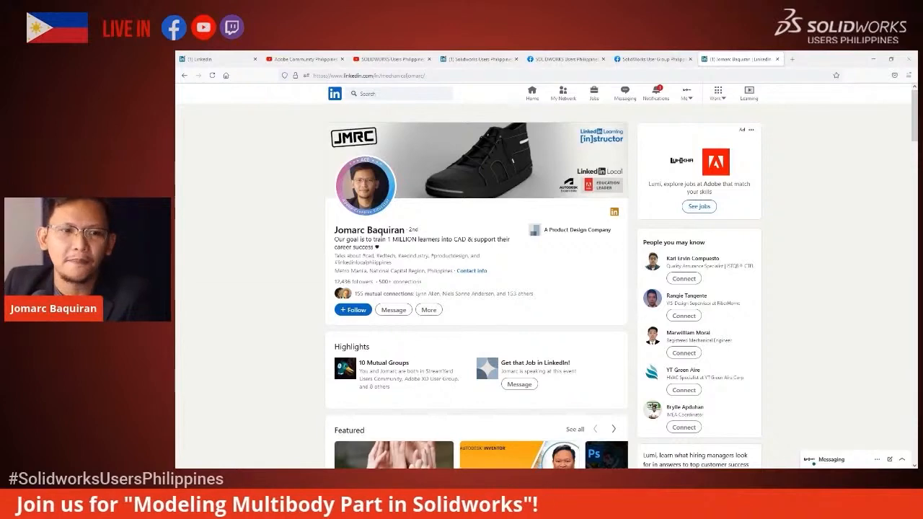
Switch to SOLIDWORKS and look over the hold-down clamp assembly and the 06 Begin multibody part
{"action": "key", "text": "alt+Tab"}
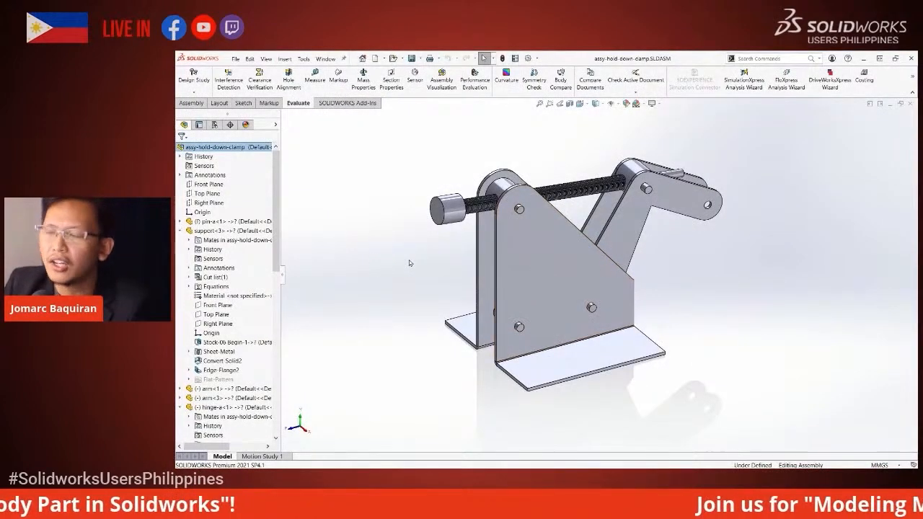
{"action": "middle_click_drag", "start_coordinate": [409, 262], "coordinate": [432, 253]}
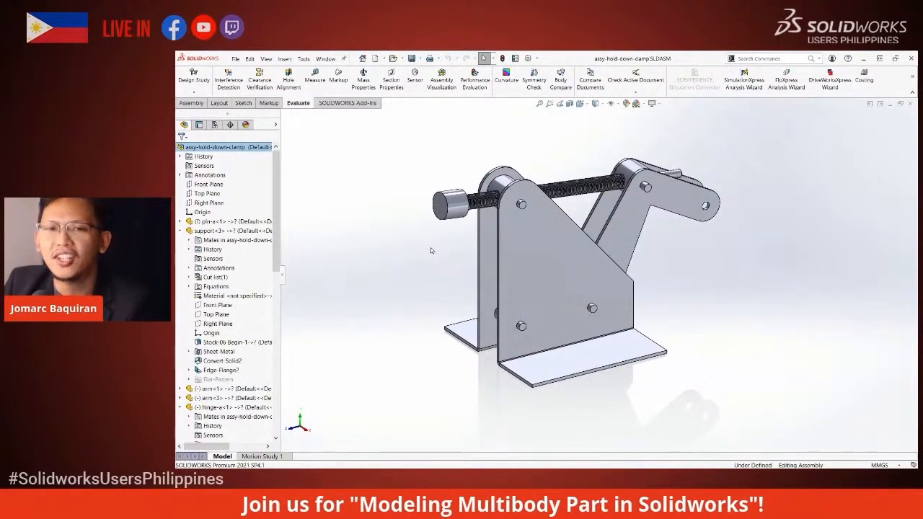
{"action": "key", "text": "ctrl+Tab"}
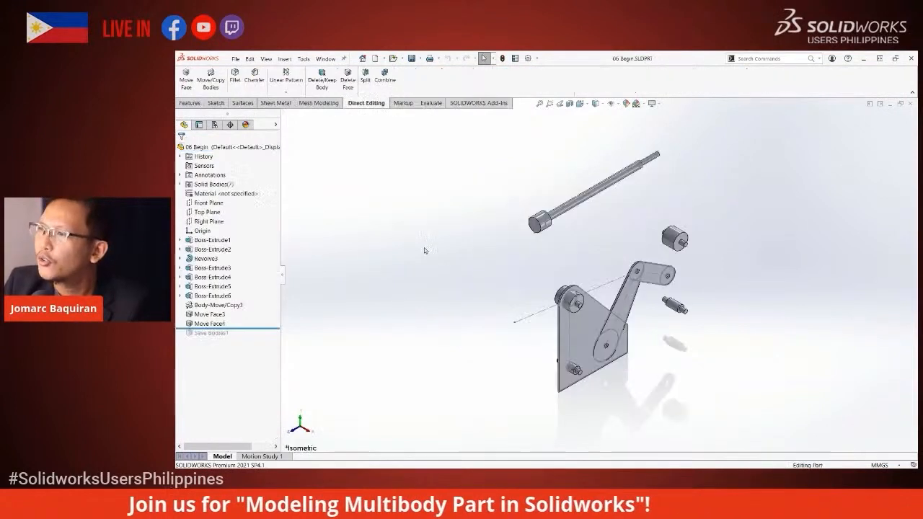
{"action": "left_click", "coordinate": [231, 153]}
{"action": "left_click", "coordinate": [365, 208]}
{"action": "middle_click_drag", "start_coordinate": [457, 241], "coordinate": [393, 229]}
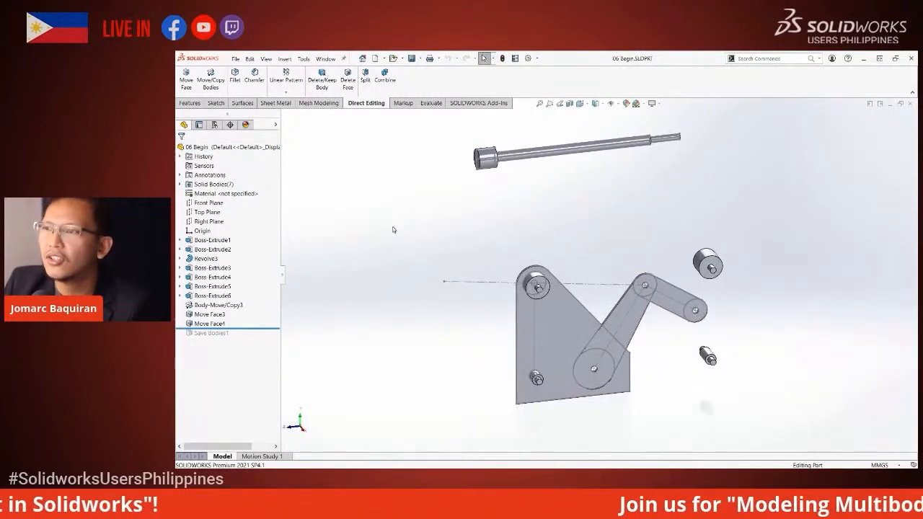
Examine the individual solid bodies of the 06 Begin part, from Boss-Extrude1 through Move Face4[2]
{"action": "left_click", "coordinate": [180, 184]}
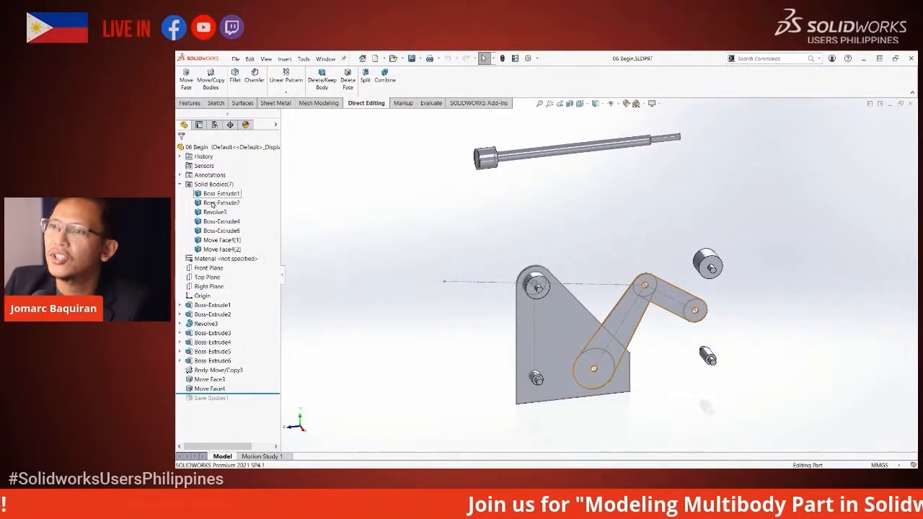
{"action": "left_click", "coordinate": [219, 194]}
{"action": "left_click", "coordinate": [370, 235]}
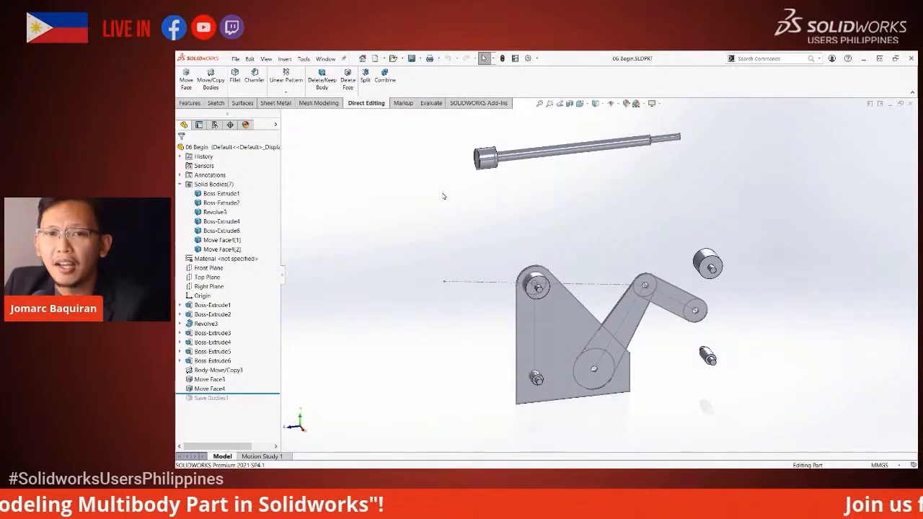
{"action": "left_click", "coordinate": [223, 194]}
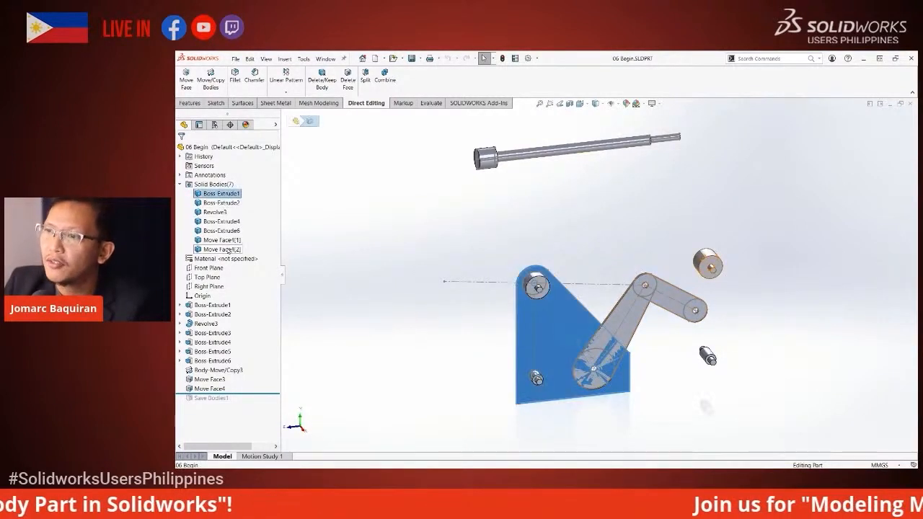
{"action": "left_click", "coordinate": [229, 249], "text": "shift"}
{"action": "left_click", "coordinate": [420, 217]}
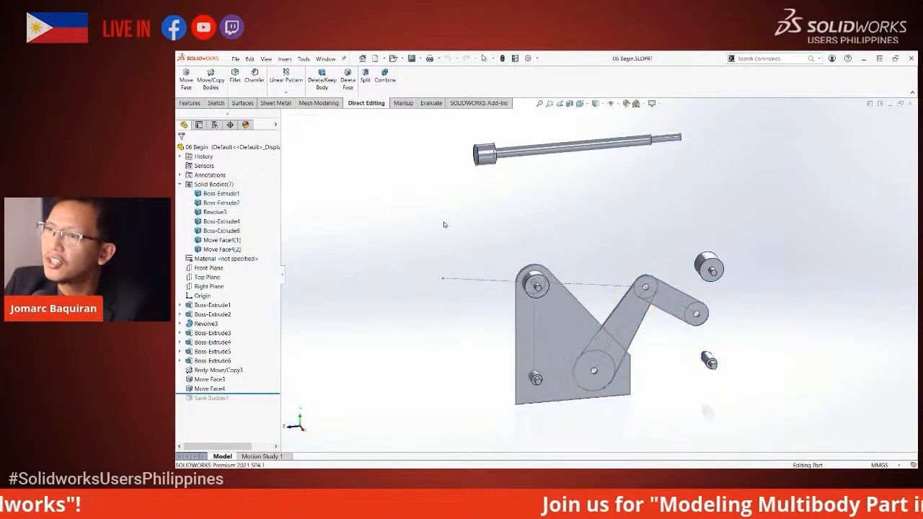
{"action": "middle_click_drag", "start_coordinate": [429, 230], "coordinate": [432, 236]}
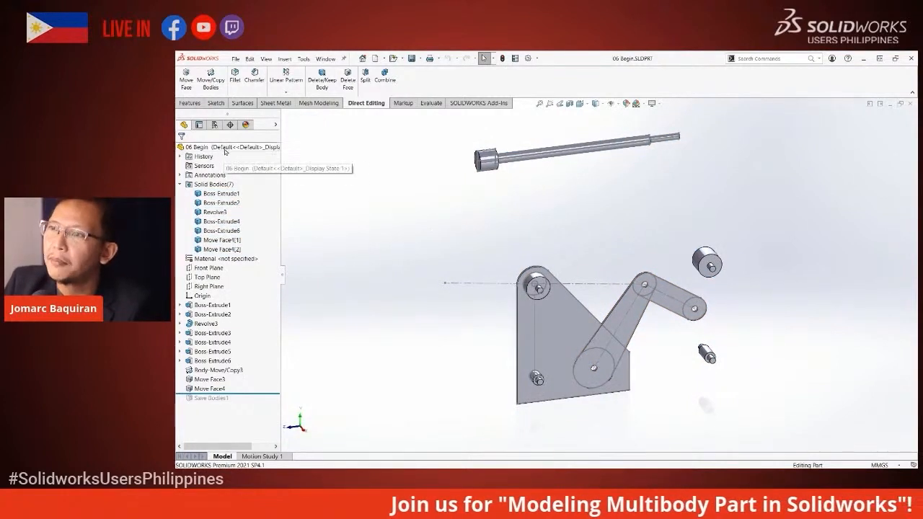
{"action": "left_click", "coordinate": [222, 148]}
{"action": "left_click", "coordinate": [425, 216]}
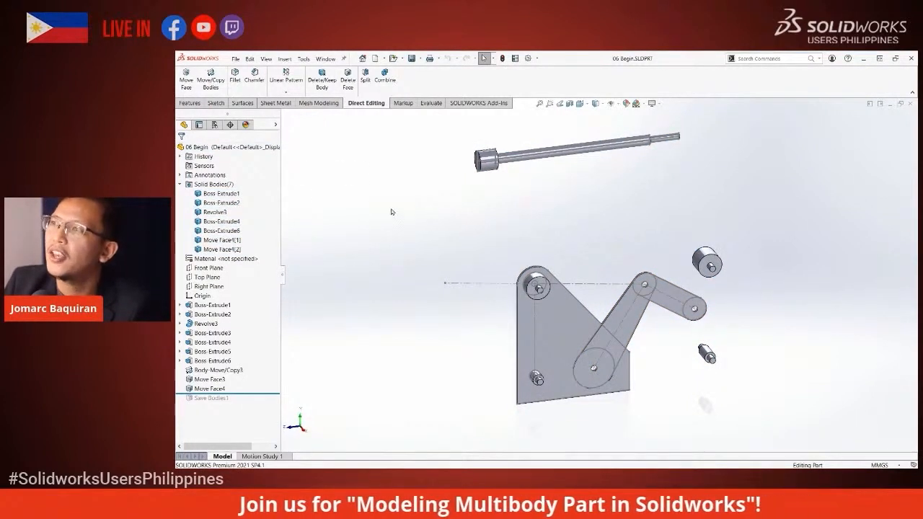
Return to the assy-hold-down-clamp assembly and try out the movement of its arm
{"action": "key", "text": "ctrl+Tab"}
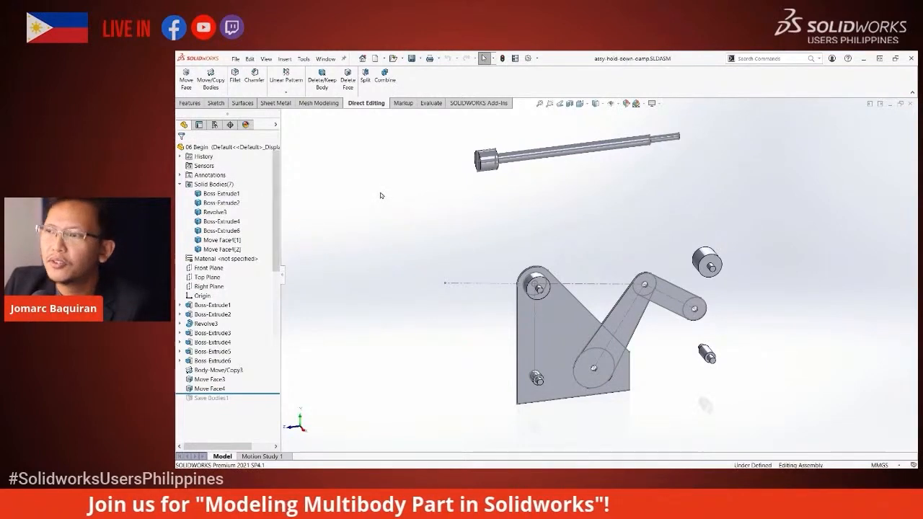
{"action": "middle_click_drag", "start_coordinate": [394, 212], "coordinate": [379, 213]}
{"action": "left_click_drag", "start_coordinate": [692, 204], "coordinate": [700, 218]}
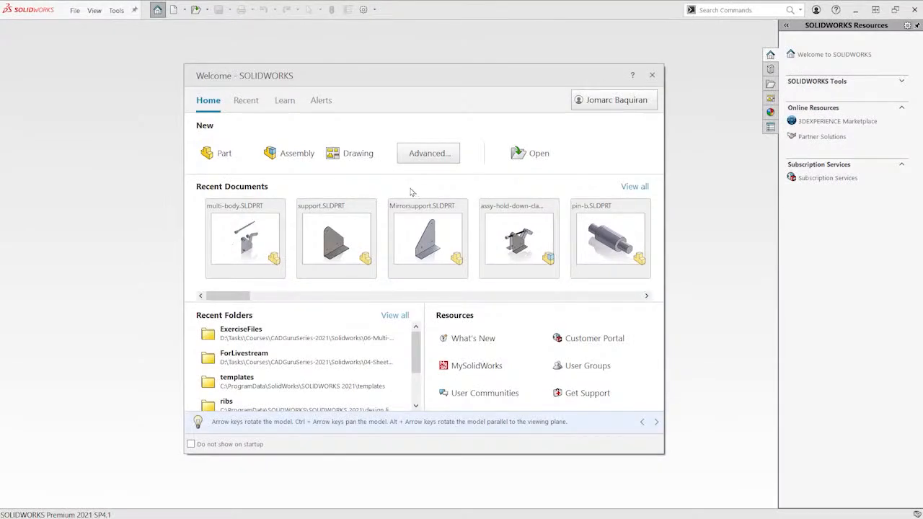
Create a new part and import multi-body.dxf from the Rev01 folder onto the Right Plane as a 2D sketch
{"action": "left_click", "coordinate": [242, 155]}
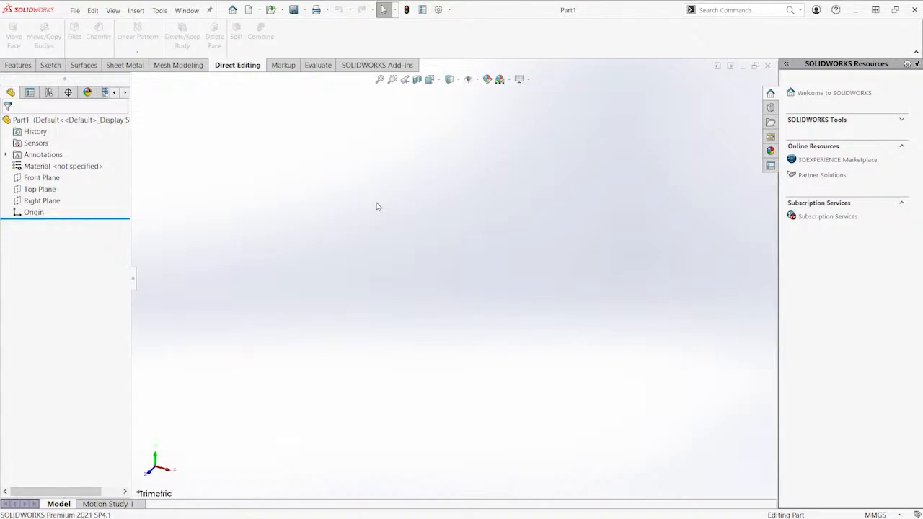
{"action": "left_click", "coordinate": [42, 200]}
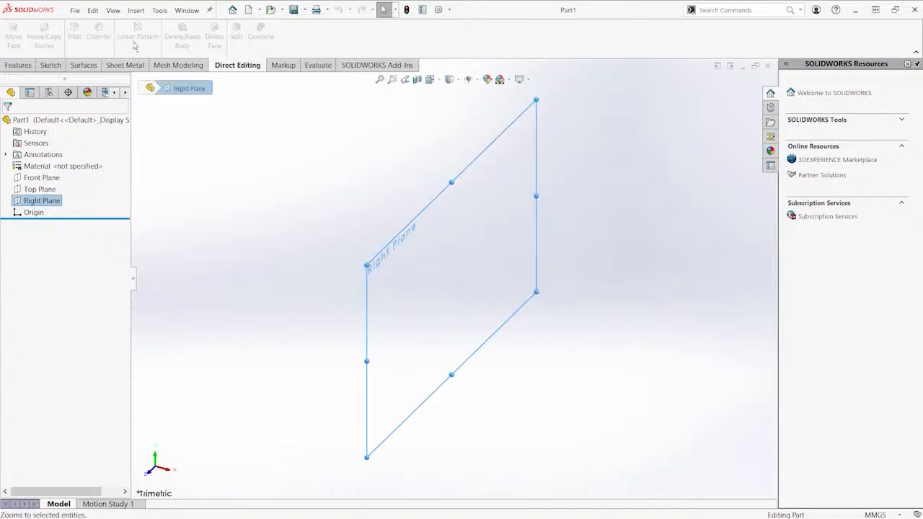
{"action": "left_click", "coordinate": [137, 10]}
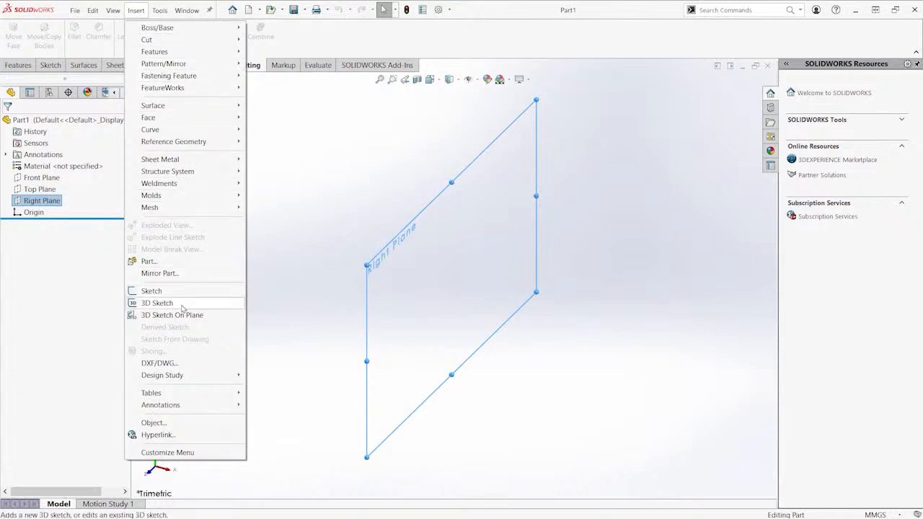
{"action": "left_click", "coordinate": [187, 369]}
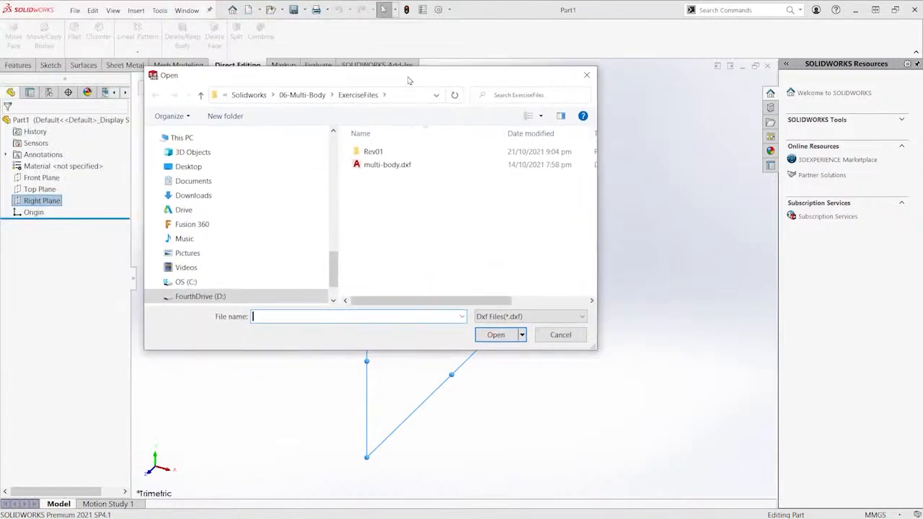
{"action": "left_click_drag", "start_coordinate": [268, 14], "coordinate": [409, 79]}
{"action": "double_click", "coordinate": [374, 152]}
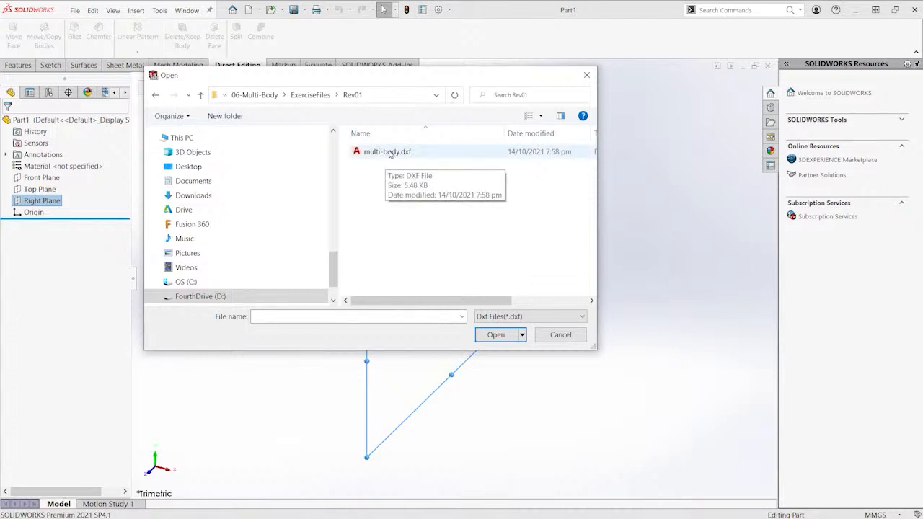
{"action": "double_click", "coordinate": [388, 153]}
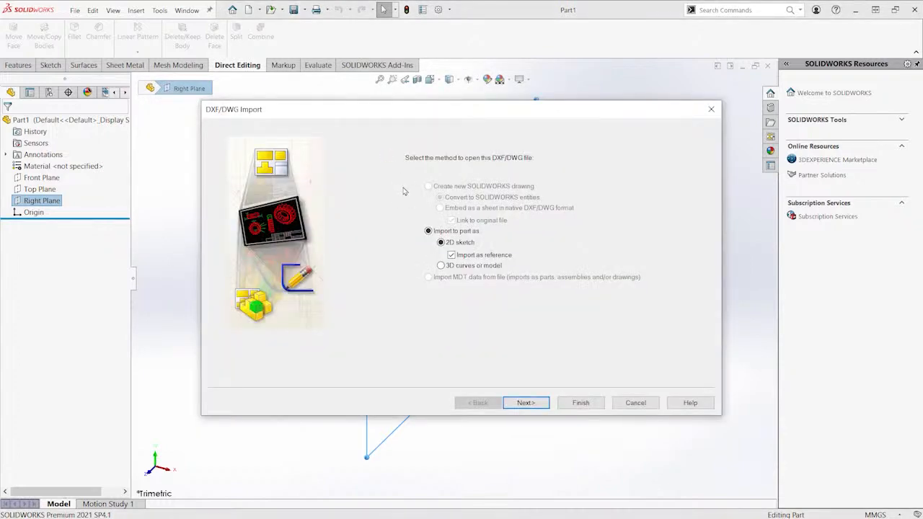
{"action": "left_click", "coordinate": [429, 231]}
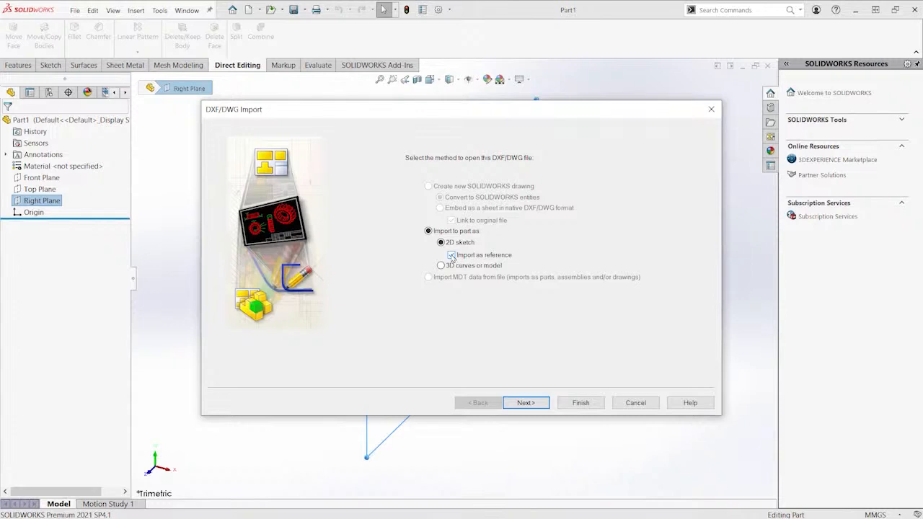
{"action": "left_click", "coordinate": [581, 403]}
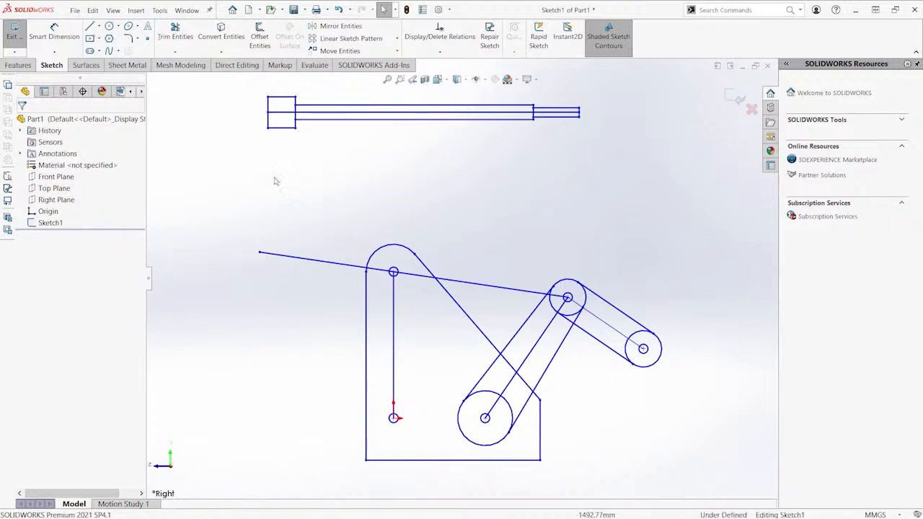
Hide the Task Pane to enlarge the modelling area
{"action": "left_click", "coordinate": [113, 11]}
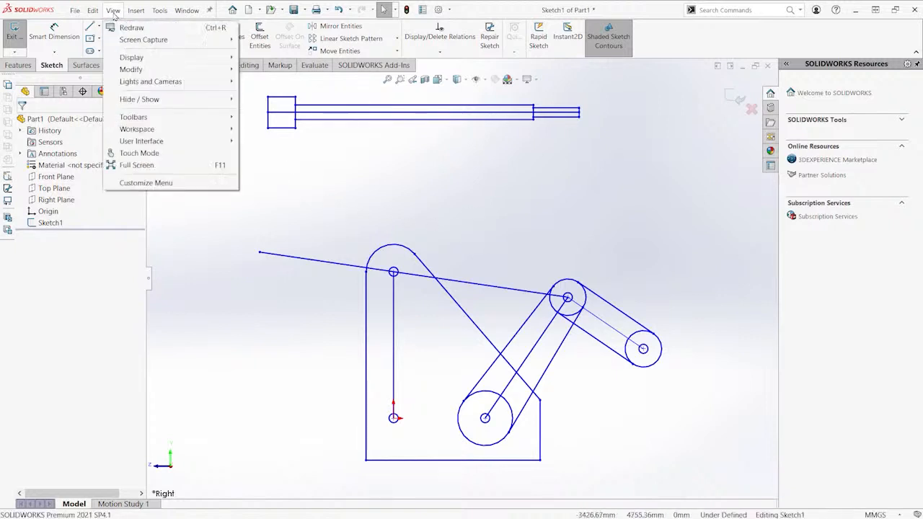
{"action": "mouse_move", "coordinate": [171, 145]}
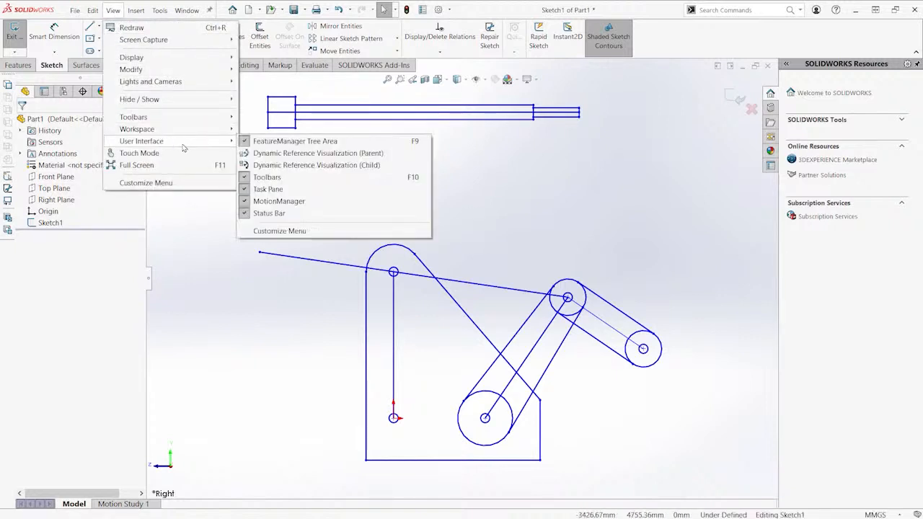
{"action": "left_click", "coordinate": [247, 189]}
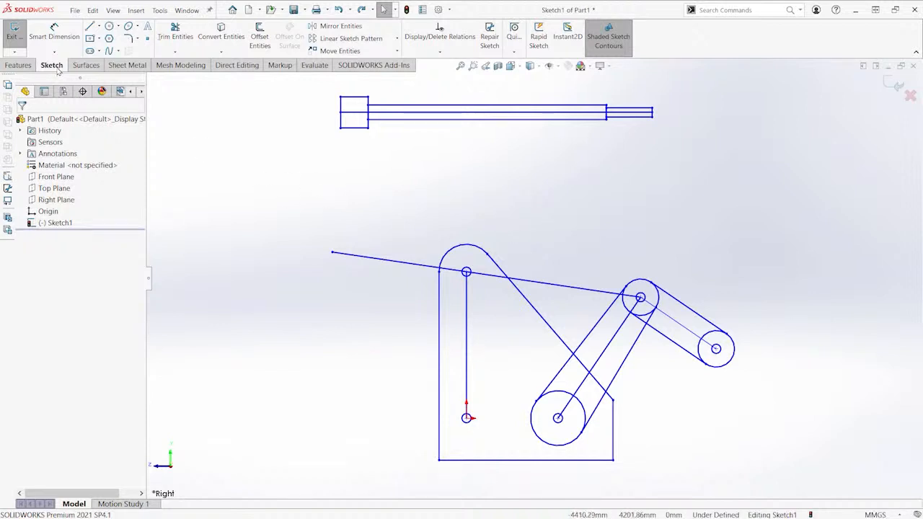
Dimension the vertical line between the two left hole centres of the support plate at 80 mm
{"action": "left_click", "coordinate": [55, 33]}
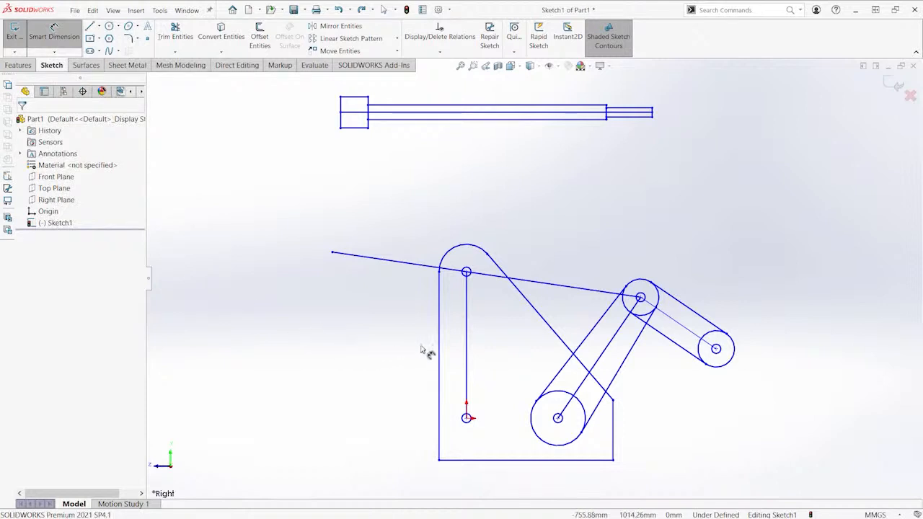
{"action": "left_click", "coordinate": [467, 340]}
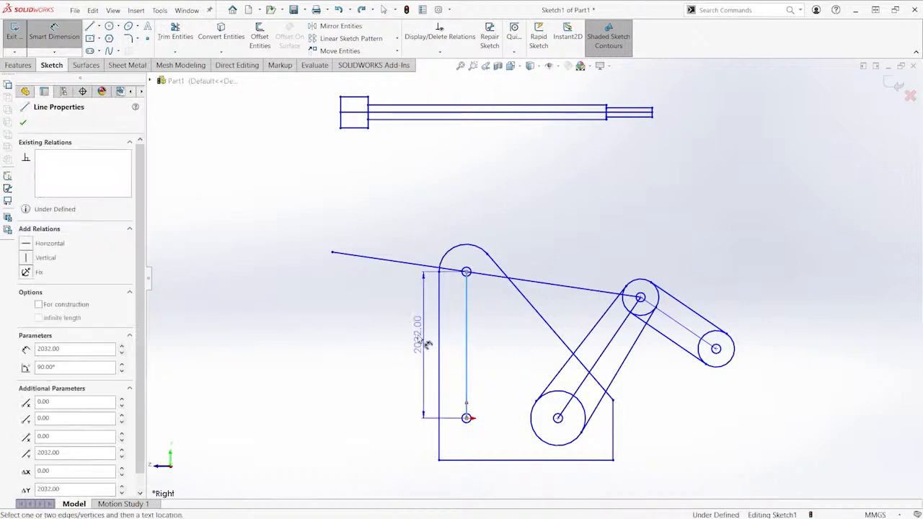
{"action": "left_click", "coordinate": [387, 343]}
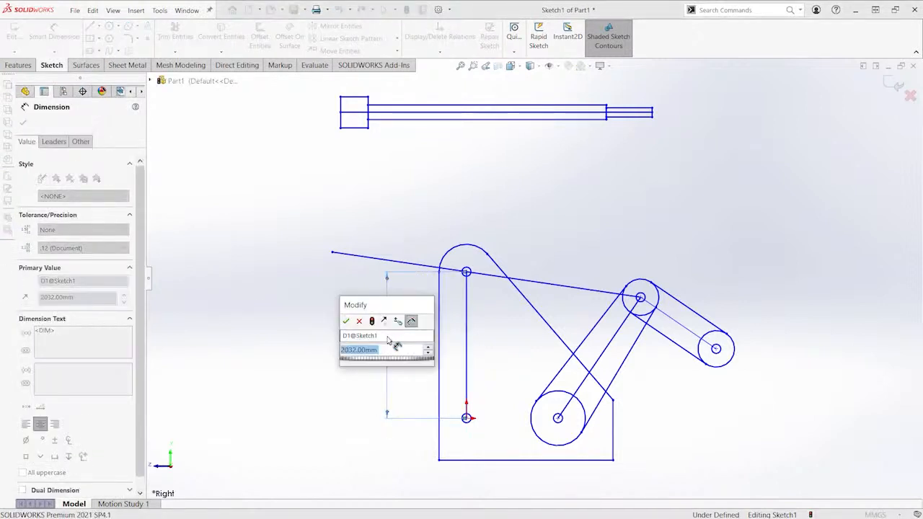
{"action": "type", "text": "80"}
{"action": "key", "text": "Return"}
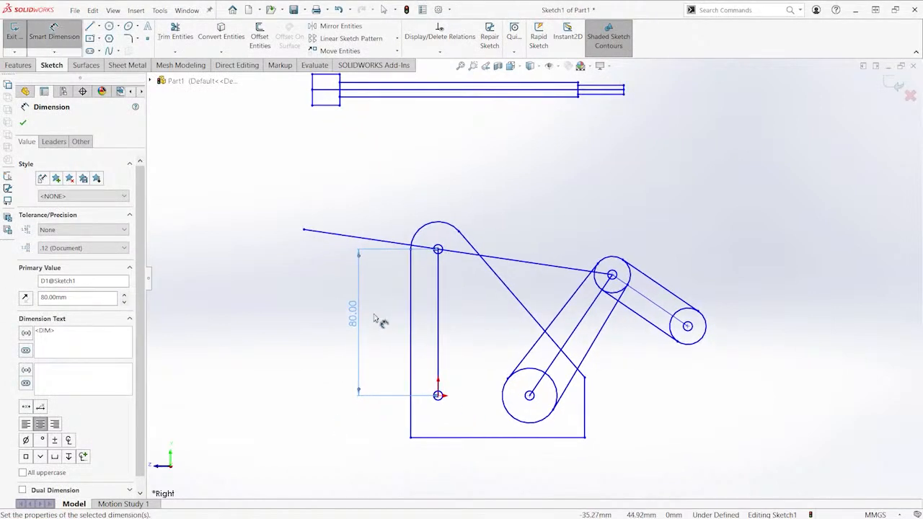
Dimension the distance from the support plate's left edge to the lower-left hole centre at 15 mm
{"action": "left_click", "coordinate": [415, 366]}
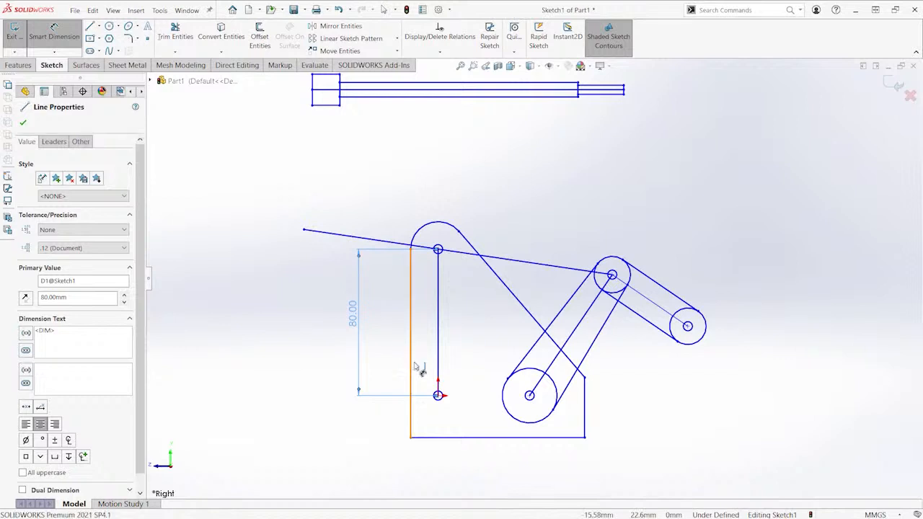
{"action": "left_click", "coordinate": [437, 395]}
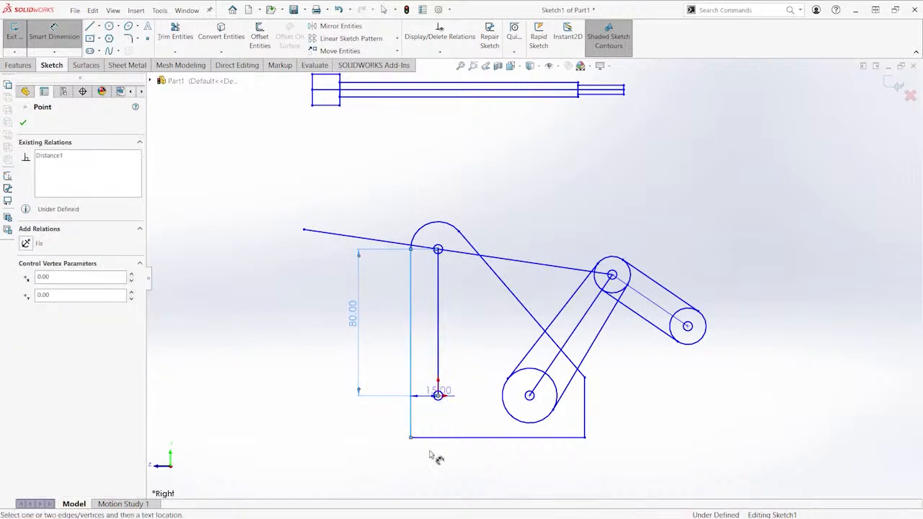
{"action": "left_click", "coordinate": [427, 466]}
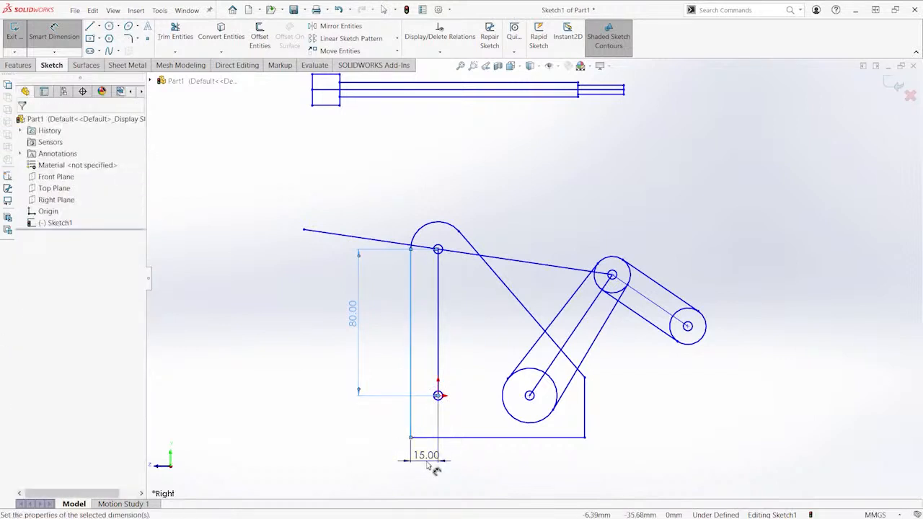
{"action": "key", "text": "Return"}
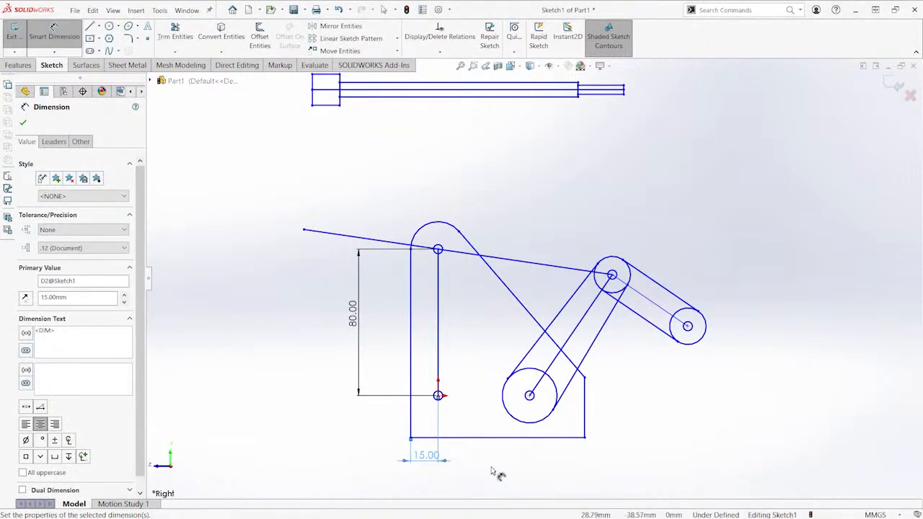
Dimension the distance between the lower-left hole centre and the arm's lower pivot centre at 50 mm
{"action": "left_click", "coordinate": [440, 396]}
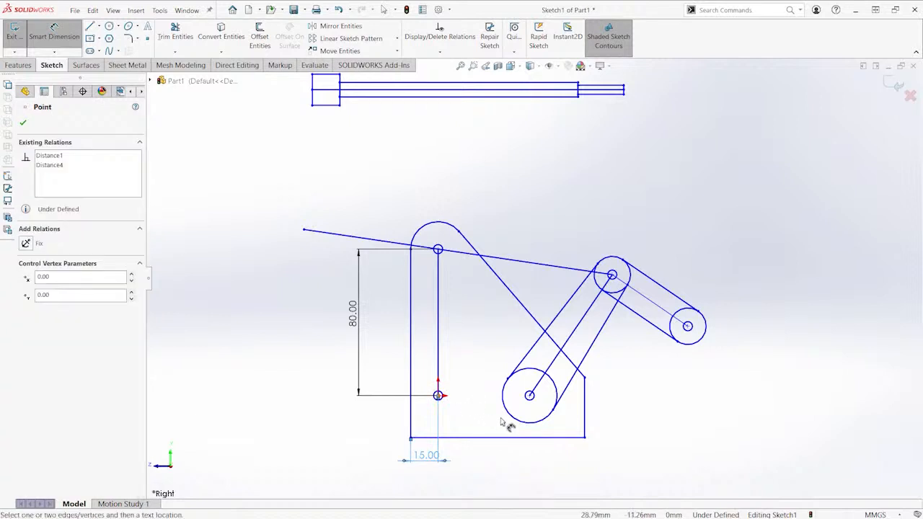
{"action": "left_click", "coordinate": [529, 396]}
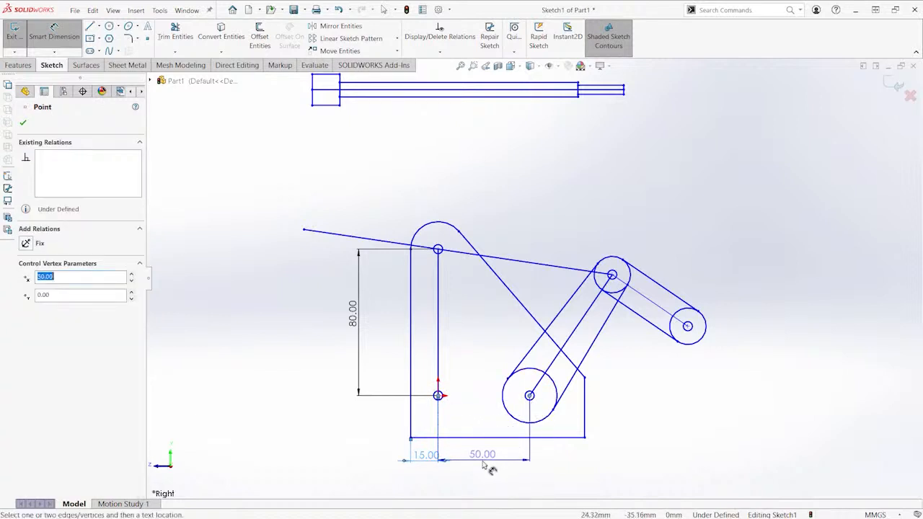
{"action": "left_click", "coordinate": [488, 469]}
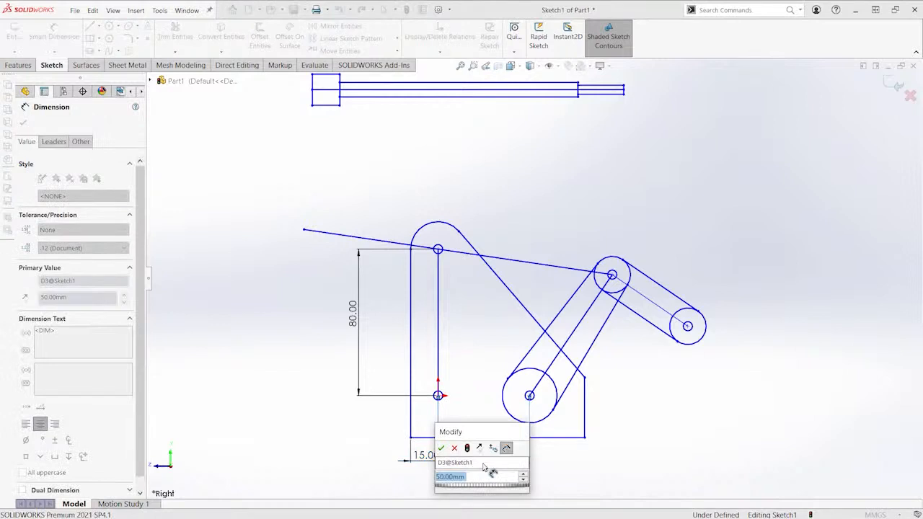
{"action": "key", "text": "Return"}
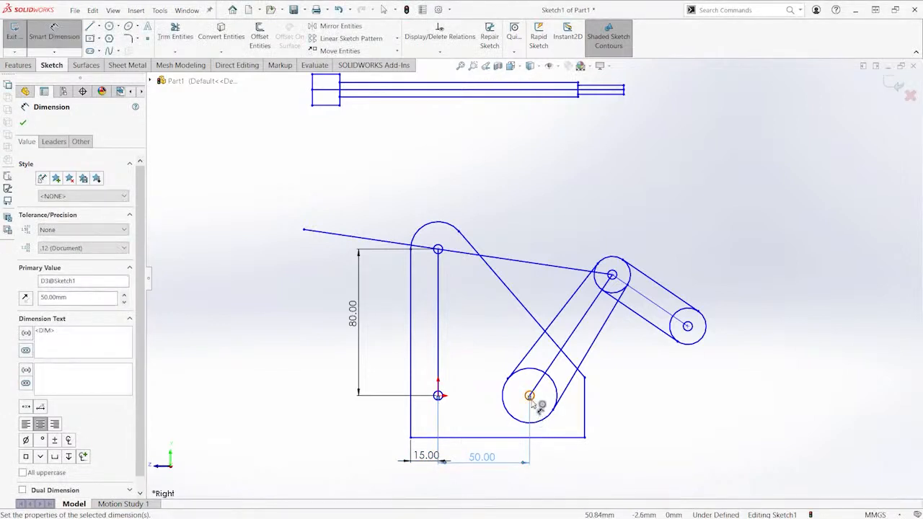
Dimension the distance between the arm's lower pivot centre and the support plate's right edge at 30 mm
{"action": "left_click", "coordinate": [531, 397]}
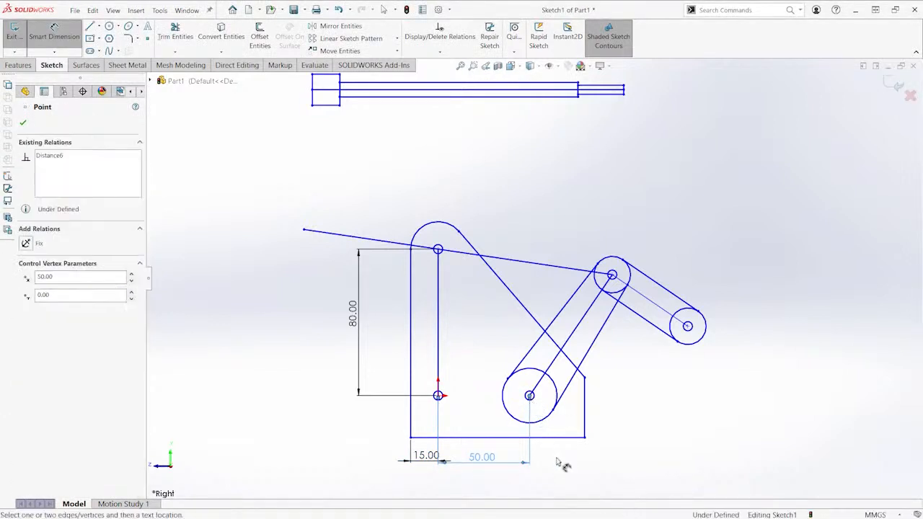
{"action": "left_click", "coordinate": [589, 427]}
{"action": "double_click", "coordinate": [558, 459]}
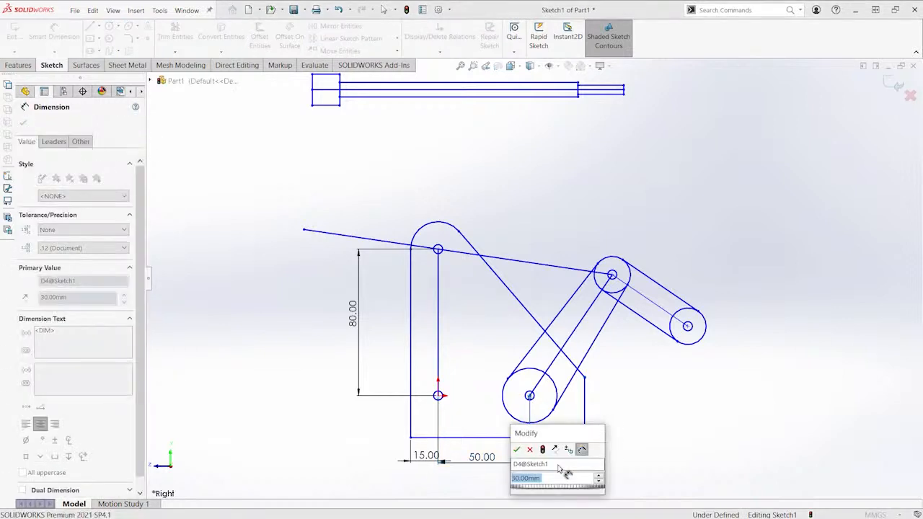
{"action": "type", "text": "30"}
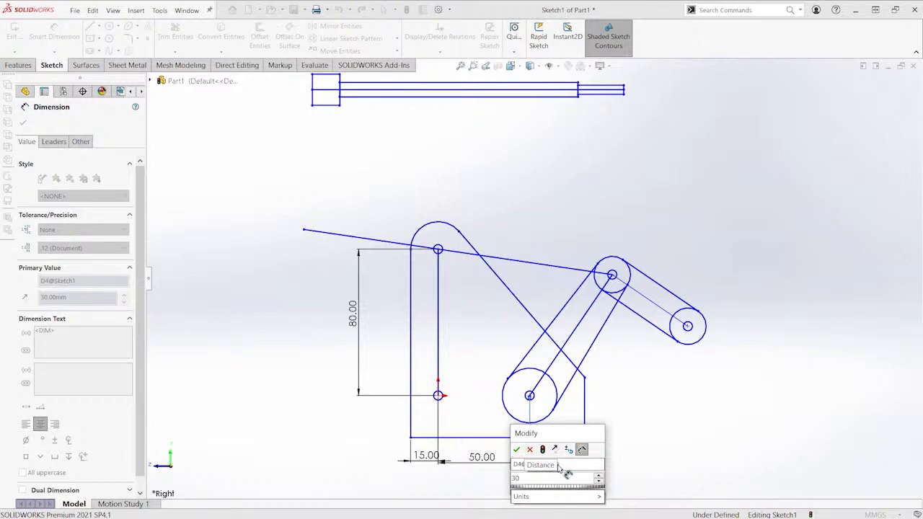
{"action": "key", "text": "Return"}
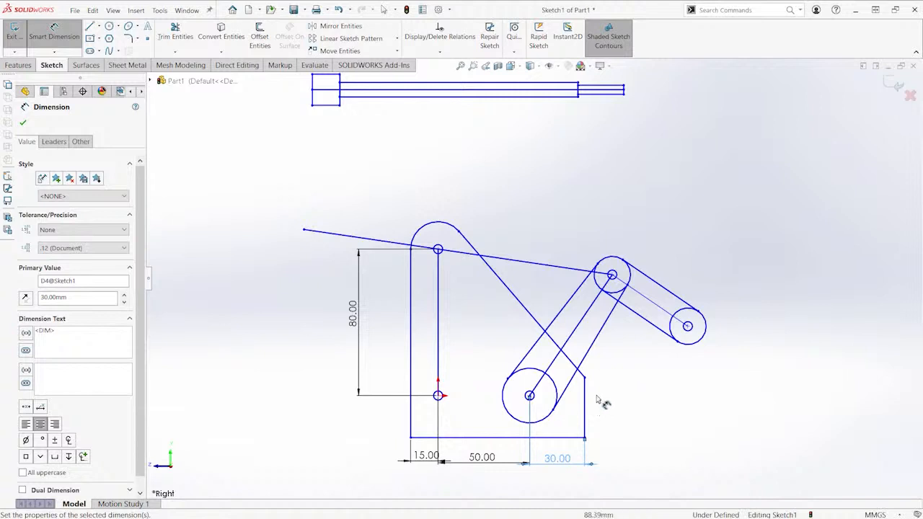
Dimension the support plate's short vertical right edge at 33 mm
{"action": "left_click", "coordinate": [585, 404]}
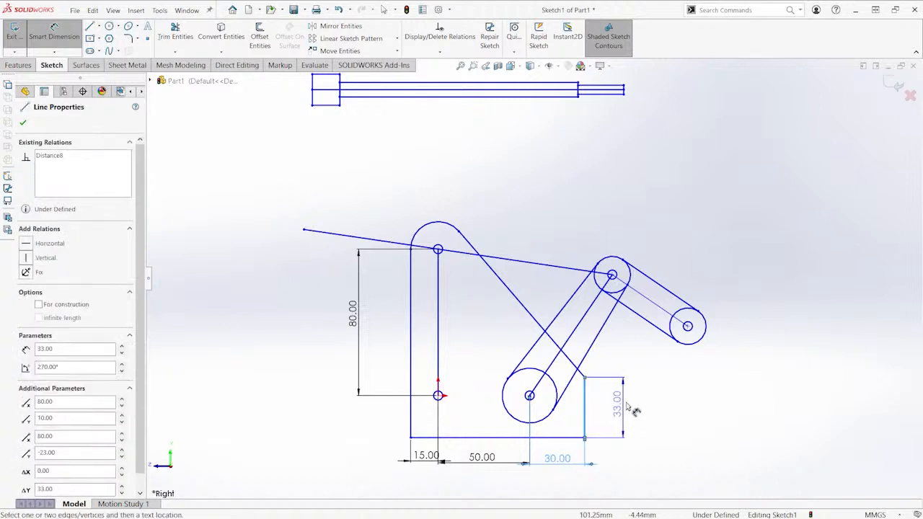
{"action": "left_click", "coordinate": [631, 413]}
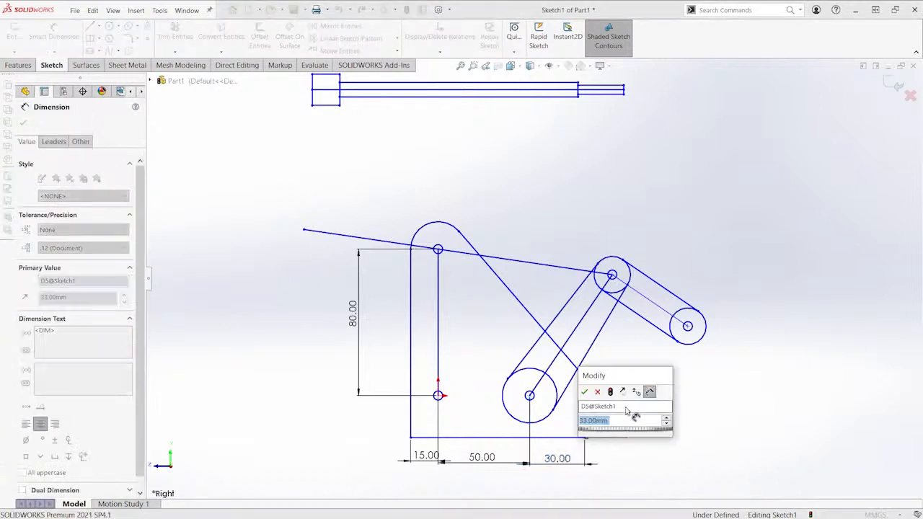
{"action": "key", "text": "Return"}
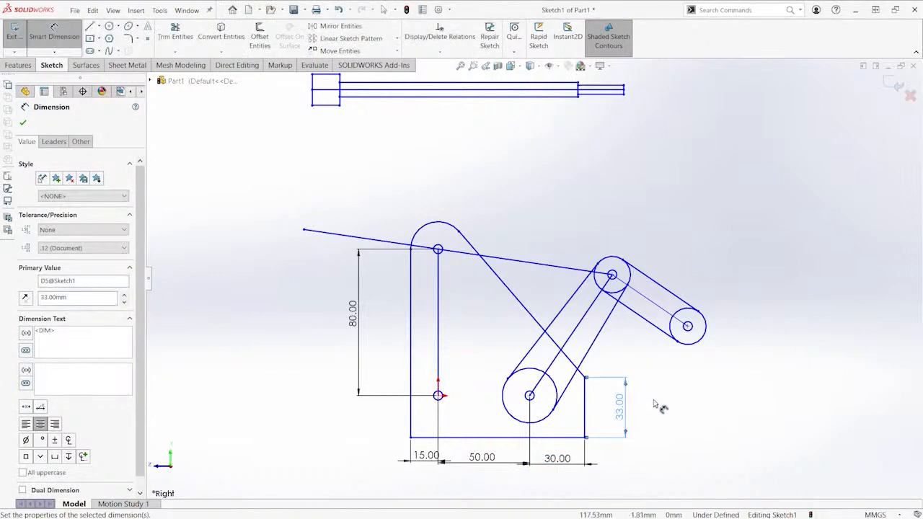
{"action": "left_click", "coordinate": [653, 405]}
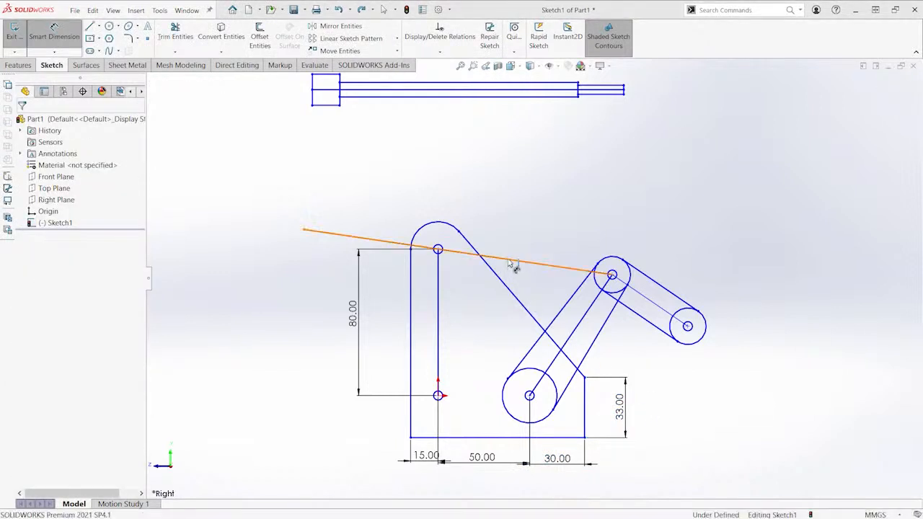
Dimension the long sloping line at 170 mm and the centreline of the short right-hand link at 50 mm
{"action": "left_click", "coordinate": [510, 262]}
{"action": "left_click", "coordinate": [513, 250]}
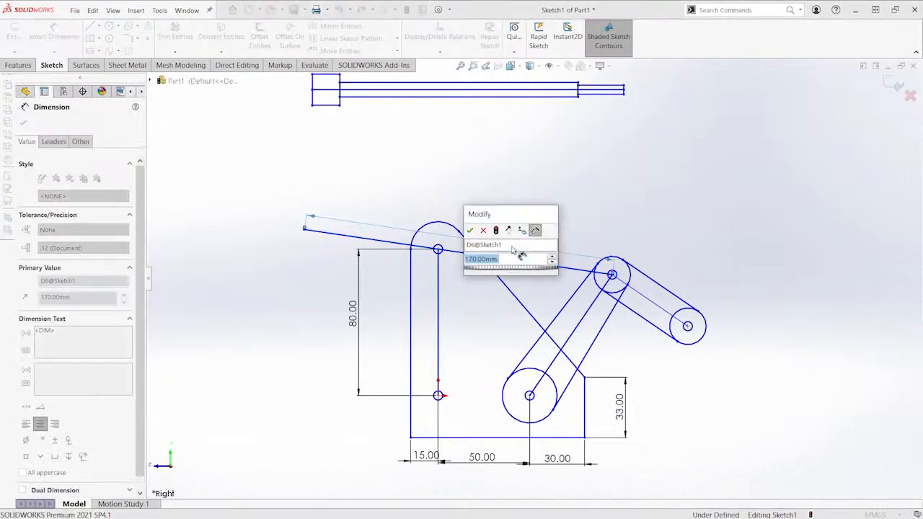
{"action": "key", "text": "Return"}
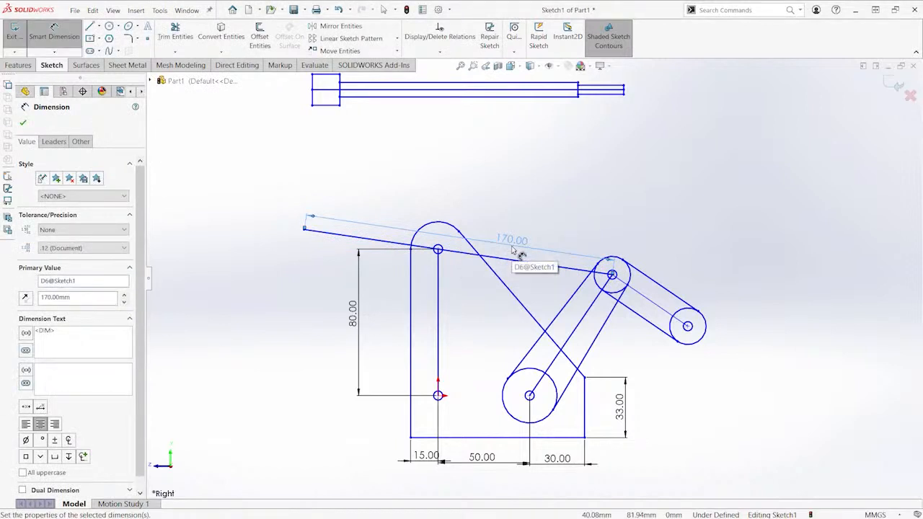
{"action": "left_click", "coordinate": [651, 299]}
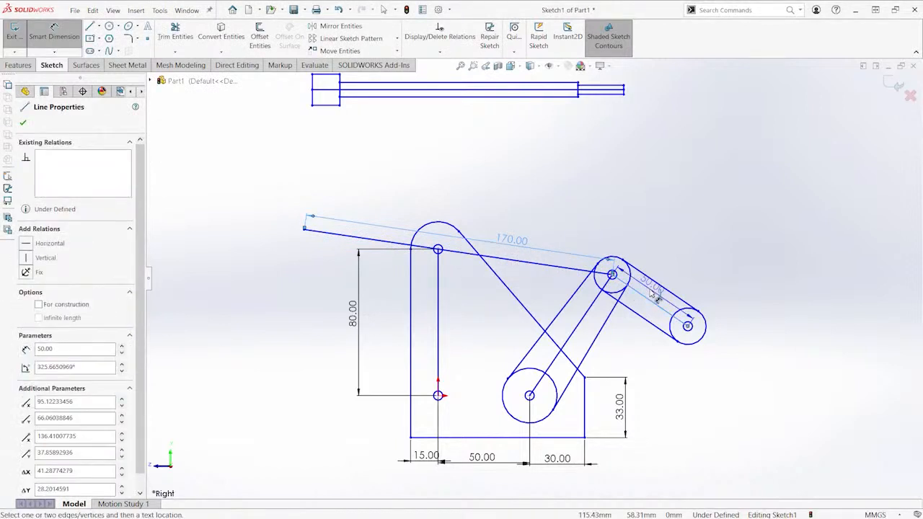
{"action": "left_click", "coordinate": [652, 292]}
{"action": "key", "text": "Return"}
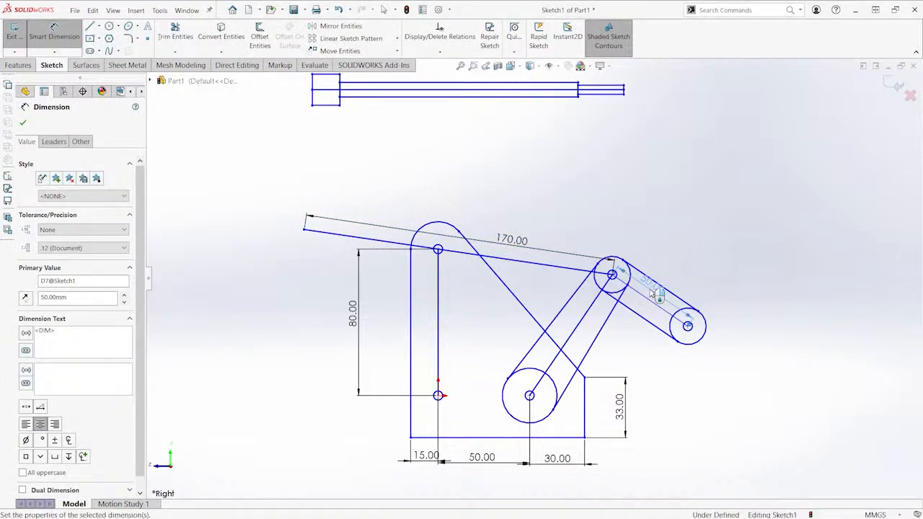
Dimension the outer circle at the arm's upper pivot at 20 mm diameter and the arm's centreline at 80 mm
{"action": "left_click", "coordinate": [625, 259]}
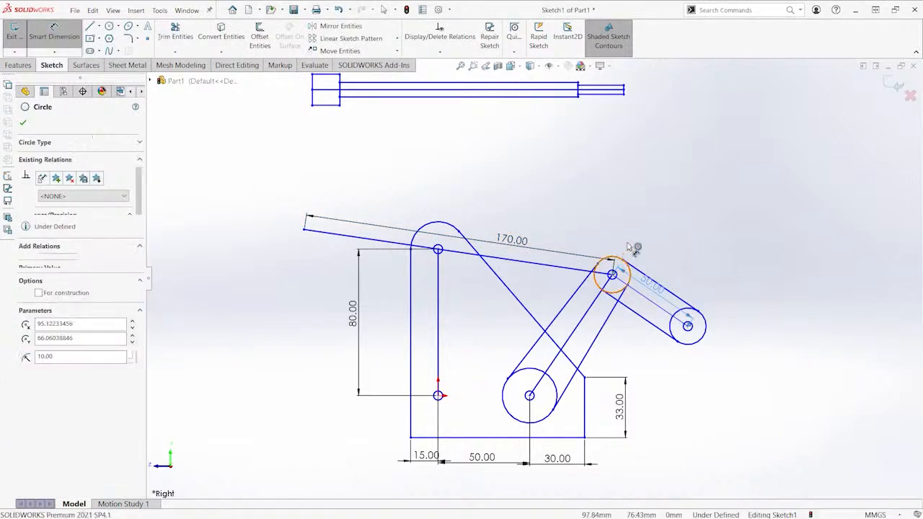
{"action": "left_click", "coordinate": [652, 234]}
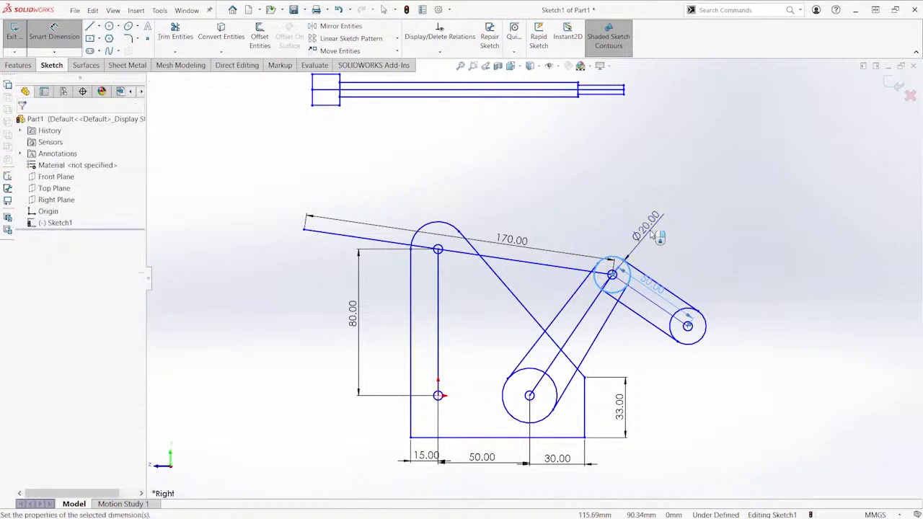
{"action": "key", "text": "Return"}
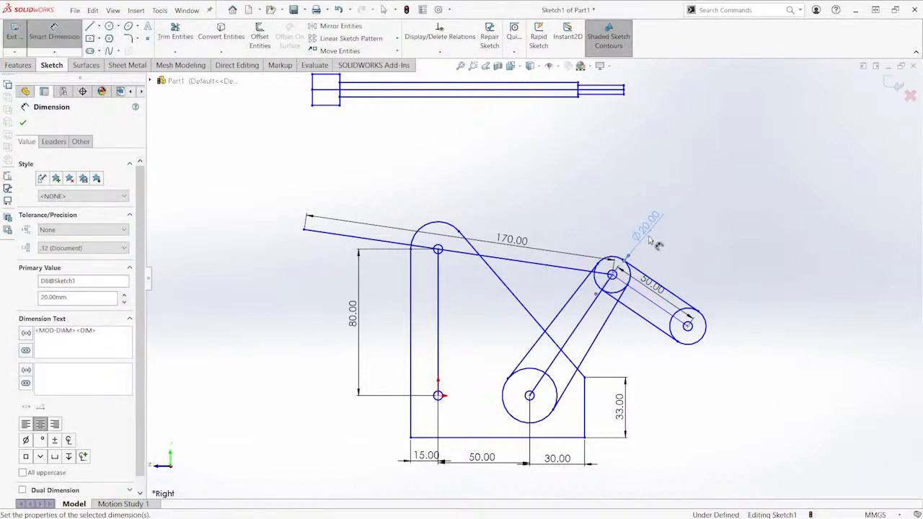
{"action": "left_click", "coordinate": [581, 320]}
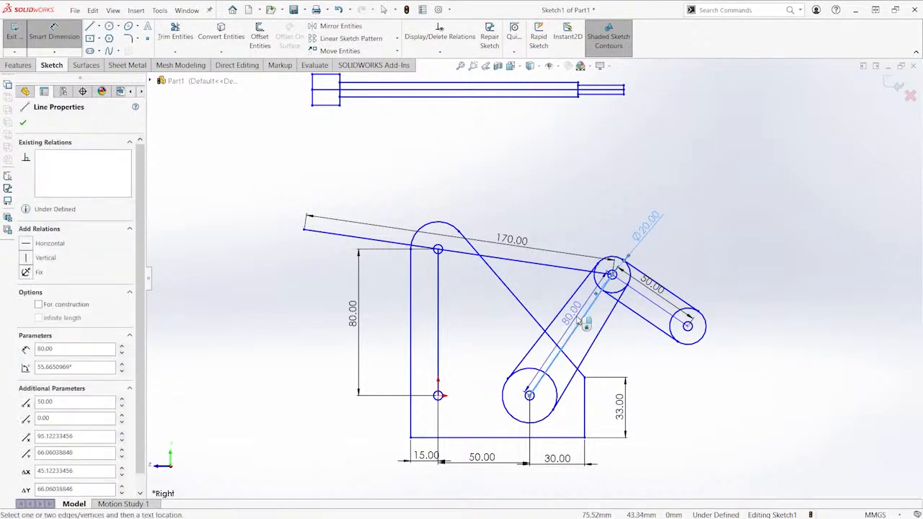
{"action": "left_click", "coordinate": [582, 320]}
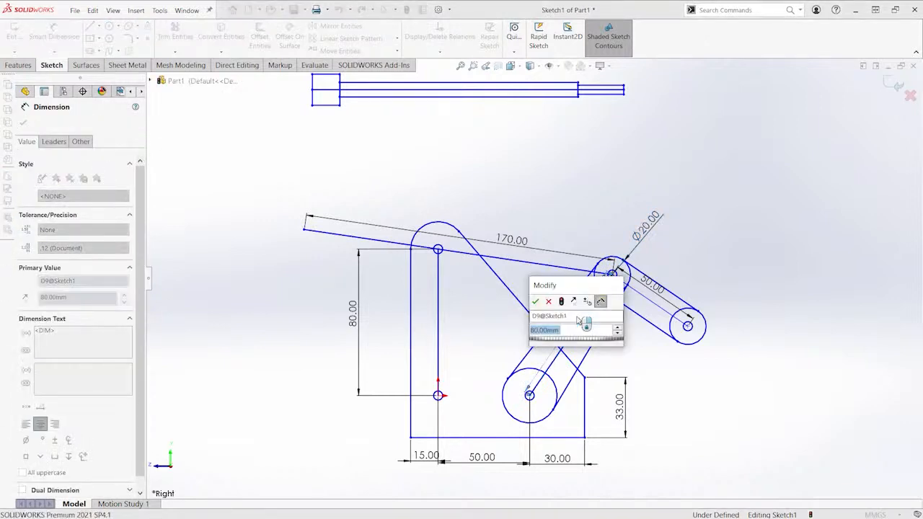
{"action": "key", "text": "Return"}
Dimension the support plate's lower-left hole at 5 mm diameter
{"action": "scroll", "coordinate": [433, 411], "scroll_direction": "down", "scroll_amount": 5}
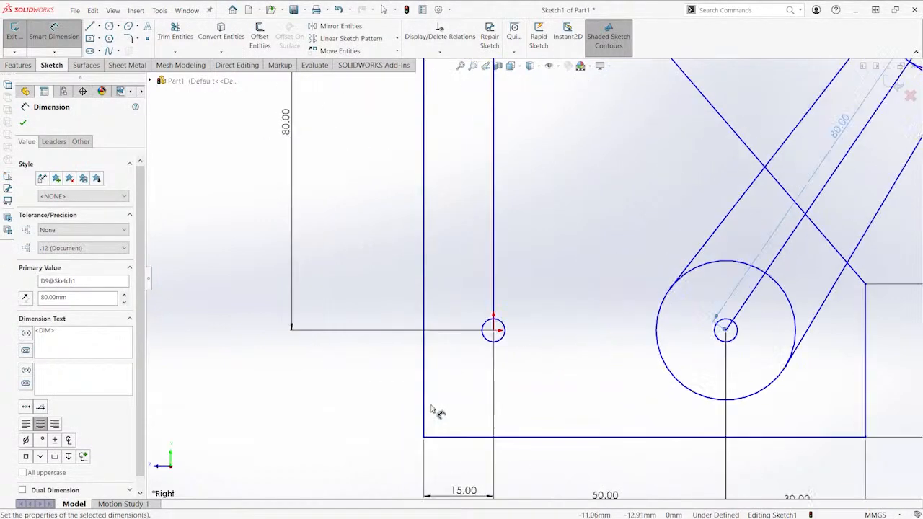
{"action": "left_click", "coordinate": [507, 338]}
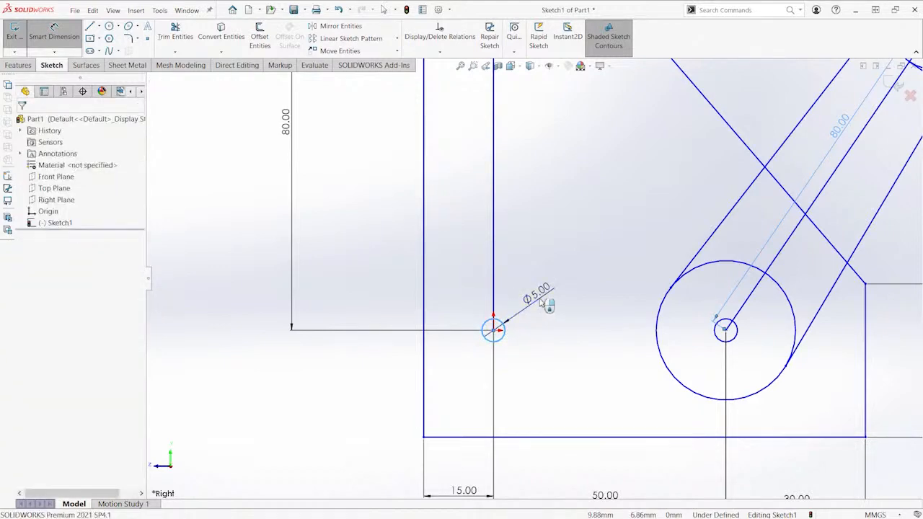
{"action": "left_click", "coordinate": [541, 302]}
{"action": "key", "text": "Return"}
{"action": "key", "text": "f"}
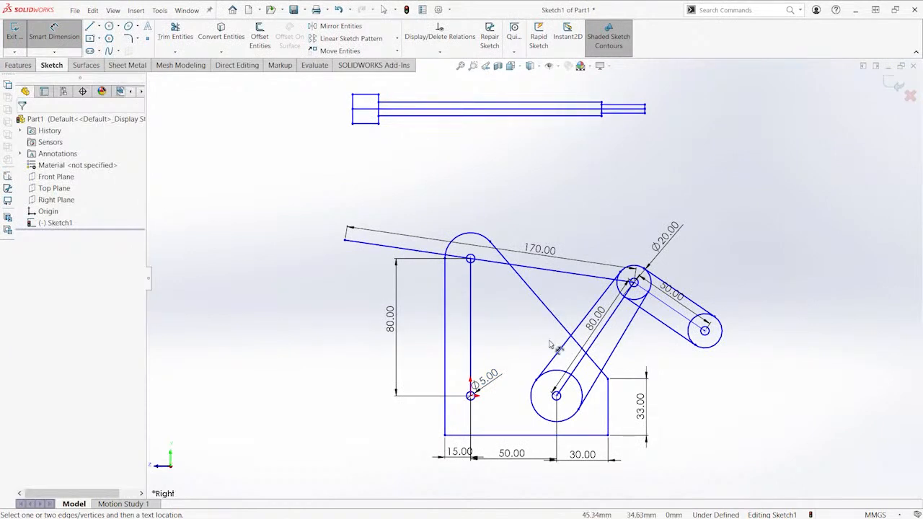
Dimension the large circle around the arm's lower pivot at 35 mm diameter
{"action": "left_click", "coordinate": [562, 376]}
{"action": "left_click", "coordinate": [644, 355]}
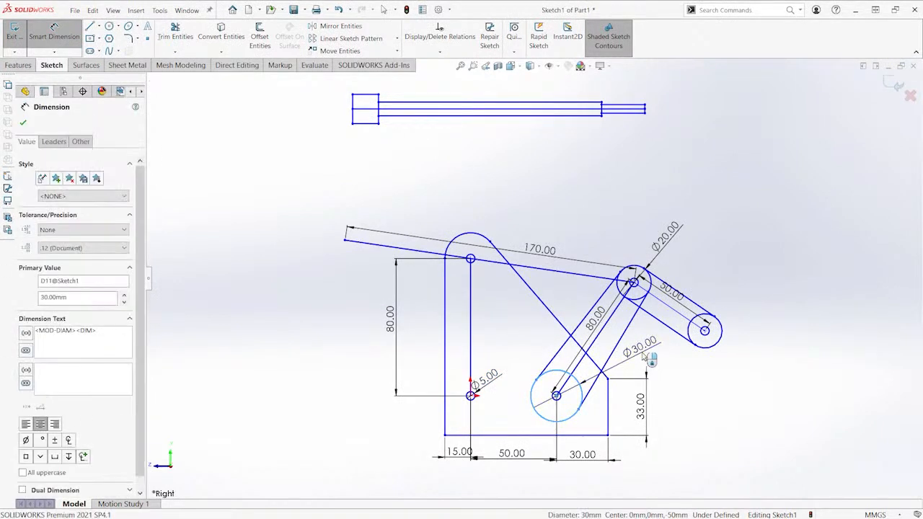
{"action": "type", "text": "35"}
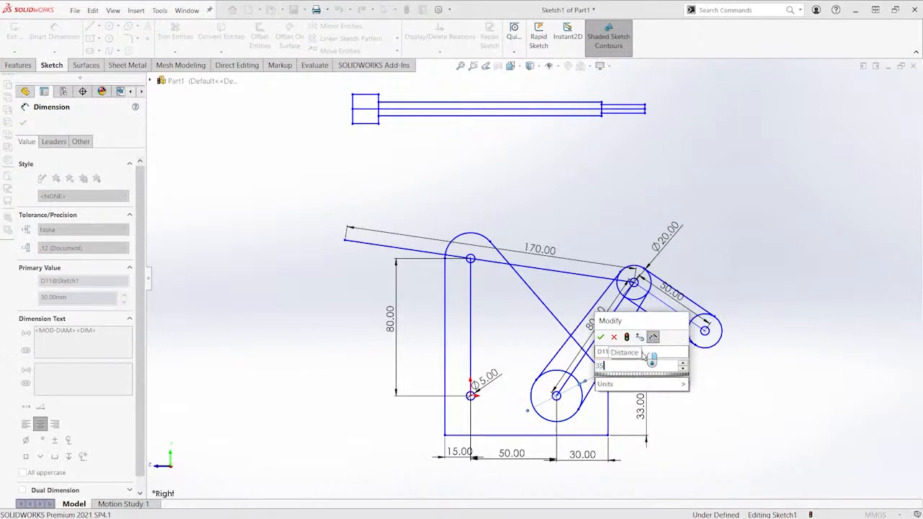
{"action": "key", "text": "Return"}
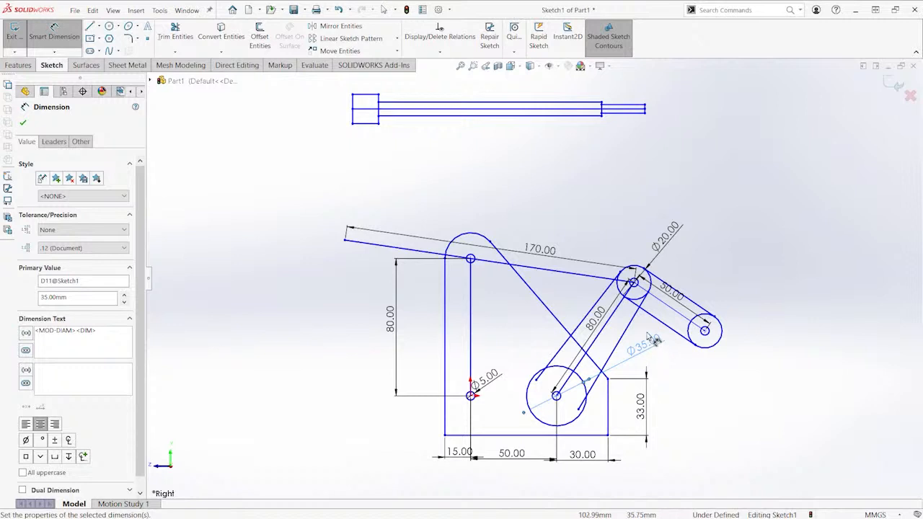
{"action": "key", "text": "Escape"}
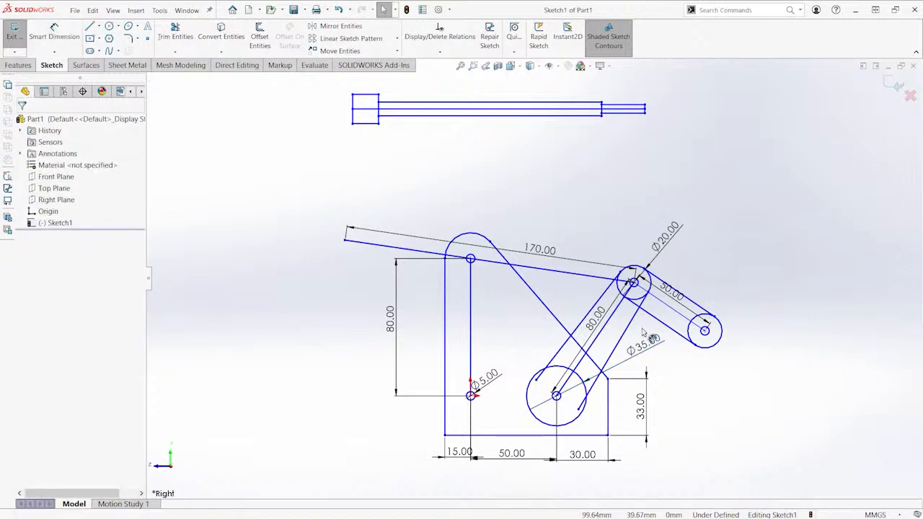
Add a vertical relation to the support plate's left edge and a horizontal relation to its bottom edge
{"action": "left_click", "coordinate": [447, 330]}
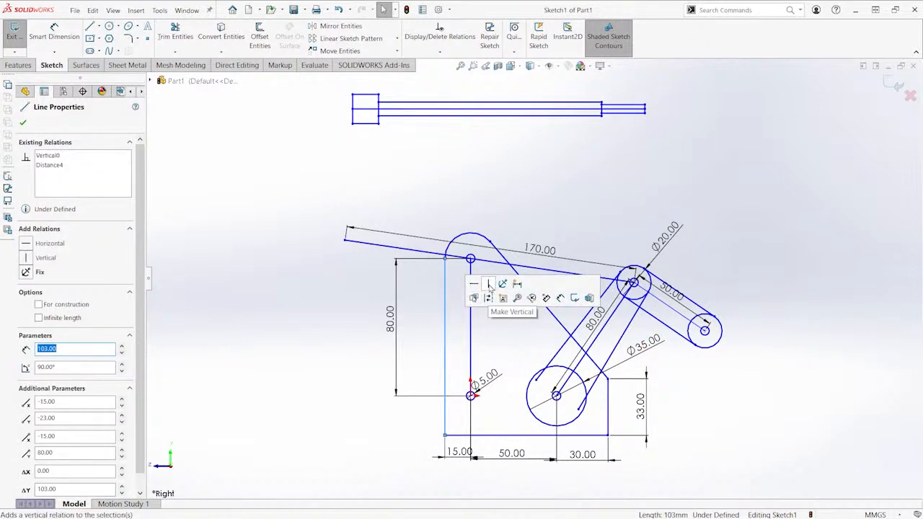
{"action": "left_click", "coordinate": [425, 322]}
{"action": "left_click", "coordinate": [503, 436]}
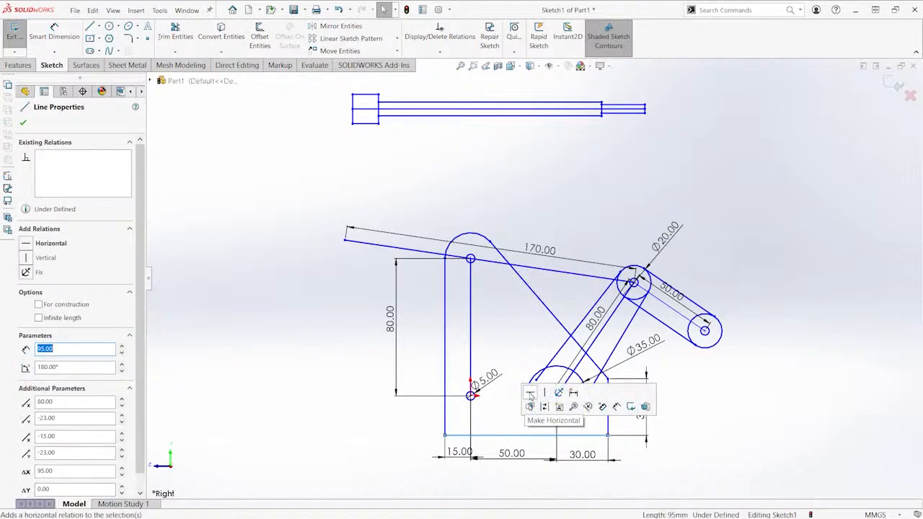
{"action": "left_click", "coordinate": [530, 395]}
{"action": "left_click", "coordinate": [569, 203]}
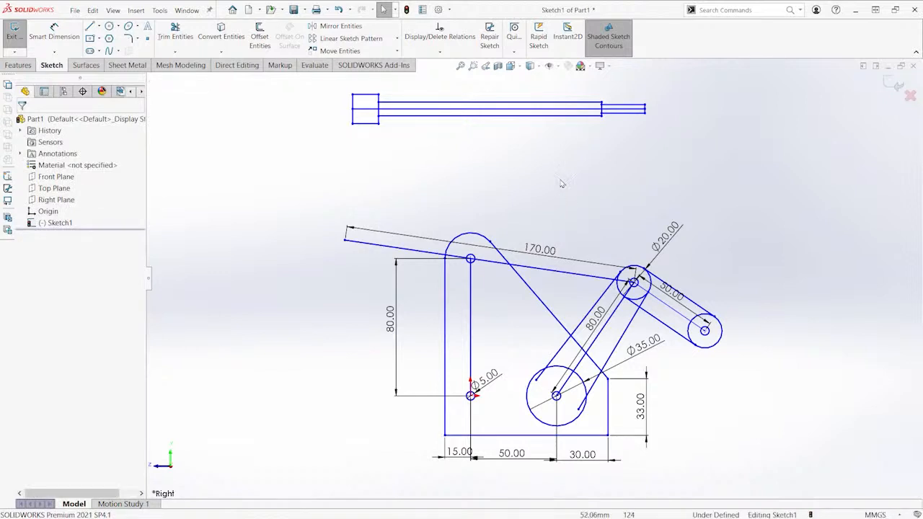
Turn on the display of sketch relations and make the support plate's right edge vertical
{"action": "left_click", "coordinate": [559, 67]}
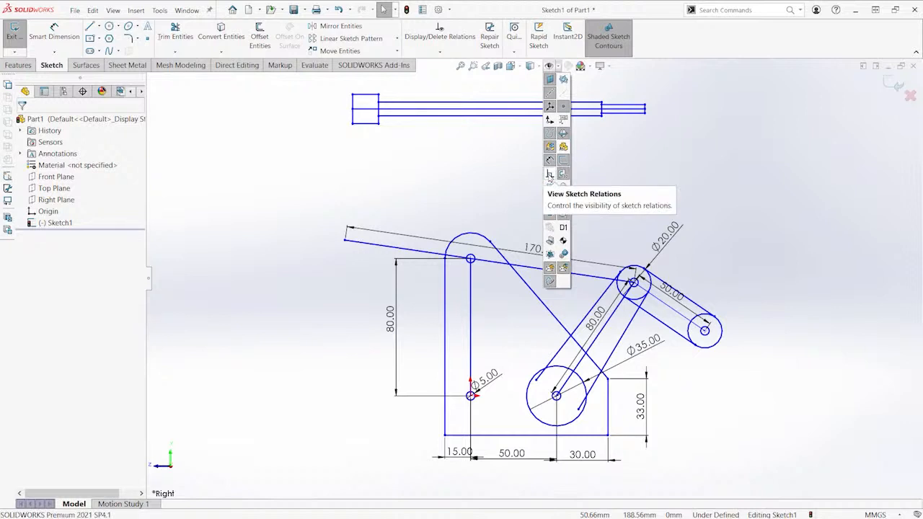
{"action": "left_click", "coordinate": [549, 176]}
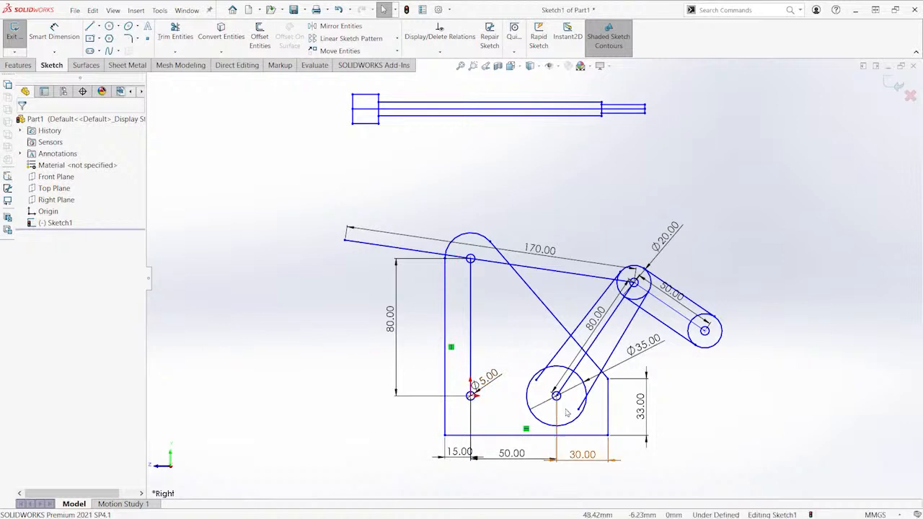
{"action": "left_click", "coordinate": [609, 411]}
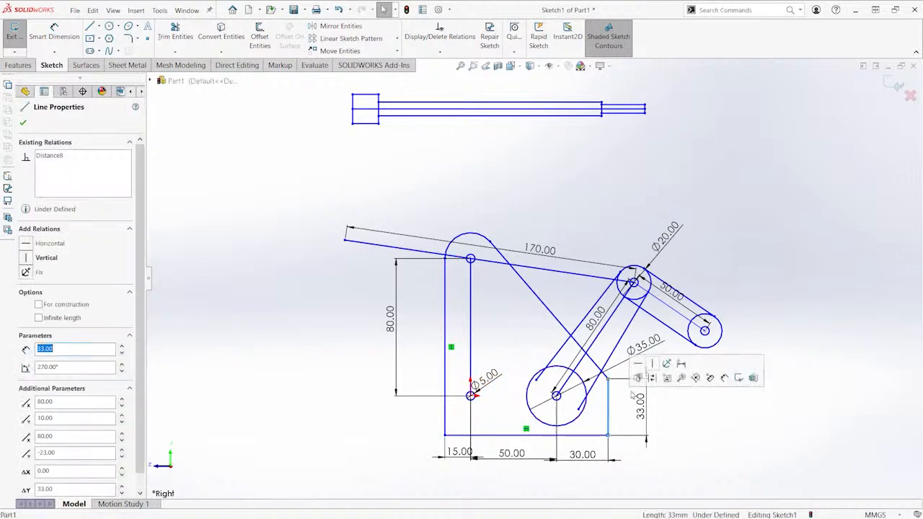
{"action": "left_click", "coordinate": [653, 364]}
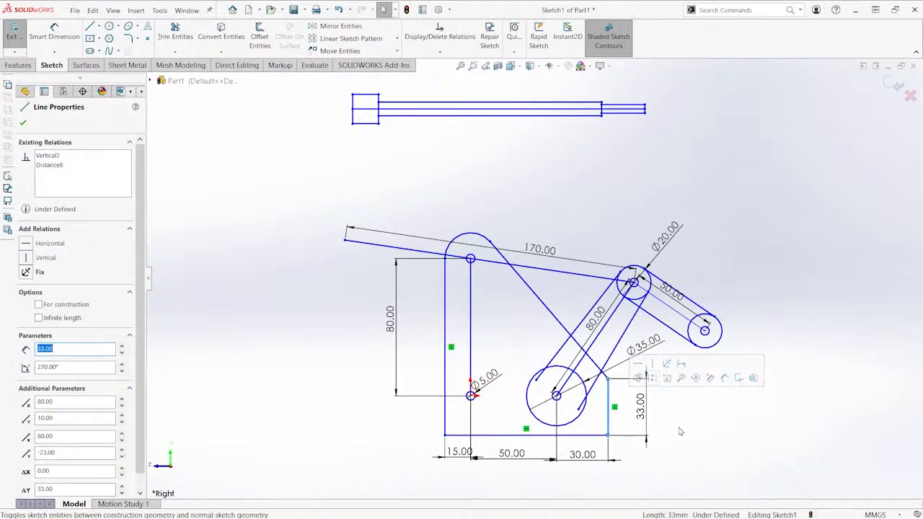
Make the arm's centreline and the short link's centreline perpendicular to each other
{"action": "left_click", "coordinate": [616, 310]}
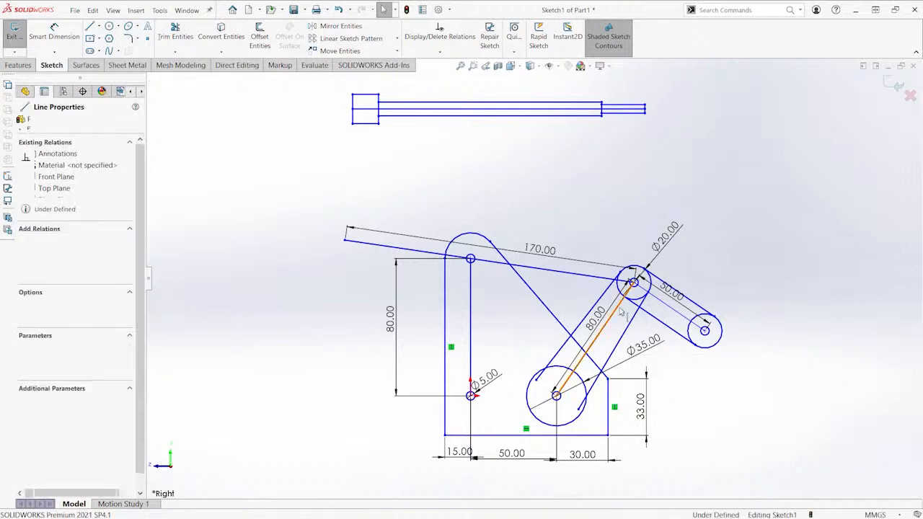
{"action": "left_click", "coordinate": [659, 306], "text": "ctrl"}
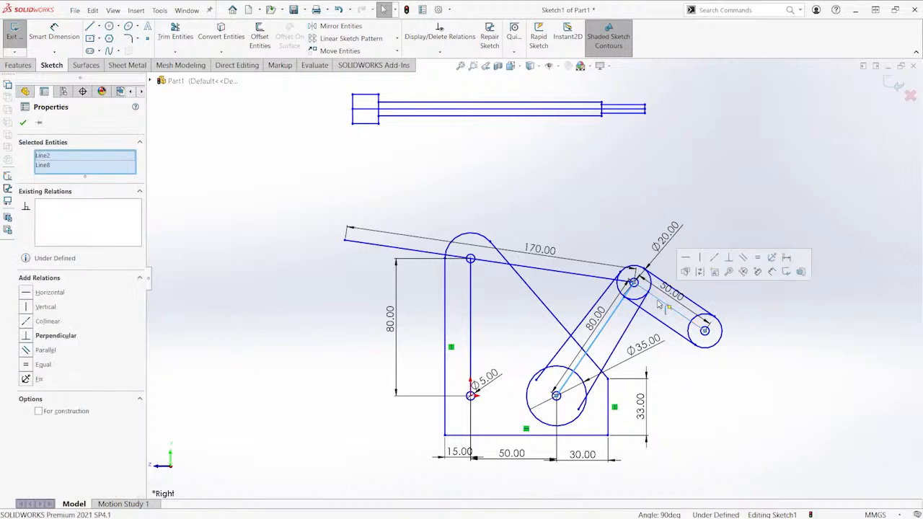
{"action": "left_click", "coordinate": [729, 259]}
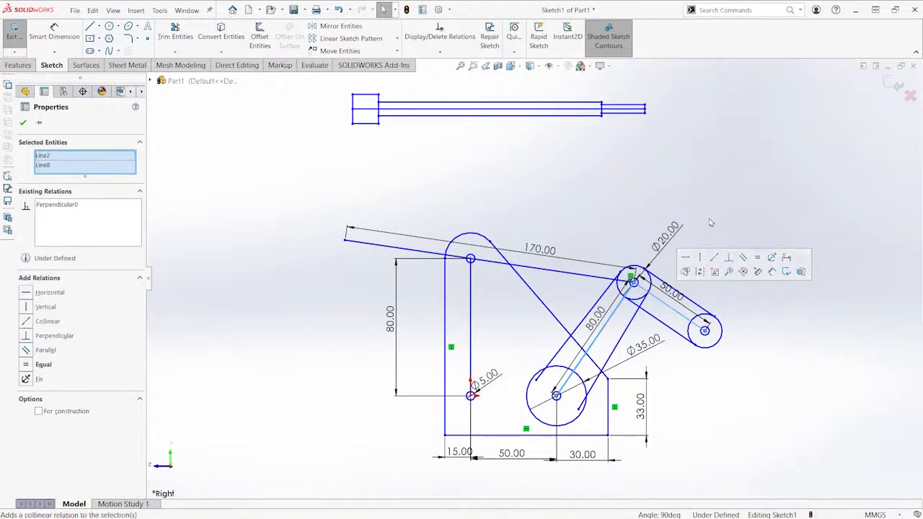
{"action": "left_click", "coordinate": [711, 223]}
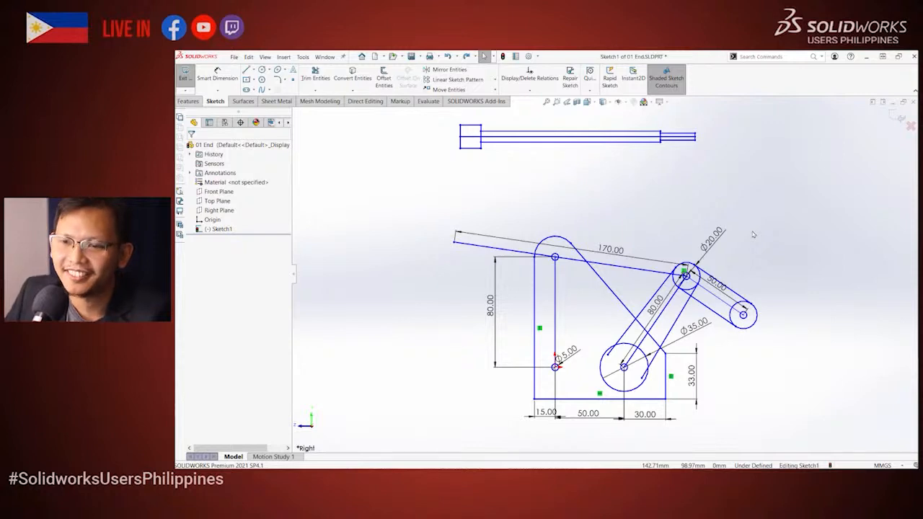
Add a coincident relation between the edge of the 5 mm circle and the part origin
{"action": "scroll", "coordinate": [561, 385], "scroll_direction": "down", "scroll_amount": 6}
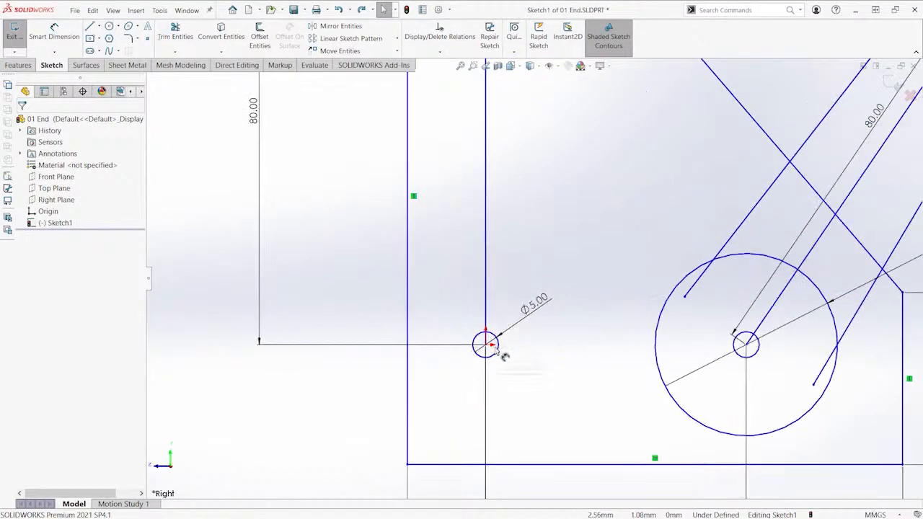
{"action": "scroll", "coordinate": [493, 349], "scroll_direction": "down", "scroll_amount": 2}
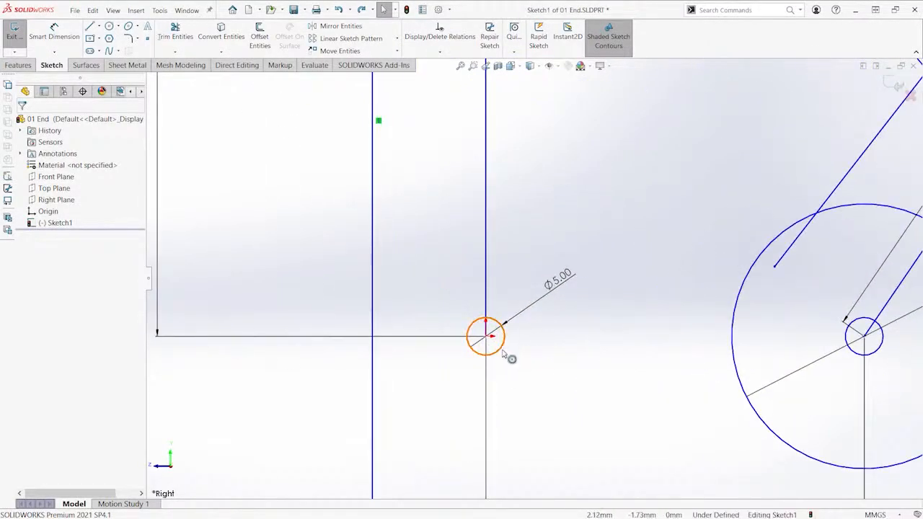
{"action": "left_click", "coordinate": [504, 353]}
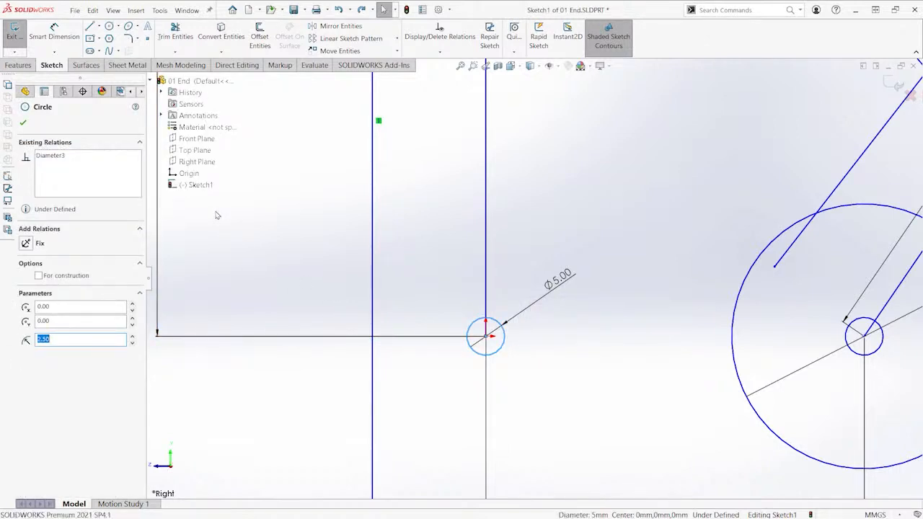
{"action": "left_click", "coordinate": [186, 174], "text": "ctrl"}
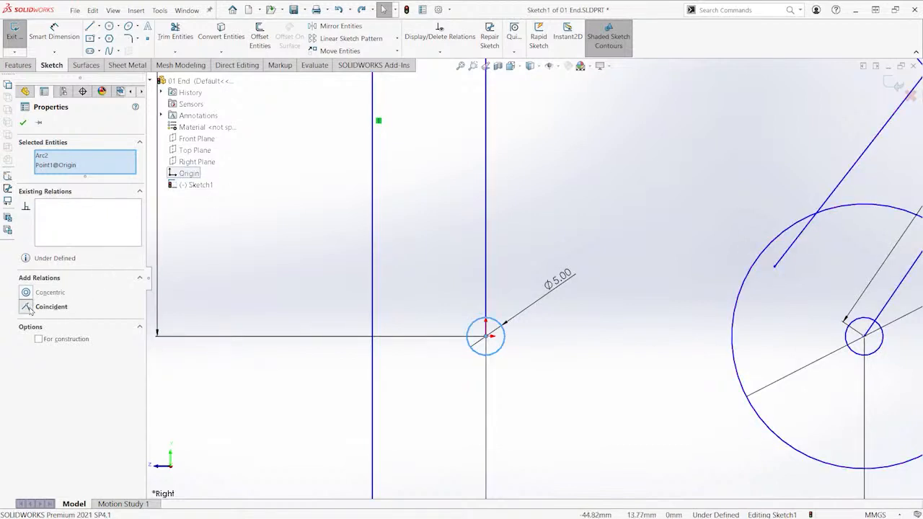
{"action": "left_click", "coordinate": [26, 307]}
{"action": "key", "text": "Escape"}
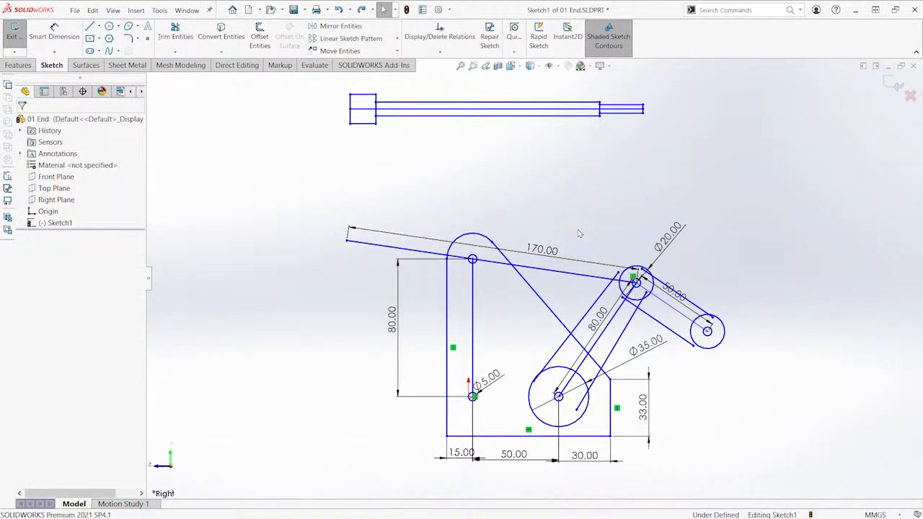
Add a vertical relation to the line joining the support plate's two small pivot circles
{"action": "left_click_drag", "start_coordinate": [547, 307], "coordinate": [560, 300]}
{"action": "left_click", "coordinate": [561, 298]}
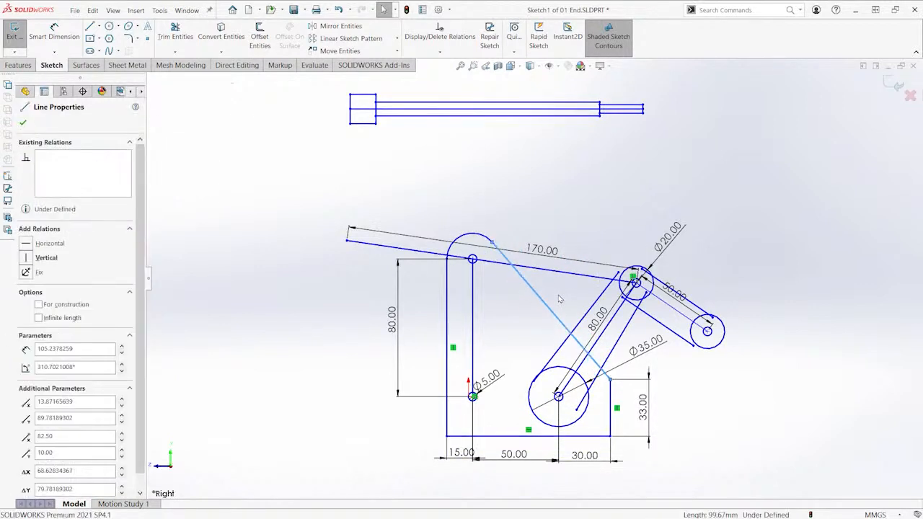
{"action": "left_click", "coordinate": [474, 318]}
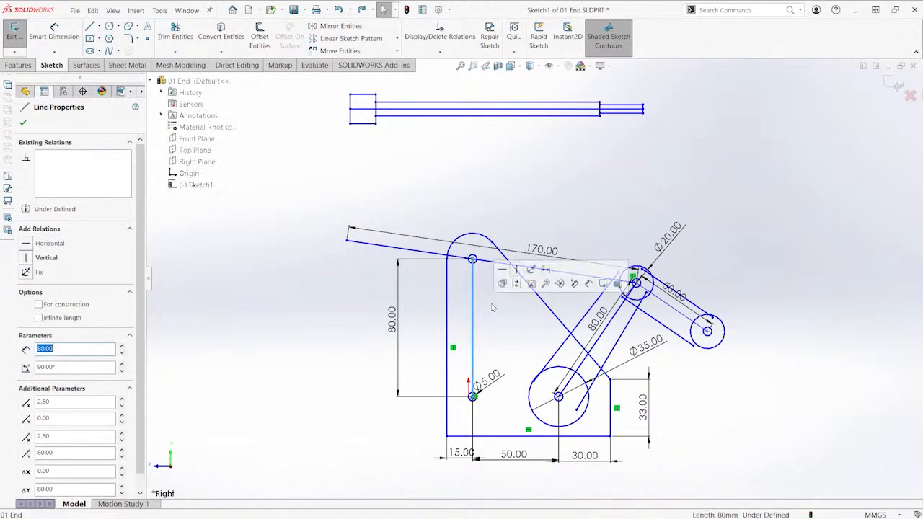
{"action": "left_click", "coordinate": [518, 271]}
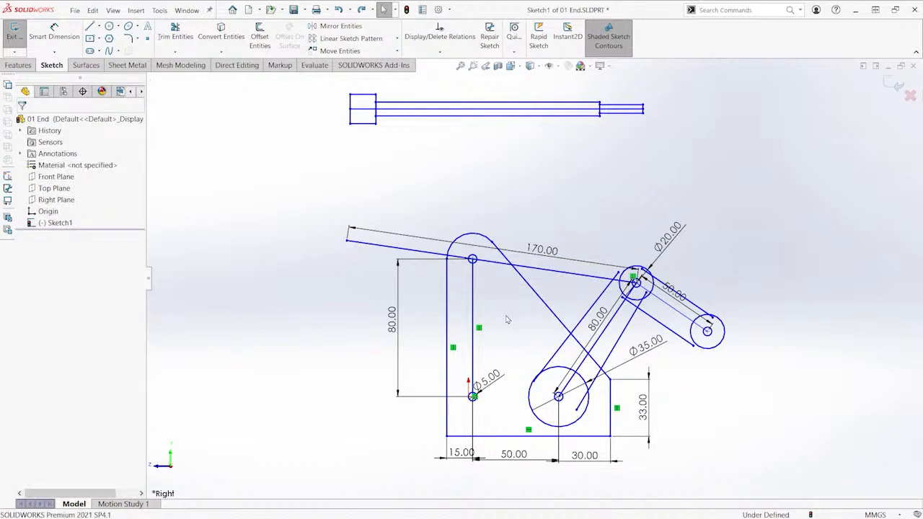
Dimension the height of the 5 mm circle's centre above the support plate's bottom edge at 23 mm
{"action": "key", "text": "s"}
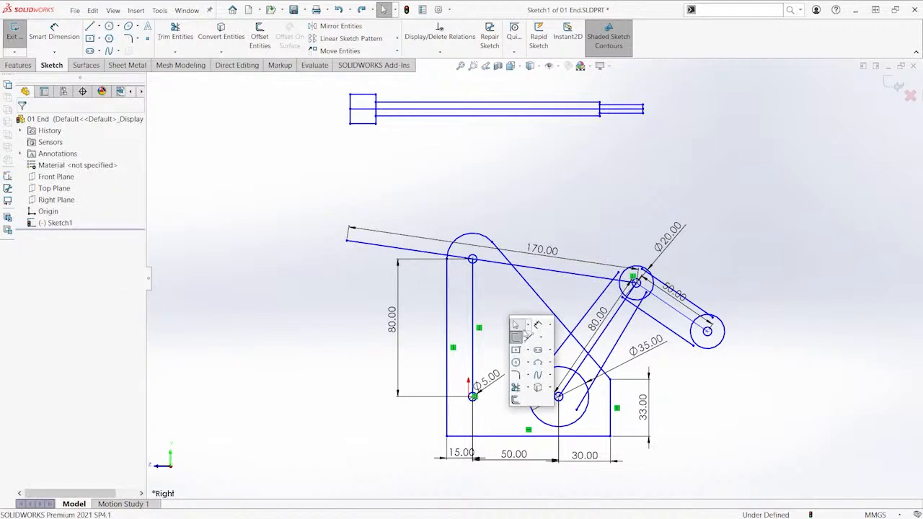
{"action": "left_click", "coordinate": [538, 326]}
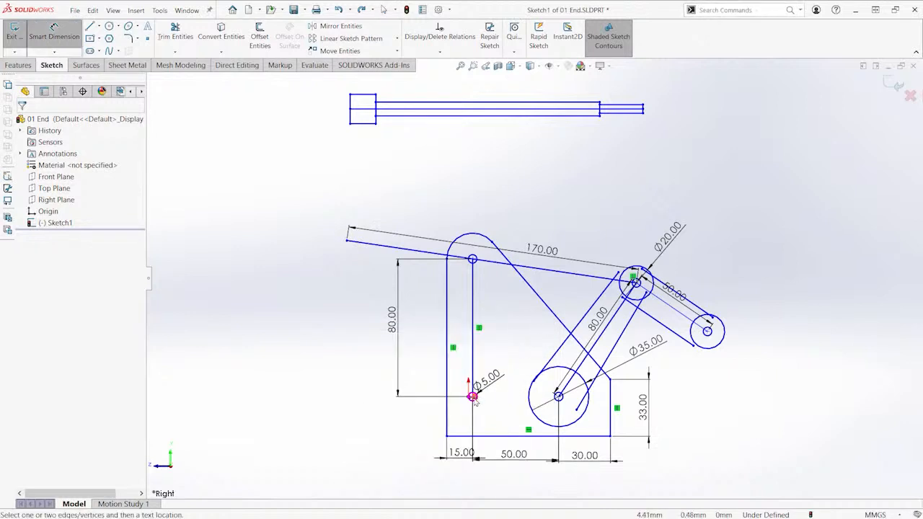
{"action": "scroll", "coordinate": [474, 402], "scroll_direction": "down", "scroll_amount": 5}
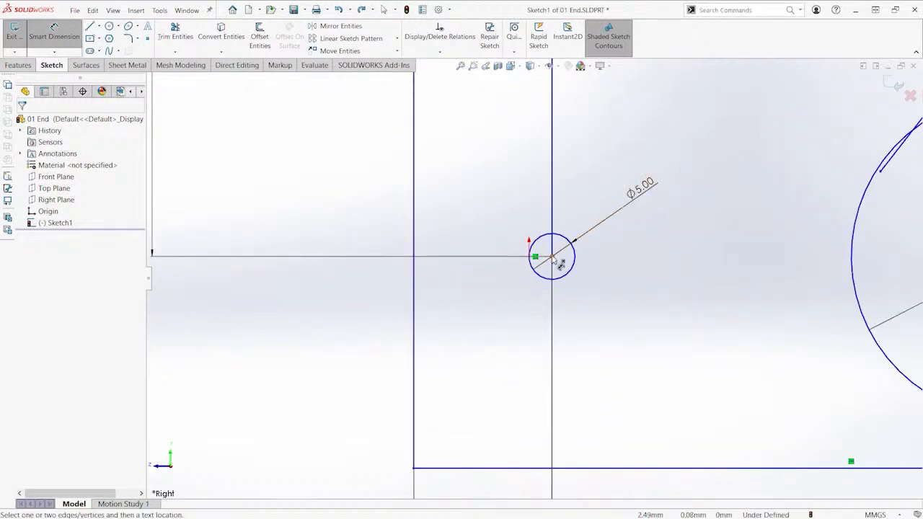
{"action": "left_click", "coordinate": [552, 257]}
{"action": "scroll", "coordinate": [552, 260], "scroll_direction": "up", "scroll_amount": 5}
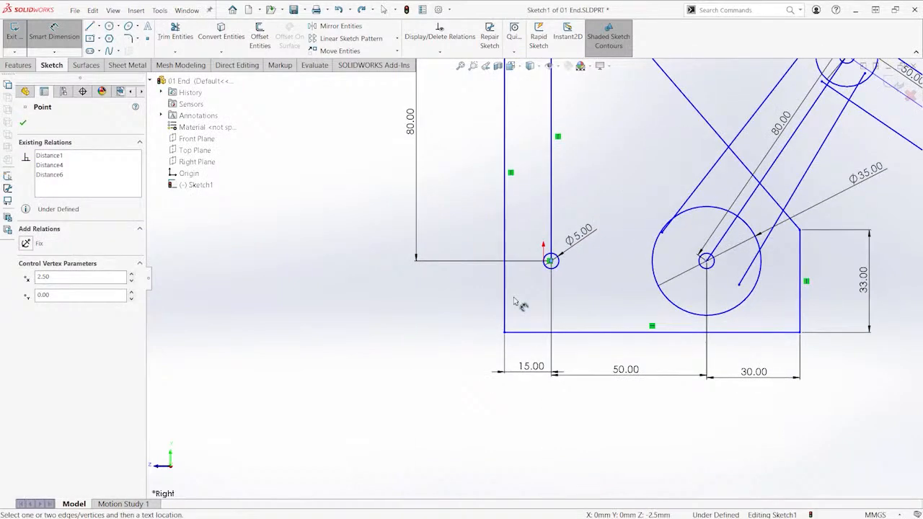
{"action": "left_click", "coordinate": [525, 333]}
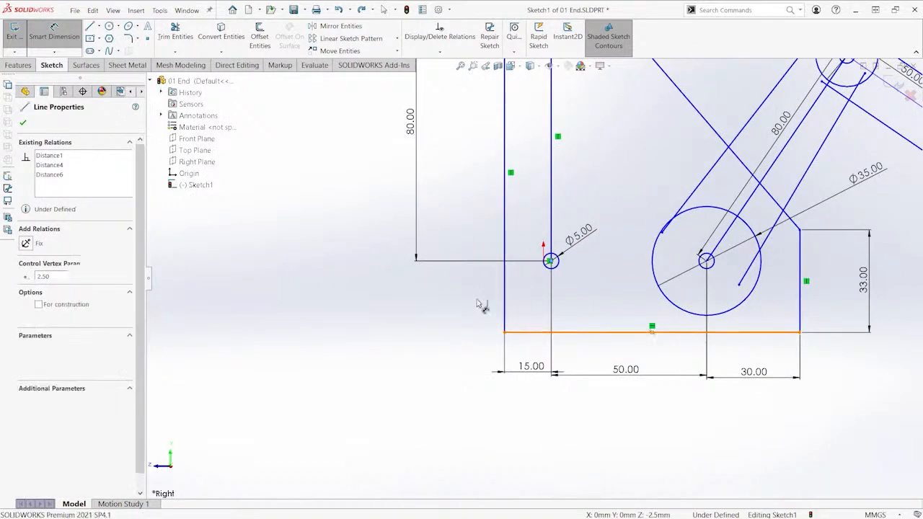
{"action": "left_click", "coordinate": [428, 304]}
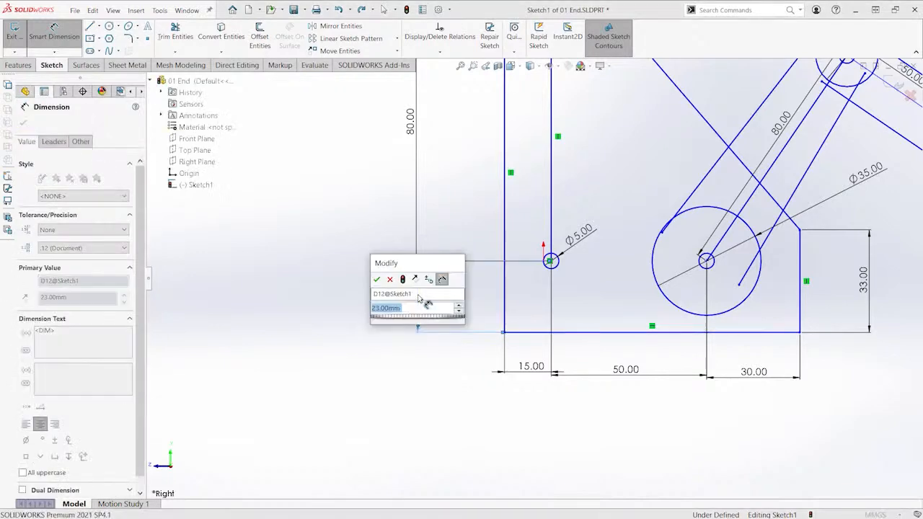
{"action": "type", "text": "23"}
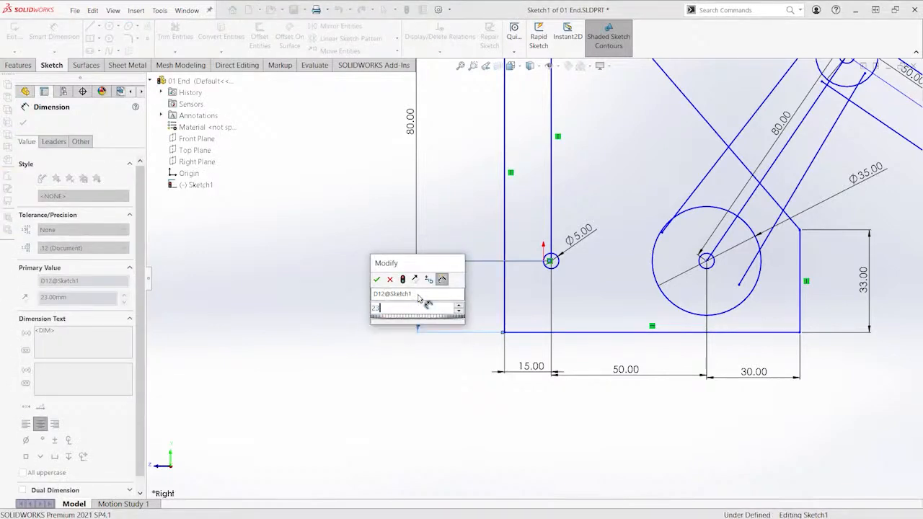
{"action": "key", "text": "Return"}
{"action": "key", "text": "f"}
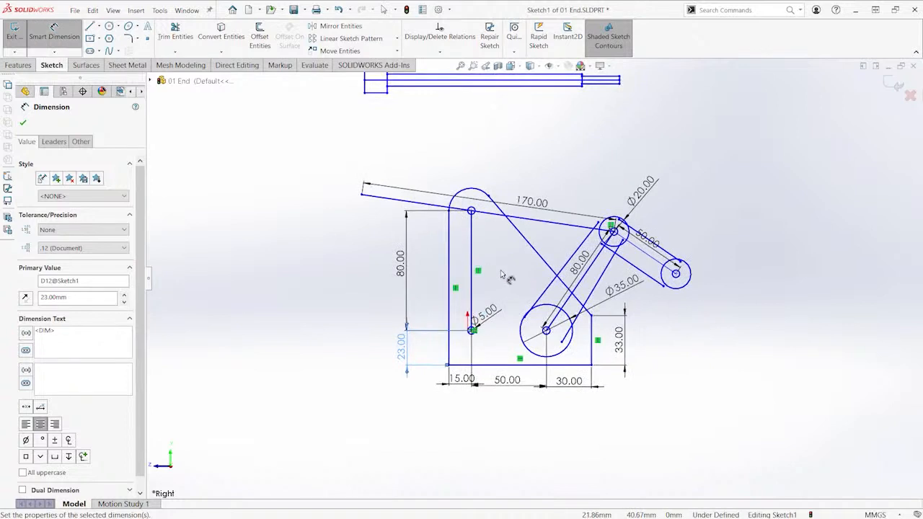
{"action": "scroll", "coordinate": [502, 274], "scroll_direction": "down", "scroll_amount": 2}
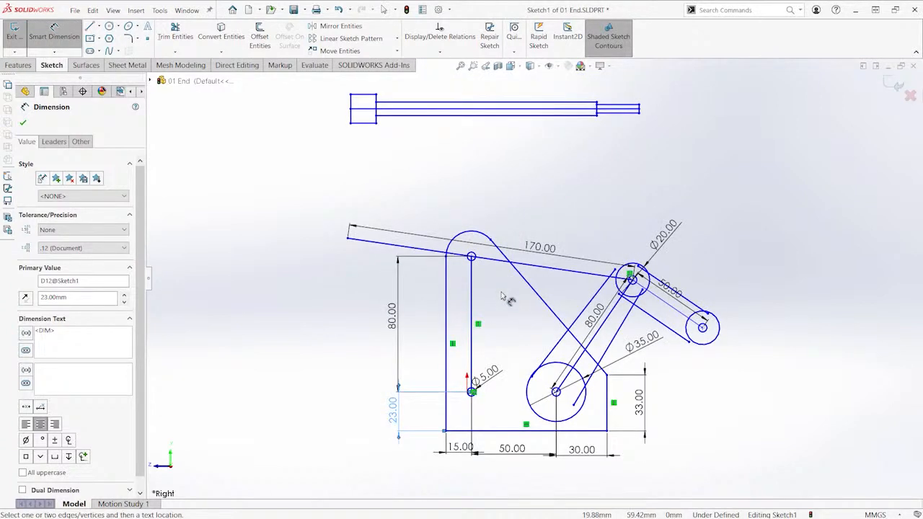
{"action": "key", "text": "Escape"}
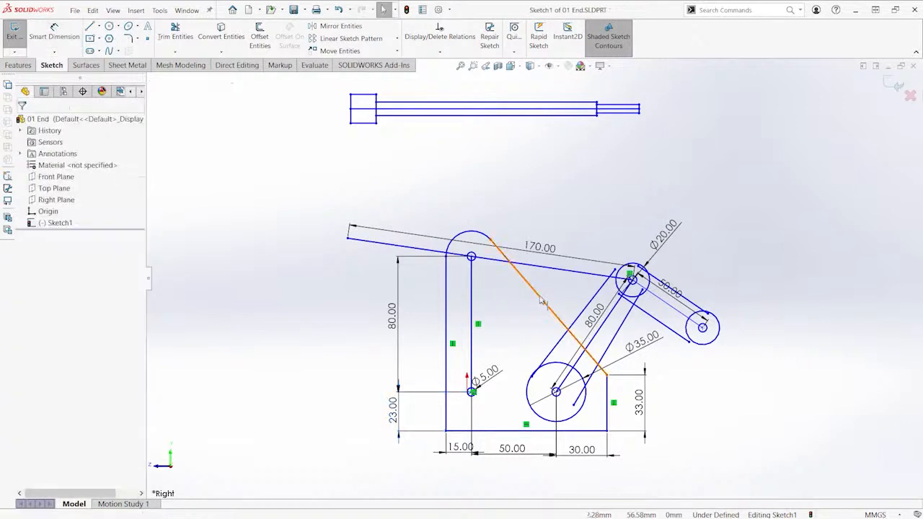
Make the support plate's top arc tangent to its sloped edge
{"action": "left_click", "coordinate": [544, 296]}
{"action": "mouse_move", "coordinate": [546, 296]}
{"action": "left_mouse_down"}
{"action": "mouse_move", "coordinate": [530, 310]}
{"action": "mouse_move", "coordinate": [543, 300]}
{"action": "left_mouse_up"}
{"action": "left_click", "coordinate": [555, 293]}
{"action": "left_click", "coordinate": [553, 290]}
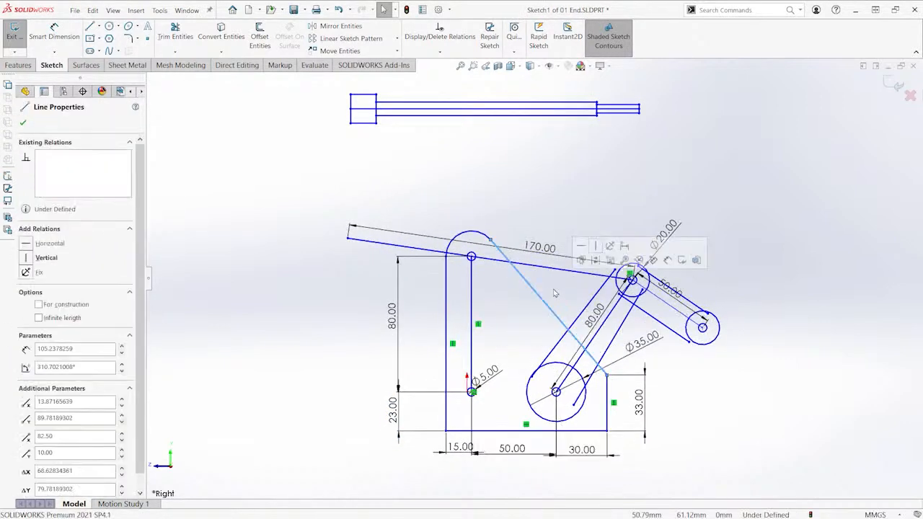
{"action": "left_click", "coordinate": [510, 217]}
{"action": "scroll", "coordinate": [508, 217], "scroll_direction": "down", "scroll_amount": 2}
{"action": "middle_click_drag", "start_coordinate": [509, 220], "coordinate": [519, 157], "text": "ctrl"}
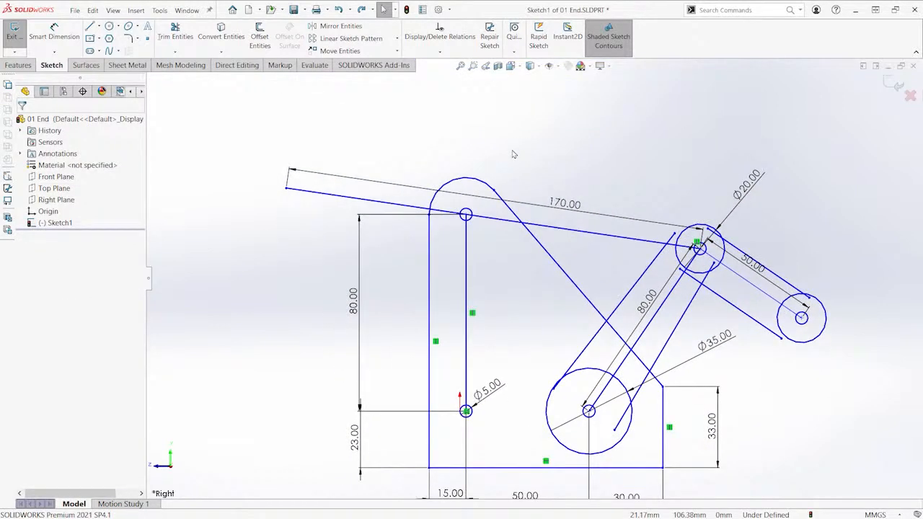
{"action": "left_click", "coordinate": [479, 184]}
{"action": "left_click", "coordinate": [518, 220], "text": "ctrl"}
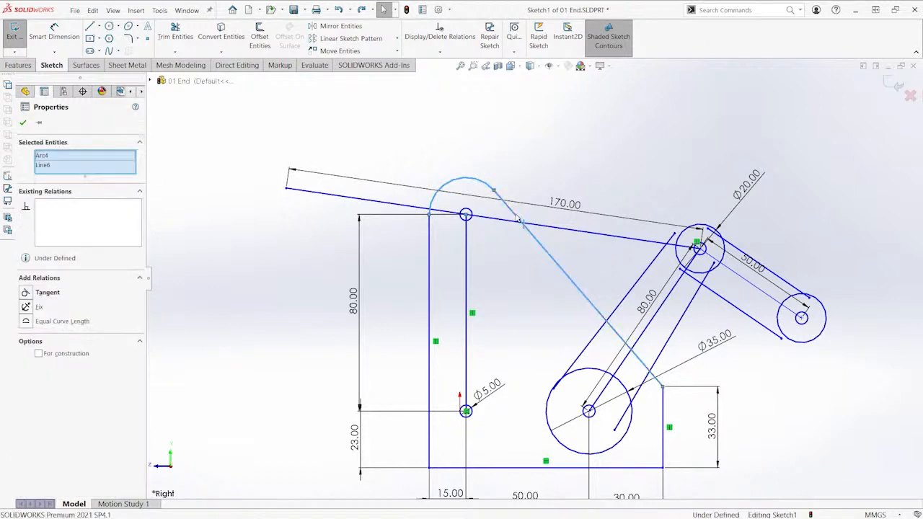
{"action": "left_click", "coordinate": [544, 173]}
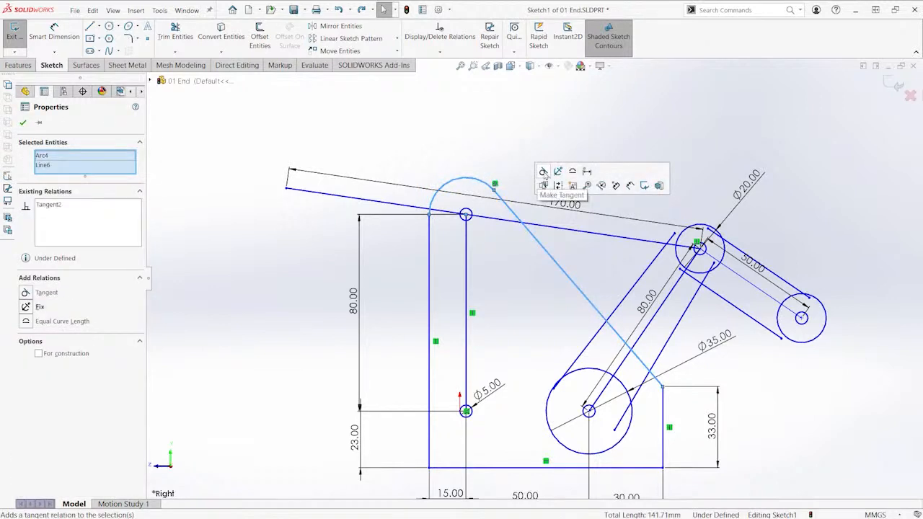
{"action": "left_click", "coordinate": [476, 145]}
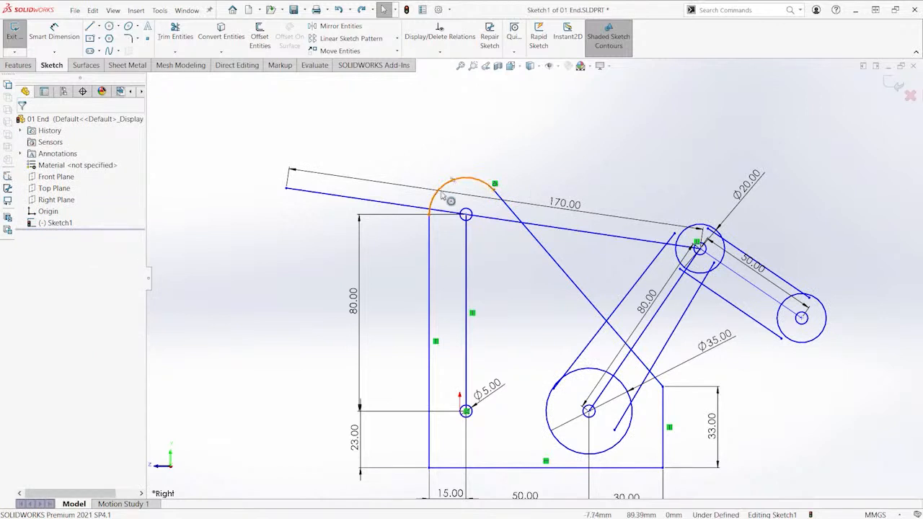
Make the support plate's top arc tangent to its left vertical edge
{"action": "left_click", "coordinate": [443, 195]}
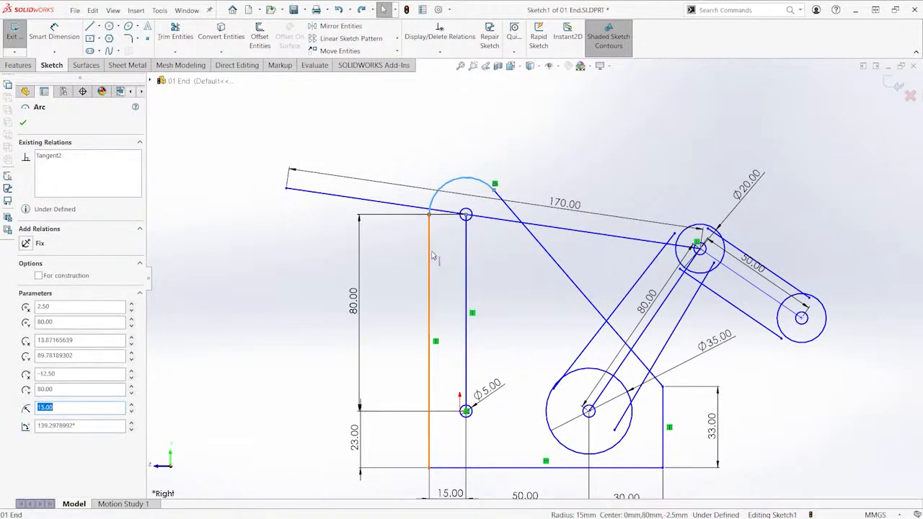
{"action": "left_click", "coordinate": [432, 256], "text": "ctrl"}
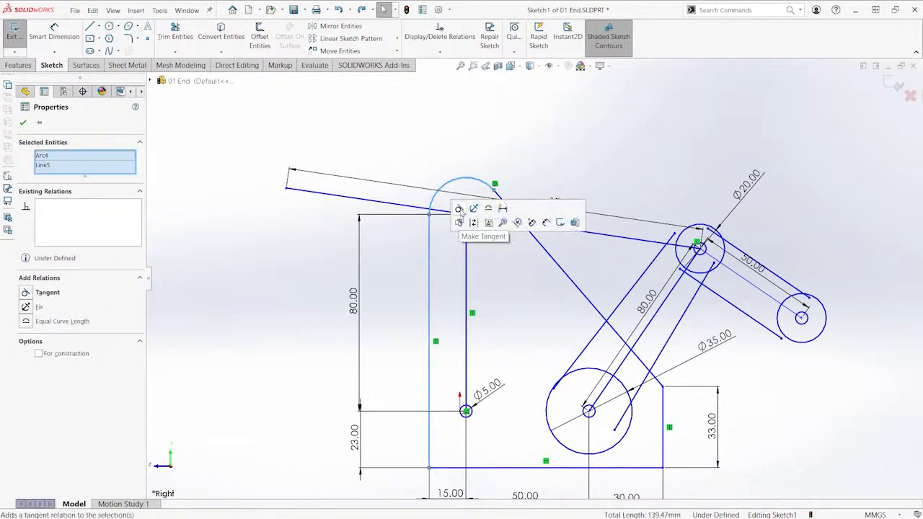
{"action": "left_click", "coordinate": [467, 150]}
{"action": "scroll", "coordinate": [494, 250], "scroll_direction": "up", "scroll_amount": 1}
{"action": "middle_click_drag", "start_coordinate": [495, 251], "coordinate": [537, 248]}
{"action": "left_click", "coordinate": [544, 256]}
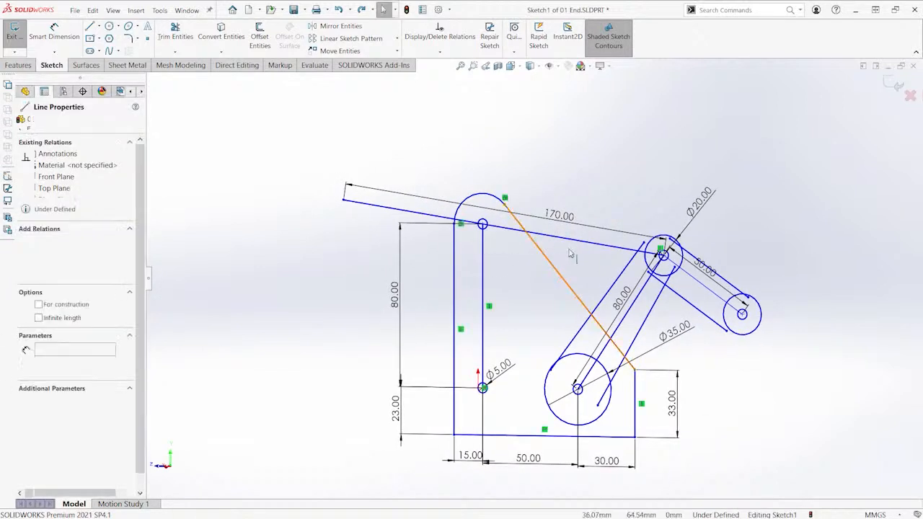
{"action": "left_click", "coordinate": [580, 266]}
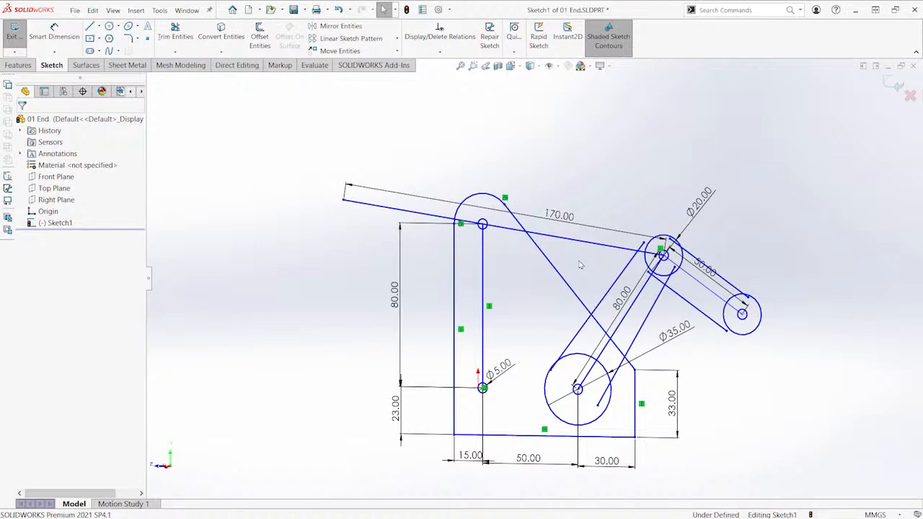
Return to the view normal to the sketch and make the 5 mm circle's centre coincident with the origin
{"action": "key", "text": "ctrl+8"}
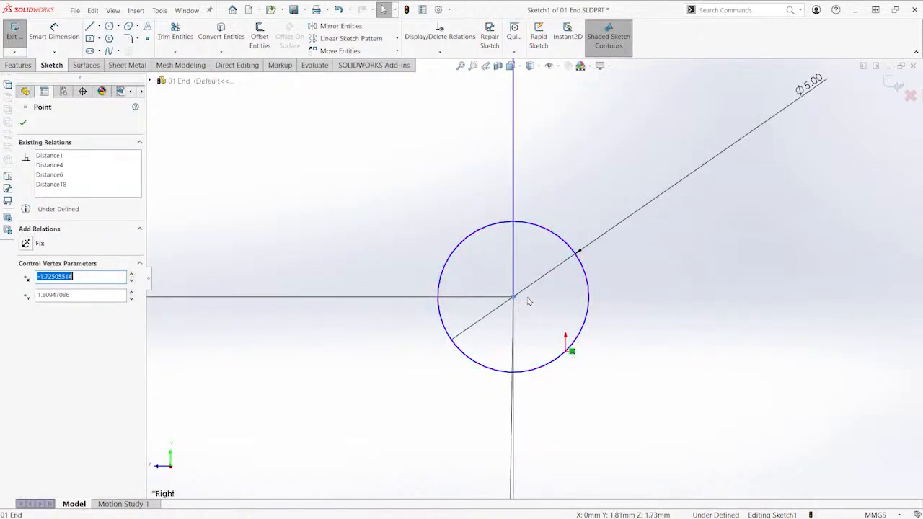
{"action": "left_click", "coordinate": [631, 294]}
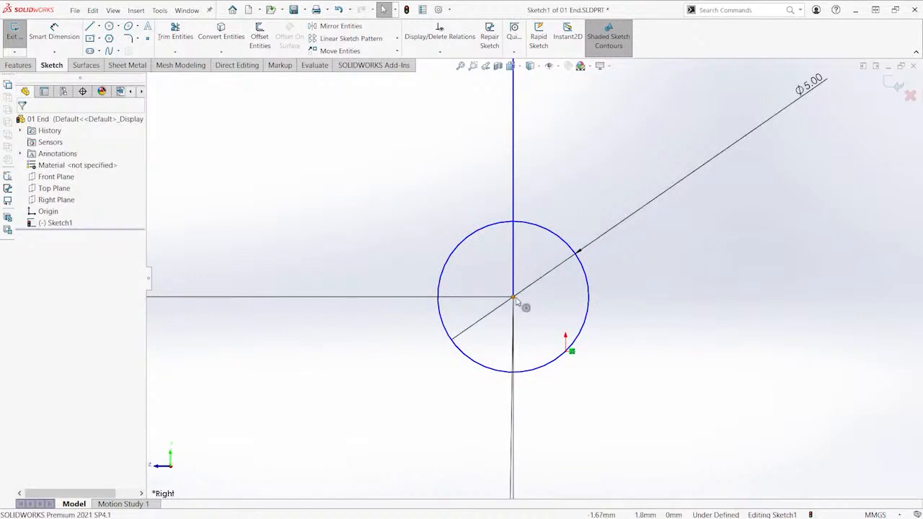
{"action": "left_click", "coordinate": [516, 299]}
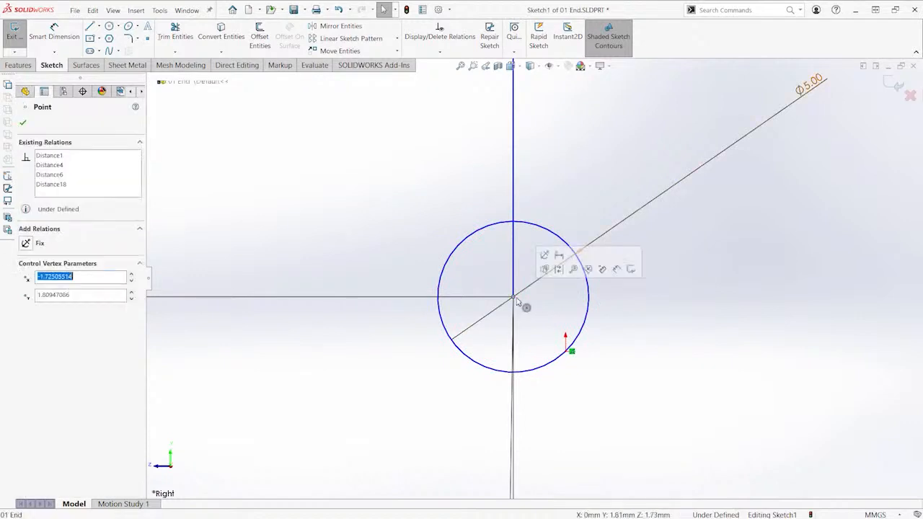
{"action": "left_click", "coordinate": [568, 354], "text": "ctrl"}
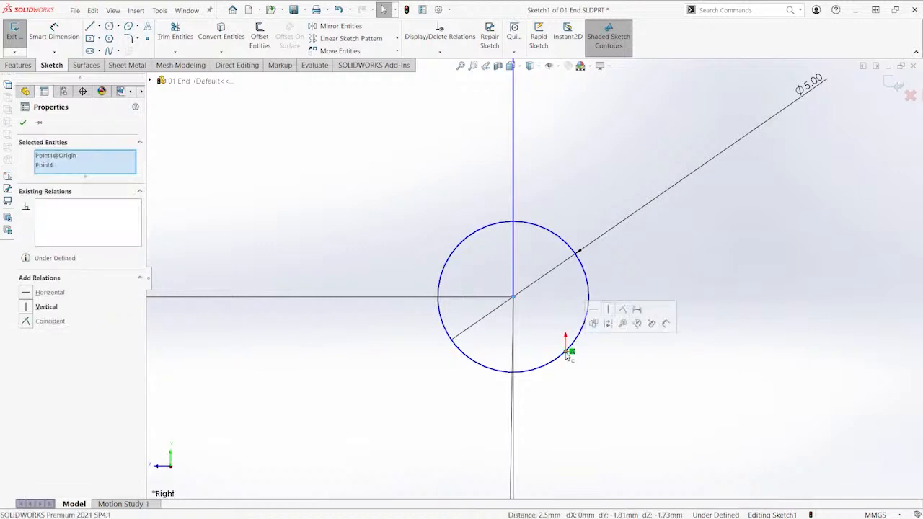
{"action": "left_click", "coordinate": [623, 310]}
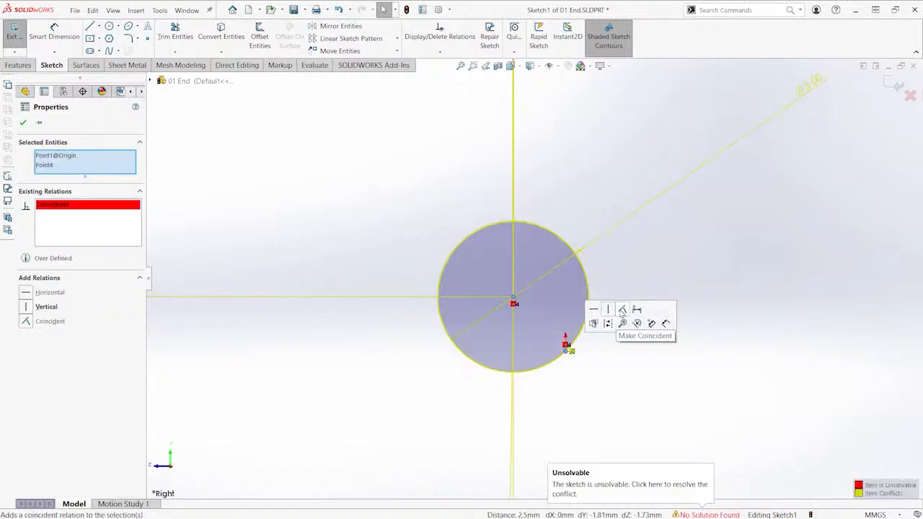
Delete the coincident relation between the origin and the edge of the 5 mm circle
{"action": "left_click", "coordinate": [582, 369]}
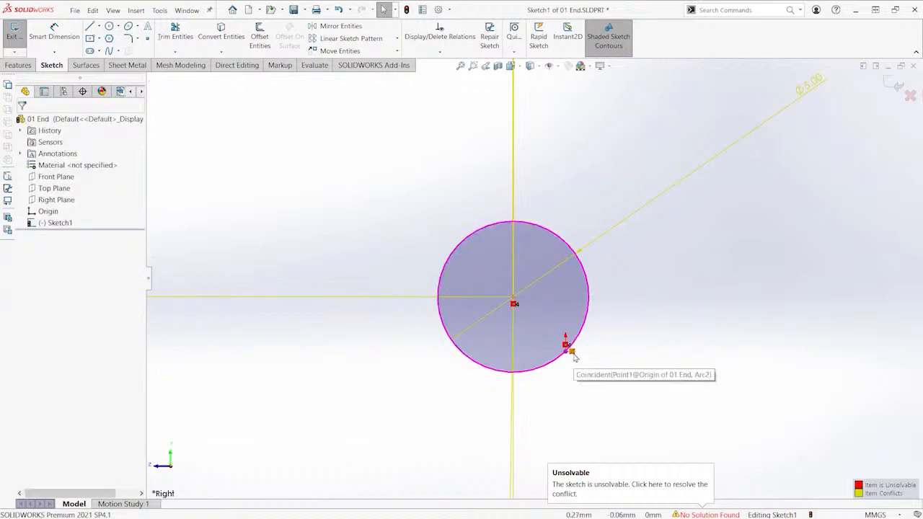
{"action": "left_click", "coordinate": [574, 355]}
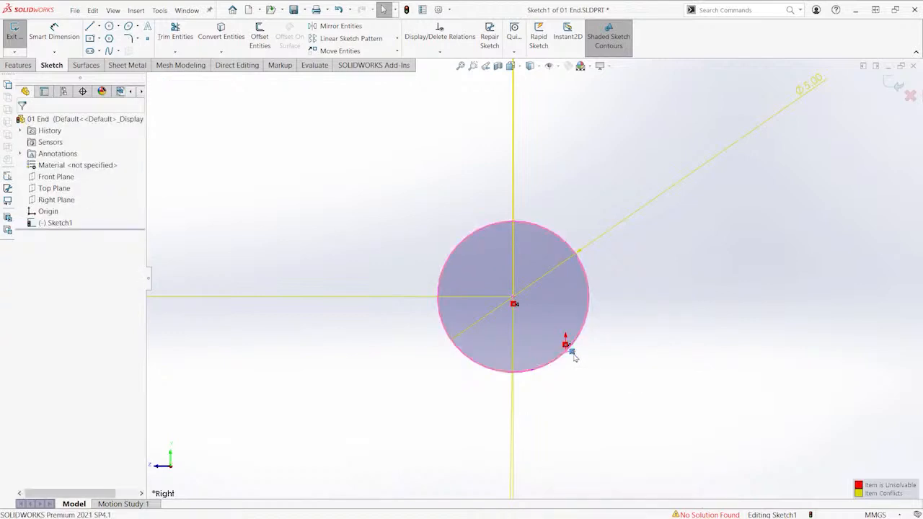
{"action": "key", "text": "Delete"}
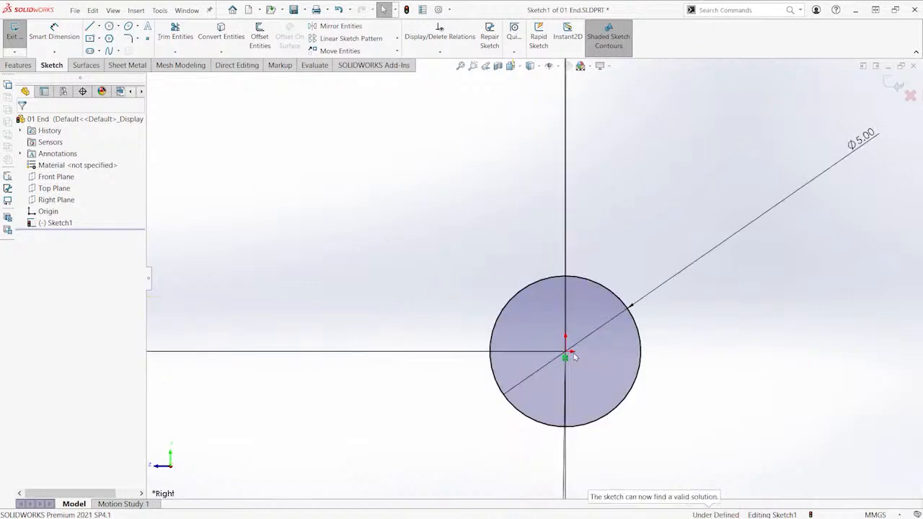
Make the small circle at the top of the support plate concentric with the plate's top arc
{"action": "key", "text": "f"}
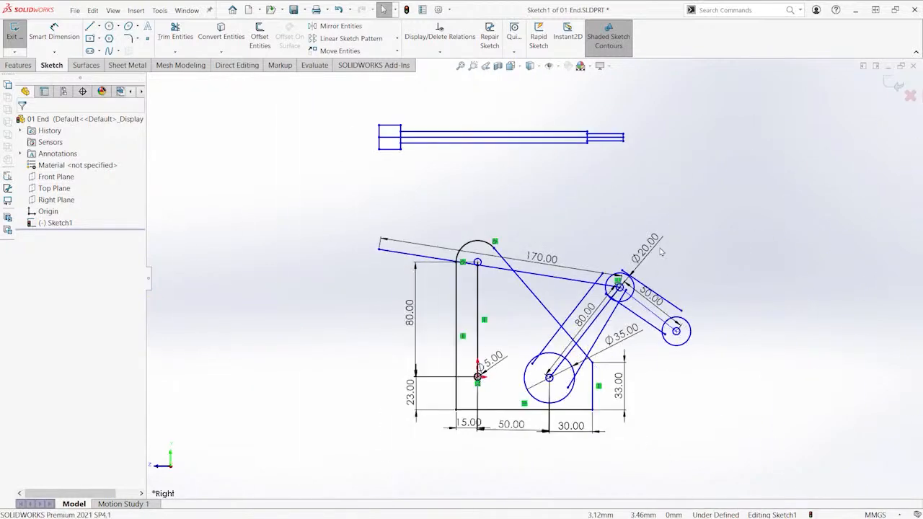
{"action": "scroll", "coordinate": [661, 251], "scroll_direction": "down", "scroll_amount": 2}
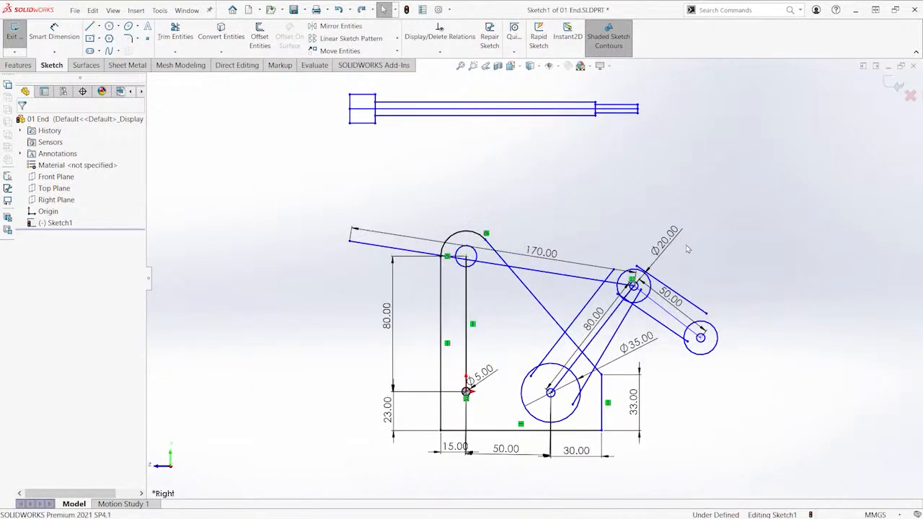
{"action": "left_click", "coordinate": [474, 237]}
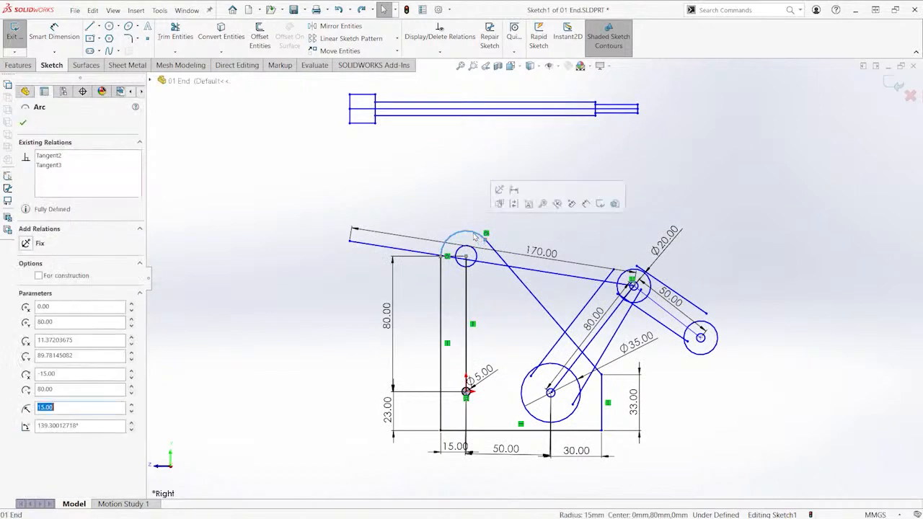
{"action": "left_click", "coordinate": [477, 260], "text": "ctrl"}
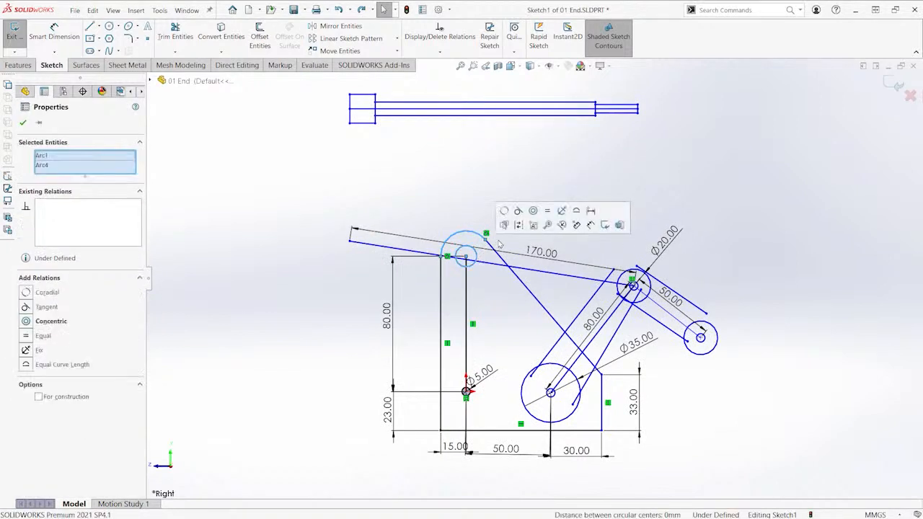
{"action": "left_click", "coordinate": [533, 211]}
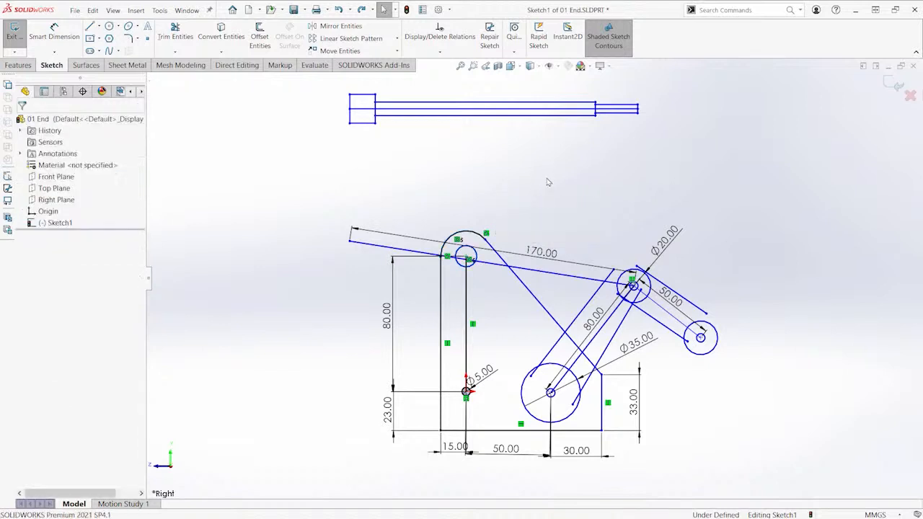
Add a horizontal relation between the centre of the 5 mm circle at the origin and the centre of the 35 mm circle
{"action": "scroll", "coordinate": [675, 274], "scroll_direction": "down", "scroll_amount": 3}
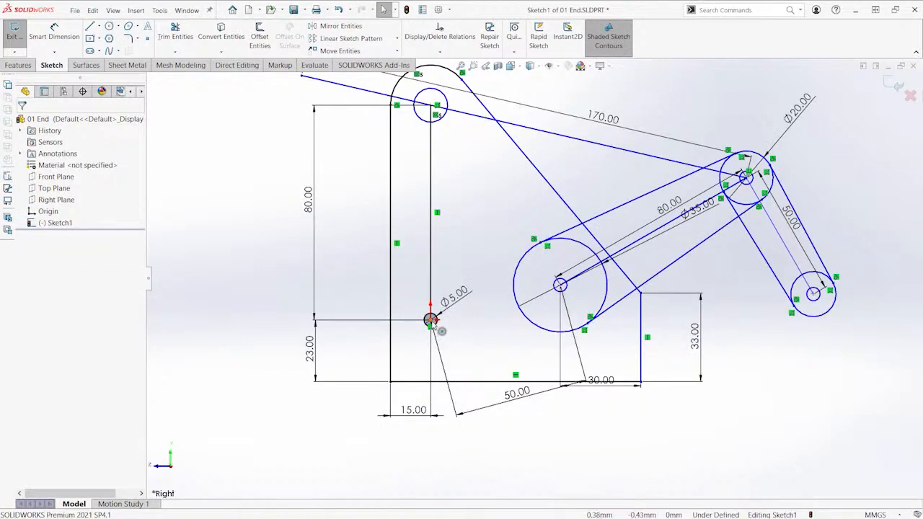
{"action": "left_click", "coordinate": [430, 319]}
{"action": "left_click", "coordinate": [561, 285], "text": "ctrl"}
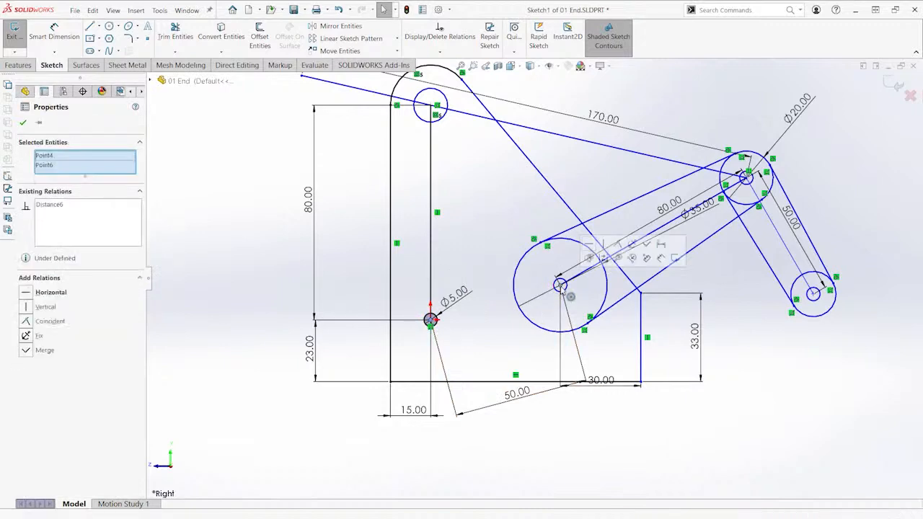
{"action": "left_click", "coordinate": [589, 244]}
{"action": "key", "text": "f"}
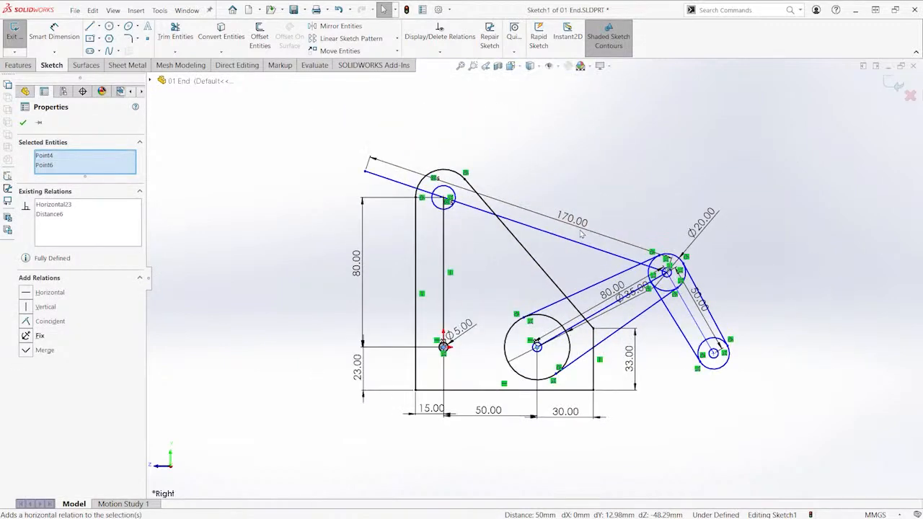
Swing the linkage by moving the joint at the 20 mm circle's centre up towards the support plate, and undo the last change
{"action": "scroll", "coordinate": [581, 233], "scroll_direction": "down", "scroll_amount": 2}
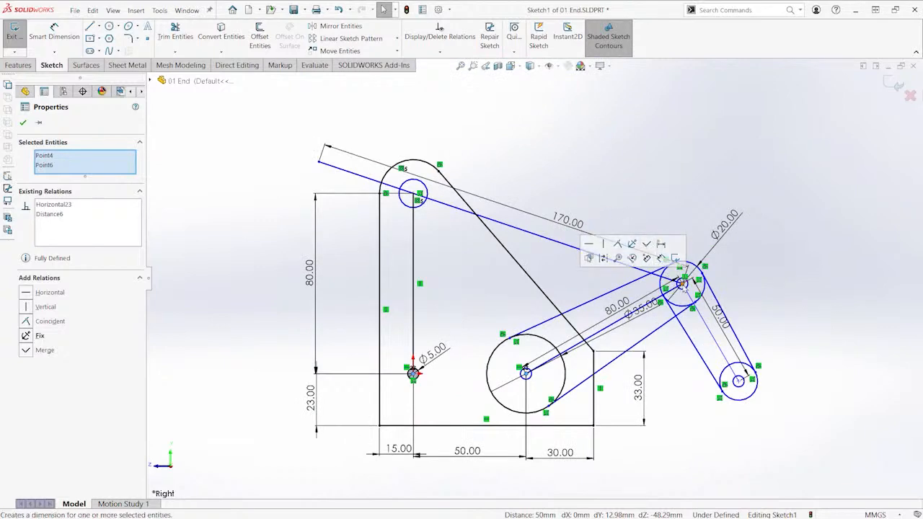
{"action": "left_click_drag", "start_coordinate": [682, 284], "coordinate": [621, 221]}
{"action": "key", "text": "f"}
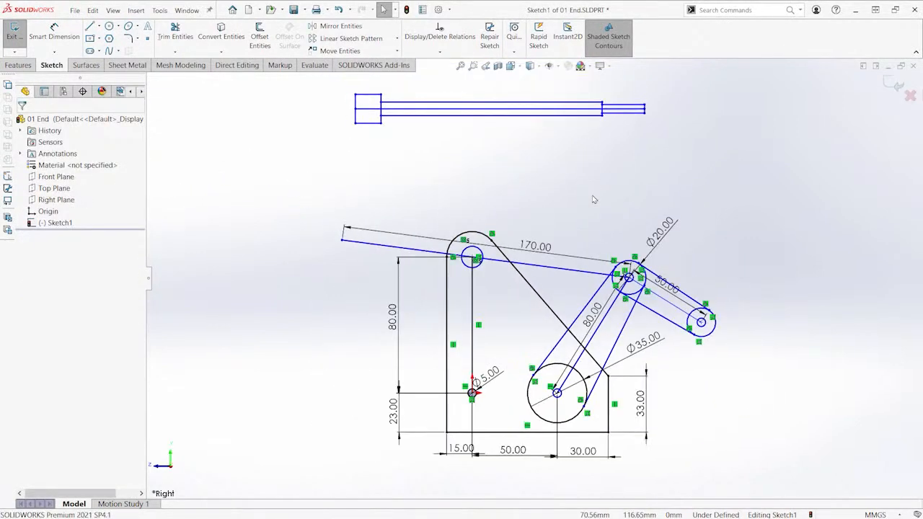
{"action": "key", "text": "ctrl+z"}
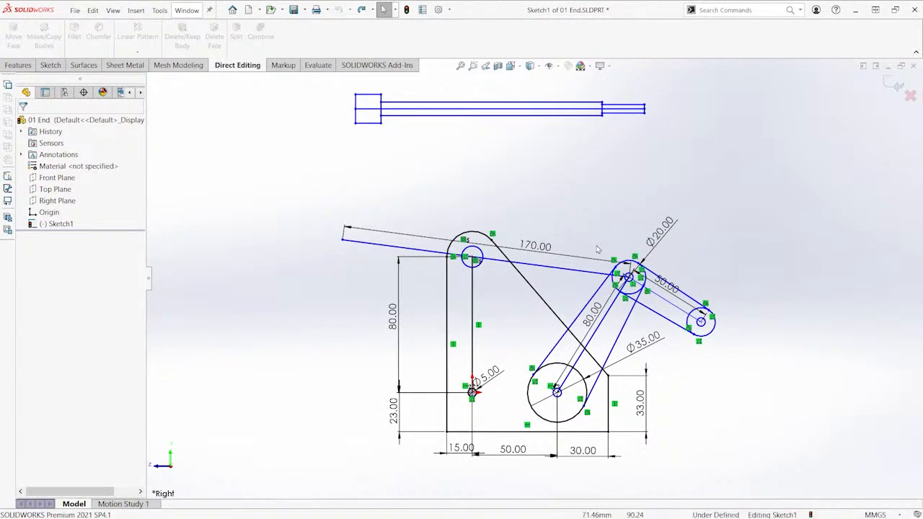
Make the support plate's inner top circle and the short link's outer end circle equal to the 20 mm circle
{"action": "left_click", "coordinate": [620, 272]}
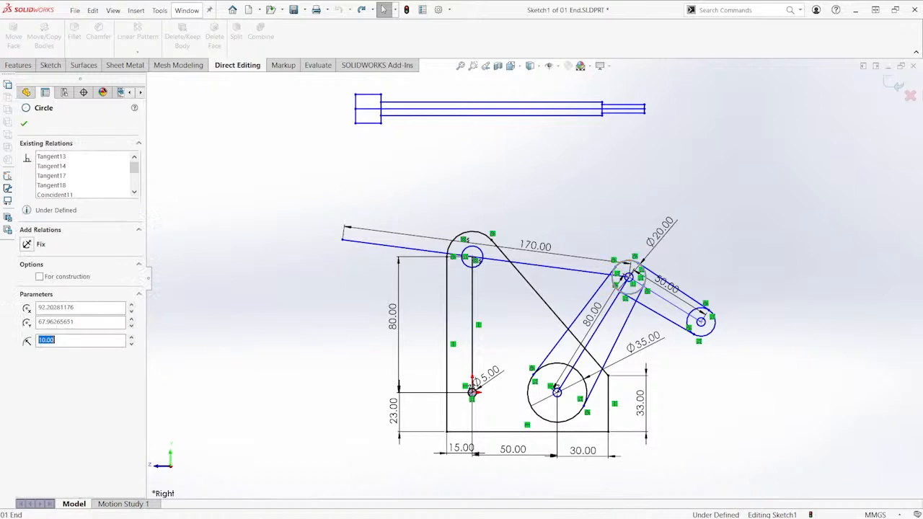
{"action": "left_click", "coordinate": [481, 252], "text": "ctrl"}
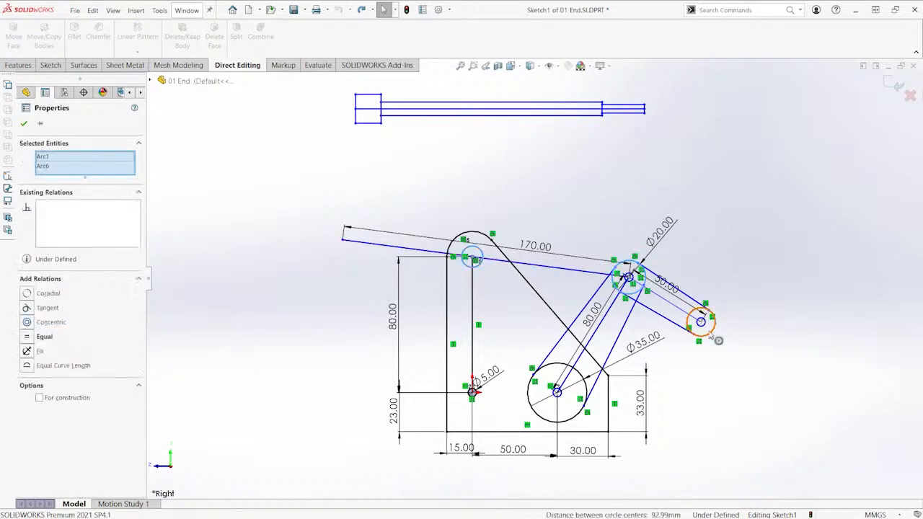
{"action": "left_click", "coordinate": [711, 332], "text": "ctrl"}
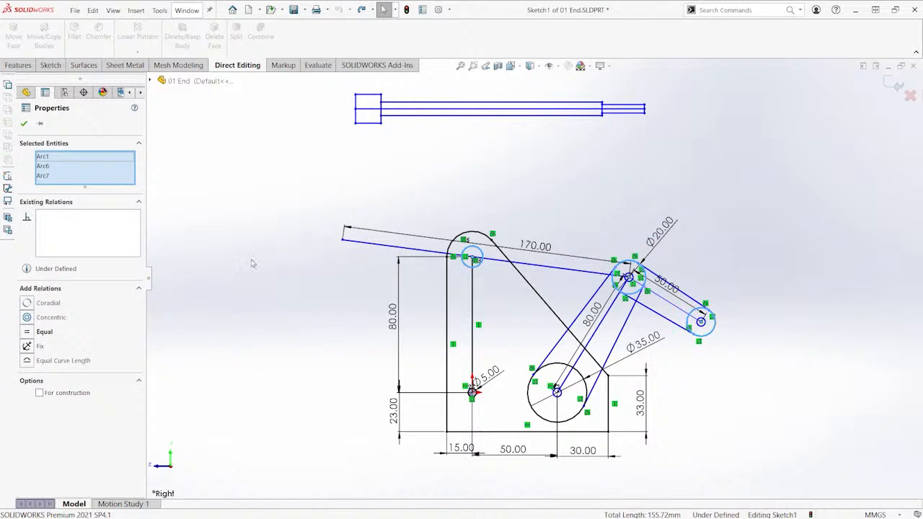
{"action": "left_click", "coordinate": [29, 333]}
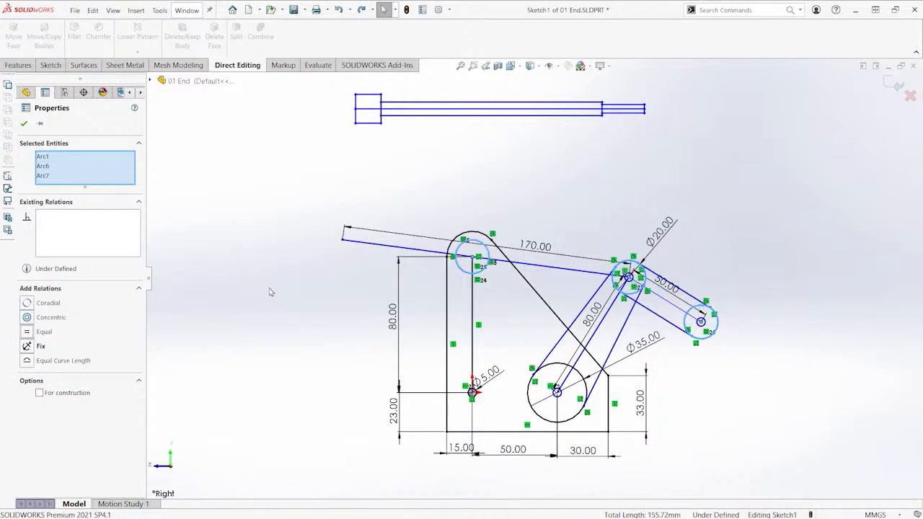
{"action": "key", "text": "Escape"}
Make the small pivot circles at the 35 mm circle, the 20 mm joint and the short link's end equal to the 5 mm circle
{"action": "scroll", "coordinate": [473, 390], "scroll_direction": "down", "scroll_amount": 3}
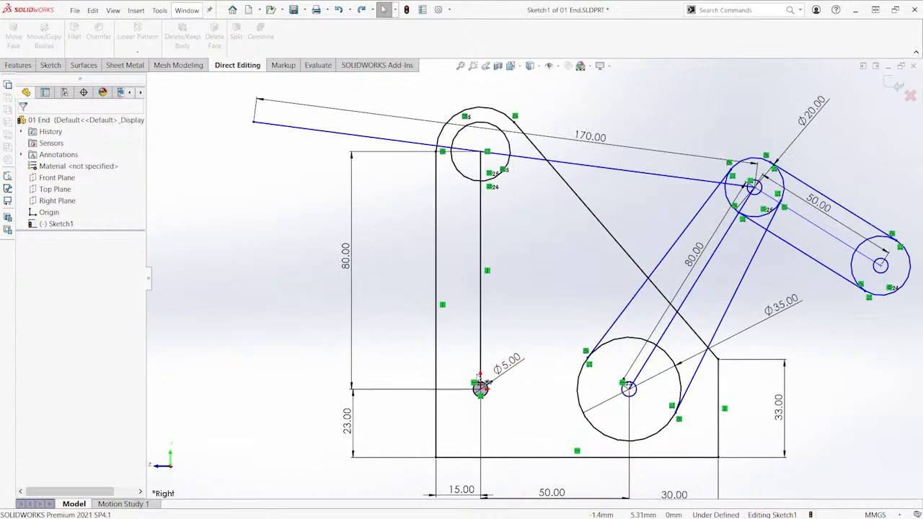
{"action": "left_click", "coordinate": [402, 359]}
{"action": "middle_click_drag", "start_coordinate": [500, 247], "coordinate": [480, 278], "text": "ctrl"}
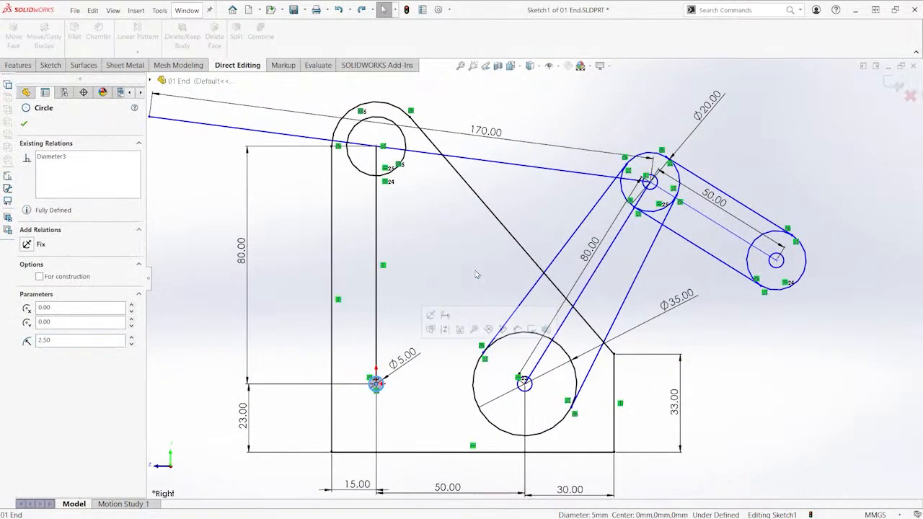
{"action": "left_click", "coordinate": [531, 393], "text": "ctrl"}
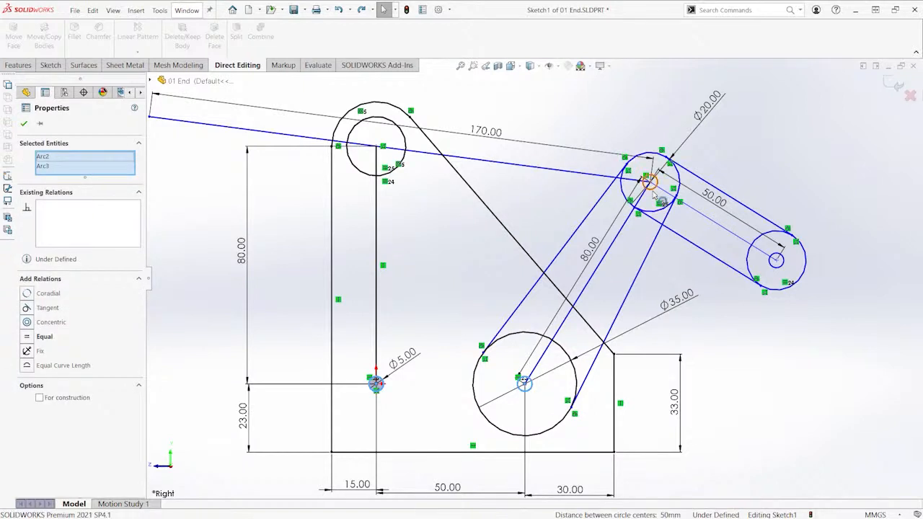
{"action": "left_click", "coordinate": [782, 264]}
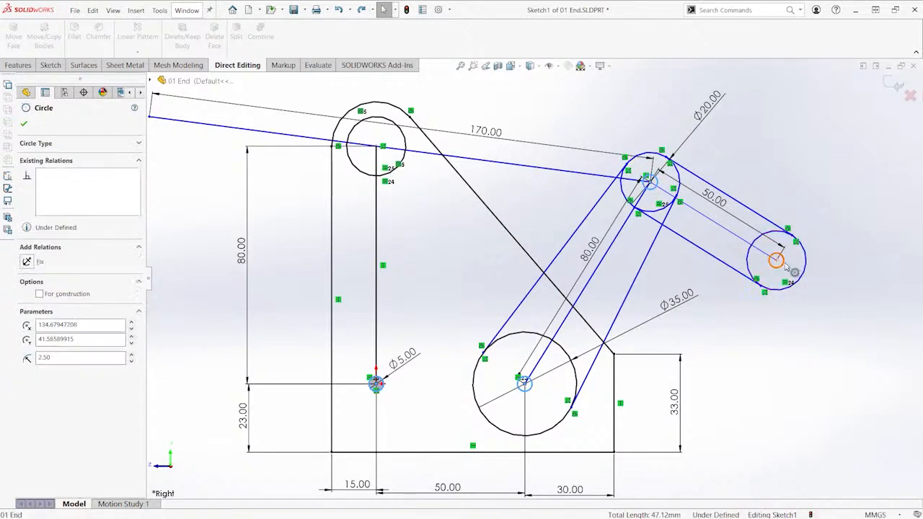
{"action": "left_click", "coordinate": [794, 272], "text": "ctrl"}
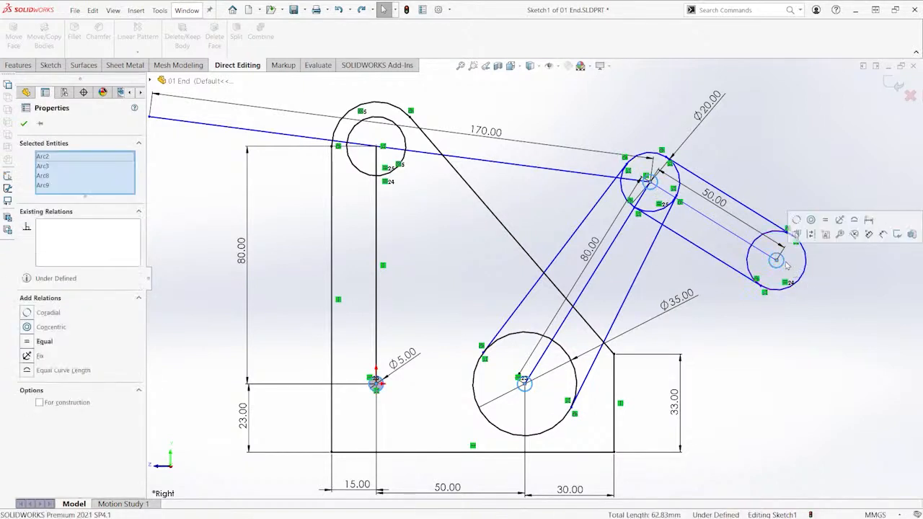
{"action": "left_click", "coordinate": [828, 222]}
{"action": "left_click", "coordinate": [767, 178]}
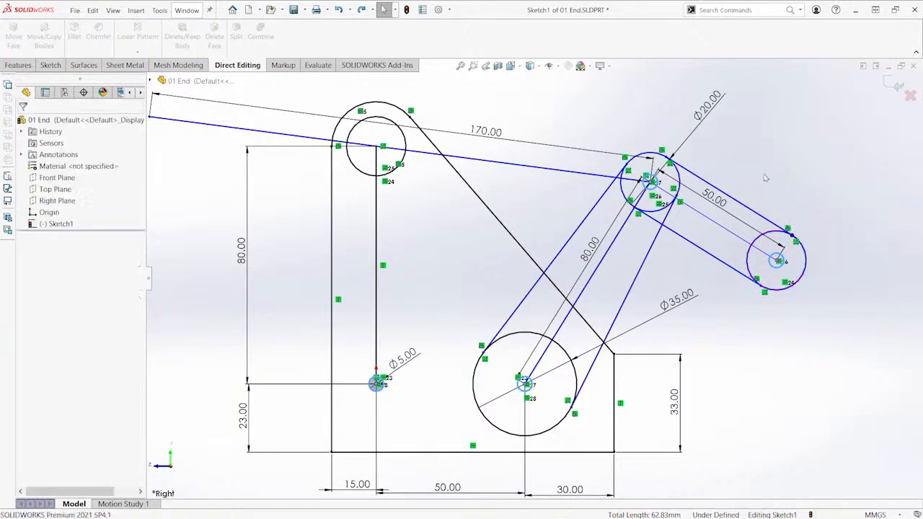
Convert the 170 mm line, the support plate's vertical 80 mm line and the centre lines of the 80 mm and 50 mm links to construction geometry
{"action": "scroll", "coordinate": [761, 180], "scroll_direction": "up", "scroll_amount": 2}
{"action": "middle_click_drag", "start_coordinate": [759, 189], "coordinate": [800, 210], "text": "ctrl"}
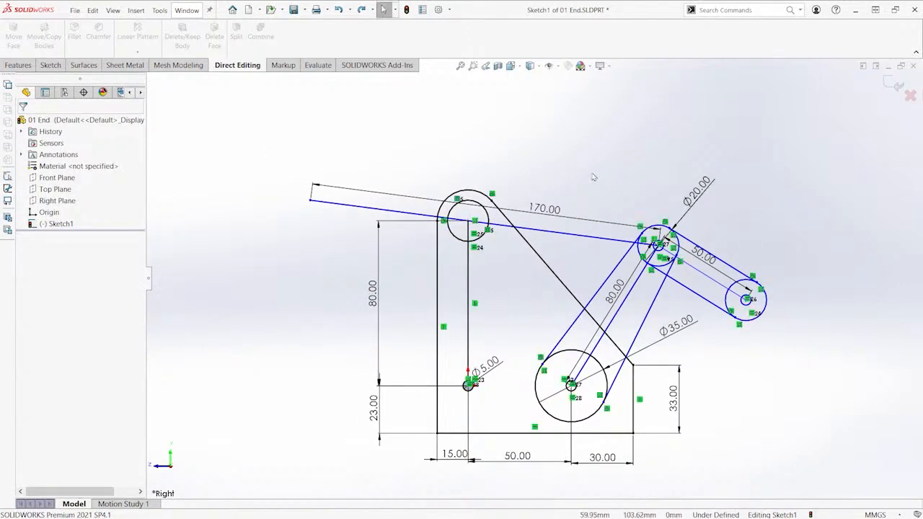
{"action": "left_click", "coordinate": [567, 235]}
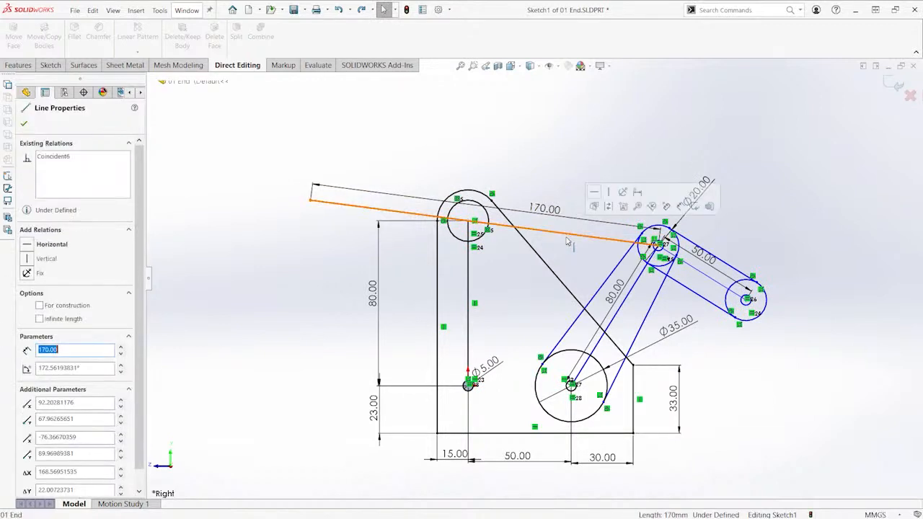
{"action": "left_click", "coordinate": [469, 282], "text": "ctrl"}
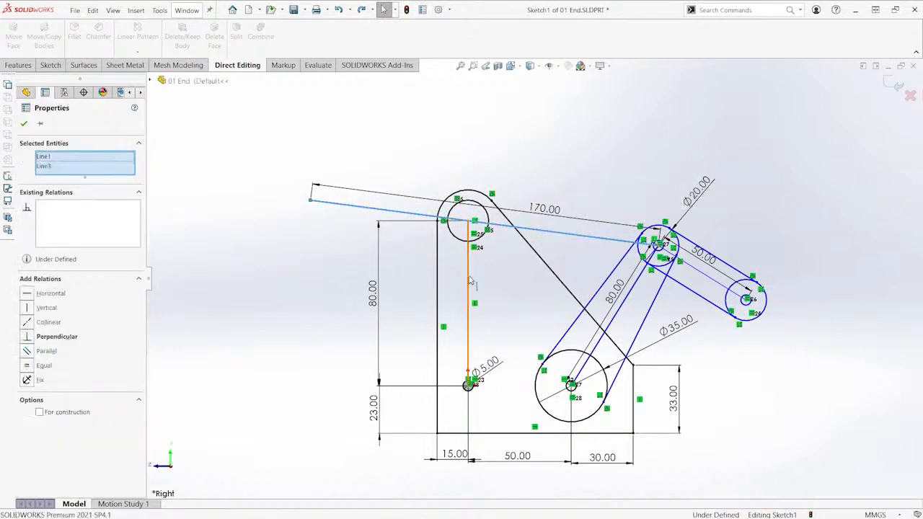
{"action": "left_click", "coordinate": [703, 278], "text": "ctrl"}
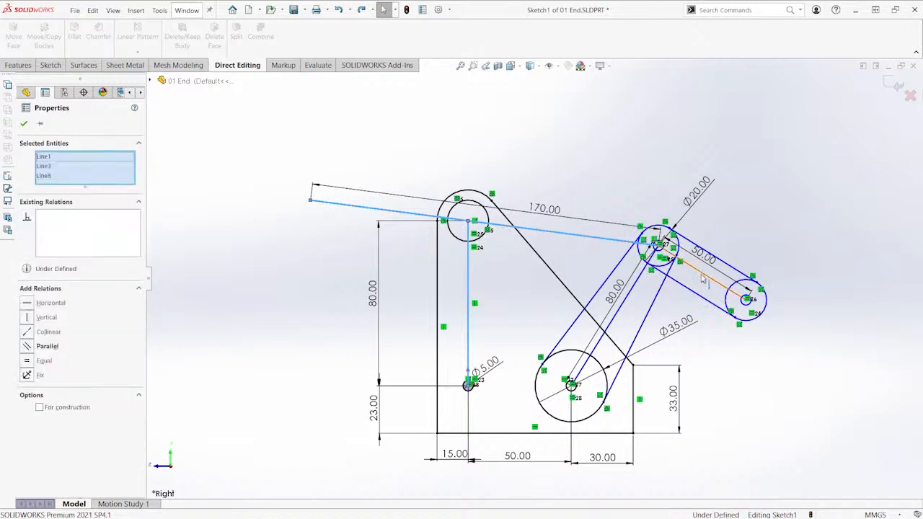
{"action": "left_click", "coordinate": [629, 303], "text": "ctrl"}
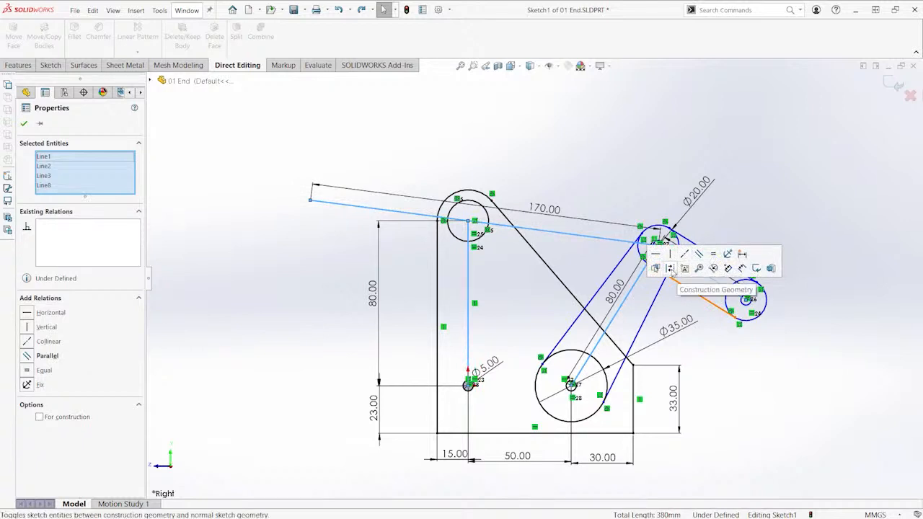
{"action": "left_click", "coordinate": [672, 271]}
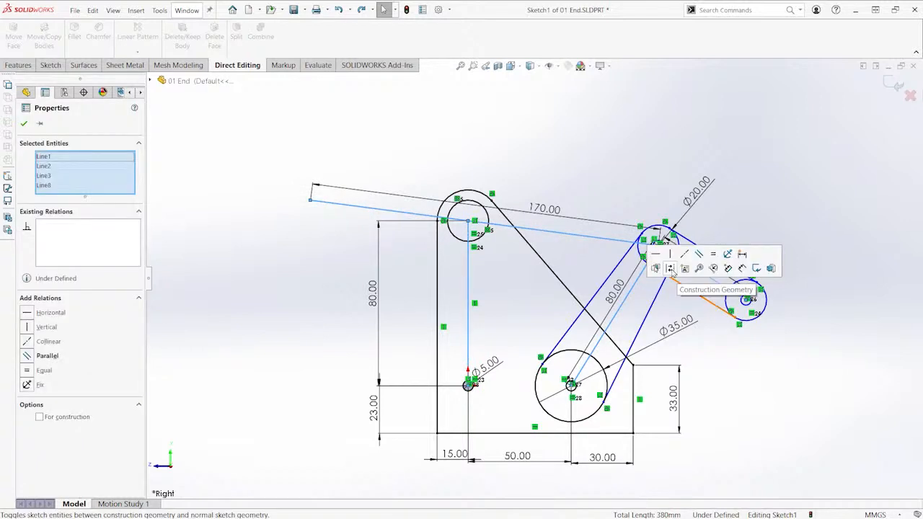
{"action": "left_click", "coordinate": [672, 271]}
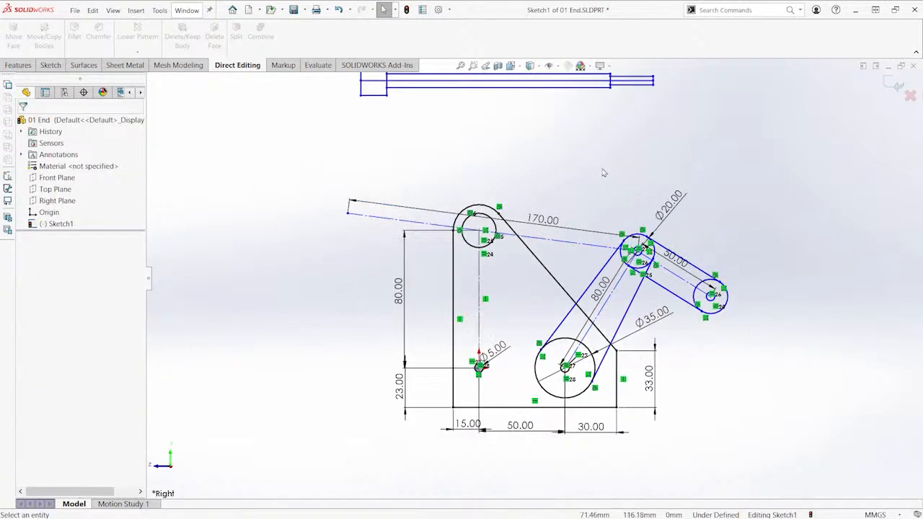
Make the centre line of the separate stepped rod profile equal in length to the 170 mm construction line
{"action": "middle_click_drag", "start_coordinate": [603, 172], "coordinate": [568, 227], "text": "ctrl"}
{"action": "scroll", "coordinate": [546, 189], "scroll_direction": "up", "scroll_amount": 1}
{"action": "middle_click_drag", "start_coordinate": [543, 187], "coordinate": [549, 184], "text": "ctrl"}
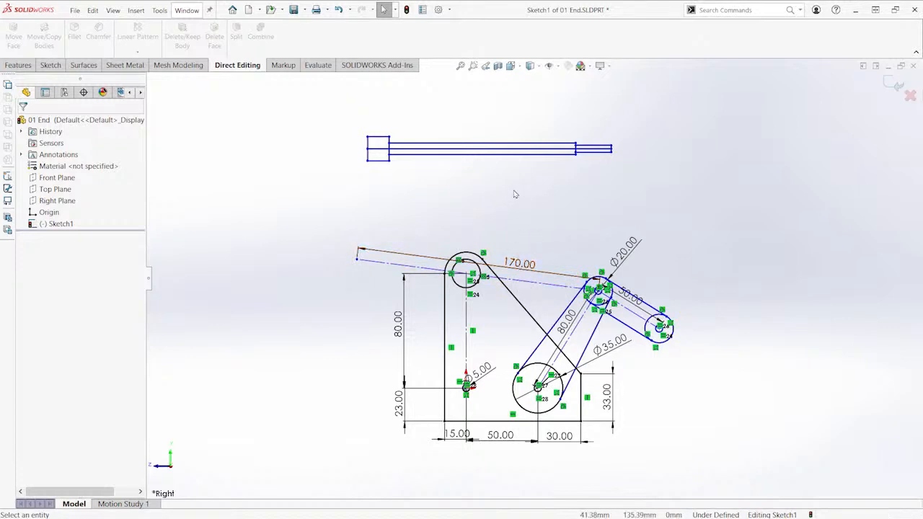
{"action": "left_click", "coordinate": [489, 149]}
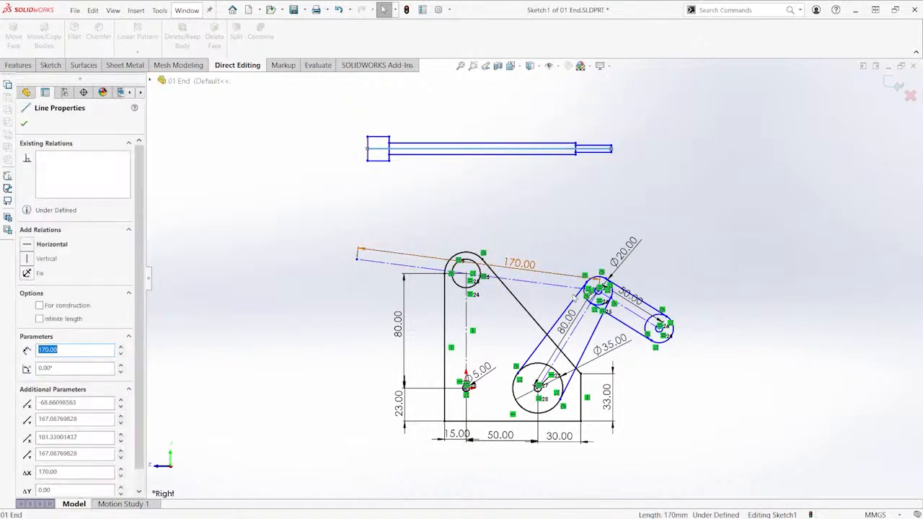
{"action": "left_click", "coordinate": [534, 288], "text": "ctrl"}
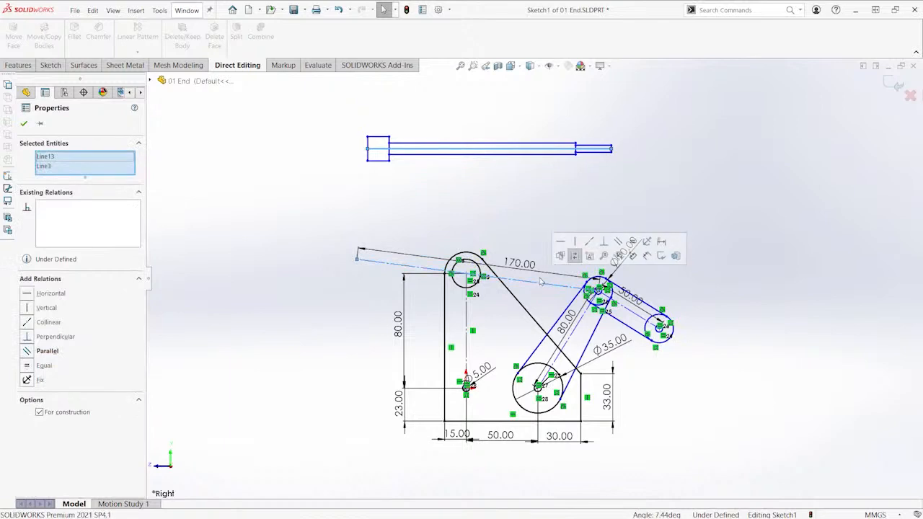
{"action": "left_click", "coordinate": [634, 243]}
{"action": "left_click", "coordinate": [546, 192]}
Dimension the overall height of the stepped rod profile's large end block between its two horizontal edges
{"action": "scroll", "coordinate": [546, 194], "scroll_direction": "down", "scroll_amount": 3}
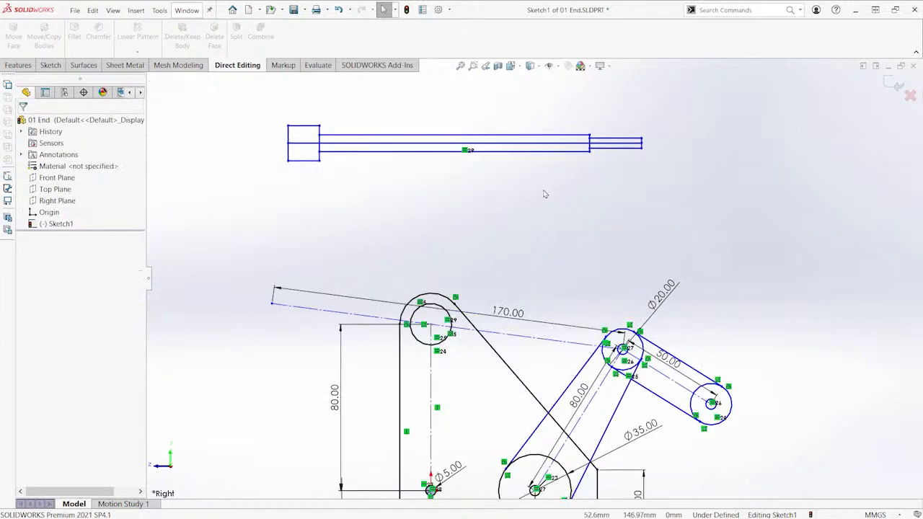
{"action": "middle_click_drag", "start_coordinate": [545, 194], "coordinate": [564, 222], "text": "ctrl"}
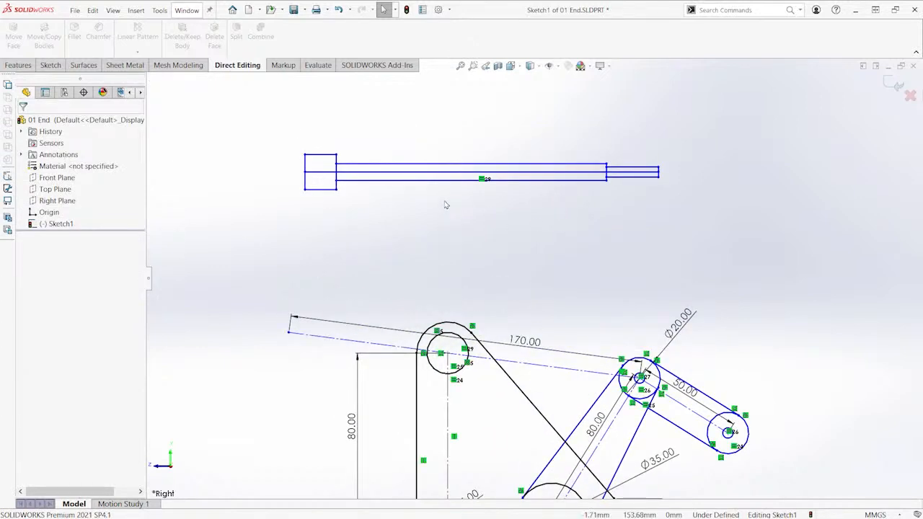
{"action": "key", "text": "s"}
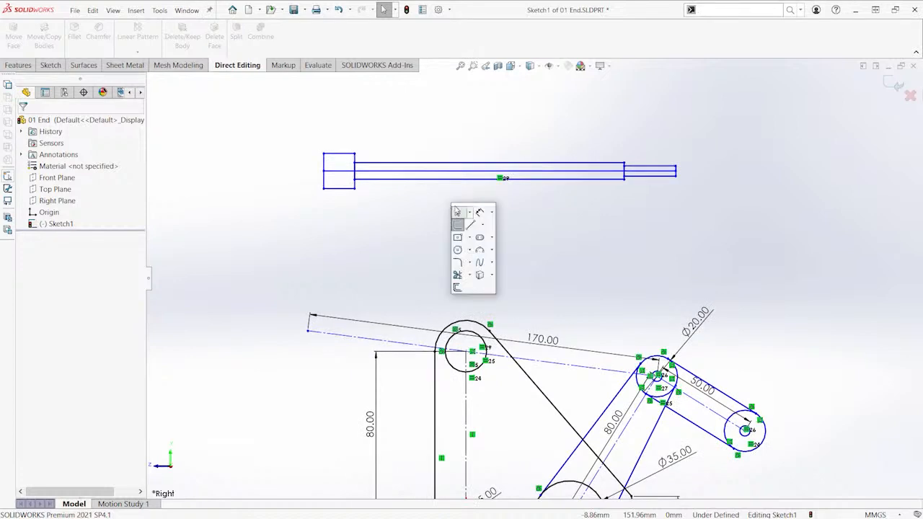
{"action": "left_click", "coordinate": [479, 212]}
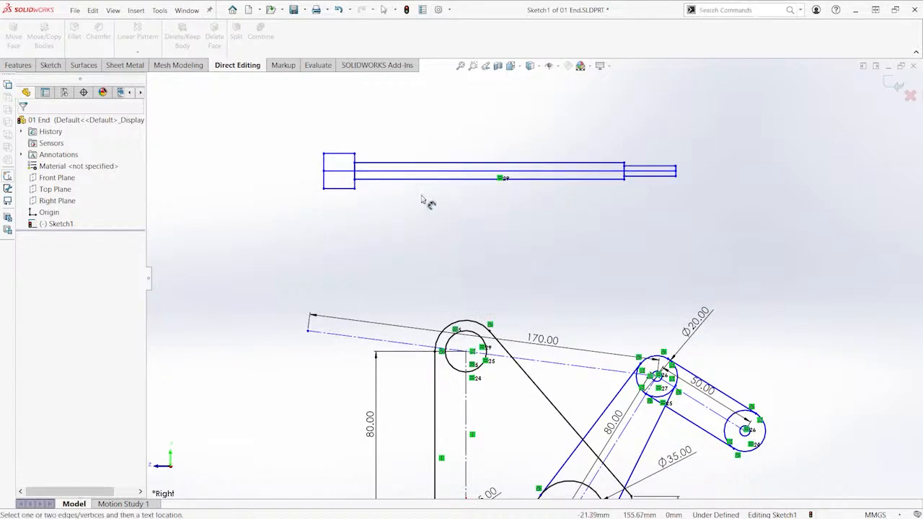
{"action": "left_click", "coordinate": [336, 188]}
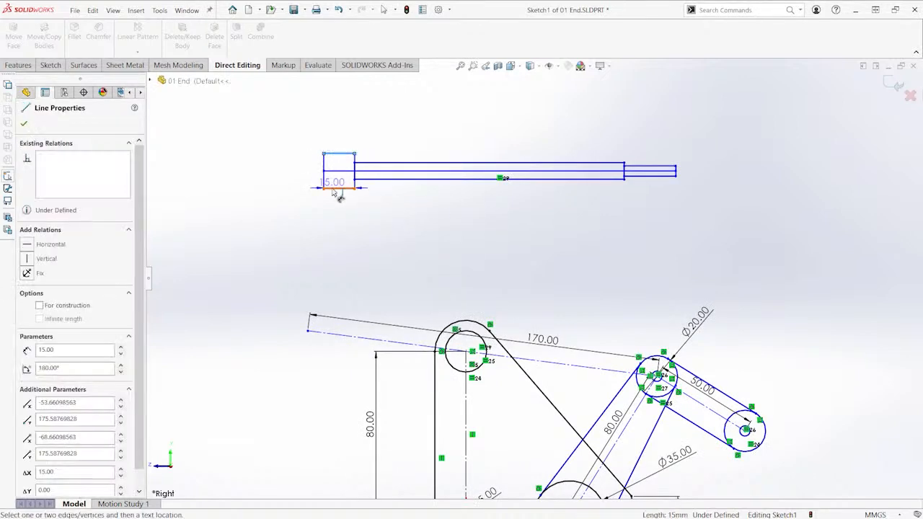
{"action": "left_click", "coordinate": [334, 188]}
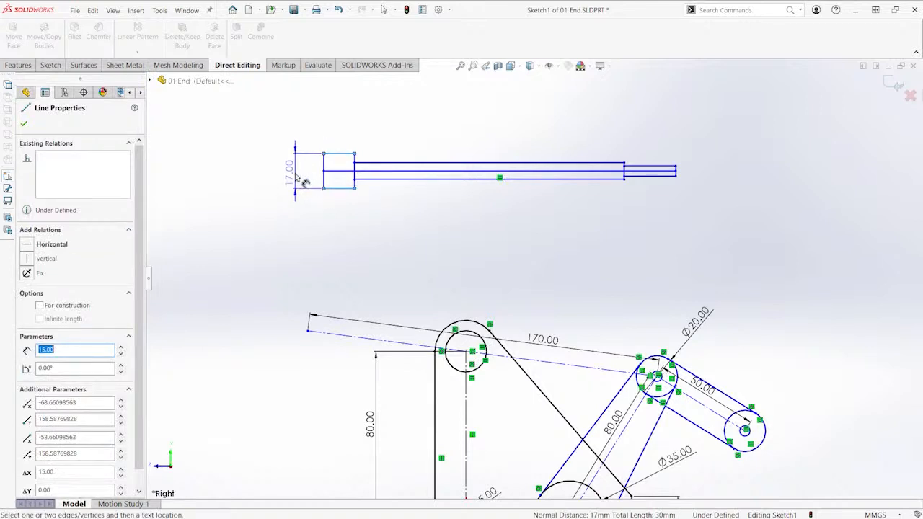
{"action": "left_click", "coordinate": [303, 182]}
{"action": "key", "text": "Return"}
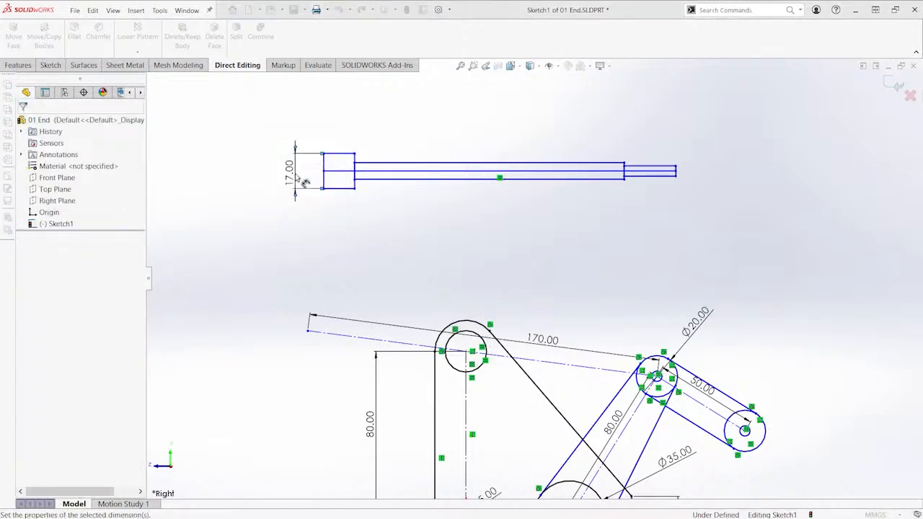
Dimension the heights of the rod profile's long middle section and its narrow end section
{"action": "left_click", "coordinate": [581, 165]}
{"action": "left_click", "coordinate": [556, 177]}
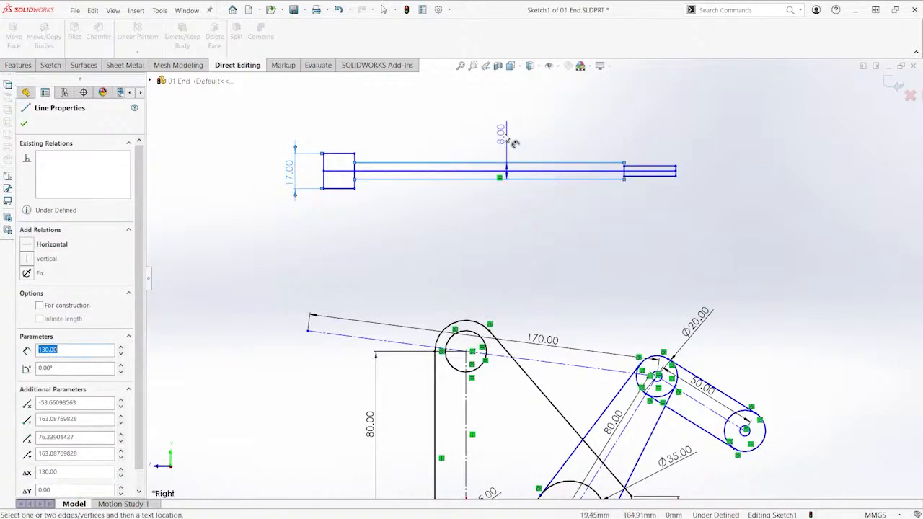
{"action": "left_click", "coordinate": [511, 140]}
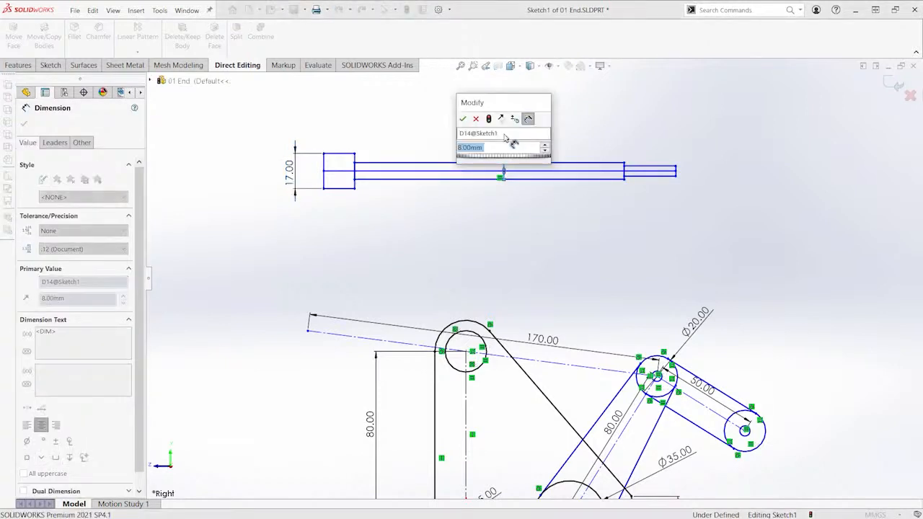
{"action": "key", "text": "Return"}
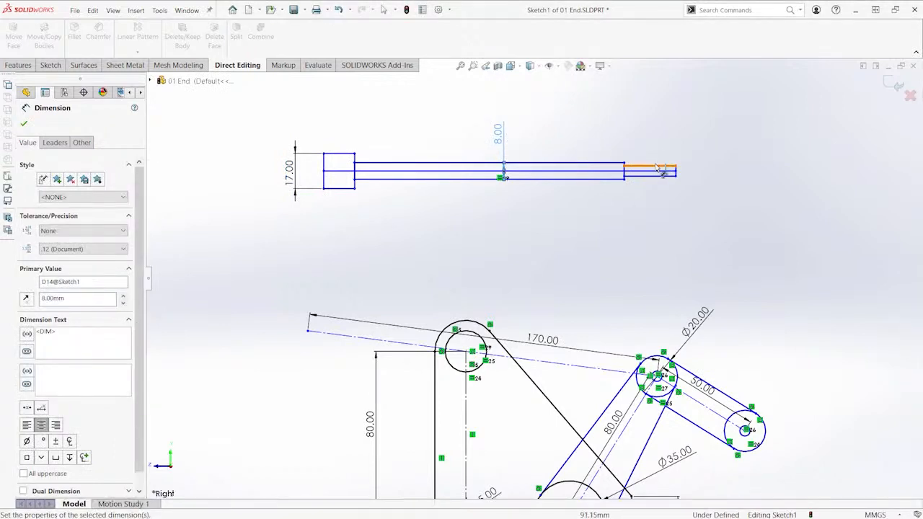
{"action": "left_click", "coordinate": [656, 167]}
{"action": "left_click", "coordinate": [656, 175]}
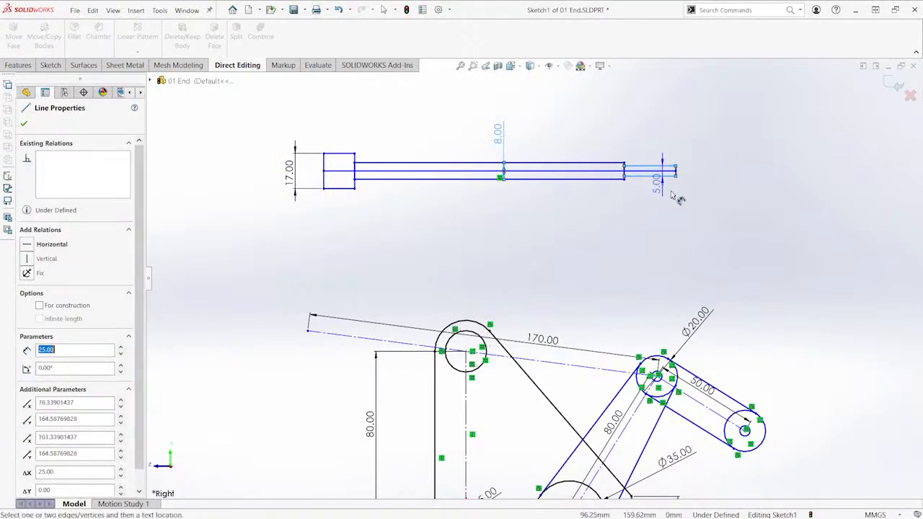
{"action": "left_click", "coordinate": [697, 207]}
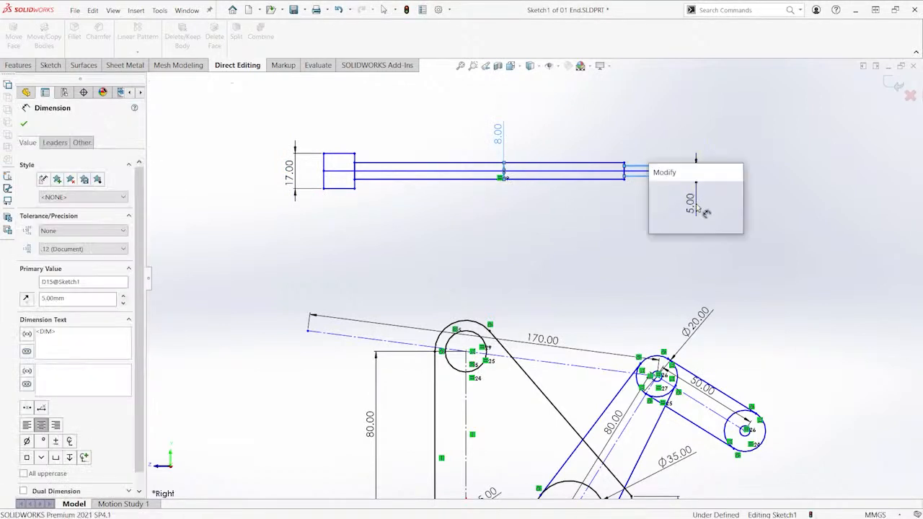
{"action": "key", "text": "Return"}
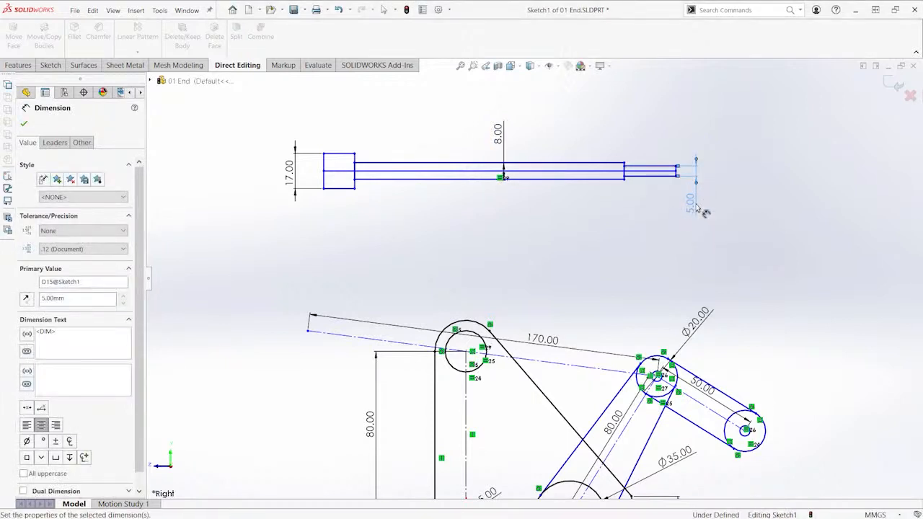
Add a diameter symbol to the rod profile's 17 mm, 8 mm and 5 mm dimensions
{"action": "left_click", "coordinate": [301, 186], "text": "ctrl"}
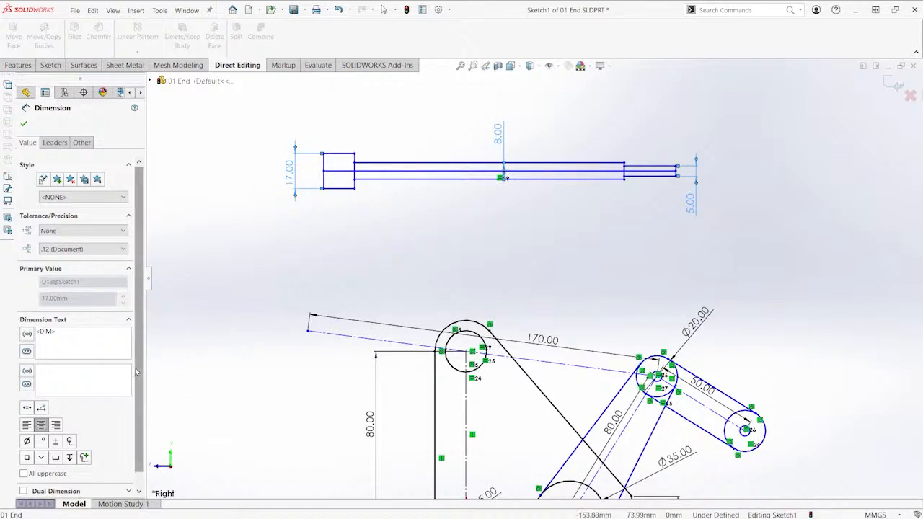
{"action": "left_click", "coordinate": [27, 441]}
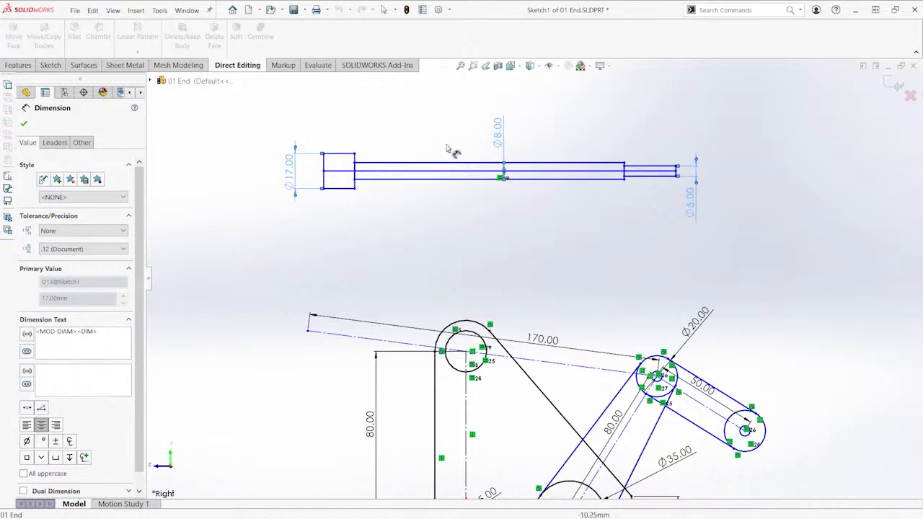
{"action": "left_click", "coordinate": [303, 235]}
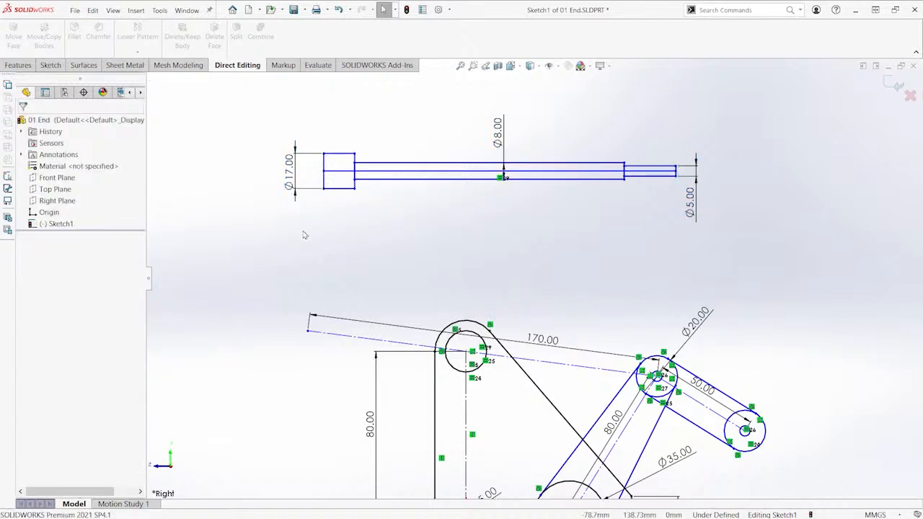
{"action": "key", "text": "f"}
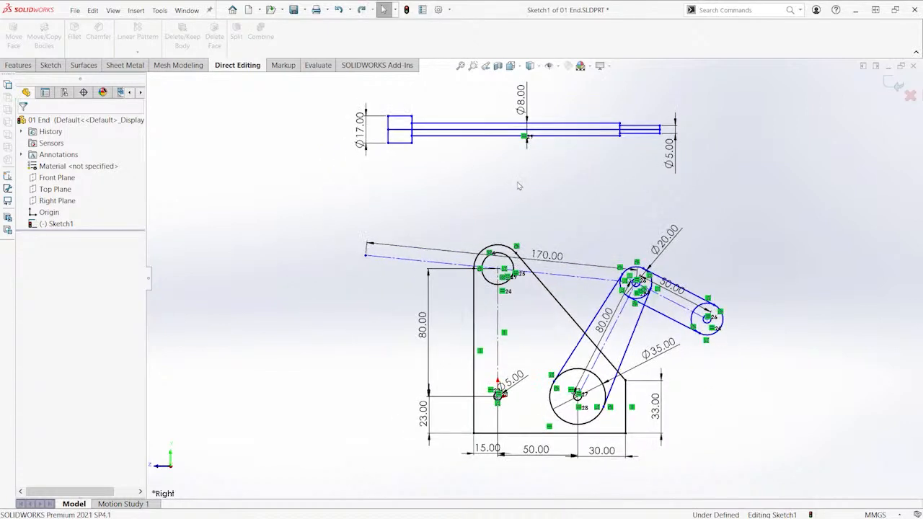
{"action": "mouse_move", "coordinate": [620, 135]}
{"action": "left_mouse_down"}
{"action": "mouse_move", "coordinate": [605, 162]}
{"action": "mouse_move", "coordinate": [613, 152]}
{"action": "left_mouse_up"}
{"action": "key", "text": "ctrl+z"}
{"action": "left_click", "coordinate": [619, 135]}
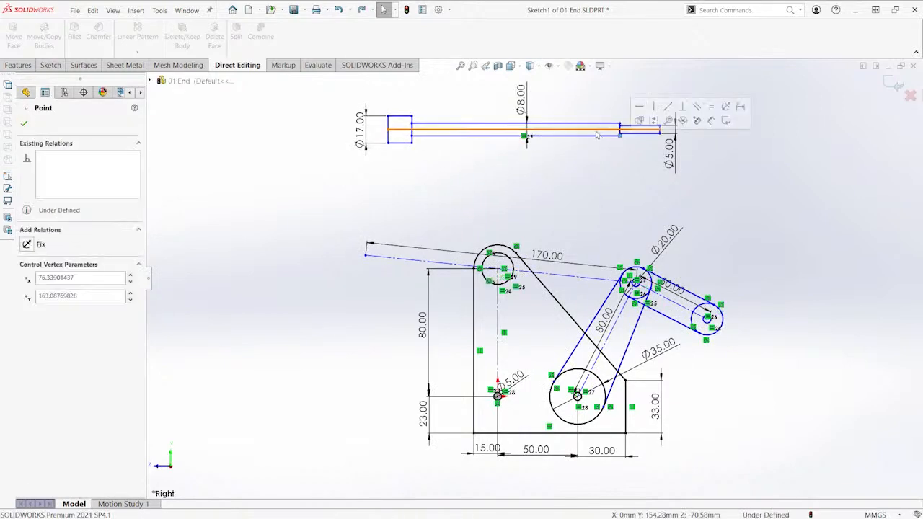
Convert the stepped rod profile's centre line to construction geometry
{"action": "scroll", "coordinate": [552, 166], "scroll_direction": "down", "scroll_amount": 5}
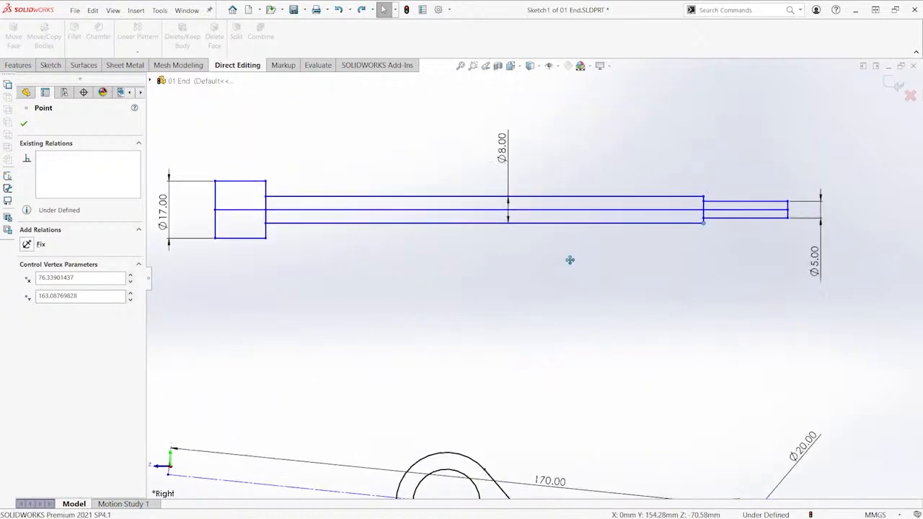
{"action": "scroll", "coordinate": [550, 227], "scroll_direction": "up", "scroll_amount": 1}
{"action": "middle_click_drag", "start_coordinate": [559, 222], "coordinate": [593, 239], "text": "ctrl"}
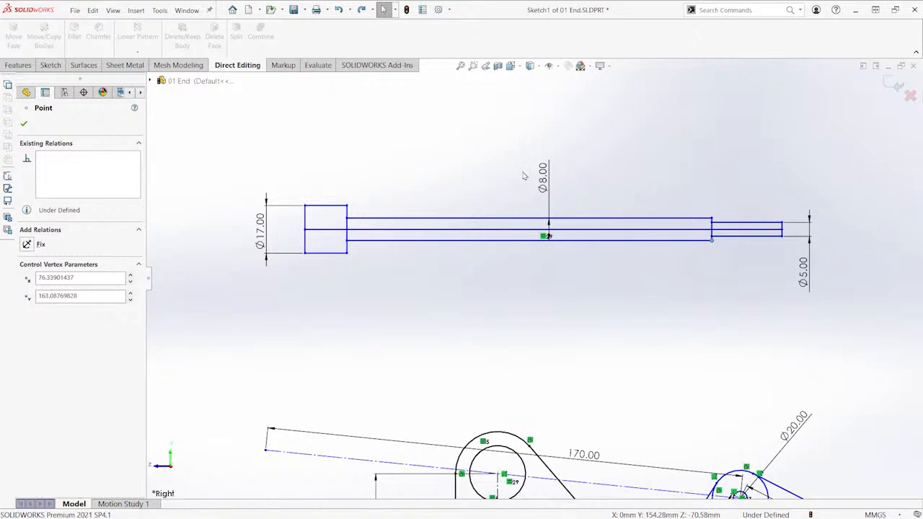
{"action": "left_click", "coordinate": [504, 233]}
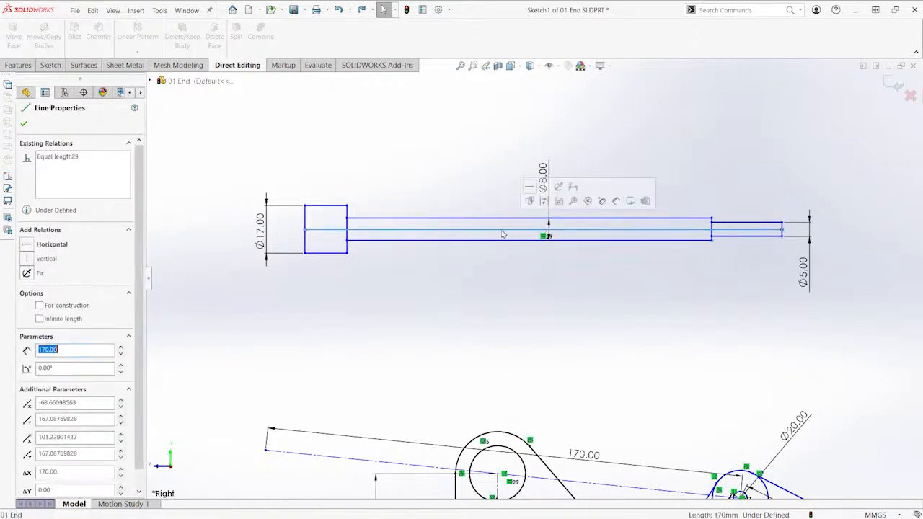
{"action": "left_click", "coordinate": [545, 204]}
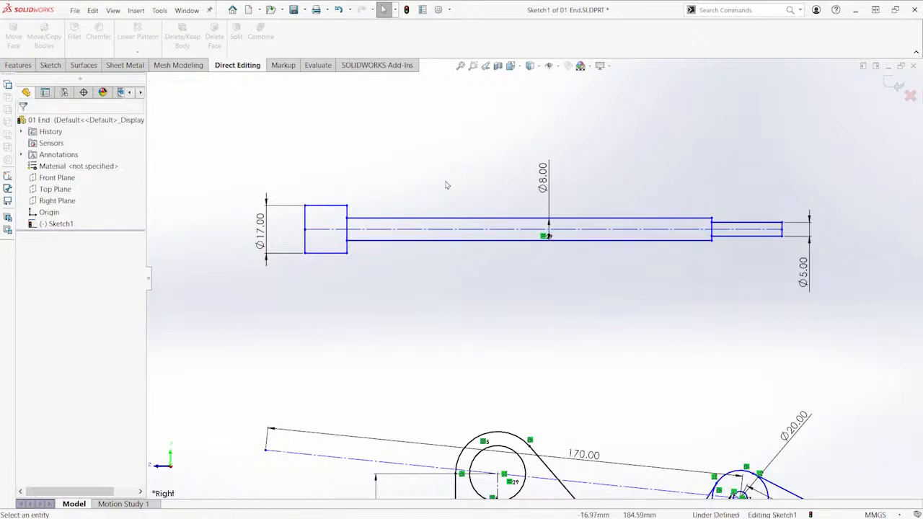
Make the two horizontal edges of the rod's 17 mm end block symmetric about the construction centre line
{"action": "left_click", "coordinate": [328, 205]}
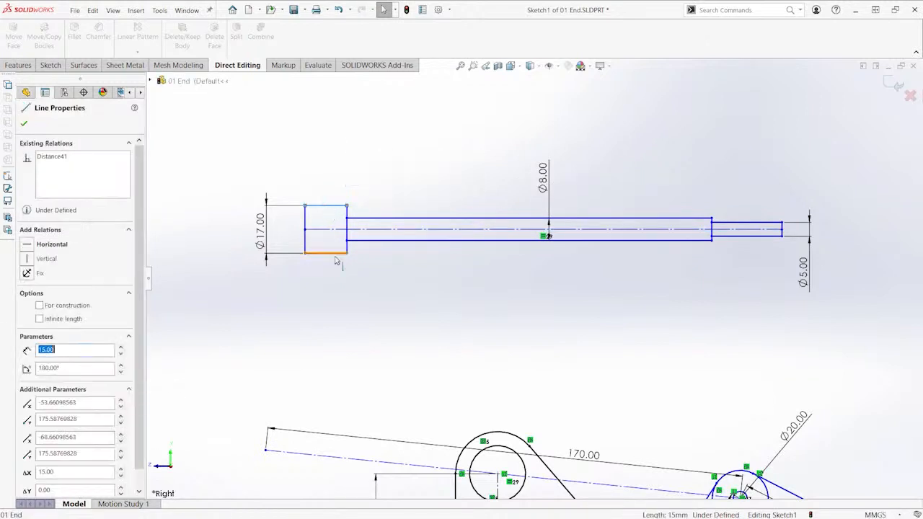
{"action": "left_click", "coordinate": [329, 253], "text": "ctrl"}
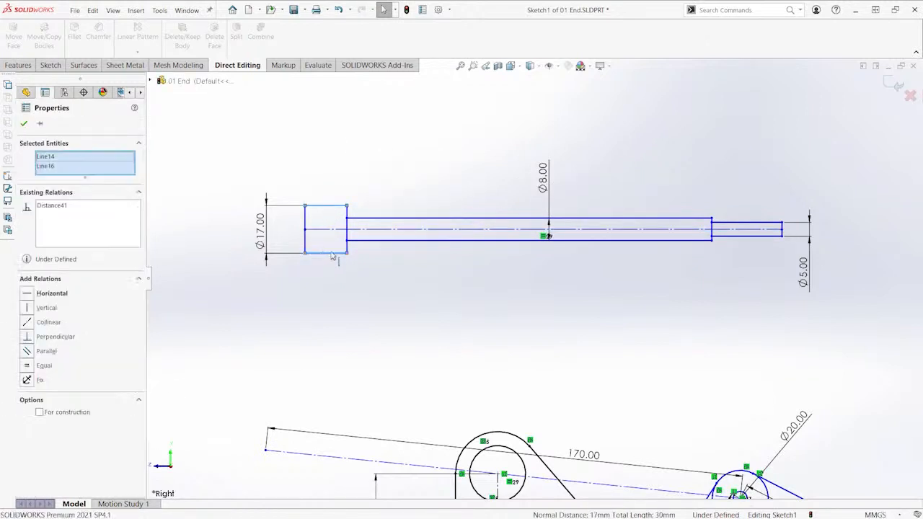
{"action": "left_click", "coordinate": [331, 231], "text": "ctrl"}
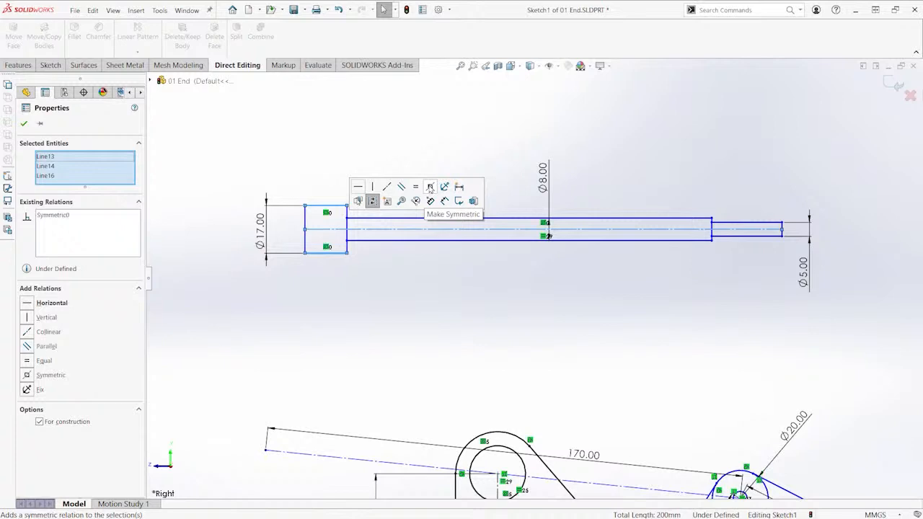
{"action": "left_click", "coordinate": [430, 187]}
Make the two long edges of the rod's 8 mm middle section symmetric about the construction centre line
{"action": "left_click", "coordinate": [483, 220]}
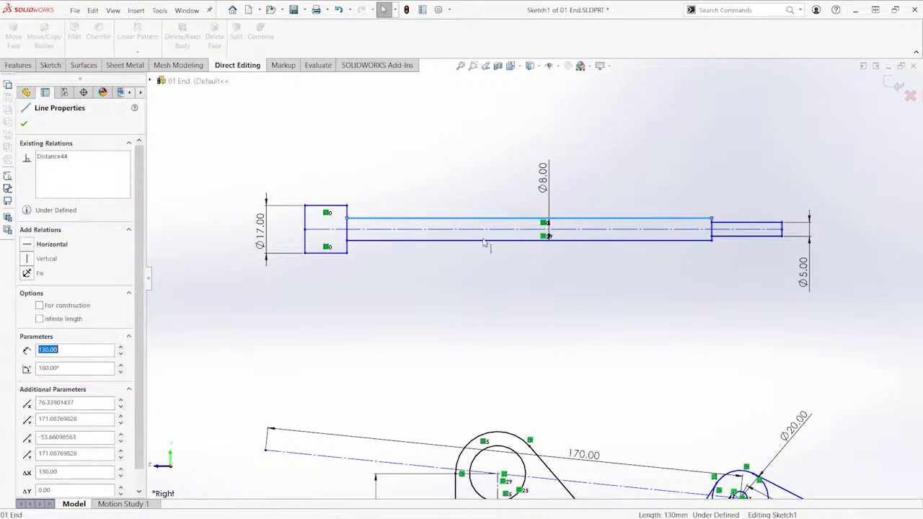
{"action": "left_click", "coordinate": [484, 240], "text": "ctrl"}
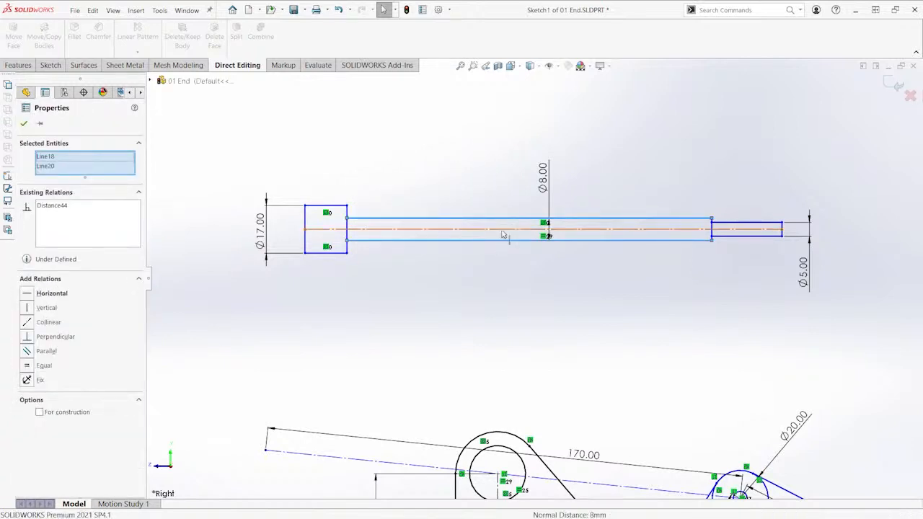
{"action": "left_click", "coordinate": [501, 230], "text": "ctrl"}
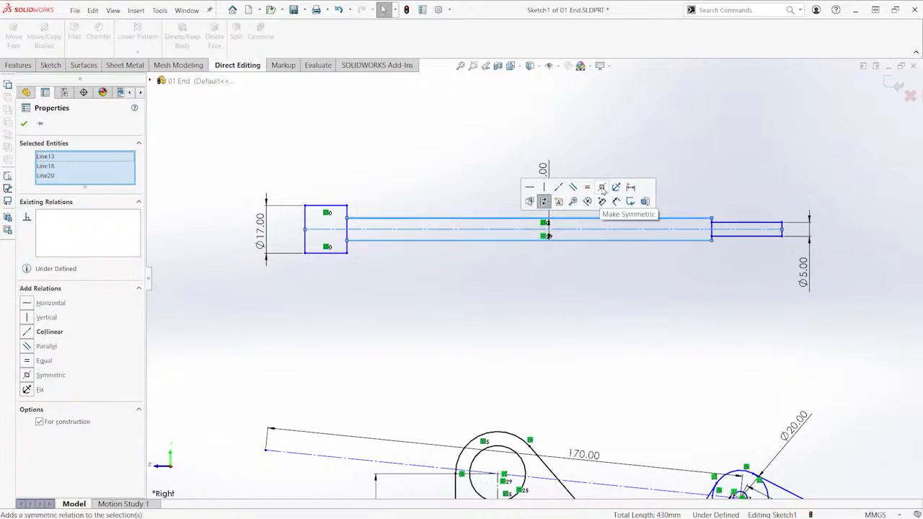
{"action": "left_click", "coordinate": [603, 190]}
{"action": "left_click", "coordinate": [725, 157]}
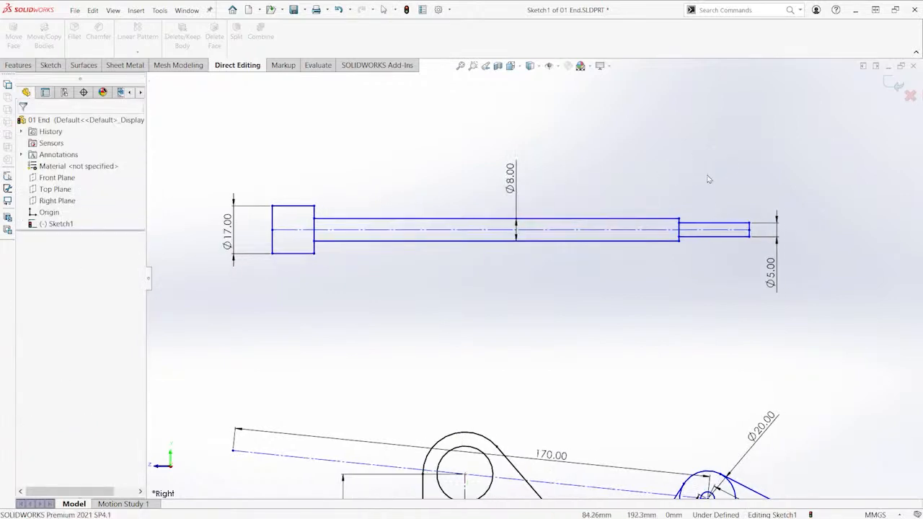
Make the two long edges of the rod's narrow 5 mm end section symmetric about the construction centre line
{"action": "left_click", "coordinate": [716, 229]}
{"action": "scroll", "coordinate": [705, 272], "scroll_direction": "down", "scroll_amount": 3}
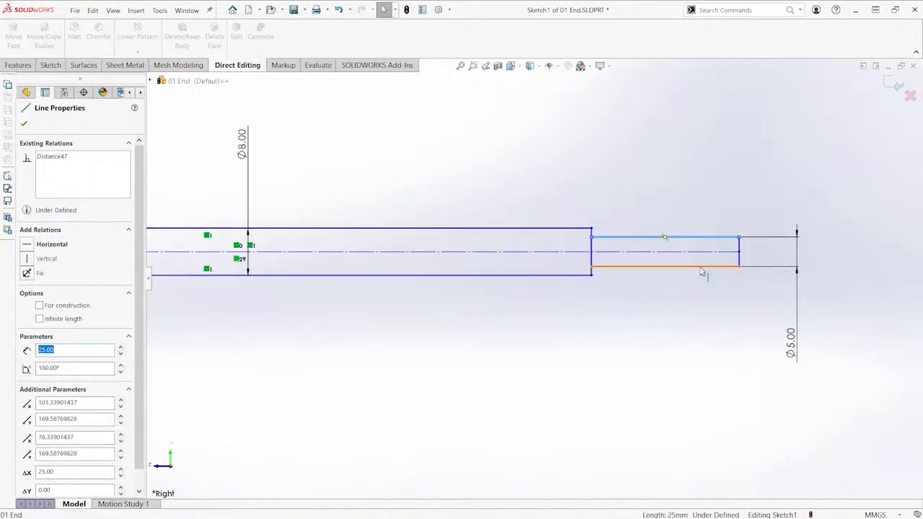
{"action": "left_click", "coordinate": [700, 267], "text": "ctrl"}
{"action": "left_click", "coordinate": [701, 252], "text": "ctrl"}
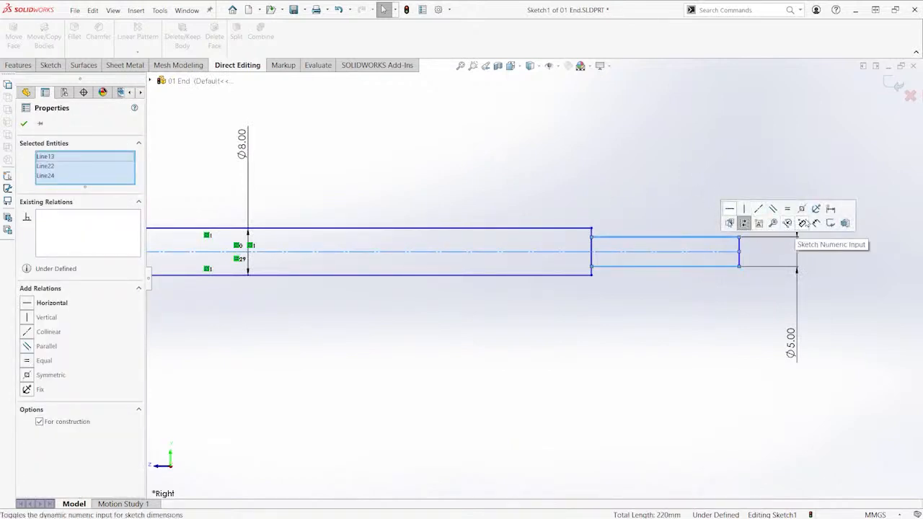
{"action": "left_click", "coordinate": [799, 210]}
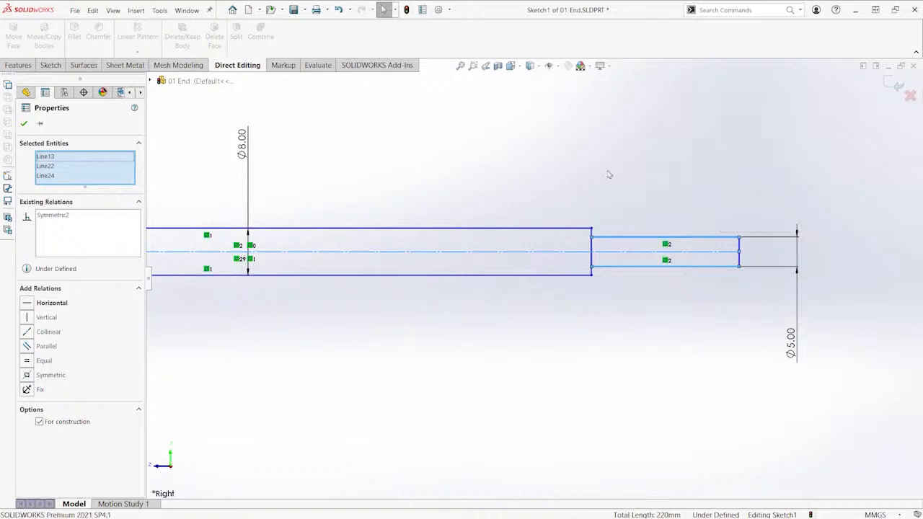
{"action": "left_click", "coordinate": [610, 173]}
{"action": "scroll", "coordinate": [635, 174], "scroll_direction": "up", "scroll_amount": 3}
{"action": "middle_click_drag", "start_coordinate": [647, 173], "coordinate": [773, 155], "text": "ctrl"}
{"action": "left_click_drag", "start_coordinate": [717, 223], "coordinate": [701, 217]}
{"action": "key", "text": "Escape"}
{"action": "key", "text": "ctrl+z"}
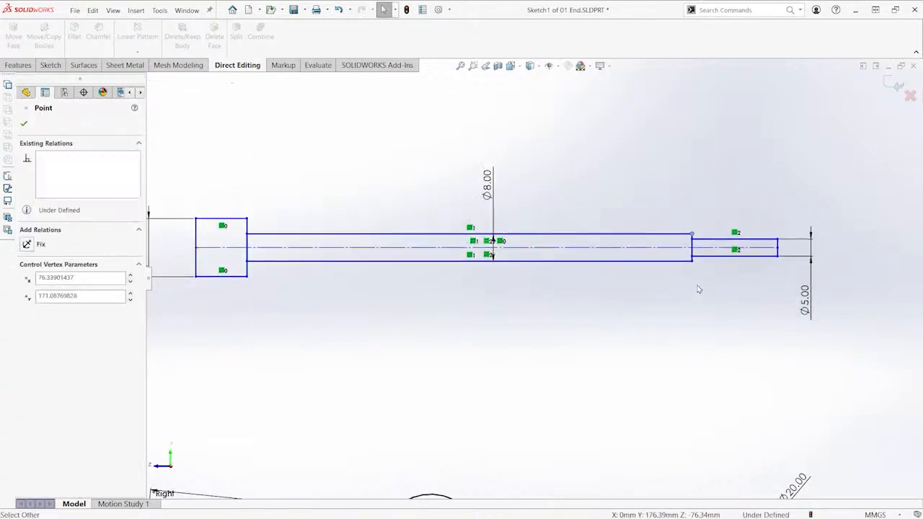
Make the upper corner of the rod's narrow 5 mm section coincident with the 8 mm middle section's end edge
{"action": "scroll", "coordinate": [698, 287], "scroll_direction": "down", "scroll_amount": 6}
{"action": "middle_click_drag", "start_coordinate": [705, 286], "coordinate": [706, 337], "text": "ctrl"}
{"action": "key", "text": "Escape"}
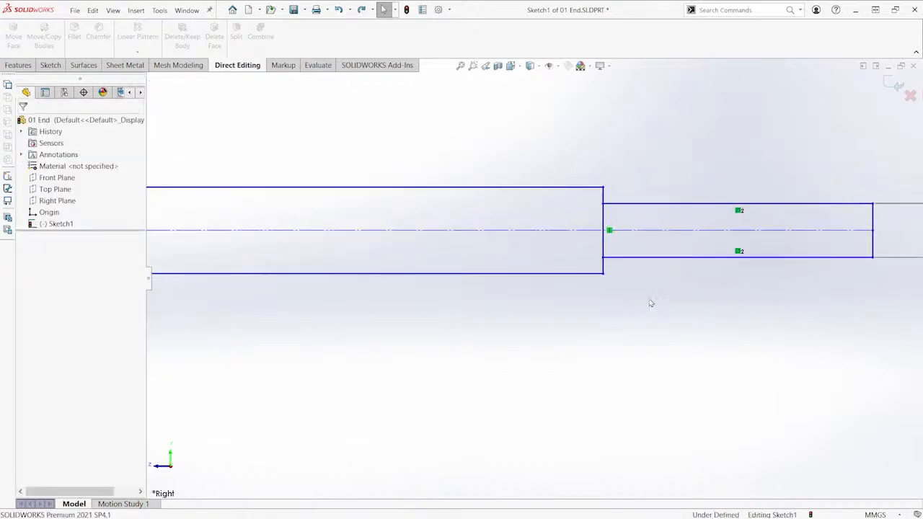
{"action": "left_click", "coordinate": [604, 204]}
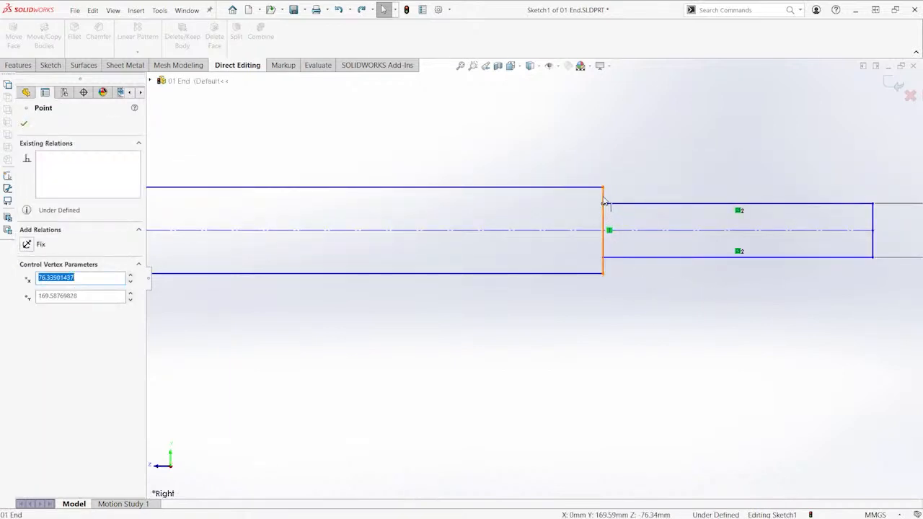
{"action": "left_click", "coordinate": [604, 198]}
{"action": "left_click", "coordinate": [603, 203], "text": "ctrl"}
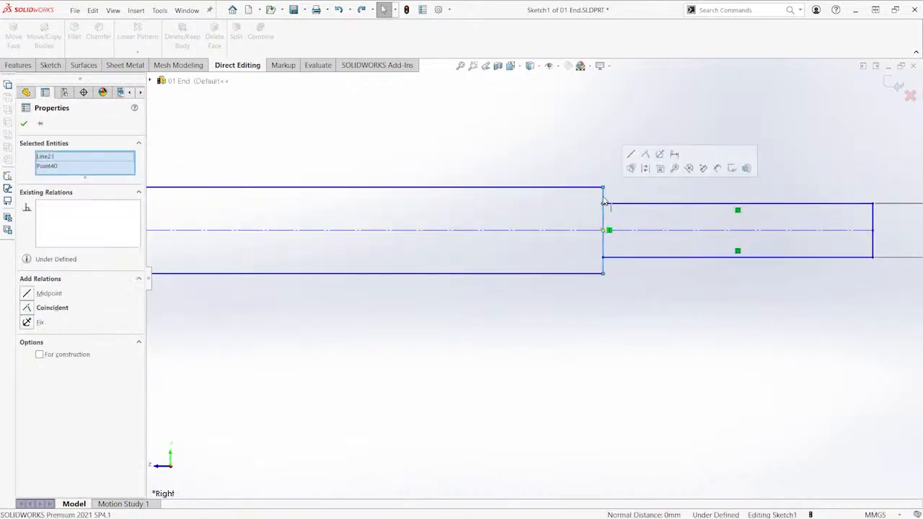
{"action": "left_click", "coordinate": [648, 156]}
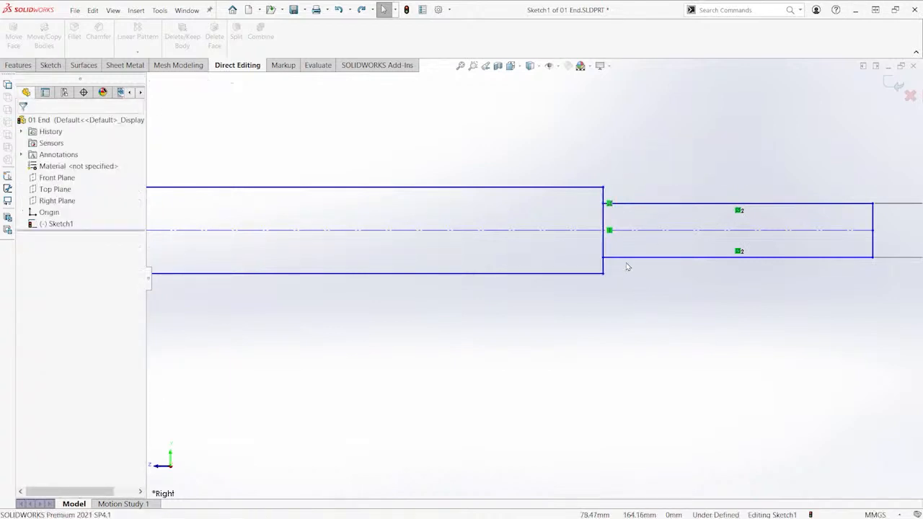
Make the lower corner of the rod's narrow 5 mm section coincident with the 8 mm middle section's end edge
{"action": "scroll", "coordinate": [696, 270], "scroll_direction": "up", "scroll_amount": 5}
{"action": "left_click_drag", "start_coordinate": [700, 272], "coordinate": [718, 280]}
{"action": "key", "text": "ctrl+z"}
{"action": "scroll", "coordinate": [696, 280], "scroll_direction": "down", "scroll_amount": 6}
{"action": "scroll", "coordinate": [678, 265], "scroll_direction": "down", "scroll_amount": 2}
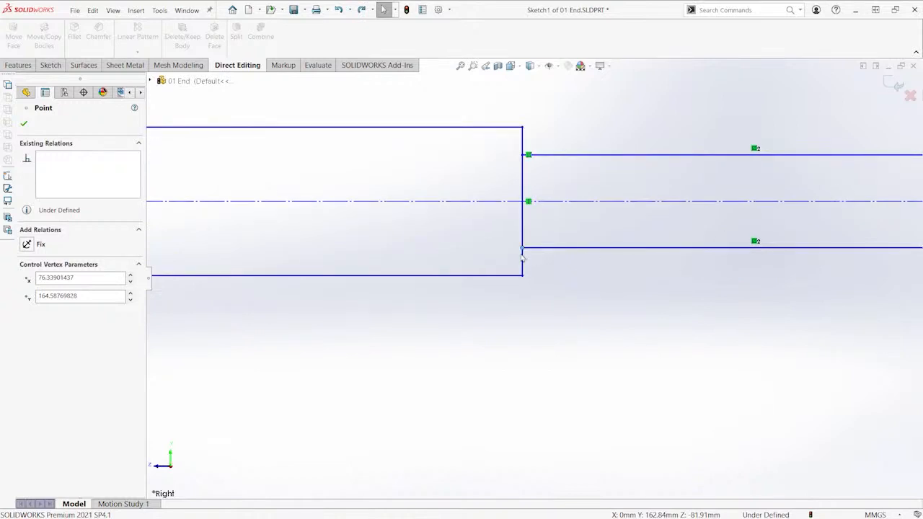
{"action": "left_click", "coordinate": [523, 269], "text": "ctrl"}
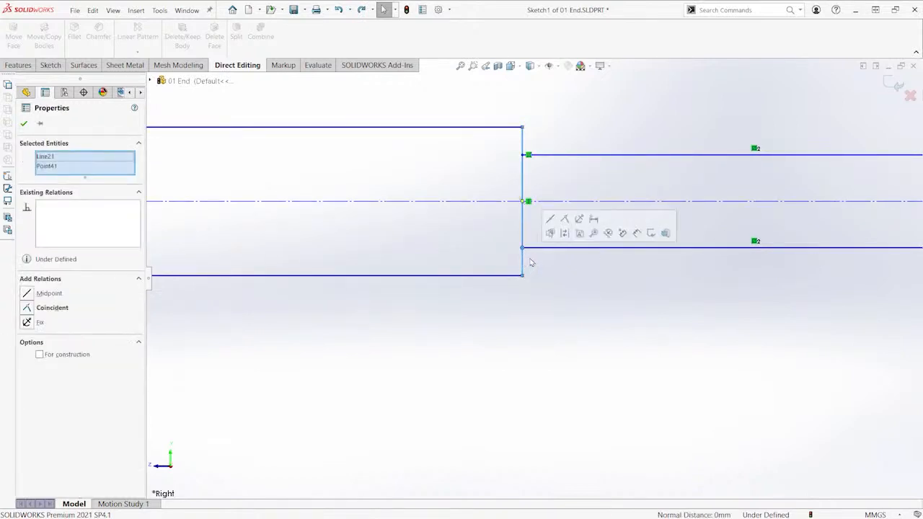
{"action": "left_click", "coordinate": [566, 220]}
{"action": "scroll", "coordinate": [565, 310], "scroll_direction": "up", "scroll_amount": 3}
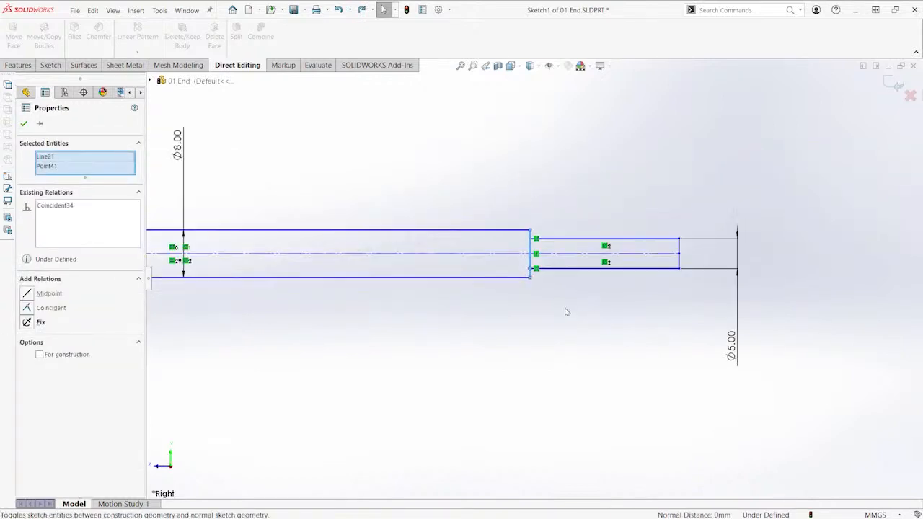
Make the middle section's upper corner coincident with the inner vertical edge of the rod's 17 mm end block
{"action": "scroll", "coordinate": [733, 297], "scroll_direction": "down", "scroll_amount": 4}
{"action": "scroll", "coordinate": [509, 303], "scroll_direction": "up", "scroll_amount": 4}
{"action": "scroll", "coordinate": [393, 311], "scroll_direction": "down", "scroll_amount": 3}
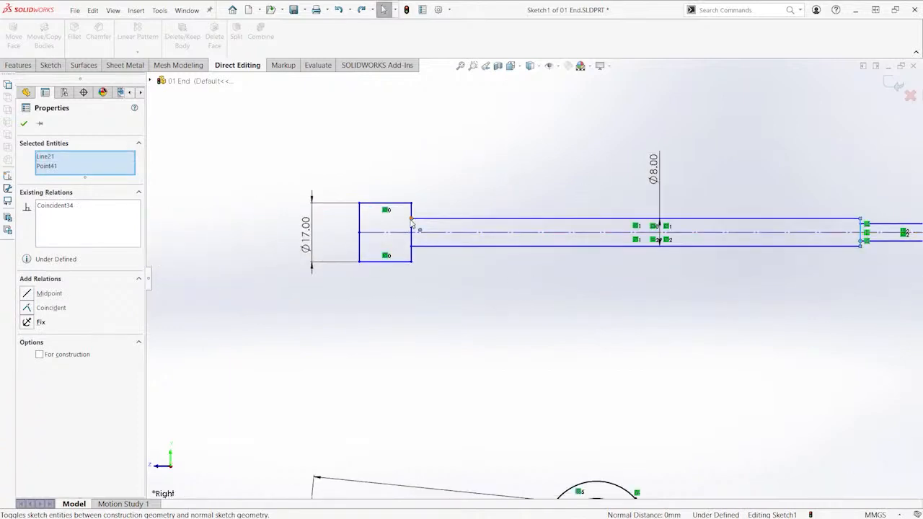
{"action": "left_click_drag", "start_coordinate": [411, 219], "coordinate": [447, 219]}
{"action": "scroll", "coordinate": [429, 209], "scroll_direction": "down", "scroll_amount": 3}
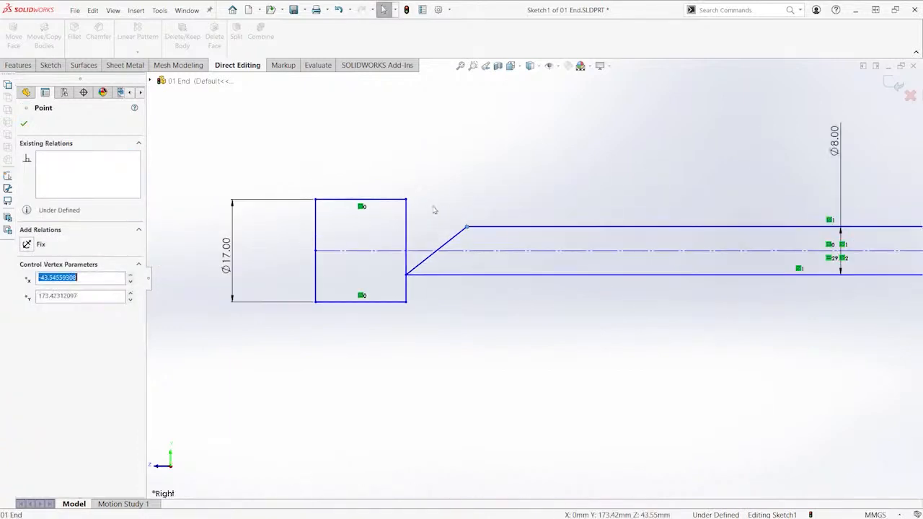
{"action": "key", "text": "ctrl+z"}
{"action": "scroll", "coordinate": [413, 247], "scroll_direction": "down", "scroll_amount": 1}
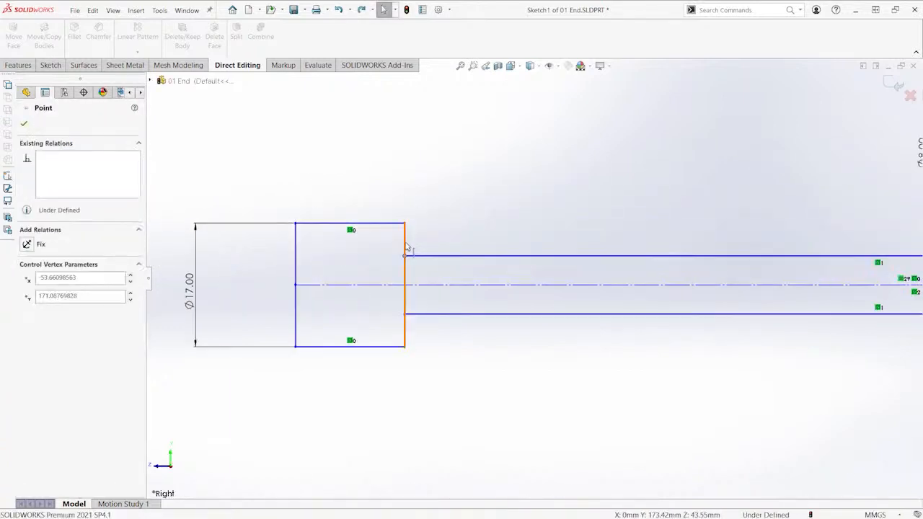
{"action": "left_click", "coordinate": [405, 246], "text": "ctrl"}
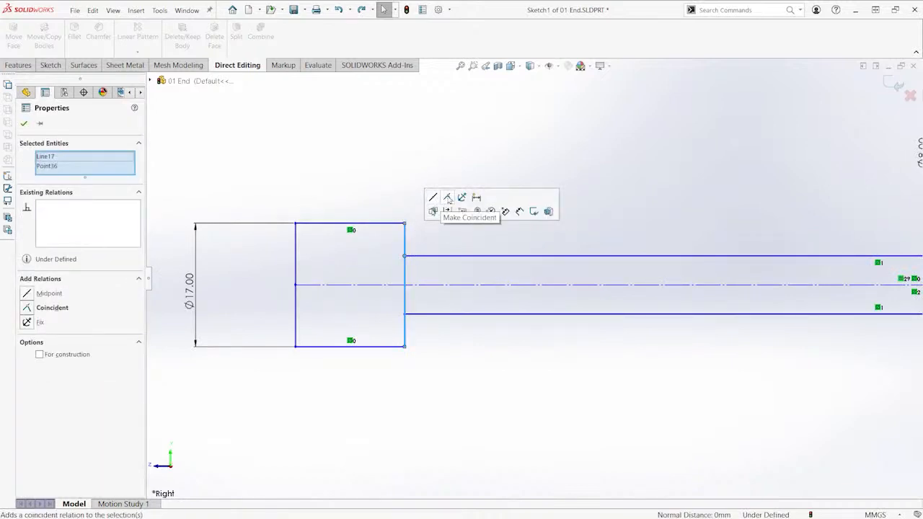
{"action": "left_click", "coordinate": [448, 198]}
Make the middle section's lower corner coincident with the inner vertical edge of the rod's 17 mm end block
{"action": "left_click", "coordinate": [404, 336]}
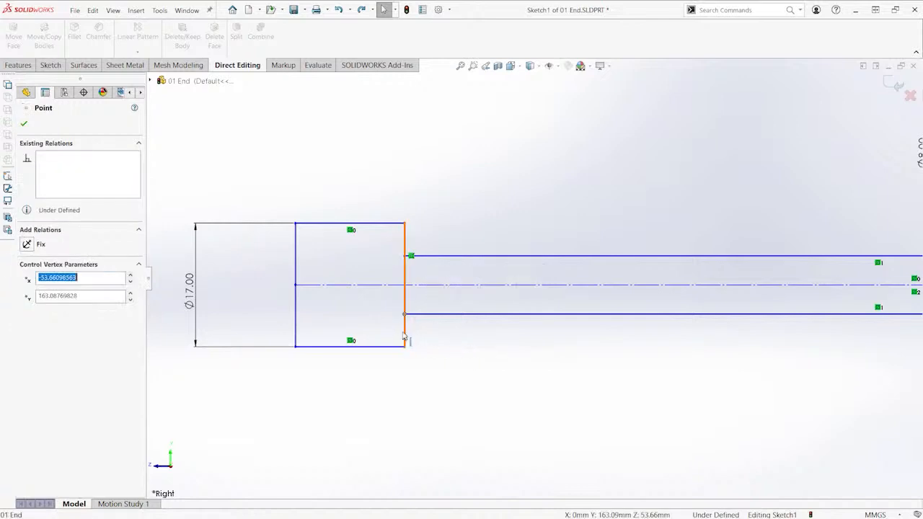
{"action": "left_click", "coordinate": [406, 336], "text": "ctrl"}
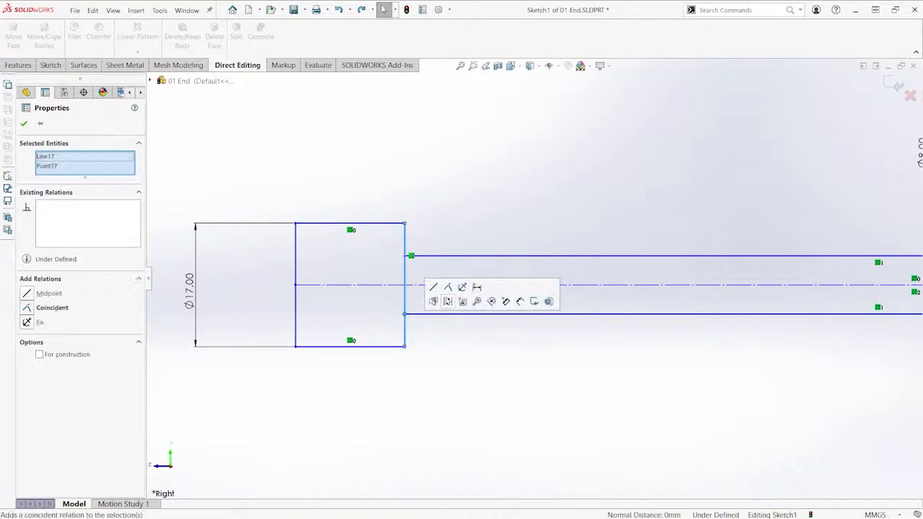
{"action": "left_click", "coordinate": [448, 287]}
{"action": "scroll", "coordinate": [505, 180], "scroll_direction": "down", "scroll_amount": 5}
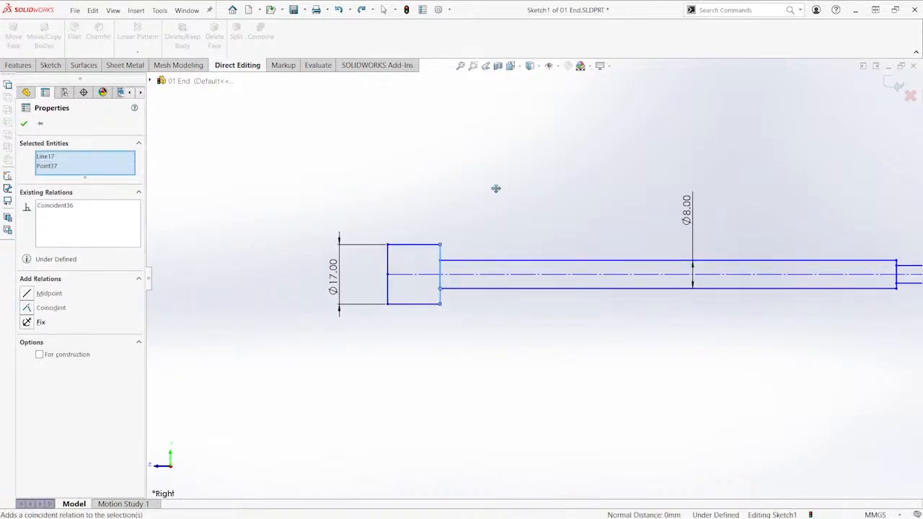
Add a Vertical relation to the inner edge of the rod's 17 mm end block
{"action": "scroll", "coordinate": [454, 213], "scroll_direction": "up", "scroll_amount": 3}
{"action": "left_click", "coordinate": [427, 271]}
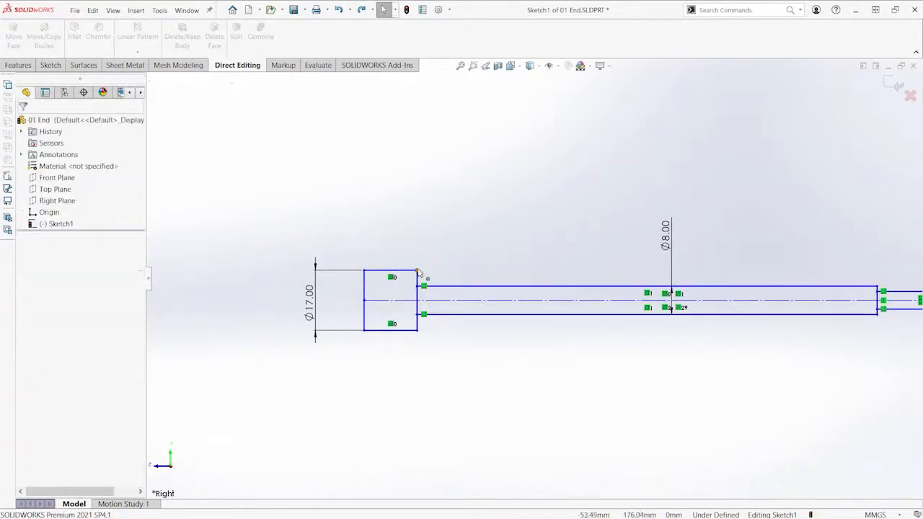
{"action": "mouse_move", "coordinate": [418, 270]}
{"action": "left_mouse_down"}
{"action": "mouse_move", "coordinate": [458, 219]}
{"action": "mouse_move", "coordinate": [437, 220]}
{"action": "left_mouse_up"}
{"action": "key", "text": "ctrl+z"}
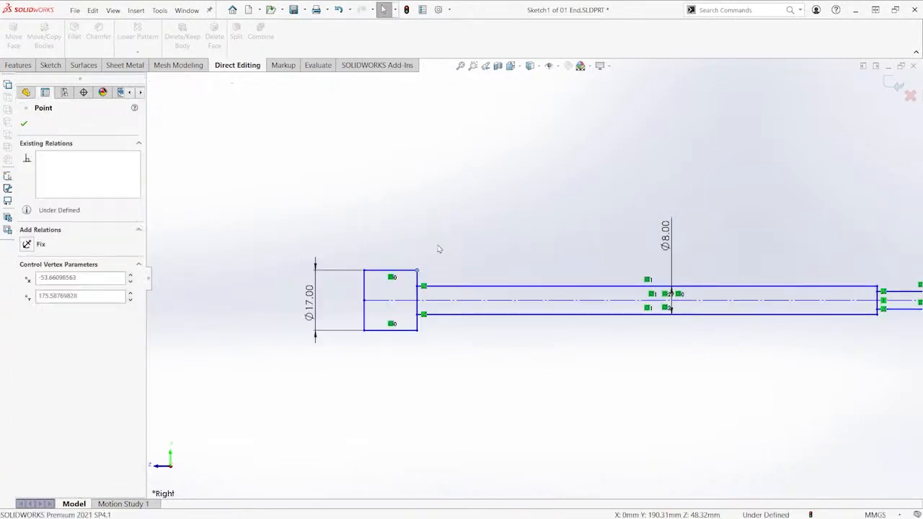
{"action": "left_click", "coordinate": [418, 297]}
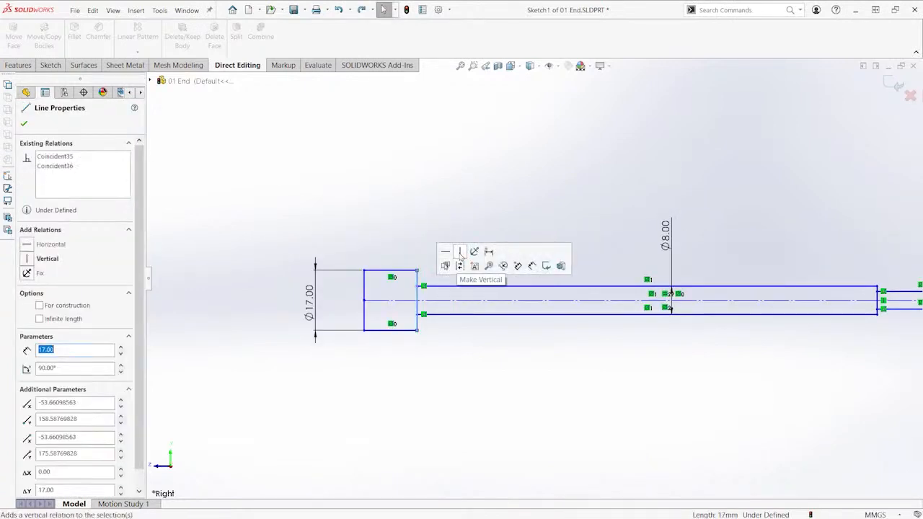
{"action": "scroll", "coordinate": [523, 206], "scroll_direction": "down", "scroll_amount": 3}
{"action": "left_click", "coordinate": [468, 199]}
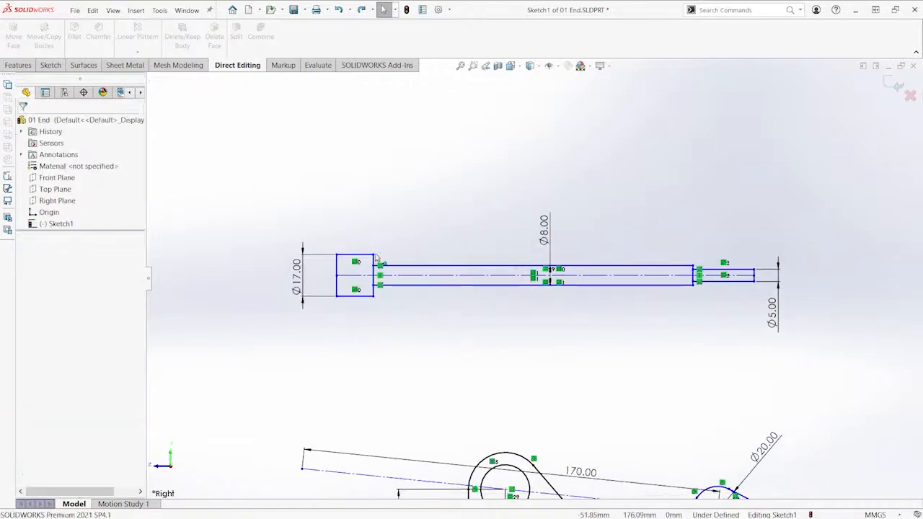
{"action": "mouse_move", "coordinate": [375, 258]}
{"action": "left_mouse_down"}
{"action": "mouse_move", "coordinate": [404, 243]}
{"action": "mouse_move", "coordinate": [398, 233]}
{"action": "mouse_move", "coordinate": [423, 229]}
{"action": "left_mouse_up"}
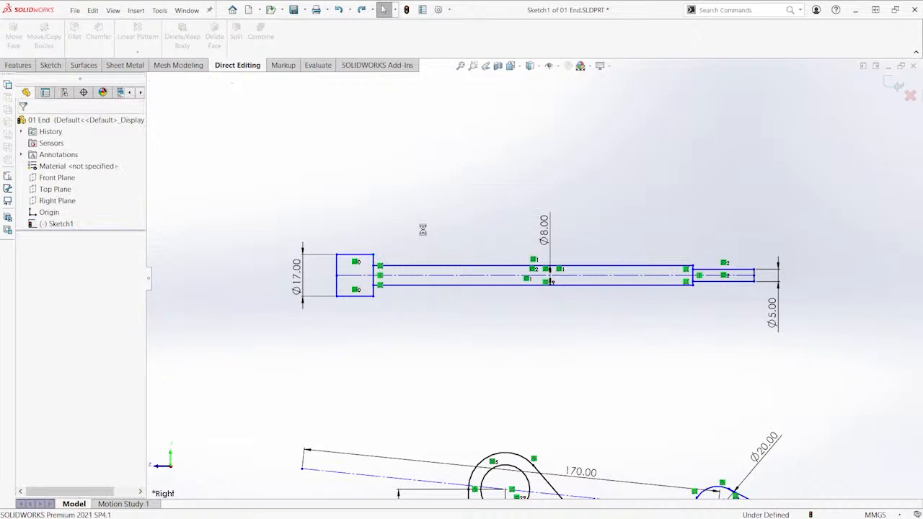
Dimension the length of the rod's 17 mm end block as 15 mm between its two vertical edges
{"action": "key", "text": "s"}
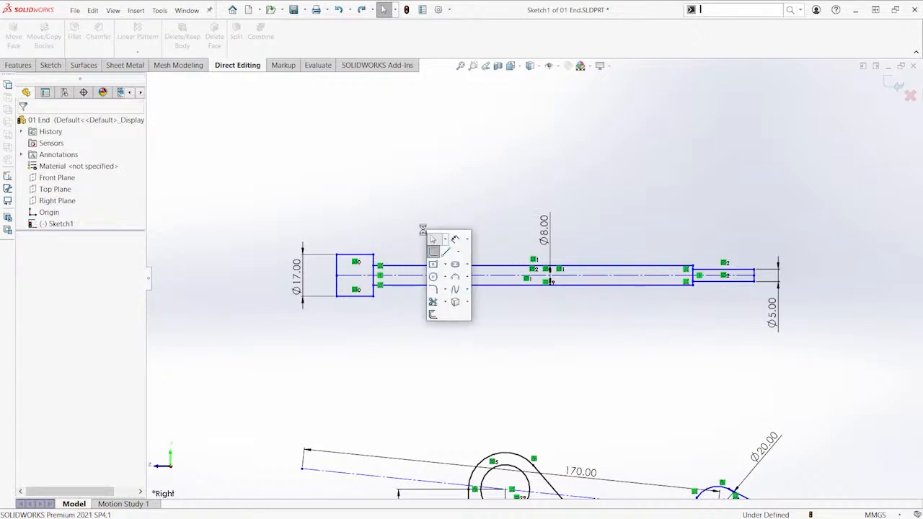
{"action": "left_click", "coordinate": [456, 245]}
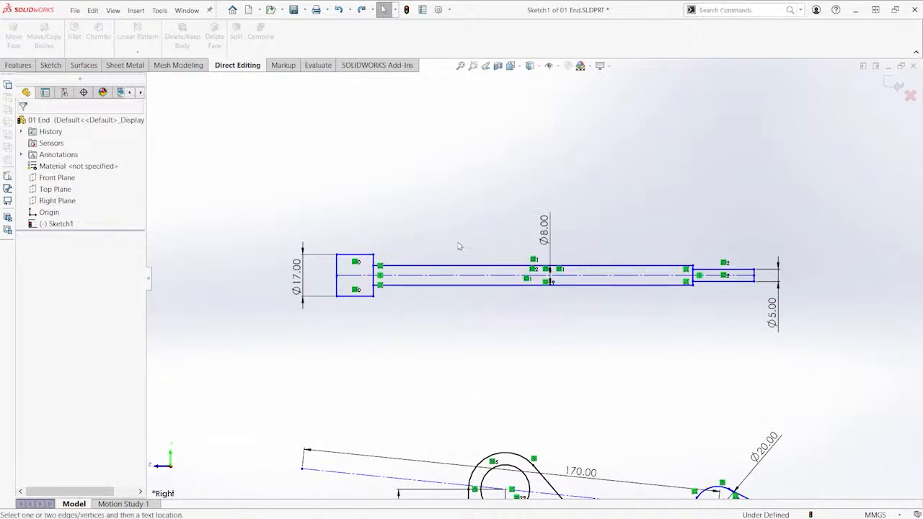
{"action": "left_click", "coordinate": [339, 271]}
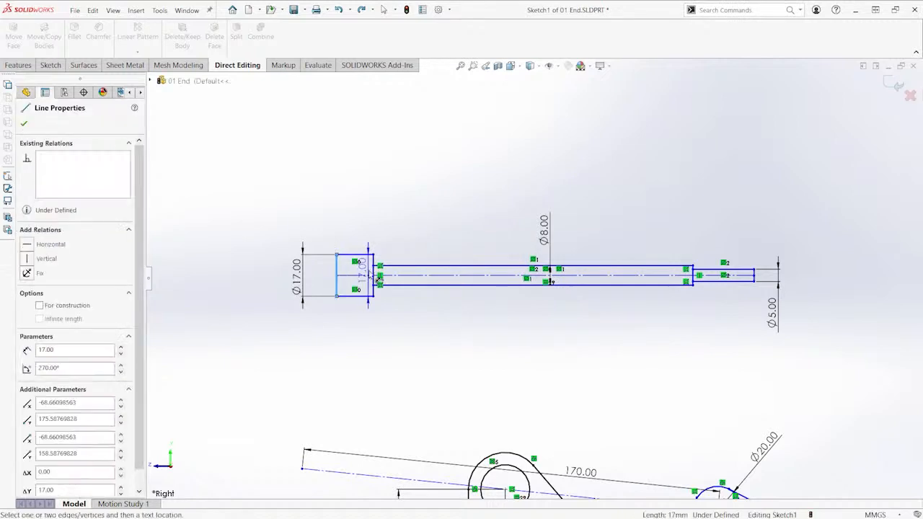
{"action": "left_click", "coordinate": [373, 272]}
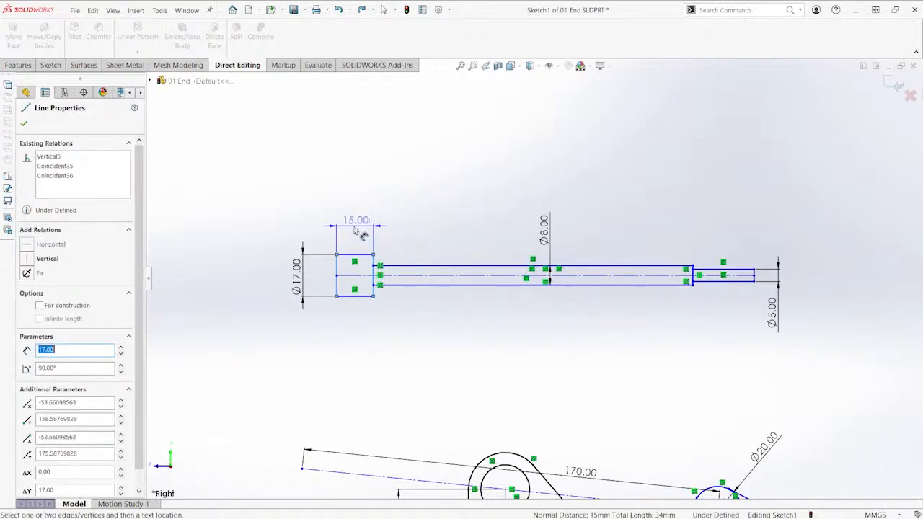
{"action": "left_click", "coordinate": [355, 230]}
{"action": "key", "text": "Return"}
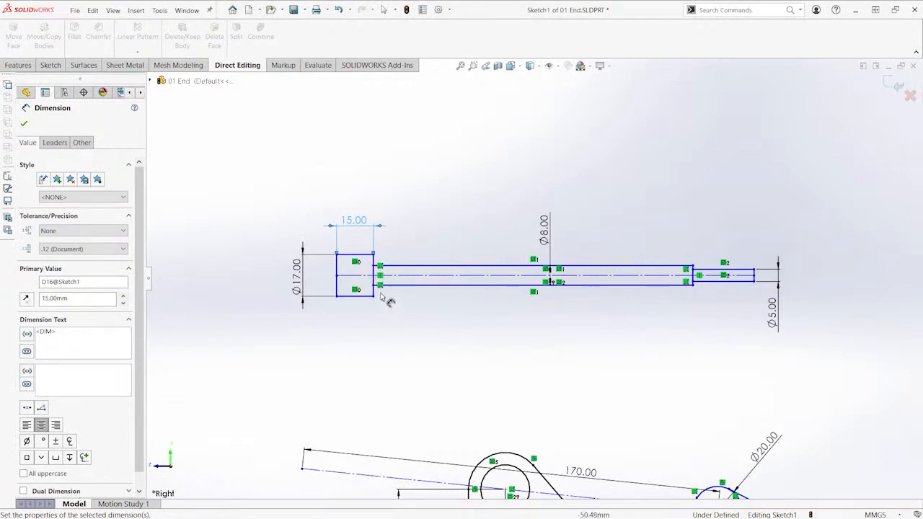
Dimension the distance from the end block's outer edge to the shoulder of the narrow section as 145 mm
{"action": "left_click", "coordinate": [337, 274]}
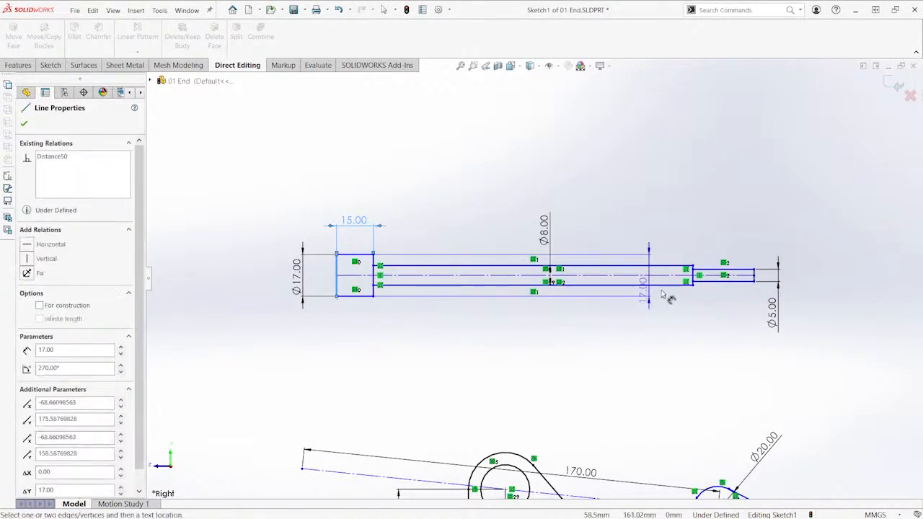
{"action": "left_click", "coordinate": [694, 275]}
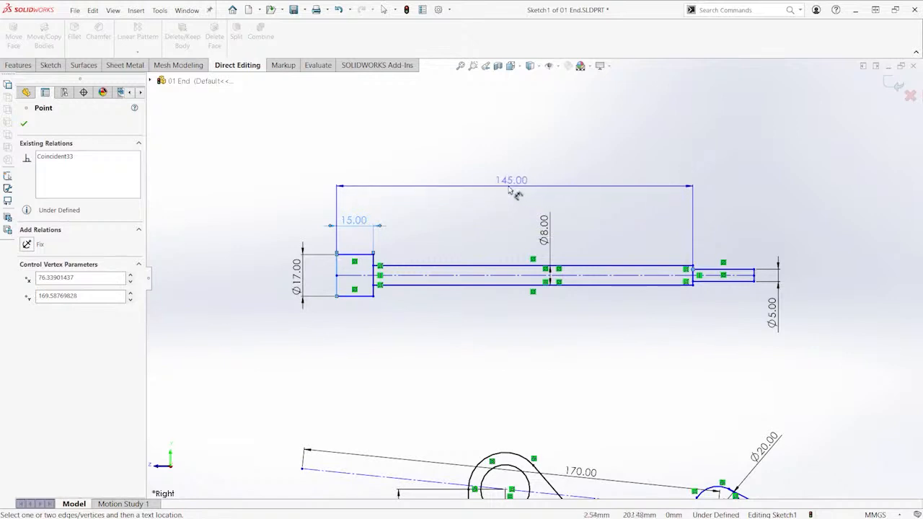
{"action": "left_click", "coordinate": [510, 189]}
{"action": "type", "text": "145"}
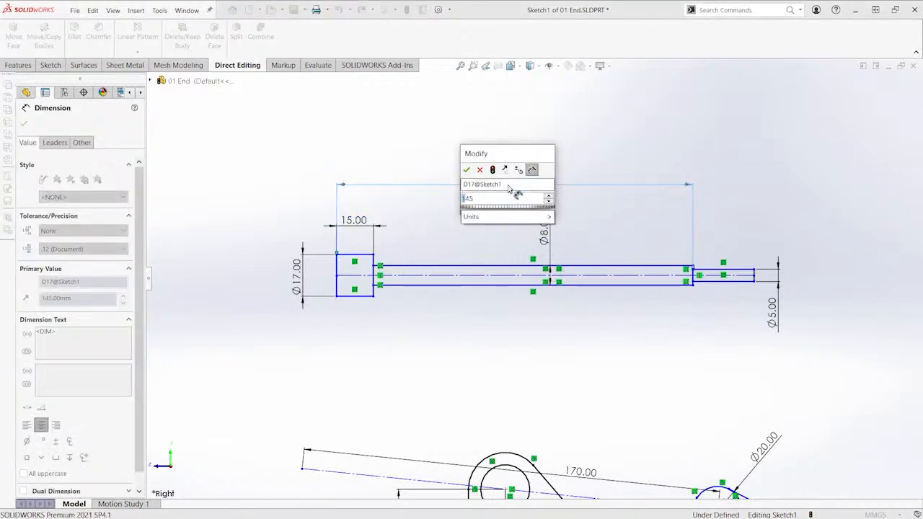
{"action": "key", "text": "Return"}
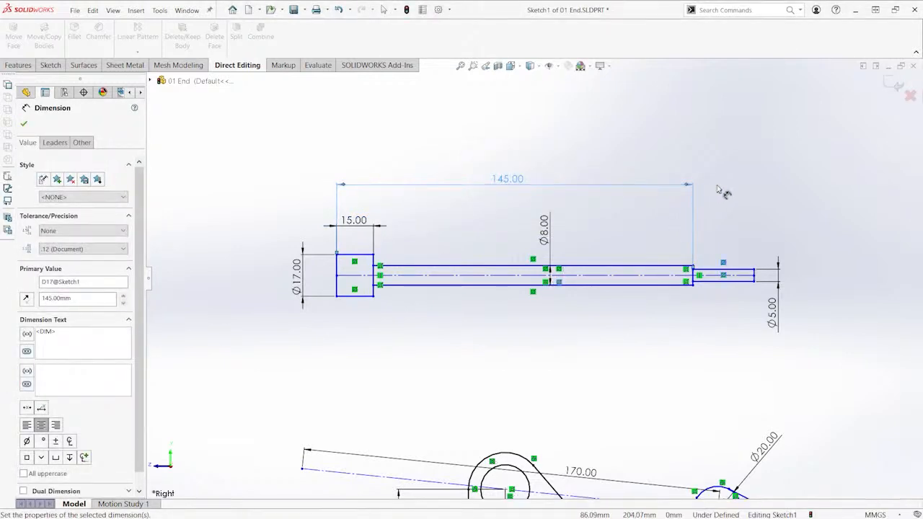
Dimension the length of the rod's narrow 5 mm section as 25 mm from the shoulder to its free end
{"action": "scroll", "coordinate": [692, 278], "scroll_direction": "down", "scroll_amount": 3}
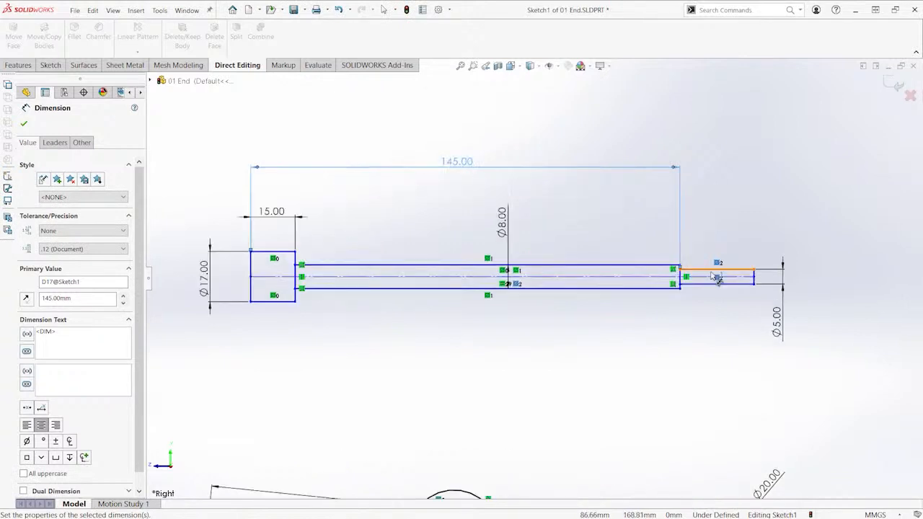
{"action": "left_click", "coordinate": [653, 274]}
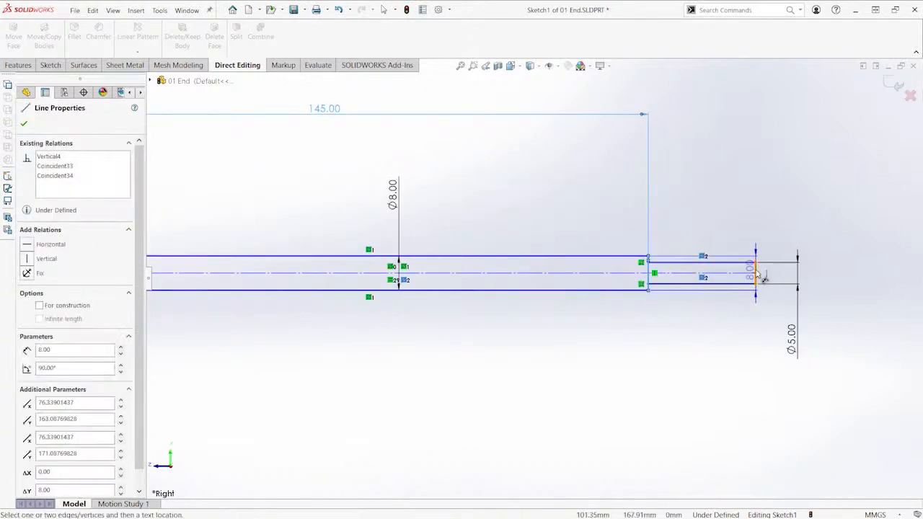
{"action": "left_click", "coordinate": [757, 274]}
{"action": "scroll", "coordinate": [706, 329], "scroll_direction": "up", "scroll_amount": 5}
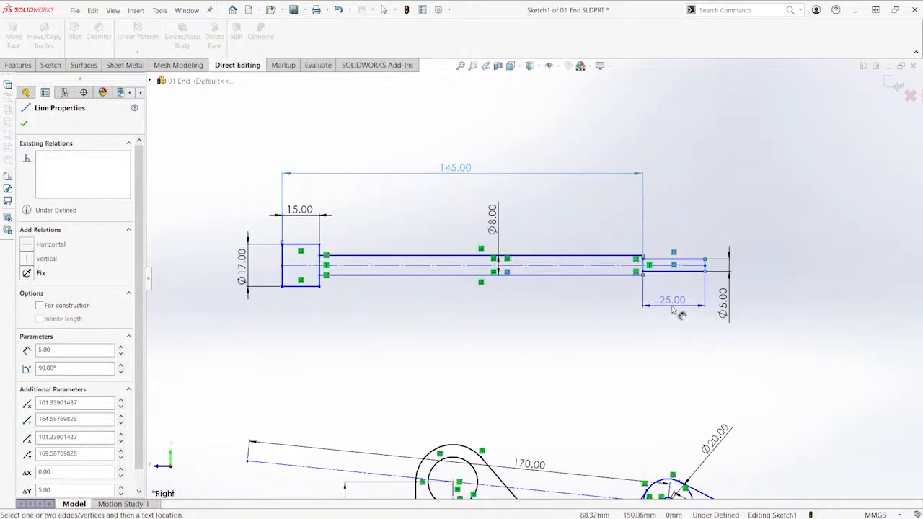
{"action": "left_click", "coordinate": [672, 308]}
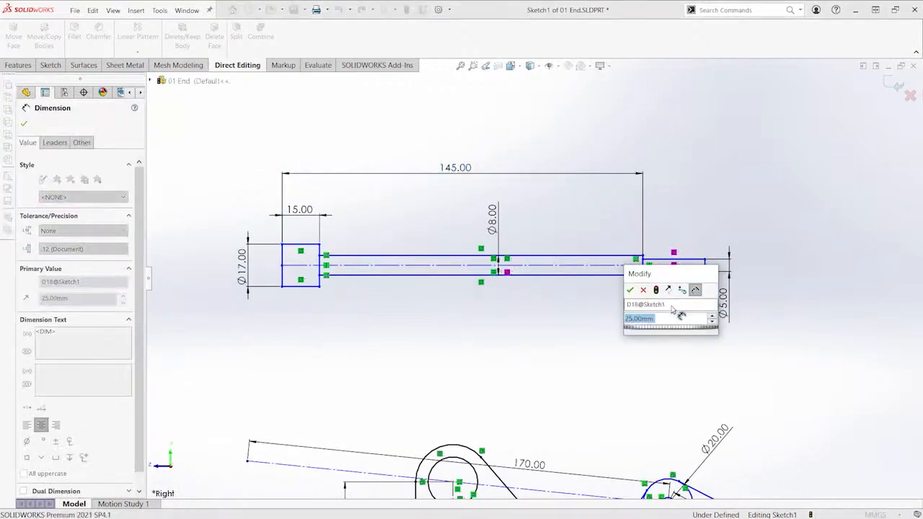
{"action": "key", "text": "Return"}
{"action": "key", "text": "Escape"}
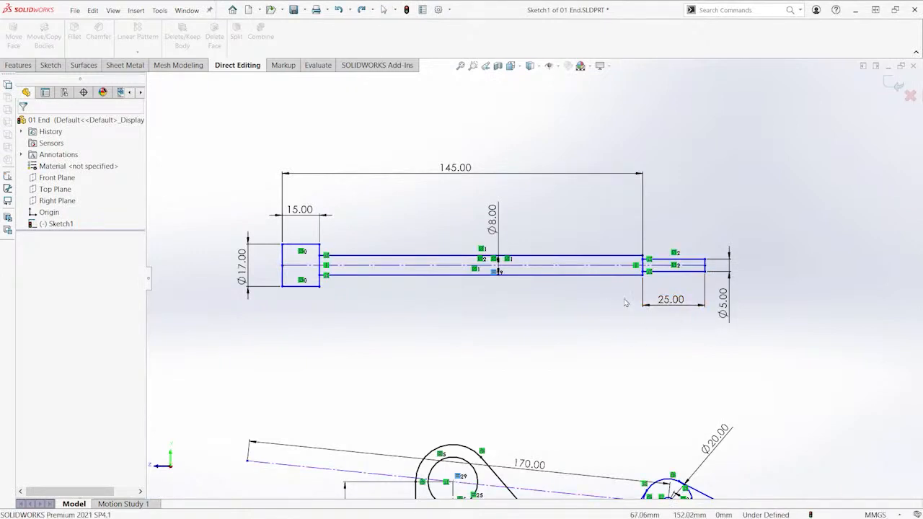
Test the rod profile's remaining freedom by moving the narrow section's free corner, and undo the move
{"action": "mouse_move", "coordinate": [705, 271]}
{"action": "left_mouse_down"}
{"action": "mouse_move", "coordinate": [732, 295]}
{"action": "mouse_move", "coordinate": [698, 255]}
{"action": "mouse_move", "coordinate": [730, 220]}
{"action": "mouse_move", "coordinate": [722, 238]}
{"action": "mouse_move", "coordinate": [748, 218]}
{"action": "left_mouse_up"}
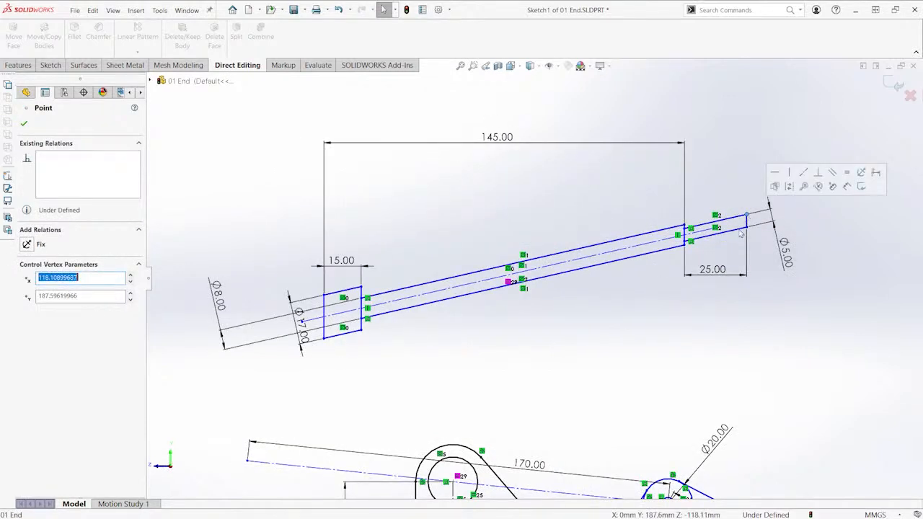
{"action": "key", "text": "ctrl+z"}
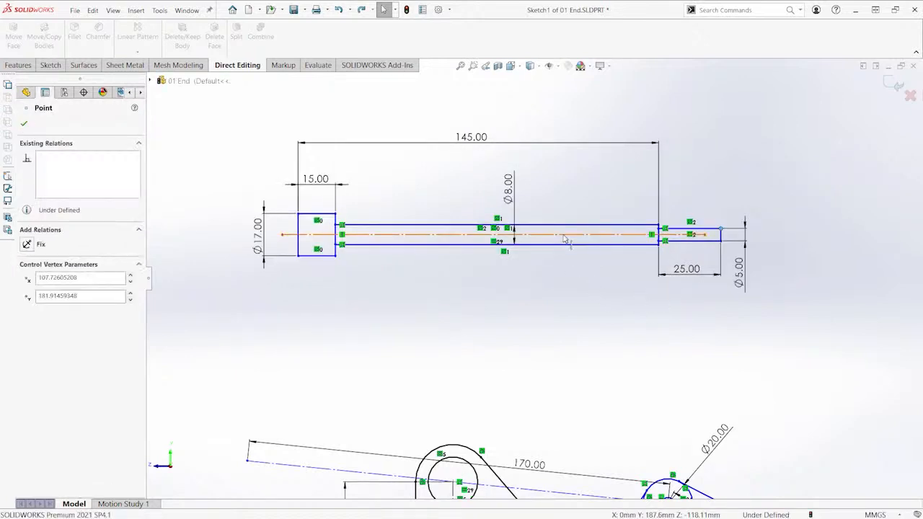
Add a horizontal relation to the rod profile's centerline and shift the profile by the narrow section's free corner
{"action": "left_click", "coordinate": [564, 236]}
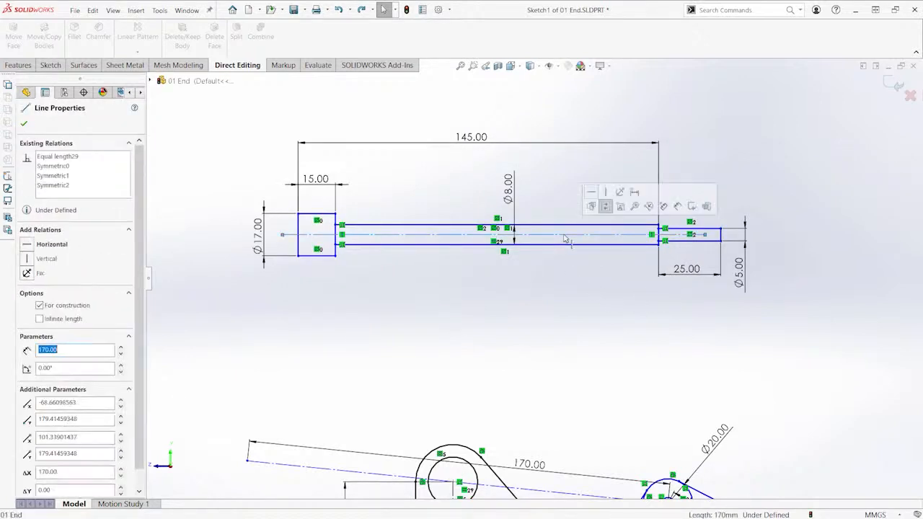
{"action": "left_click", "coordinate": [592, 195]}
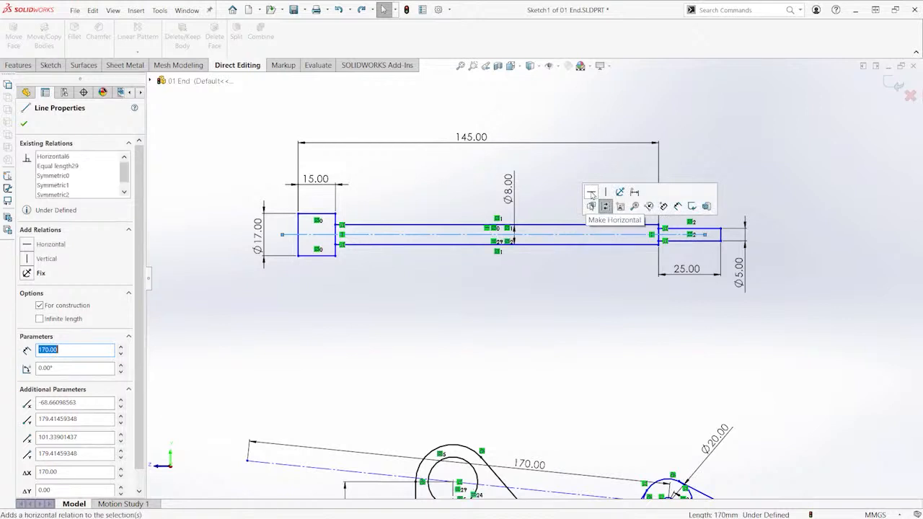
{"action": "left_click", "coordinate": [557, 193]}
{"action": "middle_click_drag", "start_coordinate": [570, 193], "coordinate": [662, 221], "text": "ctrl"}
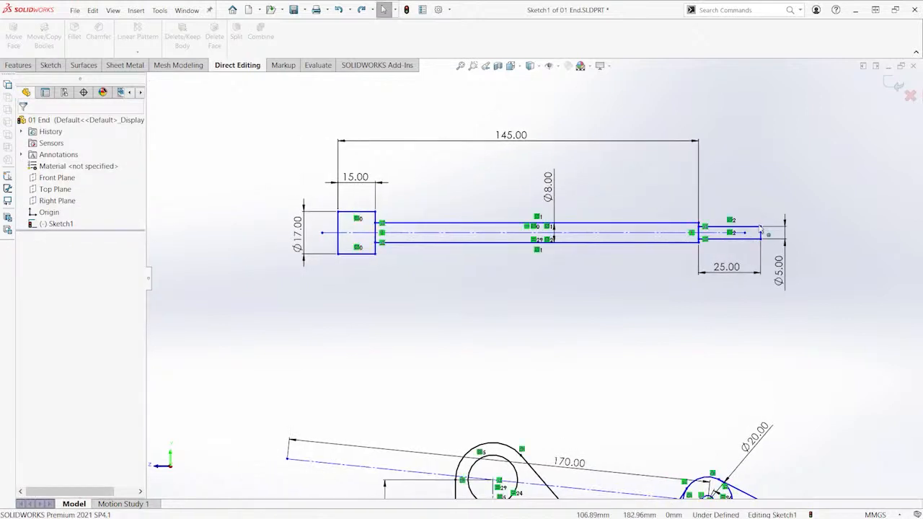
{"action": "mouse_move", "coordinate": [761, 228]}
{"action": "left_mouse_down"}
{"action": "mouse_move", "coordinate": [777, 203]}
{"action": "mouse_move", "coordinate": [760, 207]}
{"action": "left_mouse_up"}
Make the centerline's endpoint coincident with the vertical end line of the rod's narrow section
{"action": "scroll", "coordinate": [779, 211], "scroll_direction": "down", "scroll_amount": 5}
{"action": "left_click", "coordinate": [627, 310]}
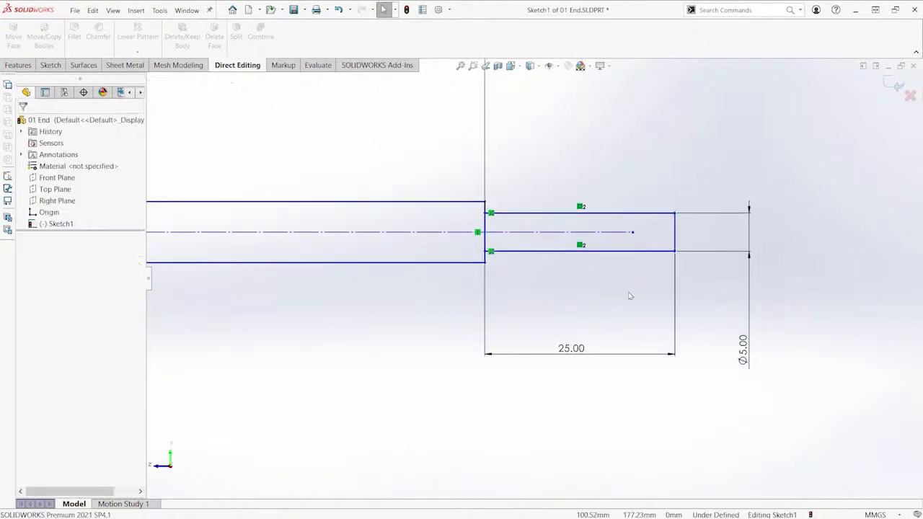
{"action": "left_click", "coordinate": [633, 233]}
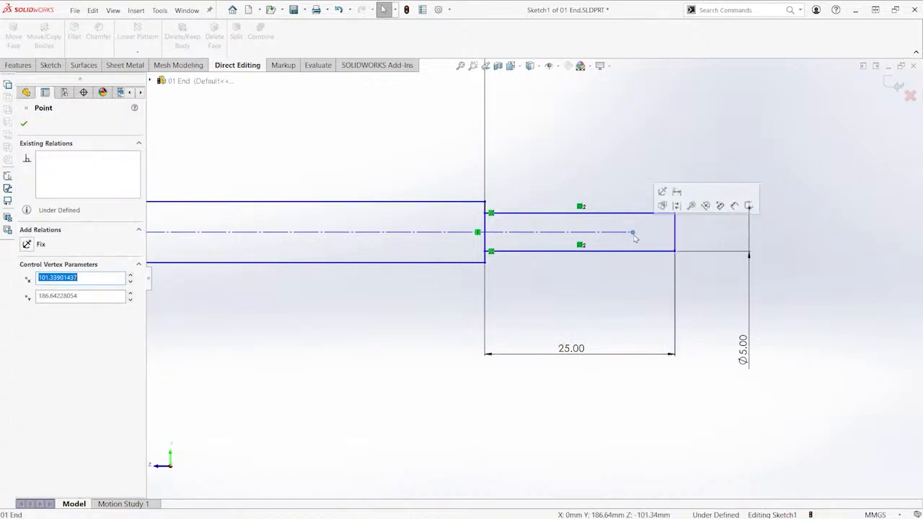
{"action": "left_click", "coordinate": [676, 238]}
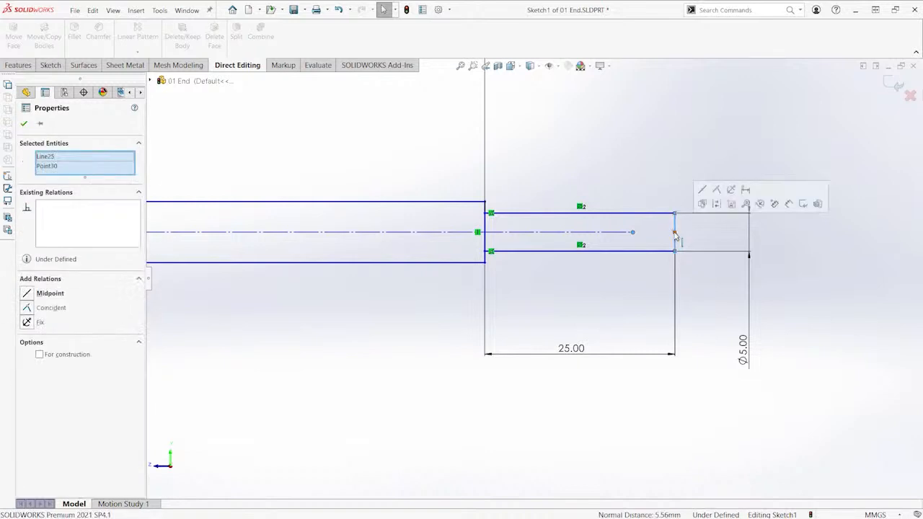
{"action": "left_click", "coordinate": [715, 192]}
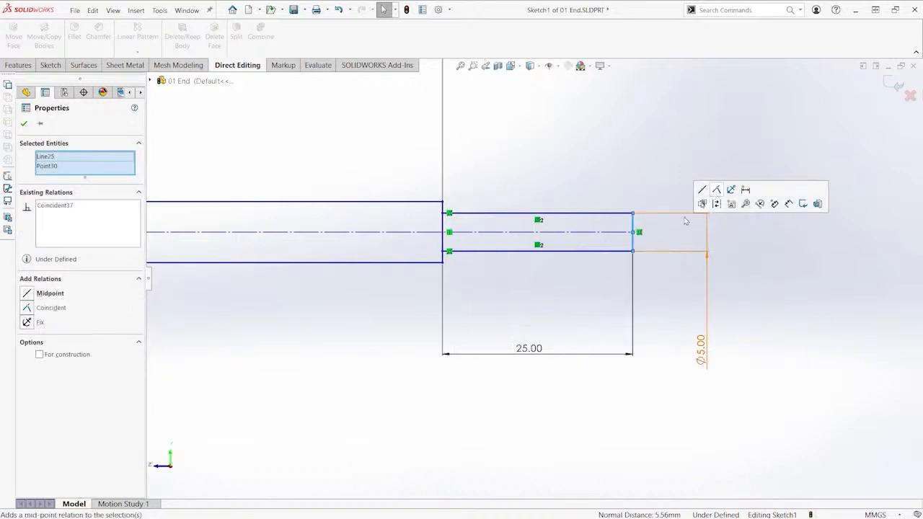
{"action": "scroll", "coordinate": [505, 278], "scroll_direction": "up", "scroll_amount": 6}
{"action": "middle_click_drag", "start_coordinate": [505, 278], "coordinate": [708, 276], "text": "ctrl"}
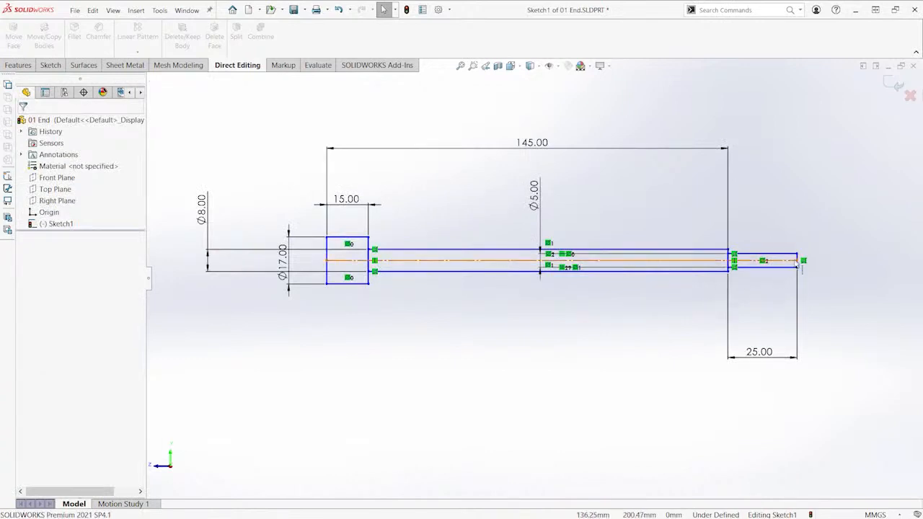
Test the rod profile's remaining freedom by moving it from the free end of its narrow section
{"action": "mouse_move", "coordinate": [798, 263]}
{"action": "left_mouse_down"}
{"action": "mouse_move", "coordinate": [725, 196]}
{"action": "mouse_move", "coordinate": [833, 186]}
{"action": "mouse_move", "coordinate": [760, 307]}
{"action": "mouse_move", "coordinate": [730, 241]}
{"action": "mouse_move", "coordinate": [771, 290]}
{"action": "mouse_move", "coordinate": [757, 282]}
{"action": "left_mouse_up"}
{"action": "left_click", "coordinate": [636, 200]}
{"action": "scroll", "coordinate": [635, 201], "scroll_direction": "up", "scroll_amount": 3}
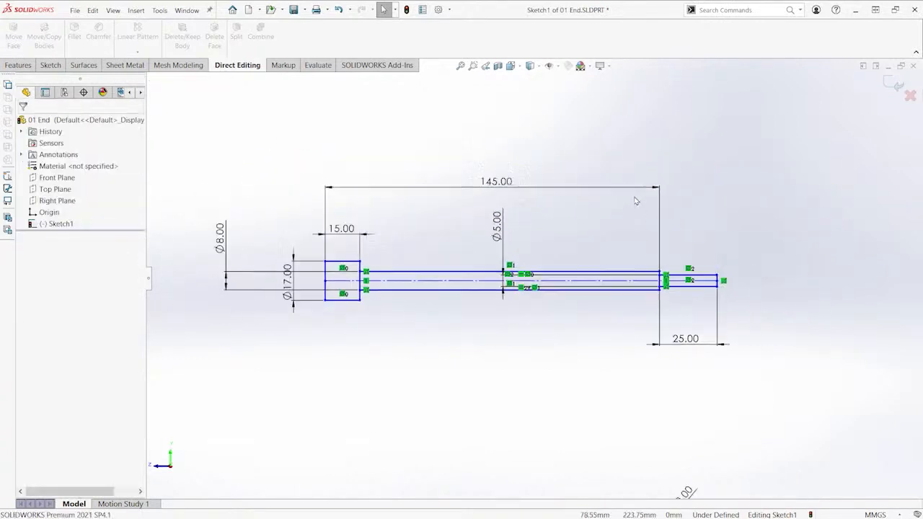
{"action": "middle_click_drag", "start_coordinate": [635, 221], "coordinate": [638, 142], "text": "ctrl"}
{"action": "key", "text": "f"}
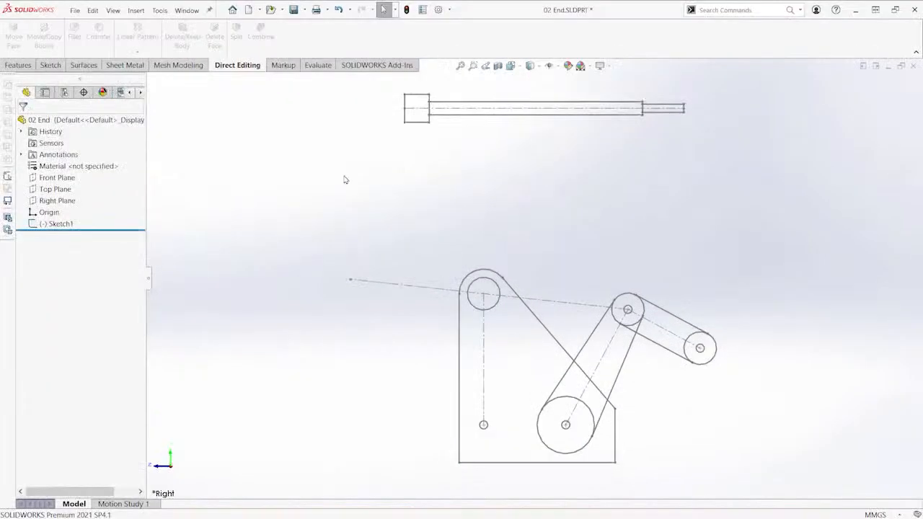
Set up an Extruded Boss of the plate outline contour from the existing sketch, with Mid Plane and a depth of 2 mm
{"action": "left_click", "coordinate": [23, 67]}
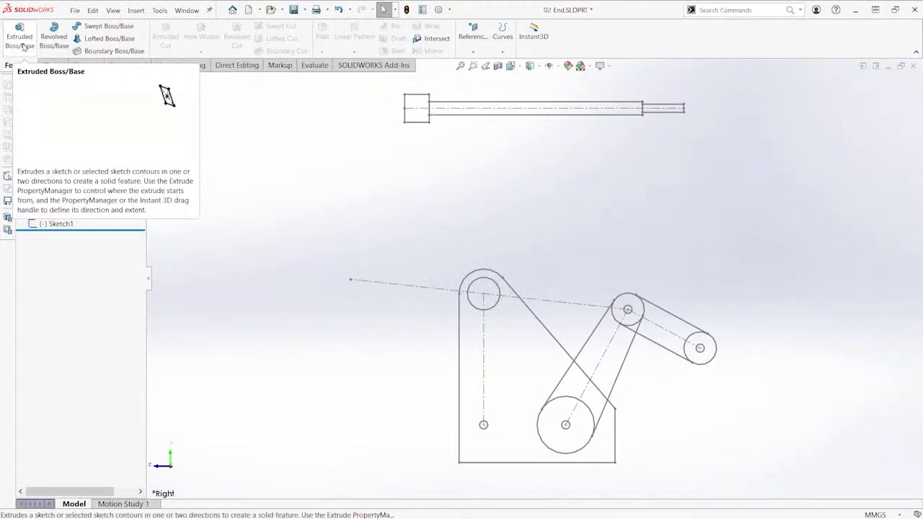
{"action": "left_click", "coordinate": [24, 47]}
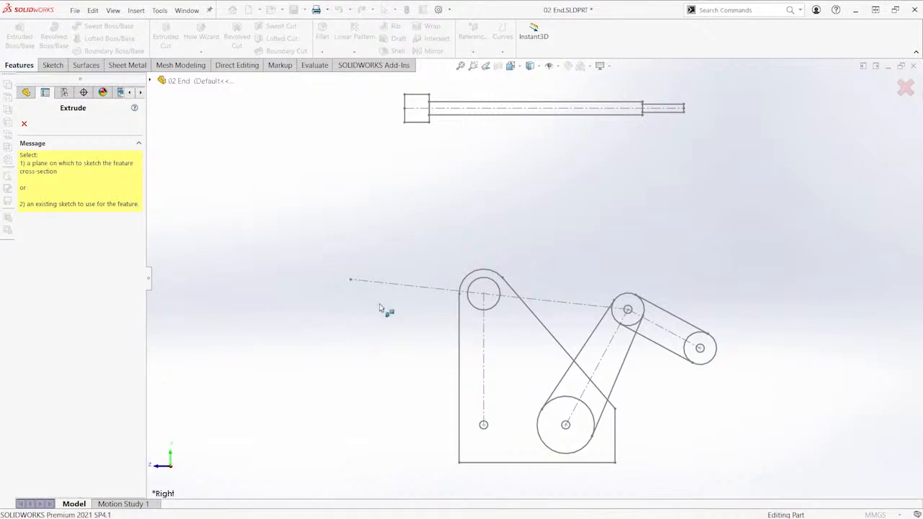
{"action": "left_click", "coordinate": [543, 326]}
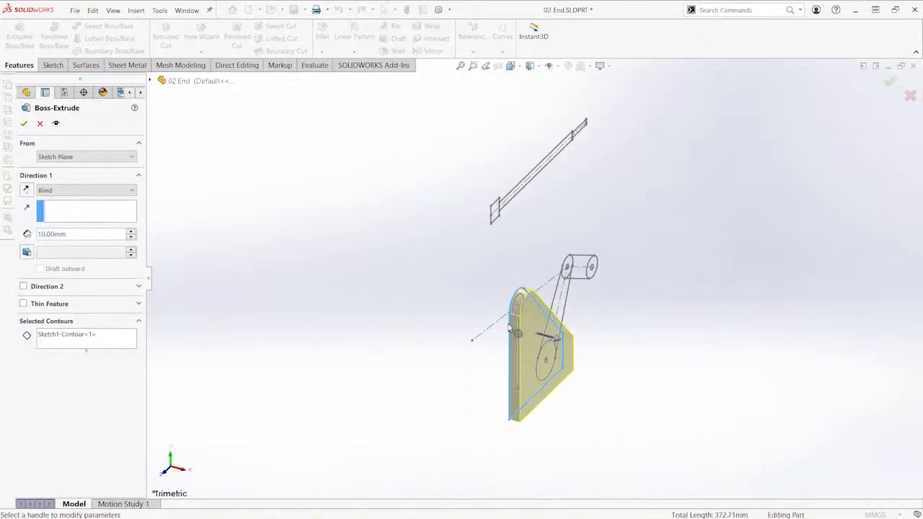
{"action": "left_click", "coordinate": [99, 191]}
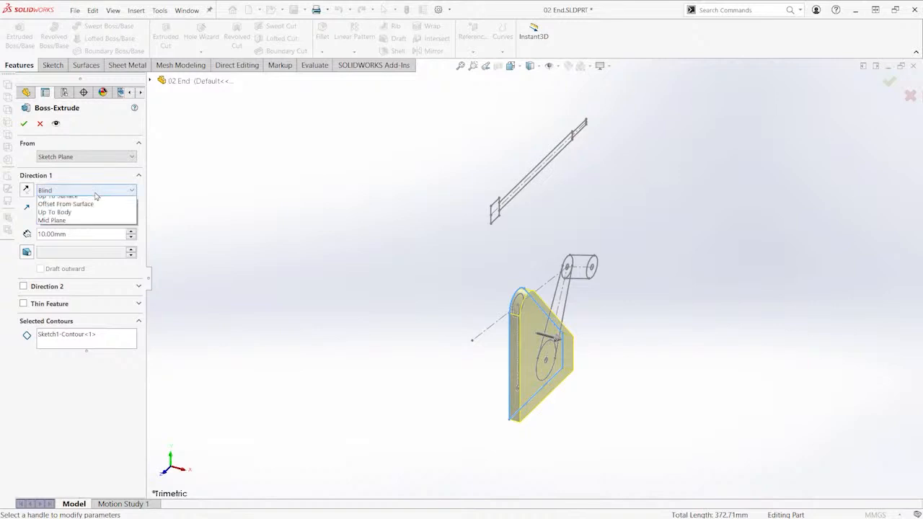
{"action": "left_click", "coordinate": [89, 242]}
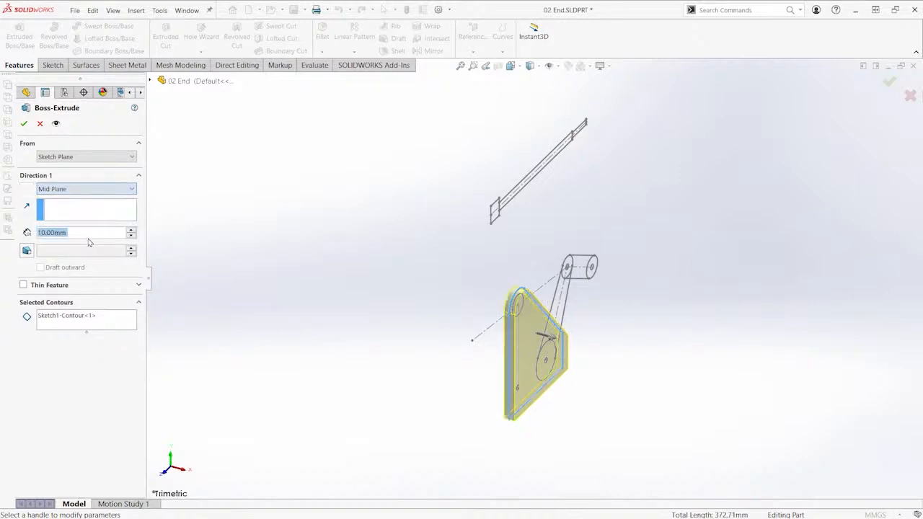
{"action": "double_click", "coordinate": [73, 234]}
{"action": "type", "text": "2"}
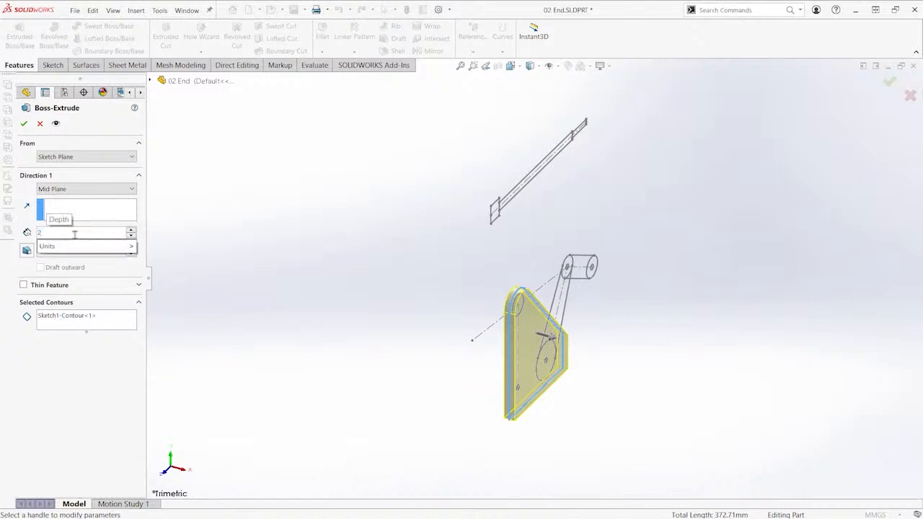
{"action": "key", "text": "Return"}
Add the plate's two small lower circles to the selected contours so they become holes, and complete the extrusion
{"action": "scroll", "coordinate": [422, 353], "scroll_direction": "down", "scroll_amount": 4}
{"action": "scroll", "coordinate": [495, 299], "scroll_direction": "up", "scroll_amount": 2}
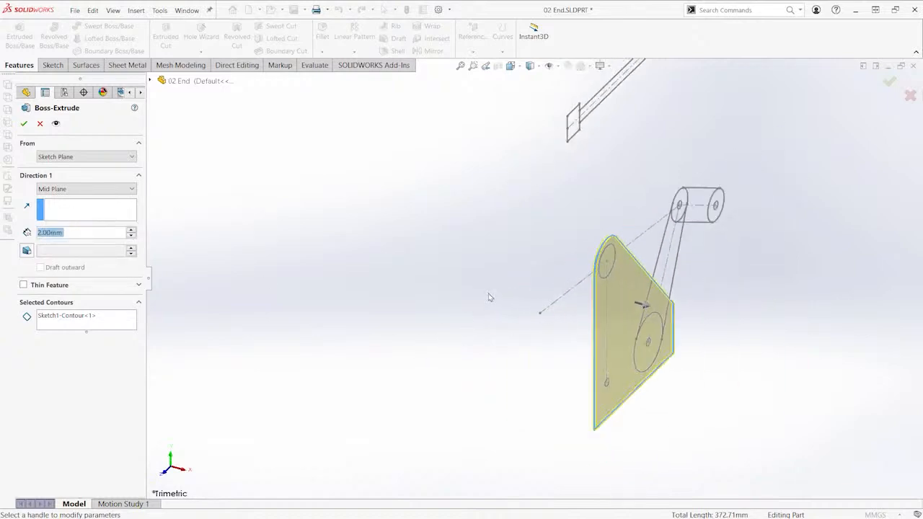
{"action": "middle_click_drag", "start_coordinate": [502, 302], "coordinate": [426, 269]}
{"action": "scroll", "coordinate": [492, 276], "scroll_direction": "down", "scroll_amount": 2}
{"action": "middle_click_drag", "start_coordinate": [481, 273], "coordinate": [367, 258], "text": "ctrl"}
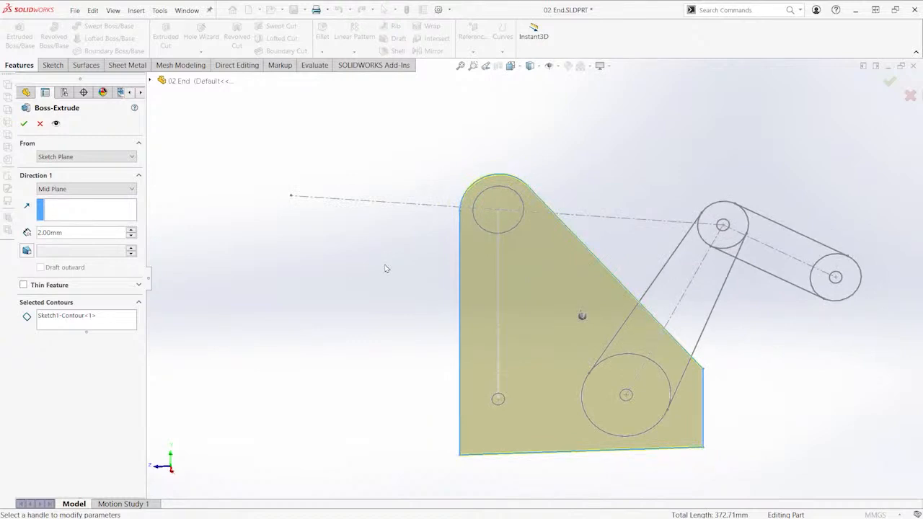
{"action": "left_click", "coordinate": [117, 321]}
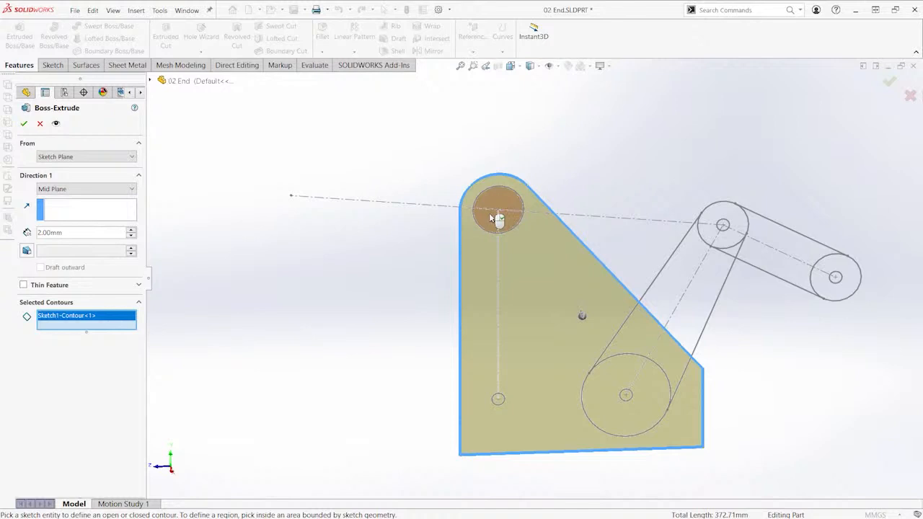
{"action": "scroll", "coordinate": [505, 401], "scroll_direction": "down", "scroll_amount": 2}
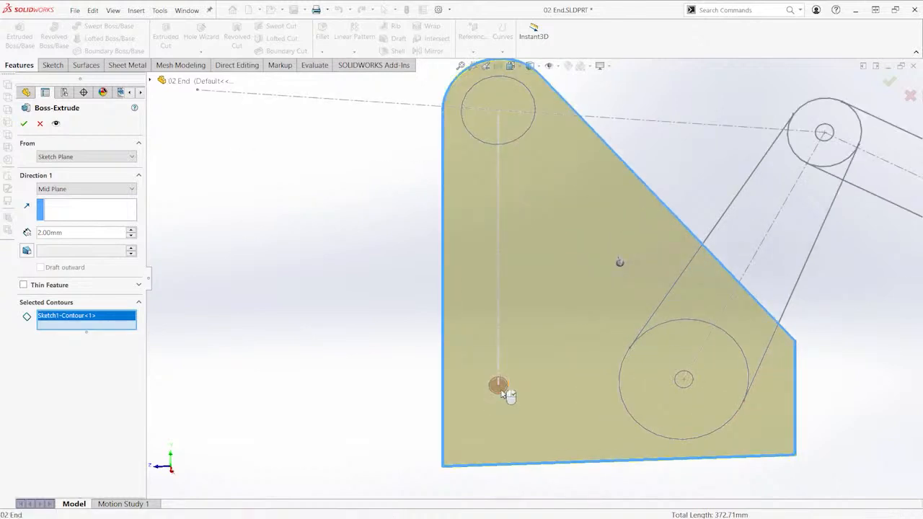
{"action": "left_click", "coordinate": [592, 407]}
{"action": "left_click", "coordinate": [683, 380]}
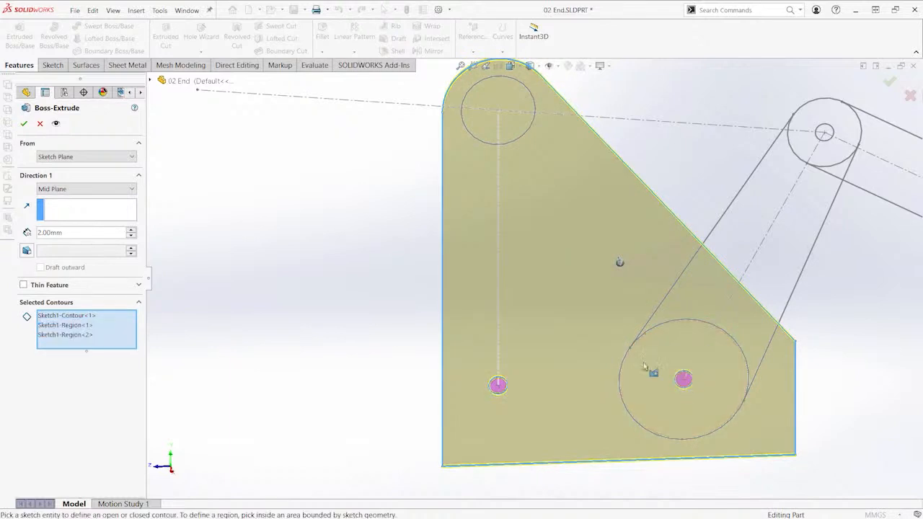
{"action": "scroll", "coordinate": [483, 281], "scroll_direction": "up", "scroll_amount": 2}
{"action": "middle_click_drag", "start_coordinate": [483, 282], "coordinate": [442, 301], "text": "ctrl"}
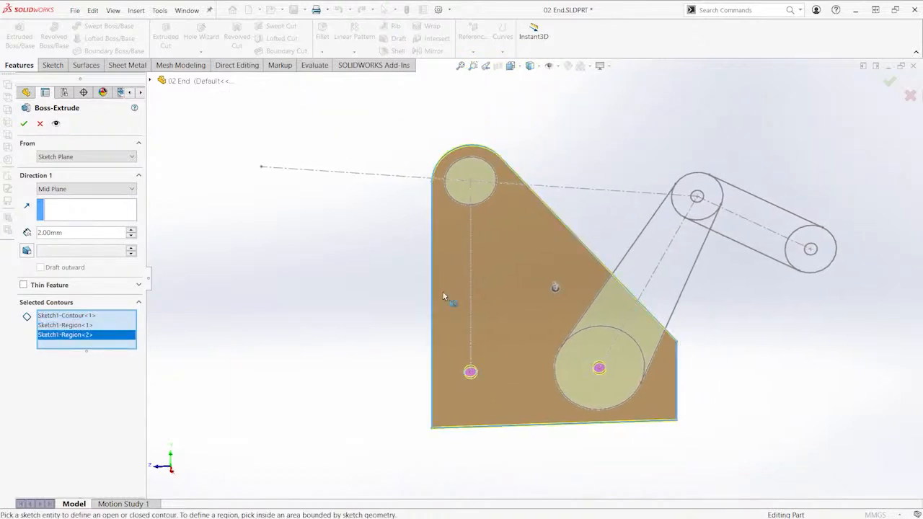
{"action": "right_click", "coordinate": [254, 228]}
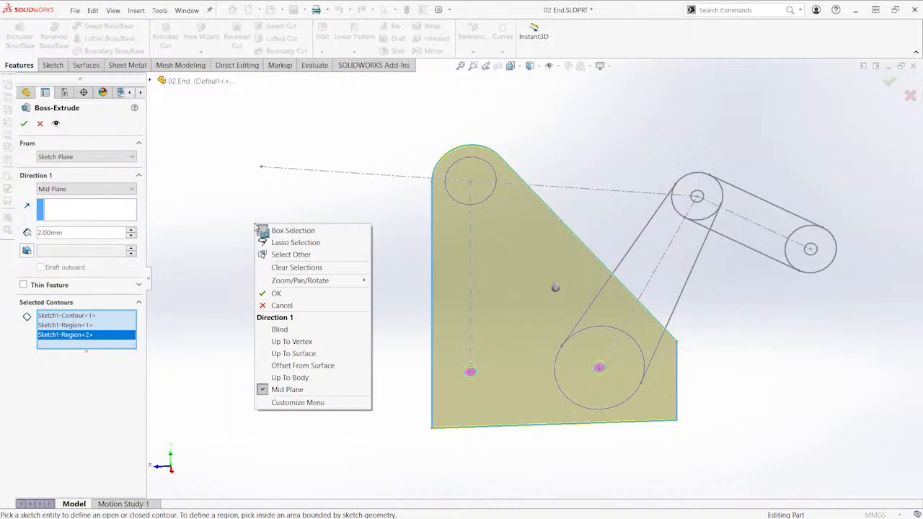
{"action": "left_click", "coordinate": [277, 294]}
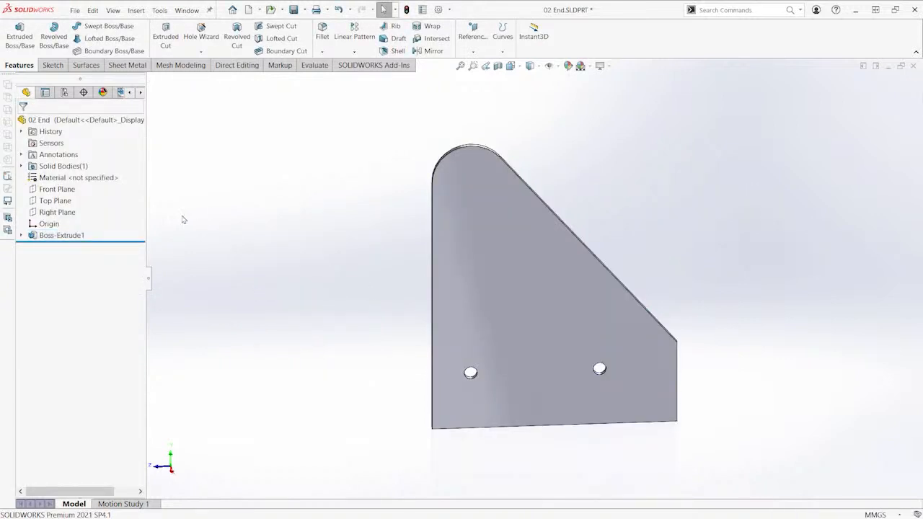
Inspect the part's list of solid bodies and highlight the plate body in the model
{"action": "left_click", "coordinate": [21, 166]}
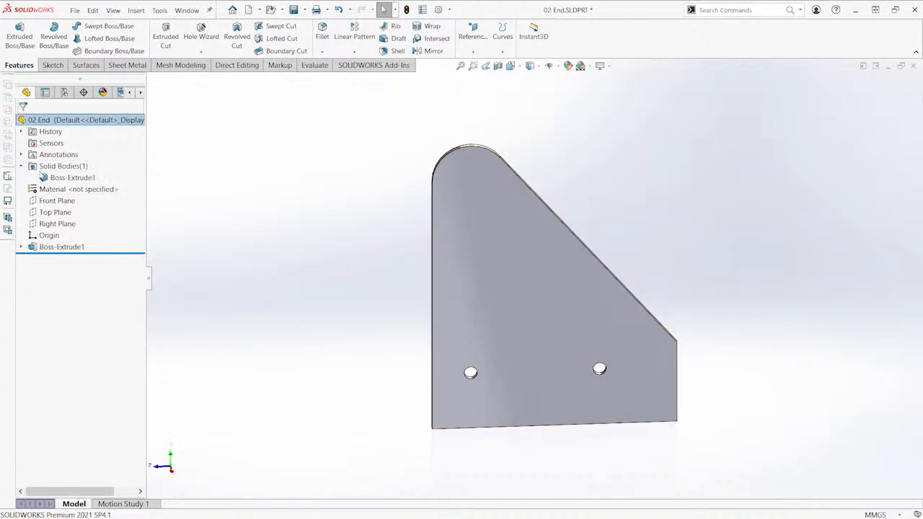
{"action": "left_click", "coordinate": [64, 179]}
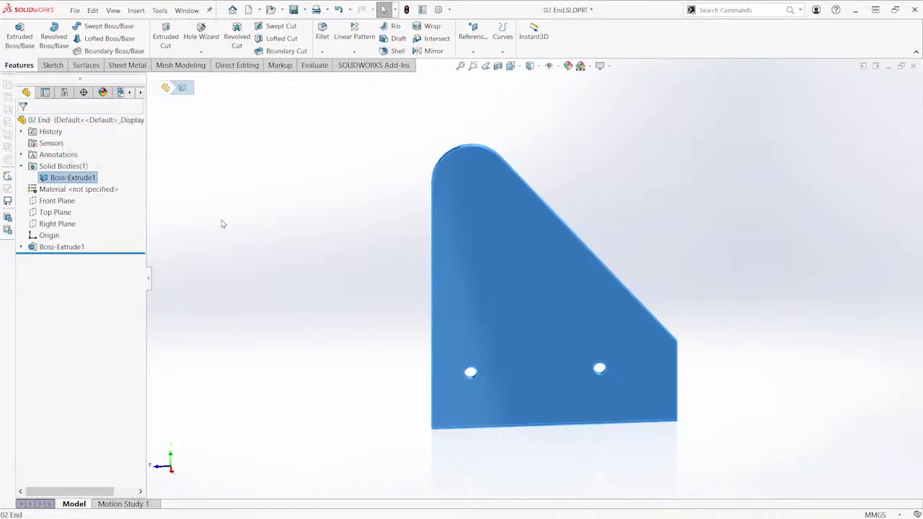
{"action": "left_click", "coordinate": [223, 224]}
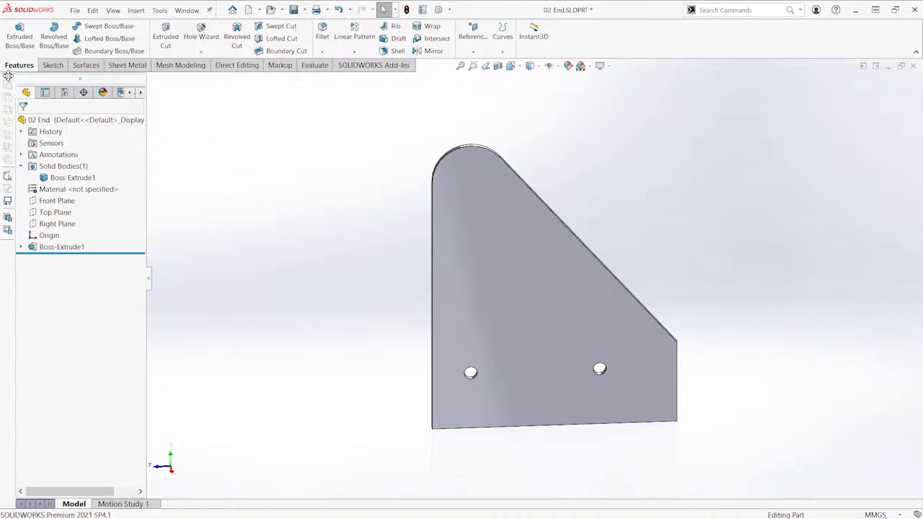
Detach the 2D to 3D toolbar and close it
{"action": "left_click_drag", "start_coordinate": [8, 75], "coordinate": [224, 171]}
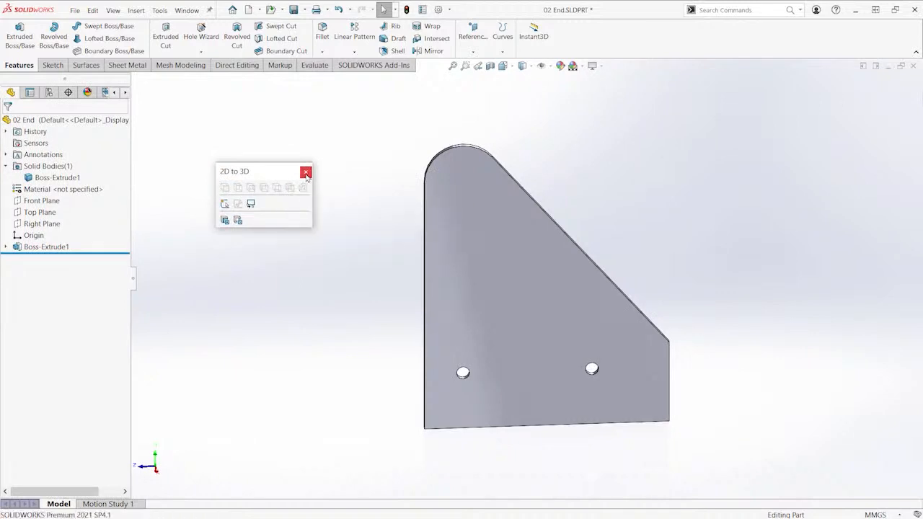
{"action": "left_click", "coordinate": [306, 173]}
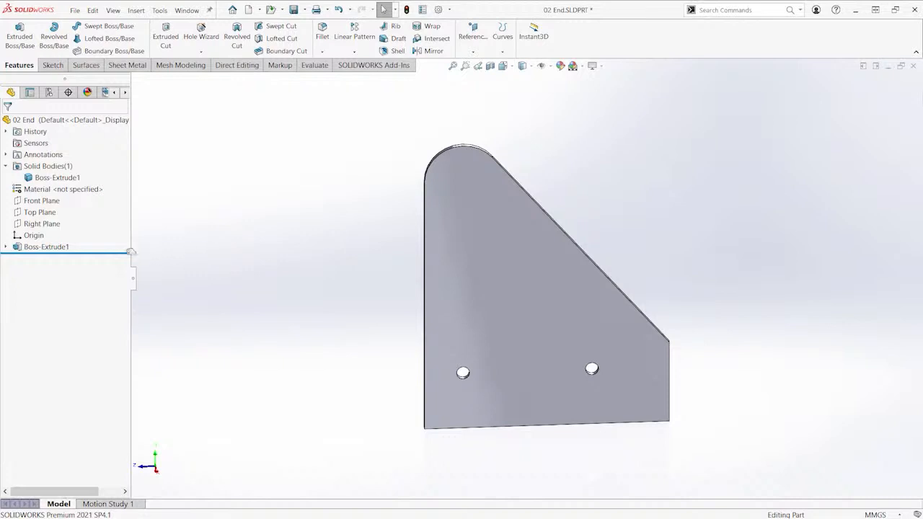
Reopen the extrusion's sketch and draw a circle about 9.1 mm in diameter, centred on the plate's upper rounded end
{"action": "left_click", "coordinate": [6, 248]}
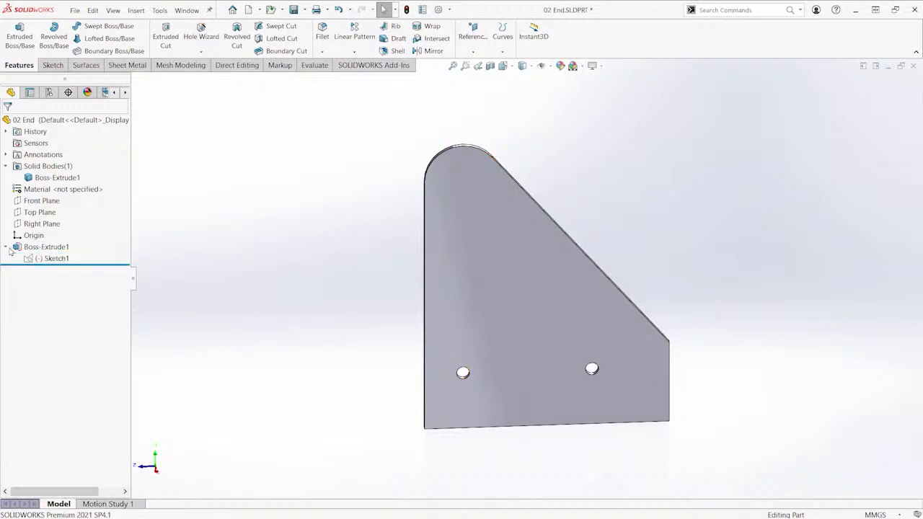
{"action": "left_click", "coordinate": [27, 260]}
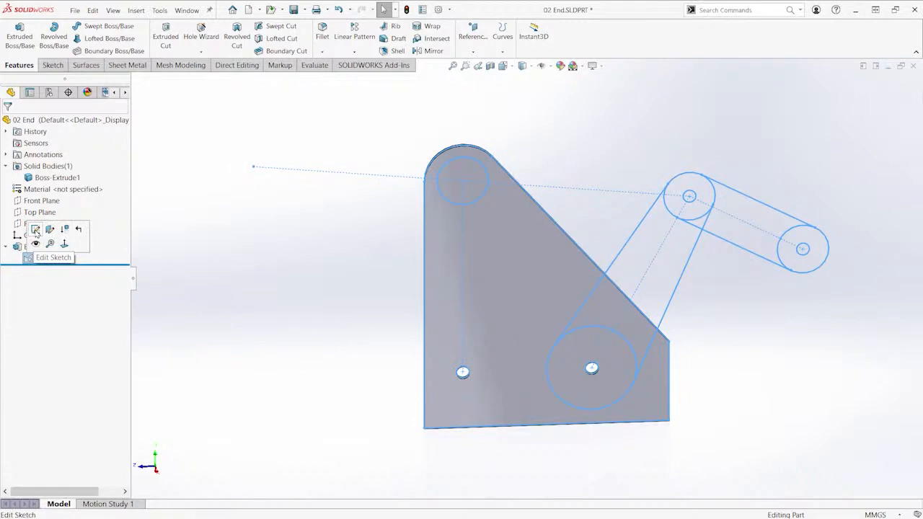
{"action": "left_click", "coordinate": [36, 229]}
{"action": "scroll", "coordinate": [478, 165], "scroll_direction": "down", "scroll_amount": 5}
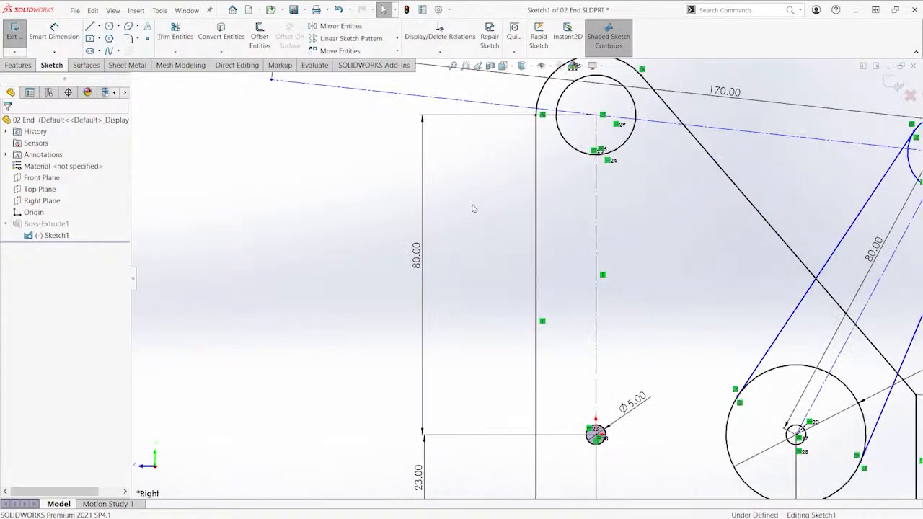
{"action": "scroll", "coordinate": [473, 209], "scroll_direction": "up", "scroll_amount": 4}
{"action": "scroll", "coordinate": [532, 139], "scroll_direction": "down", "scroll_amount": 4}
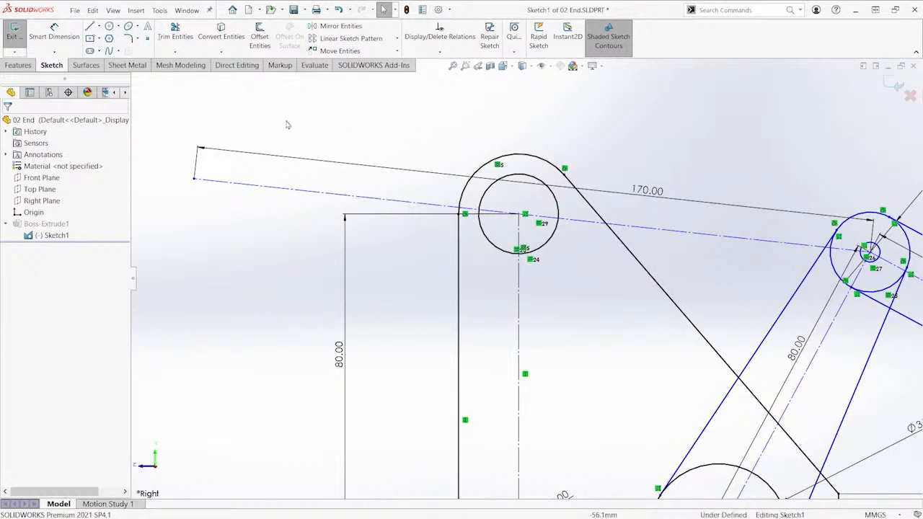
{"action": "left_click", "coordinate": [109, 25]}
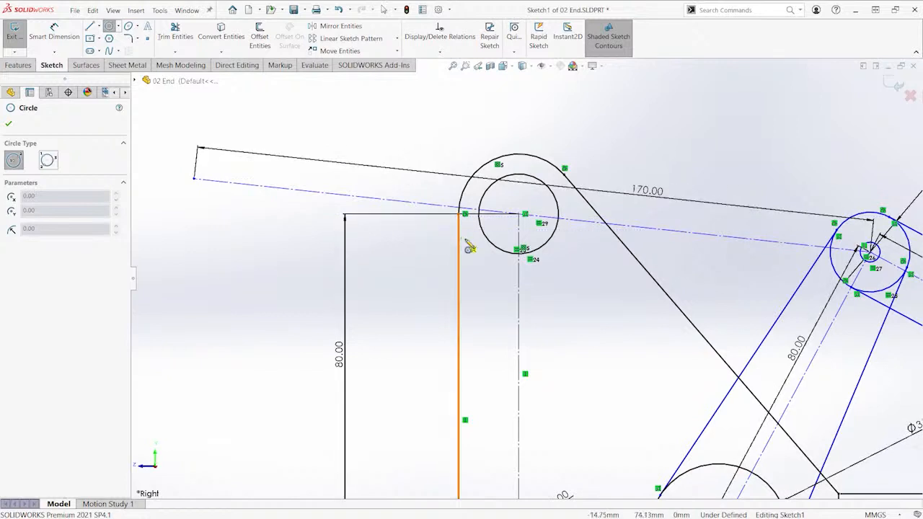
{"action": "left_click", "coordinate": [519, 215]}
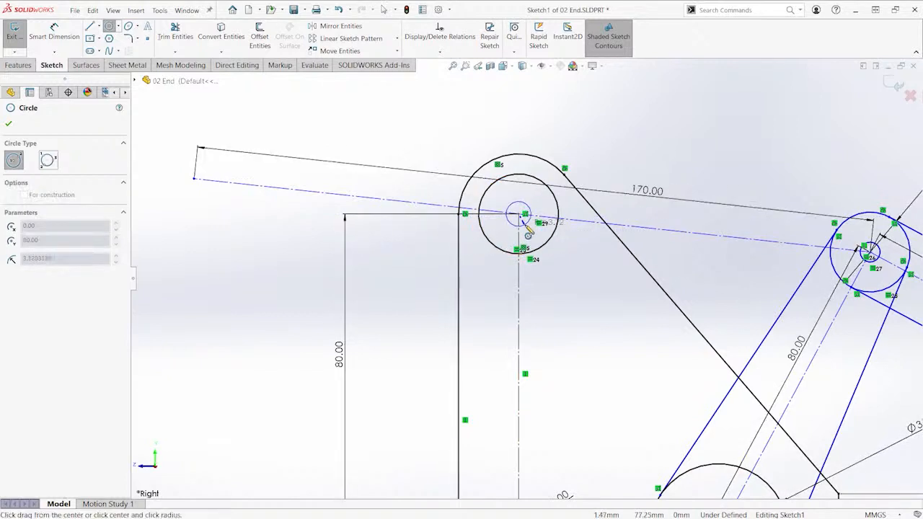
{"action": "left_click", "coordinate": [533, 228]}
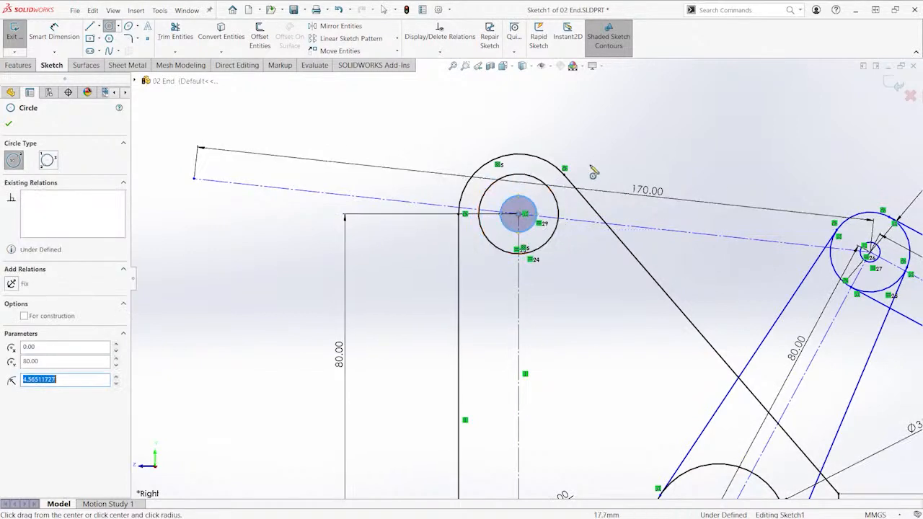
{"action": "key", "text": "Escape"}
{"action": "scroll", "coordinate": [583, 206], "scroll_direction": "up", "scroll_amount": 3}
{"action": "middle_click_drag", "start_coordinate": [583, 178], "coordinate": [548, 126], "text": "ctrl"}
{"action": "left_click", "coordinate": [548, 126]}
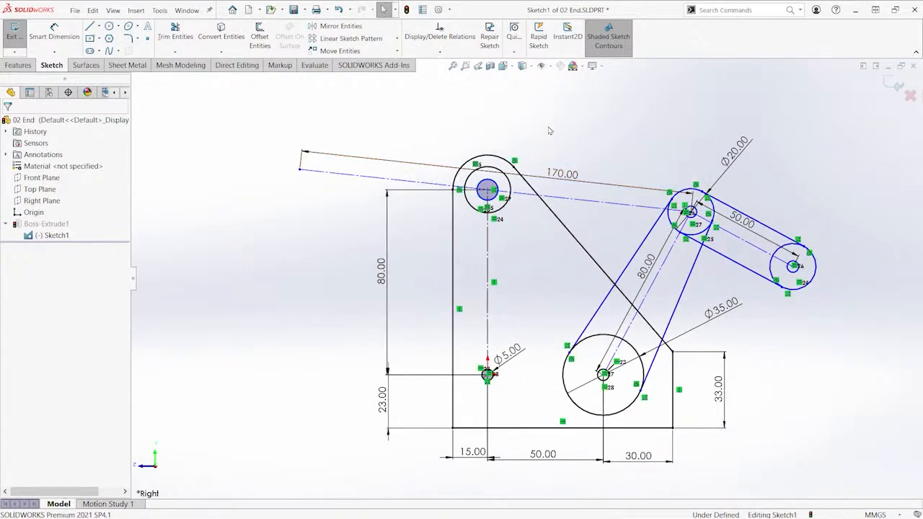
Make the new upper circle equal to the 5 mm circle at the origin, and finish editing the sketch
{"action": "left_click", "coordinate": [503, 191]}
{"action": "scroll", "coordinate": [517, 374], "scroll_direction": "down", "scroll_amount": 5}
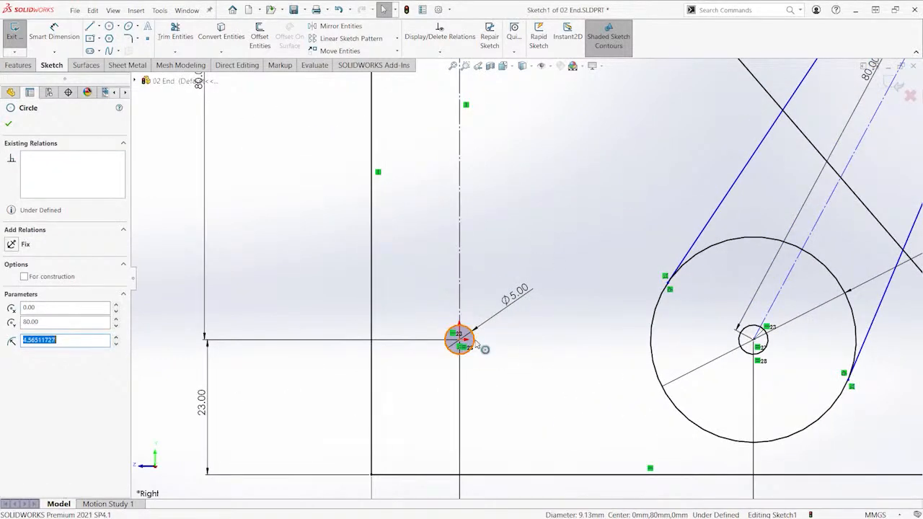
{"action": "left_click", "coordinate": [480, 346], "text": "ctrl"}
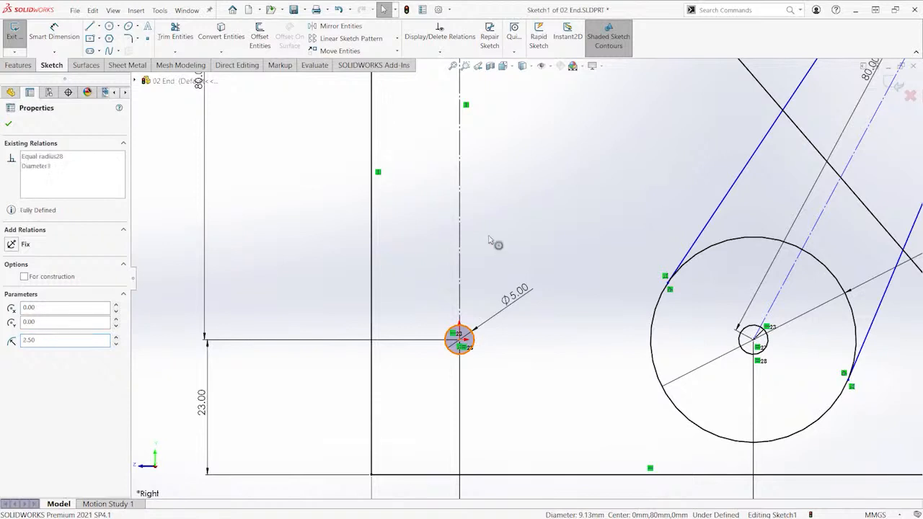
{"action": "scroll", "coordinate": [476, 245], "scroll_direction": "up", "scroll_amount": 3}
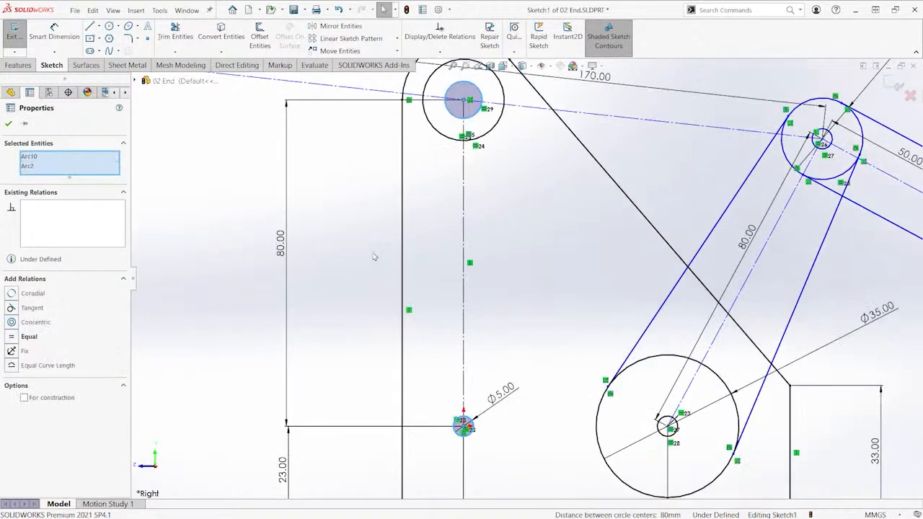
{"action": "left_click", "coordinate": [10, 339]}
{"action": "scroll", "coordinate": [354, 246], "scroll_direction": "up", "scroll_amount": 3}
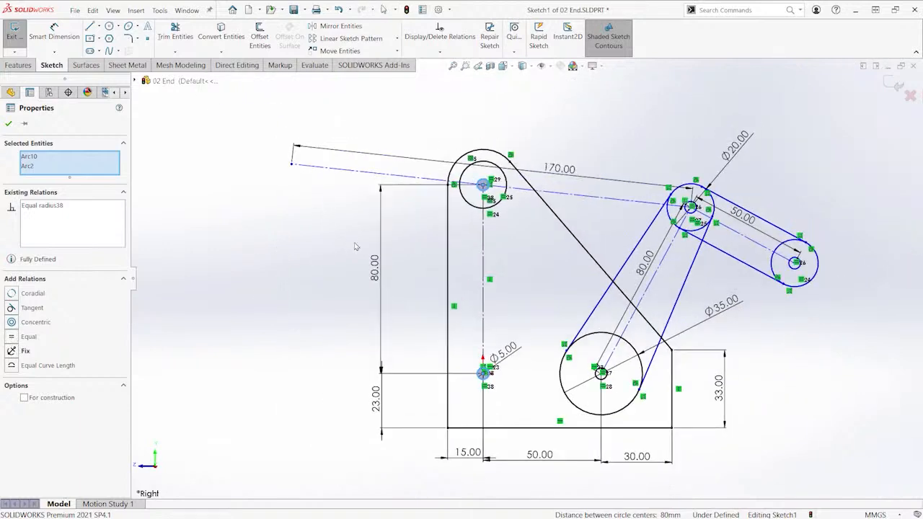
{"action": "left_click", "coordinate": [355, 247]}
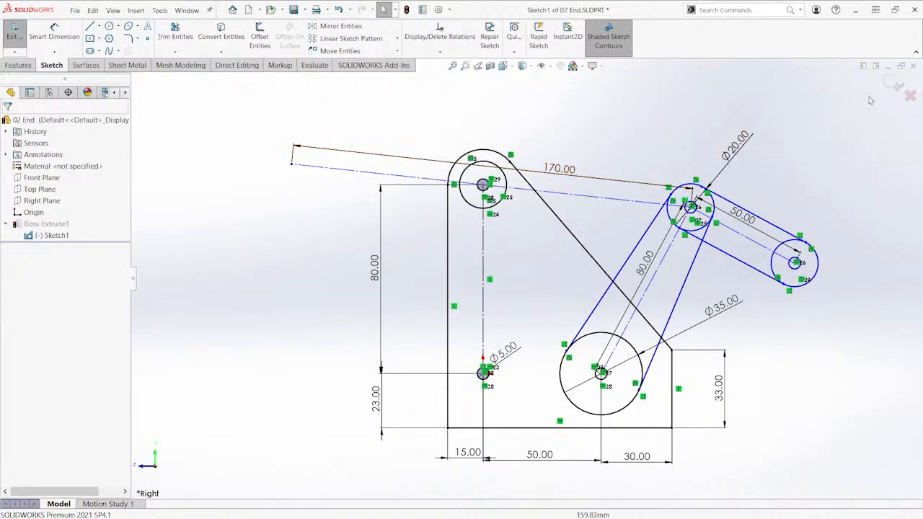
{"action": "key", "text": "ctrl+b"}
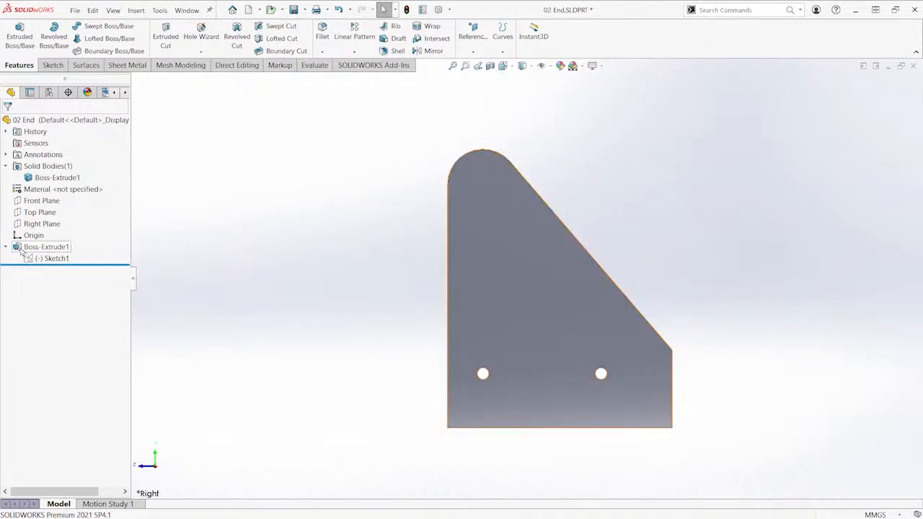
Edit the plate's extrusion and add the small upper circle to its selected contours to make a third hole
{"action": "left_click", "coordinate": [22, 249]}
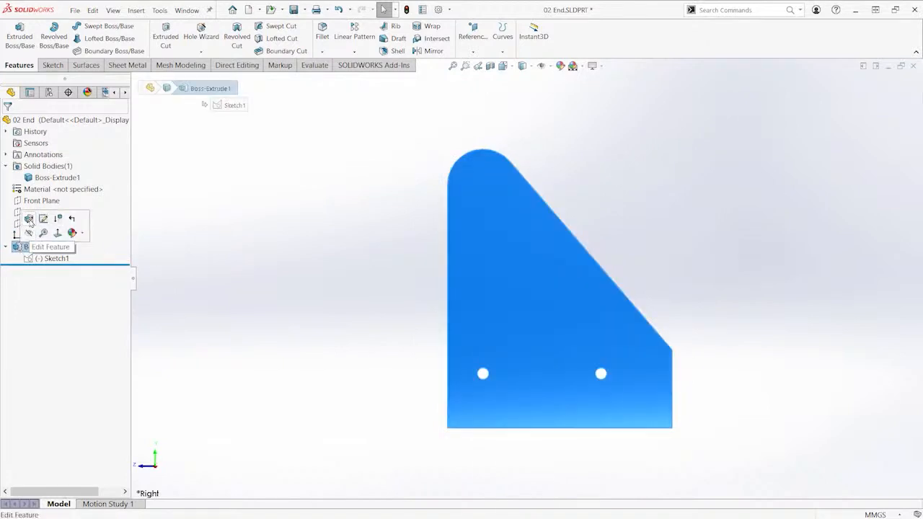
{"action": "left_click", "coordinate": [32, 224]}
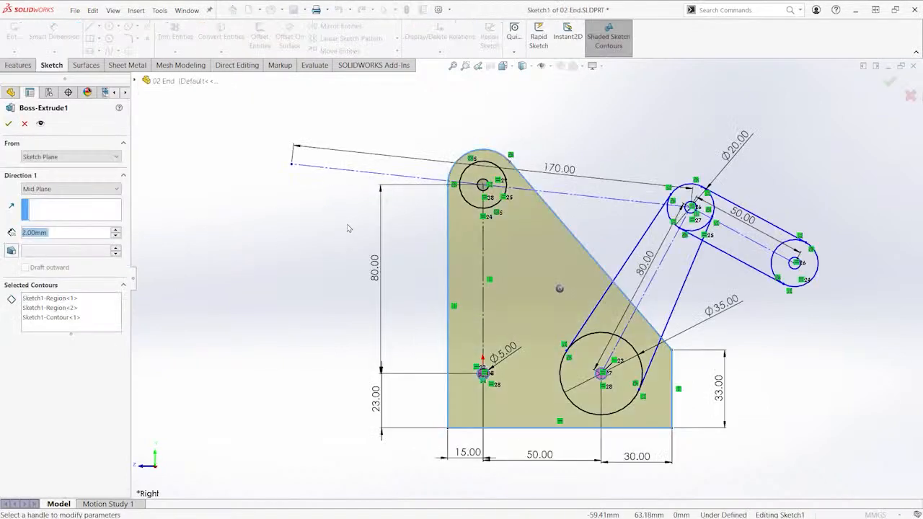
{"action": "left_click", "coordinate": [59, 330]}
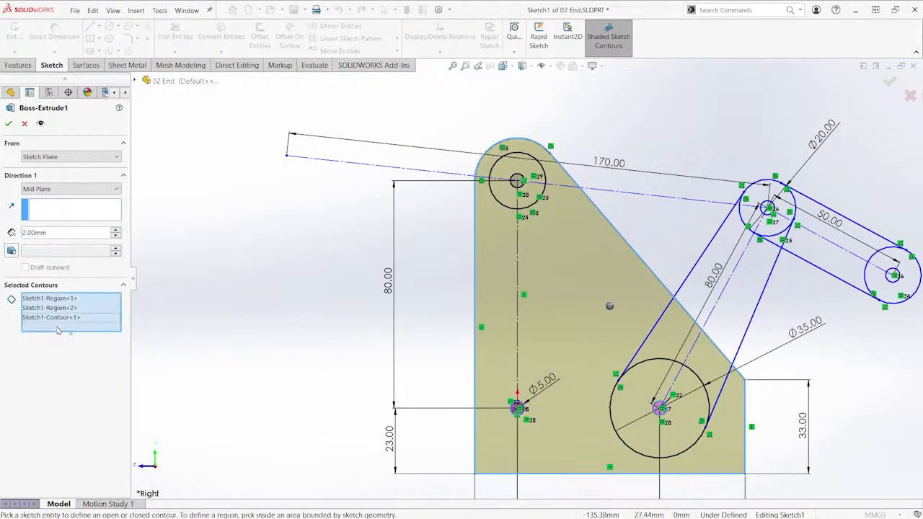
{"action": "scroll", "coordinate": [530, 182], "scroll_direction": "down", "scroll_amount": 3}
{"action": "scroll", "coordinate": [526, 196], "scroll_direction": "down", "scroll_amount": 3}
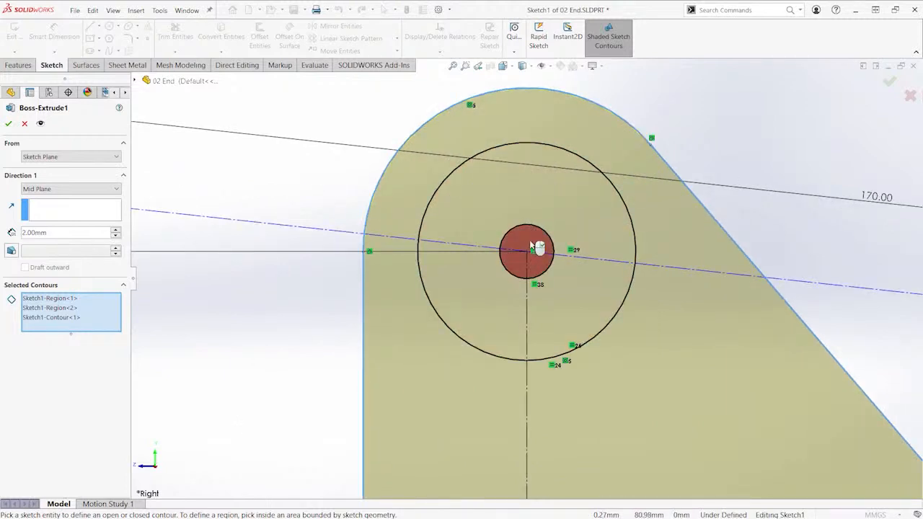
{"action": "left_click", "coordinate": [531, 248]}
{"action": "scroll", "coordinate": [532, 248], "scroll_direction": "up", "scroll_amount": 8}
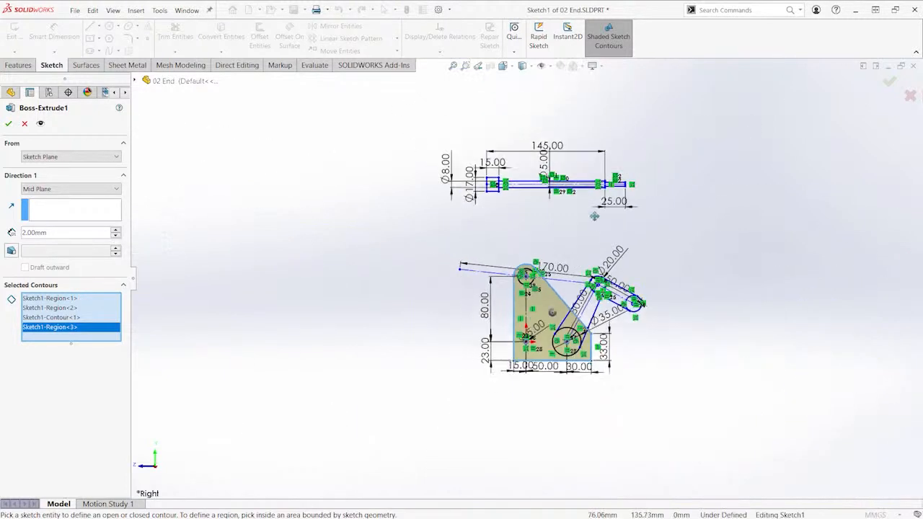
{"action": "scroll", "coordinate": [571, 198], "scroll_direction": "down", "scroll_amount": 1}
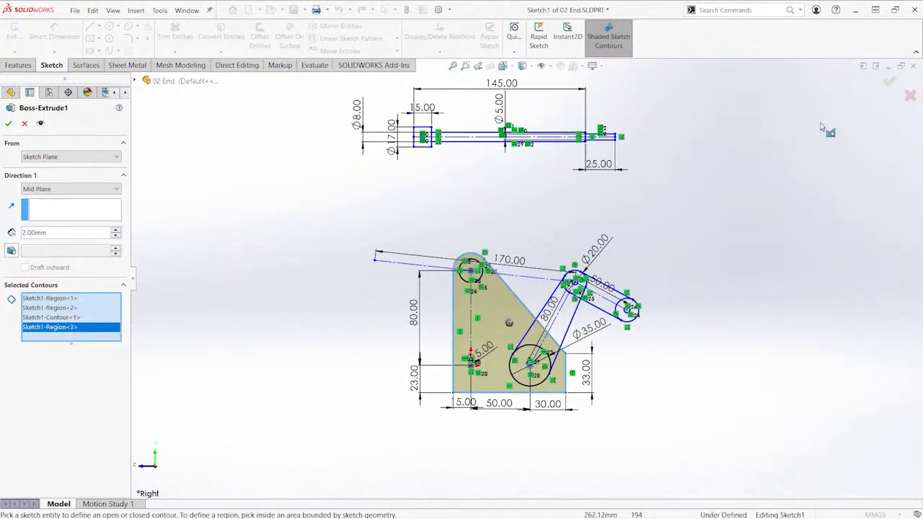
{"action": "left_click", "coordinate": [891, 83]}
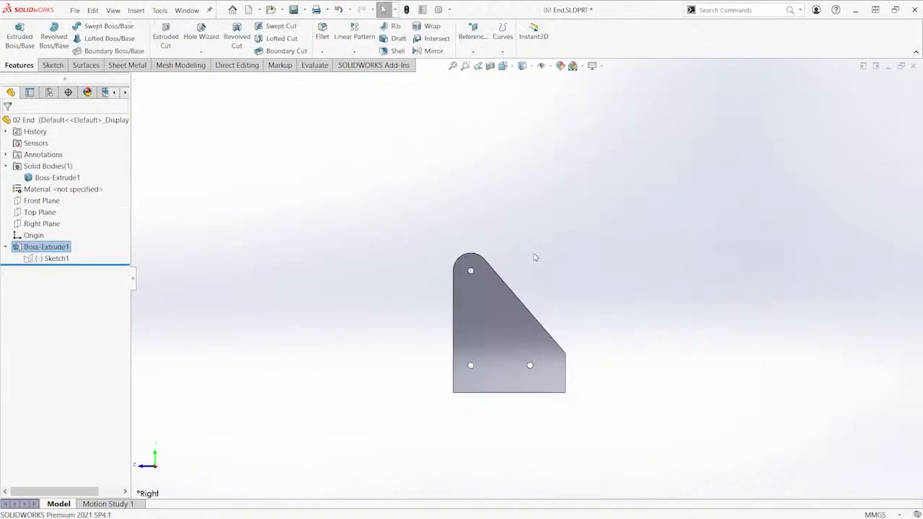
Switch to the isometric view, show the extrusion's sketch and hide the plate body
{"action": "middle_click_drag", "start_coordinate": [545, 258], "coordinate": [607, 250]}
{"action": "scroll", "coordinate": [533, 301], "scroll_direction": "down", "scroll_amount": 4}
{"action": "scroll", "coordinate": [581, 243], "scroll_direction": "up", "scroll_amount": 1}
{"action": "left_click", "coordinate": [608, 250]}
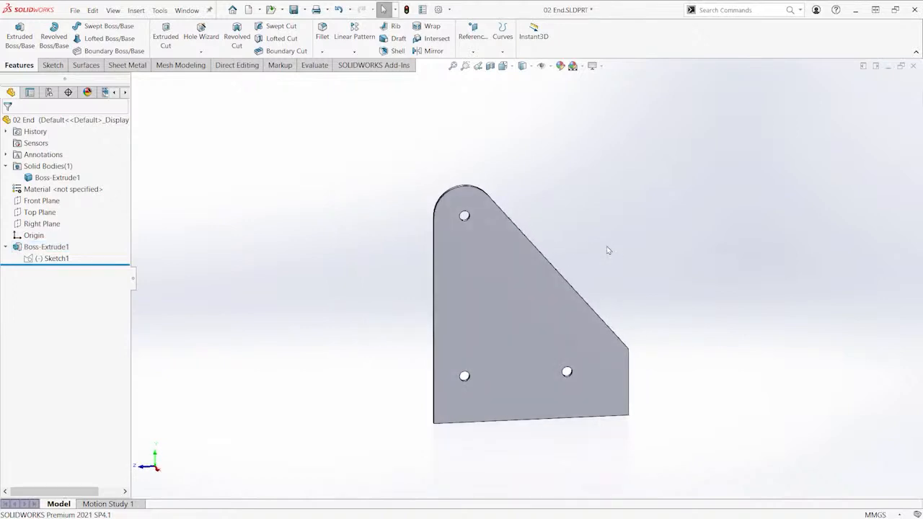
{"action": "key", "text": "ctrl+7"}
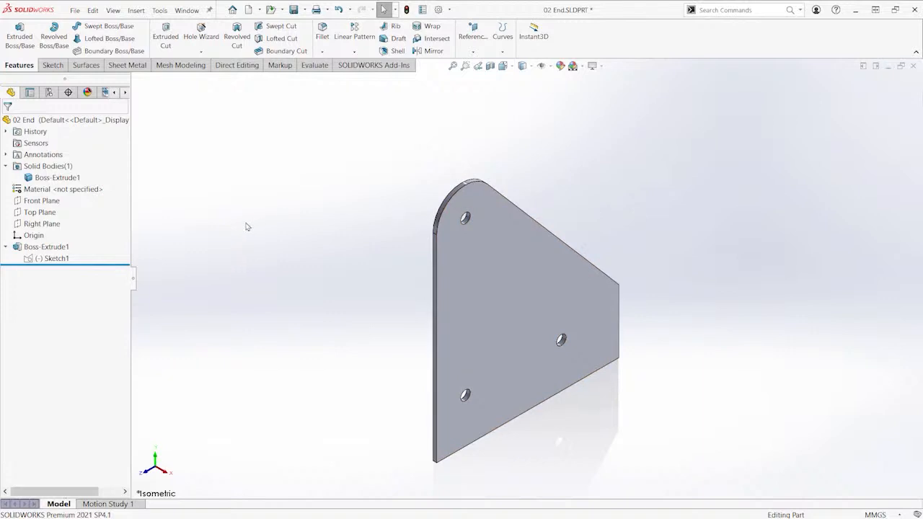
{"action": "left_click", "coordinate": [32, 261]}
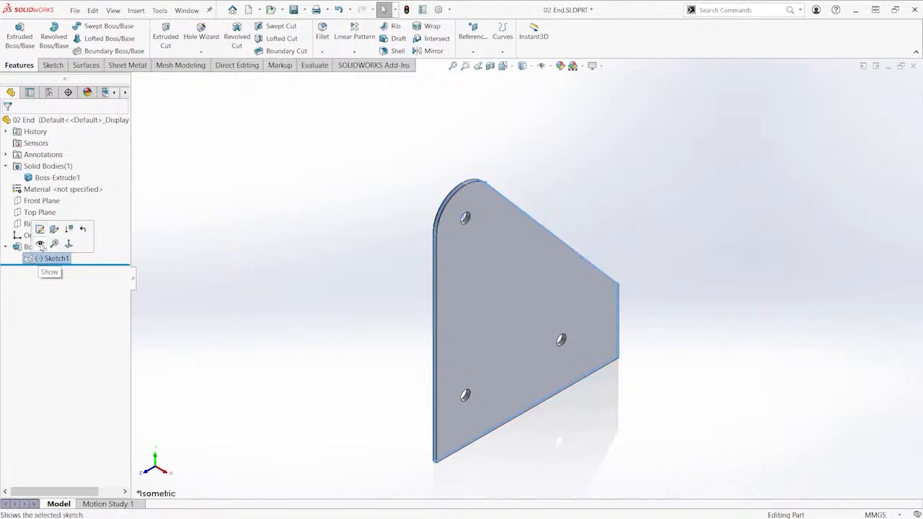
{"action": "left_click", "coordinate": [40, 245]}
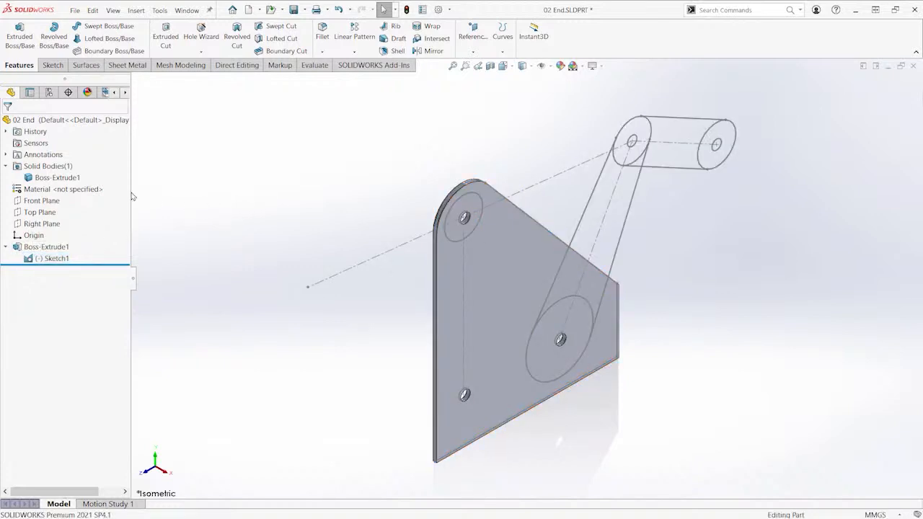
{"action": "left_click", "coordinate": [44, 180]}
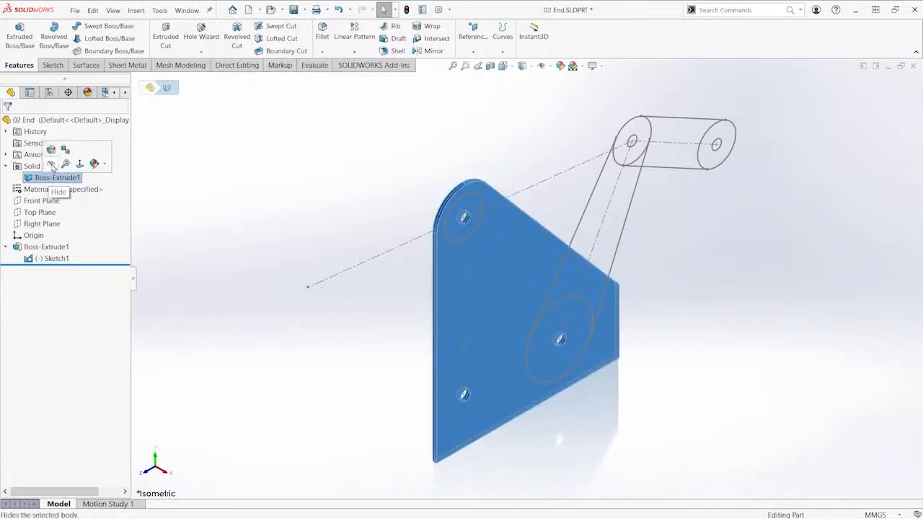
{"action": "left_click", "coordinate": [51, 166]}
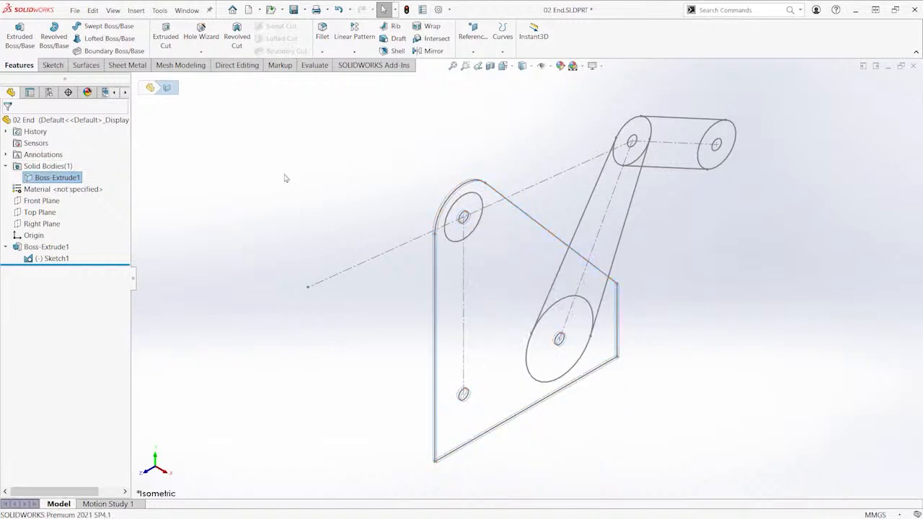
{"action": "middle_click_drag", "start_coordinate": [451, 166], "coordinate": [403, 183], "text": "ctrl"}
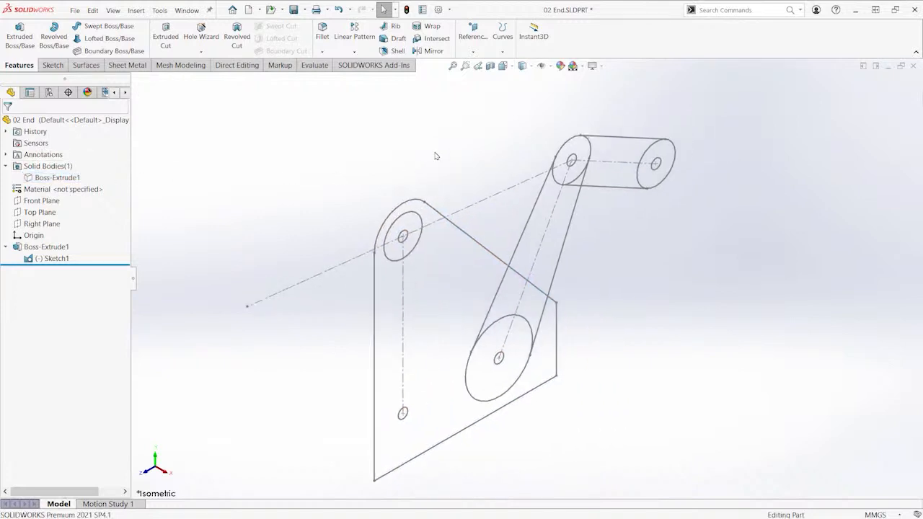
Start an Extruded Boss from the shown sketch, with Thin Feature off and the link's edge line removed from the selected contours
{"action": "left_click", "coordinate": [435, 156]}
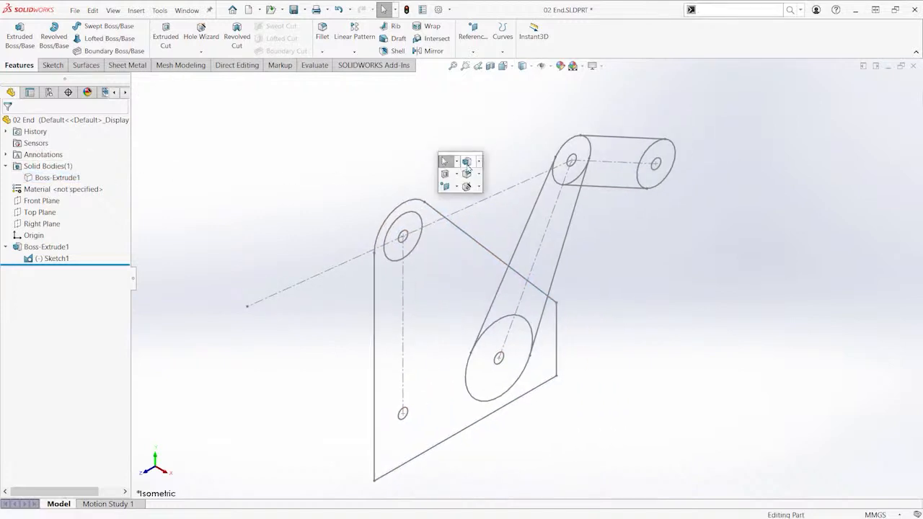
{"action": "left_click", "coordinate": [467, 163]}
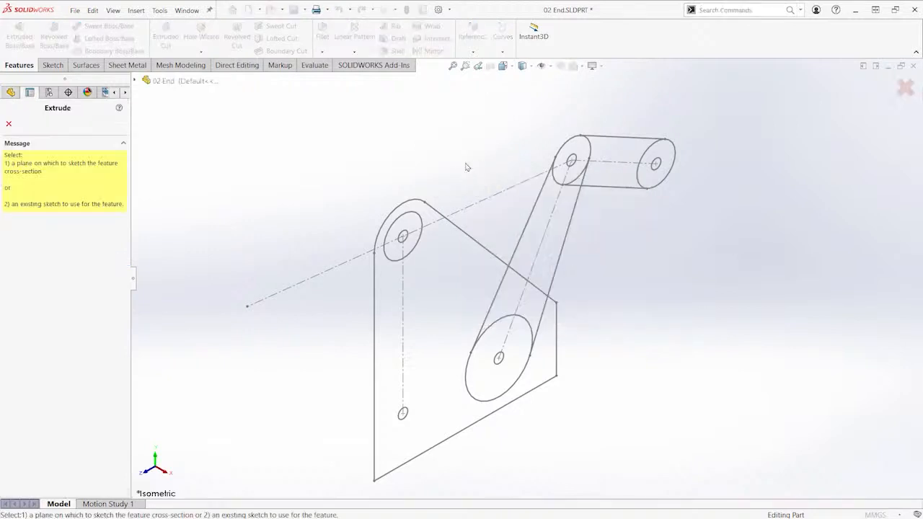
{"action": "left_click", "coordinate": [529, 228]}
{"action": "middle_click_drag", "start_coordinate": [634, 260], "coordinate": [630, 230], "text": "shift"}
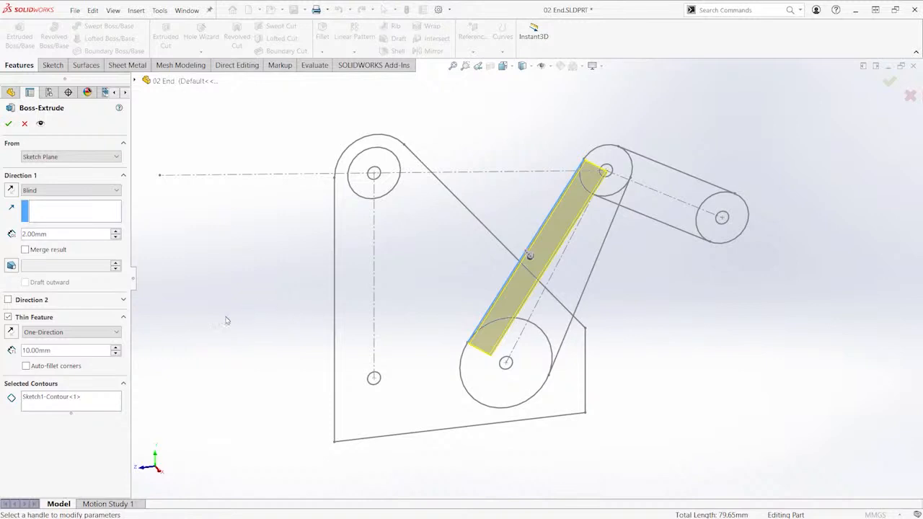
{"action": "left_click", "coordinate": [8, 318]}
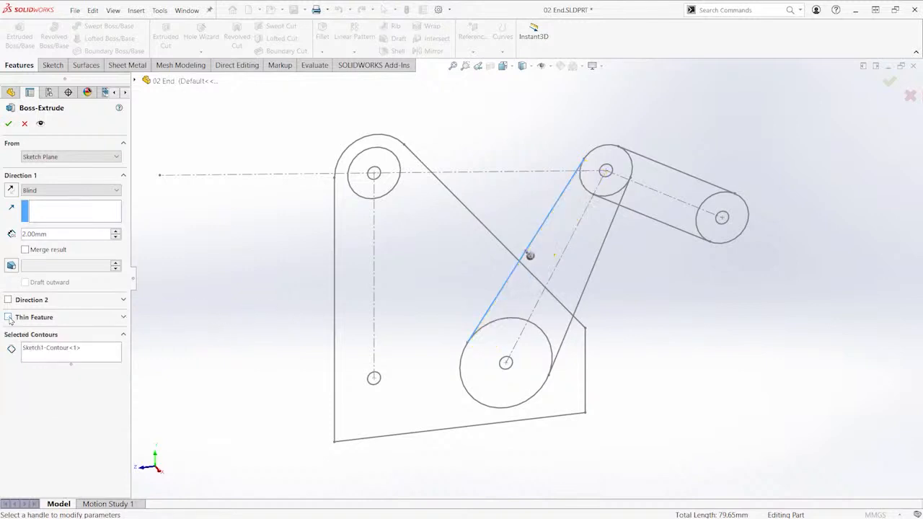
{"action": "left_click", "coordinate": [67, 353]}
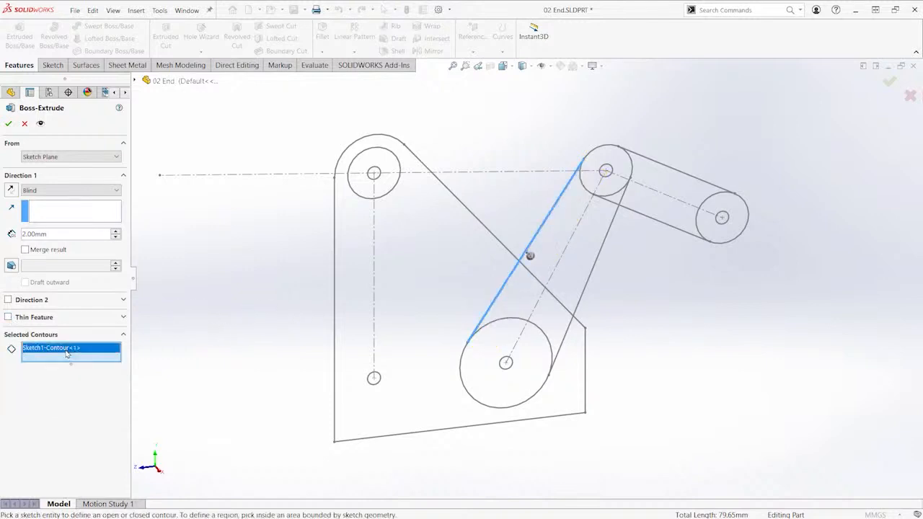
{"action": "right_click", "coordinate": [67, 353]}
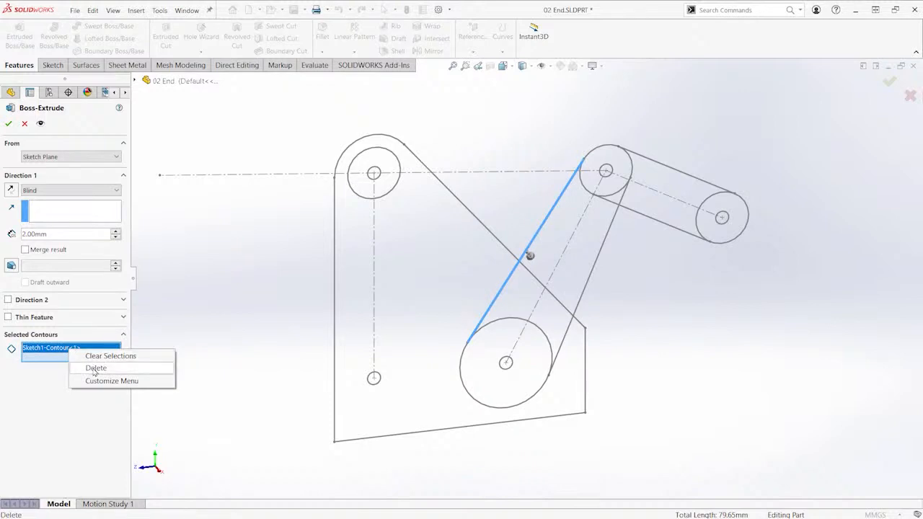
{"action": "left_click", "coordinate": [95, 369]}
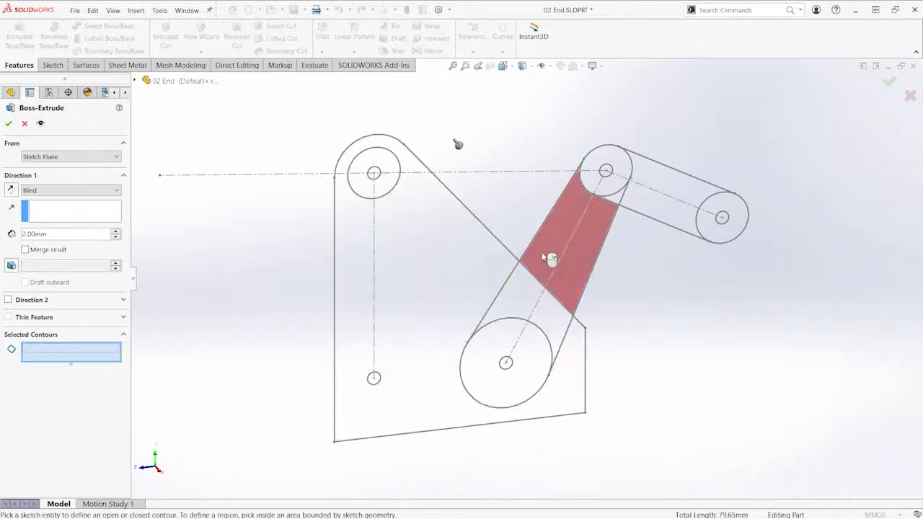
Select the seven sketch regions forming the L-shaped link as the extrusion's contours, leaving out its three small hole circles
{"action": "left_click", "coordinate": [548, 258]}
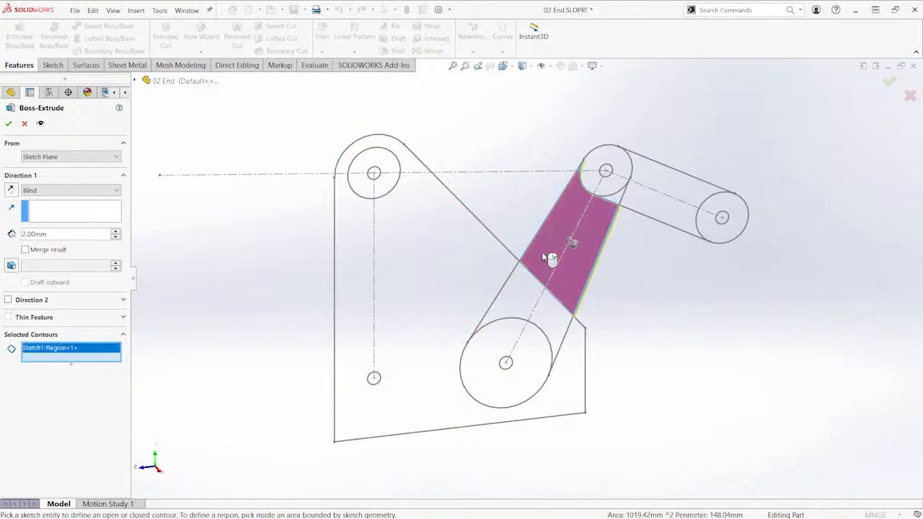
{"action": "left_click", "coordinate": [525, 298]}
{"action": "left_click", "coordinate": [499, 347]}
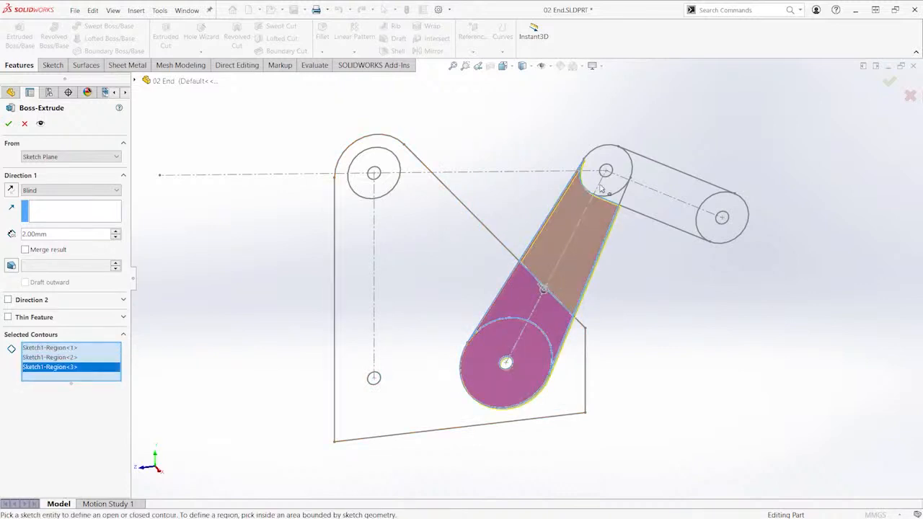
{"action": "scroll", "coordinate": [618, 186], "scroll_direction": "down", "scroll_amount": 3}
{"action": "left_click", "coordinate": [599, 209]}
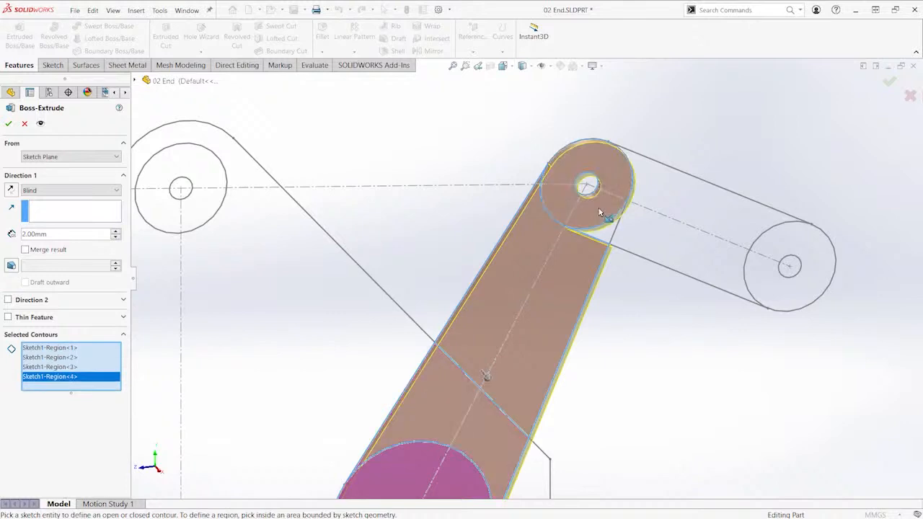
{"action": "left_click", "coordinate": [605, 240]}
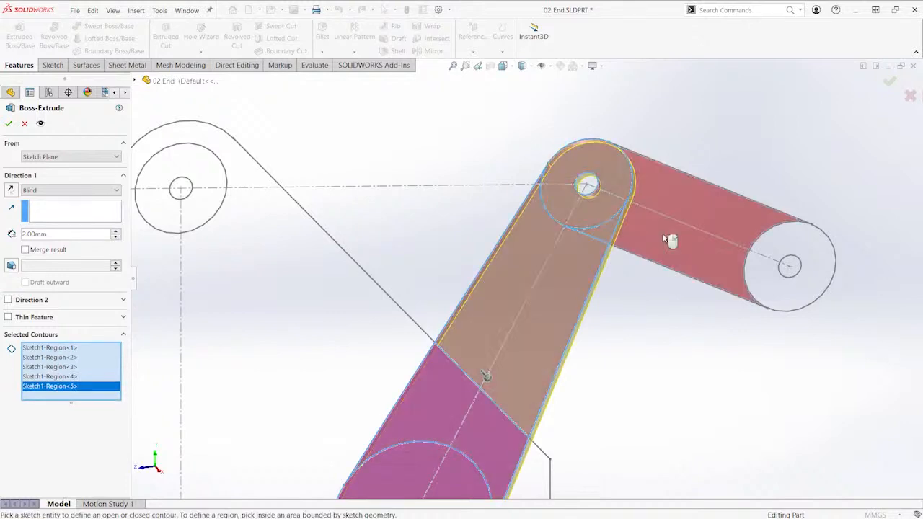
{"action": "left_click", "coordinate": [730, 237]}
{"action": "left_click", "coordinate": [797, 246]}
{"action": "scroll", "coordinate": [721, 206], "scroll_direction": "up", "scroll_amount": 5}
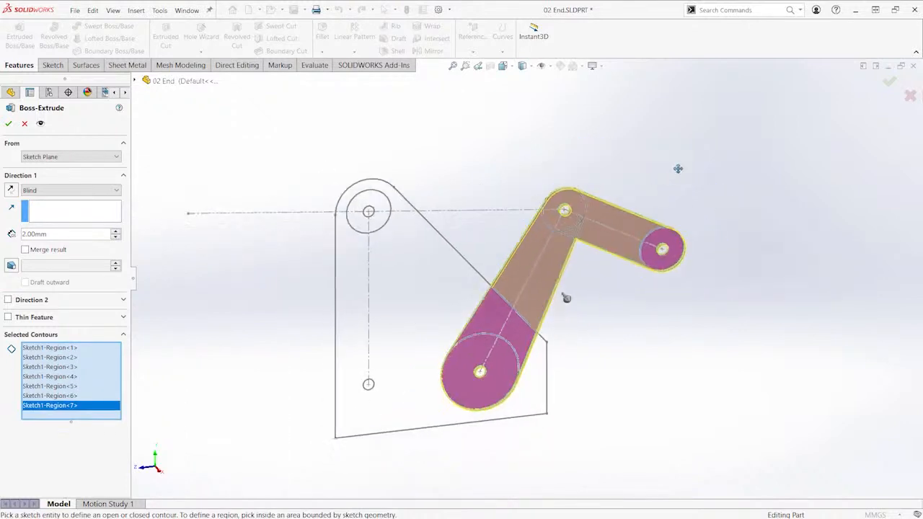
Set the link's extrusion to Mid Plane with a 2 mm depth, keep Merge result off and complete it as a separate body
{"action": "left_click", "coordinate": [72, 191]}
{"action": "left_click", "coordinate": [61, 257]}
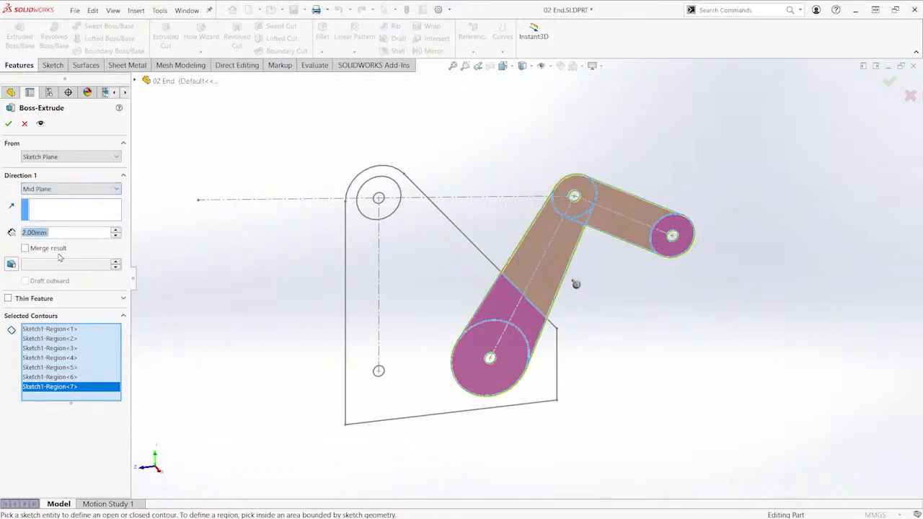
{"action": "right_click", "coordinate": [240, 256]}
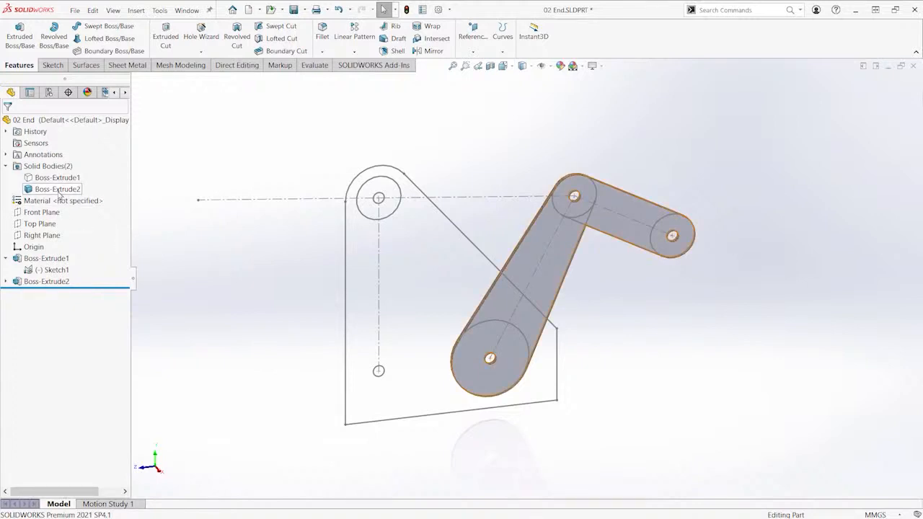
{"action": "left_click", "coordinate": [58, 189]}
{"action": "left_click", "coordinate": [277, 252]}
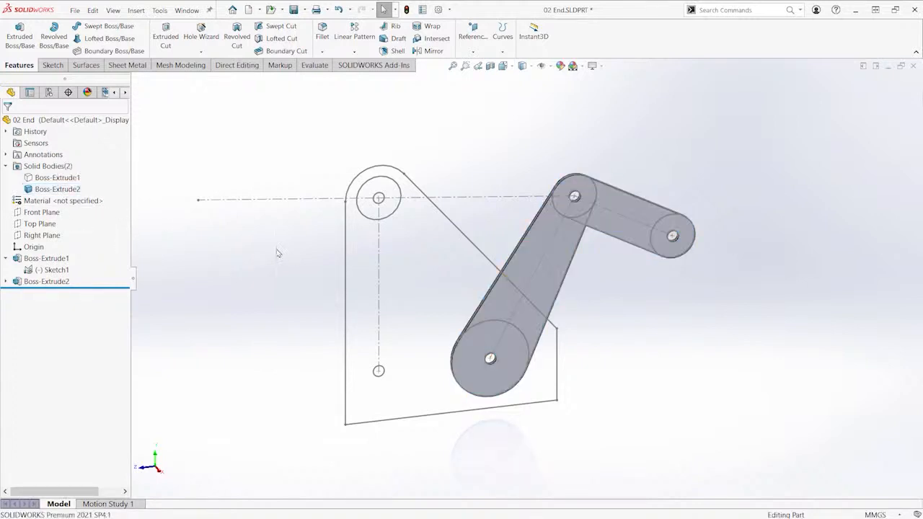
Edit the shared sketch to convert the rod's construction centerline into a regular line, and exit the sketch
{"action": "key", "text": "ctrl+7"}
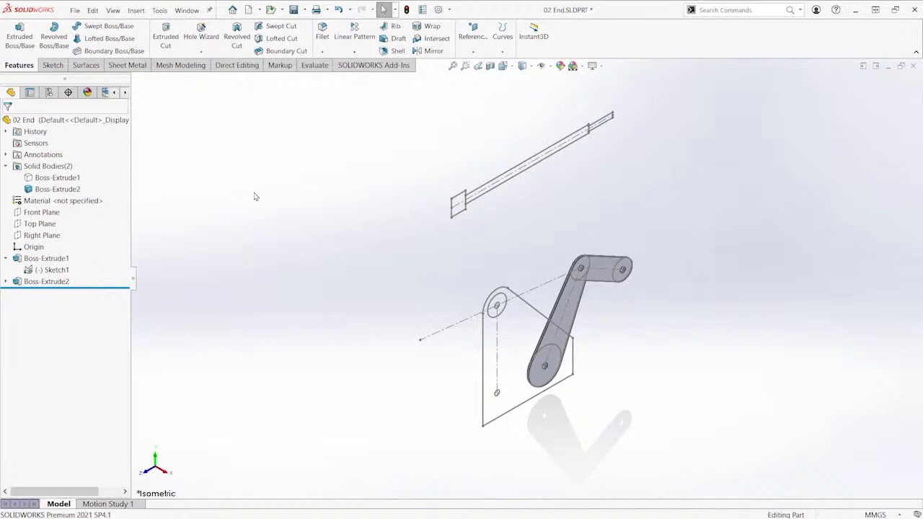
{"action": "scroll", "coordinate": [558, 189], "scroll_direction": "down", "scroll_amount": 5}
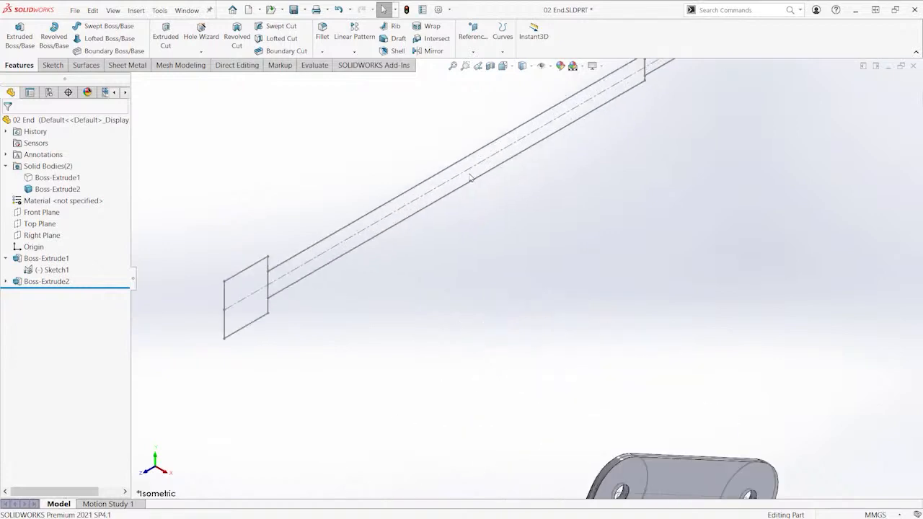
{"action": "scroll", "coordinate": [529, 200], "scroll_direction": "up", "scroll_amount": 2}
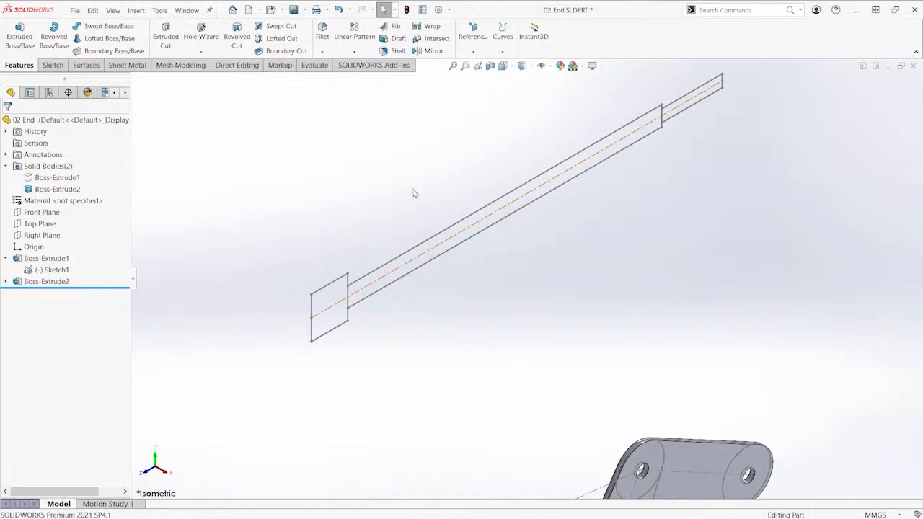
{"action": "left_click", "coordinate": [54, 269]}
{"action": "left_click", "coordinate": [43, 242]}
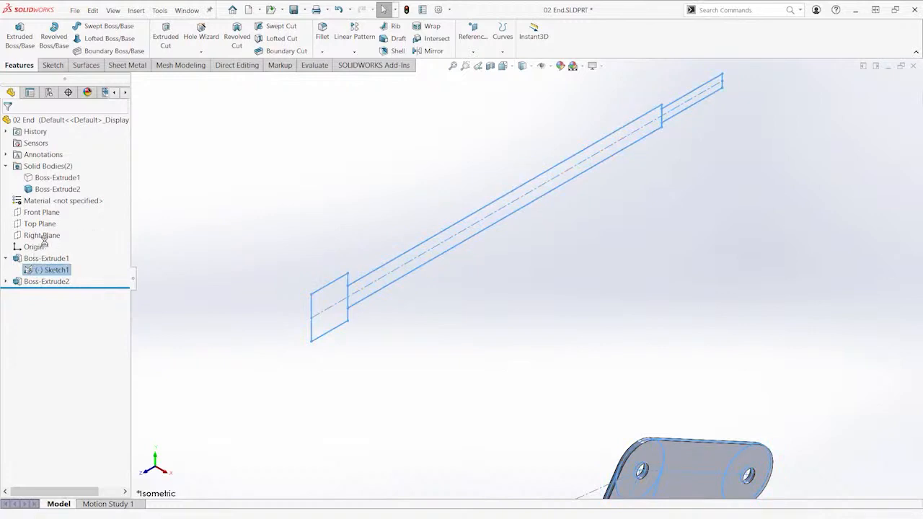
{"action": "scroll", "coordinate": [493, 139], "scroll_direction": "down", "scroll_amount": 5}
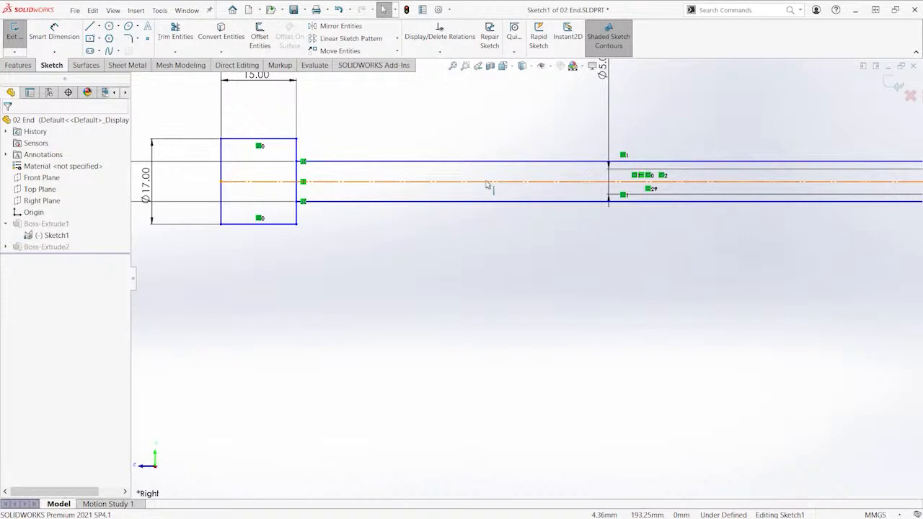
{"action": "left_click", "coordinate": [488, 187]}
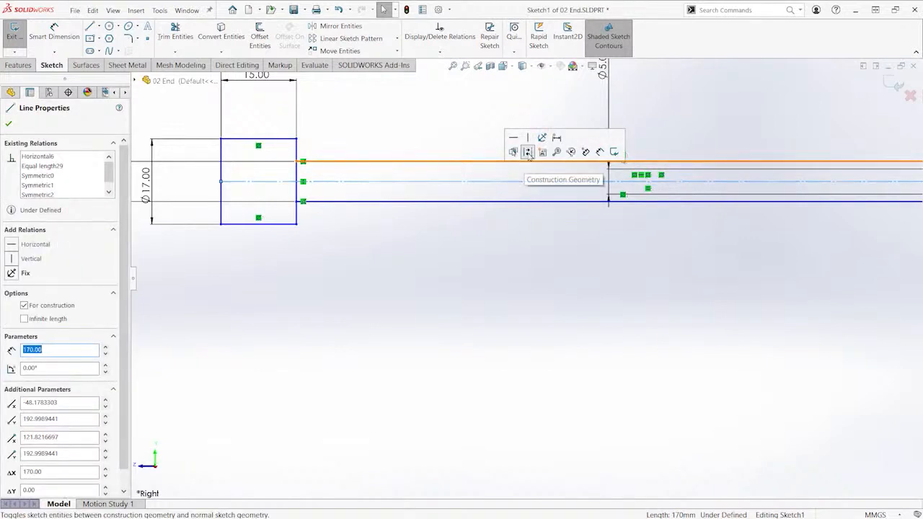
{"action": "left_click", "coordinate": [529, 153]}
{"action": "left_click", "coordinate": [447, 303]}
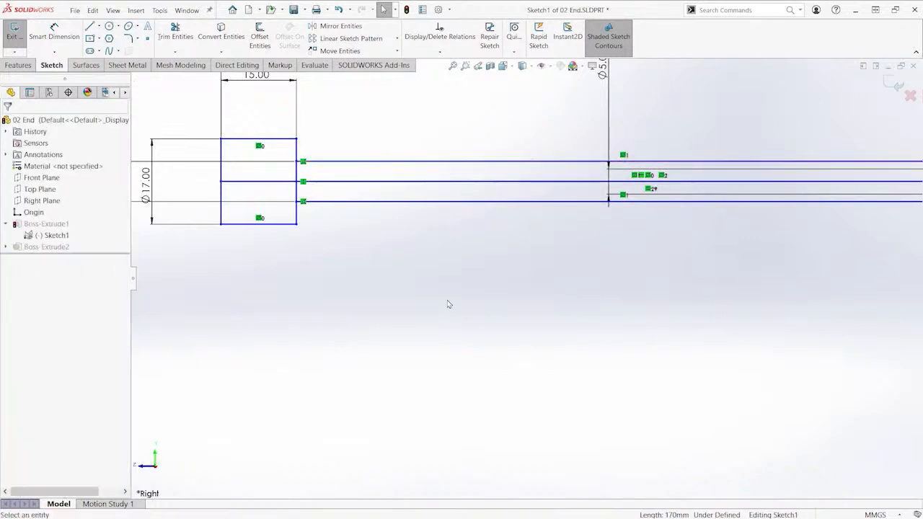
{"action": "scroll", "coordinate": [451, 267], "scroll_direction": "up", "scroll_amount": 4}
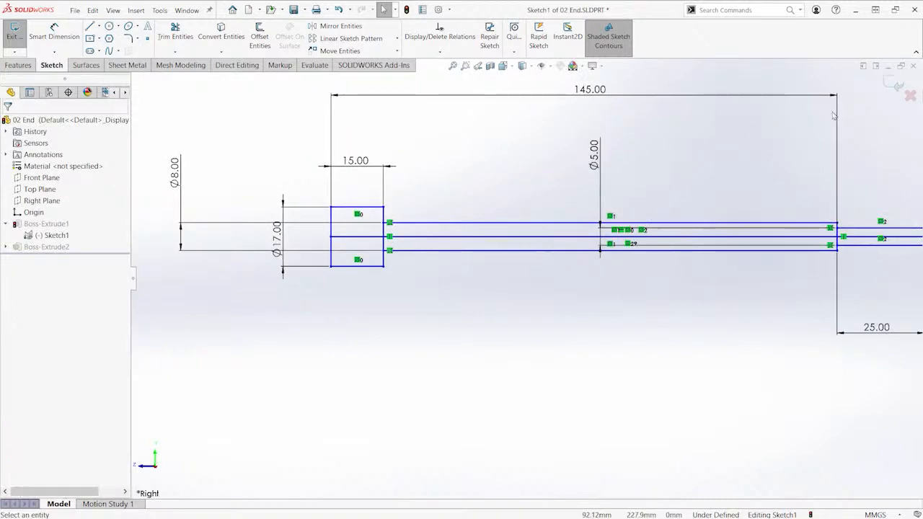
{"action": "left_click", "coordinate": [894, 85]}
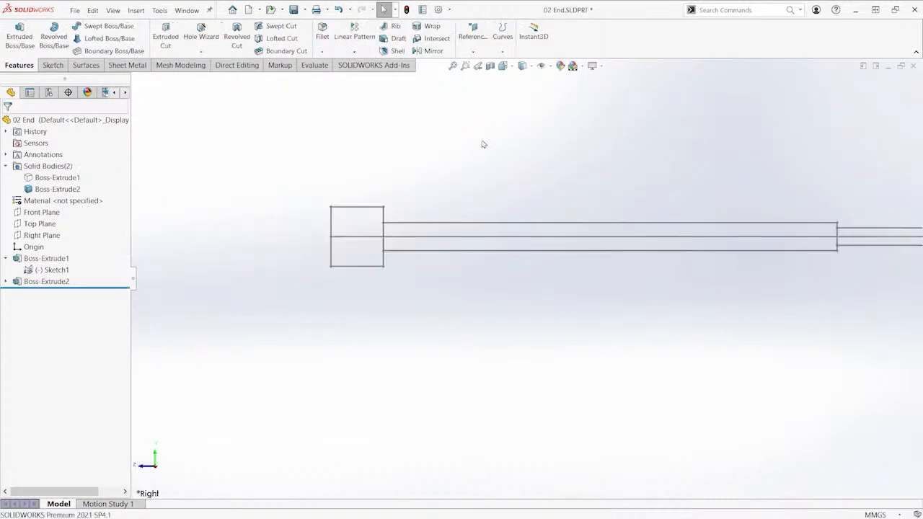
Revolve the upper-half regions of the rod's head, shaft and thin tip 360° about the rod's center line
{"action": "left_click", "coordinate": [54, 36]}
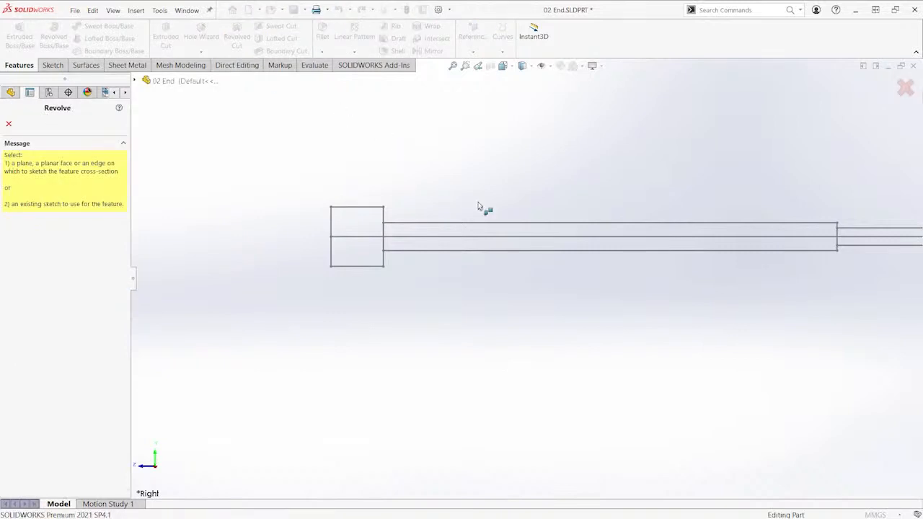
{"action": "left_click", "coordinate": [480, 236]}
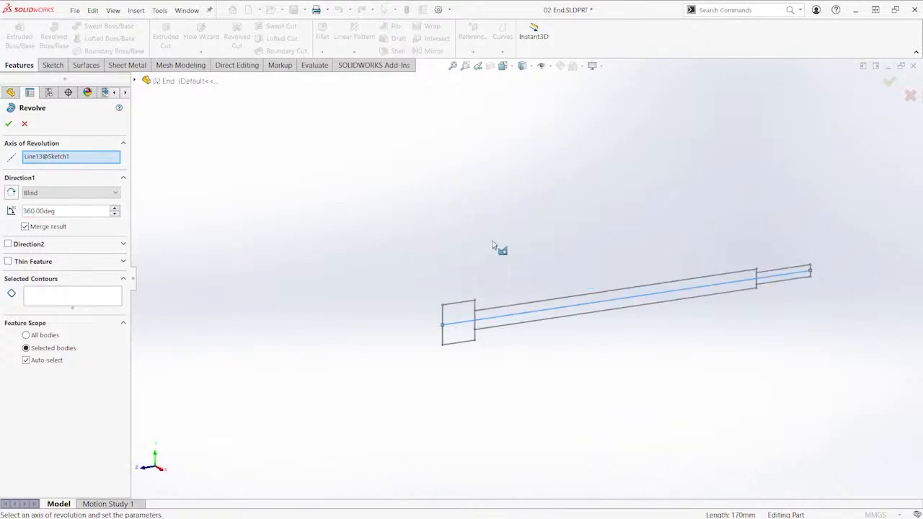
{"action": "left_click", "coordinate": [91, 298]}
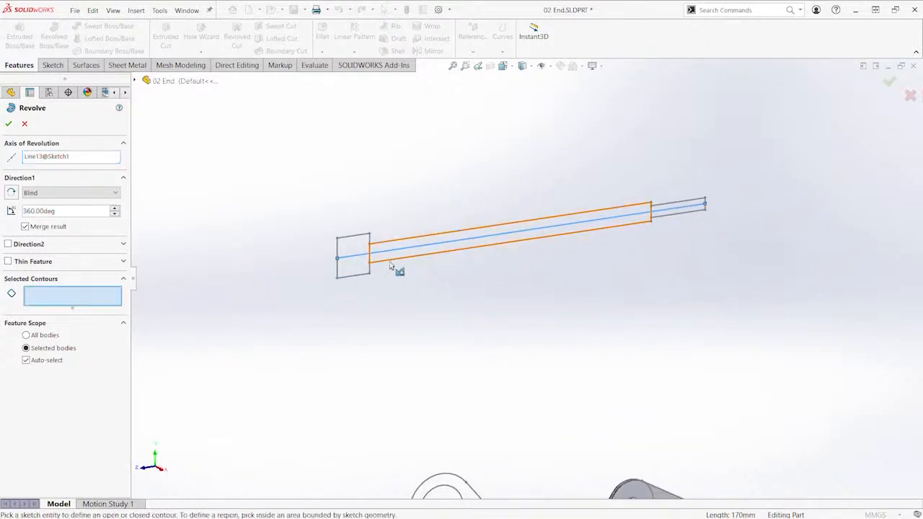
{"action": "scroll", "coordinate": [389, 263], "scroll_direction": "down", "scroll_amount": 4}
{"action": "left_click", "coordinate": [348, 222]}
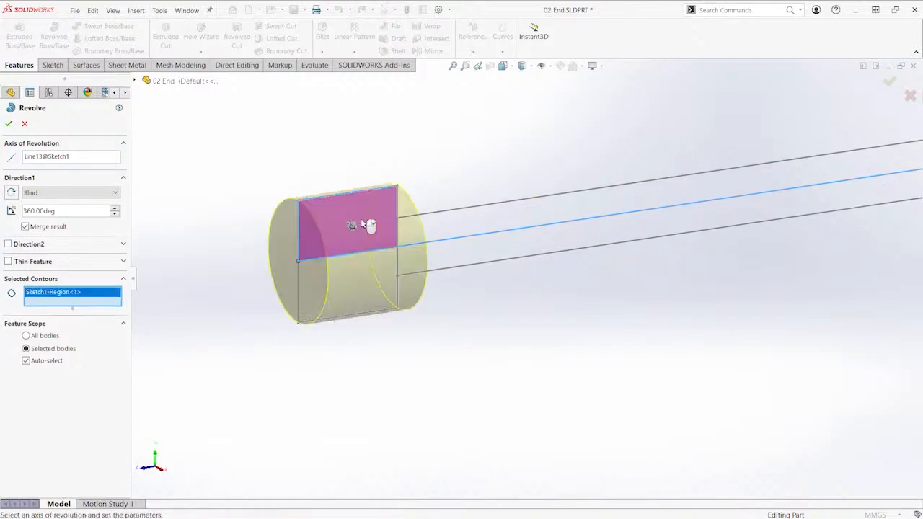
{"action": "left_click", "coordinate": [457, 228]}
{"action": "scroll", "coordinate": [547, 171], "scroll_direction": "up", "scroll_amount": 3}
{"action": "middle_click_drag", "start_coordinate": [549, 170], "coordinate": [269, 195], "text": "ctrl"}
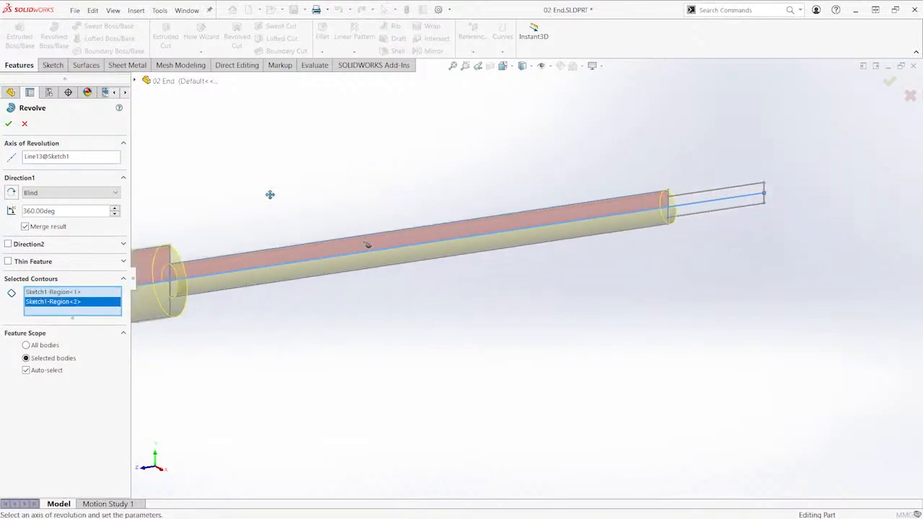
{"action": "left_click", "coordinate": [685, 202]}
{"action": "scroll", "coordinate": [536, 184], "scroll_direction": "up", "scroll_amount": 2}
{"action": "middle_click_drag", "start_coordinate": [488, 163], "coordinate": [566, 159], "text": "ctrl"}
{"action": "scroll", "coordinate": [548, 156], "scroll_direction": "up", "scroll_amount": 1}
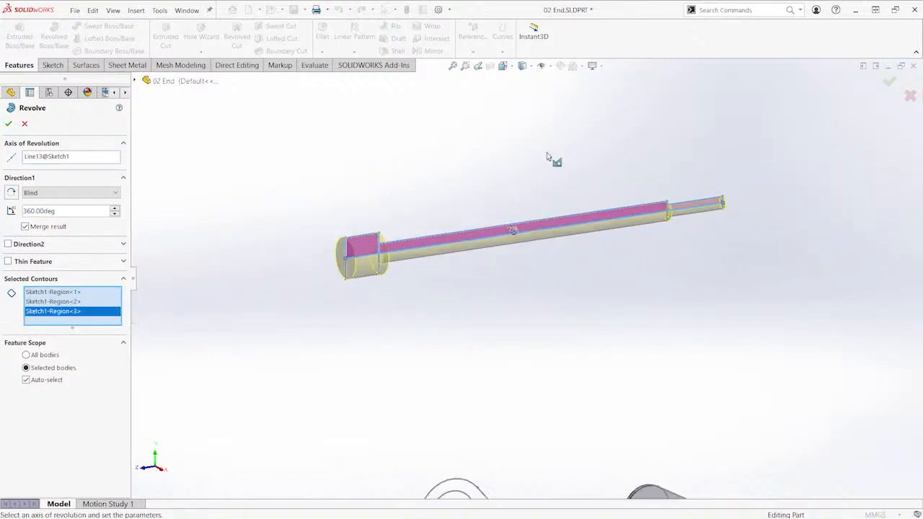
{"action": "scroll", "coordinate": [549, 158], "scroll_direction": "down", "scroll_amount": 1}
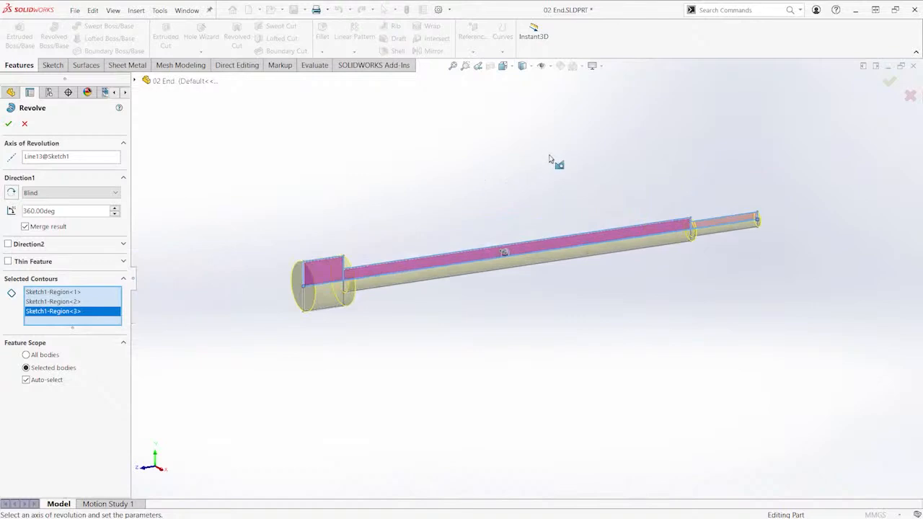
{"action": "left_click", "coordinate": [888, 83]}
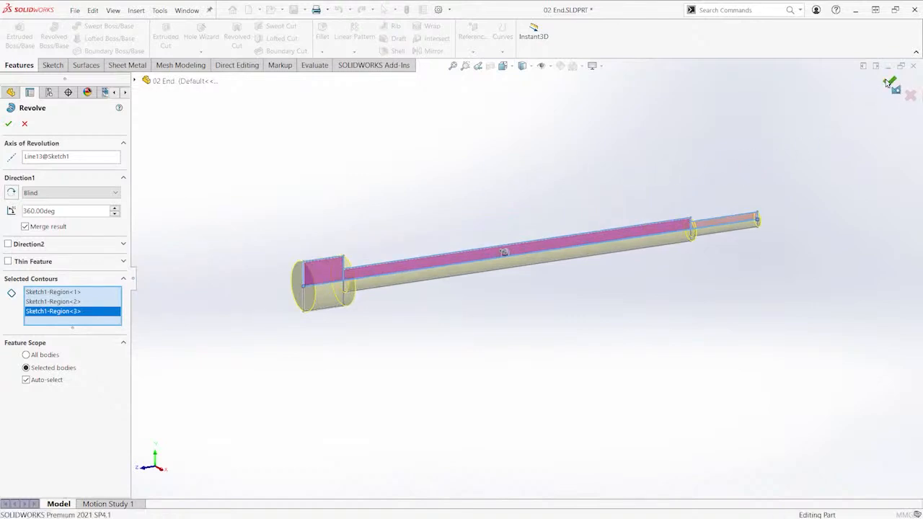
Show the hidden plate body alongside the link and the rod
{"action": "scroll", "coordinate": [465, 184], "scroll_direction": "up", "scroll_amount": 2}
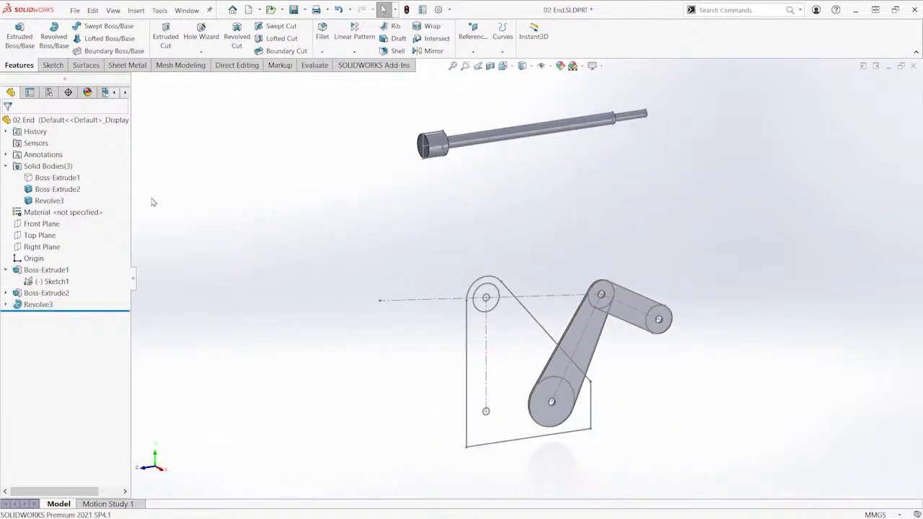
{"action": "left_click", "coordinate": [52, 180]}
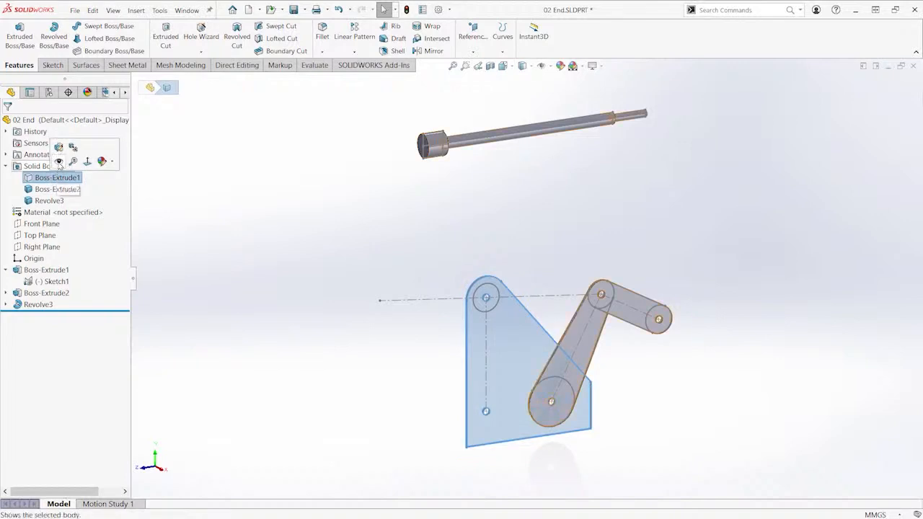
{"action": "left_click", "coordinate": [453, 225]}
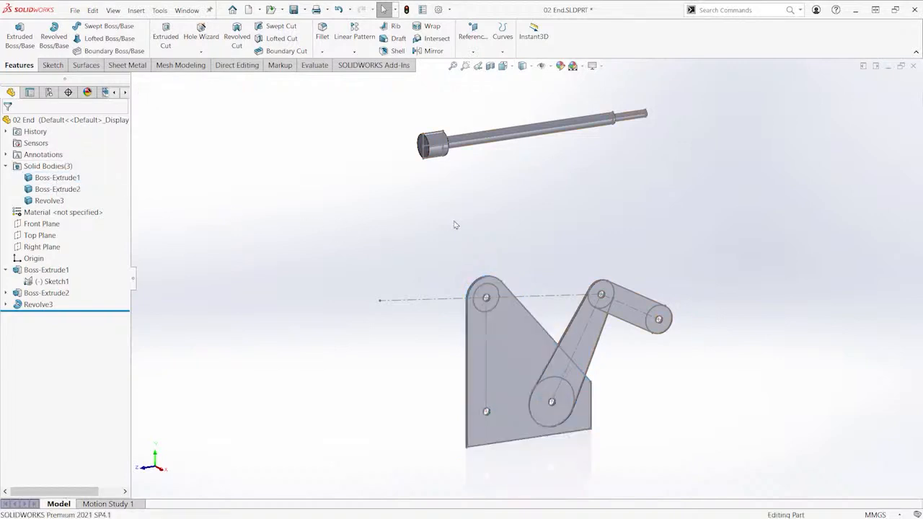
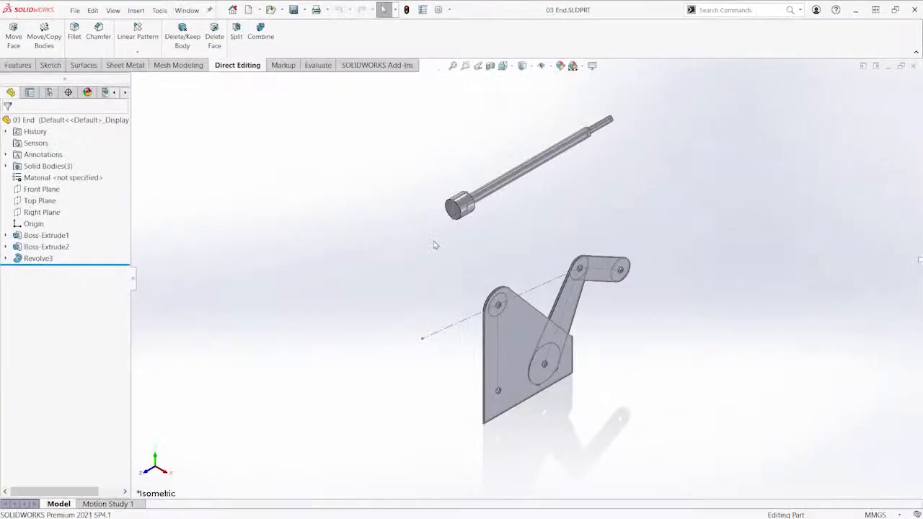
Hide the plate, link and rod bodies so only the shared sketch is left on display
{"action": "scroll", "coordinate": [459, 306], "scroll_direction": "down", "scroll_amount": 10}
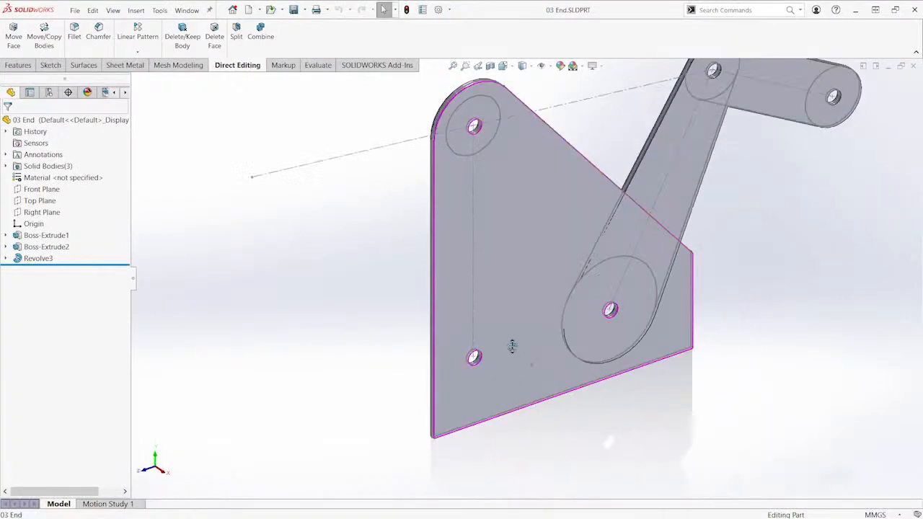
{"action": "scroll", "coordinate": [469, 346], "scroll_direction": "up", "scroll_amount": 8}
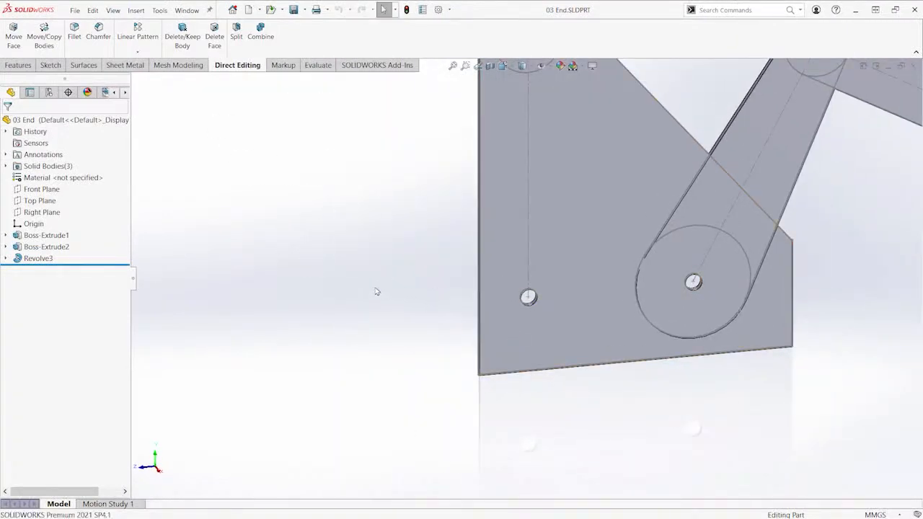
{"action": "left_click", "coordinate": [6, 167]}
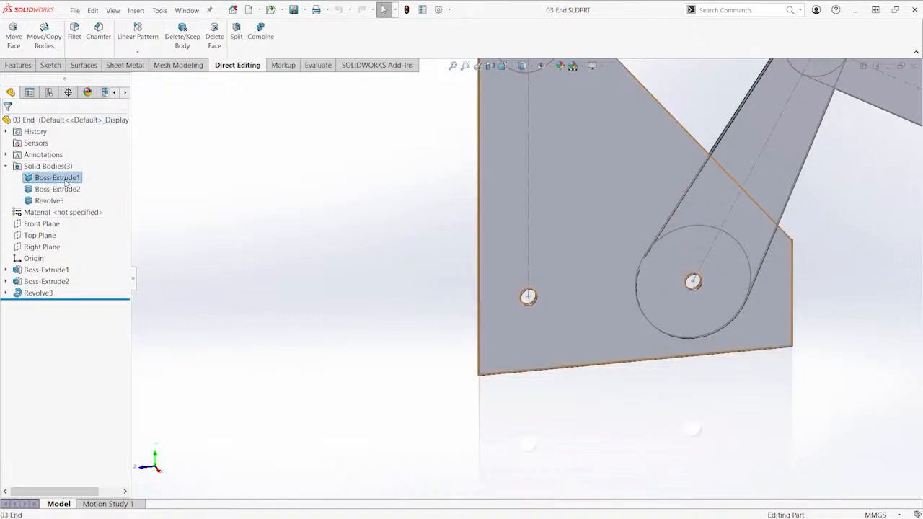
{"action": "left_click", "coordinate": [56, 178]}
{"action": "left_click", "coordinate": [52, 201], "text": "shift"}
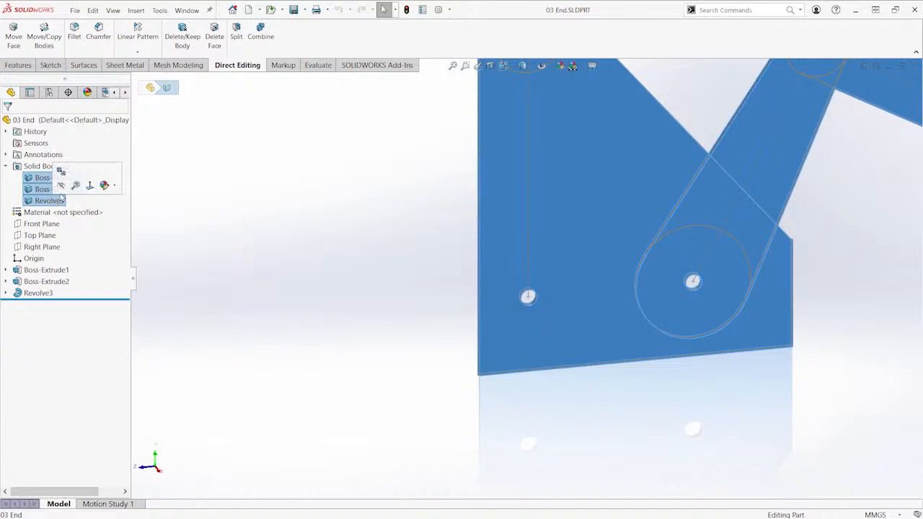
{"action": "left_click", "coordinate": [61, 187]}
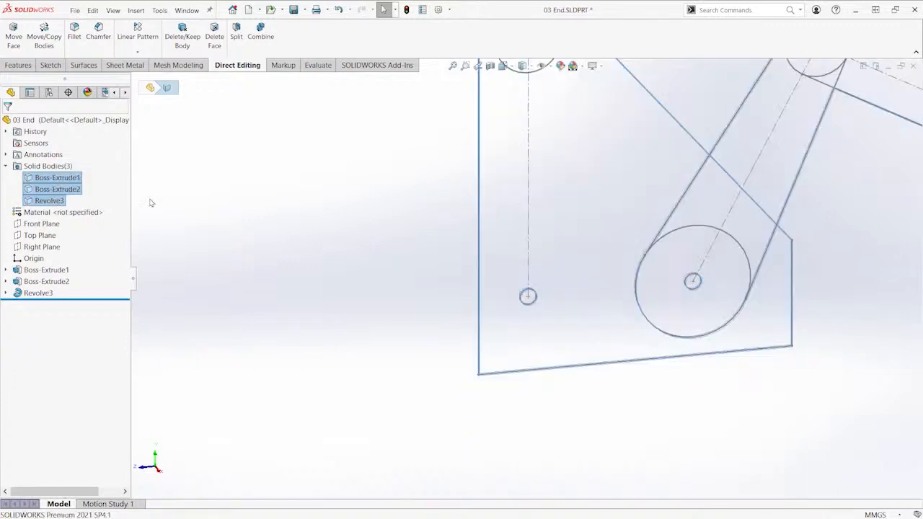
Start an Extruded Boss/Base feature for further geometry from the visible plate and link sketch
{"action": "scroll", "coordinate": [370, 219], "scroll_direction": "up", "scroll_amount": 1}
{"action": "mouse_move", "coordinate": [349, 213]}
{"action": "middle_mouse_down", "text": "ctrl"}
{"action": "mouse_move", "coordinate": [321, 237]}
{"action": "mouse_move", "coordinate": [289, 243]}
{"action": "middle_mouse_up", "text": "ctrl"}
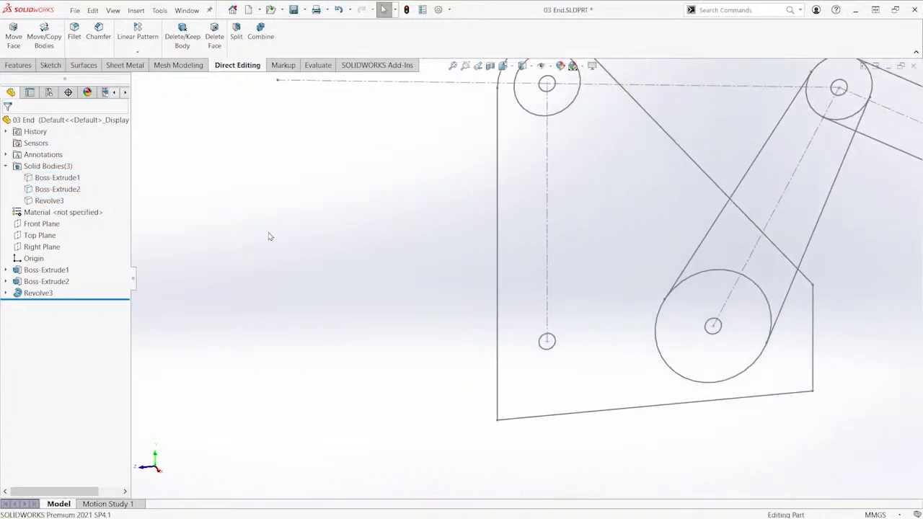
{"action": "key", "text": "s"}
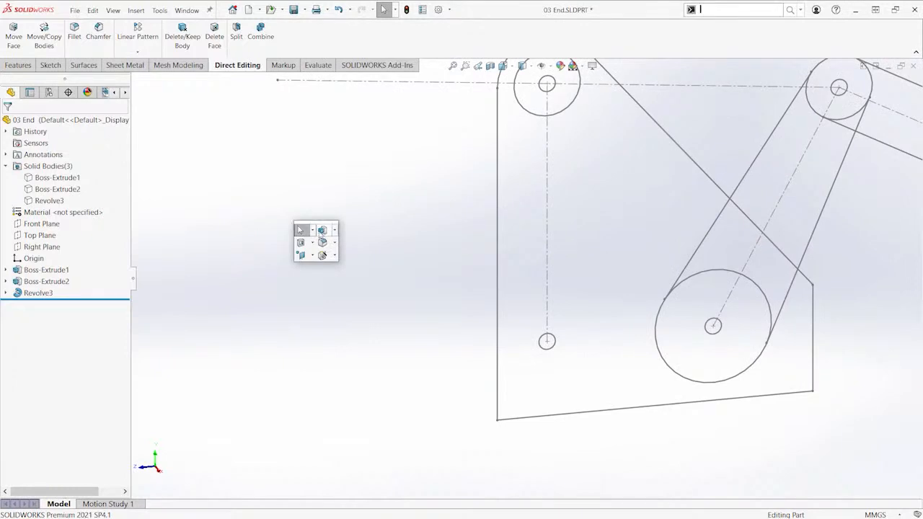
{"action": "left_click", "coordinate": [323, 232]}
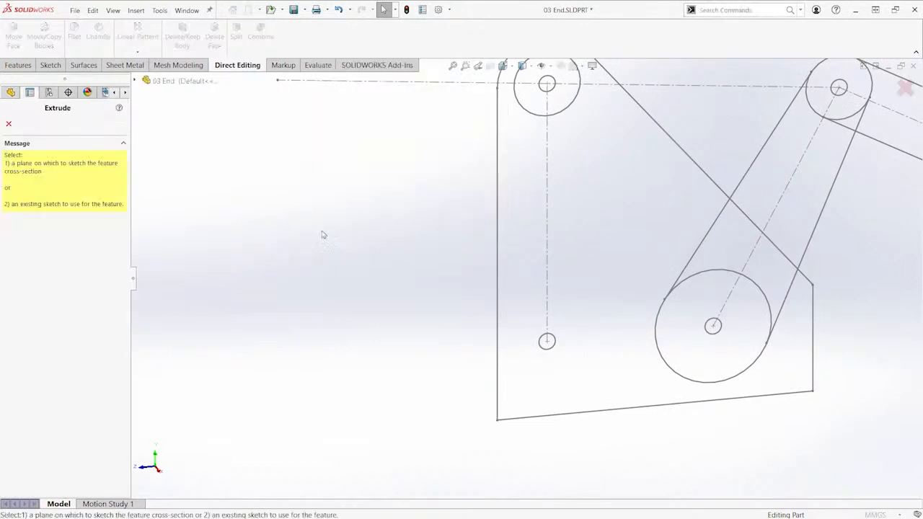
{"action": "scroll", "coordinate": [321, 232], "scroll_direction": "down", "scroll_amount": 2}
{"action": "middle_click_drag", "start_coordinate": [693, 370], "coordinate": [588, 306], "text": "ctrl"}
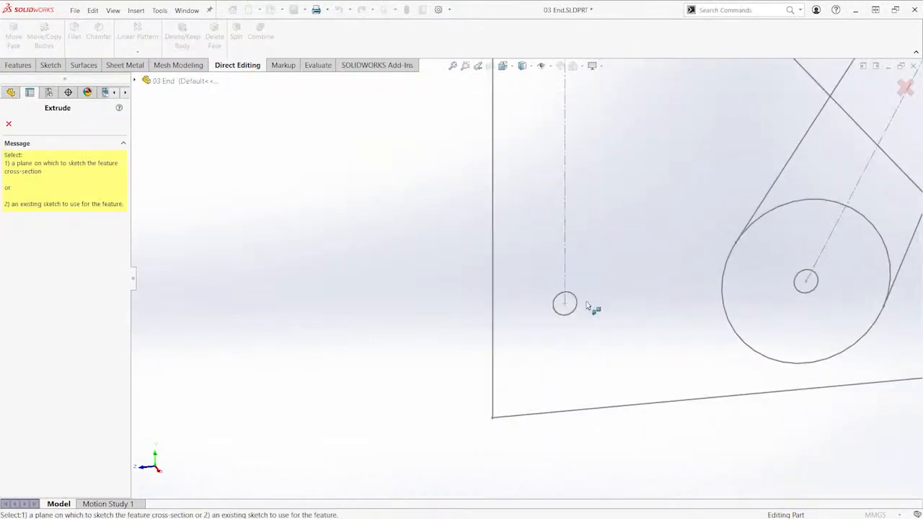
Extrude the 5 mm circle at the origin 30 mm with the Mid Plane end condition as a separate body
{"action": "left_click", "coordinate": [578, 309]}
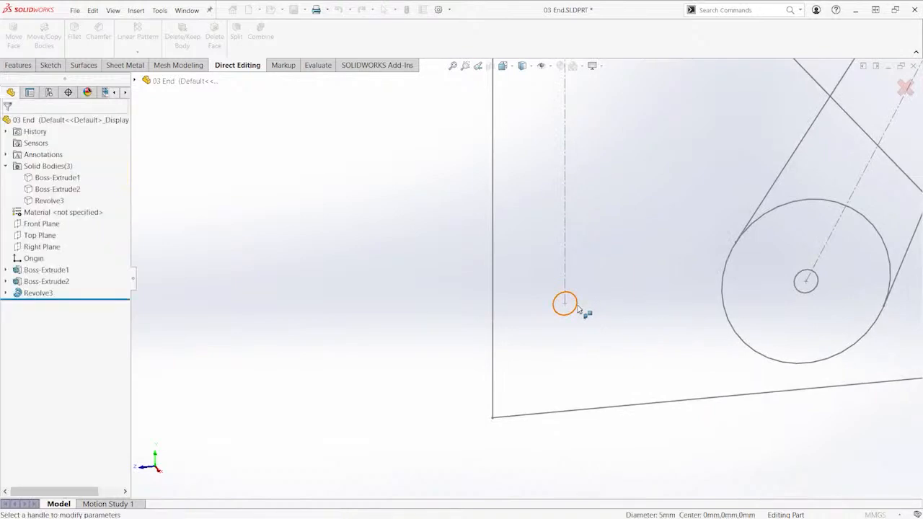
{"action": "mouse_move", "coordinate": [534, 309]}
{"action": "middle_mouse_down"}
{"action": "mouse_move", "coordinate": [569, 301]}
{"action": "mouse_move", "coordinate": [537, 300]}
{"action": "middle_mouse_up"}
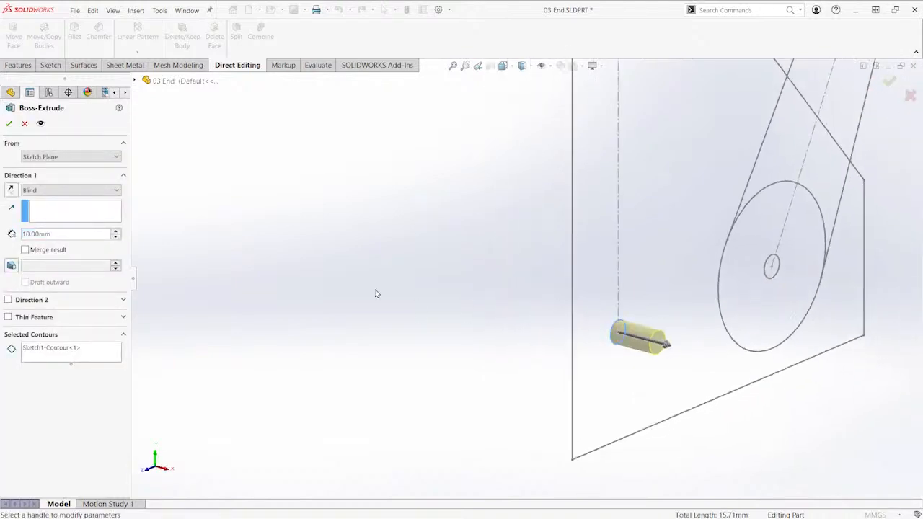
{"action": "left_click", "coordinate": [63, 191]}
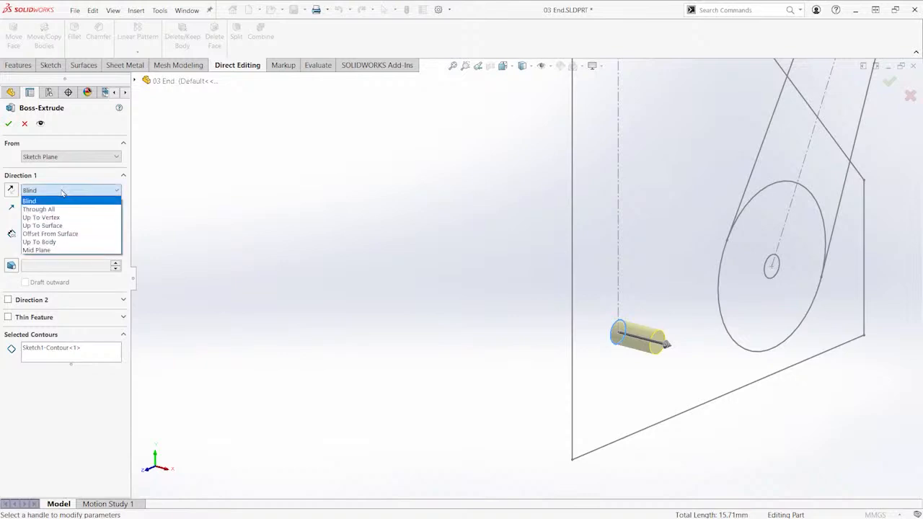
{"action": "left_click", "coordinate": [55, 250]}
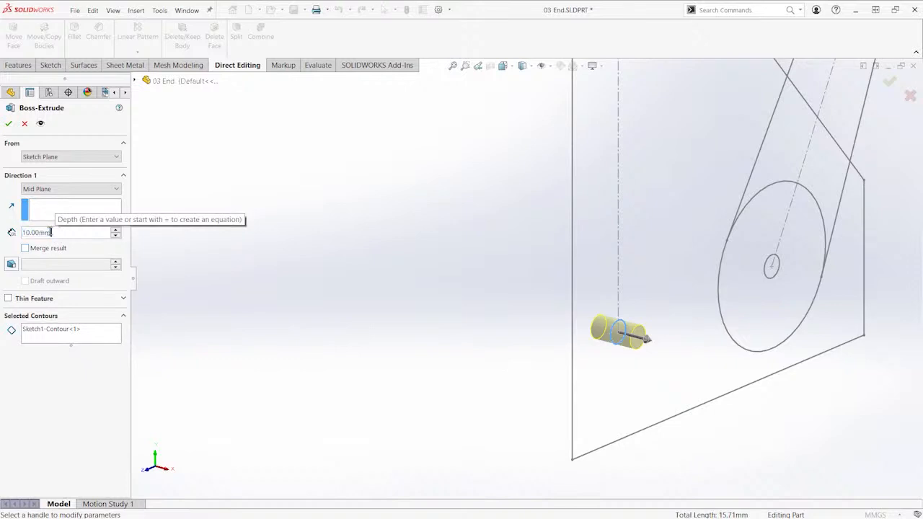
{"action": "type", "text": "30"}
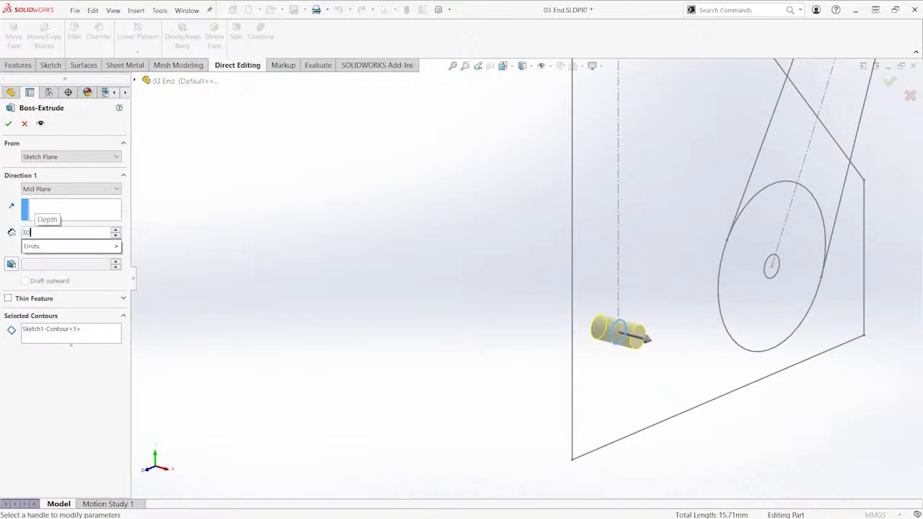
{"action": "key", "text": "Return"}
{"action": "middle_click_drag", "start_coordinate": [439, 266], "coordinate": [395, 256], "text": "ctrl"}
{"action": "key", "text": "Return"}
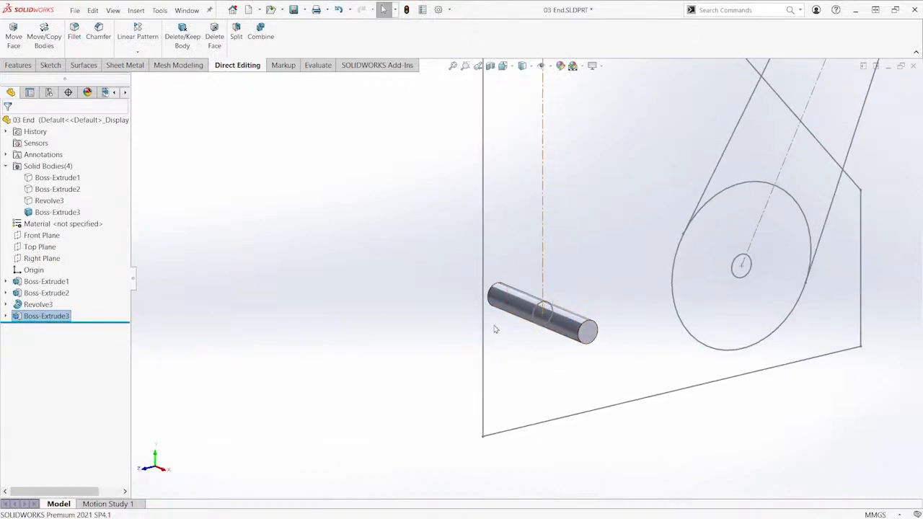
Edit Sketch1 under the first extrusion and draw a circle of about 5.3 mm radius centred on the origin
{"action": "middle_click_drag", "start_coordinate": [473, 331], "coordinate": [411, 339], "text": "ctrl"}
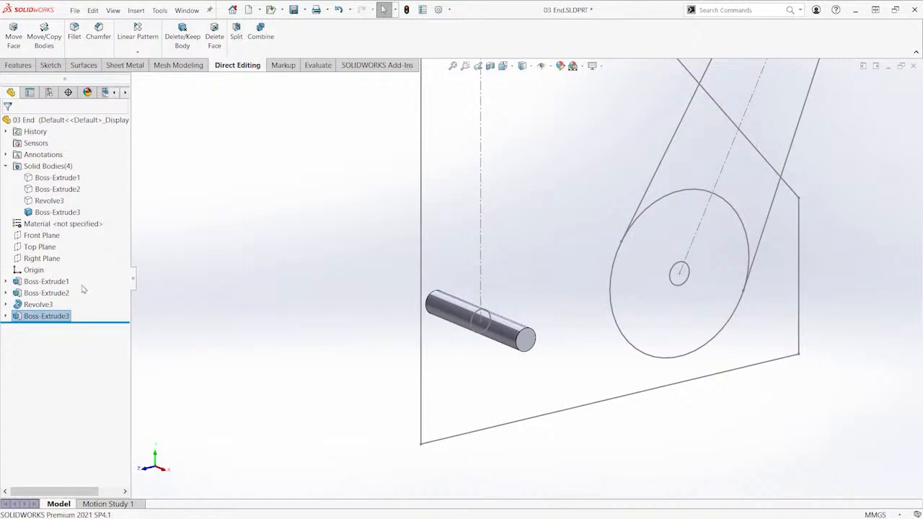
{"action": "left_click", "coordinate": [6, 282]}
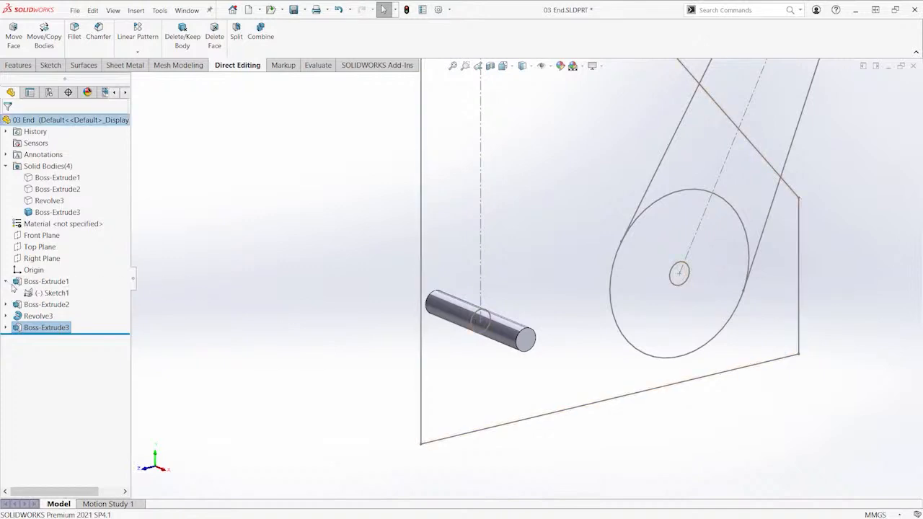
{"action": "left_click", "coordinate": [29, 296]}
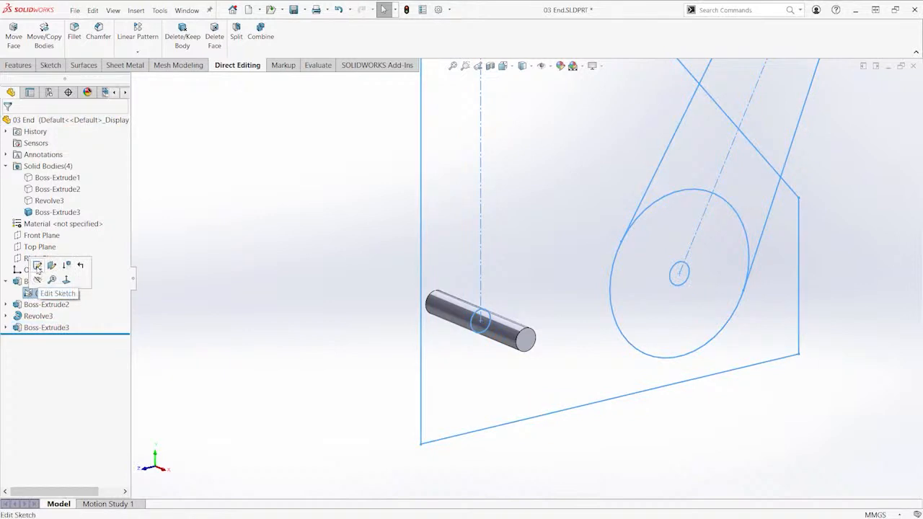
{"action": "left_click", "coordinate": [37, 268]}
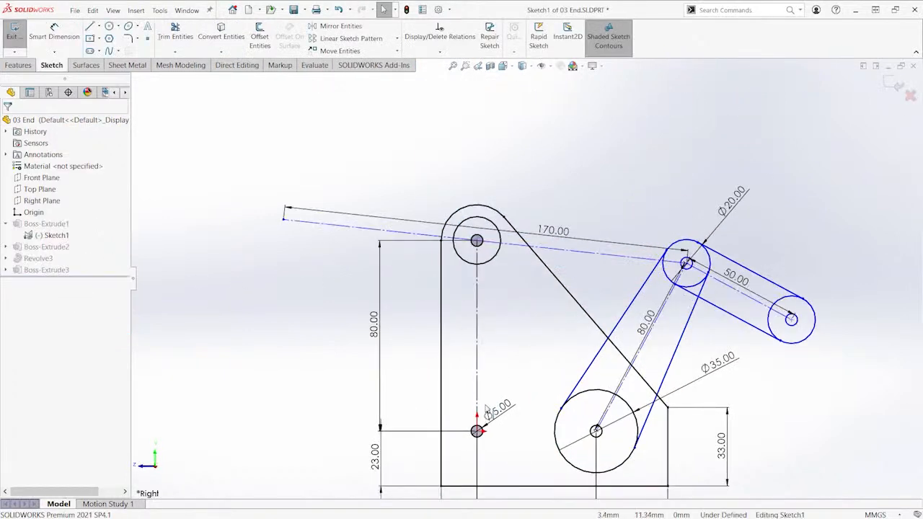
{"action": "scroll", "coordinate": [488, 433], "scroll_direction": "down", "scroll_amount": 9}
{"action": "middle_click_drag", "start_coordinate": [485, 427], "coordinate": [471, 373], "text": "ctrl"}
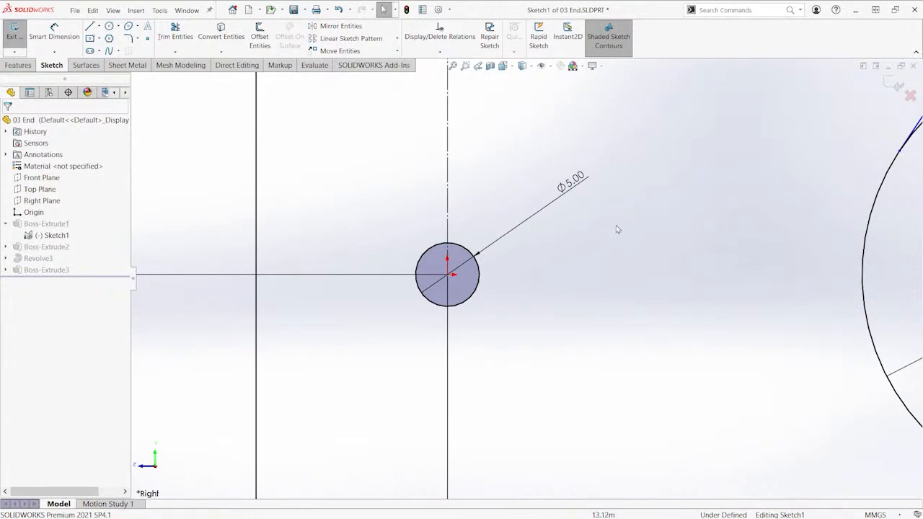
{"action": "right_click_drag", "start_coordinate": [611, 230], "coordinate": [666, 227]}
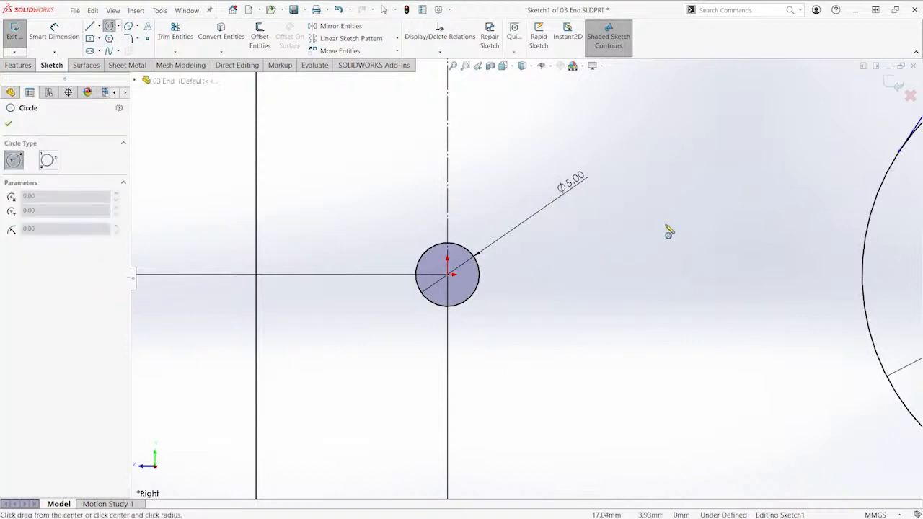
{"action": "left_click", "coordinate": [450, 277]}
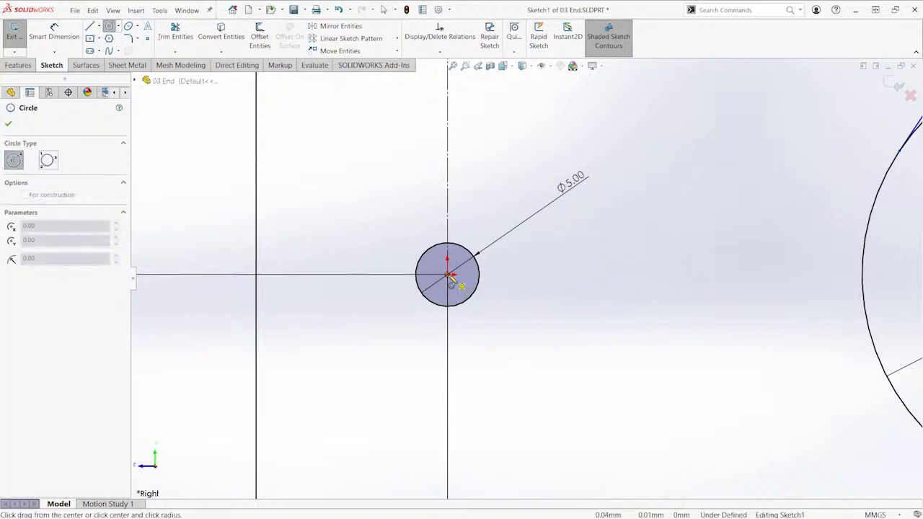
{"action": "left_click", "coordinate": [498, 322]}
Dimension the gap between the two concentric circles at the origin as 2 mm and exit the sketch
{"action": "key", "text": "s"}
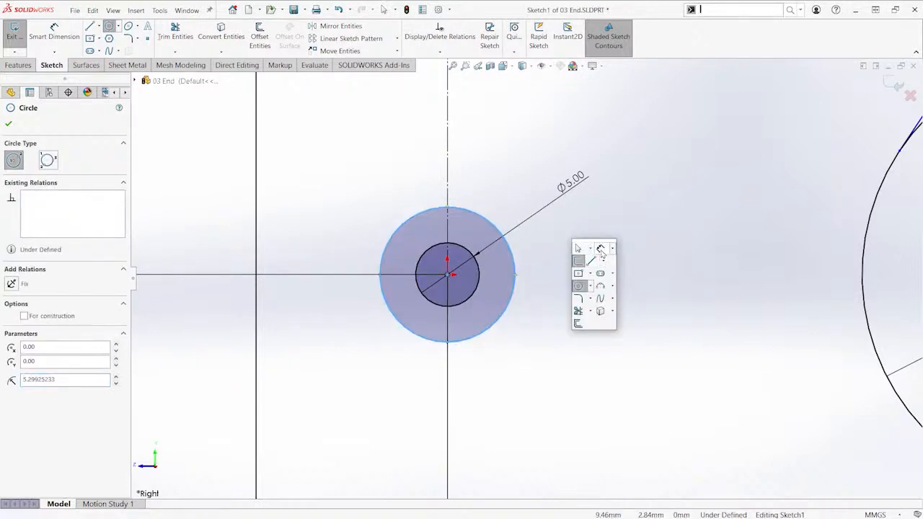
{"action": "left_click", "coordinate": [602, 251]}
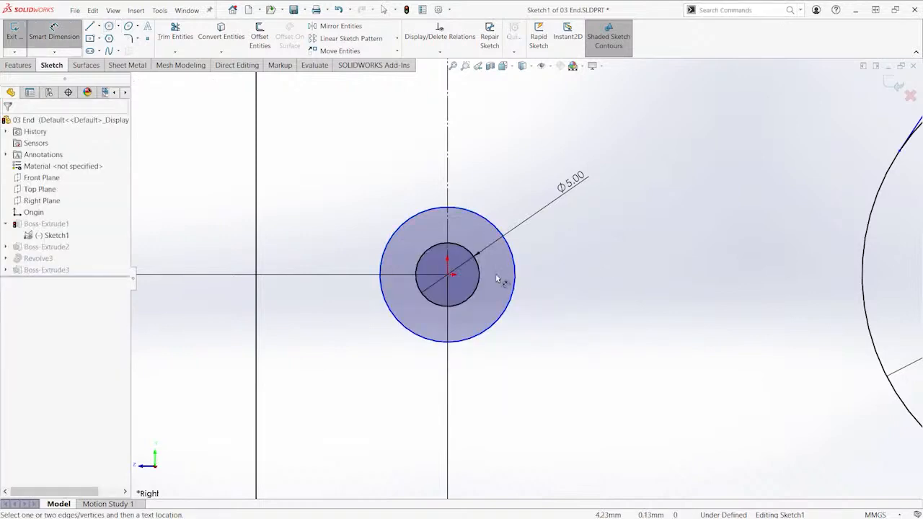
{"action": "left_click", "coordinate": [480, 276]}
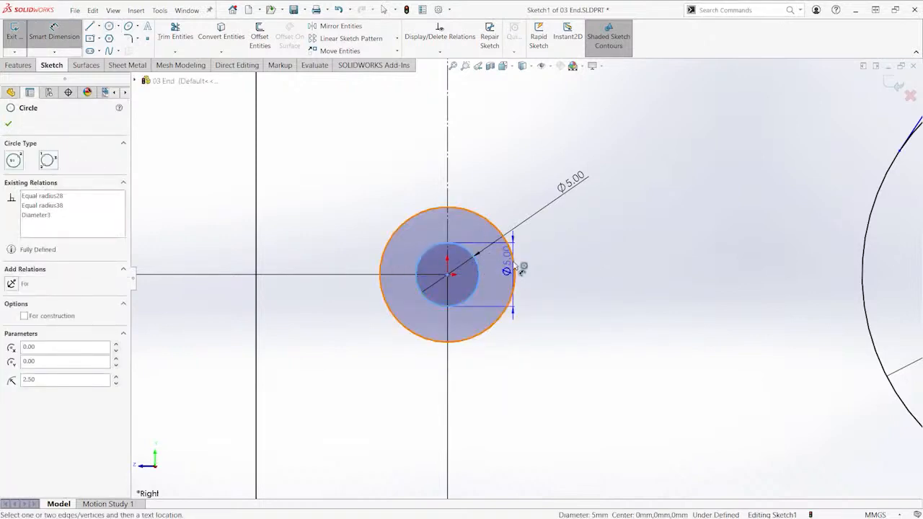
{"action": "left_click", "coordinate": [514, 263]}
{"action": "left_click", "coordinate": [540, 326]}
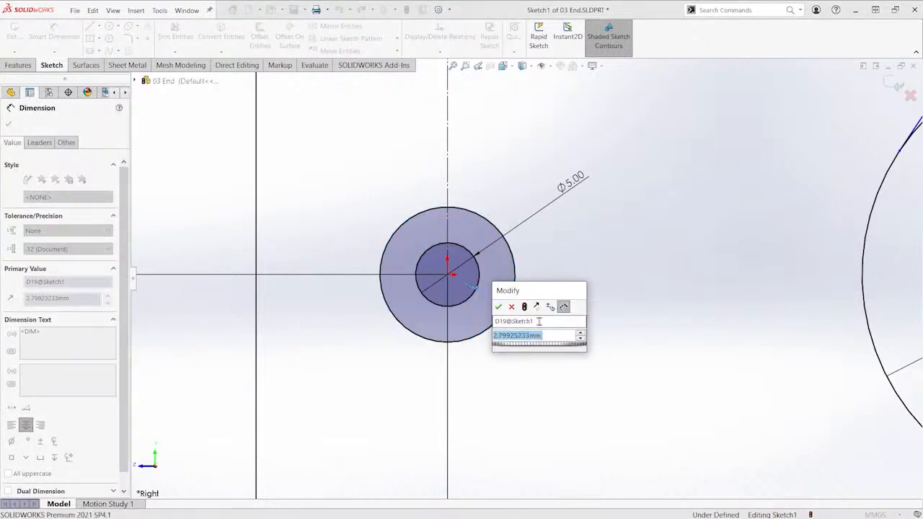
{"action": "type", "text": "2"}
{"action": "key", "text": "Return"}
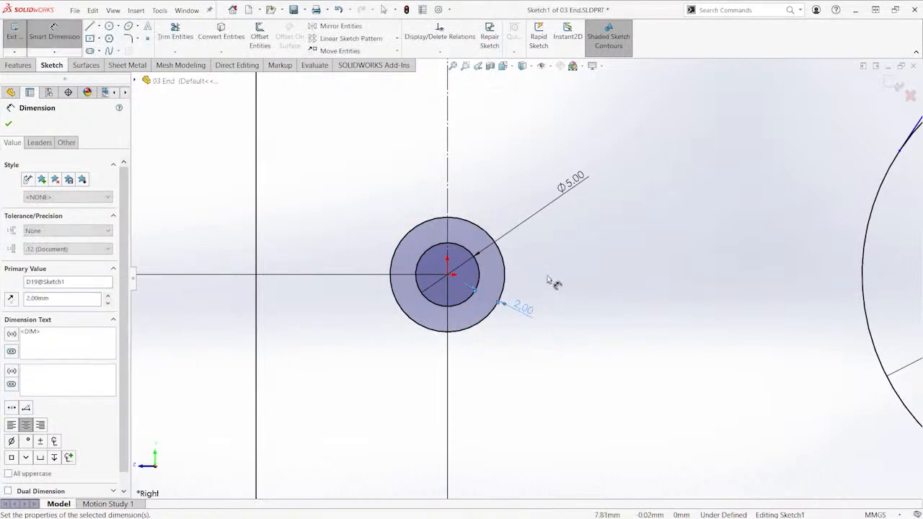
{"action": "key", "text": "Escape"}
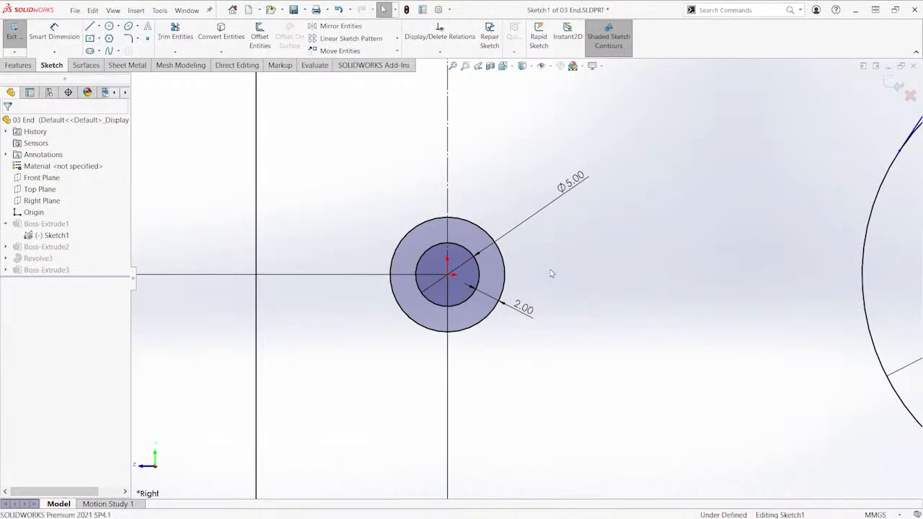
{"action": "left_click", "coordinate": [895, 87]}
Extrude the outer circle around the pin 20 mm with the Mid Plane end condition, merging it with the pin body
{"action": "scroll", "coordinate": [581, 233], "scroll_direction": "up", "scroll_amount": 3}
{"action": "middle_click_drag", "start_coordinate": [568, 236], "coordinate": [549, 249]}
{"action": "scroll", "coordinate": [574, 284], "scroll_direction": "down", "scroll_amount": 3}
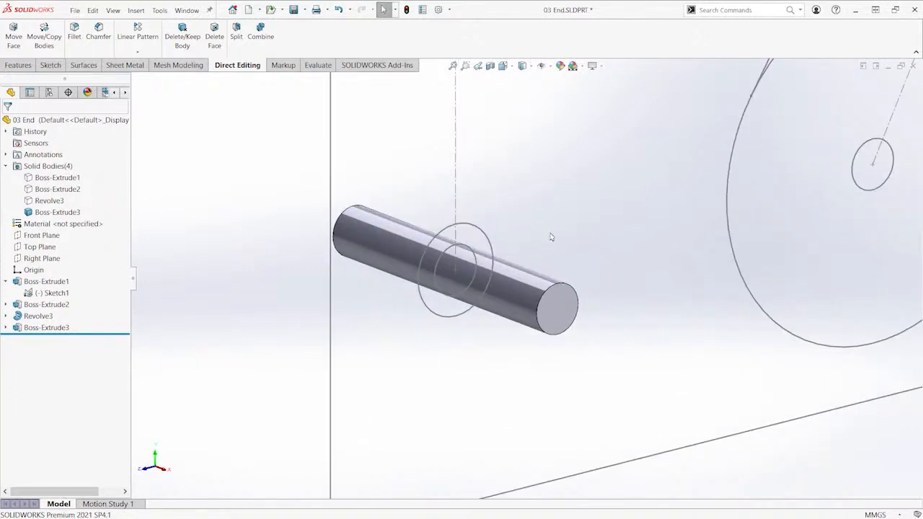
{"action": "left_click", "coordinate": [551, 237]}
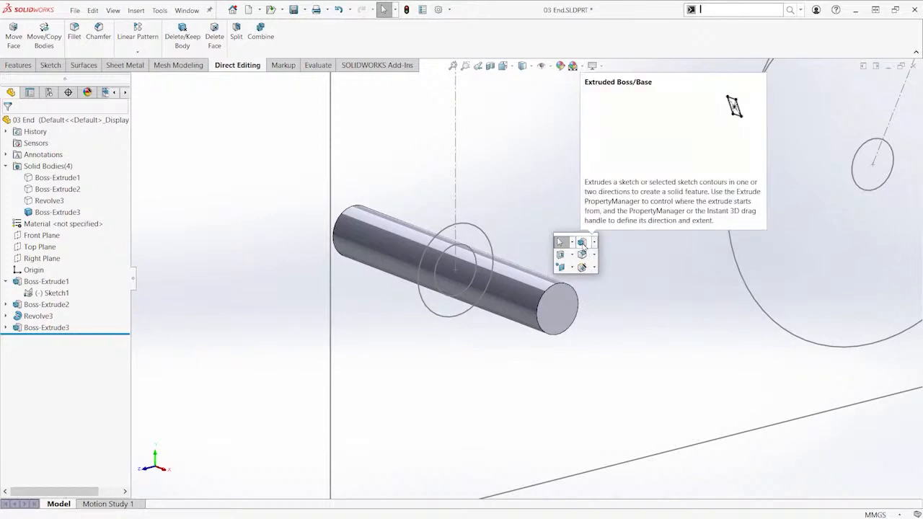
{"action": "left_click", "coordinate": [582, 243]}
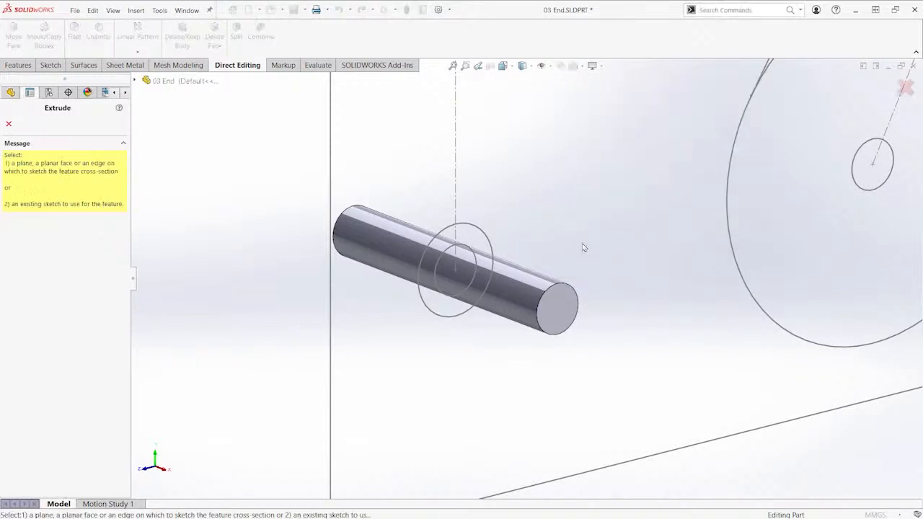
{"action": "left_click", "coordinate": [487, 239]}
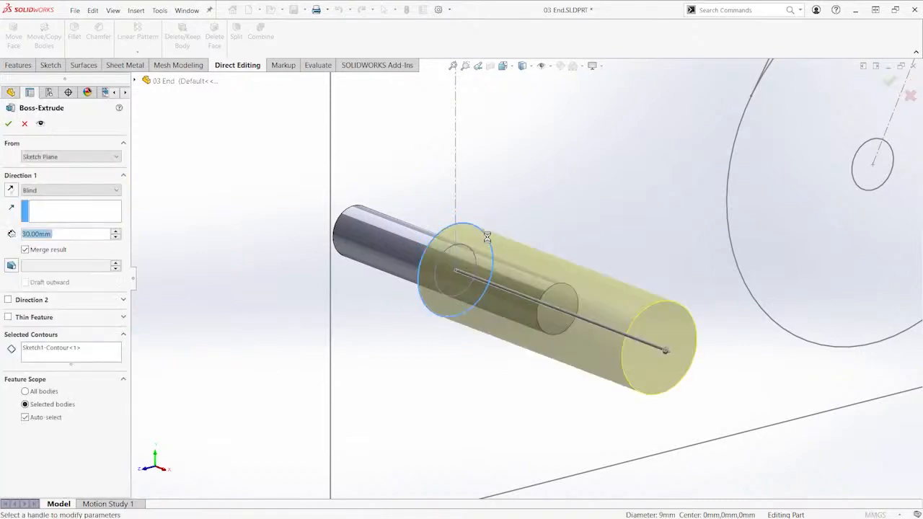
{"action": "left_click", "coordinate": [63, 190]}
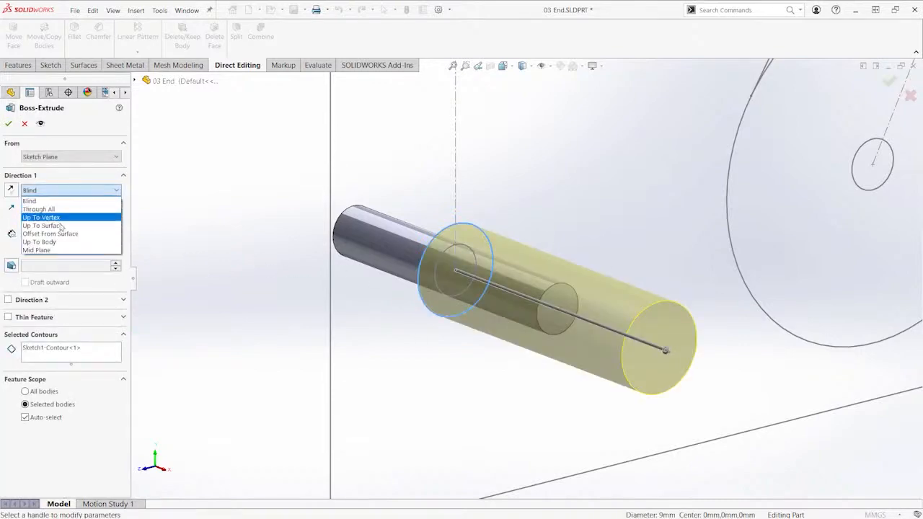
{"action": "left_click", "coordinate": [64, 251]}
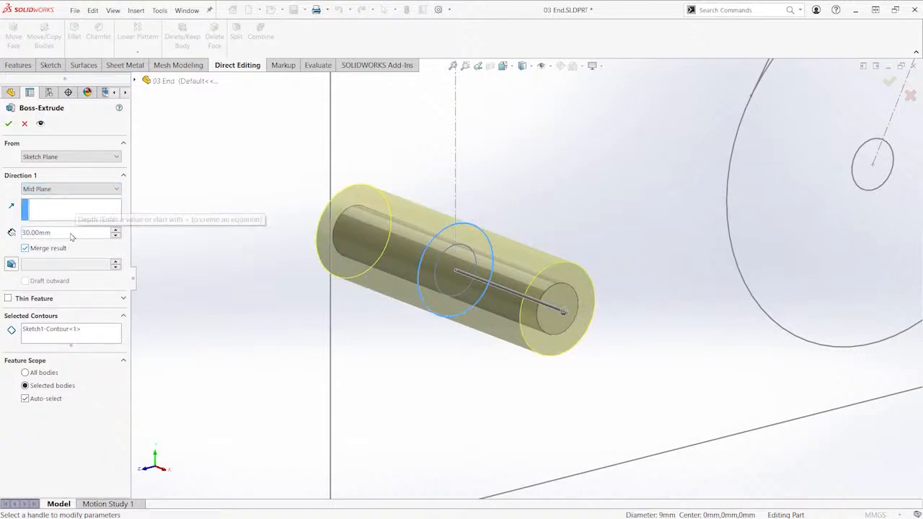
{"action": "left_click_drag", "start_coordinate": [73, 231], "coordinate": [2, 233]}
{"action": "type", "text": "20"}
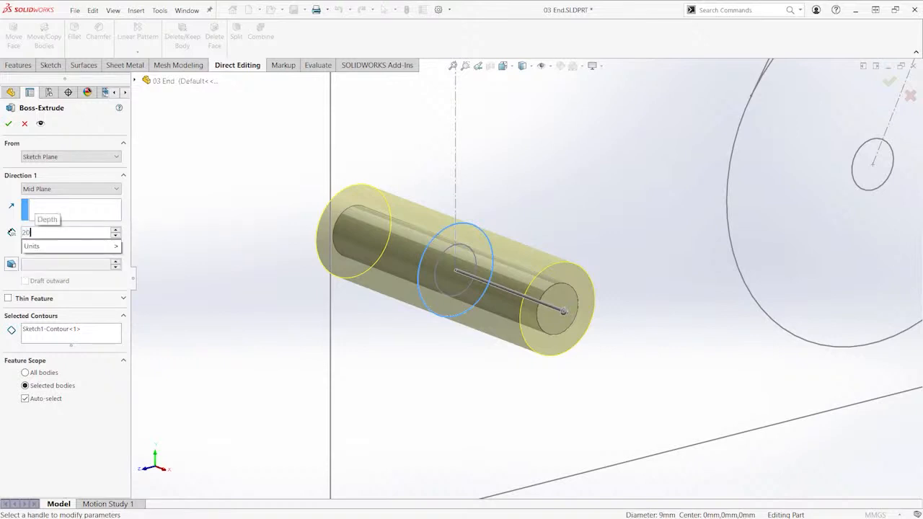
{"action": "key", "text": "Return"}
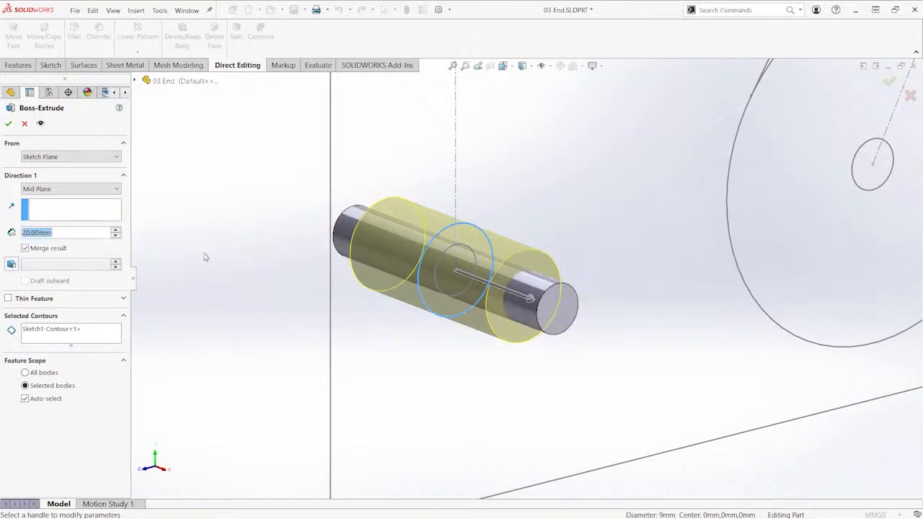
{"action": "key", "text": "Return"}
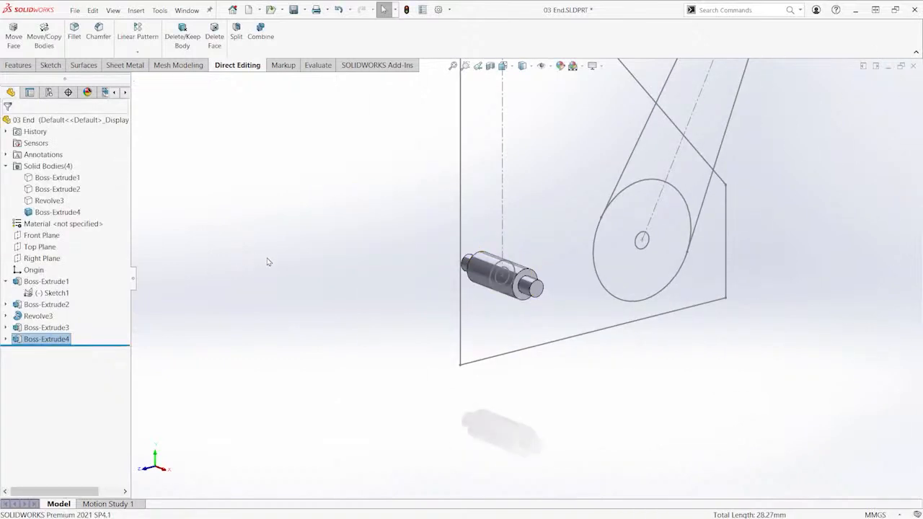
Examine the stepped pin body and the two extrusions forming it, and view the whole layout in isometric and right views
{"action": "scroll", "coordinate": [240, 254], "scroll_direction": "down", "scroll_amount": 1}
{"action": "middle_click_drag", "start_coordinate": [316, 253], "coordinate": [245, 273], "text": "ctrl"}
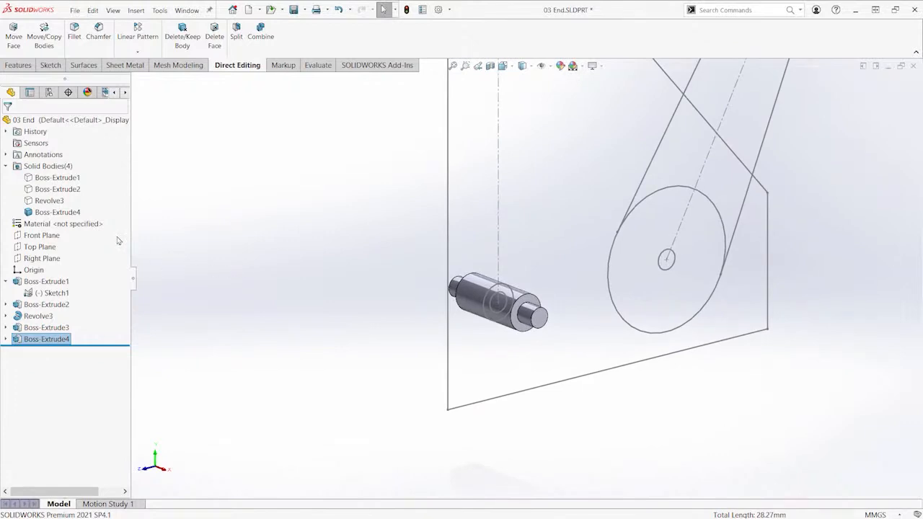
{"action": "left_click", "coordinate": [58, 212]}
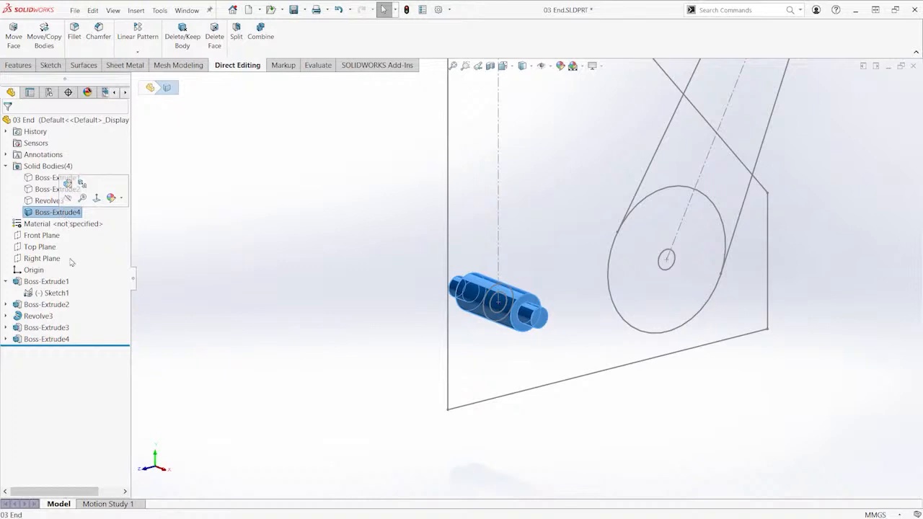
{"action": "left_click", "coordinate": [46, 339]}
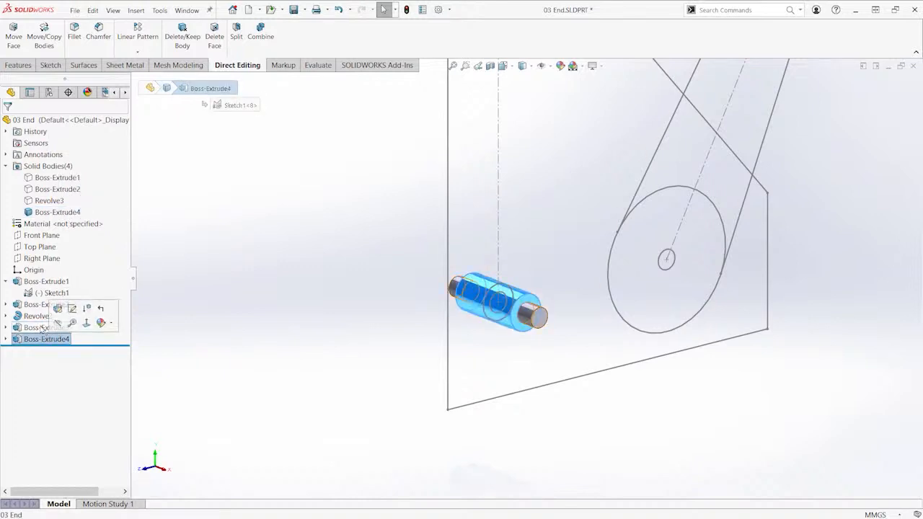
{"action": "left_click", "coordinate": [46, 327]}
{"action": "left_click", "coordinate": [210, 316]}
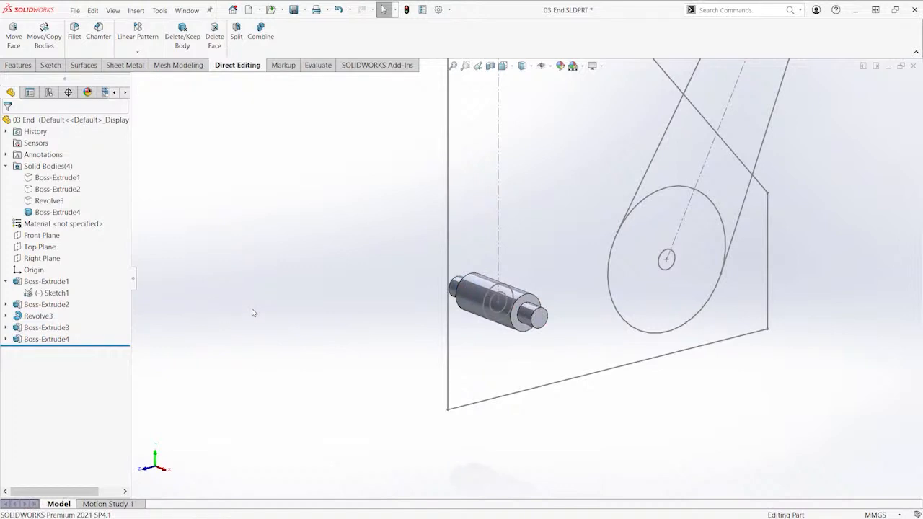
{"action": "key", "text": "ctrl+7"}
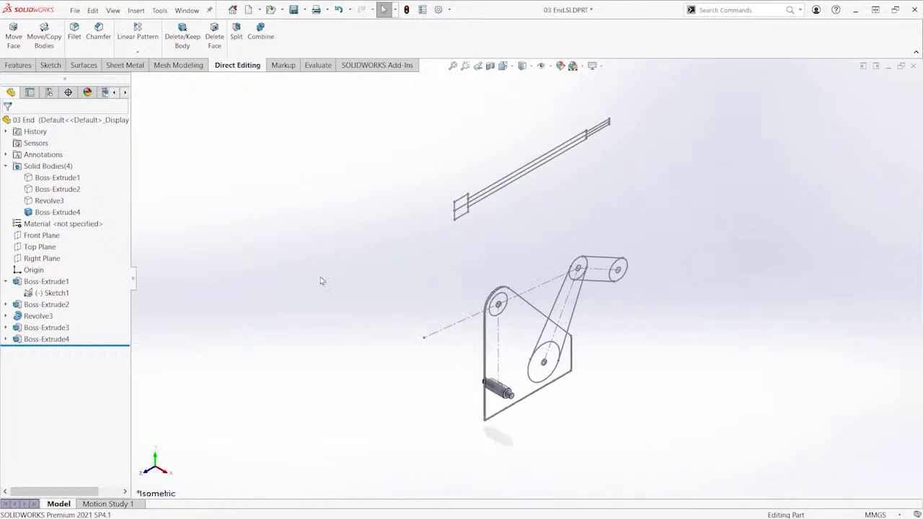
{"action": "scroll", "coordinate": [483, 306], "scroll_direction": "down", "scroll_amount": 5}
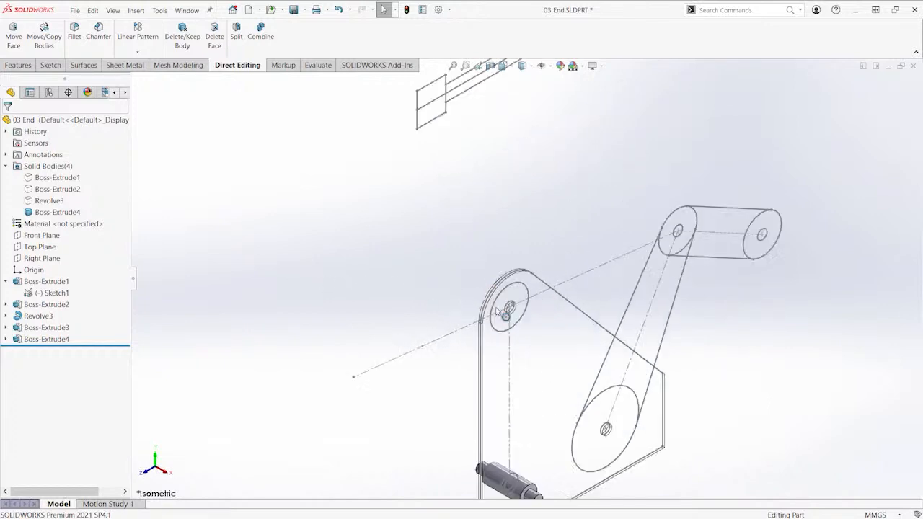
{"action": "key", "text": "ctrl+4"}
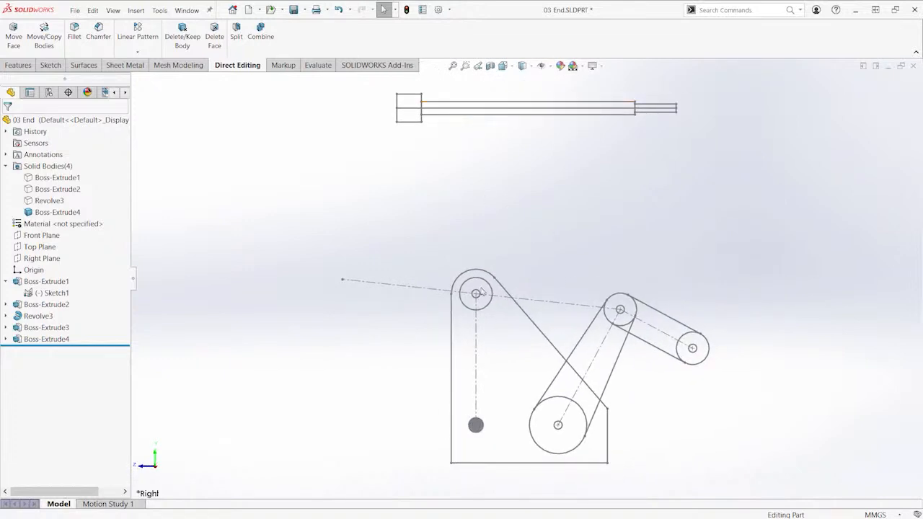
Extrude the small circle at the top of the plate profile 30 mm with the Mid Plane end condition as a pin
{"action": "scroll", "coordinate": [498, 301], "scroll_direction": "down", "scroll_amount": 5}
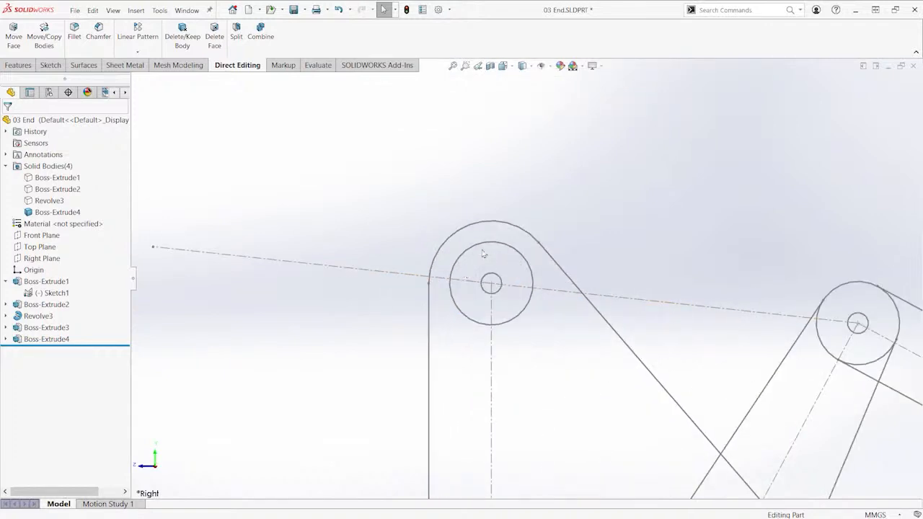
{"action": "key", "text": "s"}
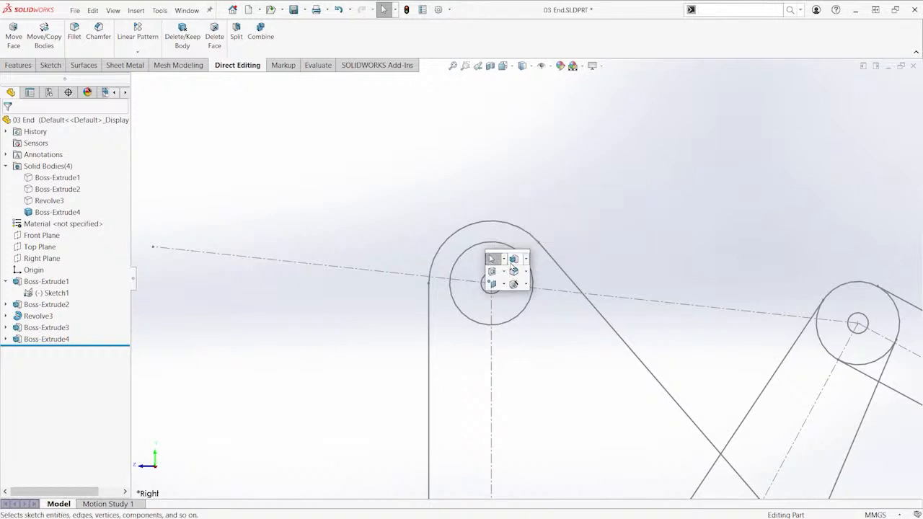
{"action": "left_click", "coordinate": [514, 263]}
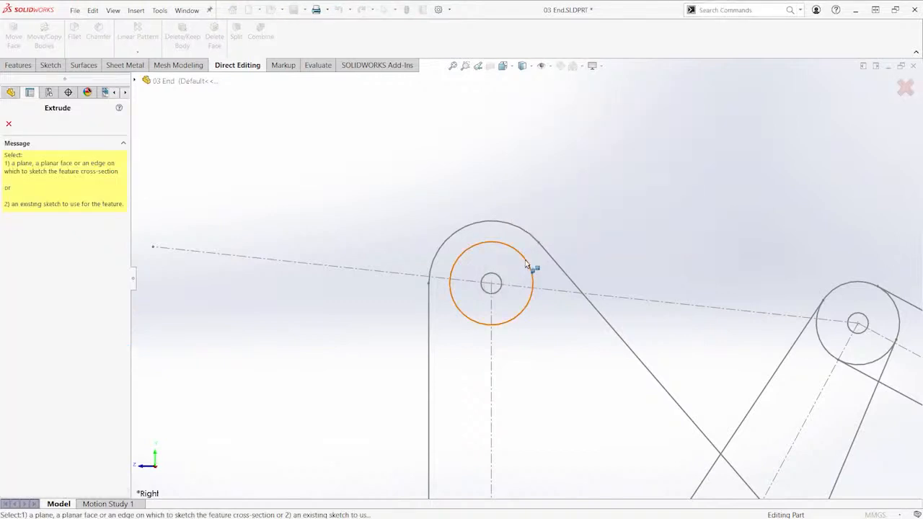
{"action": "left_click", "coordinate": [493, 284]}
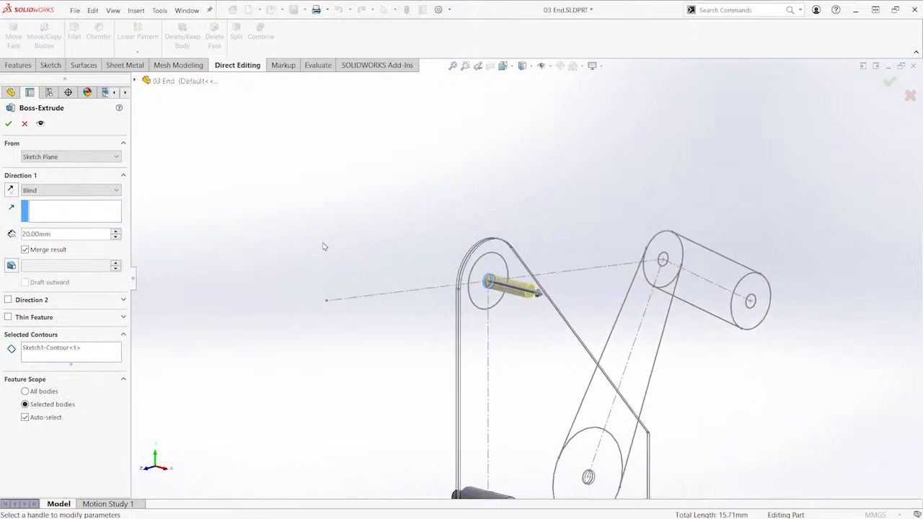
{"action": "left_click", "coordinate": [62, 191]}
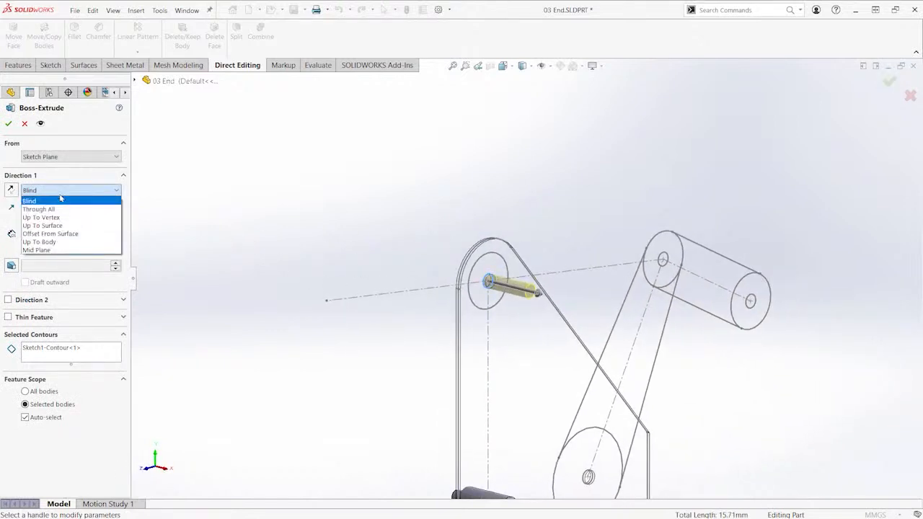
{"action": "left_click", "coordinate": [52, 250]}
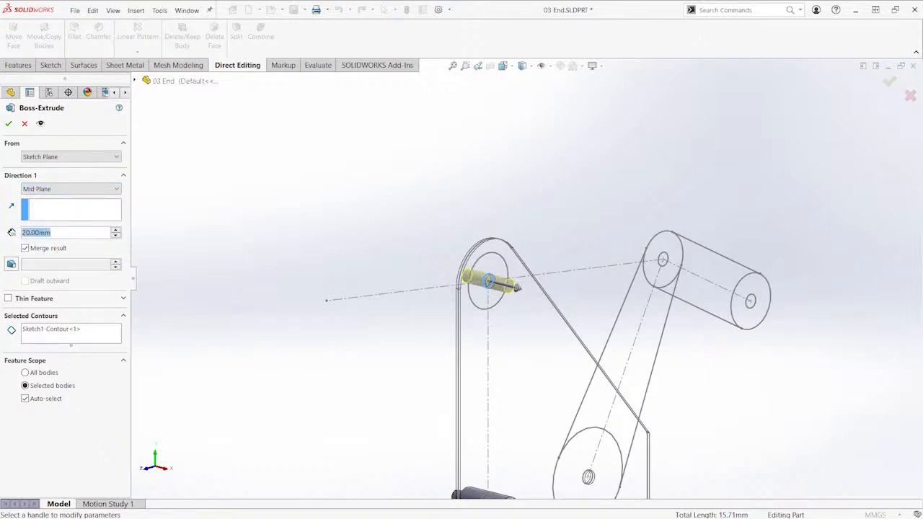
{"action": "type", "text": "30"}
{"action": "key", "text": "Return"}
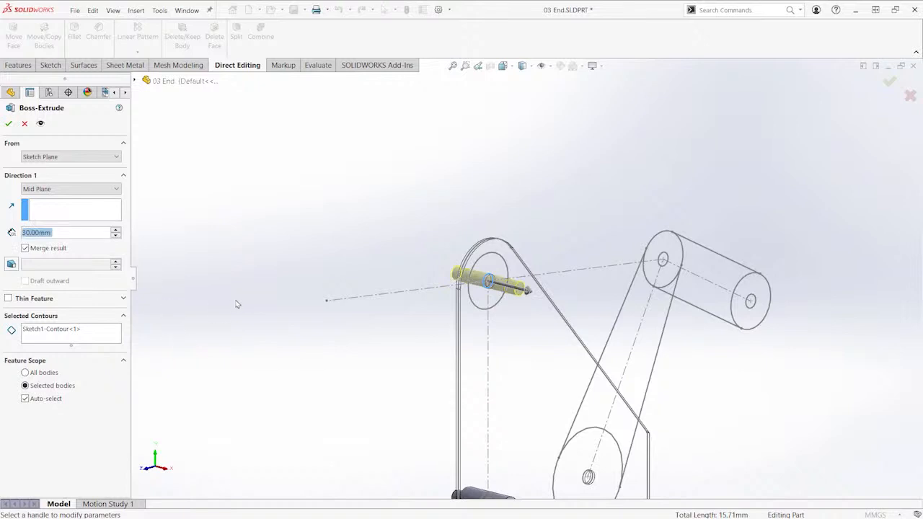
{"action": "scroll", "coordinate": [237, 302], "scroll_direction": "down", "scroll_amount": 1}
{"action": "middle_click_drag", "start_coordinate": [312, 292], "coordinate": [238, 260], "text": "ctrl"}
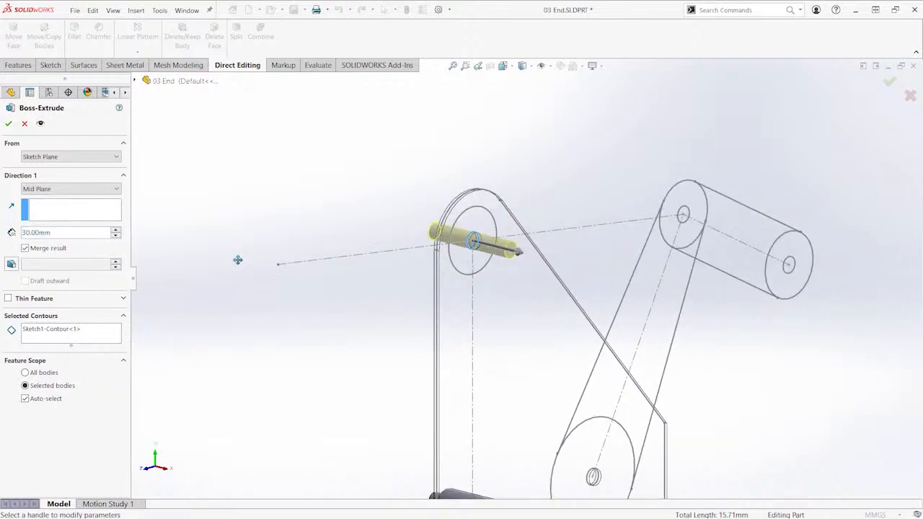
{"action": "key", "text": "Return"}
Extrude the 20 mm circle around the upper pin 20 mm with the Mid Plane end condition, merging it with that pin
{"action": "scroll", "coordinate": [307, 191], "scroll_direction": "down", "scroll_amount": 3}
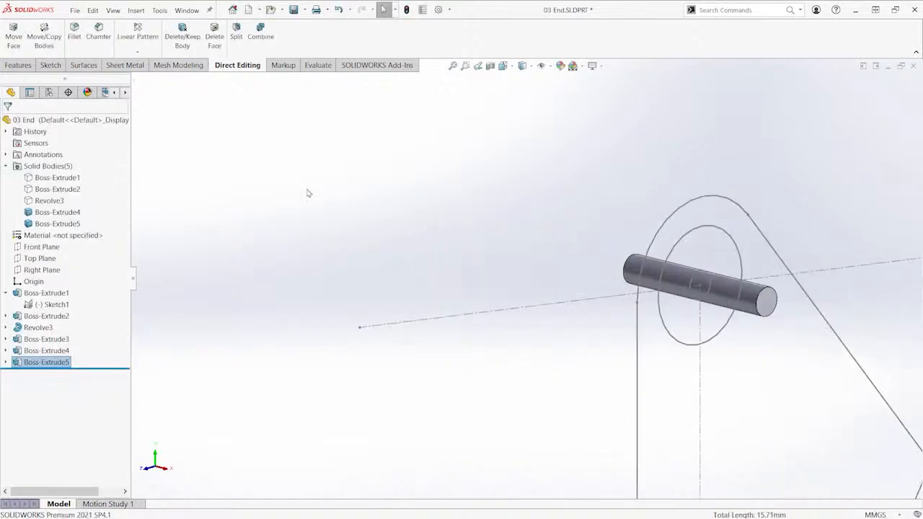
{"action": "middle_click_drag", "start_coordinate": [414, 226], "coordinate": [282, 204], "text": "ctrl"}
{"action": "left_click", "coordinate": [345, 193]}
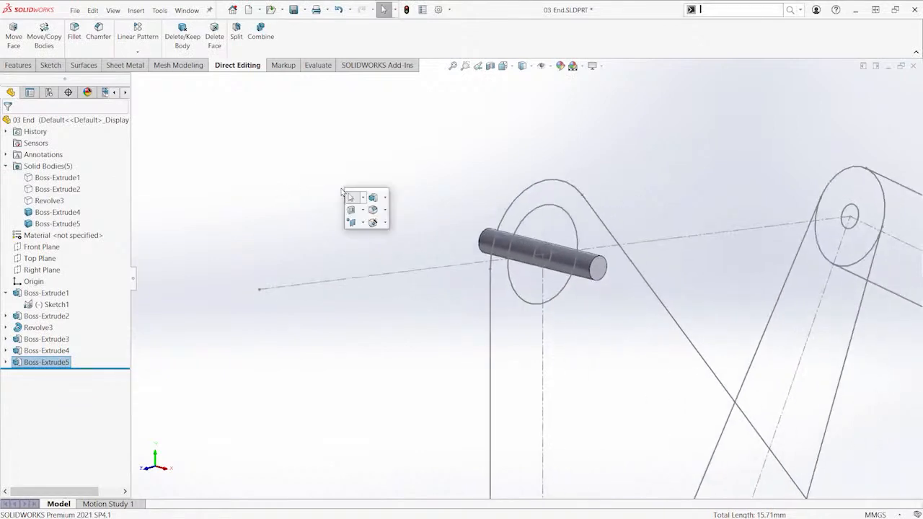
{"action": "left_click", "coordinate": [373, 209]}
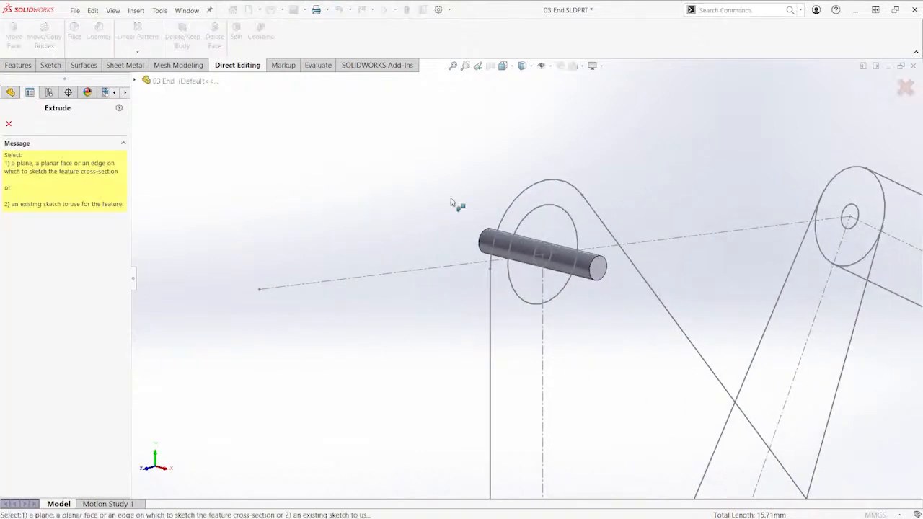
{"action": "left_click", "coordinate": [572, 222]}
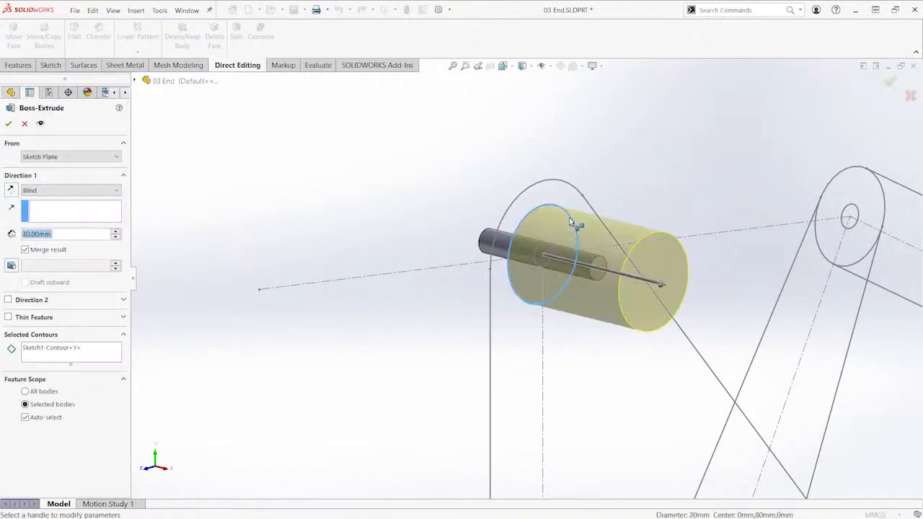
{"action": "left_click", "coordinate": [73, 193]}
{"action": "left_click", "coordinate": [59, 249]}
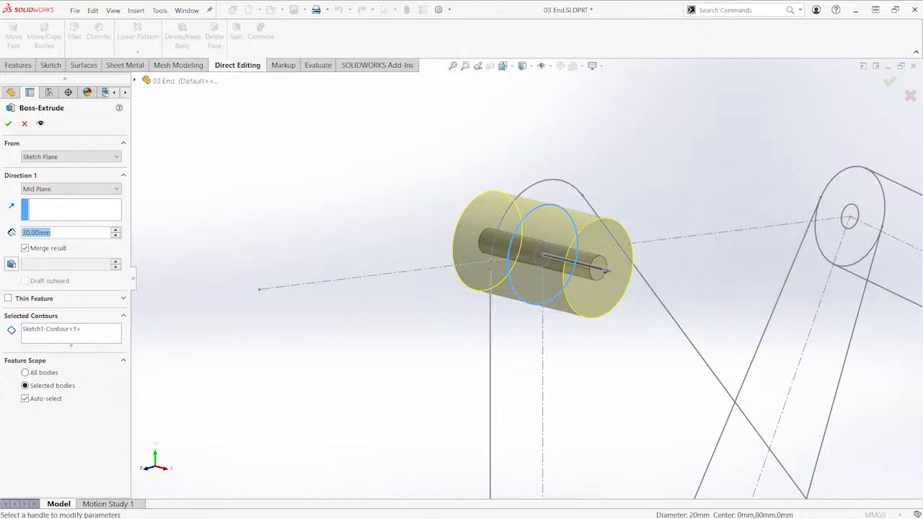
{"action": "type", "text": "20"}
{"action": "key", "text": "Return"}
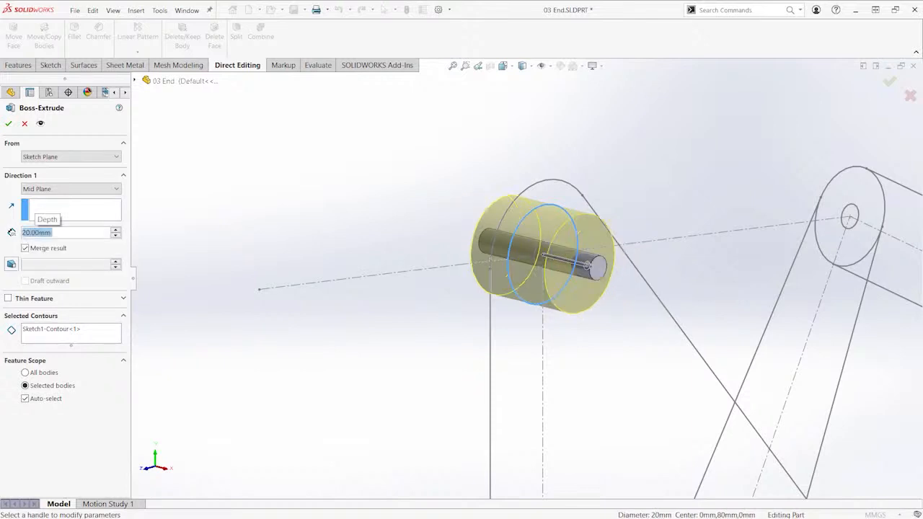
{"action": "scroll", "coordinate": [548, 247], "scroll_direction": "down", "scroll_amount": 3}
{"action": "scroll", "coordinate": [435, 238], "scroll_direction": "up", "scroll_amount": 2}
{"action": "middle_click_drag", "start_coordinate": [434, 241], "coordinate": [410, 230]}
{"action": "key", "text": "Return"}
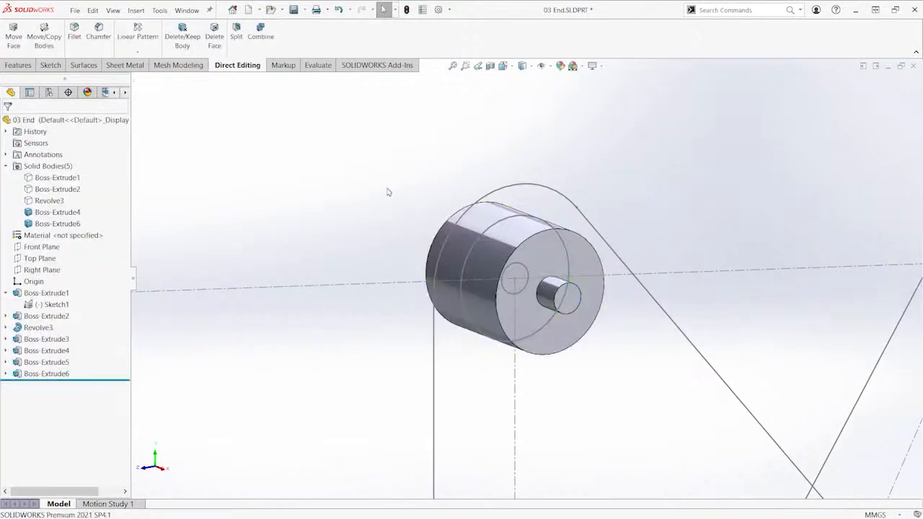
Show the hidden plate, link arm and revolved shaft bodies together with the two stepped pins
{"action": "scroll", "coordinate": [387, 191], "scroll_direction": "up", "scroll_amount": 3}
{"action": "key", "text": "ctrl+7"}
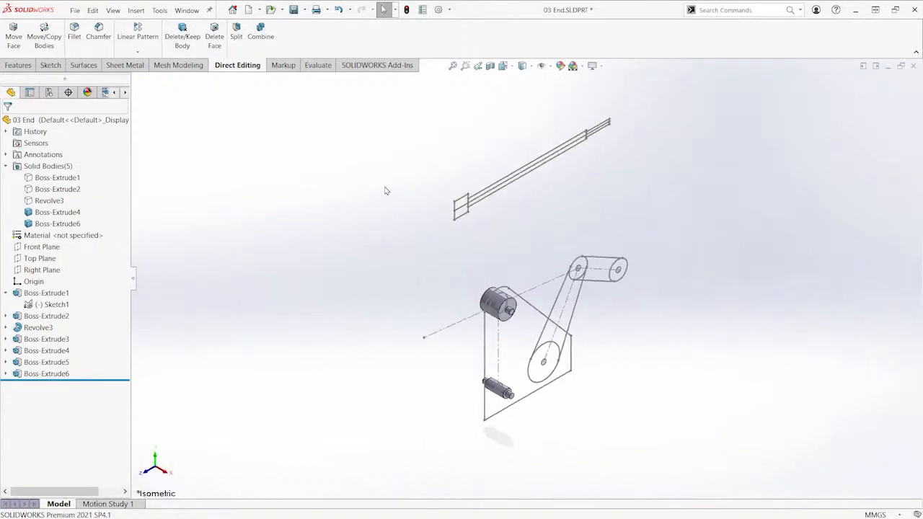
{"action": "scroll", "coordinate": [500, 321], "scroll_direction": "down", "scroll_amount": 5}
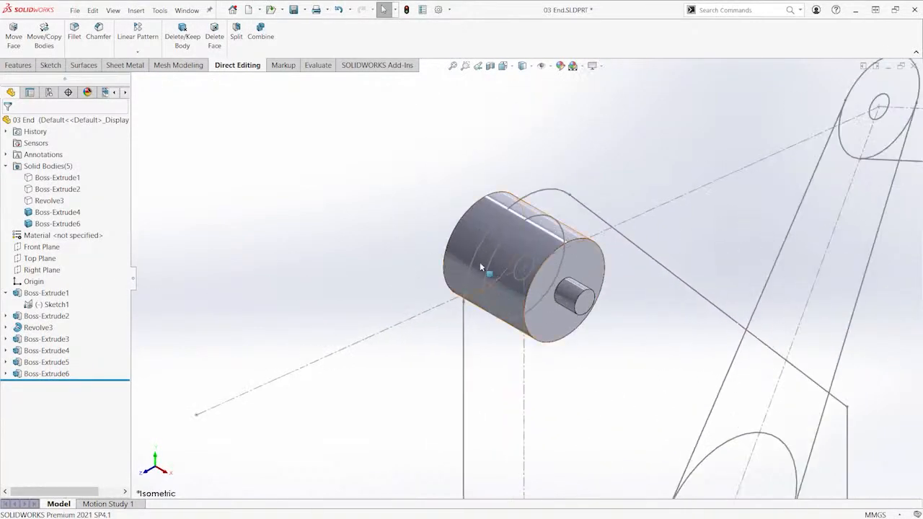
{"action": "scroll", "coordinate": [470, 276], "scroll_direction": "up", "scroll_amount": 6}
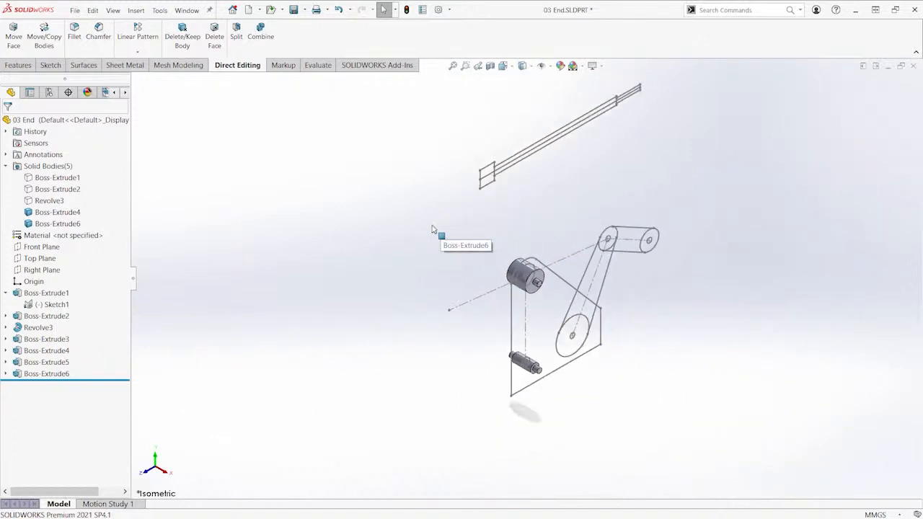
{"action": "middle_click_drag", "start_coordinate": [427, 243], "coordinate": [417, 246], "text": "ctrl"}
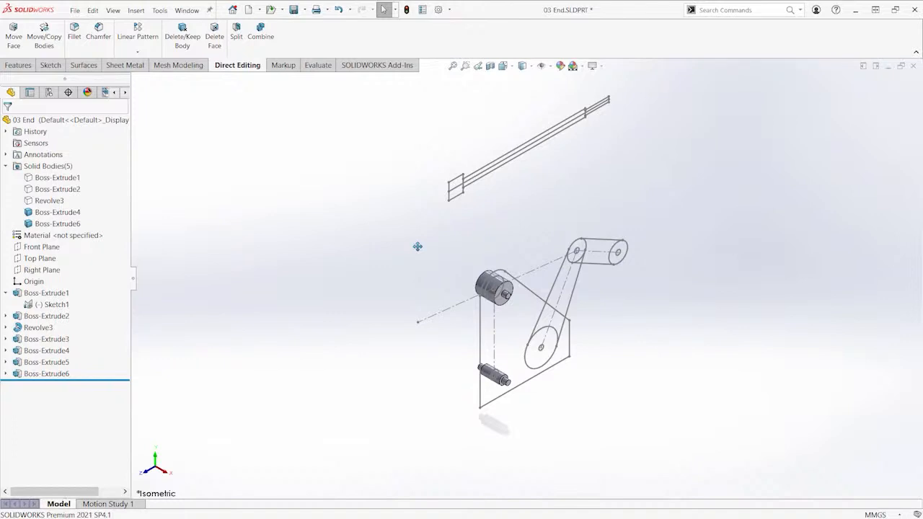
{"action": "key", "text": "f"}
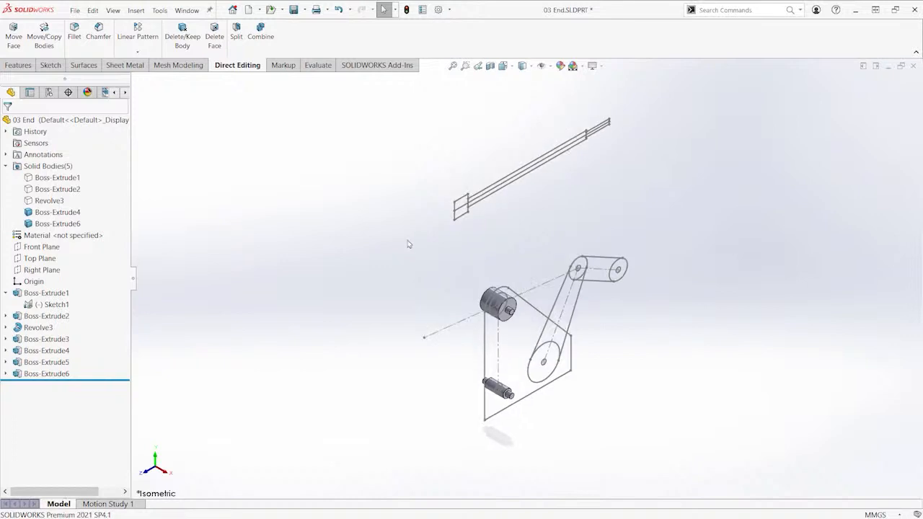
{"action": "left_click", "coordinate": [57, 178]}
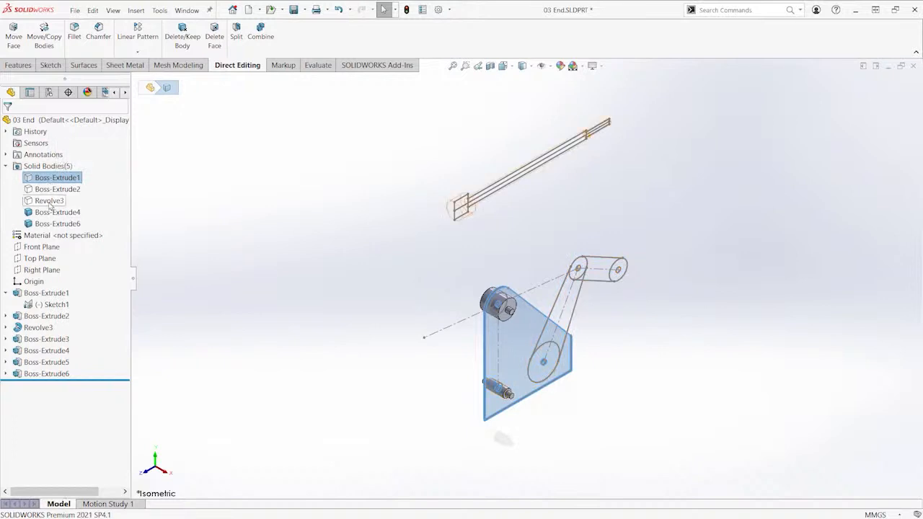
{"action": "left_click", "coordinate": [49, 204], "text": "shift"}
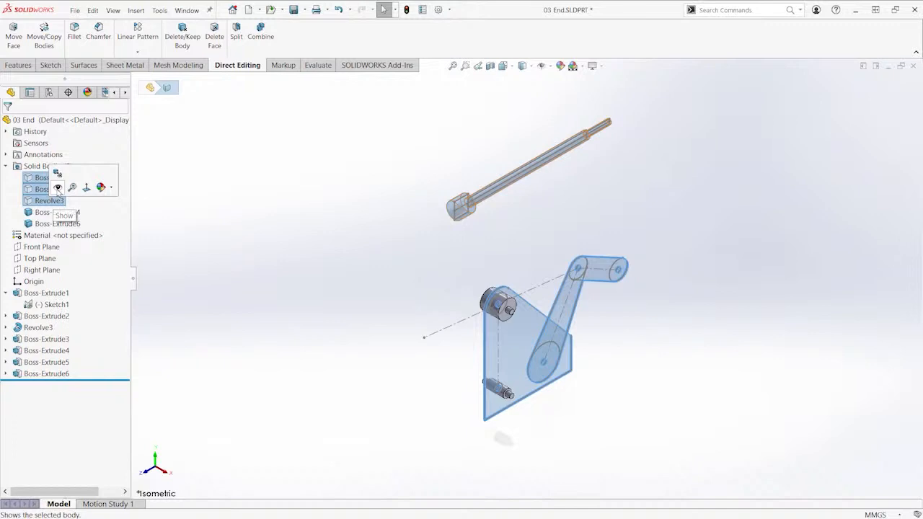
{"action": "left_click", "coordinate": [57, 188]}
{"action": "left_click", "coordinate": [274, 217]}
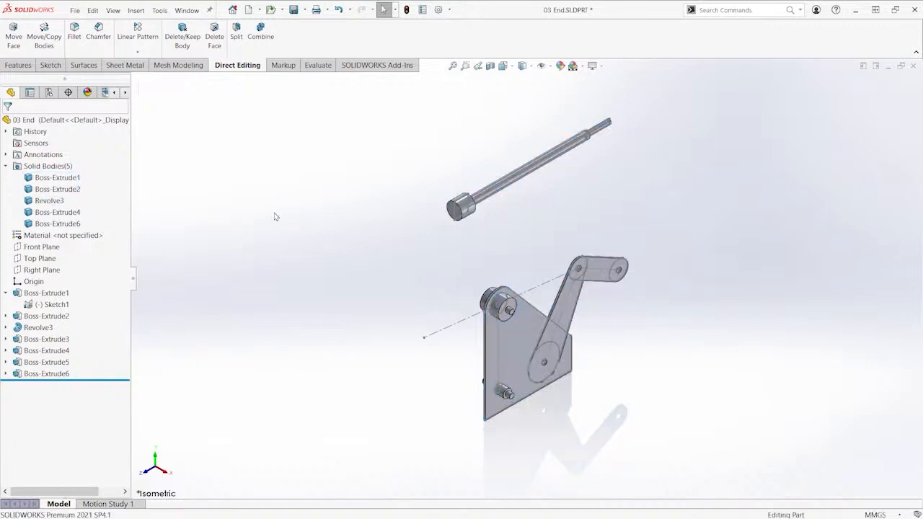
Copy the two stepped pin bodies once with Move/Copy Body, placing the copies about 146 mm away in the negative Z direction
{"action": "key", "text": "ctrl+4"}
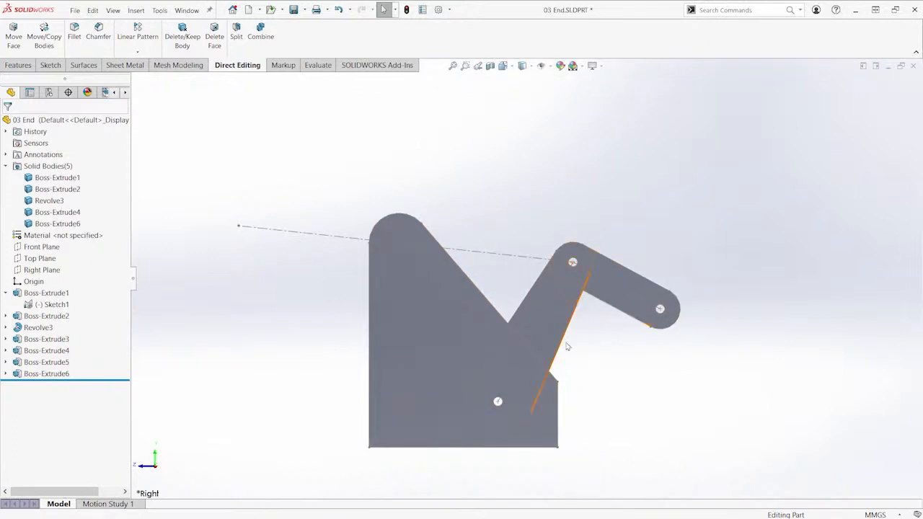
{"action": "middle_click_drag", "start_coordinate": [507, 404], "coordinate": [528, 393], "text": "ctrl"}
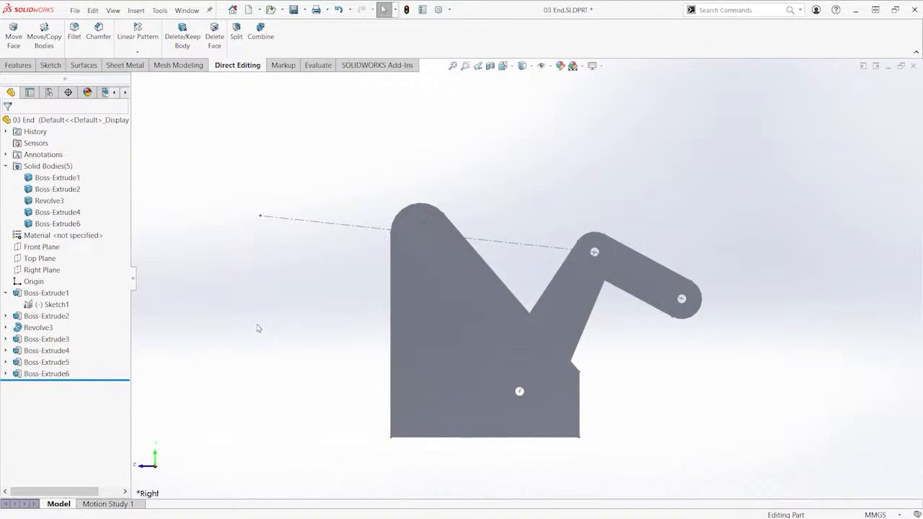
{"action": "left_click", "coordinate": [54, 224]}
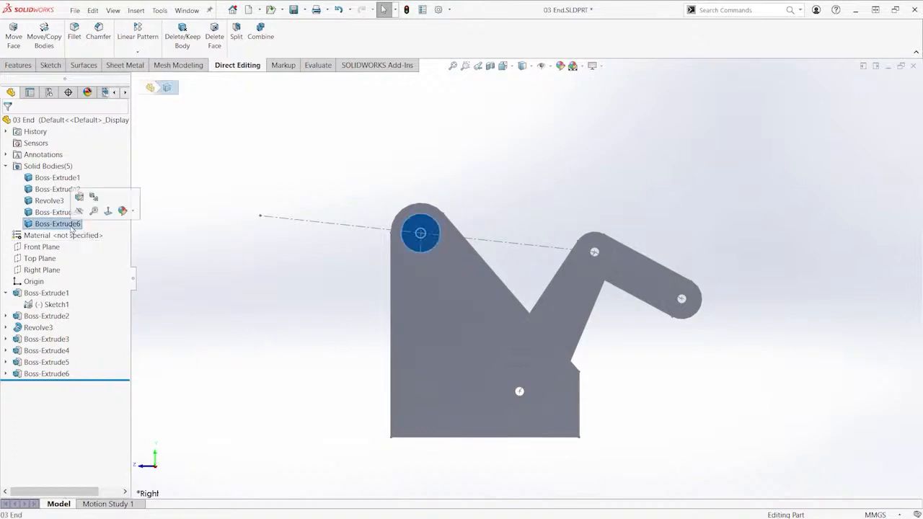
{"action": "left_click", "coordinate": [55, 213], "text": "ctrl"}
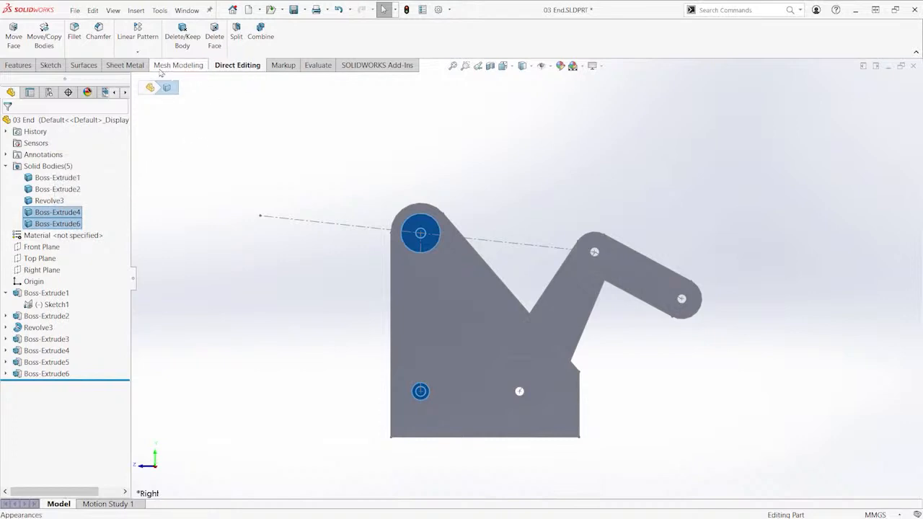
{"action": "left_click", "coordinate": [44, 42]}
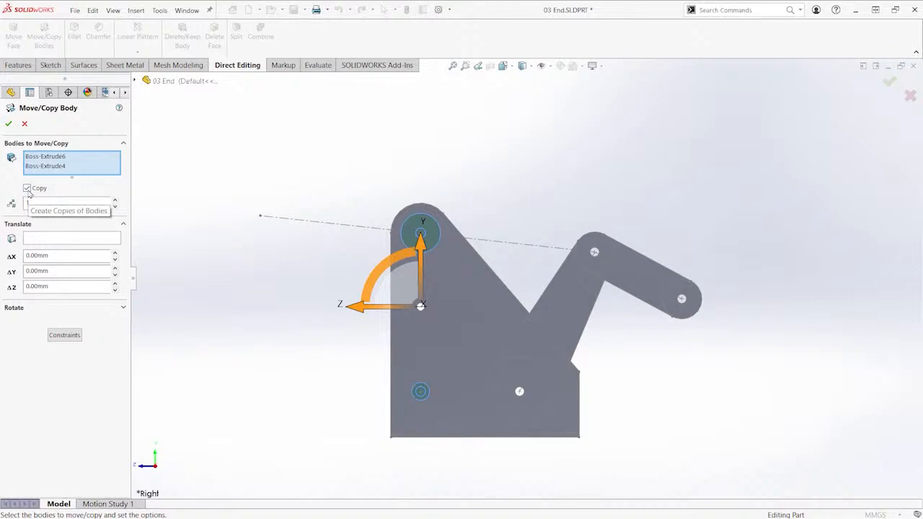
{"action": "left_click_drag", "start_coordinate": [356, 312], "coordinate": [676, 322]}
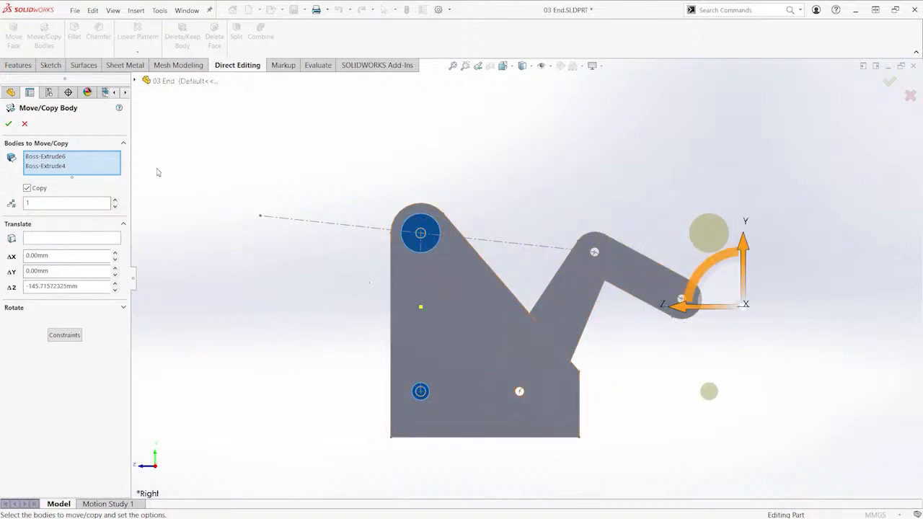
{"action": "left_click", "coordinate": [8, 124]}
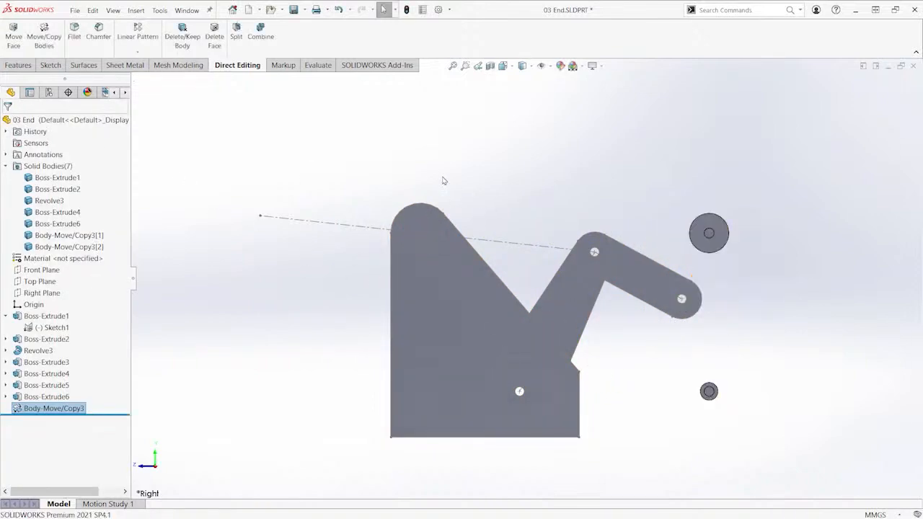
Examine the copied pin bodies and the holes of the link arm from an angled view
{"action": "middle_click_drag", "start_coordinate": [436, 176], "coordinate": [471, 232]}
{"action": "left_click", "coordinate": [484, 219]}
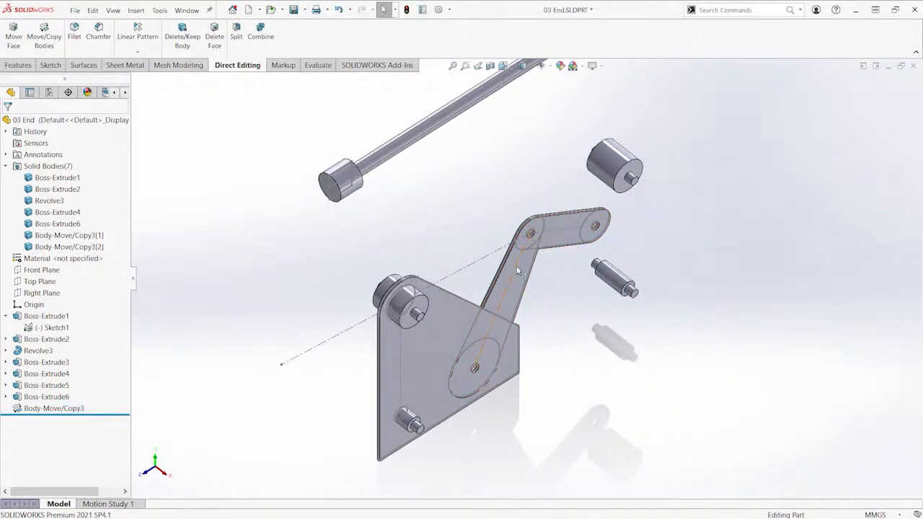
{"action": "scroll", "coordinate": [517, 268], "scroll_direction": "down", "scroll_amount": 5}
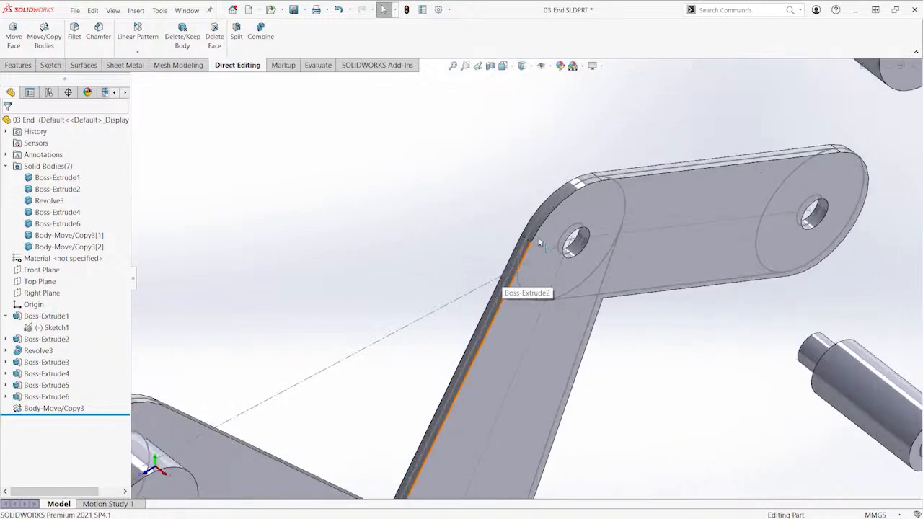
{"action": "scroll", "coordinate": [534, 242], "scroll_direction": "up", "scroll_amount": 6}
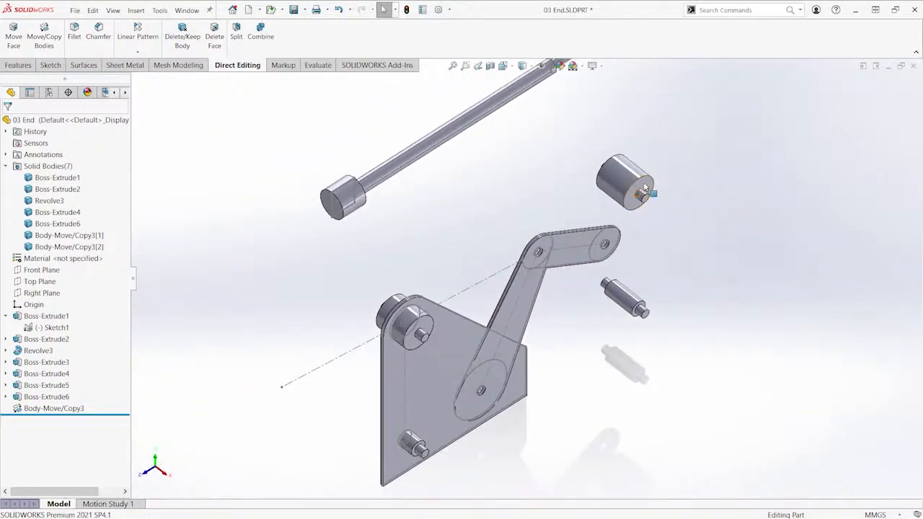
{"action": "scroll", "coordinate": [649, 306], "scroll_direction": "down", "scroll_amount": 4}
{"action": "scroll", "coordinate": [556, 335], "scroll_direction": "up", "scroll_amount": 3}
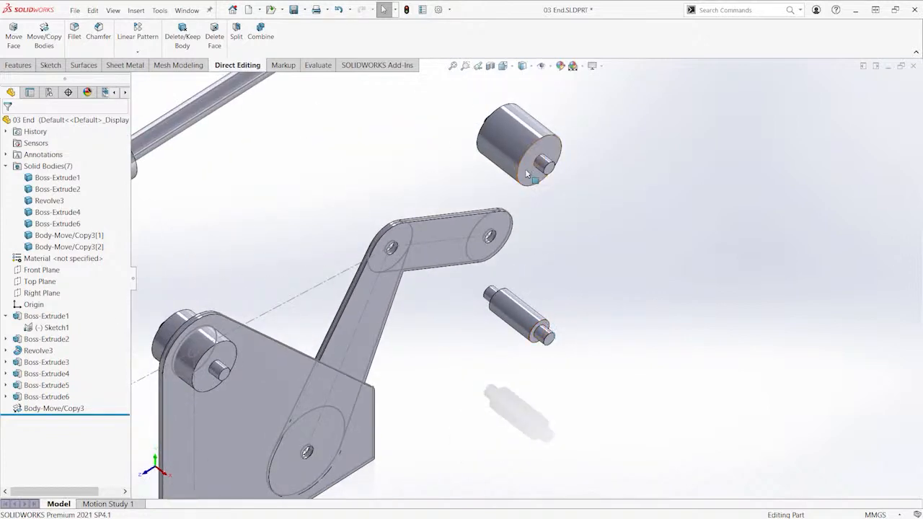
{"action": "scroll", "coordinate": [673, 222], "scroll_direction": "up", "scroll_amount": 2}
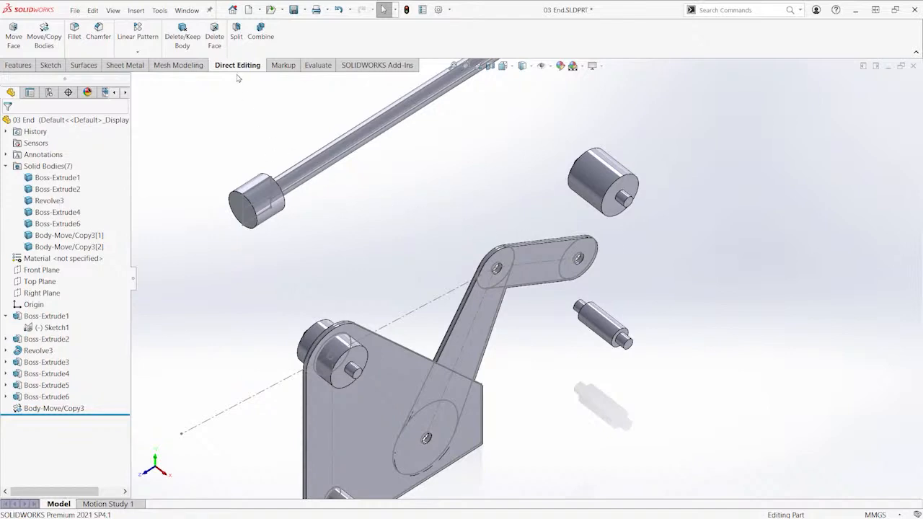
Move the shoulder faces on the positive X side of both copied pins inward by 2 mm along X with Move Face
{"action": "left_click", "coordinate": [14, 41]}
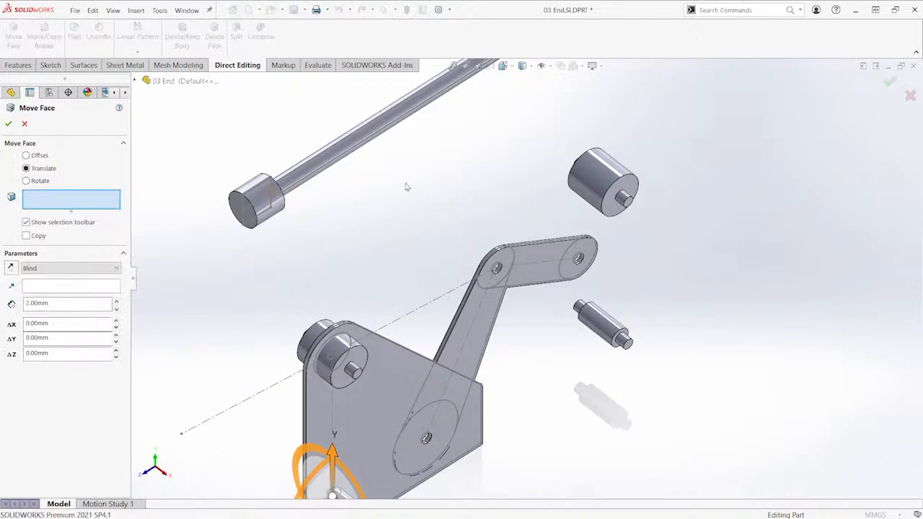
{"action": "left_click", "coordinate": [632, 186]}
{"action": "scroll", "coordinate": [609, 317], "scroll_direction": "down", "scroll_amount": 3}
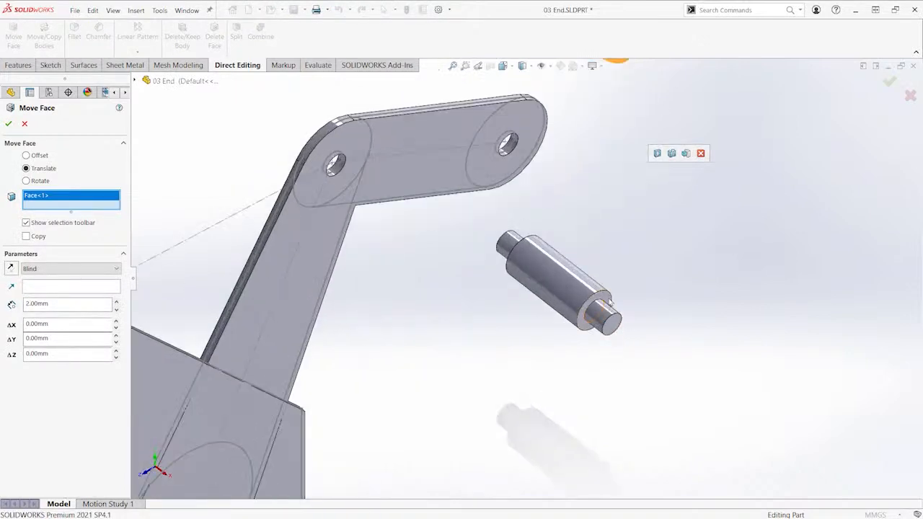
{"action": "left_click", "coordinate": [612, 313]}
{"action": "scroll", "coordinate": [626, 239], "scroll_direction": "up", "scroll_amount": 2}
{"action": "middle_click_drag", "start_coordinate": [627, 238], "coordinate": [701, 282], "text": "ctrl"}
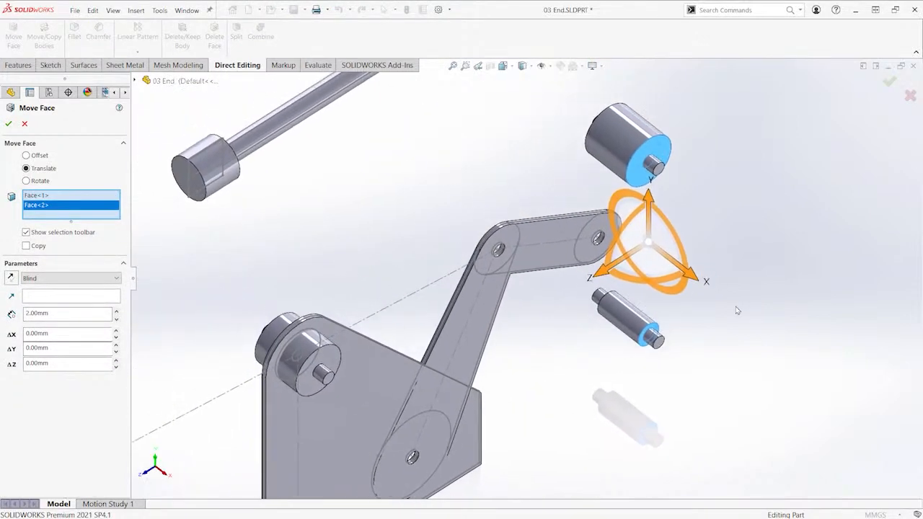
{"action": "left_click_drag", "start_coordinate": [699, 284], "coordinate": [693, 277]}
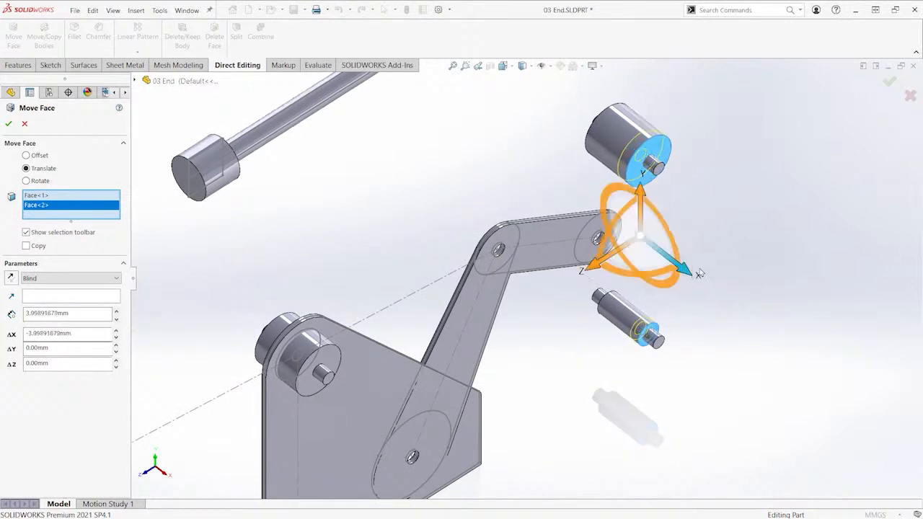
{"action": "double_click", "coordinate": [69, 313]}
{"action": "type", "text": "2"}
{"action": "key", "text": "Return"}
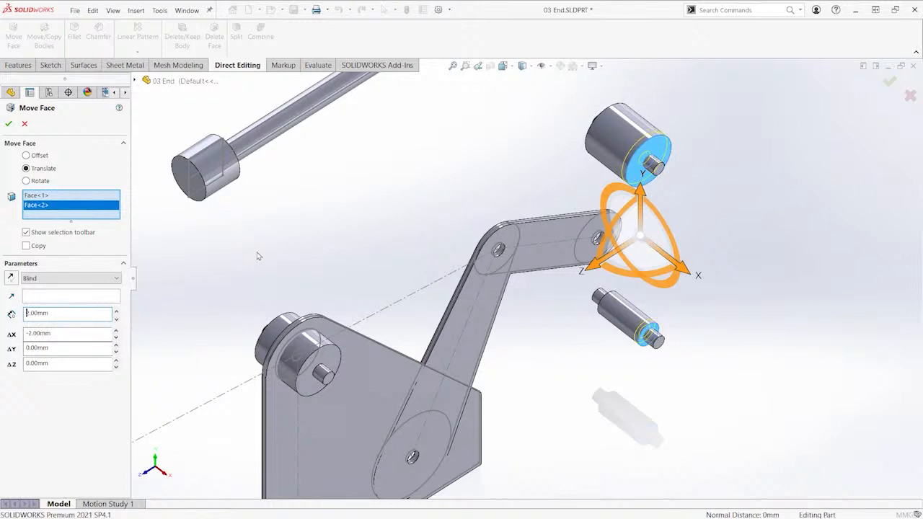
{"action": "key", "text": "Return"}
Move the opposite shoulder faces of both copied pins inward by 2 mm in the positive X direction with Move Face
{"action": "middle_click_drag", "start_coordinate": [412, 217], "coordinate": [448, 199]}
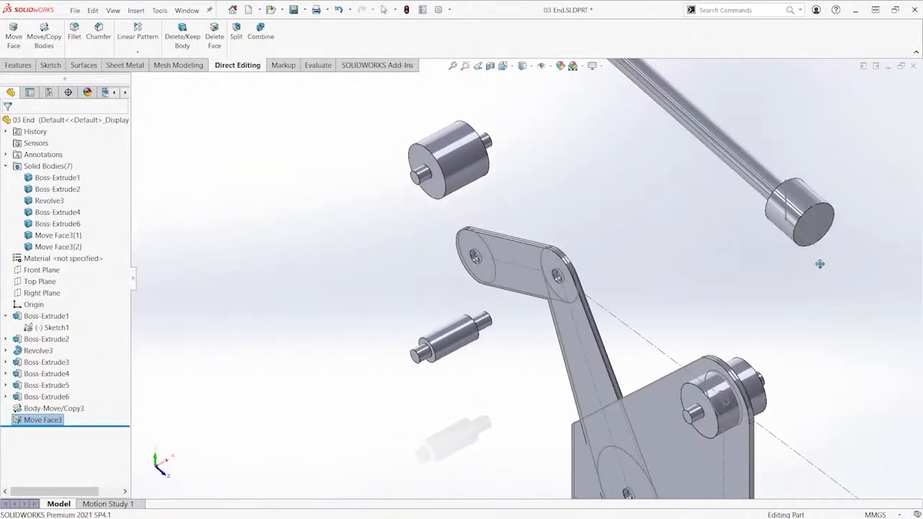
{"action": "left_click", "coordinate": [14, 41]}
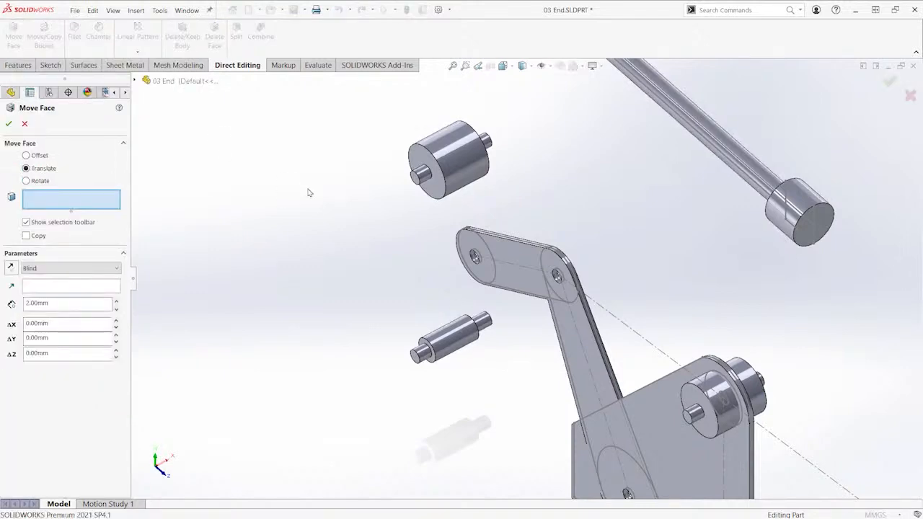
{"action": "left_click", "coordinate": [421, 160]}
{"action": "scroll", "coordinate": [403, 366], "scroll_direction": "down", "scroll_amount": 5}
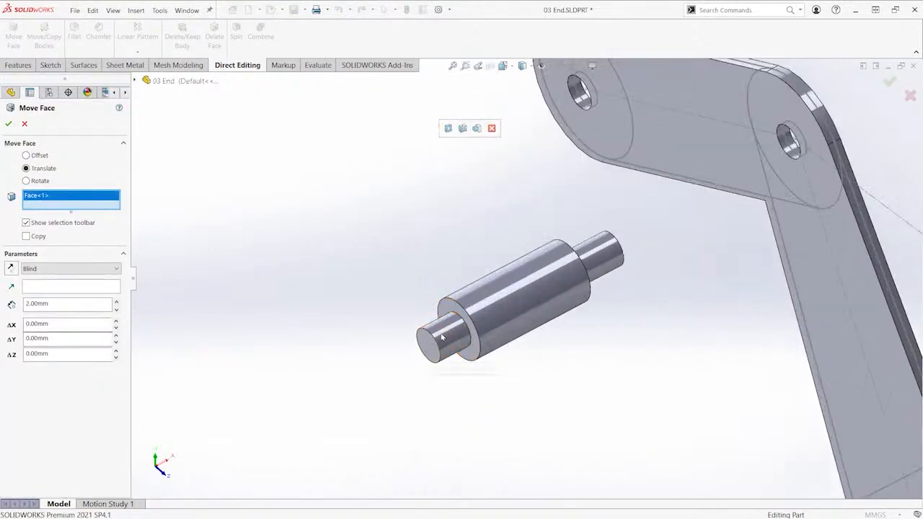
{"action": "left_click", "coordinate": [453, 310]}
{"action": "scroll", "coordinate": [385, 252], "scroll_direction": "up", "scroll_amount": 5}
{"action": "scroll", "coordinate": [426, 274], "scroll_direction": "down", "scroll_amount": 2}
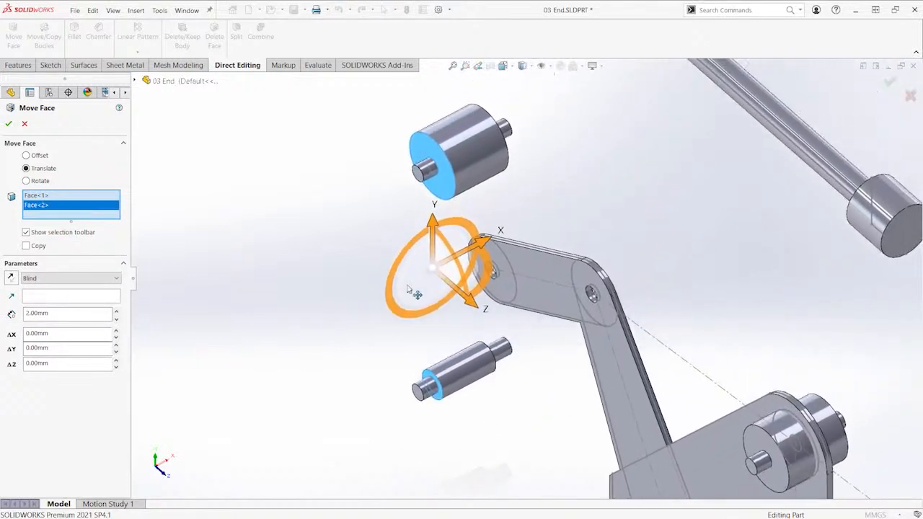
{"action": "left_click_drag", "start_coordinate": [482, 248], "coordinate": [491, 243]}
{"action": "double_click", "coordinate": [84, 315]}
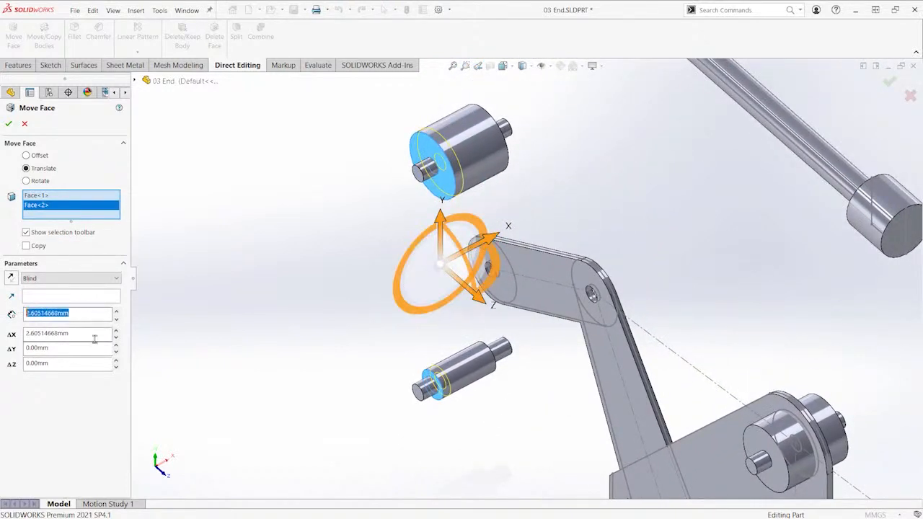
{"action": "type", "text": "2"}
{"action": "key", "text": "Return"}
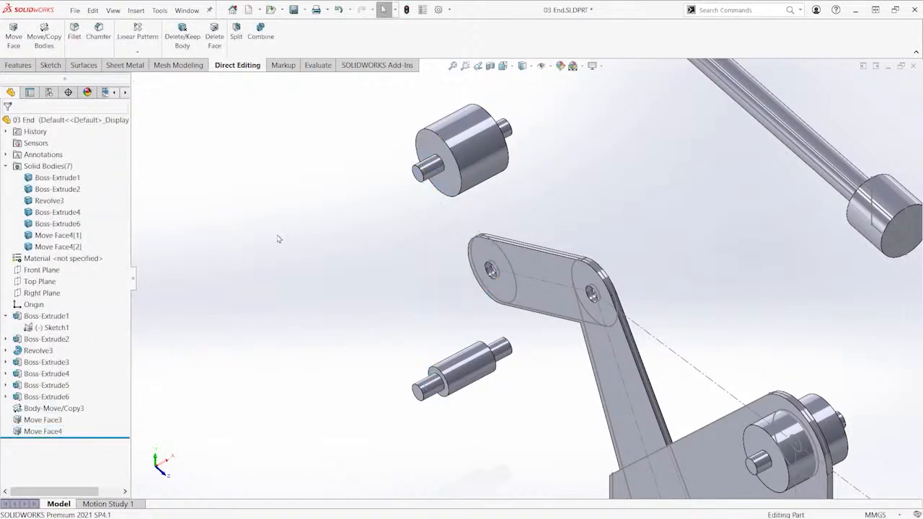
Start Save Bodies from an isometric view and assign the large plate body to a new part file named support
{"action": "key", "text": "ctrl+7"}
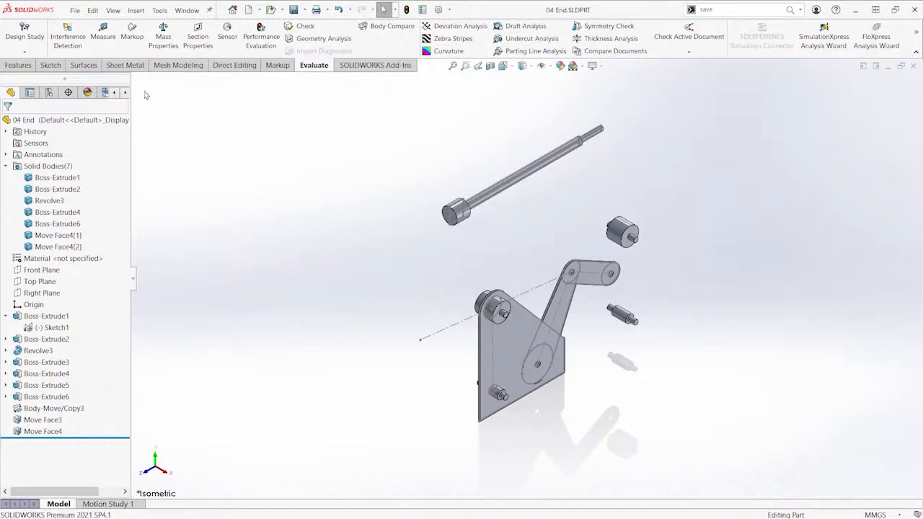
{"action": "left_click", "coordinate": [137, 10]}
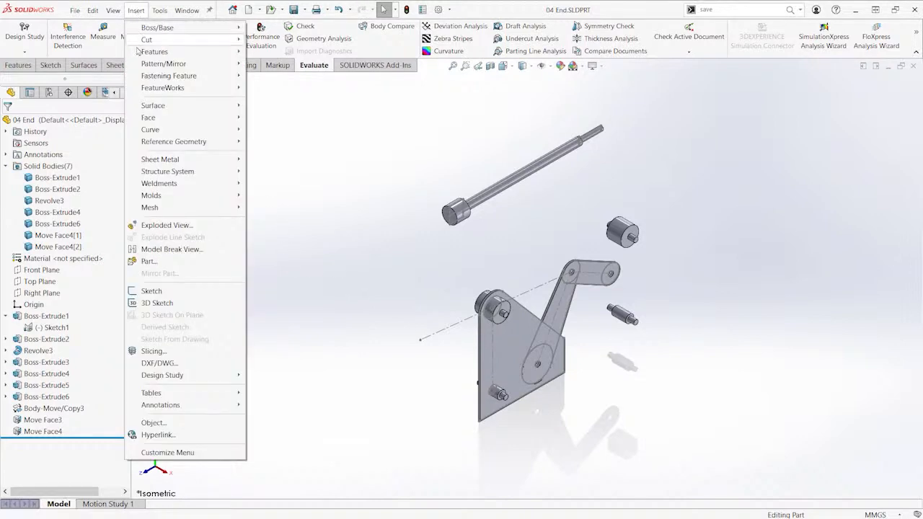
{"action": "mouse_move", "coordinate": [158, 54]}
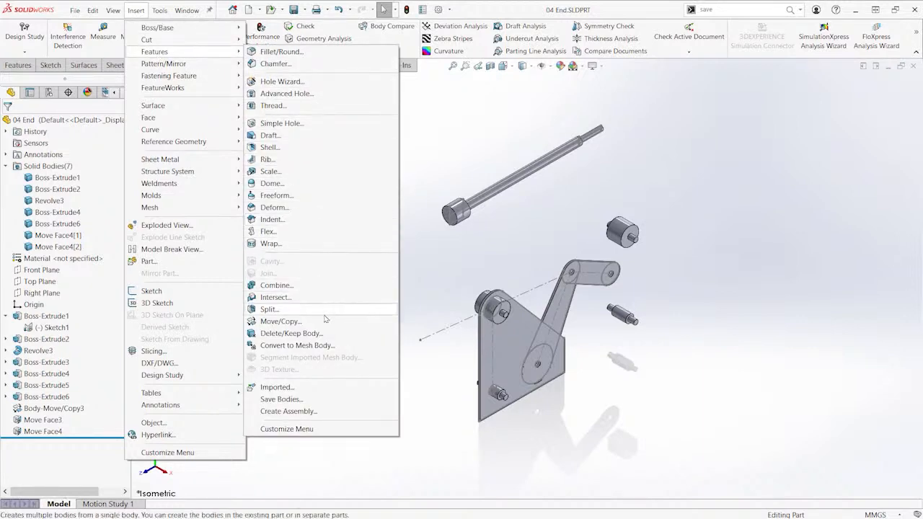
{"action": "left_click", "coordinate": [331, 401]}
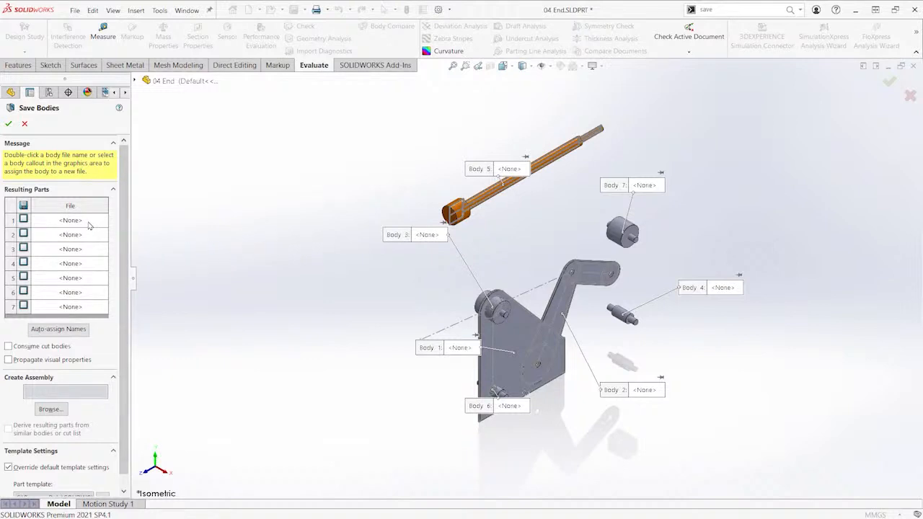
{"action": "left_click", "coordinate": [87, 223]}
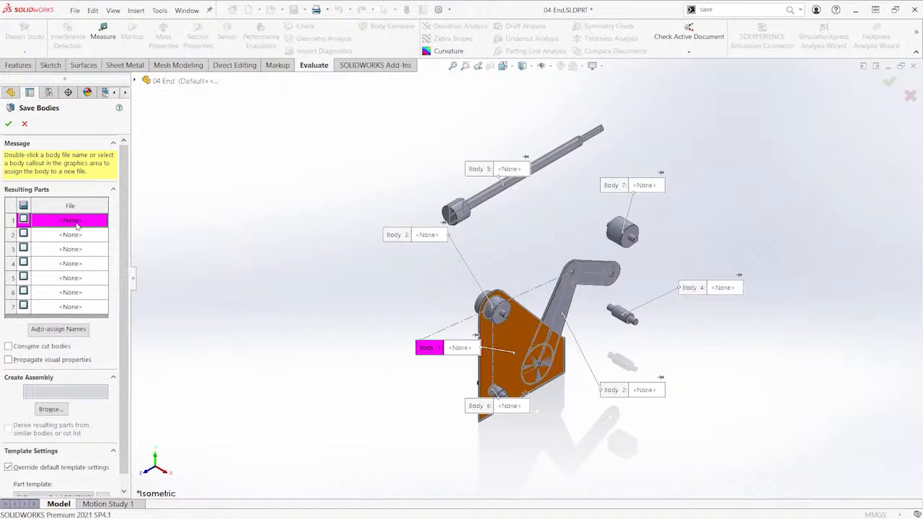
{"action": "double_click", "coordinate": [76, 225]}
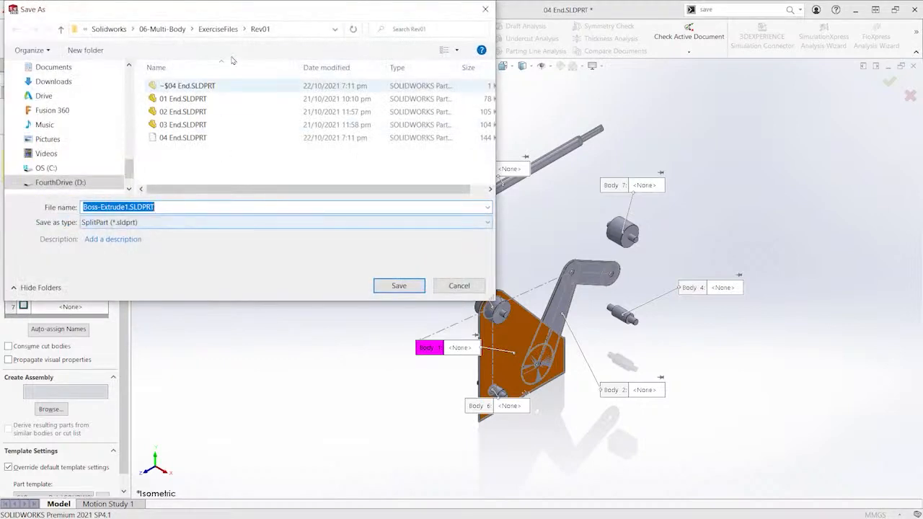
{"action": "left_click_drag", "start_coordinate": [246, 17], "coordinate": [411, 88]}
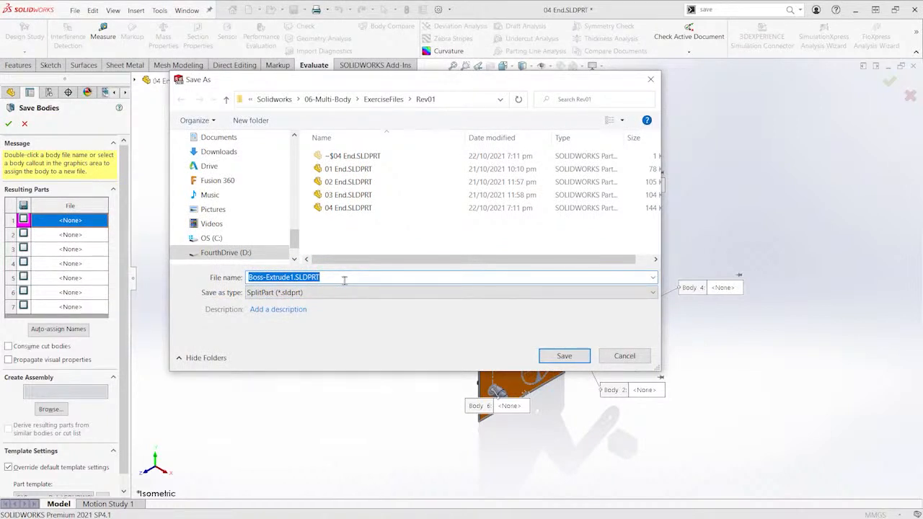
{"action": "type", "text": "support"}
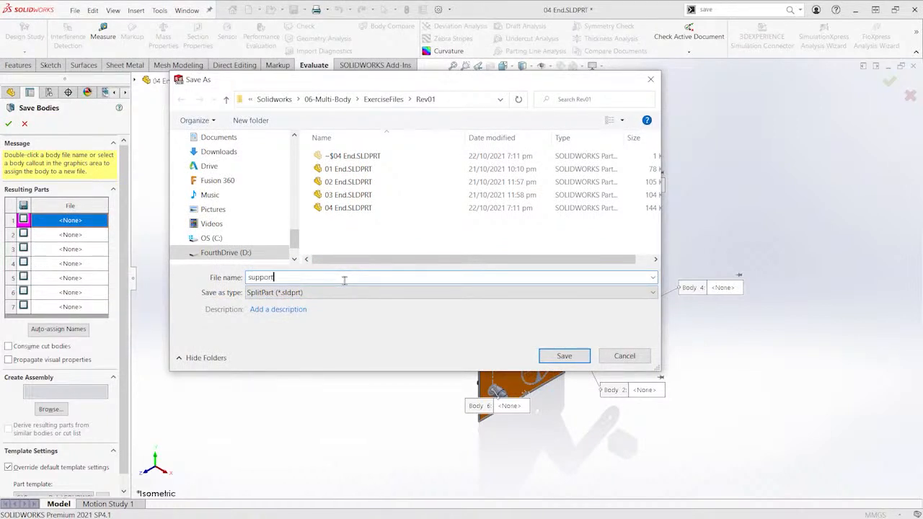
{"action": "key", "text": "Return"}
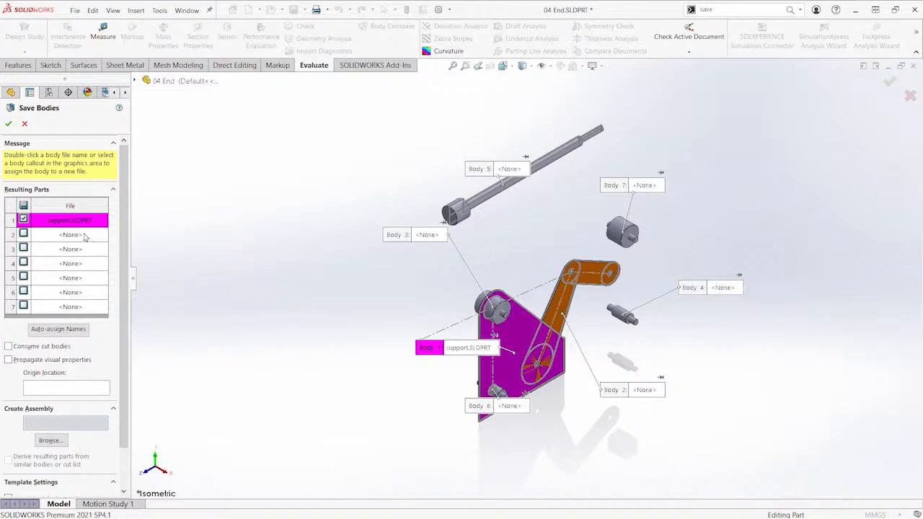
Assign the bent link body to a new part file named arm
{"action": "left_click", "coordinate": [85, 235]}
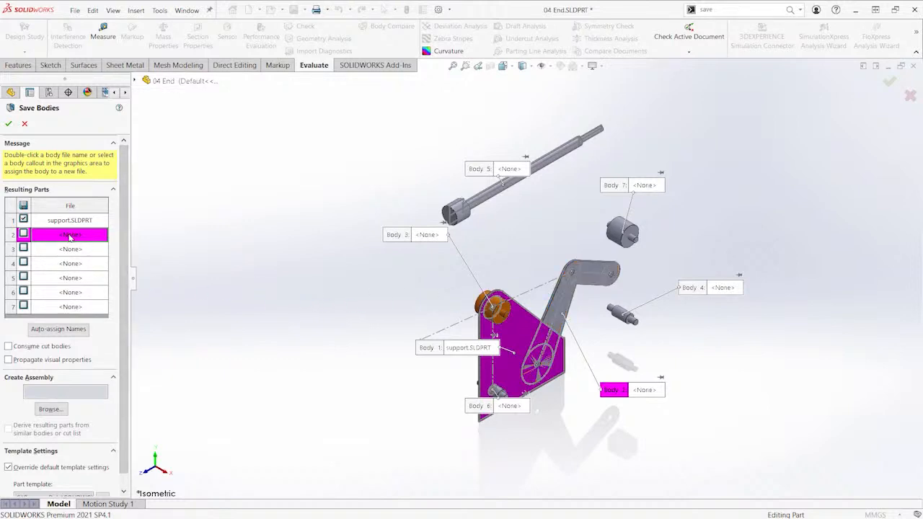
{"action": "double_click", "coordinate": [70, 236]}
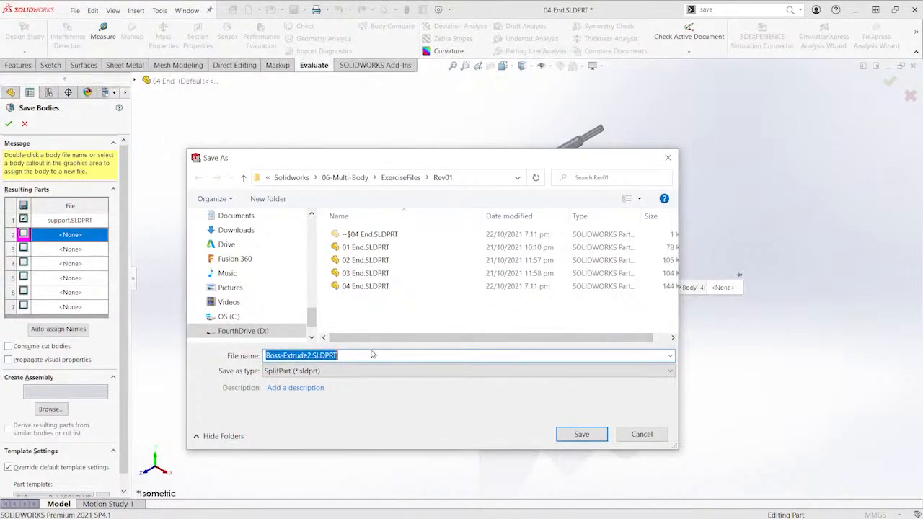
{"action": "type", "text": "arm"}
{"action": "key", "text": "Return"}
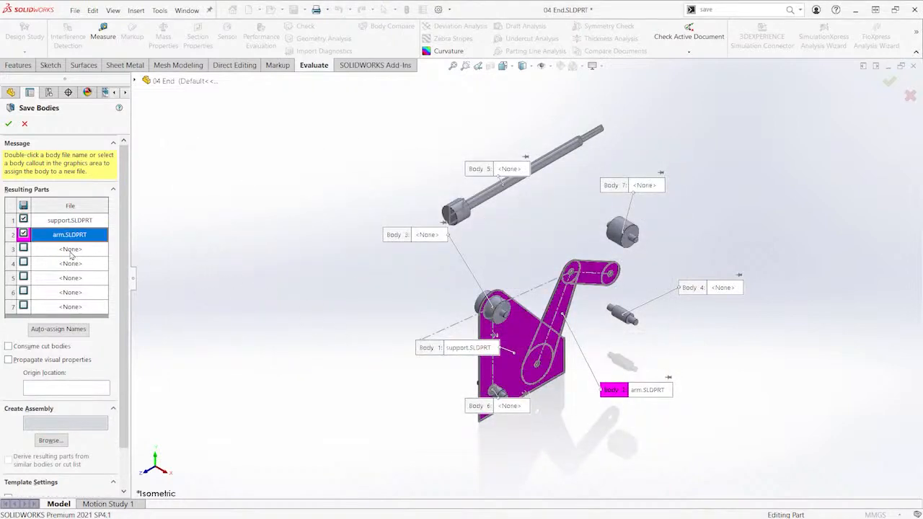
Assign the large stepped pin at the plate's upper corner to a new part file named hinge-a
{"action": "left_click", "coordinate": [71, 251]}
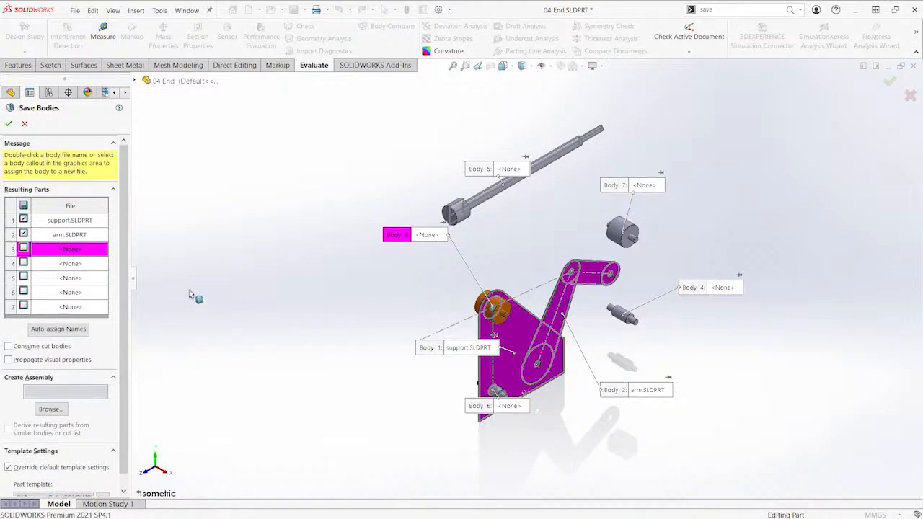
{"action": "double_click", "coordinate": [71, 249]}
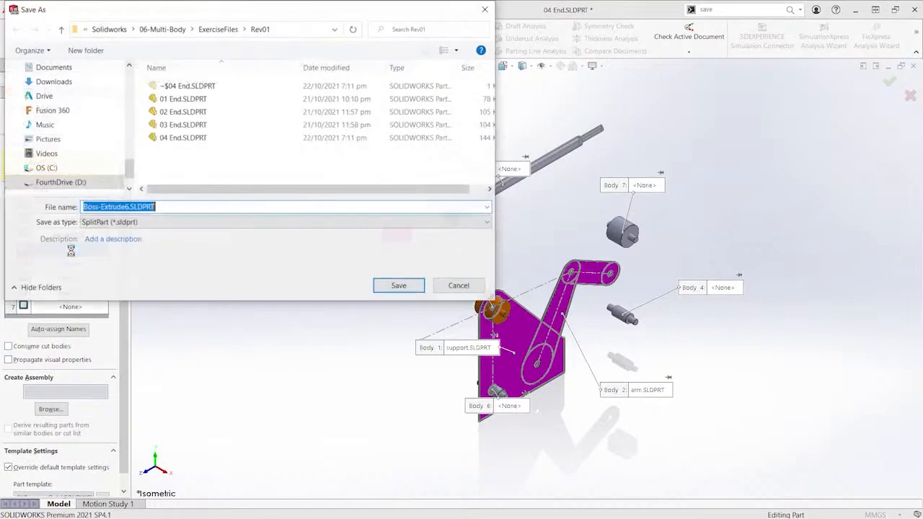
{"action": "left_click_drag", "start_coordinate": [271, 17], "coordinate": [466, 120]}
{"action": "type", "text": "hinge-a"}
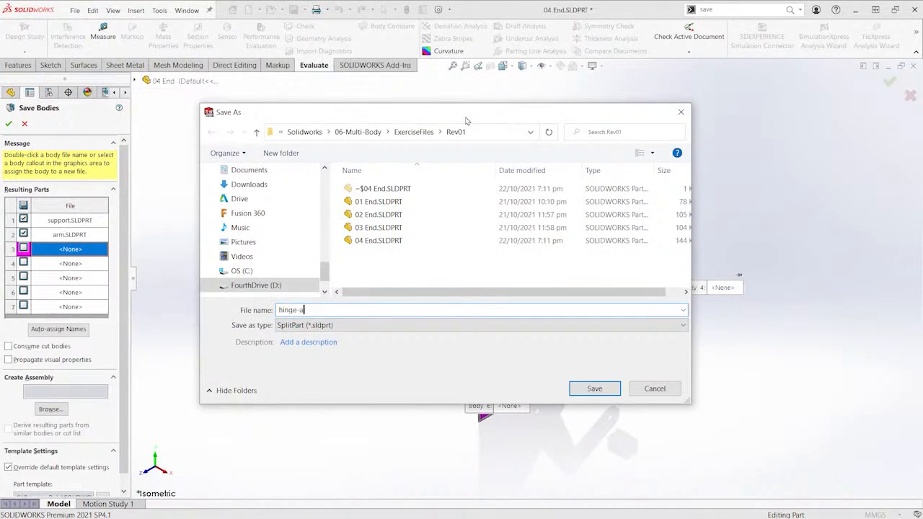
{"action": "key", "text": "Return"}
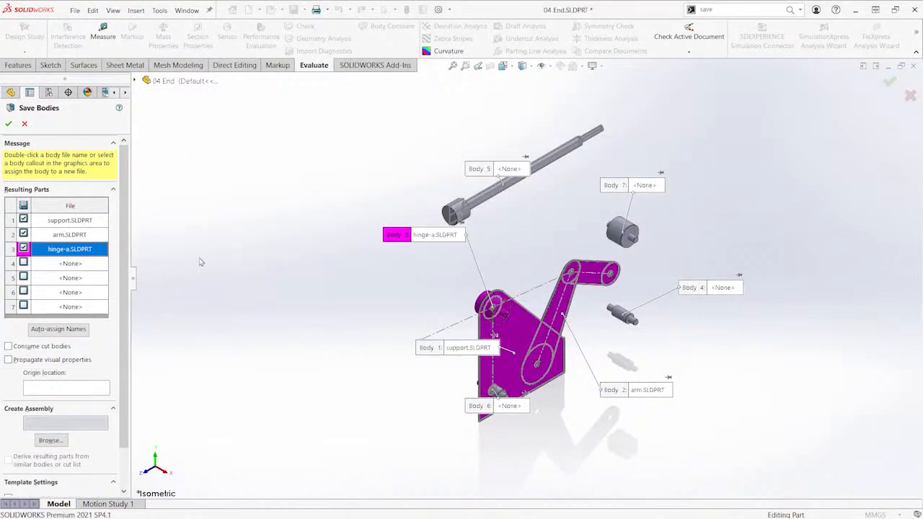
Assign the slender copied pin body beside the link arm to a new part file named pin-b
{"action": "left_click", "coordinate": [71, 265]}
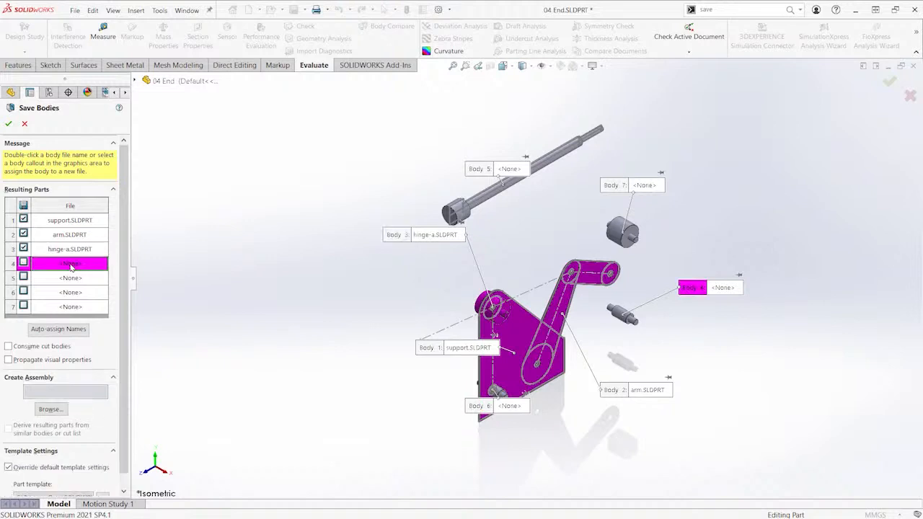
{"action": "double_click", "coordinate": [72, 265]}
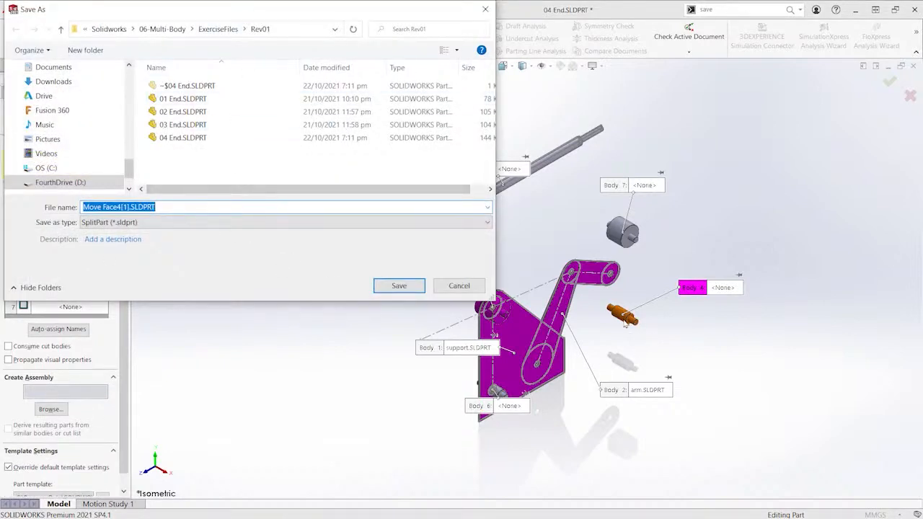
{"action": "type", "text": "pin-b"}
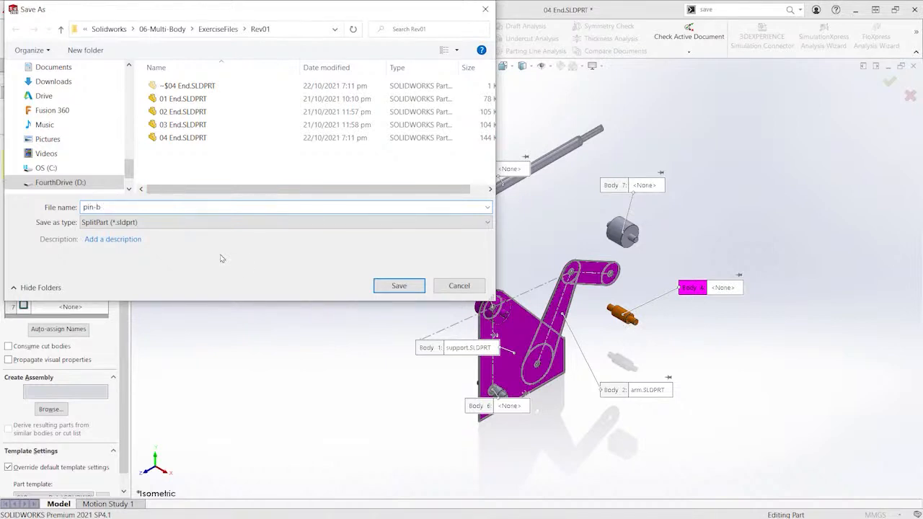
{"action": "key", "text": "Return"}
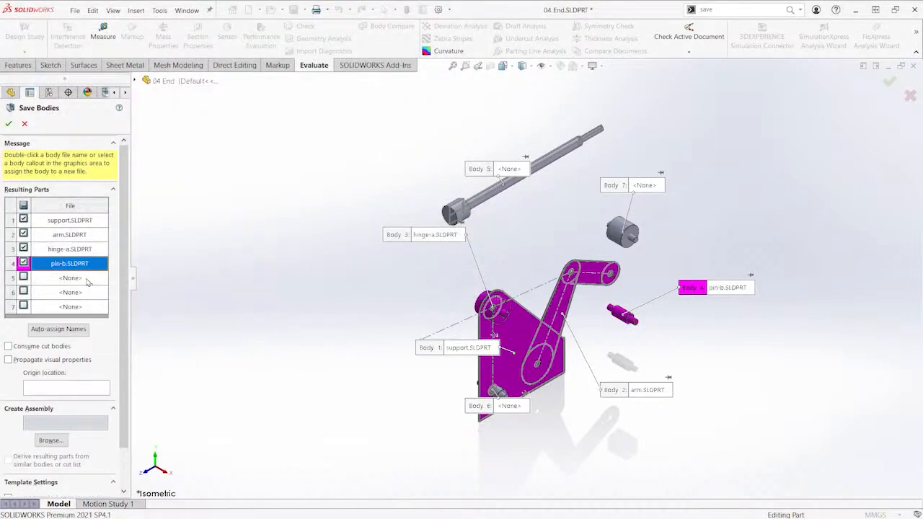
Assign the long headed rod body to a new part file named shaft
{"action": "left_click", "coordinate": [74, 282]}
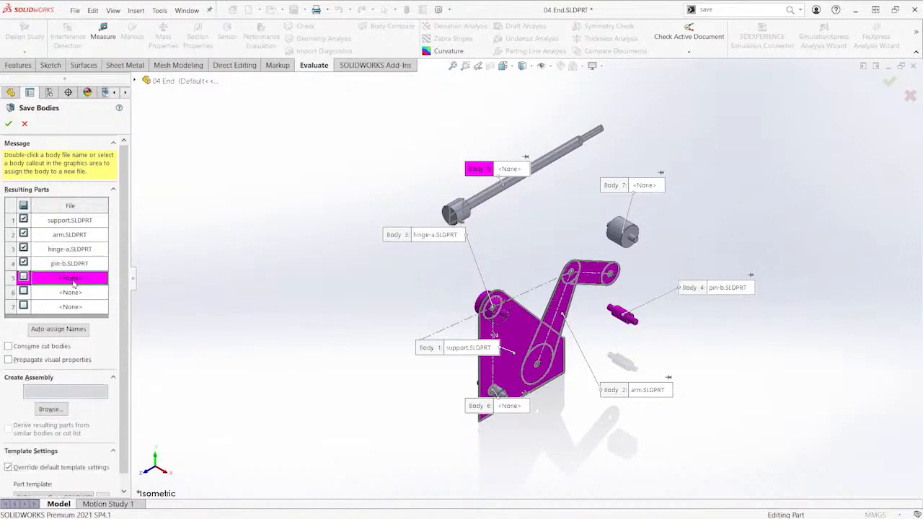
{"action": "left_click", "coordinate": [69, 292]}
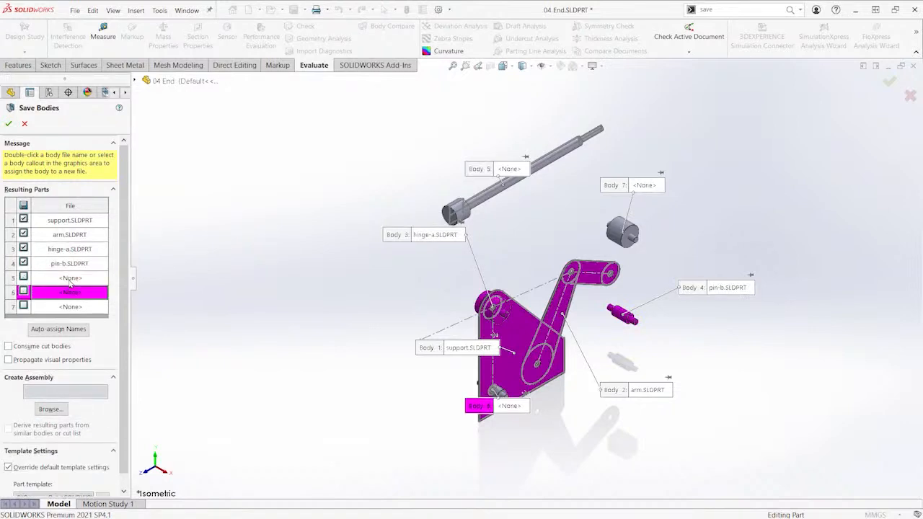
{"action": "left_click", "coordinate": [70, 283]}
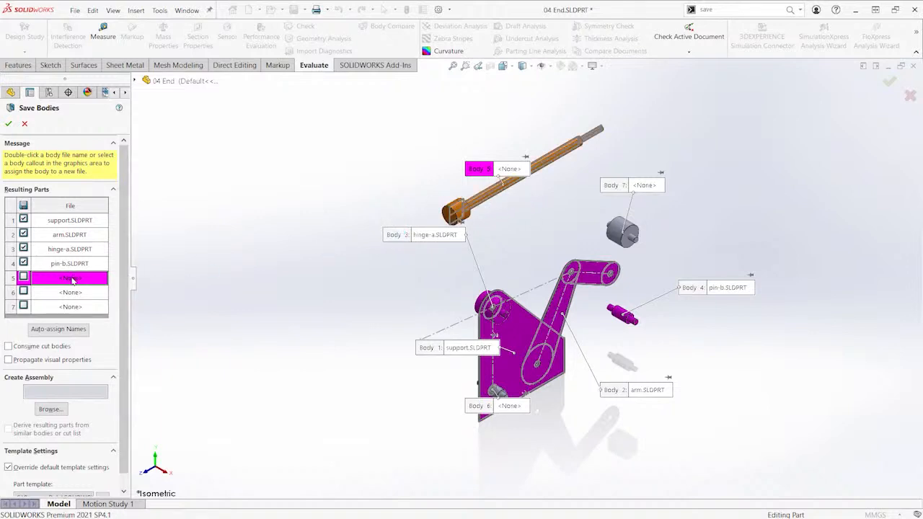
{"action": "double_click", "coordinate": [72, 280]}
{"action": "type", "text": "shaft"}
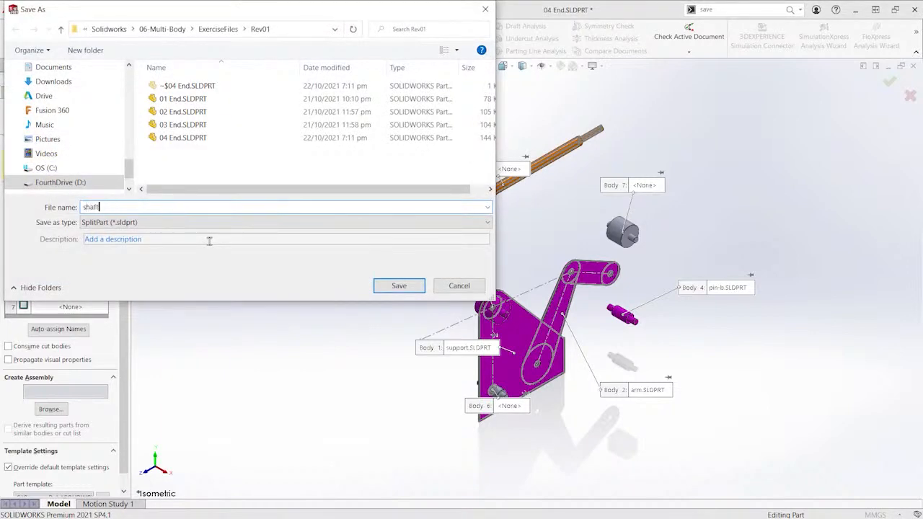
{"action": "key", "text": "Return"}
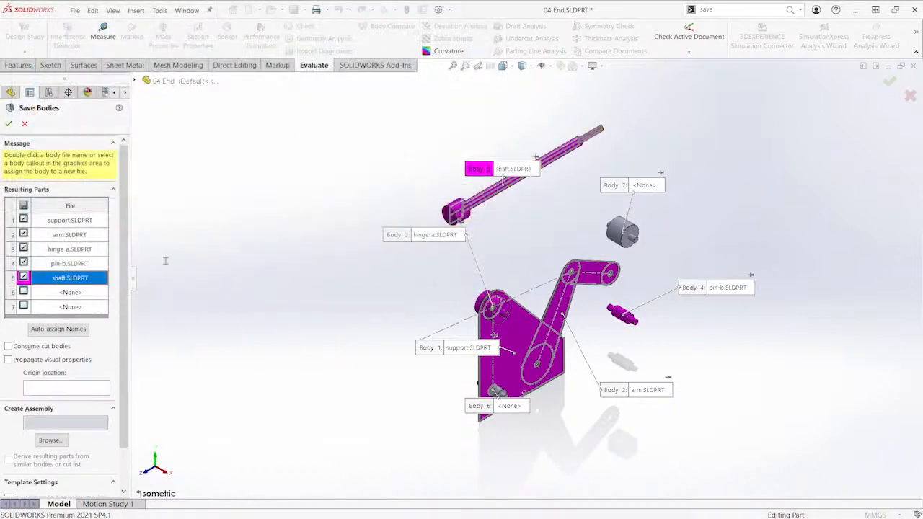
Assign the small pin body at the plate's lower corner to a new part file named pin-a
{"action": "left_click", "coordinate": [72, 294]}
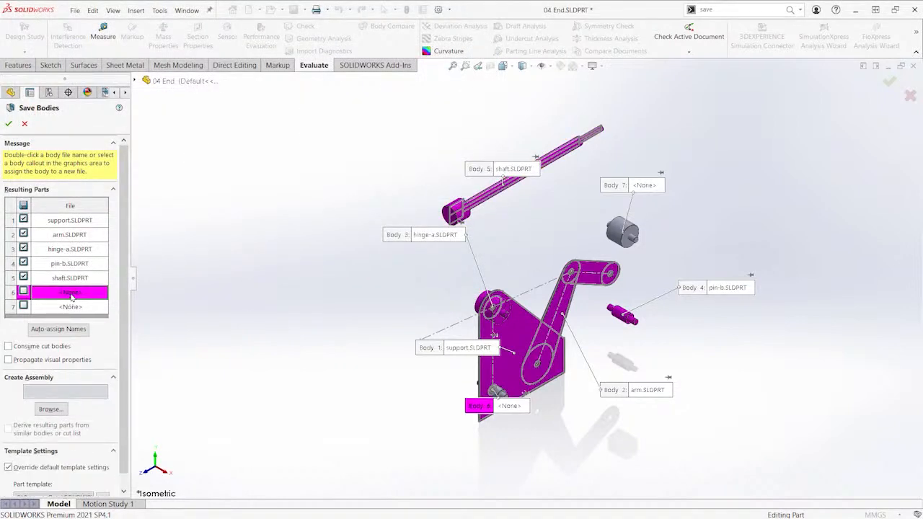
{"action": "double_click", "coordinate": [72, 294]}
{"action": "type", "text": "pi"}
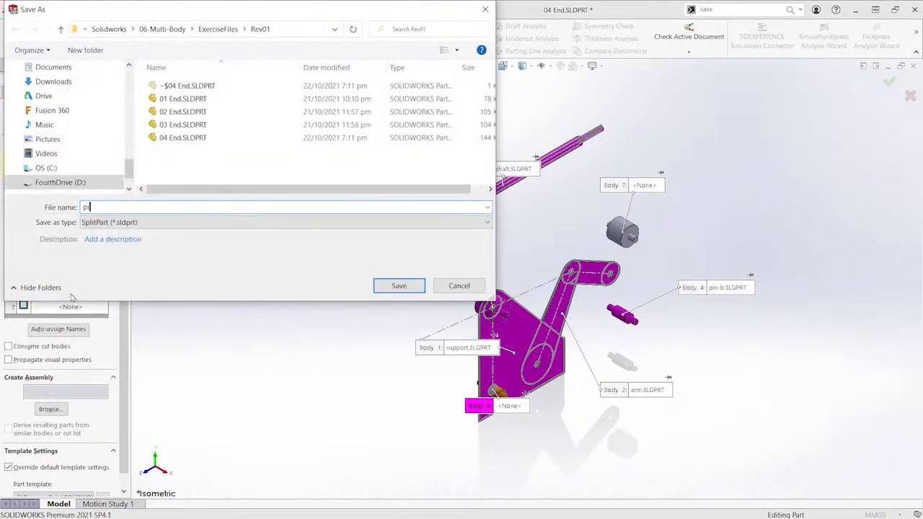
{"action": "type", "text": "n-a"}
{"action": "key", "text": "Return"}
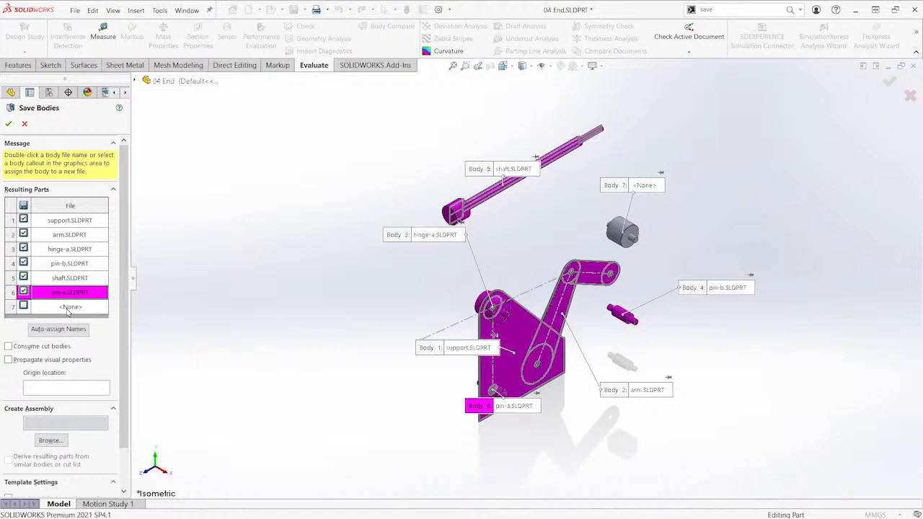
Assign the large copied stepped pin body above the link arm to a new part file named hinge-b
{"action": "left_click", "coordinate": [67, 308]}
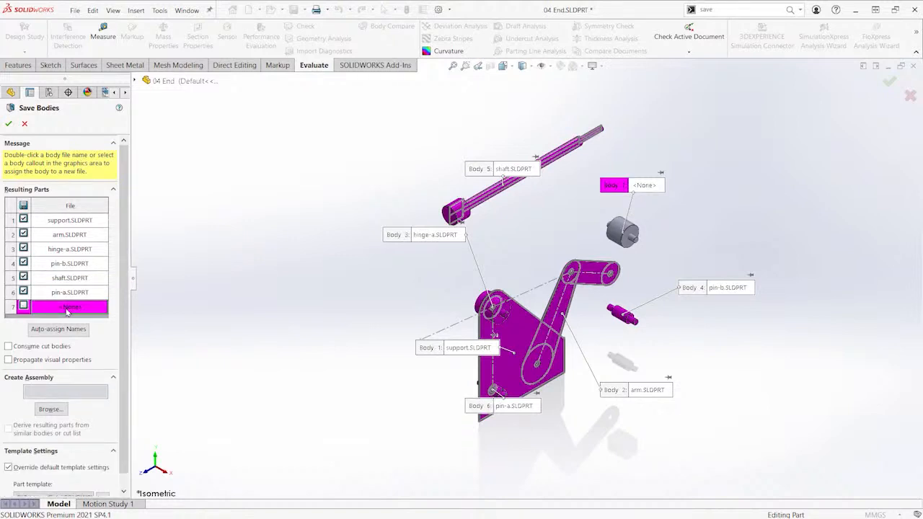
{"action": "double_click", "coordinate": [68, 309]}
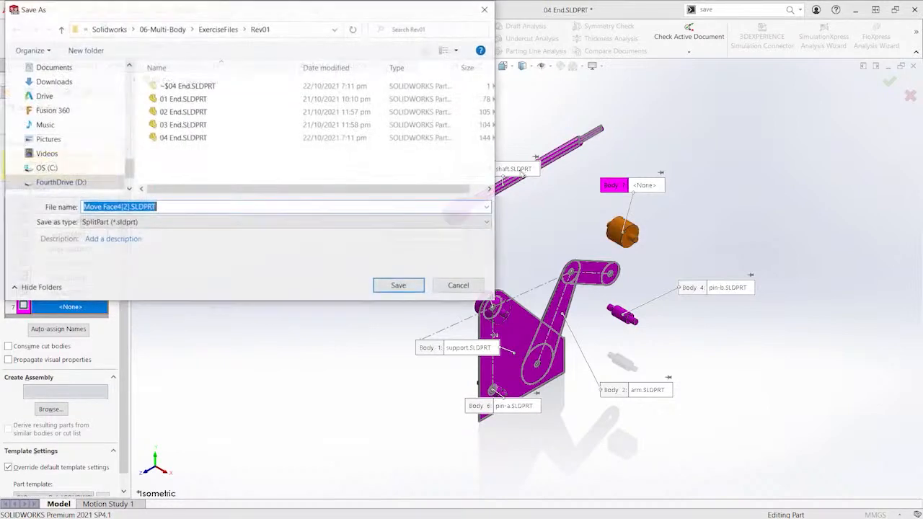
{"action": "type", "text": "hinge-b"}
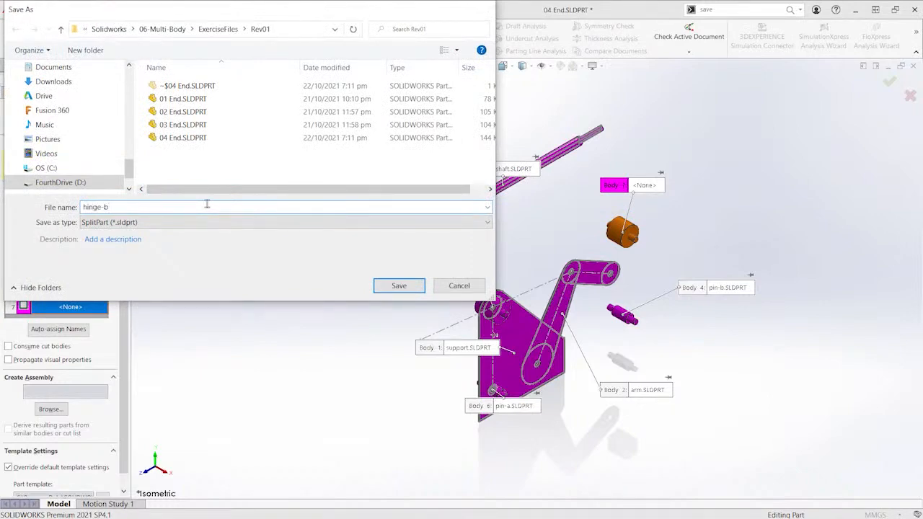
{"action": "key", "text": "Return"}
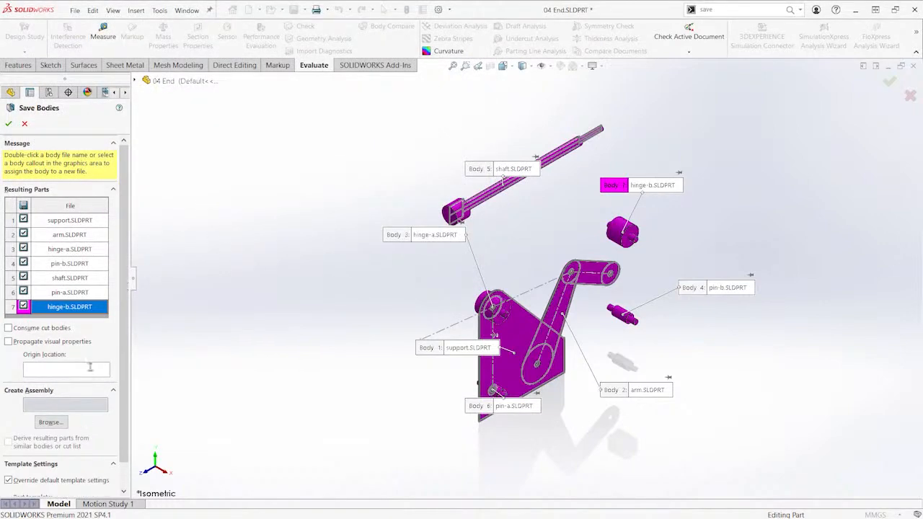
Finish Save Bodies for all seven bodies, changing the derived parts' units to those of the base part
{"action": "left_click", "coordinate": [125, 390]}
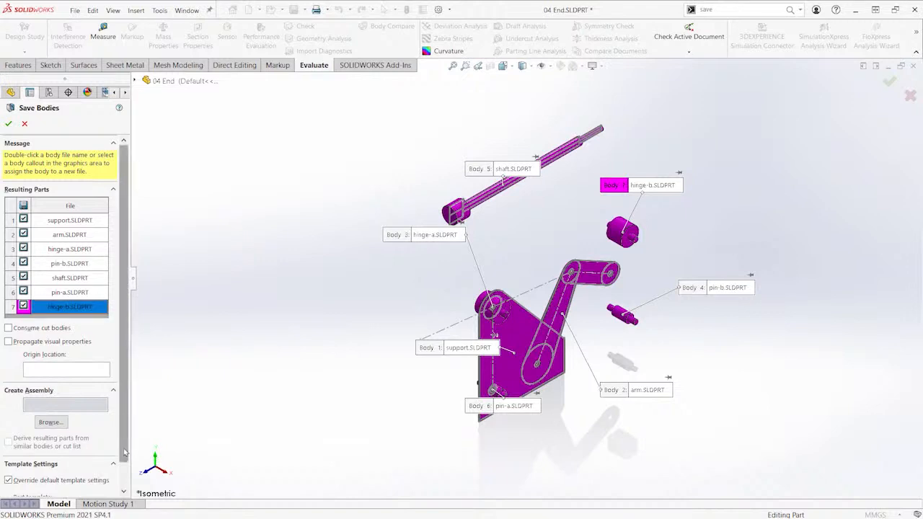
{"action": "scroll", "coordinate": [101, 444], "scroll_direction": "down", "scroll_amount": 2}
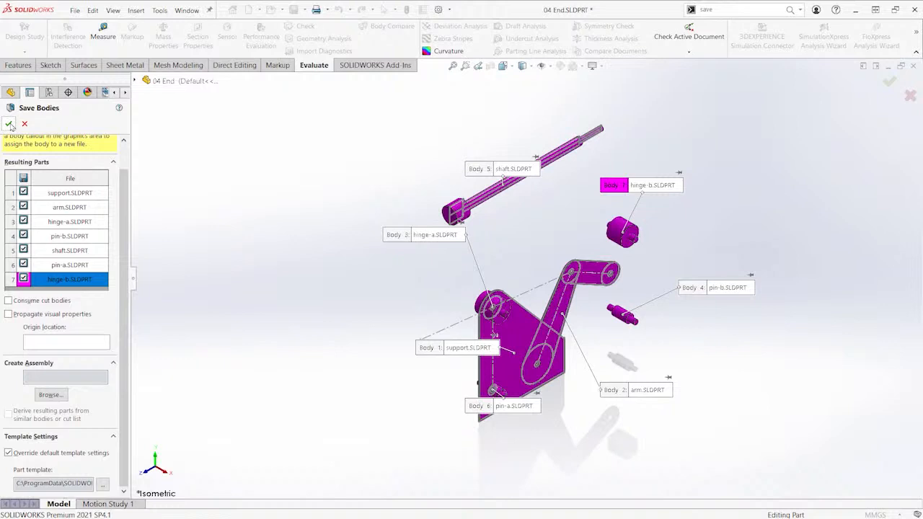
{"action": "left_click", "coordinate": [8, 124]}
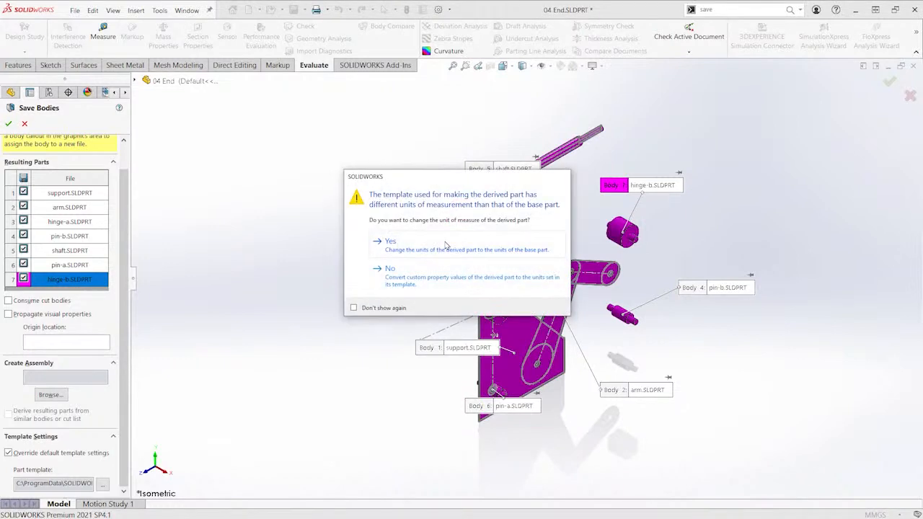
{"action": "left_click", "coordinate": [425, 247]}
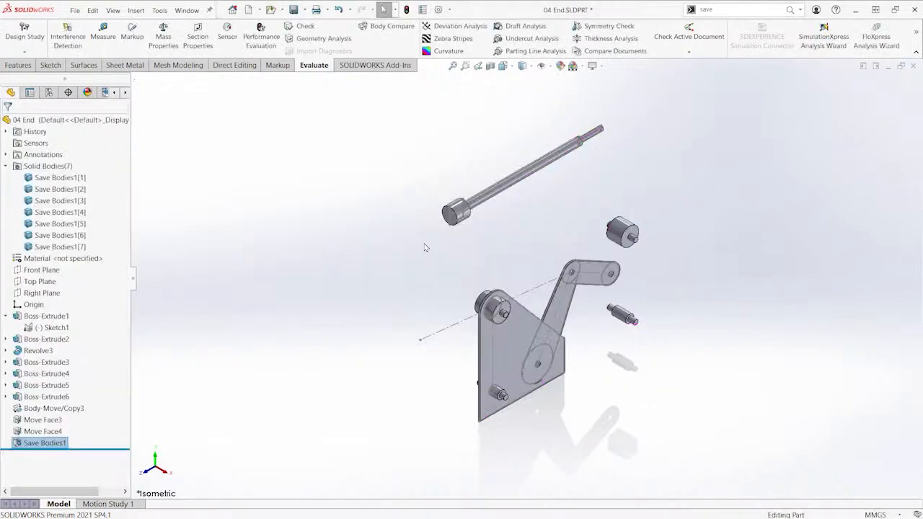
{"action": "left_click", "coordinate": [425, 247]}
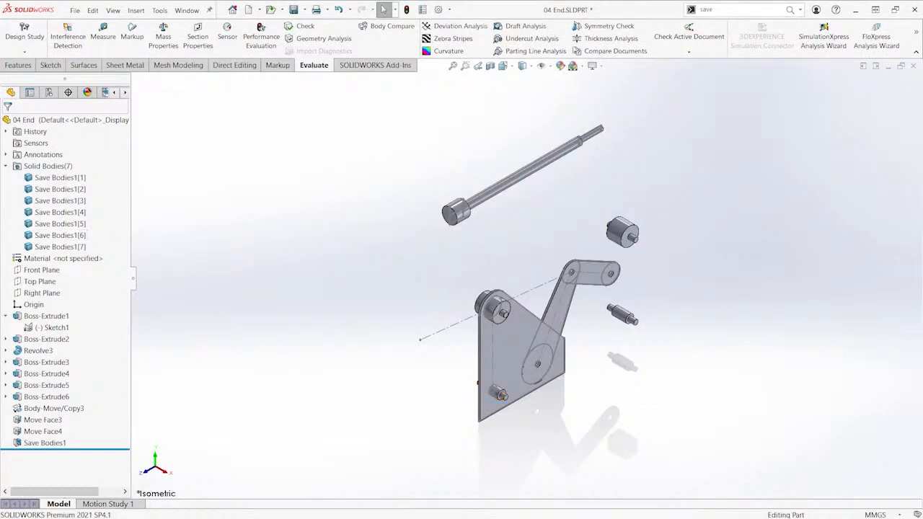
Create a new assembly document from the open 06 Begin part session
{"action": "left_click_drag", "start_coordinate": [2, 93], "coordinate": [425, 117]}
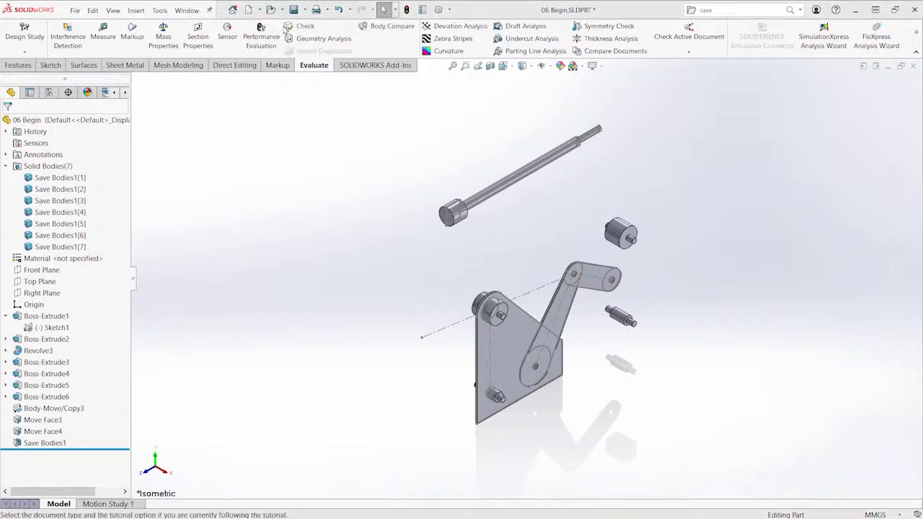
{"action": "left_click_drag", "start_coordinate": [1, 118], "coordinate": [523, 119]}
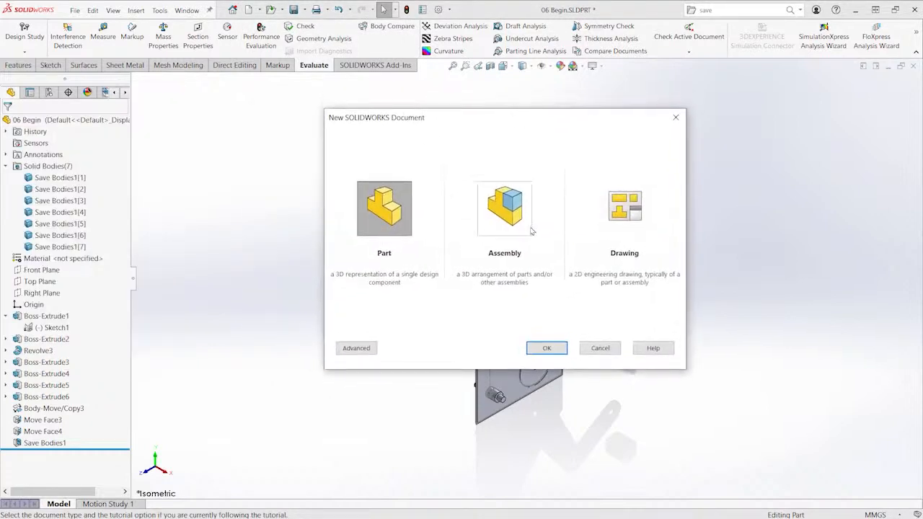
{"action": "double_click", "coordinate": [510, 212]}
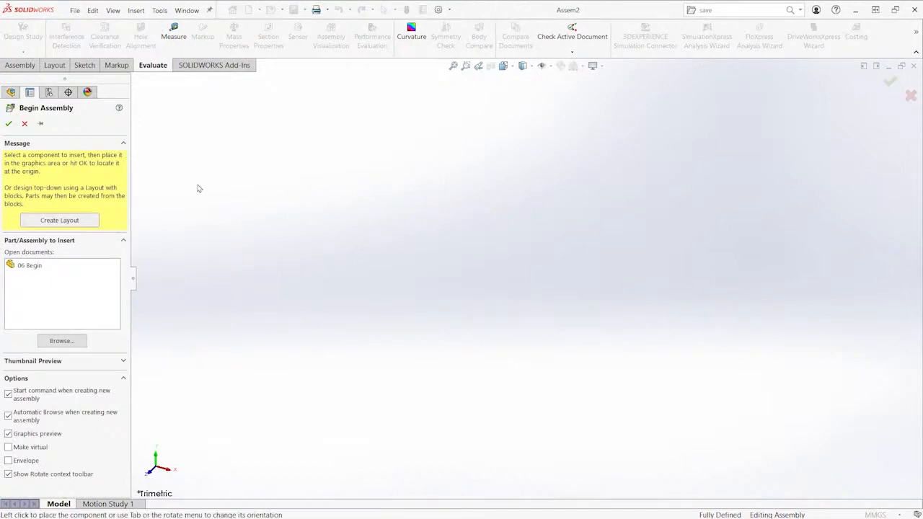
Insert support.SLDPRT from the Rev01 subfolder 05 as the first, fixed component of the assembly
{"action": "left_click_drag", "start_coordinate": [1, 108], "coordinate": [660, 140]}
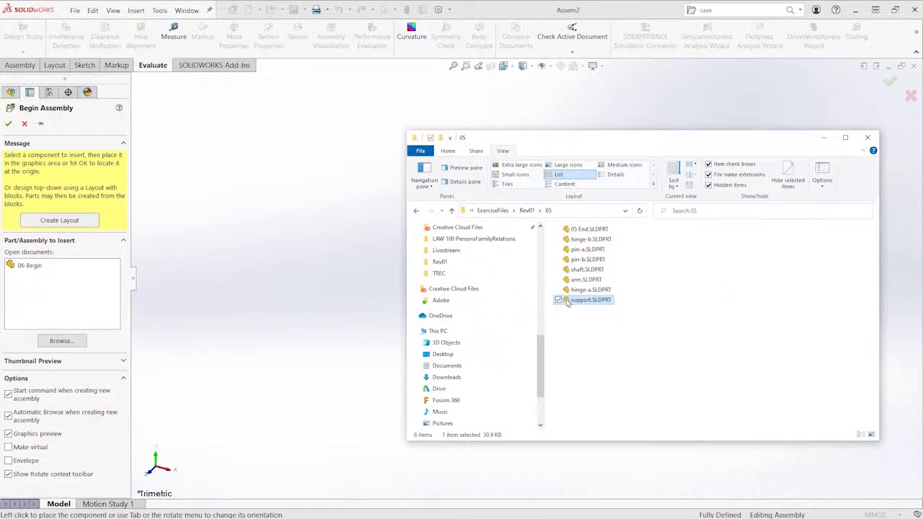
{"action": "left_click_drag", "start_coordinate": [567, 303], "coordinate": [314, 251]}
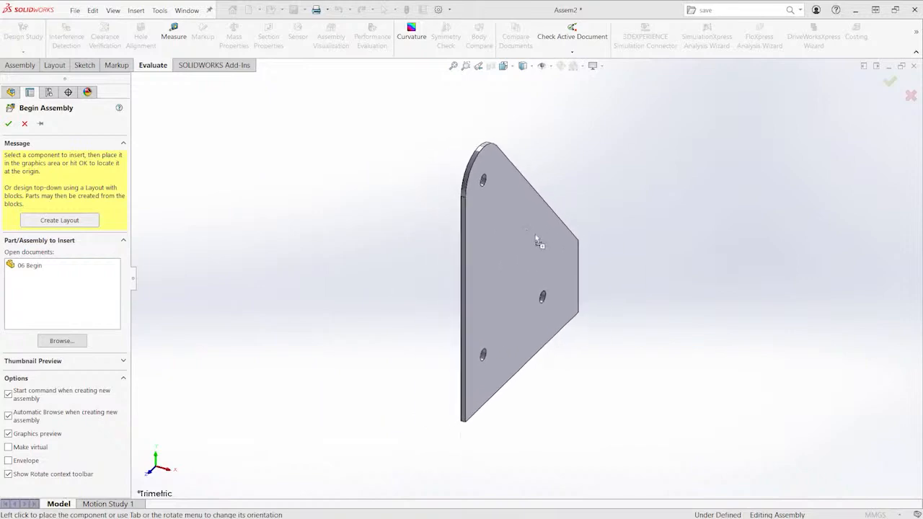
{"action": "left_click", "coordinate": [522, 241]}
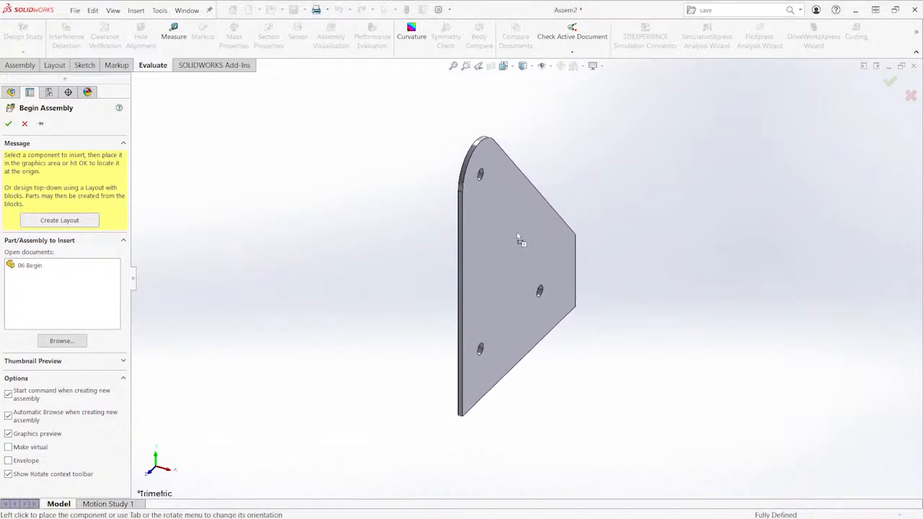
{"action": "left_click", "coordinate": [890, 82]}
{"action": "middle_click_drag", "start_coordinate": [690, 291], "coordinate": [657, 272]}
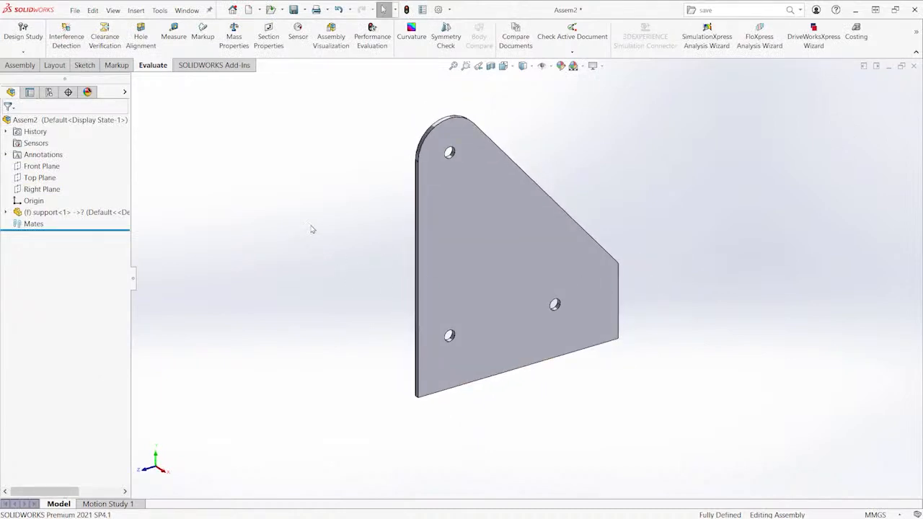
In the 06 Begin part, edit Sketch1 to set the horizontal distance between the plate's lower holes to 80 mm, and return to the assembly
{"action": "key", "text": "ctrl+Tab"}
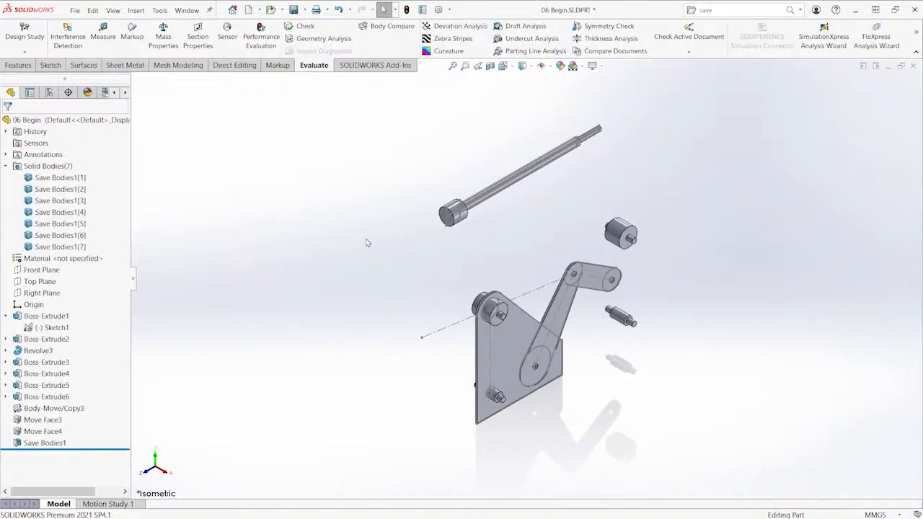
{"action": "middle_click_drag", "start_coordinate": [367, 242], "coordinate": [445, 228]}
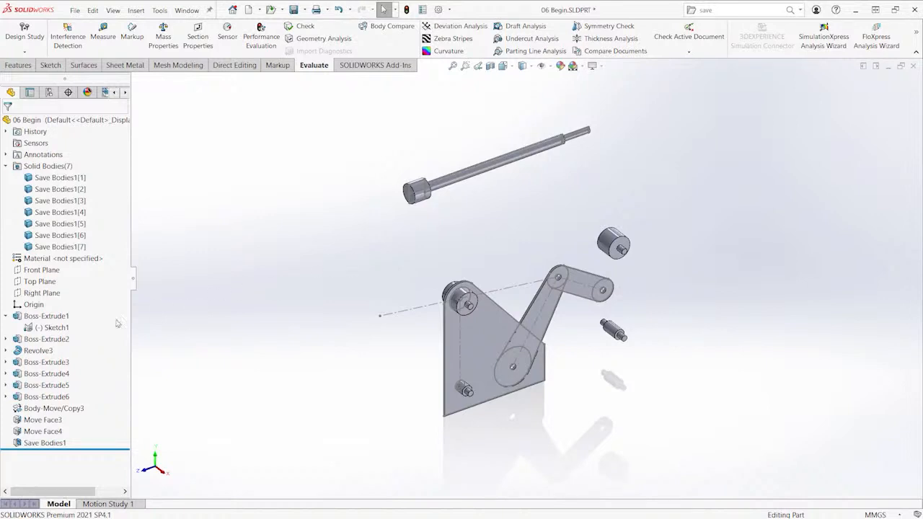
{"action": "left_click", "coordinate": [29, 329]}
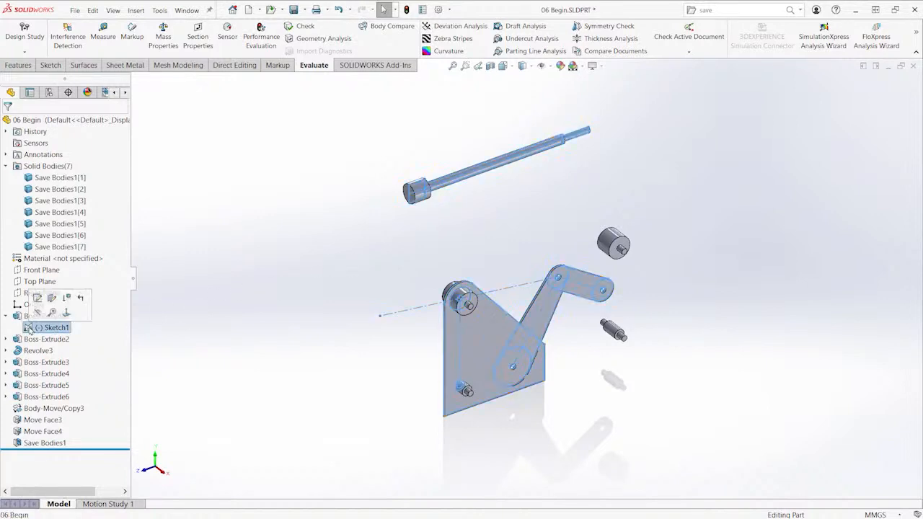
{"action": "left_click", "coordinate": [36, 297]}
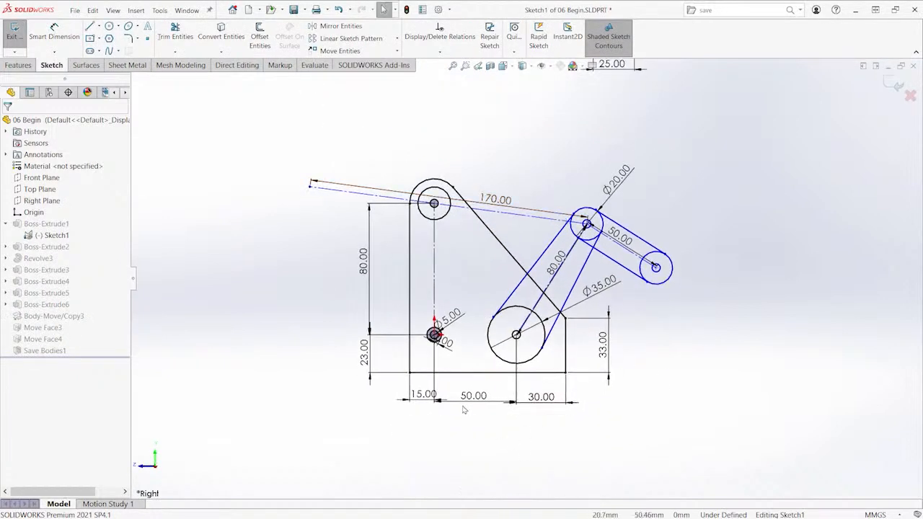
{"action": "double_click", "coordinate": [479, 405]}
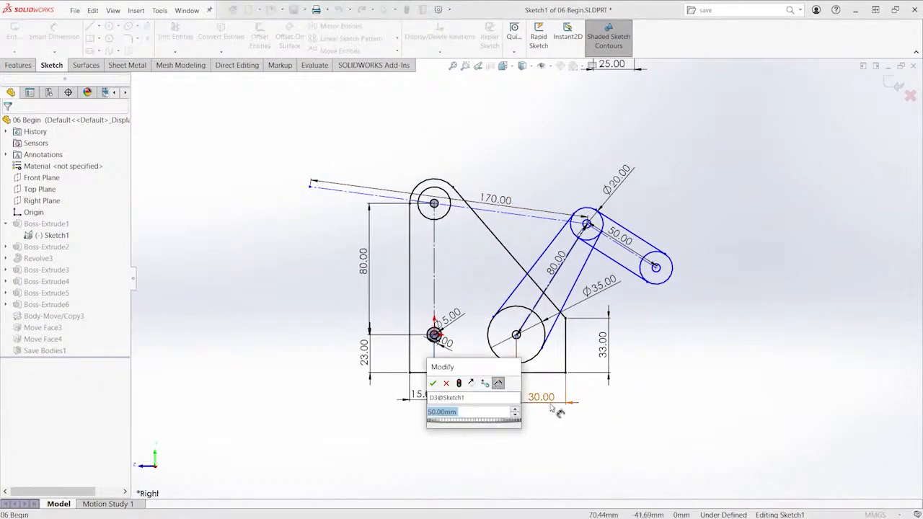
{"action": "type", "text": "80"}
{"action": "key", "text": "Return"}
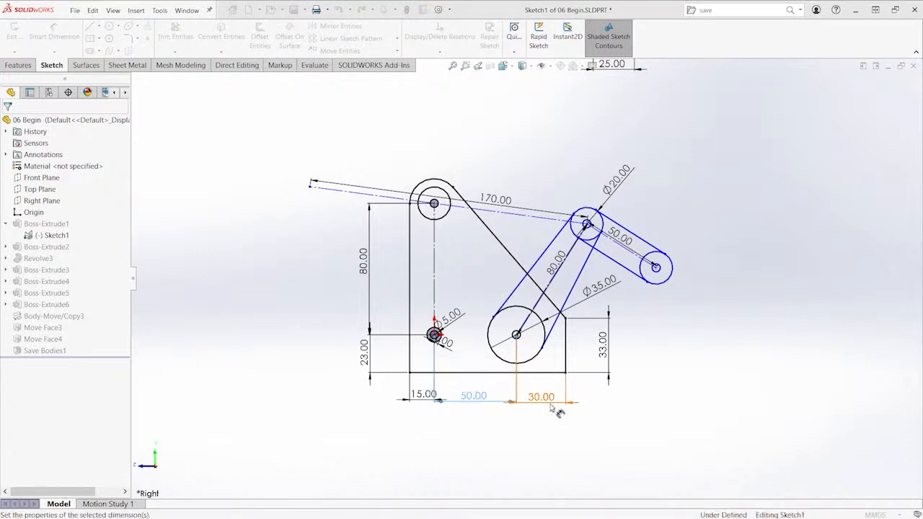
{"action": "key", "text": "Escape"}
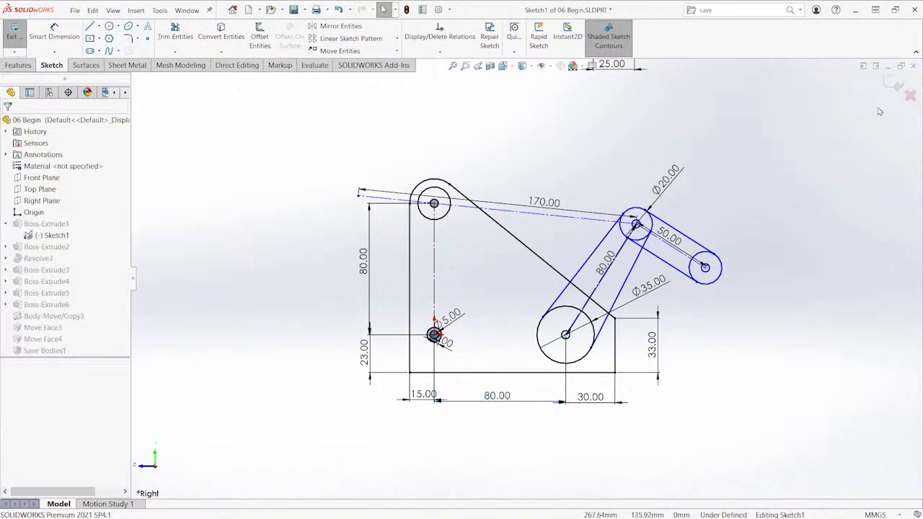
{"action": "left_click", "coordinate": [894, 85]}
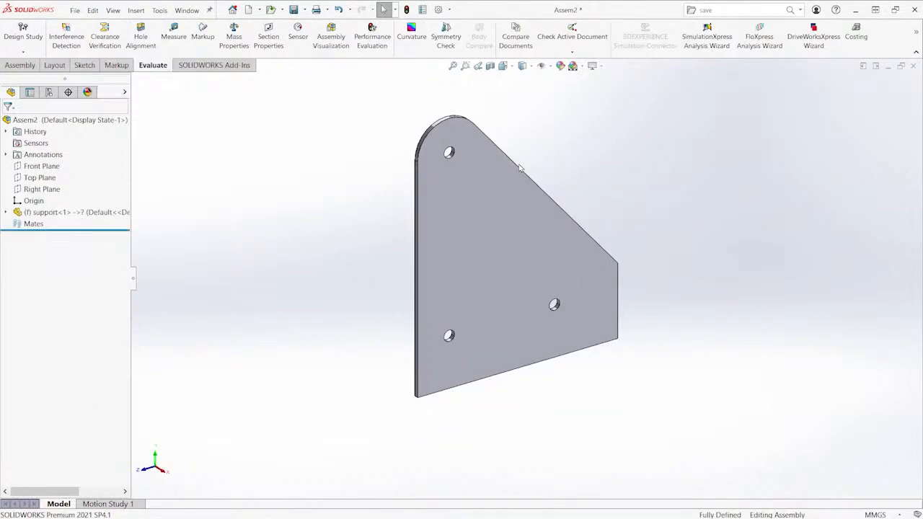
Measure the center distance between the support's two lower holes in the assembly, and finish measuring
{"action": "middle_click_drag", "start_coordinate": [612, 175], "coordinate": [616, 196], "text": "ctrl"}
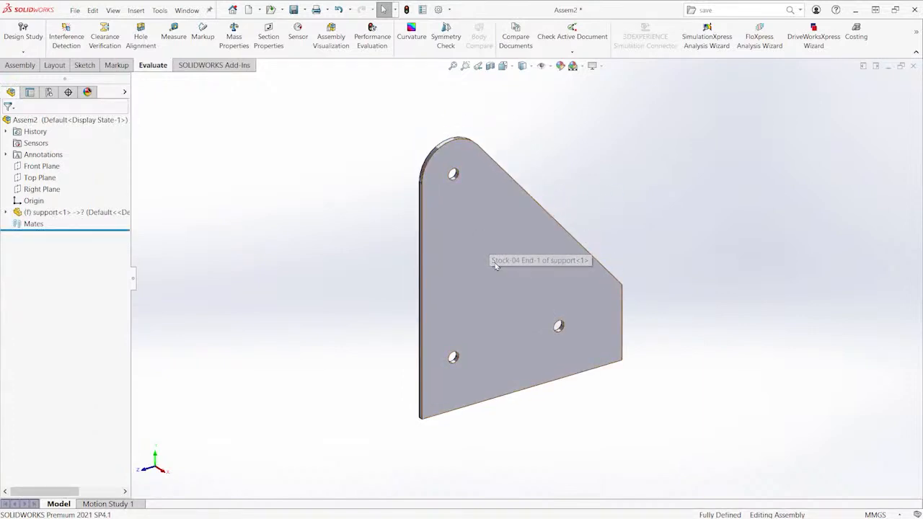
{"action": "middle_click_drag", "start_coordinate": [587, 250], "coordinate": [653, 194]}
{"action": "scroll", "coordinate": [470, 373], "scroll_direction": "down", "scroll_amount": 3}
{"action": "scroll", "coordinate": [451, 339], "scroll_direction": "up", "scroll_amount": 1}
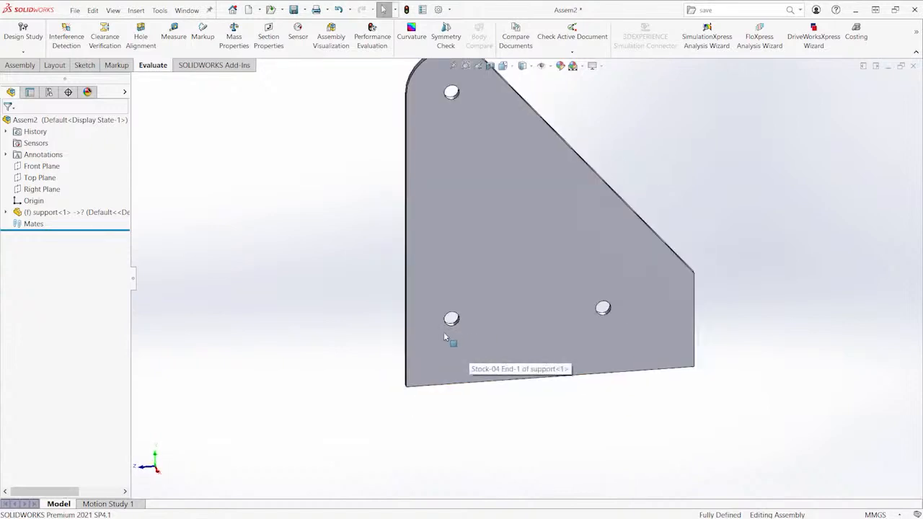
{"action": "left_click", "coordinate": [173, 36]}
{"action": "scroll", "coordinate": [451, 321], "scroll_direction": "down", "scroll_amount": 5}
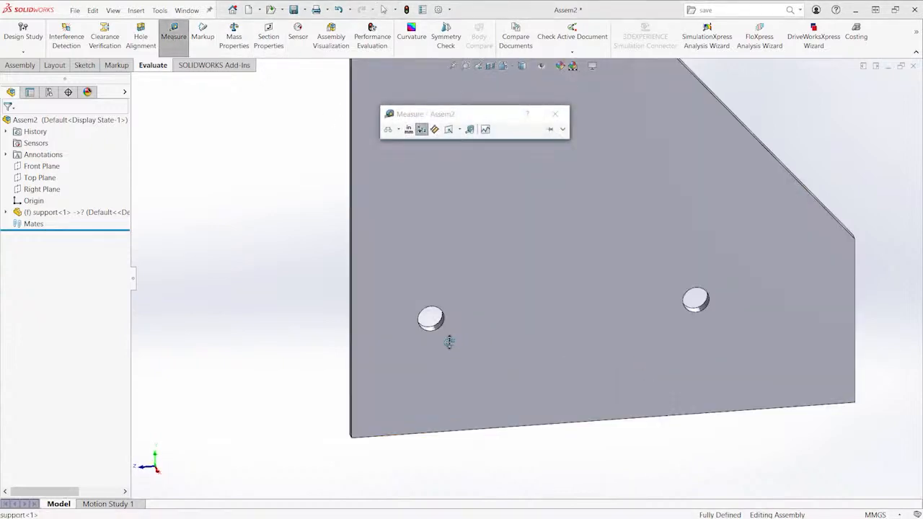
{"action": "left_click", "coordinate": [438, 310]}
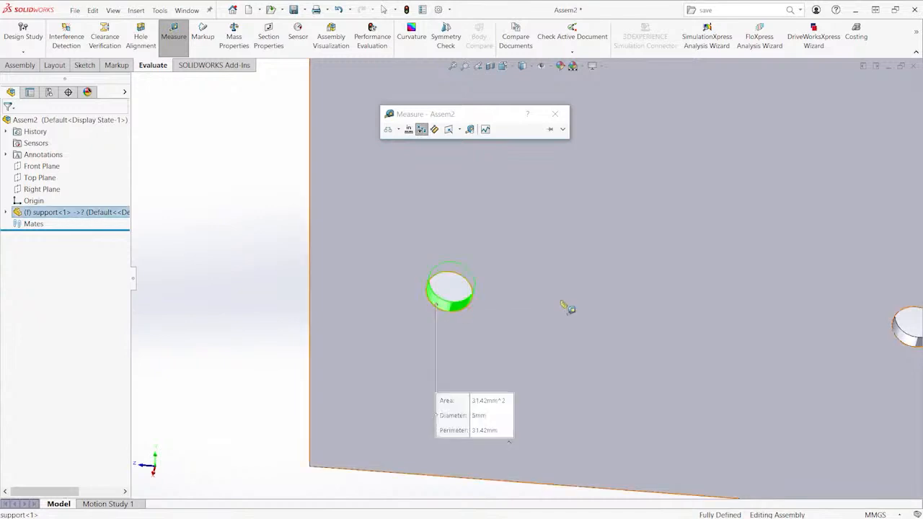
{"action": "middle_click_drag", "start_coordinate": [569, 310], "coordinate": [489, 274], "text": "ctrl"}
{"action": "left_click", "coordinate": [767, 329]}
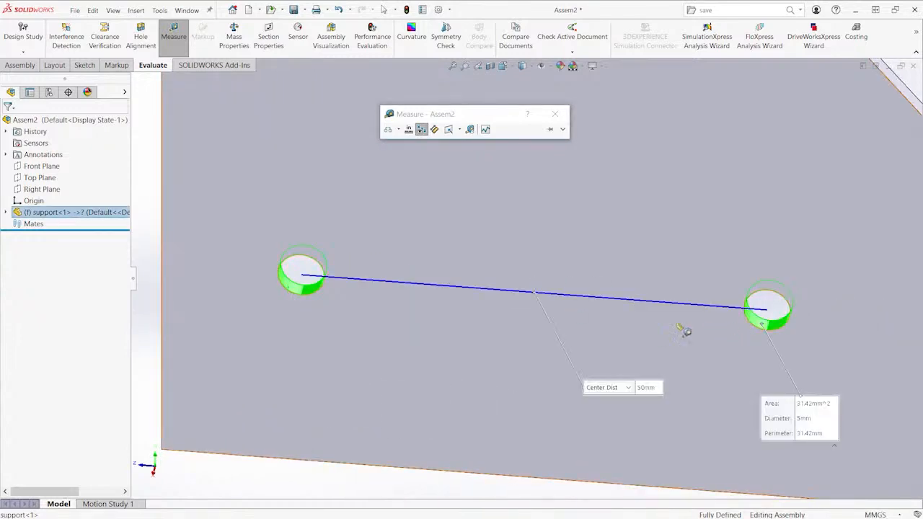
{"action": "scroll", "coordinate": [596, 310], "scroll_direction": "up", "scroll_amount": 1}
{"action": "middle_click_drag", "start_coordinate": [597, 310], "coordinate": [659, 354]}
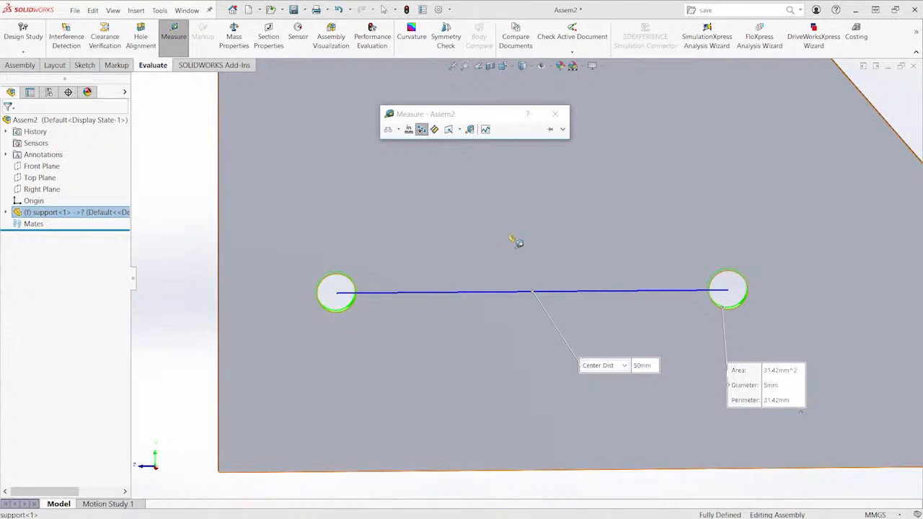
{"action": "left_click", "coordinate": [513, 244]}
{"action": "key", "text": "Escape"}
Close the assembly without saving, and roll the 06 Begin part's feature history back to just before Save Bodies1
{"action": "scroll", "coordinate": [360, 219], "scroll_direction": "up", "scroll_amount": 4}
{"action": "key", "text": "ctrl+w"}
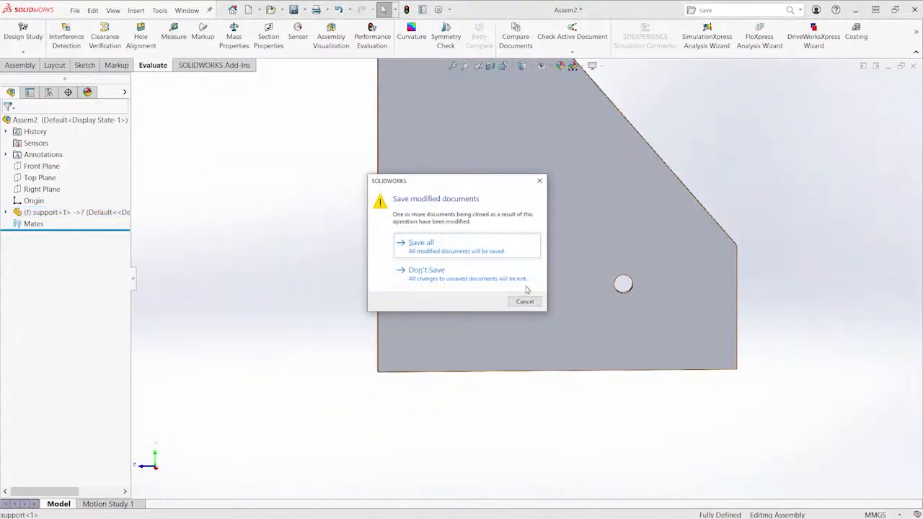
{"action": "left_click", "coordinate": [465, 282]}
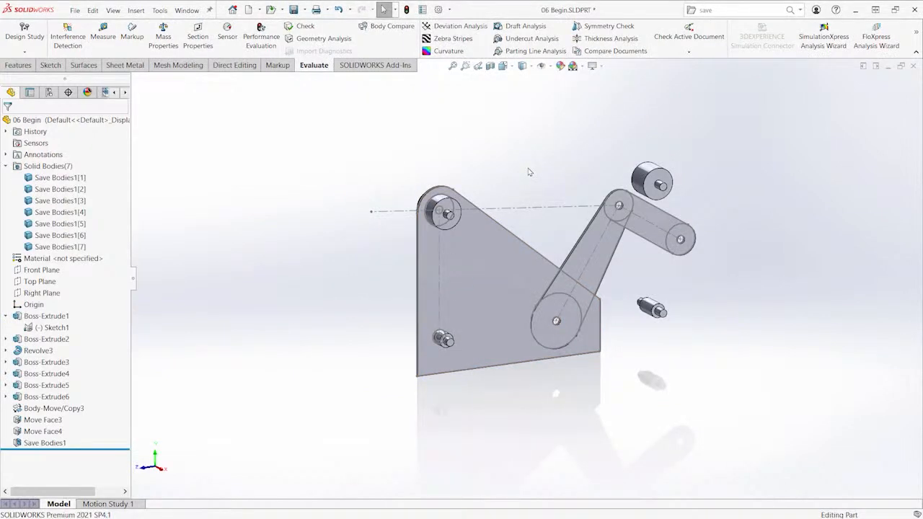
{"action": "key", "text": "ctrl+7"}
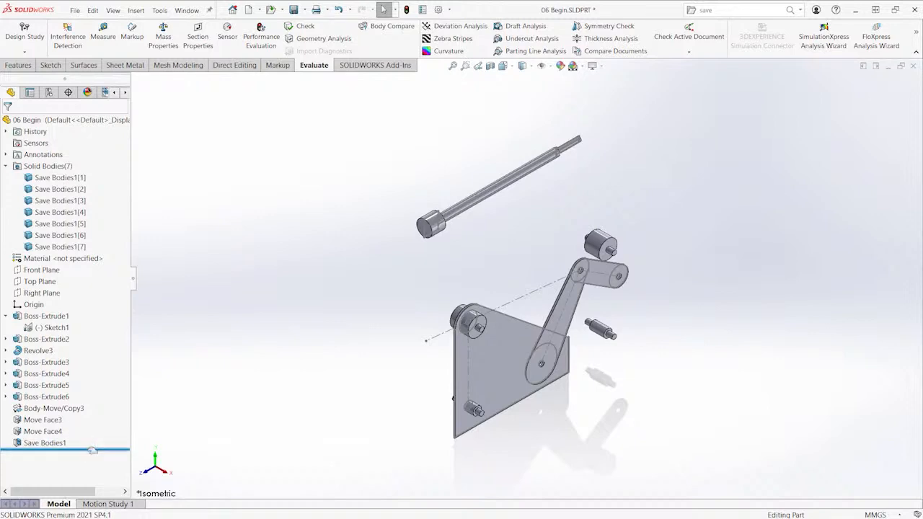
{"action": "left_click_drag", "start_coordinate": [85, 449], "coordinate": [88, 437]}
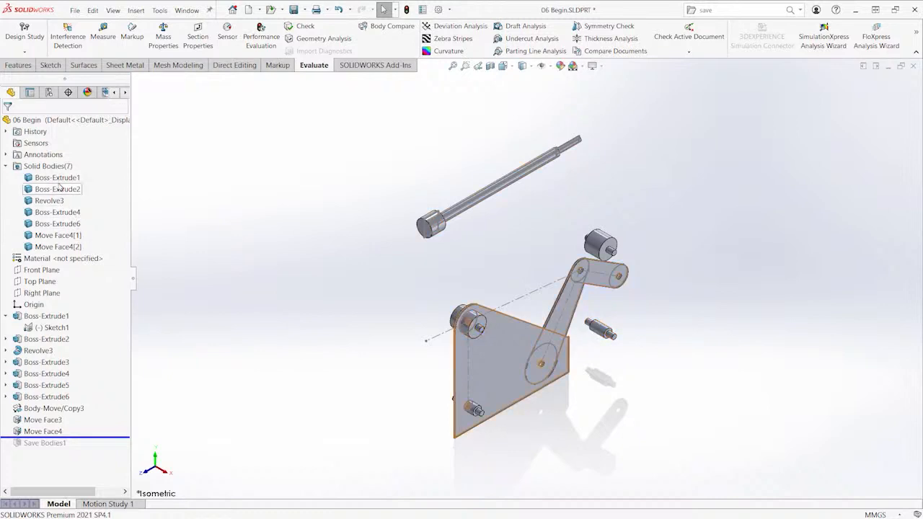
Insert the Boss-Extrude1 body into a new part, replacing support.SLDPRT in the Rev01 subfolder 06 and adopting the base part's units
{"action": "left_click", "coordinate": [59, 182]}
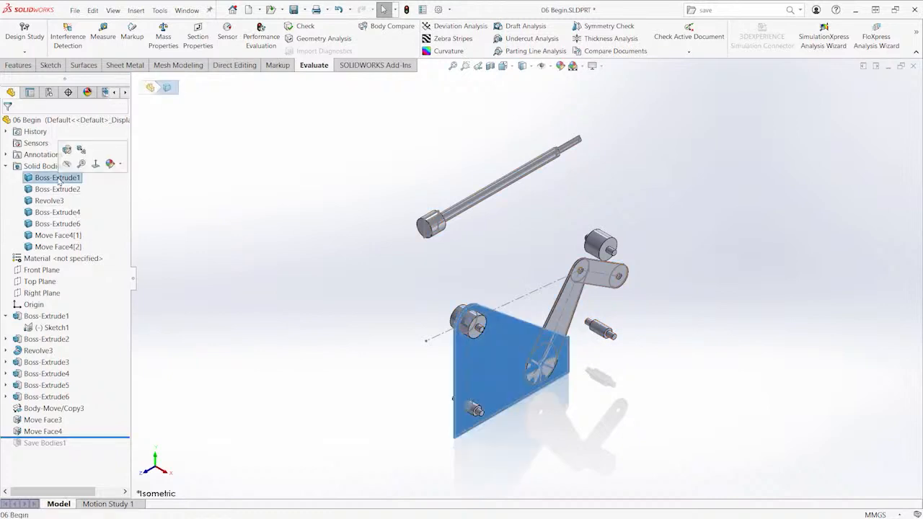
{"action": "right_click", "coordinate": [45, 180]}
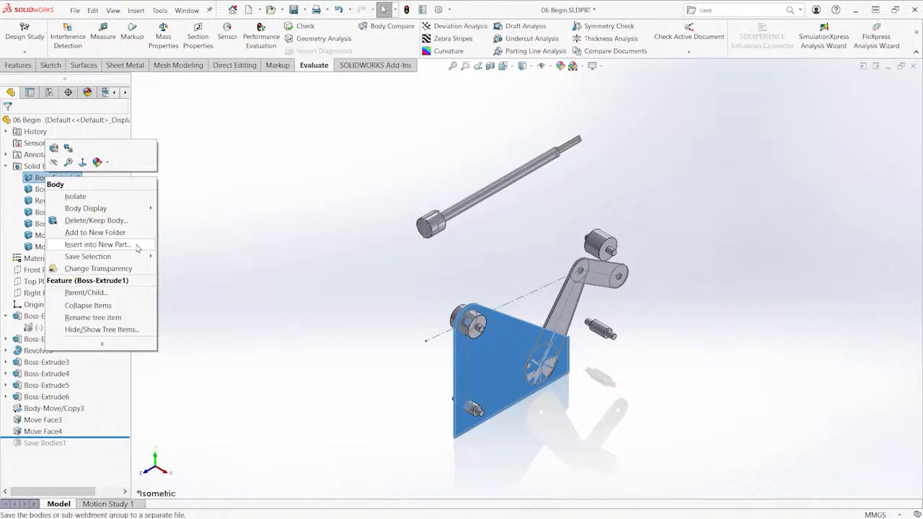
{"action": "left_click", "coordinate": [97, 245]}
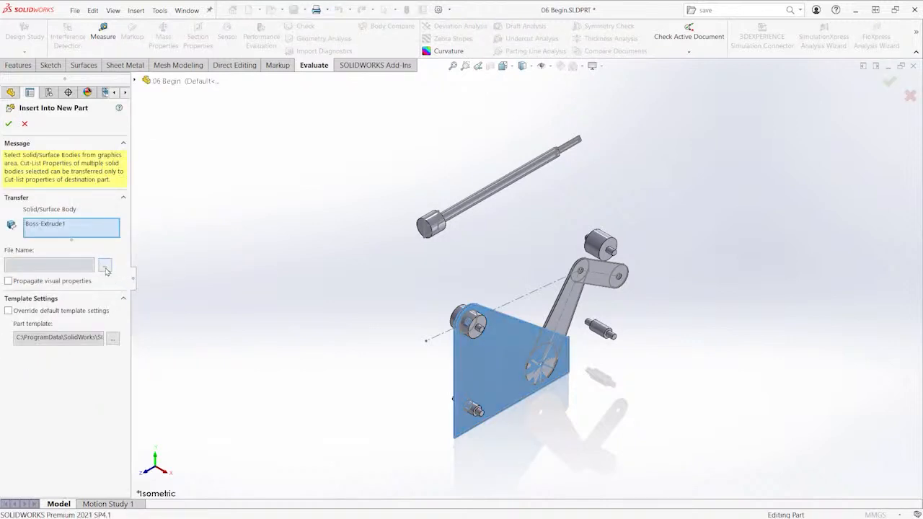
{"action": "left_click", "coordinate": [106, 267]}
{"action": "left_click_drag", "start_coordinate": [258, 13], "coordinate": [394, 90]}
{"action": "left_click", "coordinate": [312, 201]}
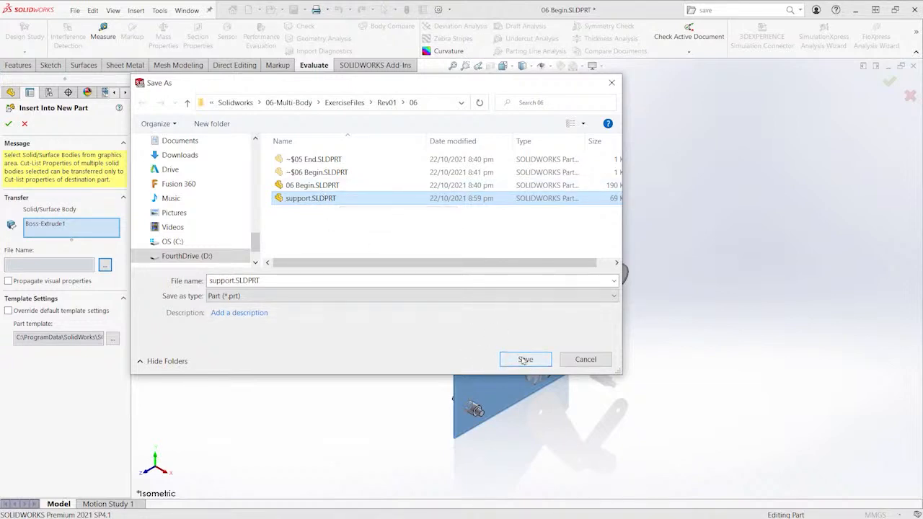
{"action": "left_click", "coordinate": [516, 366]}
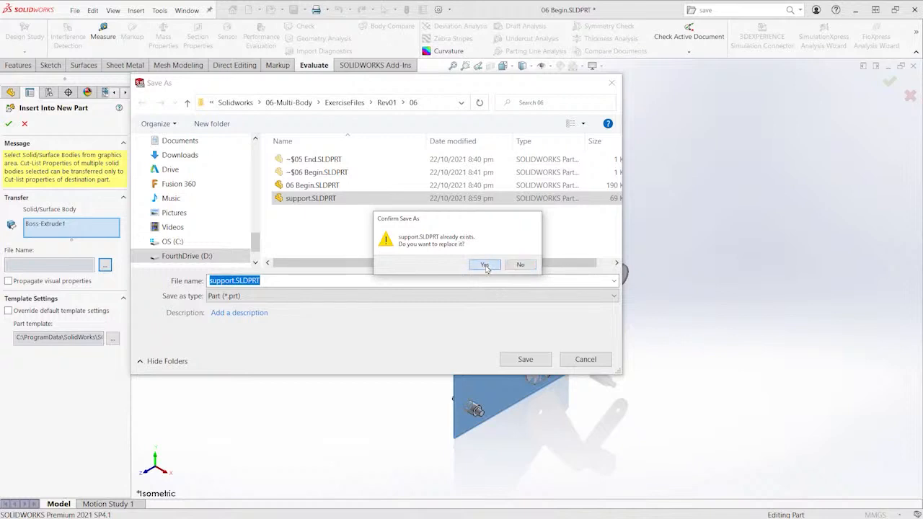
{"action": "left_click", "coordinate": [483, 265]}
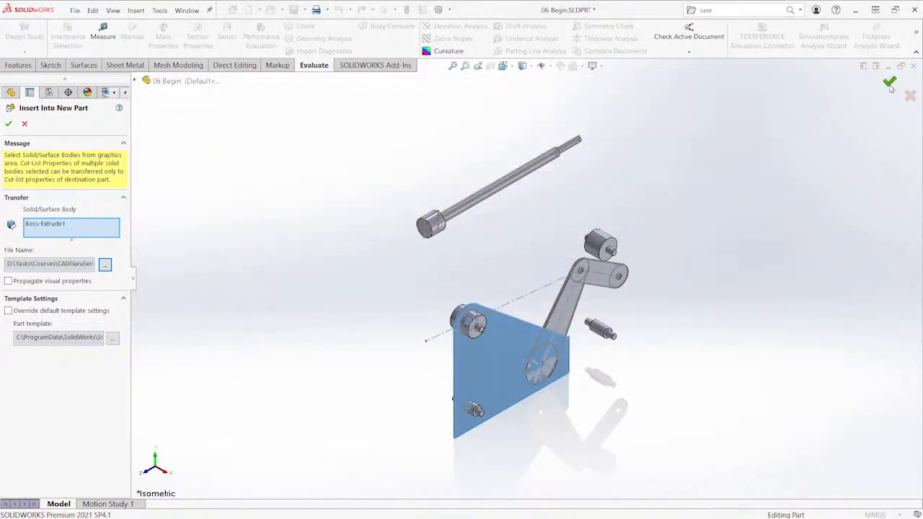
{"action": "left_click", "coordinate": [890, 84]}
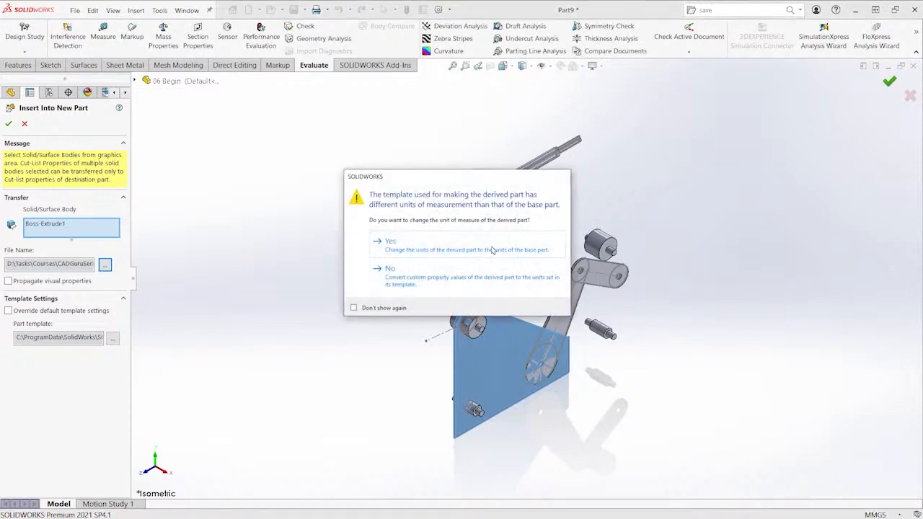
{"action": "left_click", "coordinate": [468, 248]}
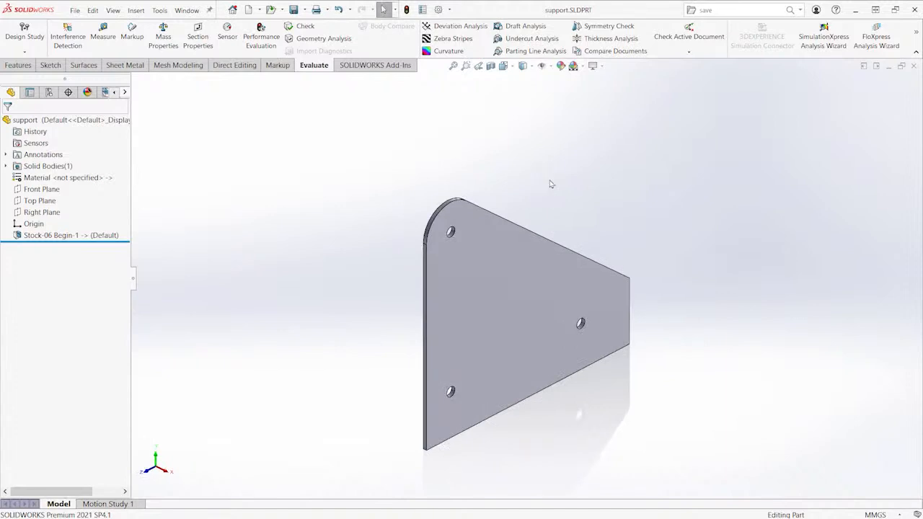
In the 06 Begin part, edit Sketch1 to set the horizontal distance between the plate's lower holes to 100 mm, and exit the sketch
{"action": "key", "text": "ctrl+Tab"}
{"action": "middle_click_drag", "start_coordinate": [565, 231], "coordinate": [559, 217], "text": "ctrl"}
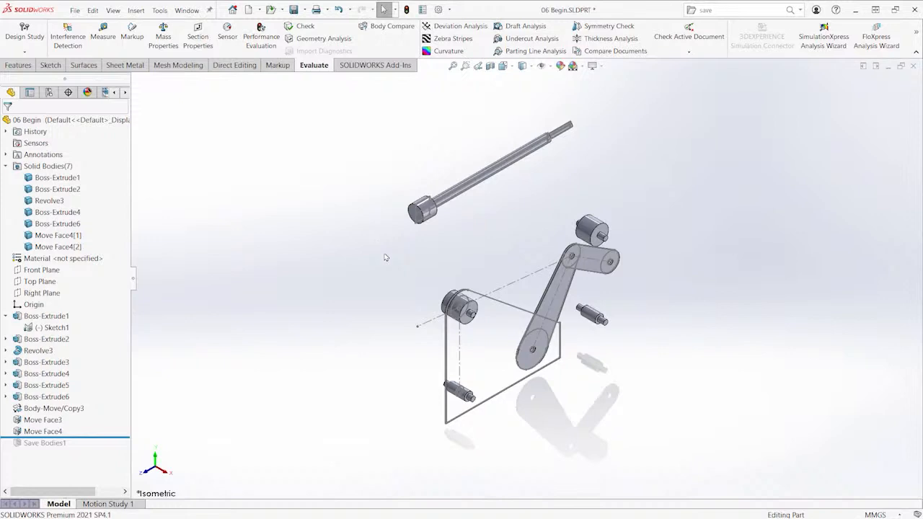
{"action": "left_click", "coordinate": [36, 328]}
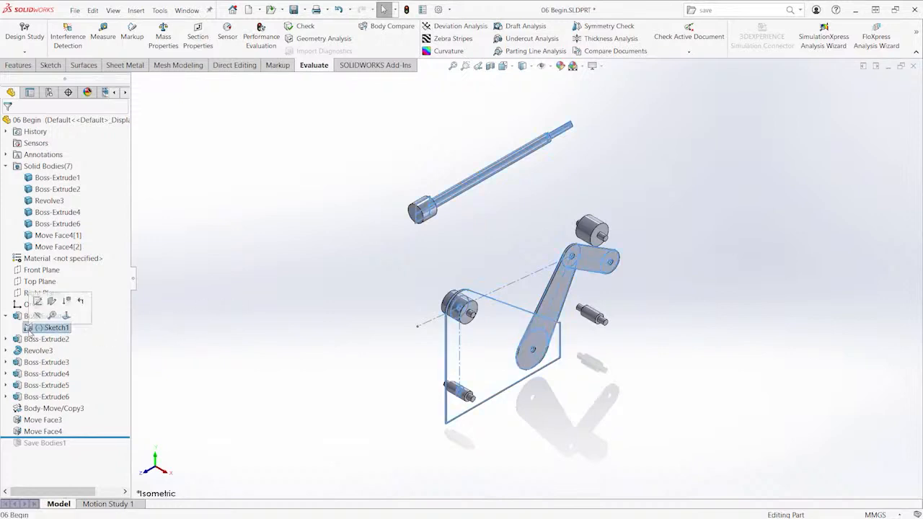
{"action": "left_click", "coordinate": [38, 306]}
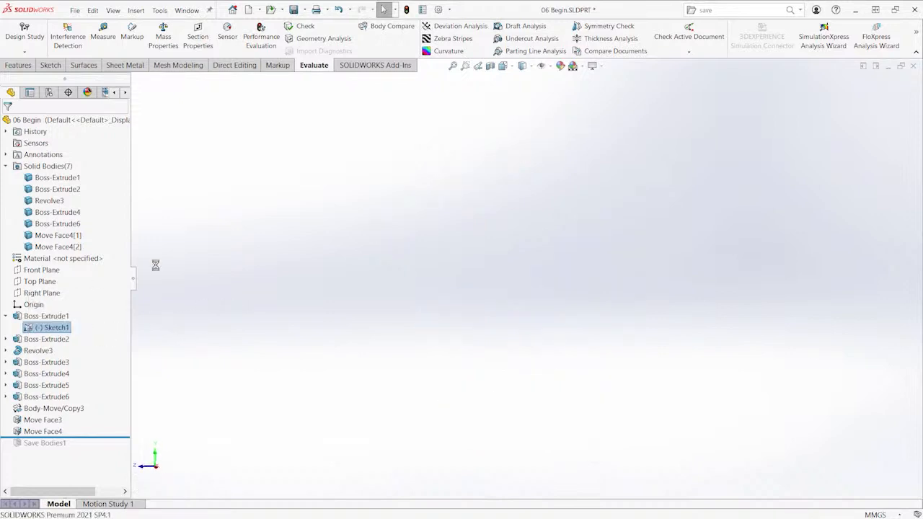
{"action": "scroll", "coordinate": [527, 341], "scroll_direction": "up", "scroll_amount": 1}
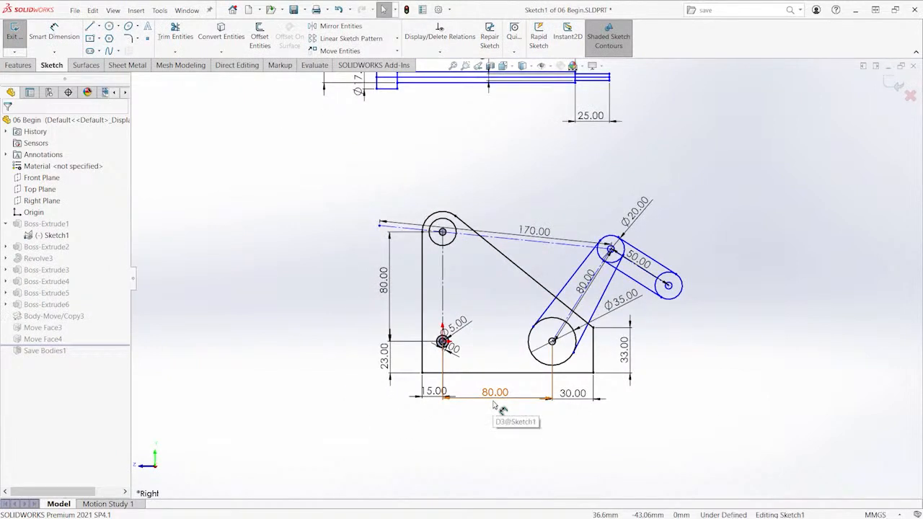
{"action": "double_click", "coordinate": [495, 395]}
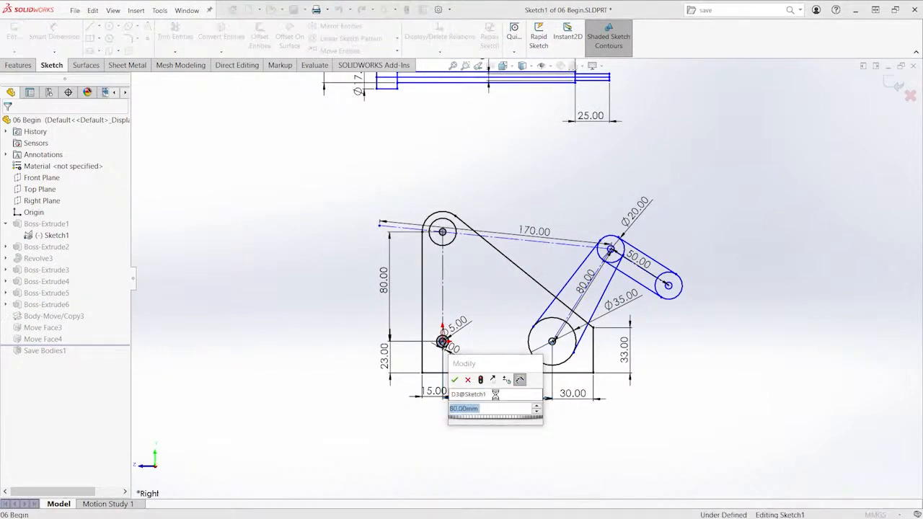
{"action": "type", "text": "100"}
{"action": "key", "text": "Return"}
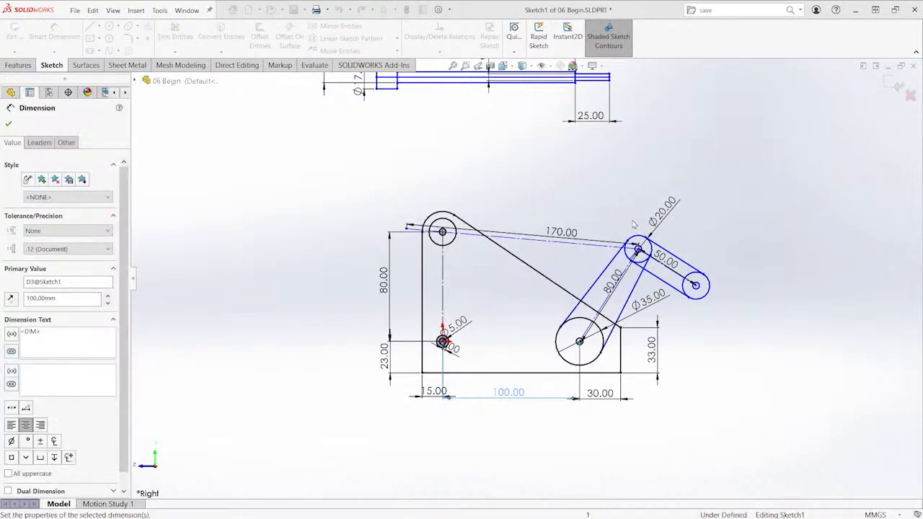
{"action": "left_click", "coordinate": [894, 87]}
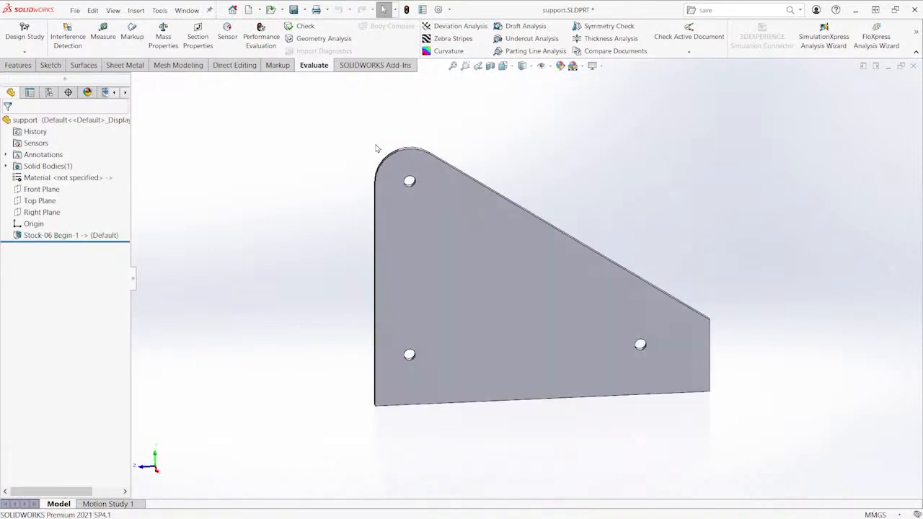
Measure the center distance between the two lower holes in the derived support part
{"action": "left_click", "coordinate": [103, 33]}
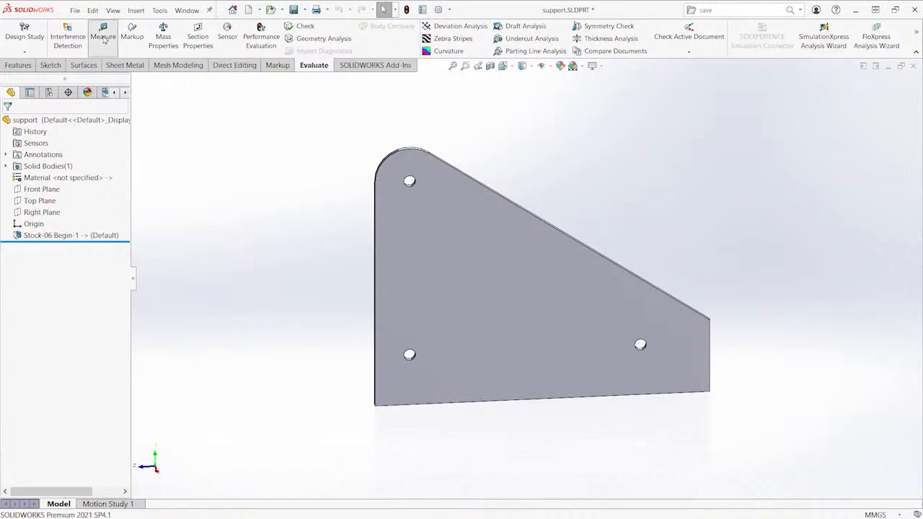
{"action": "scroll", "coordinate": [425, 388], "scroll_direction": "down", "scroll_amount": 3}
{"action": "scroll", "coordinate": [424, 387], "scroll_direction": "down", "scroll_amount": 3}
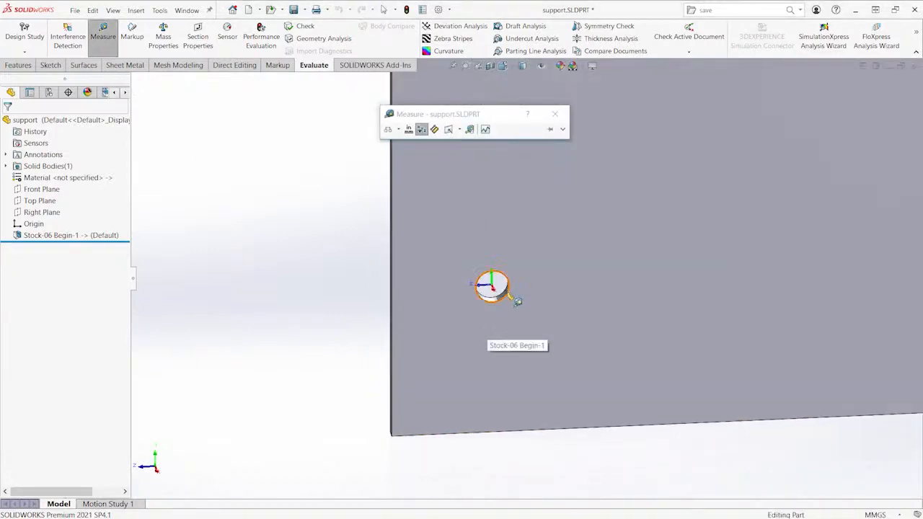
{"action": "left_click", "coordinate": [500, 298]}
{"action": "scroll", "coordinate": [548, 303], "scroll_direction": "up", "scroll_amount": 3}
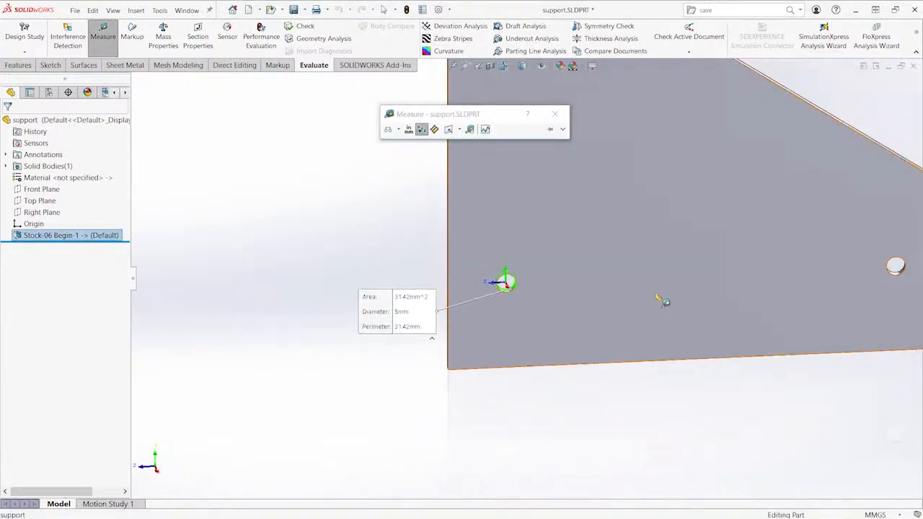
{"action": "middle_click_drag", "start_coordinate": [664, 301], "coordinate": [475, 318], "text": "ctrl"}
{"action": "scroll", "coordinate": [706, 299], "scroll_direction": "down", "scroll_amount": 5}
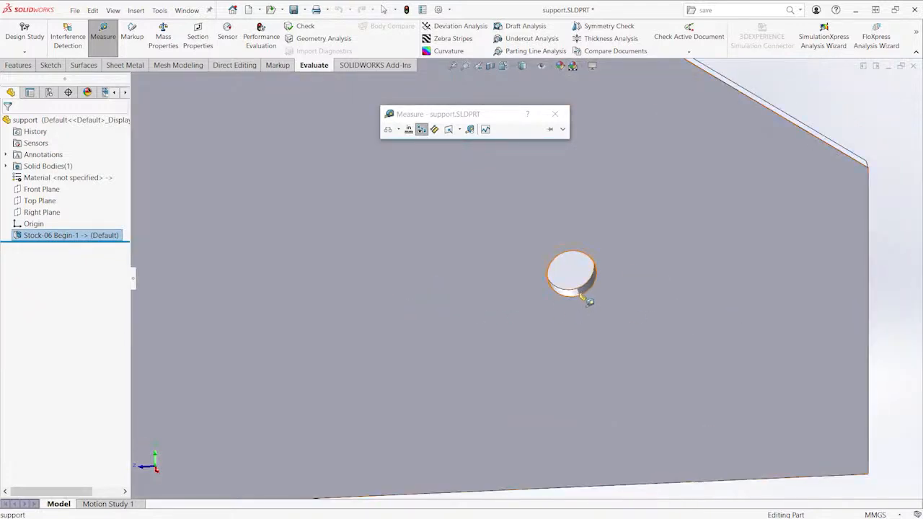
{"action": "left_click", "coordinate": [585, 295]}
{"action": "scroll", "coordinate": [581, 300], "scroll_direction": "up", "scroll_amount": 3}
{"action": "middle_click_drag", "start_coordinate": [530, 304], "coordinate": [630, 300], "text": "ctrl"}
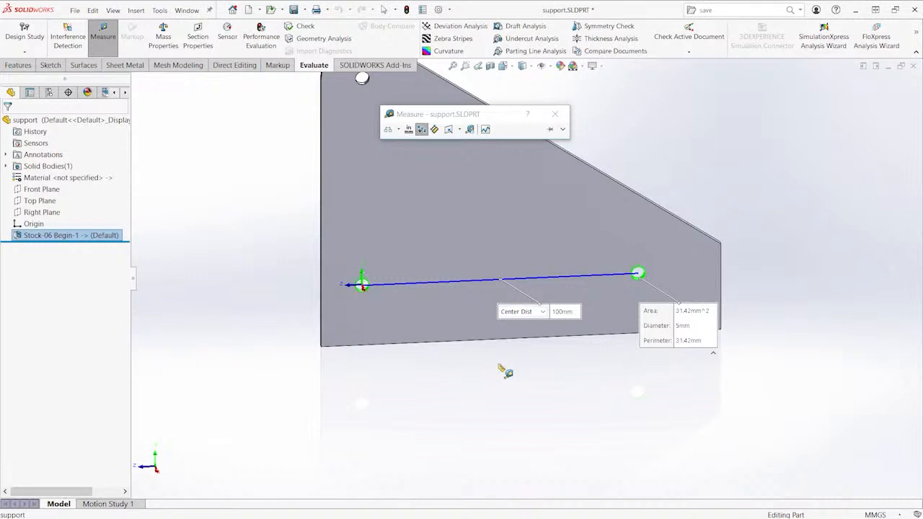
Return to the 06 Begin part and set the horizontal distance between the plate's lower holes in Sketch1 to 50 mm
{"action": "key", "text": "ctrl+Tab"}
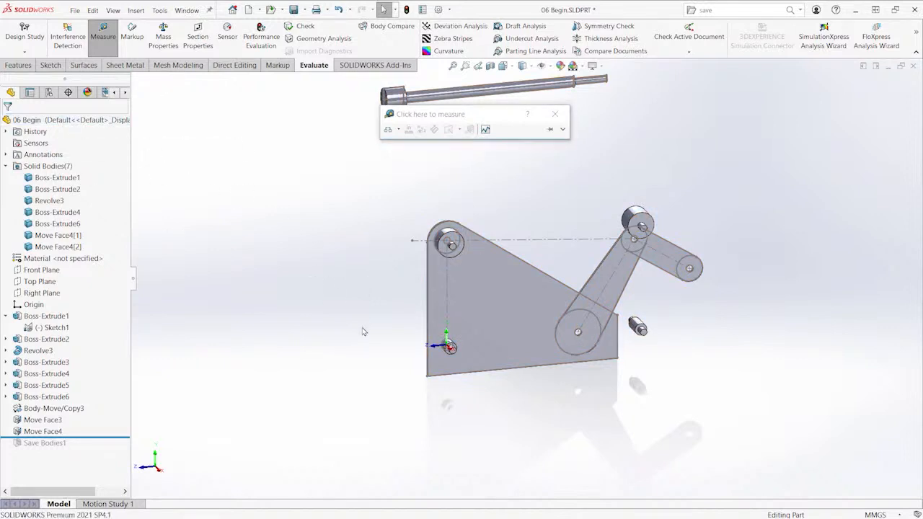
{"action": "left_click", "coordinate": [33, 327]}
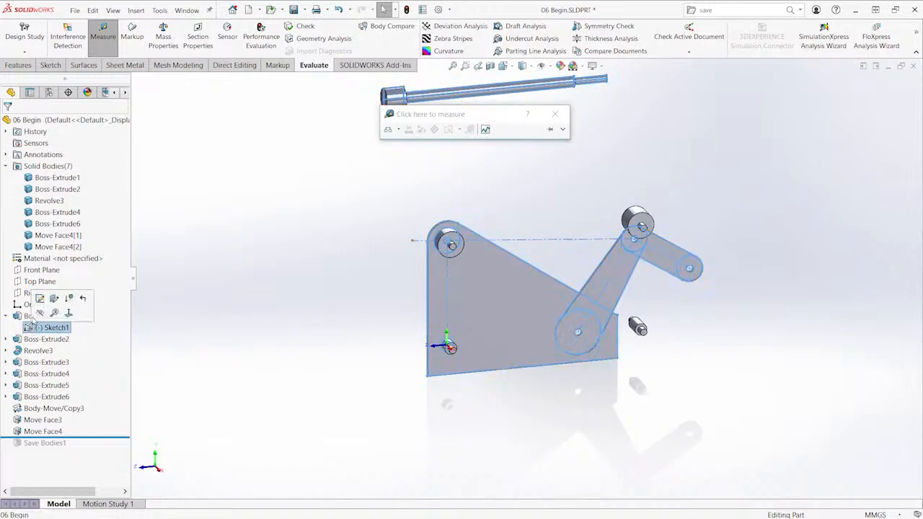
{"action": "left_click", "coordinate": [40, 298]}
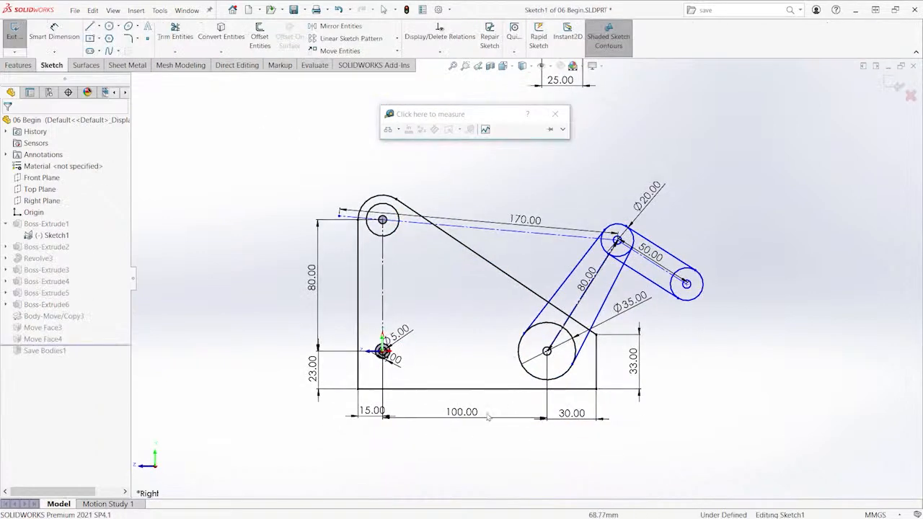
{"action": "double_click", "coordinate": [465, 413]}
{"action": "type", "text": "50"}
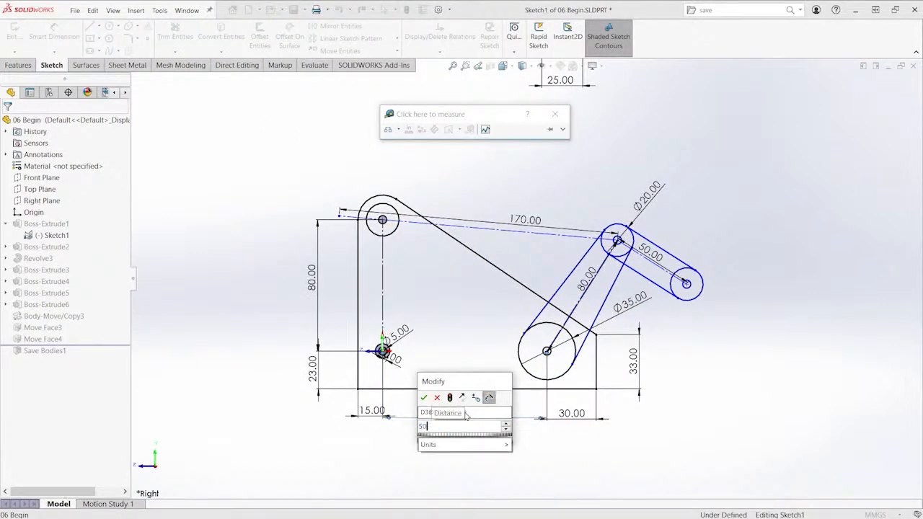
{"action": "key", "text": "Return"}
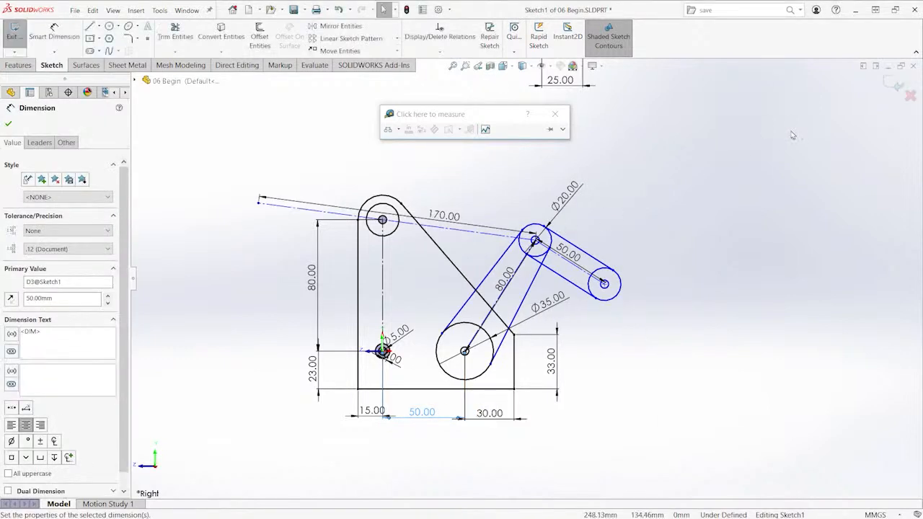
Exit Sketch1, close the Measure tool, and show the 06 Begin part in isometric view
{"action": "left_click", "coordinate": [623, 173]}
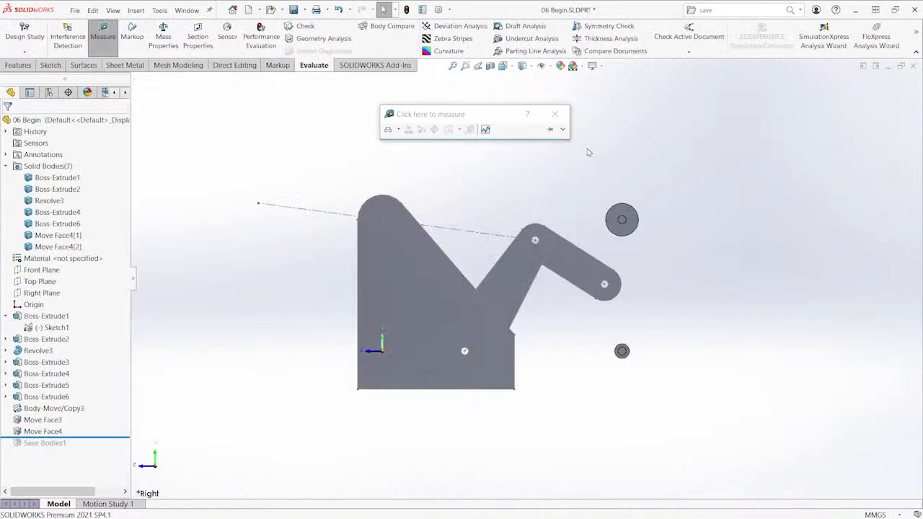
{"action": "left_click", "coordinate": [555, 114]}
{"action": "key", "text": "ctrl+7"}
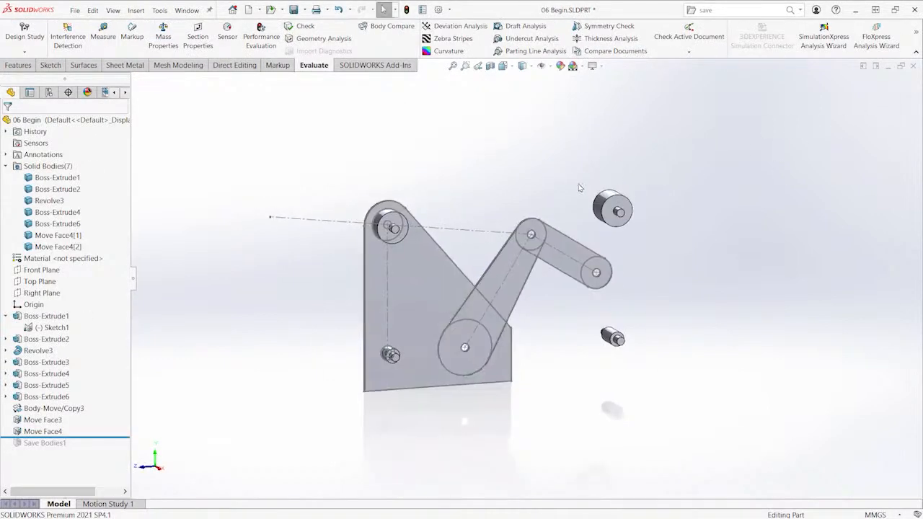
Examine the six bodies other than the support plate and the folder path of Rev01 subfolder 06 in File Explorer
{"action": "left_click", "coordinate": [62, 189]}
{"action": "left_click", "coordinate": [57, 247], "text": "shift"}
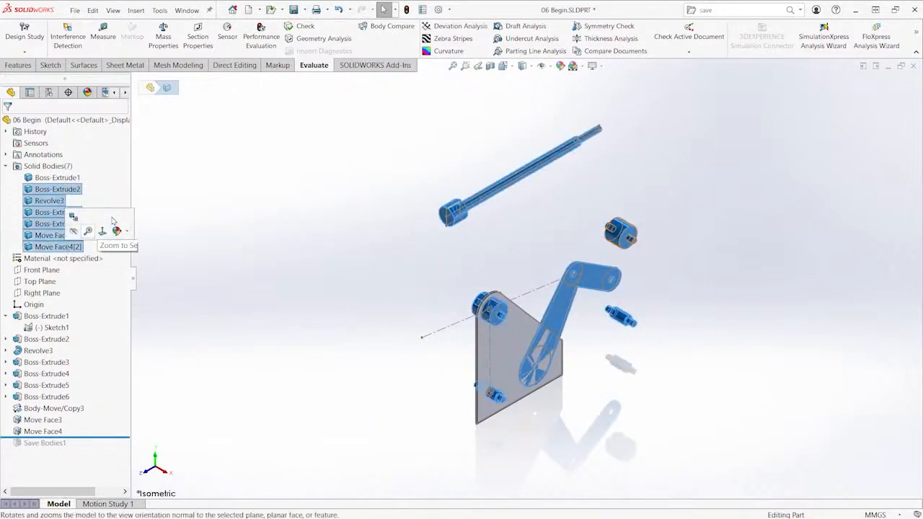
{"action": "left_click", "coordinate": [234, 213]}
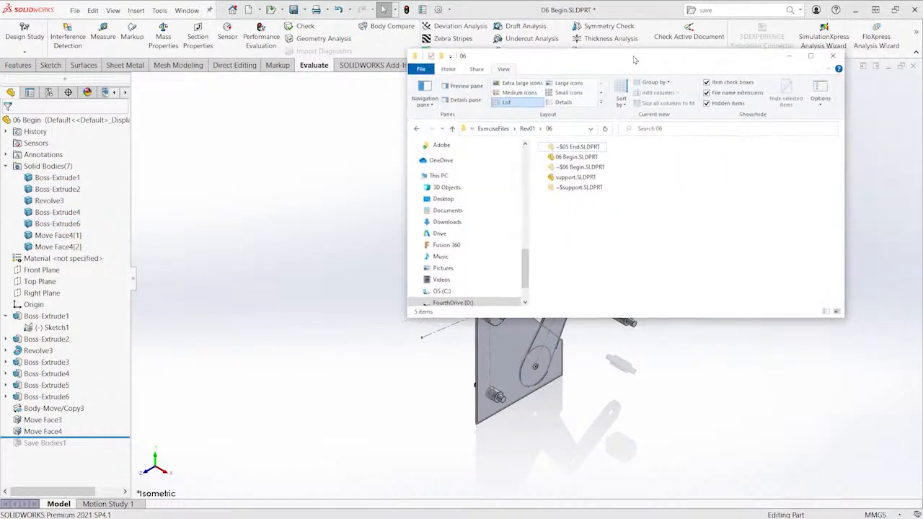
{"action": "left_click", "coordinate": [554, 131]}
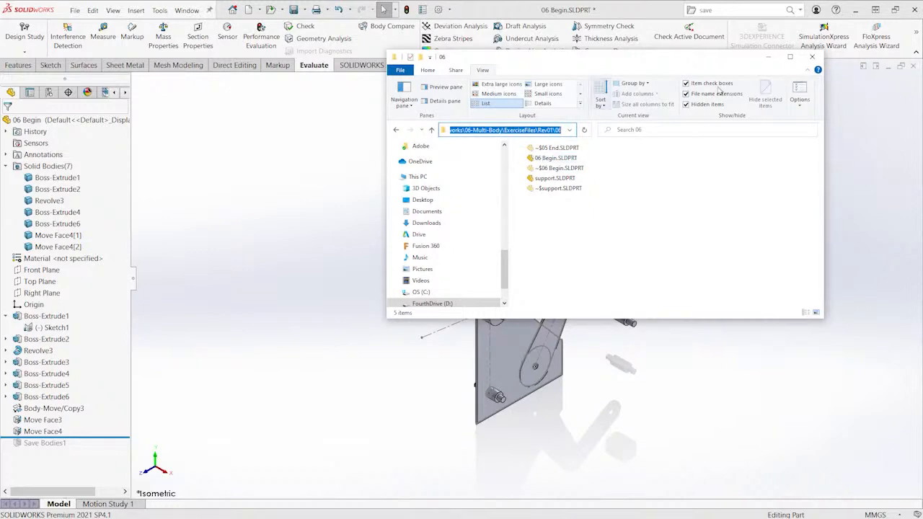
{"action": "left_click", "coordinate": [769, 56]}
Insert the Boss-Extrude2 body into a new part named arm in Rev01 subfolder 06, adopting the base part's units
{"action": "left_click", "coordinate": [58, 189]}
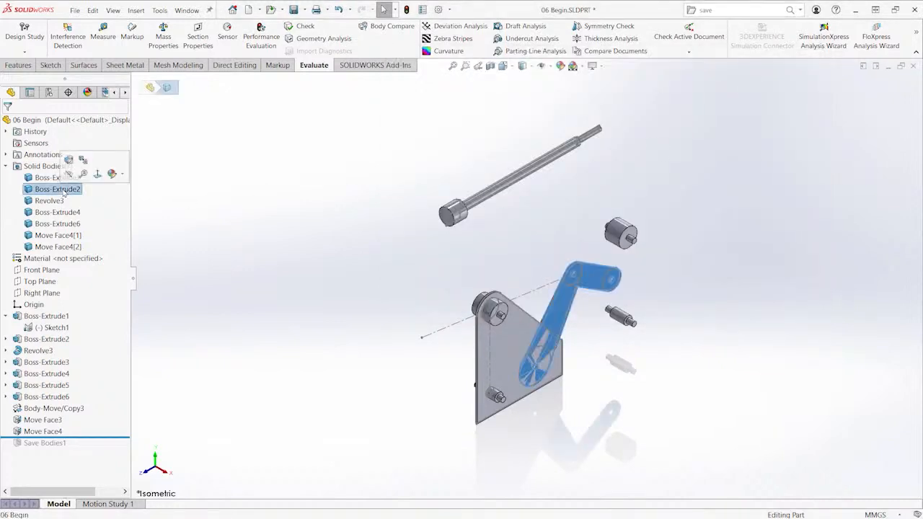
{"action": "right_click", "coordinate": [63, 191]}
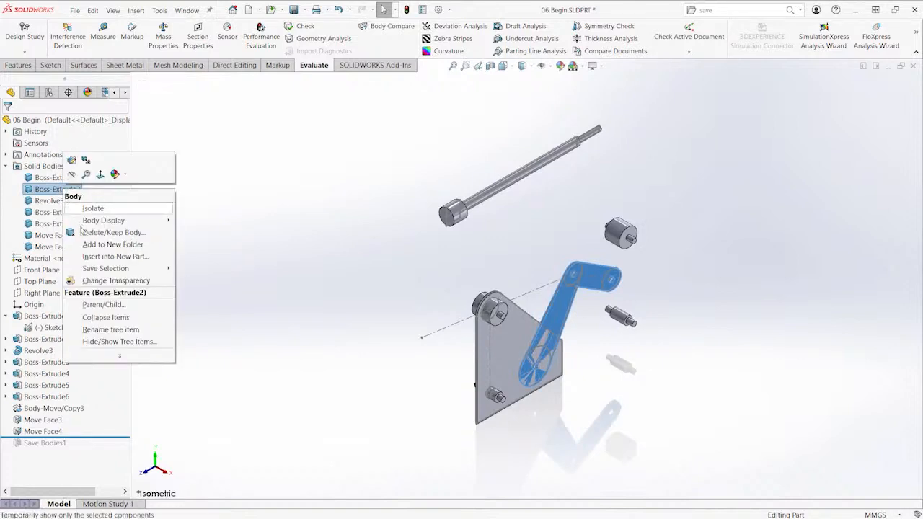
{"action": "left_click", "coordinate": [115, 257]}
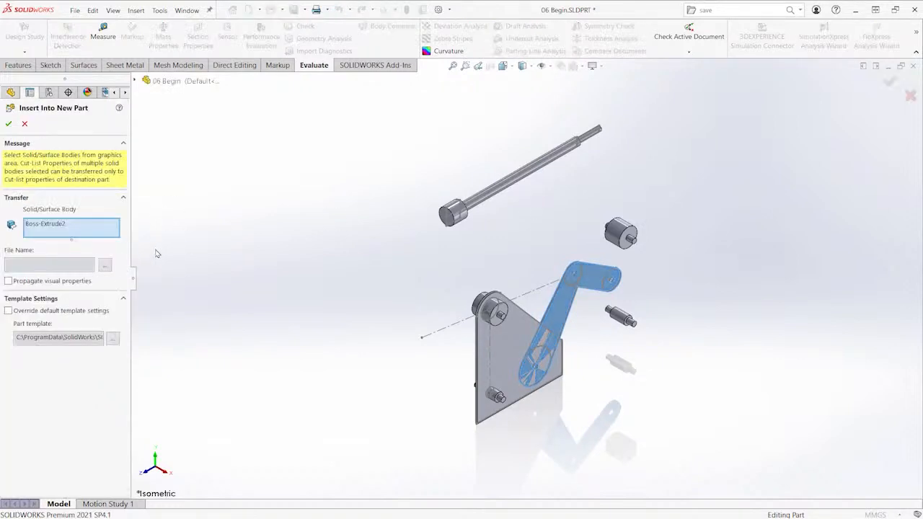
{"action": "left_click", "coordinate": [105, 266]}
{"action": "left_click_drag", "start_coordinate": [296, 15], "coordinate": [473, 58]}
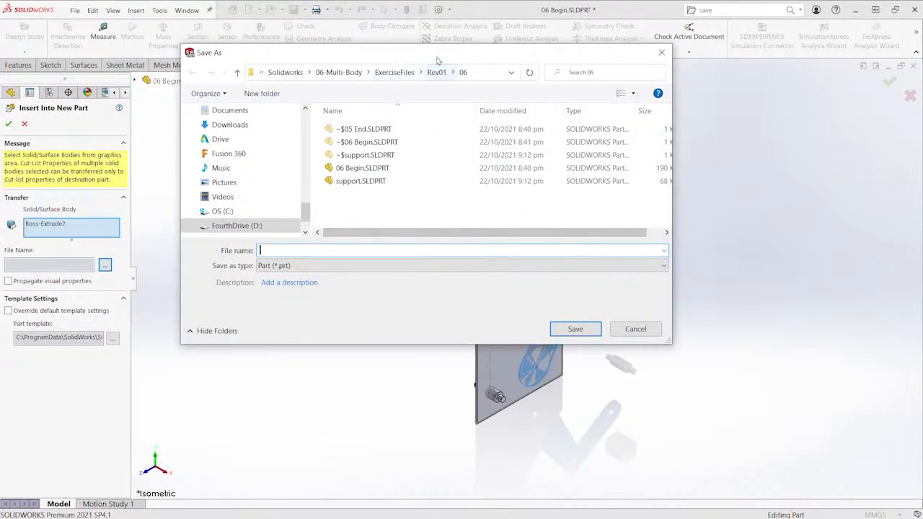
{"action": "left_click_drag", "start_coordinate": [440, 57], "coordinate": [519, 106]}
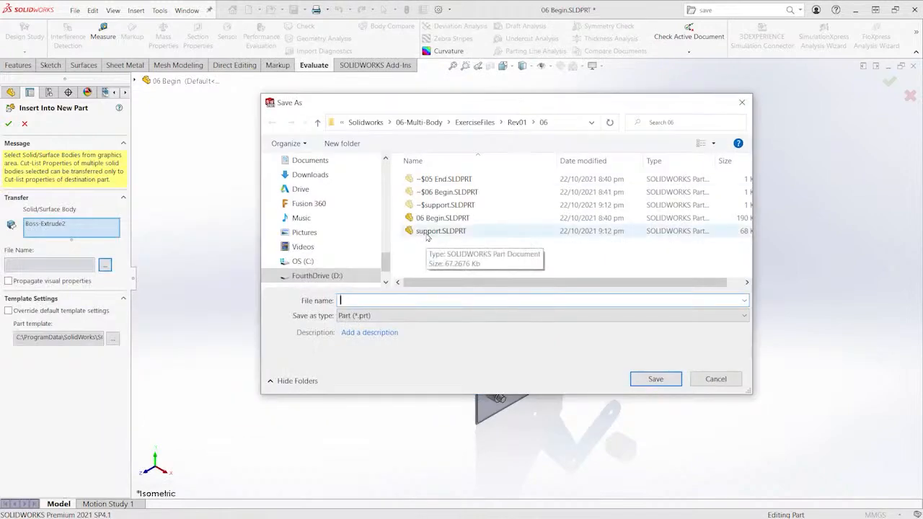
{"action": "type", "text": "s"}
{"action": "key", "text": "BackSpace"}
{"action": "type", "text": "arm"}
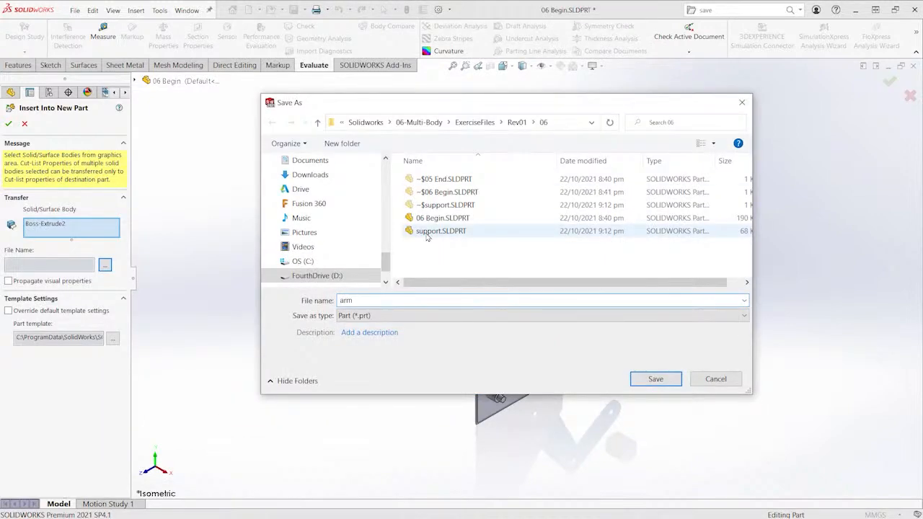
{"action": "key", "text": "Return"}
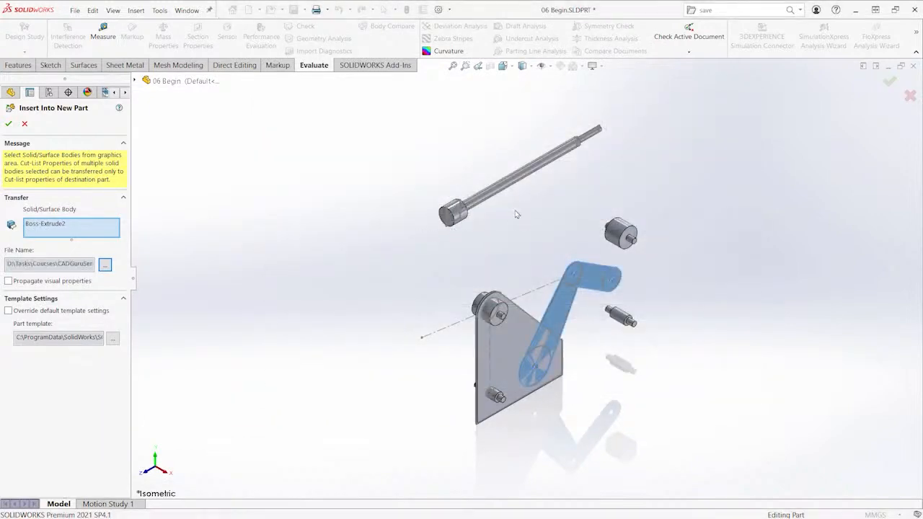
{"action": "left_click", "coordinate": [889, 81]}
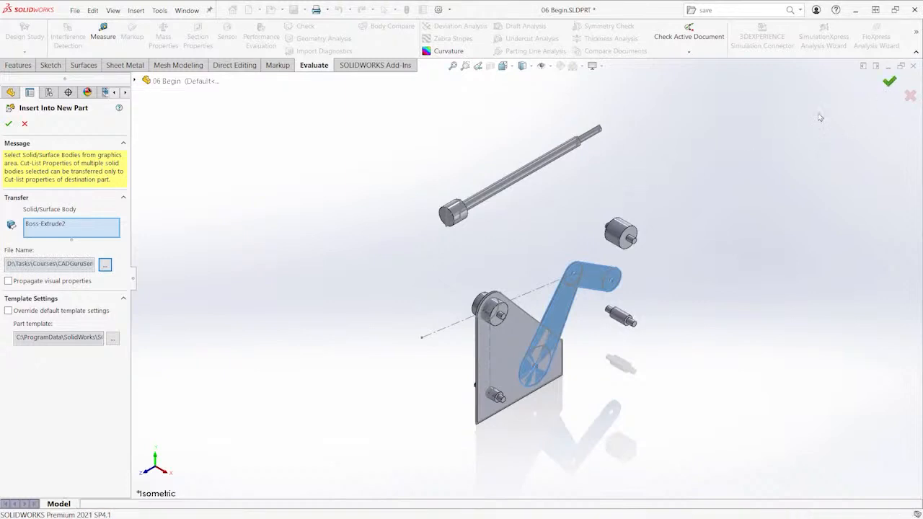
{"action": "left_click", "coordinate": [399, 247]}
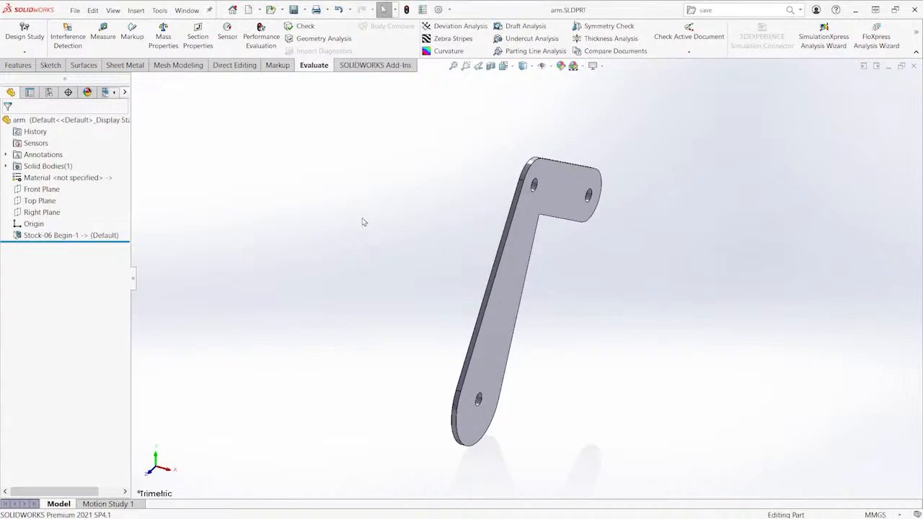
From 06 Begin, insert the five bodies Revolve3 through Move Face4[2] into one new part named check, adopting the base part's units
{"action": "key", "text": "ctrl+Tab"}
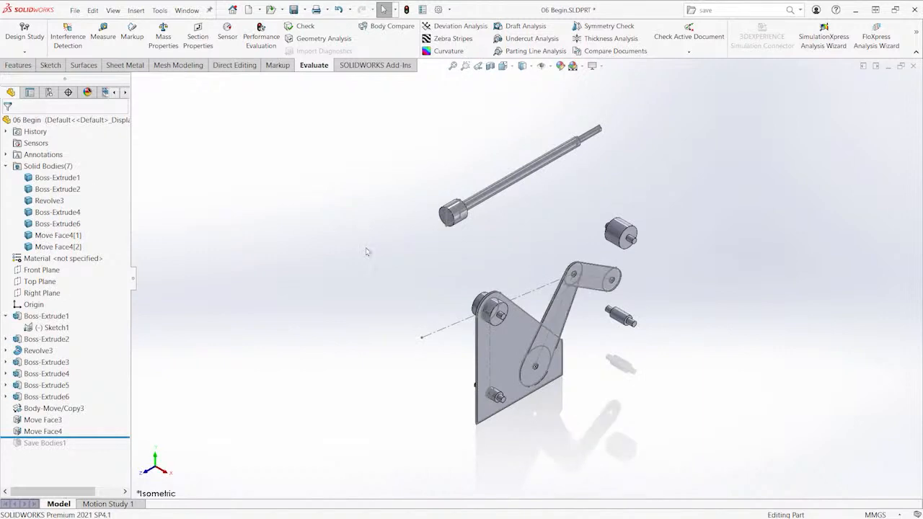
{"action": "left_click", "coordinate": [49, 201]}
{"action": "left_click", "coordinate": [53, 247], "text": "shift"}
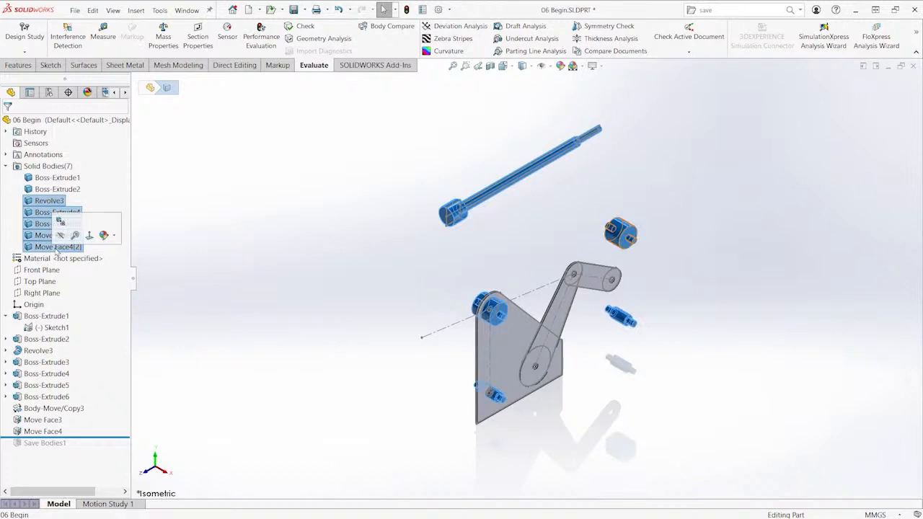
{"action": "right_click", "coordinate": [44, 248]}
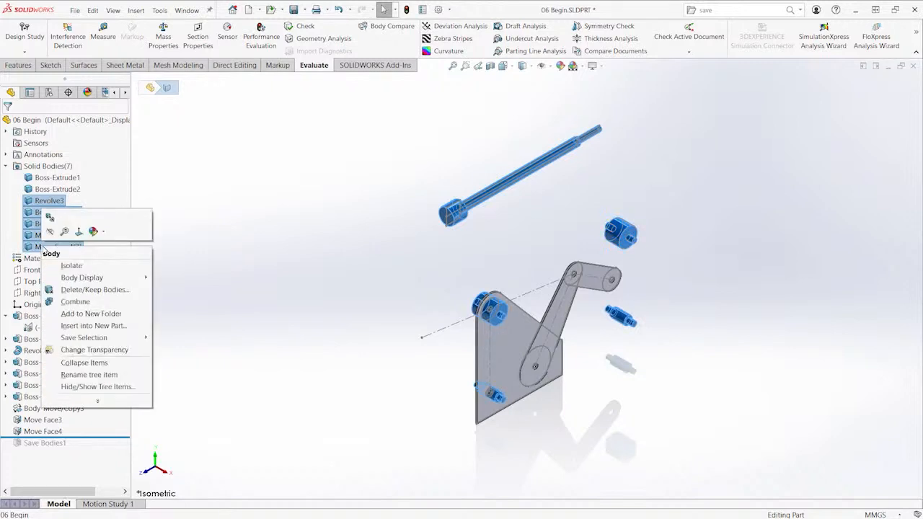
{"action": "left_click", "coordinate": [94, 326]}
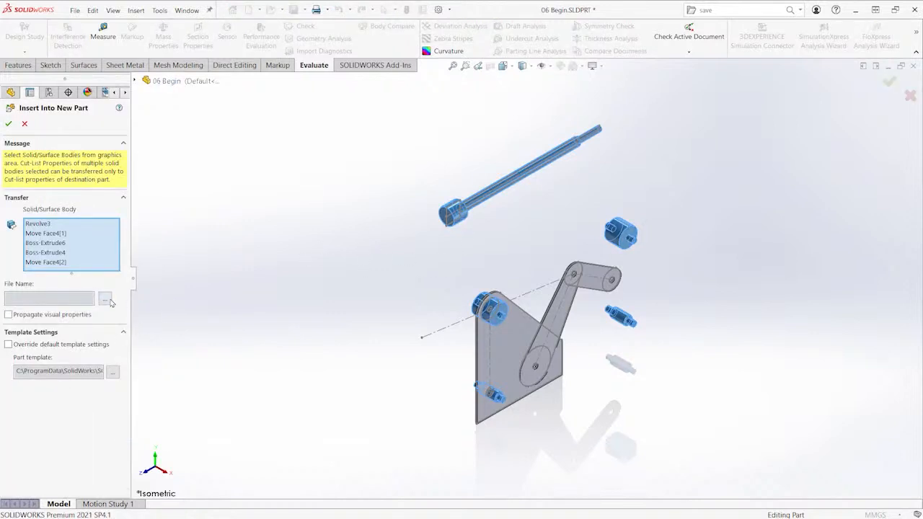
{"action": "left_click", "coordinate": [108, 300]}
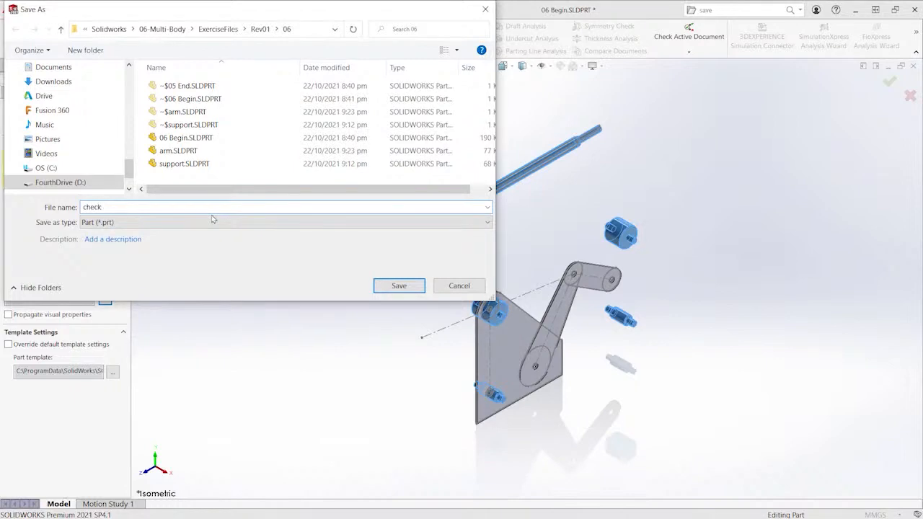
{"action": "key", "text": "Return"}
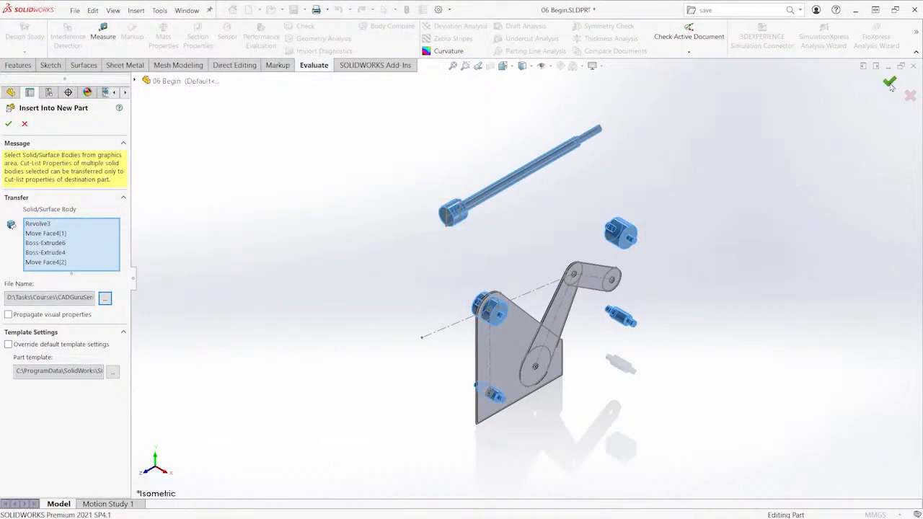
{"action": "left_click", "coordinate": [890, 81]}
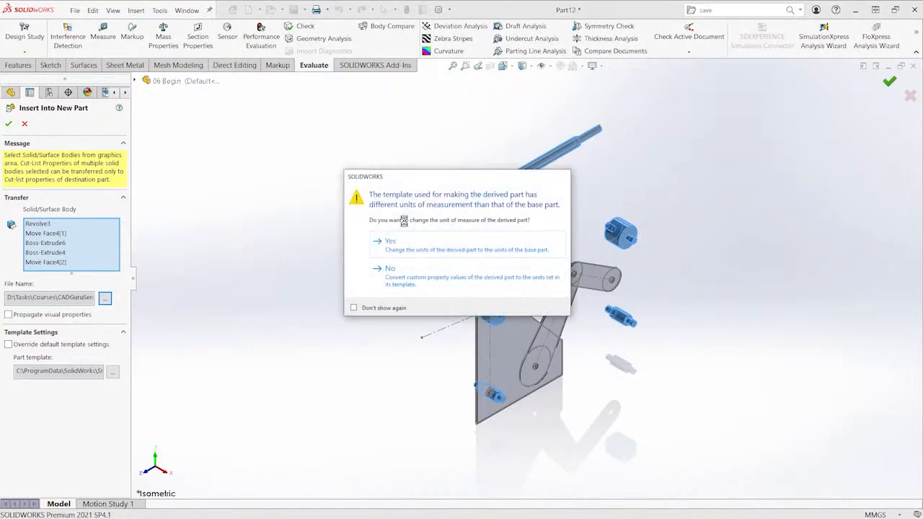
{"action": "left_click", "coordinate": [404, 251]}
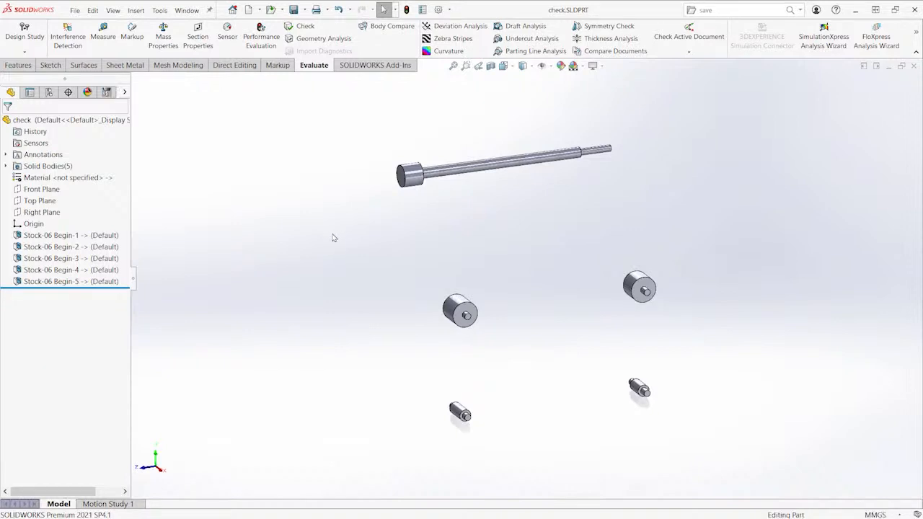
From 06 Begin, insert the Revolve3 body alone into a new part named shaft, adopting the base part's units
{"action": "key", "text": "ctrl+Tab"}
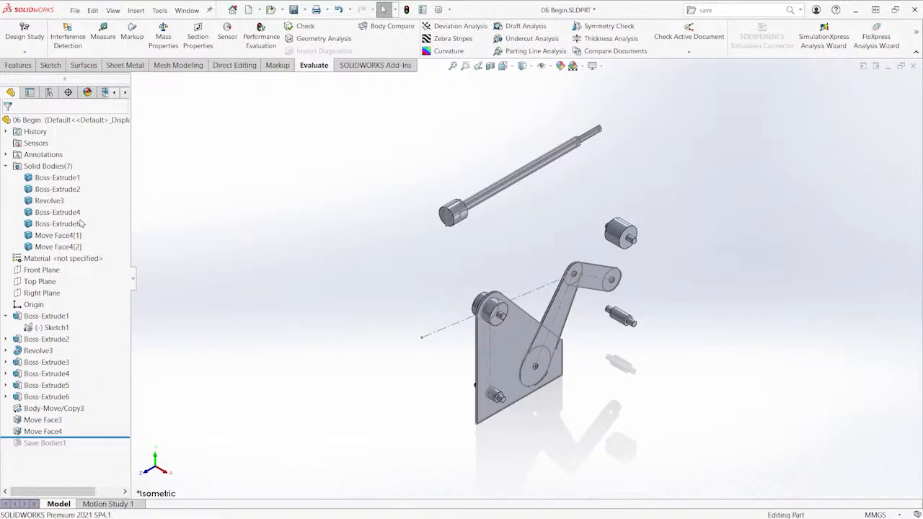
{"action": "left_click", "coordinate": [49, 201]}
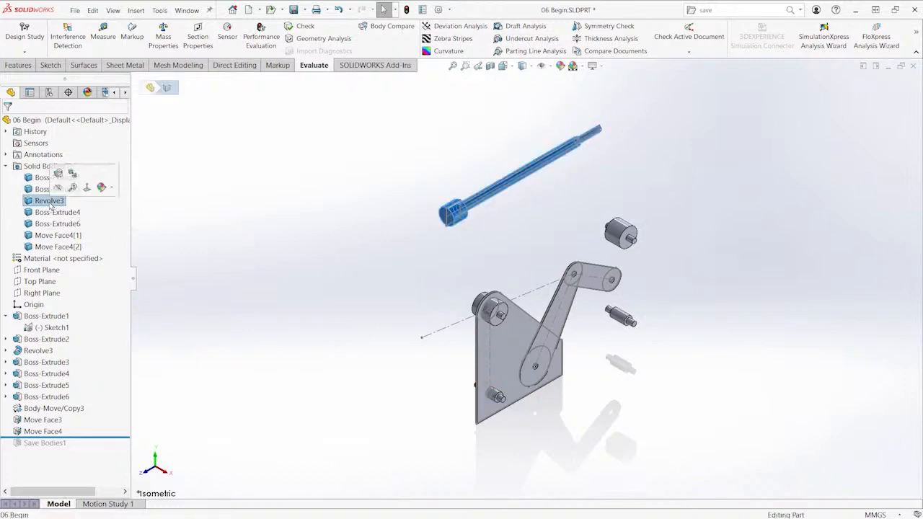
{"action": "right_click", "coordinate": [47, 204]}
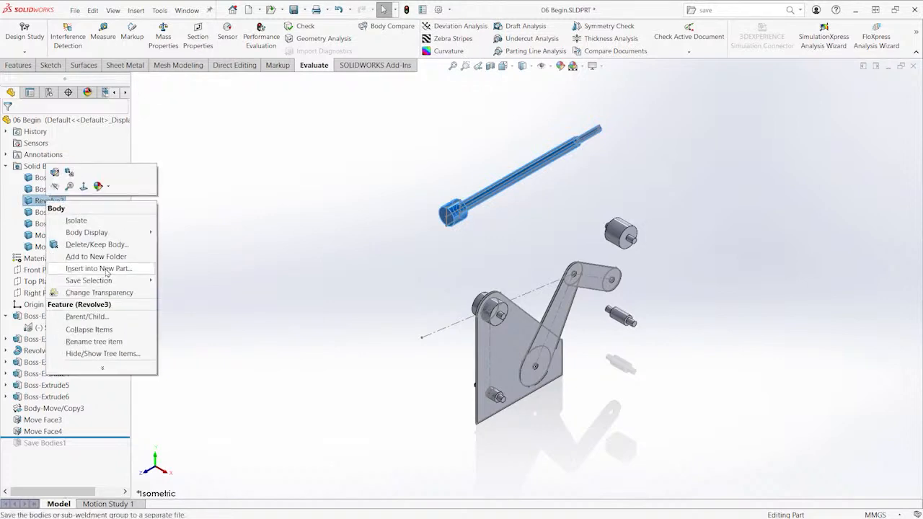
{"action": "left_click", "coordinate": [99, 268]}
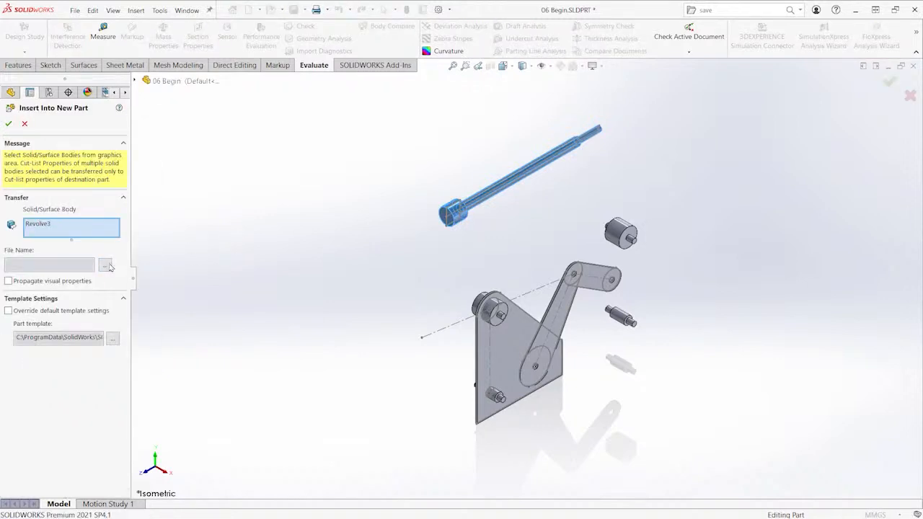
{"action": "left_click", "coordinate": [104, 266]}
{"action": "type", "text": "shaft"}
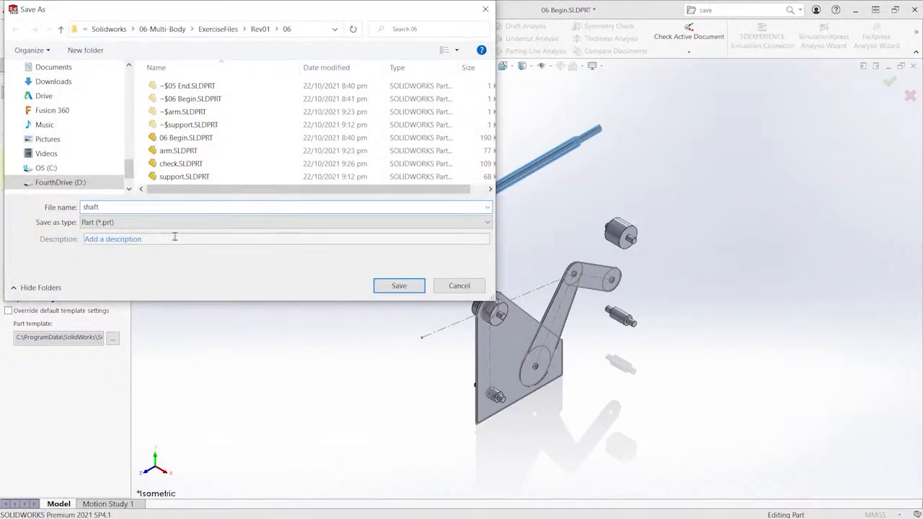
{"action": "key", "text": "Return"}
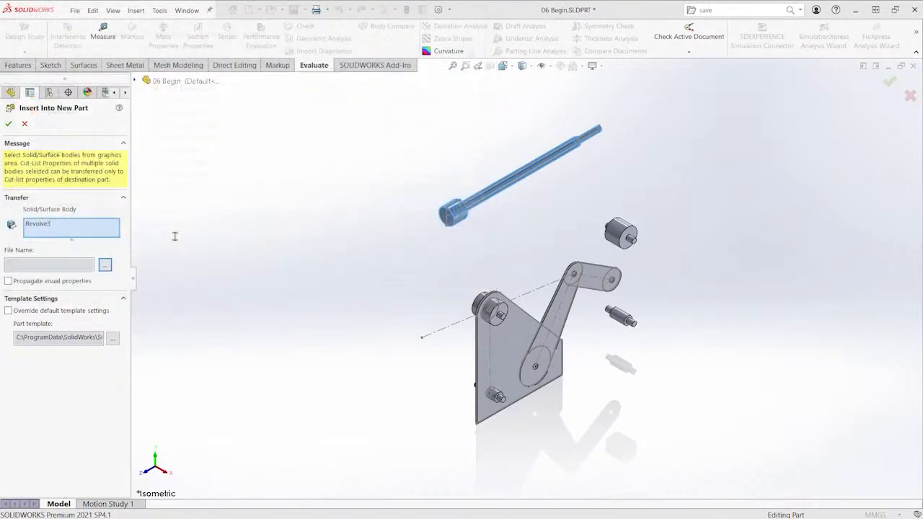
{"action": "right_click", "coordinate": [681, 169]}
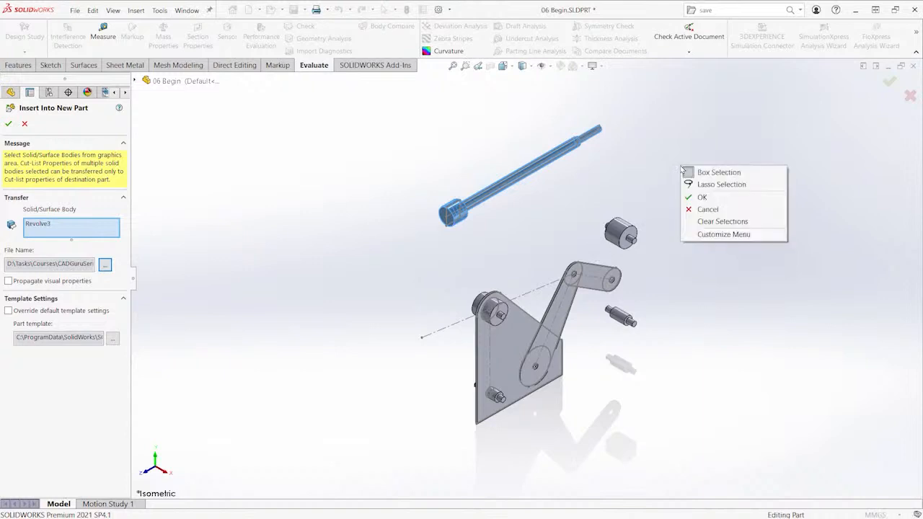
{"action": "left_click", "coordinate": [703, 198]}
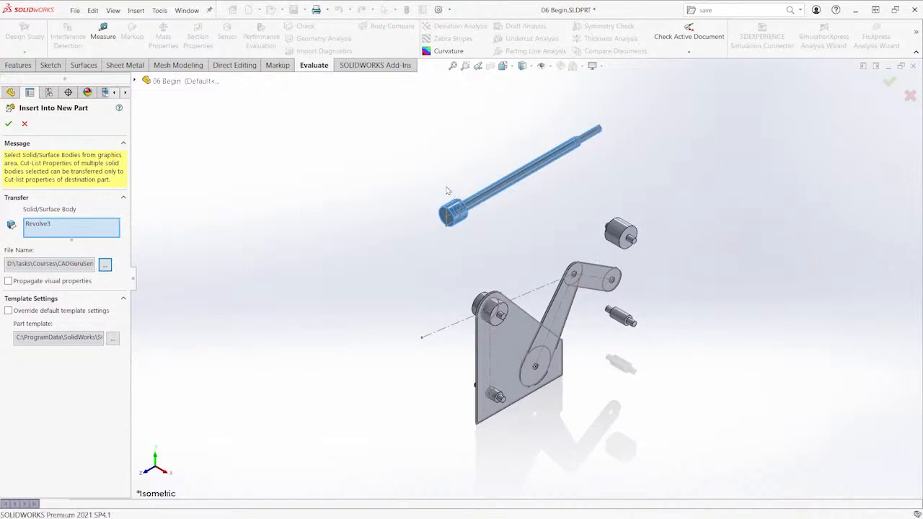
{"action": "left_click", "coordinate": [407, 249]}
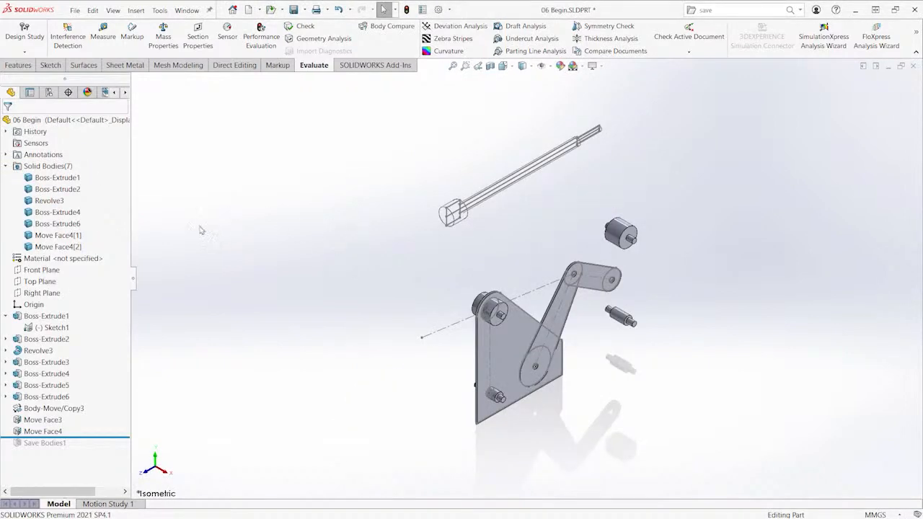
From 06 Begin, insert the Boss-Extrude4 body into a new part named pin-a, adopting the base part's units
{"action": "left_click", "coordinate": [64, 214]}
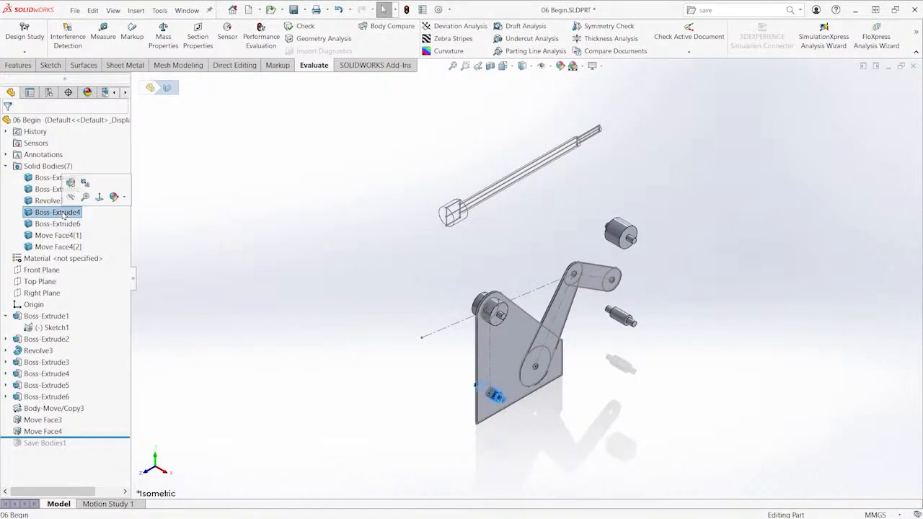
{"action": "right_click", "coordinate": [62, 218]}
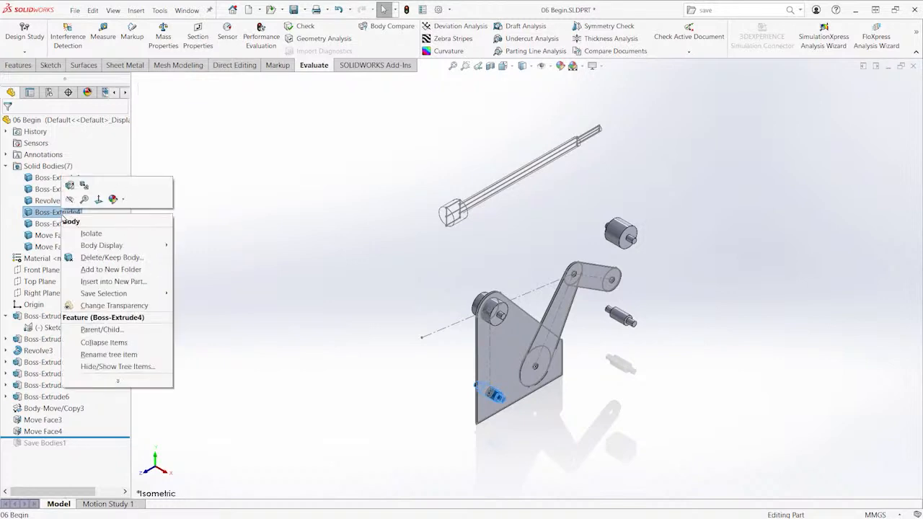
{"action": "left_click", "coordinate": [114, 282]}
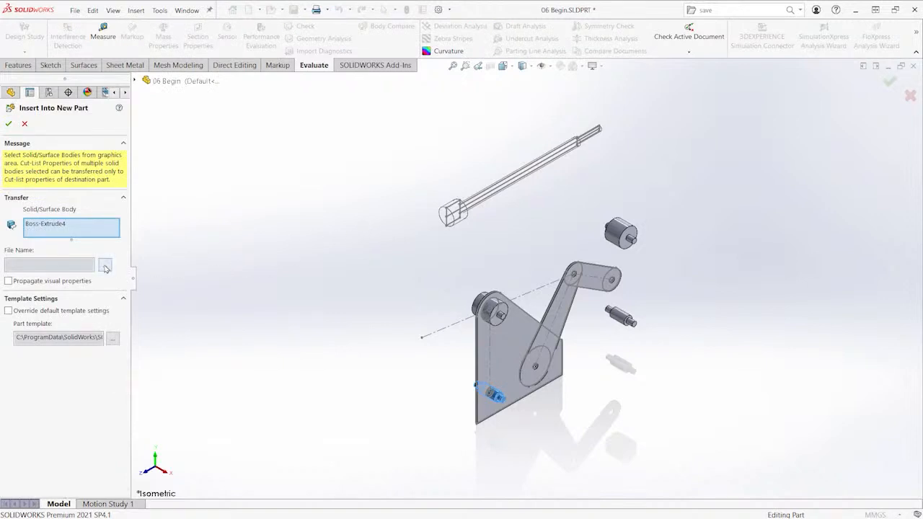
{"action": "left_click", "coordinate": [106, 267]}
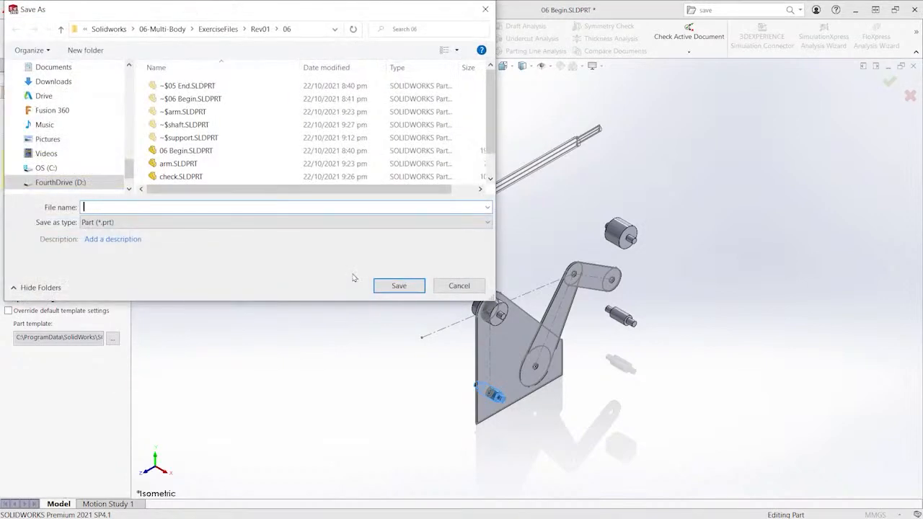
{"action": "key", "text": "Return"}
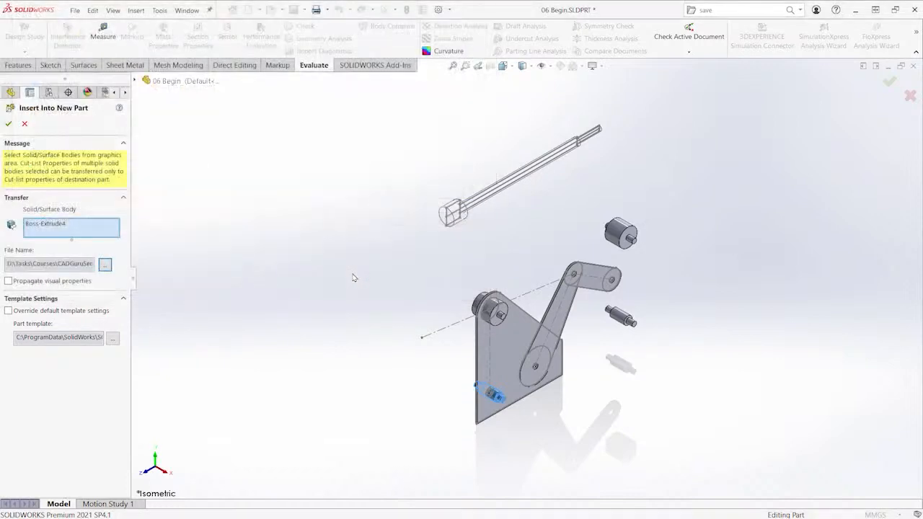
{"action": "right_click", "coordinate": [326, 246]}
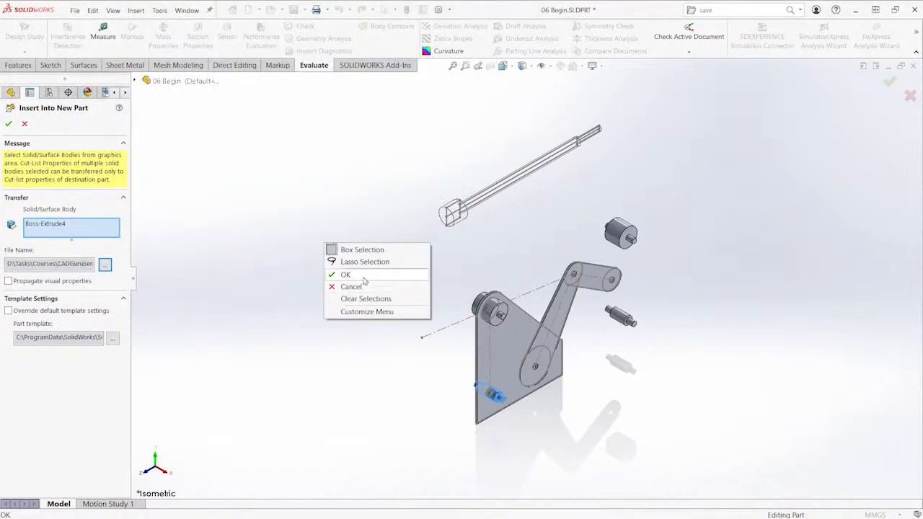
{"action": "left_click", "coordinate": [363, 276]}
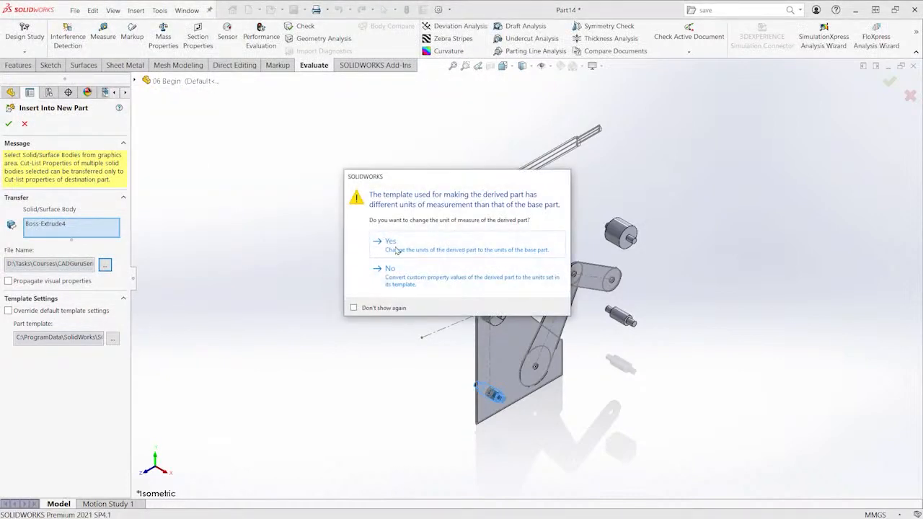
{"action": "left_click", "coordinate": [397, 249]}
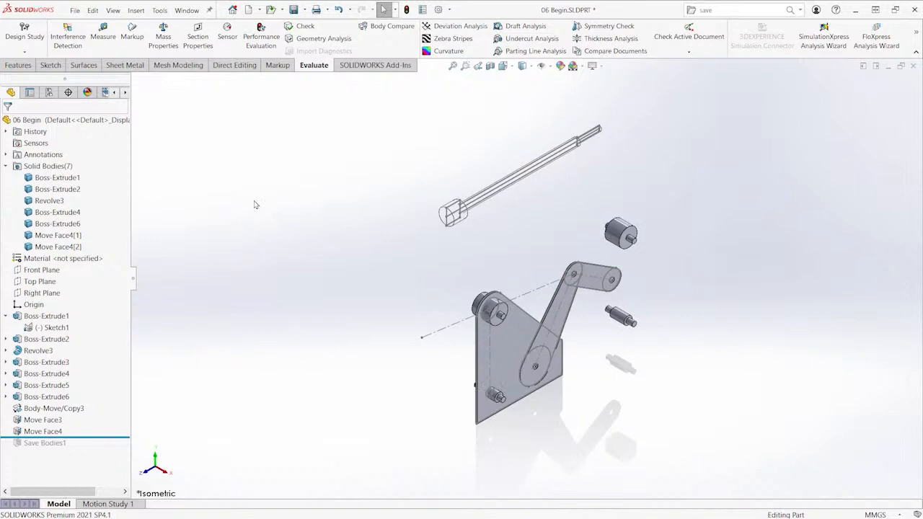
From 06 Begin, insert the Boss-Extrude6 body into a new part named hinge-a, adopting the base part's units
{"action": "left_click", "coordinate": [63, 214]}
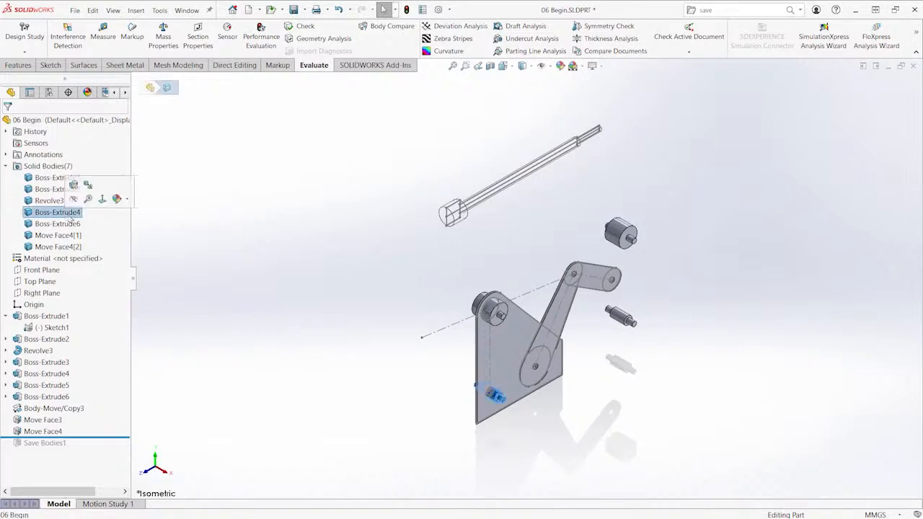
{"action": "left_click", "coordinate": [62, 225]}
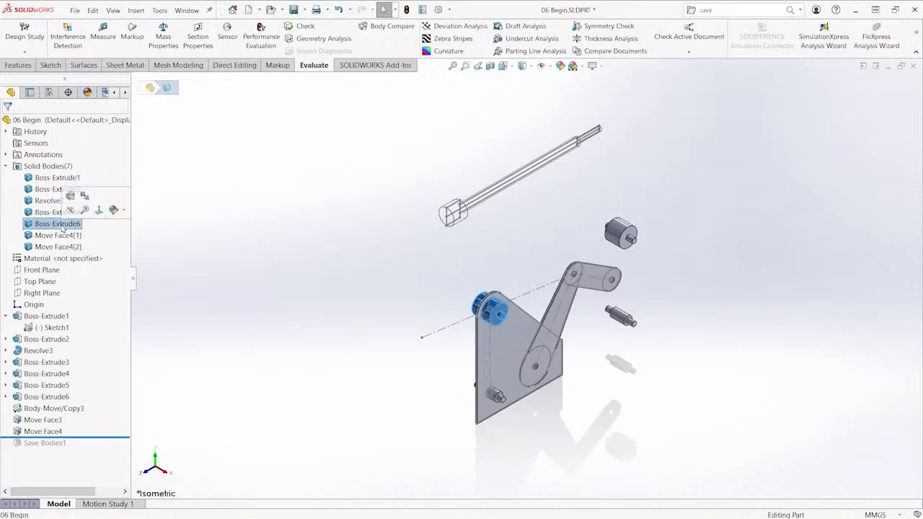
{"action": "right_click", "coordinate": [62, 227]}
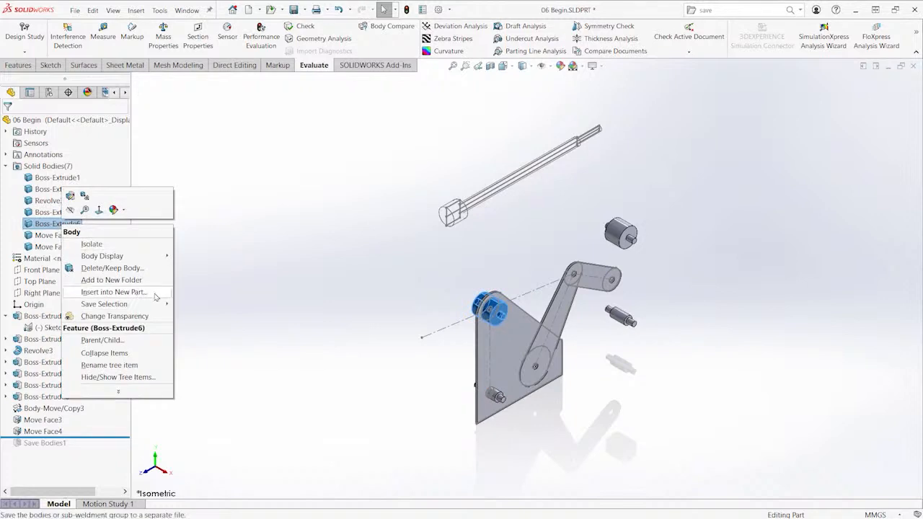
{"action": "left_click", "coordinate": [115, 292]}
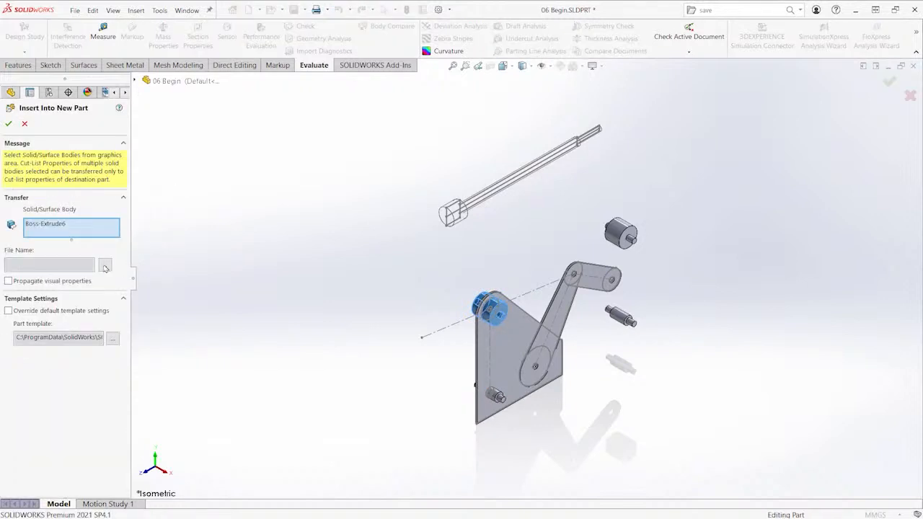
{"action": "left_click", "coordinate": [105, 266]}
{"action": "type", "text": "h"}
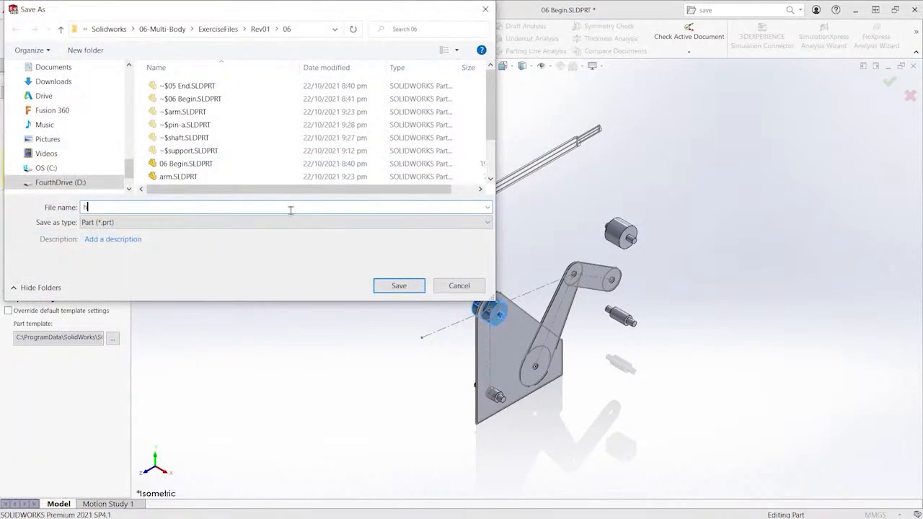
{"action": "type", "text": "inge-a"}
{"action": "key", "text": "Return"}
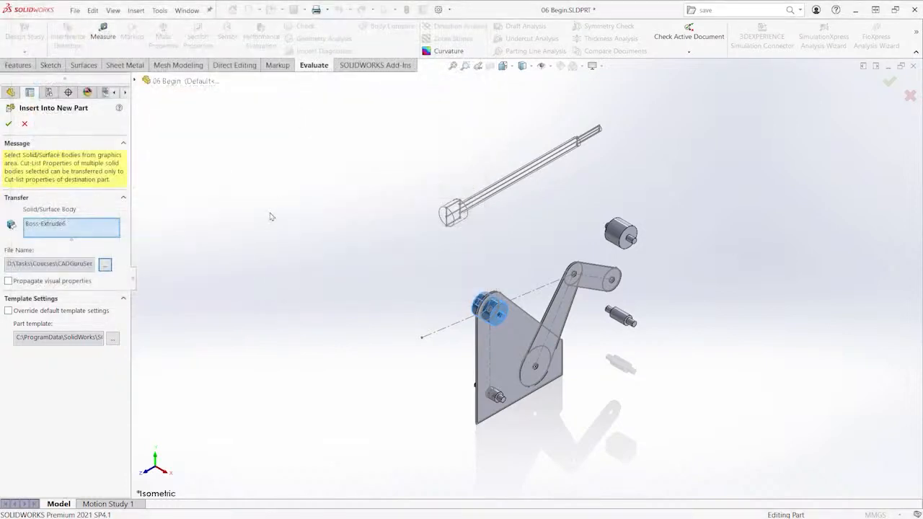
{"action": "right_click", "coordinate": [263, 199]}
{"action": "left_click", "coordinate": [287, 227]}
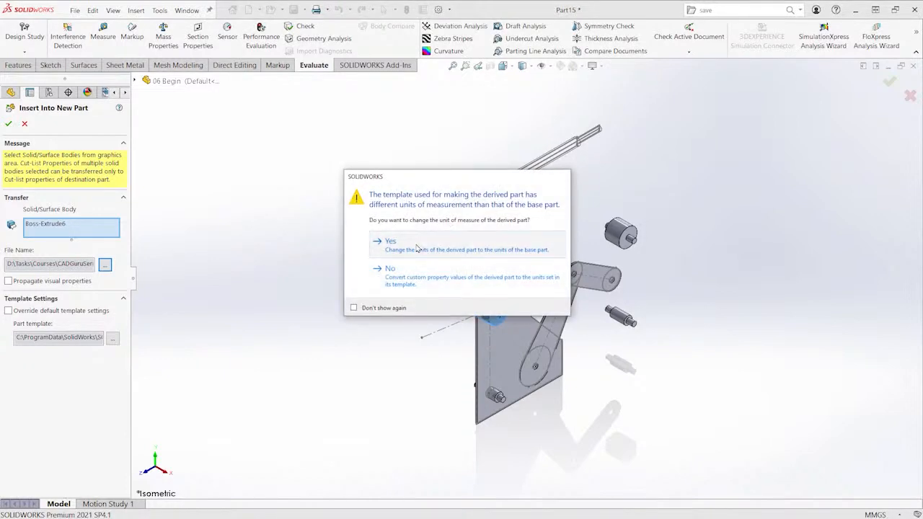
{"action": "left_click", "coordinate": [416, 247]}
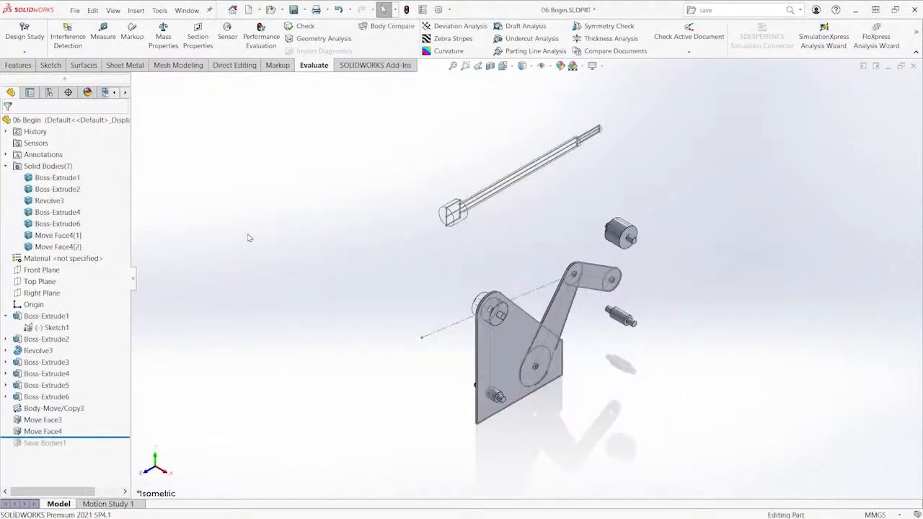
Insert the Move Face4[1] body into a new part named pin-b, adopting the base part's units and turning off further unit prompts
{"action": "left_click", "coordinate": [64, 225]}
{"action": "left_click", "coordinate": [64, 236]}
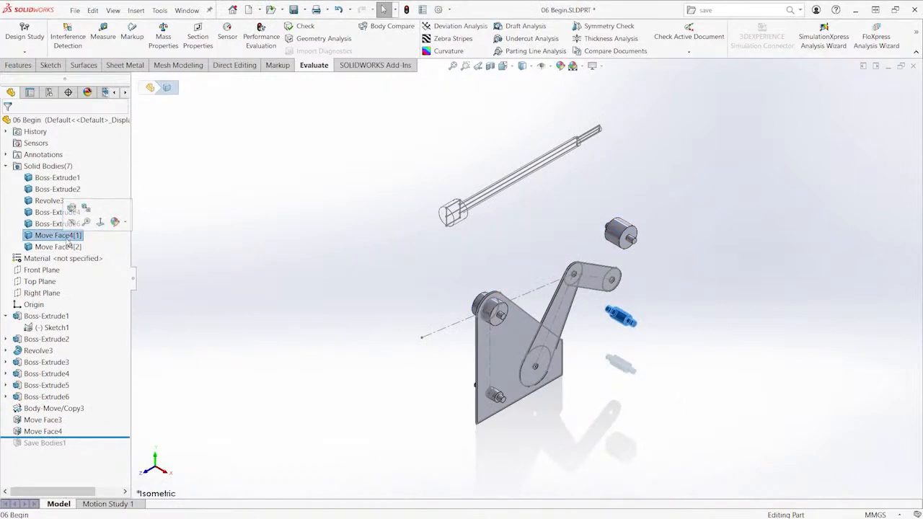
{"action": "right_click", "coordinate": [67, 240]}
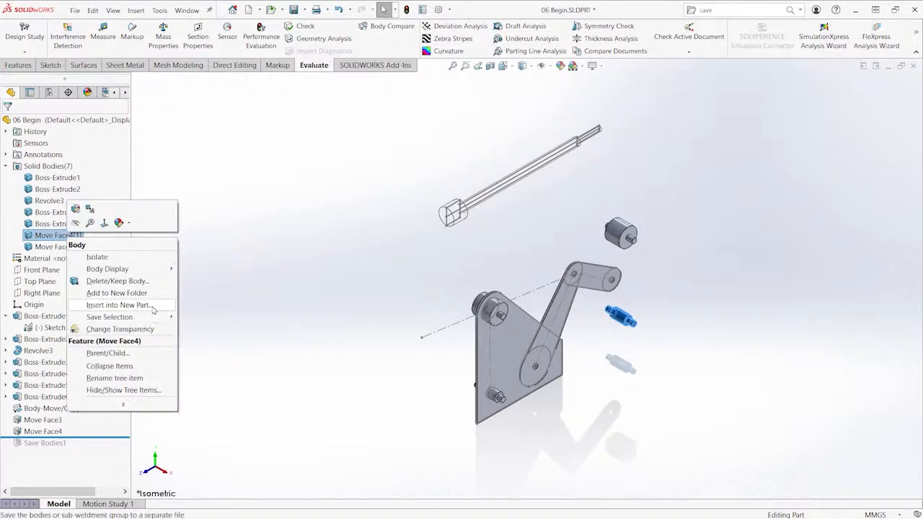
{"action": "left_click", "coordinate": [118, 305]}
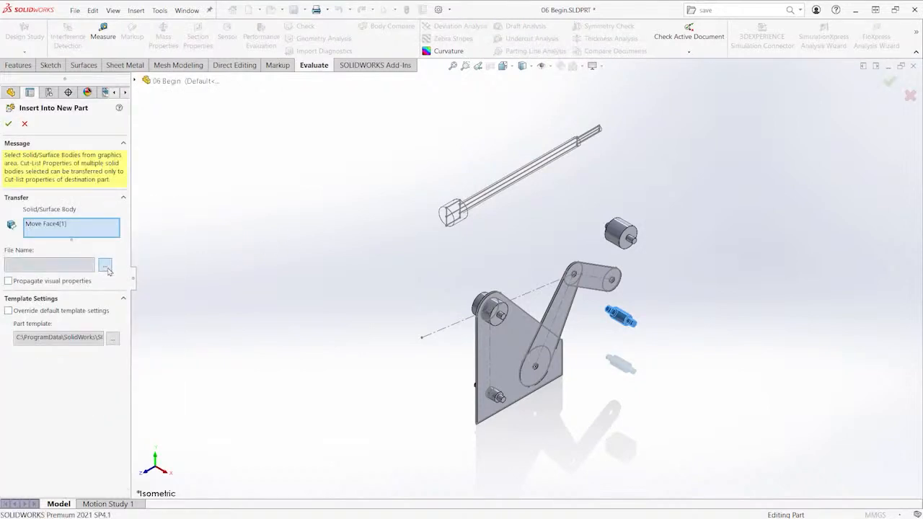
{"action": "left_click", "coordinate": [106, 267]}
{"action": "type", "text": "pi"}
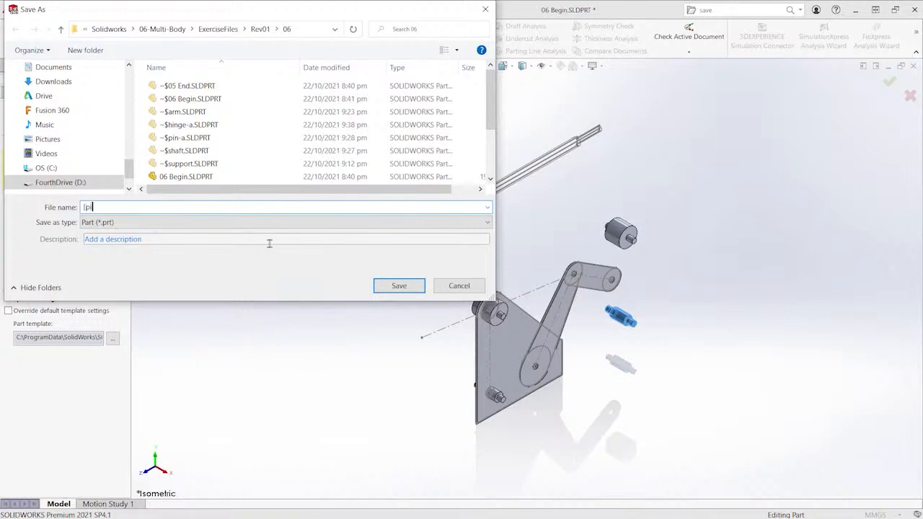
{"action": "type", "text": "n-b"}
{"action": "key", "text": "Return"}
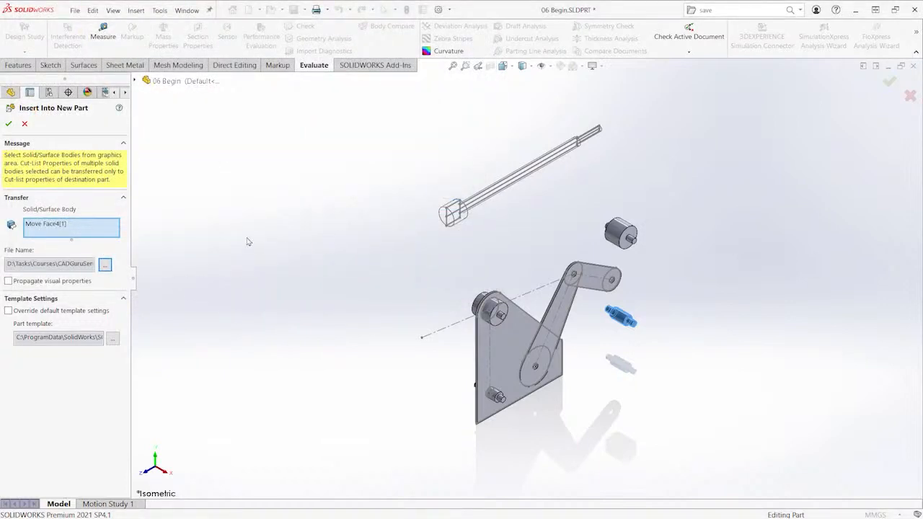
{"action": "right_click", "coordinate": [259, 226]}
{"action": "left_click", "coordinate": [283, 257]}
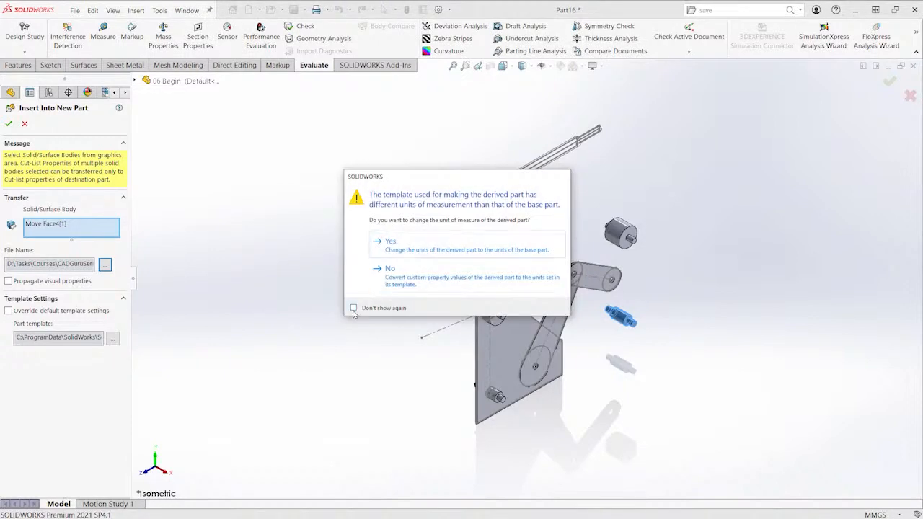
{"action": "left_click", "coordinate": [353, 309]}
{"action": "left_click", "coordinate": [422, 245]}
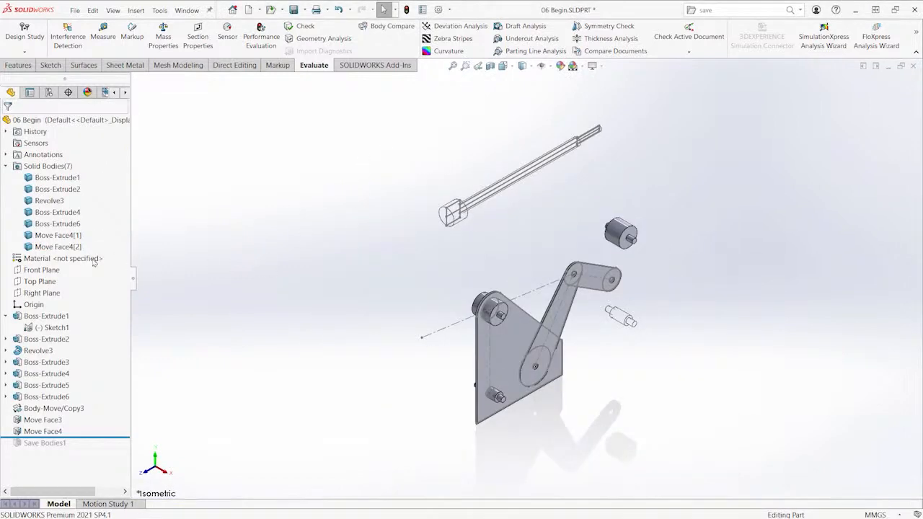
Insert the Move Face4[2] body into a new part named hinge-b in Rev01 subfolder 06
{"action": "left_click", "coordinate": [57, 247]}
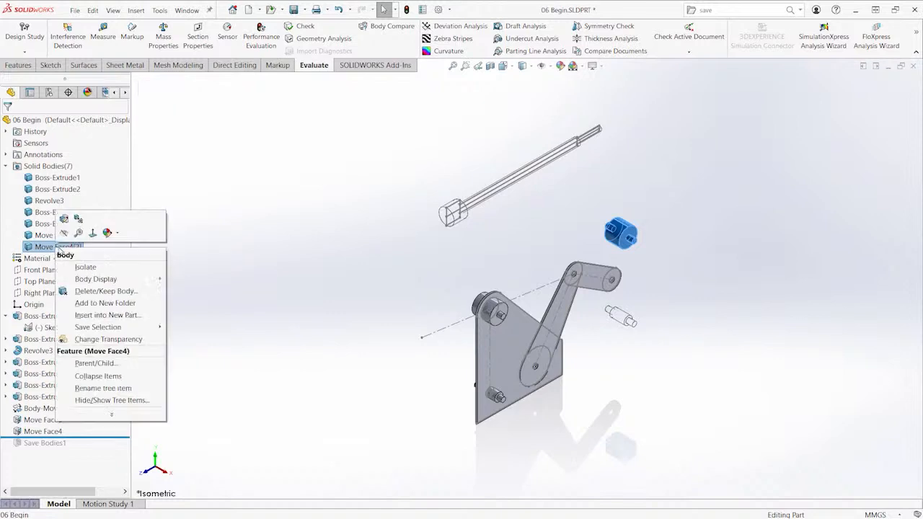
{"action": "right_click", "coordinate": [55, 250]}
{"action": "left_click", "coordinate": [107, 315]}
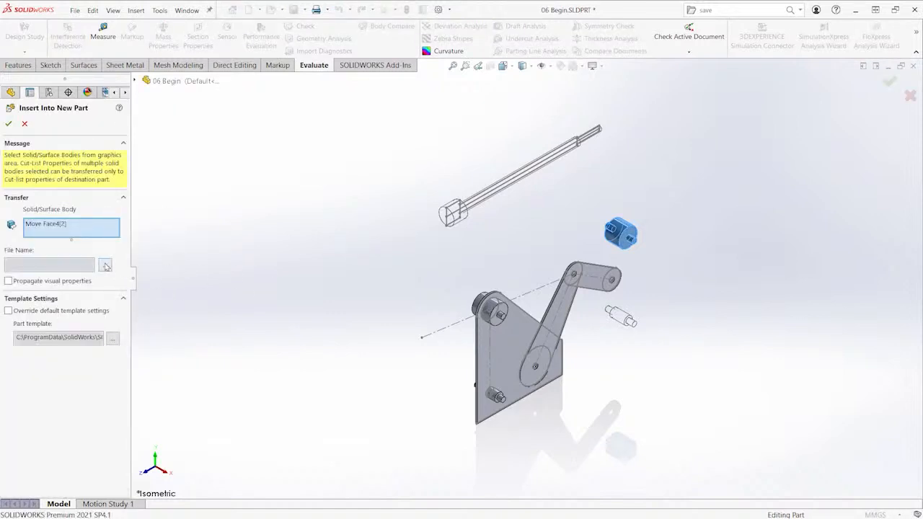
{"action": "left_click", "coordinate": [105, 266]}
{"action": "left_click_drag", "start_coordinate": [264, 13], "coordinate": [396, 94]}
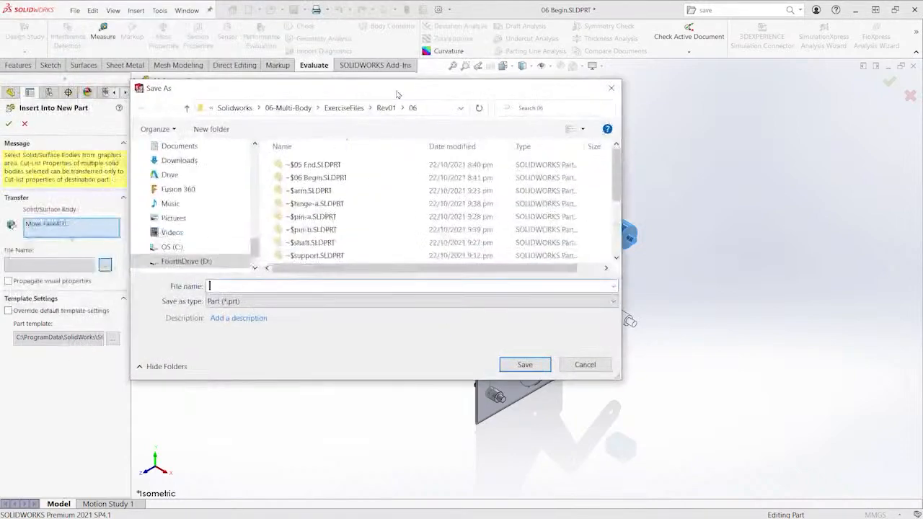
{"action": "type", "text": "hinge-b"}
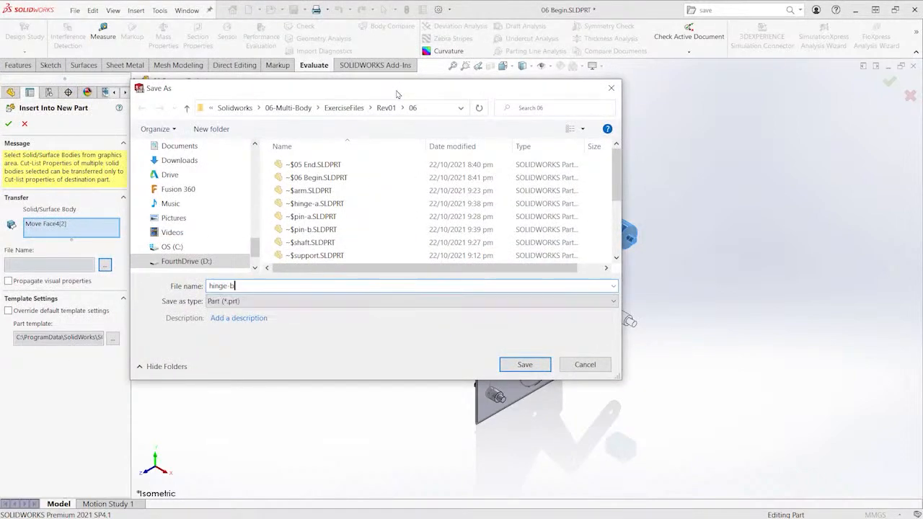
{"action": "key", "text": "Return"}
{"action": "right_click", "coordinate": [283, 165]}
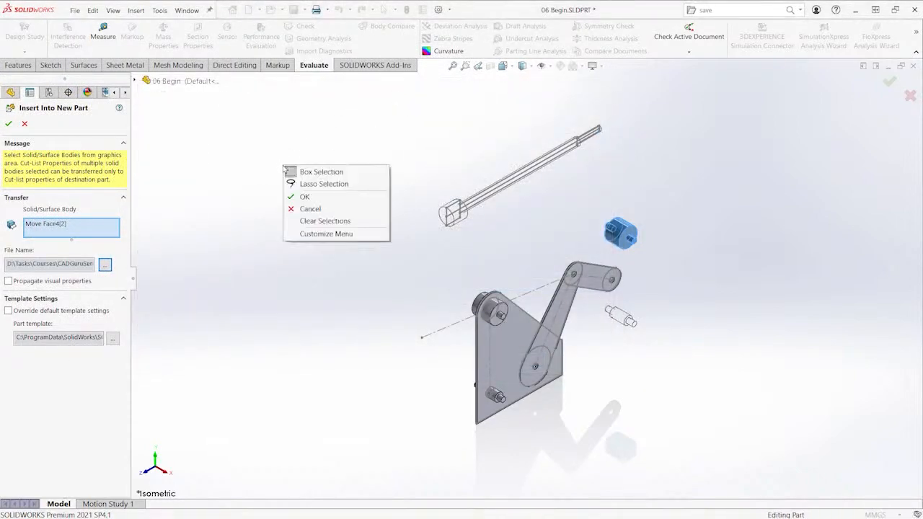
{"action": "left_click", "coordinate": [316, 200]}
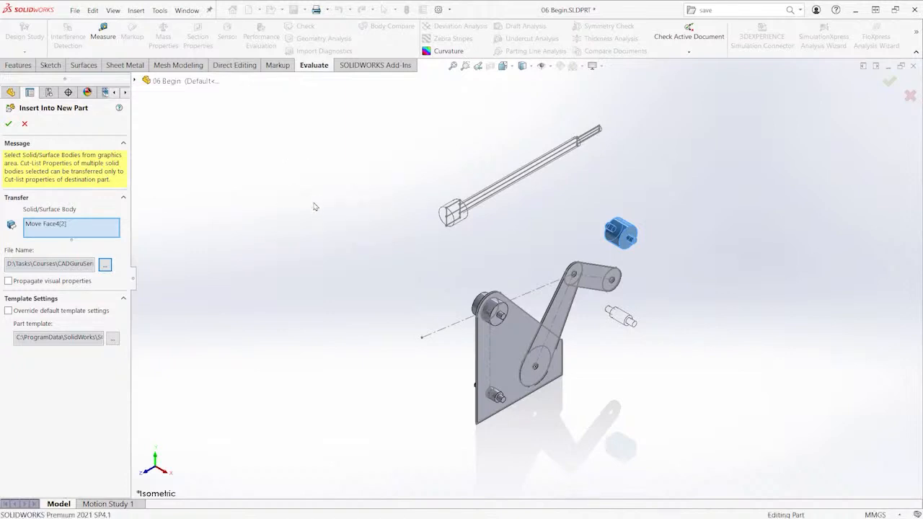
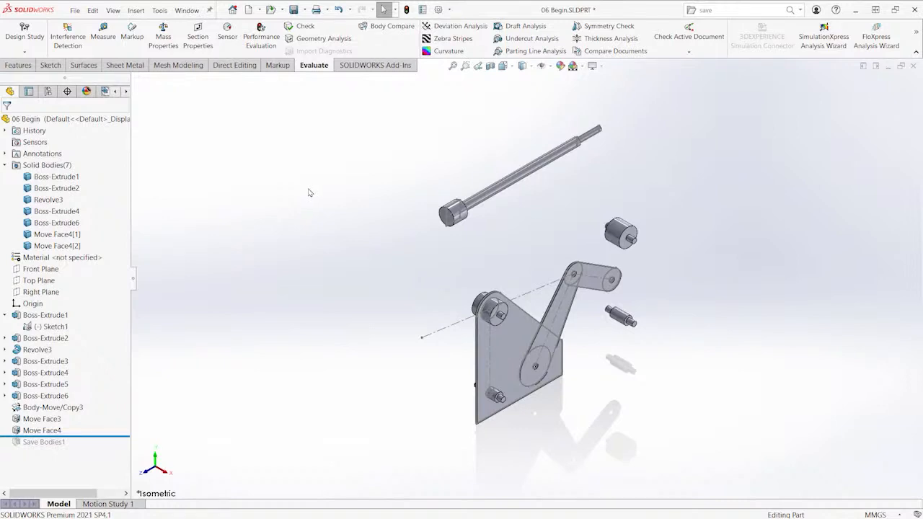
Create a new assembly and insert the open pin-a part as its first component, located at the origin
{"action": "key", "text": "ctrl+n"}
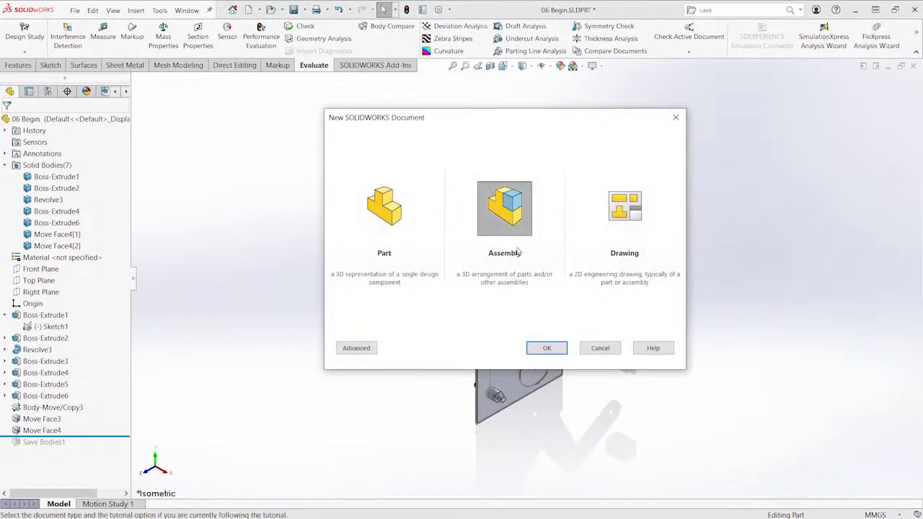
{"action": "double_click", "coordinate": [505, 210]}
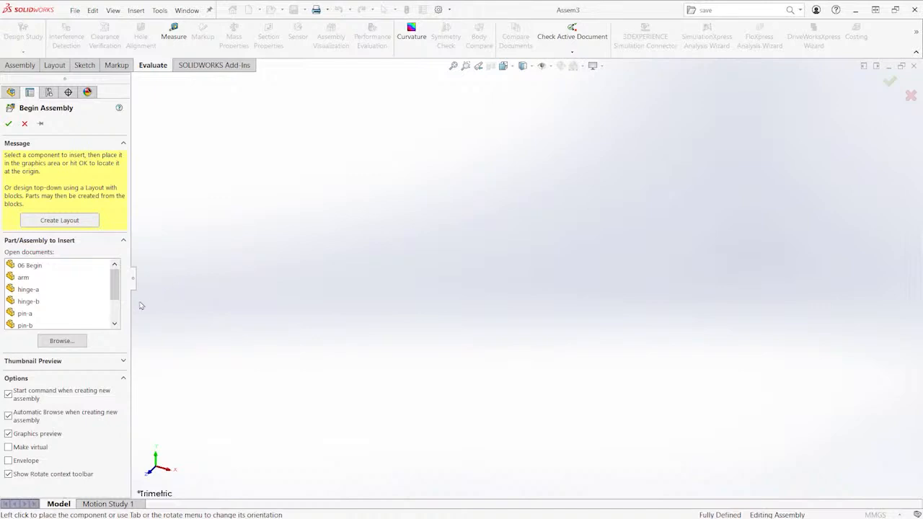
{"action": "left_click", "coordinate": [27, 318]}
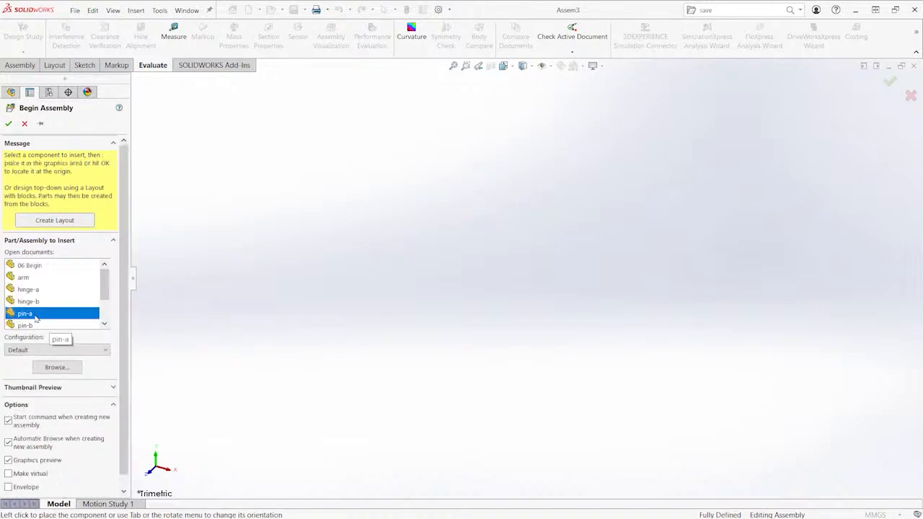
{"action": "left_click", "coordinate": [31, 315]}
{"action": "left_click", "coordinate": [29, 314]}
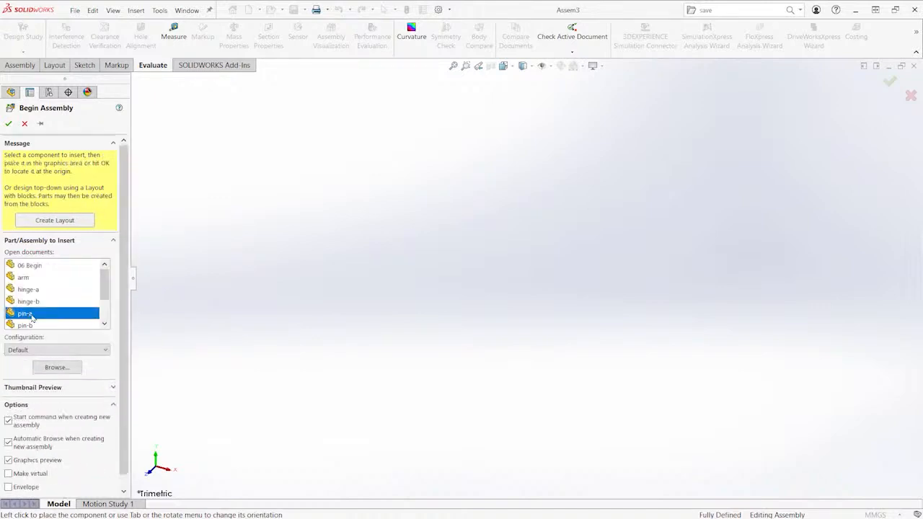
{"action": "left_click", "coordinate": [8, 124]}
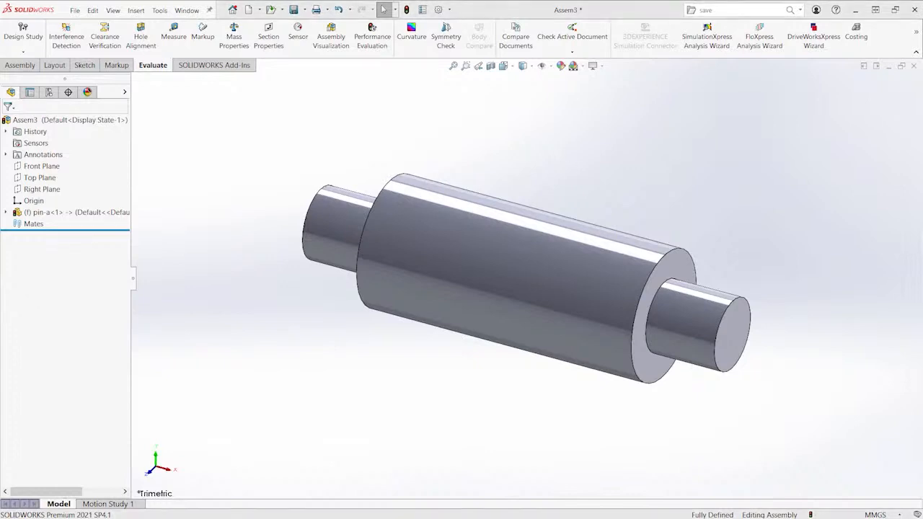
Save the new assembly as assy-hold-down-clamp in the Rev01 subfolder 07, including the modified base part and rebuilding before saving
{"action": "key", "text": "ctrl+s"}
{"action": "left_click_drag", "start_coordinate": [391, 97], "coordinate": [518, 105]}
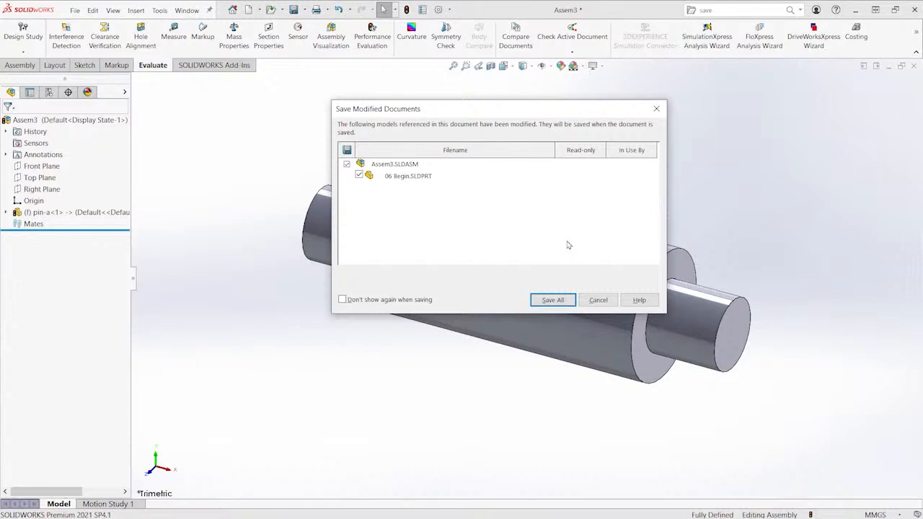
{"action": "left_click", "coordinate": [553, 299]}
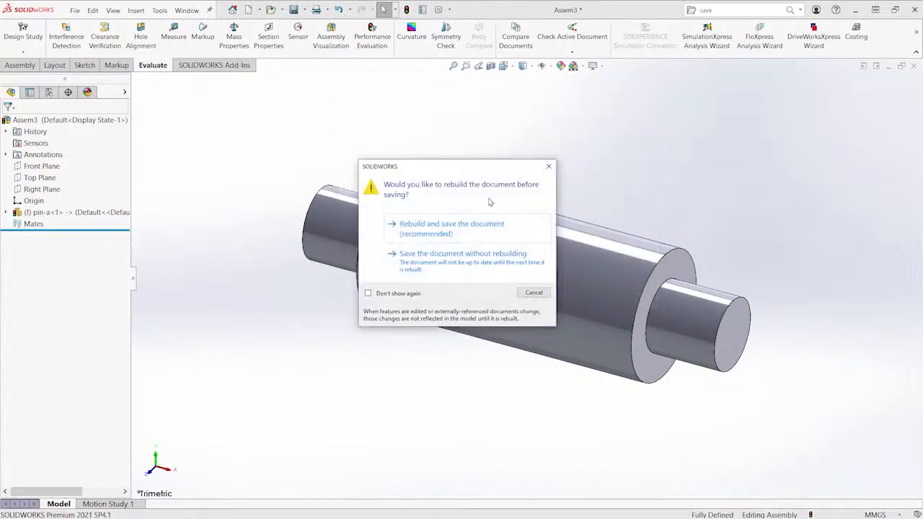
{"action": "left_click", "coordinate": [453, 234]}
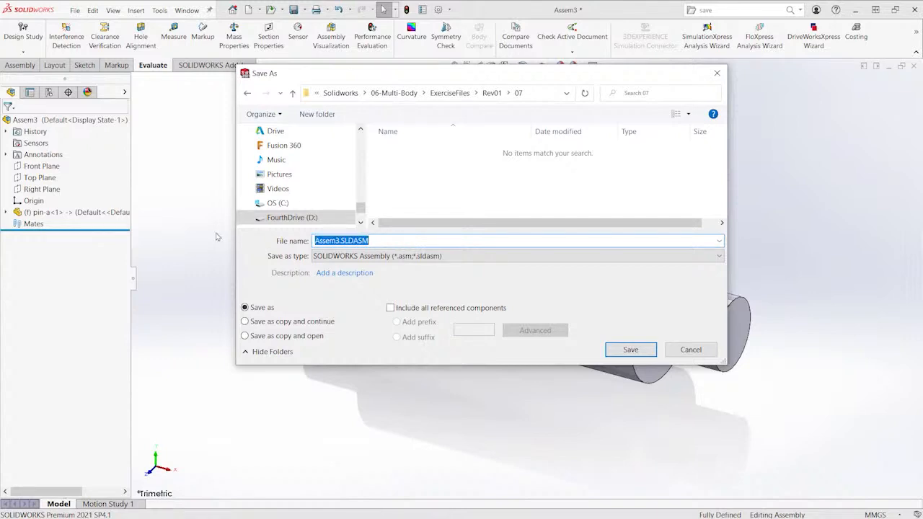
{"action": "type", "text": "AS"}
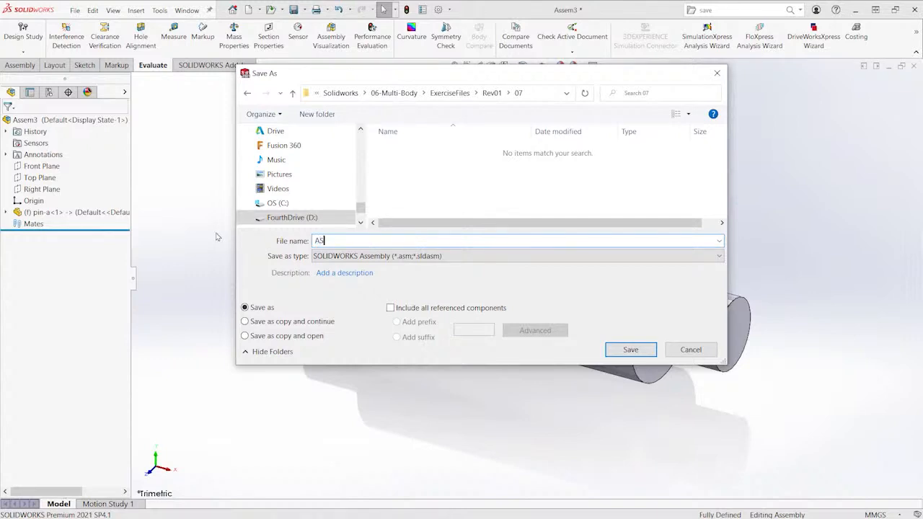
{"action": "key", "text": "BackSpace"}
{"action": "key", "text": "BackSpace"}
{"action": "type", "text": "assy-hold-dow"}
{"action": "key", "text": "BackSpace"}
{"action": "type", "text": "dow"}
{"action": "key", "text": "Return"}
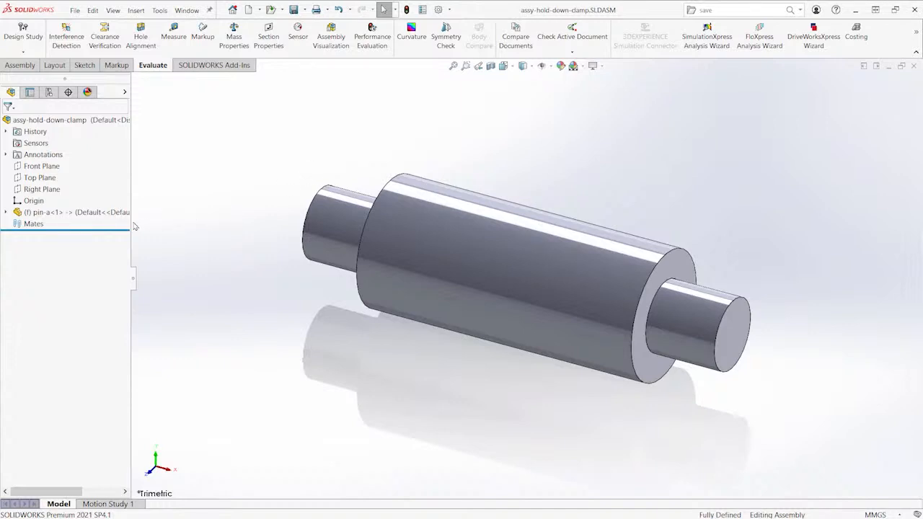
Open the pin-a part from the assembly to inspect it, and return to the assembly
{"action": "left_click", "coordinate": [22, 214]}
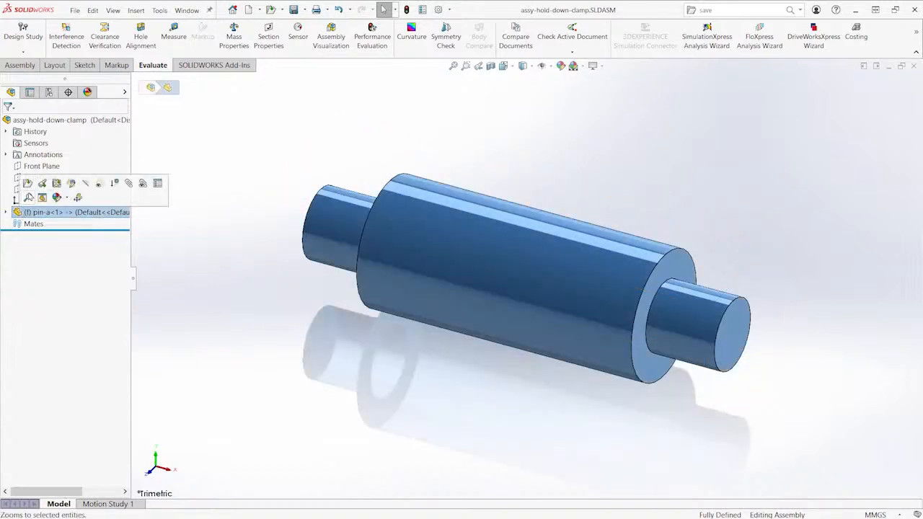
{"action": "left_click", "coordinate": [27, 184]}
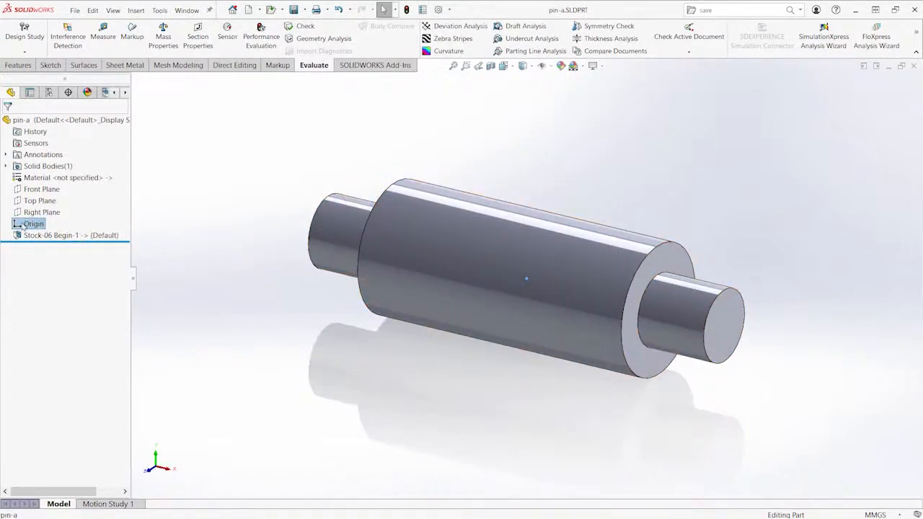
{"action": "middle_click_drag", "start_coordinate": [370, 246], "coordinate": [542, 151]}
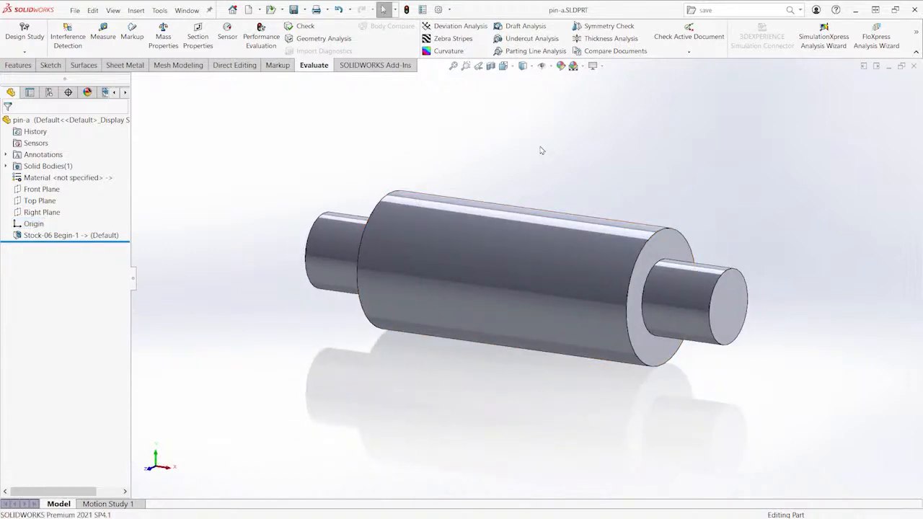
{"action": "key", "text": "ctrl+Tab"}
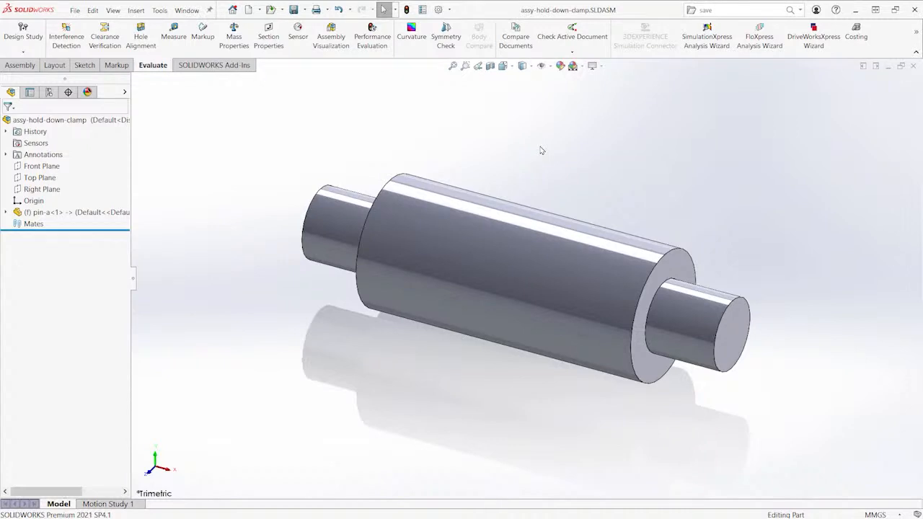
Insert the open support part as a component, placing it freely beside pin-a
{"action": "key", "text": "s"}
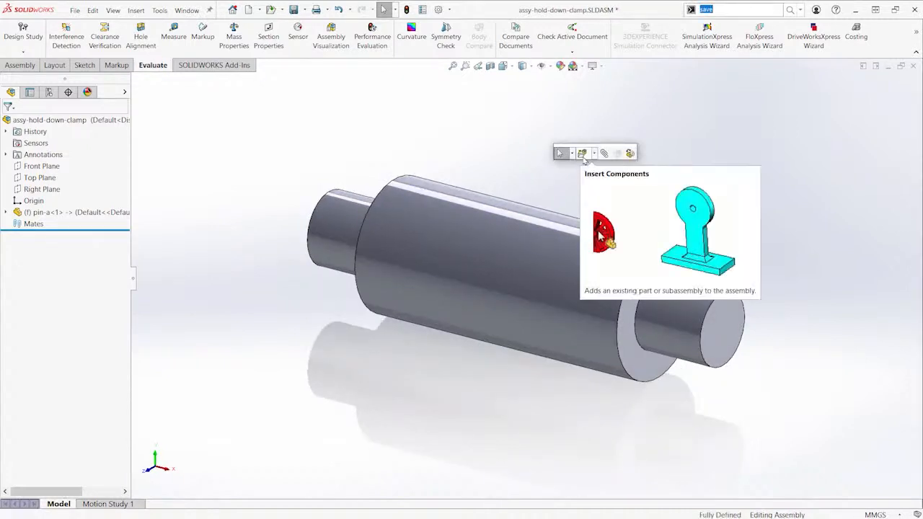
{"action": "left_click", "coordinate": [582, 154]}
{"action": "left_click_drag", "start_coordinate": [119, 281], "coordinate": [119, 300]}
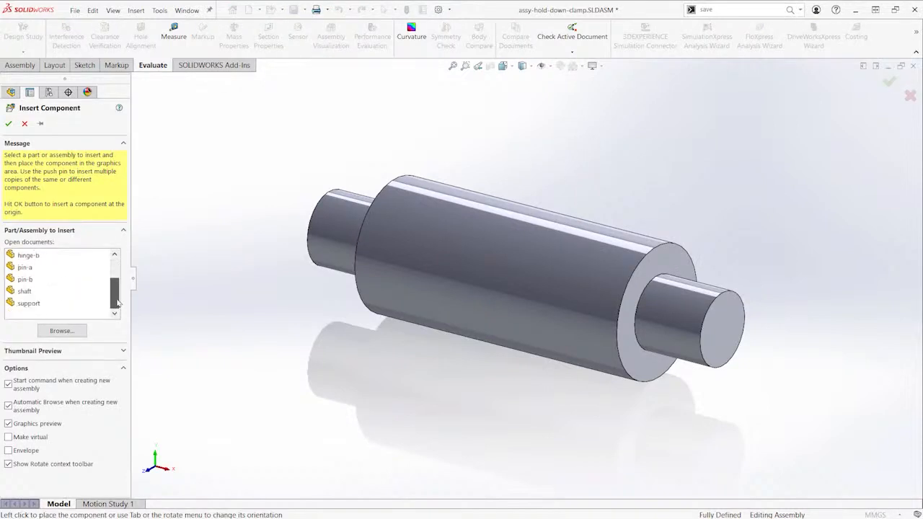
{"action": "left_click", "coordinate": [27, 304]}
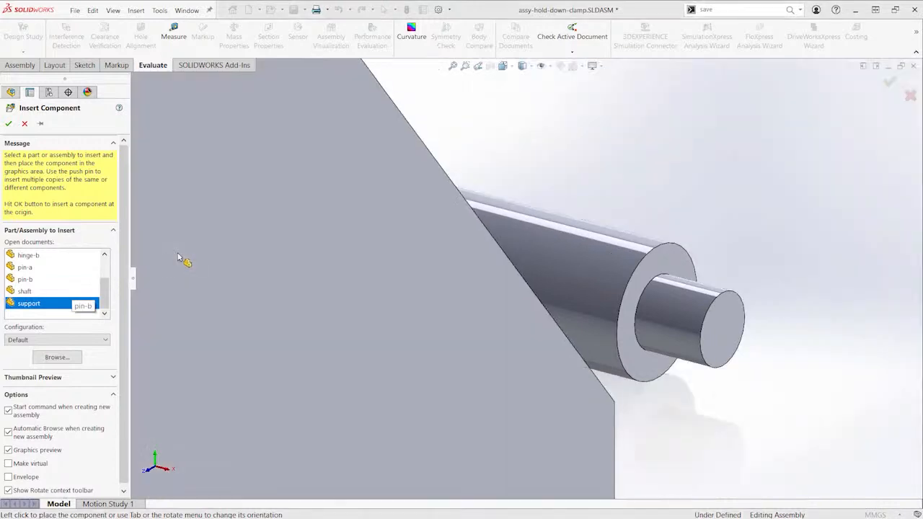
{"action": "scroll", "coordinate": [566, 209], "scroll_direction": "up", "scroll_amount": 6}
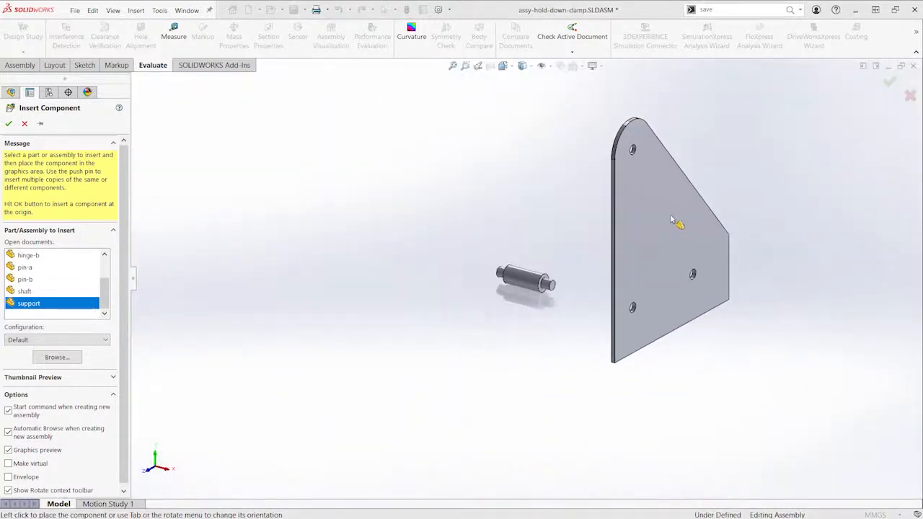
{"action": "scroll", "coordinate": [612, 249], "scroll_direction": "up", "scroll_amount": 2}
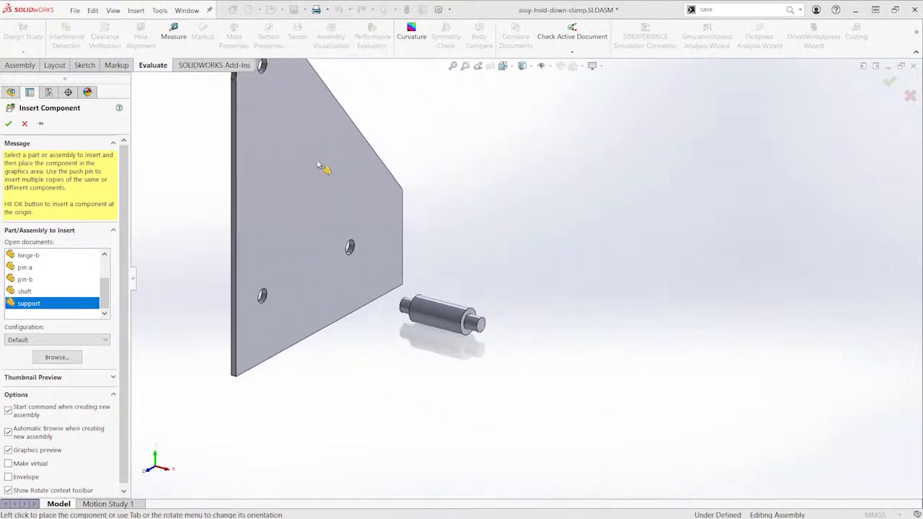
{"action": "left_click", "coordinate": [319, 193]}
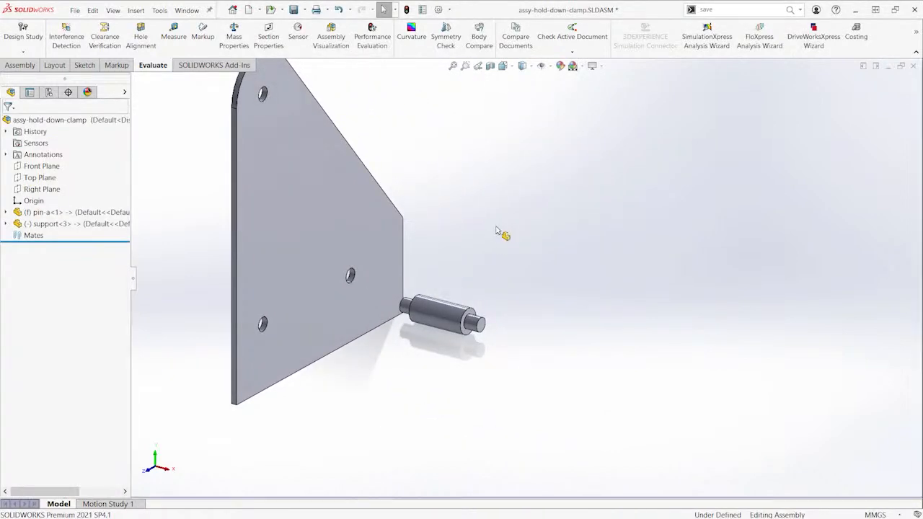
Add a concentric mate between the support plate's lower corner hole and the thin cylindrical end of pin-a facing the plate
{"action": "middle_click_drag", "start_coordinate": [501, 233], "coordinate": [616, 225], "text": "ctrl"}
{"action": "scroll", "coordinate": [617, 224], "scroll_direction": "down", "scroll_amount": 8}
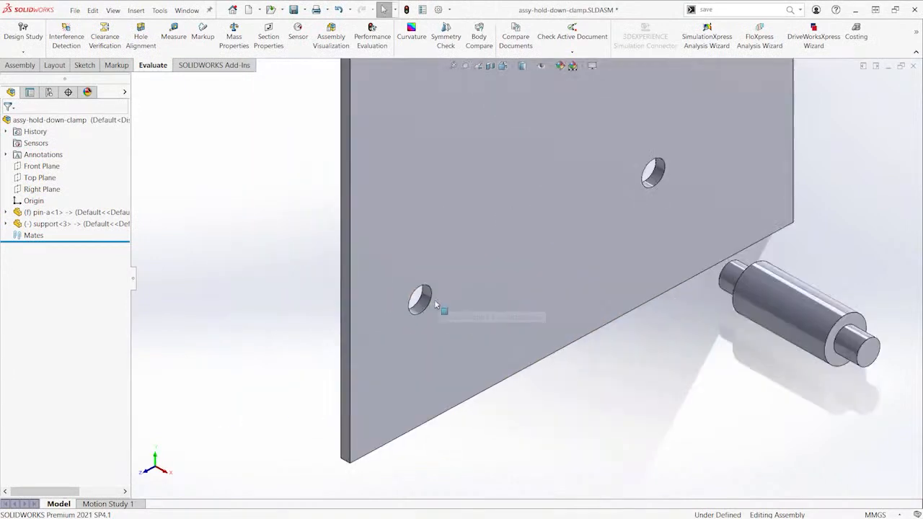
{"action": "left_click", "coordinate": [431, 307]}
{"action": "scroll", "coordinate": [528, 287], "scroll_direction": "up", "scroll_amount": 3}
{"action": "middle_click_drag", "start_coordinate": [614, 287], "coordinate": [469, 286], "text": "ctrl"}
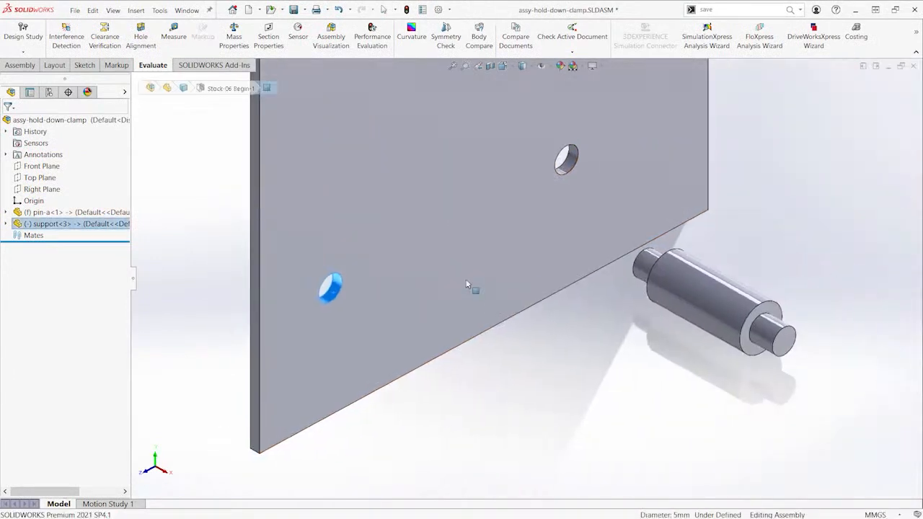
{"action": "middle_click_drag", "start_coordinate": [564, 285], "coordinate": [693, 271]}
{"action": "middle_click_drag", "start_coordinate": [791, 203], "coordinate": [532, 226]}
{"action": "left_click", "coordinate": [631, 207], "text": "ctrl"}
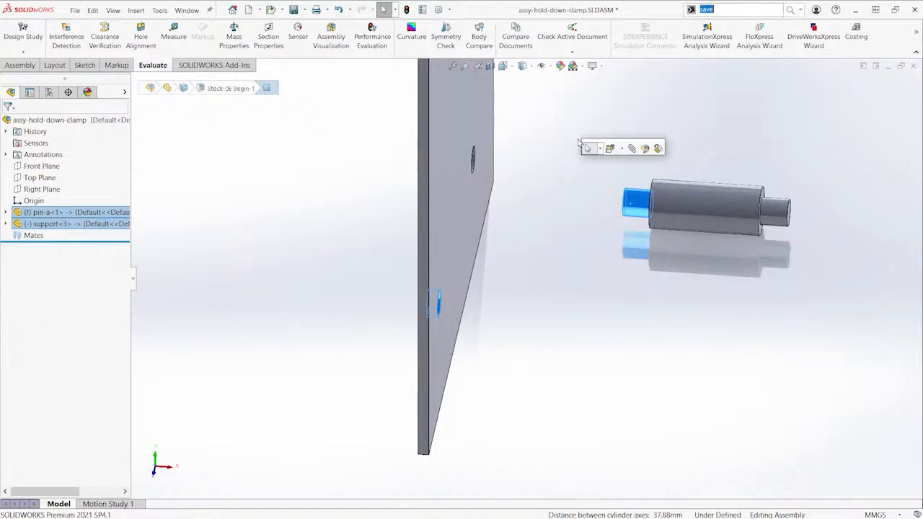
{"action": "left_click", "coordinate": [633, 149]}
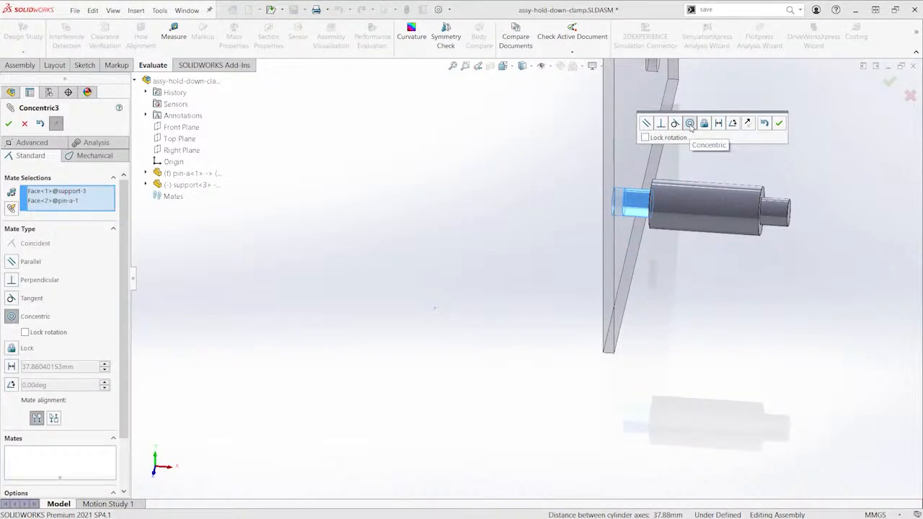
{"action": "left_click", "coordinate": [779, 123]}
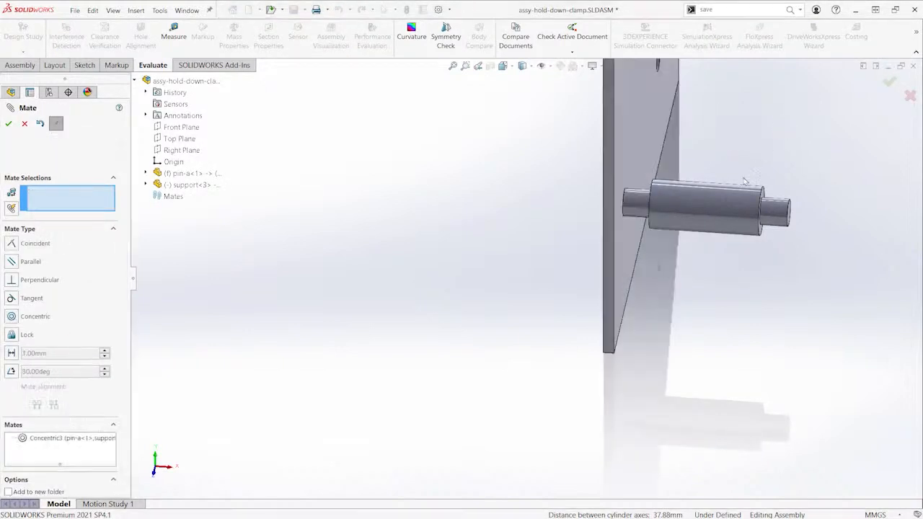
Add a coincident mate between the support plate's large flat face and the shoulder face of pin-a
{"action": "middle_click_drag", "start_coordinate": [700, 144], "coordinate": [649, 285]}
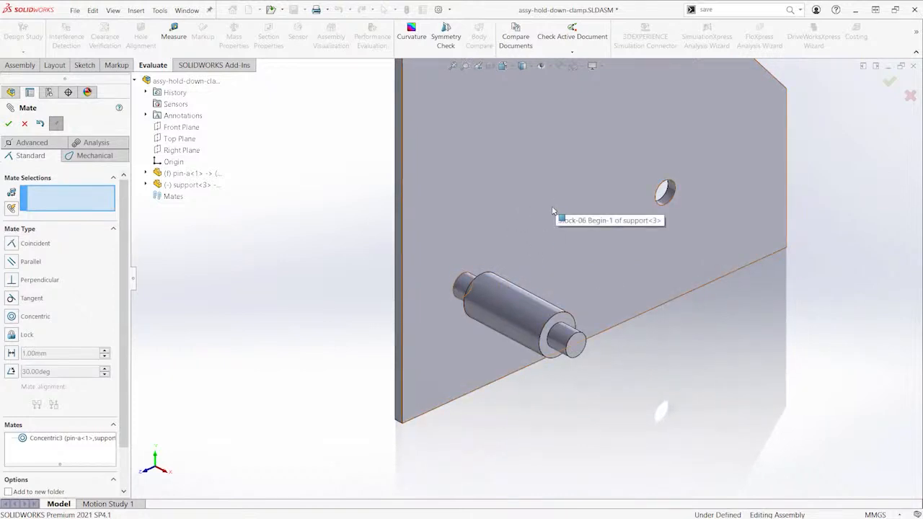
{"action": "left_click", "coordinate": [532, 177]}
{"action": "middle_click_drag", "start_coordinate": [522, 220], "coordinate": [589, 328]}
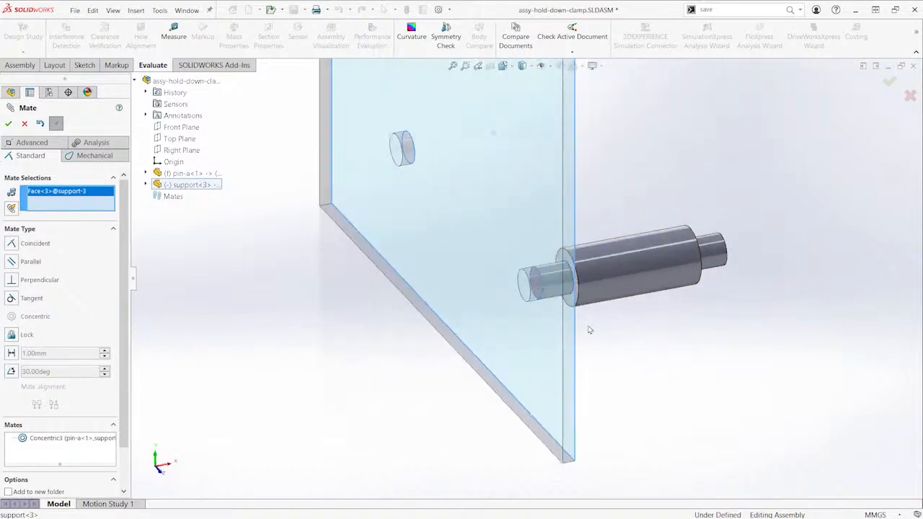
{"action": "scroll", "coordinate": [589, 328], "scroll_direction": "down", "scroll_amount": 5}
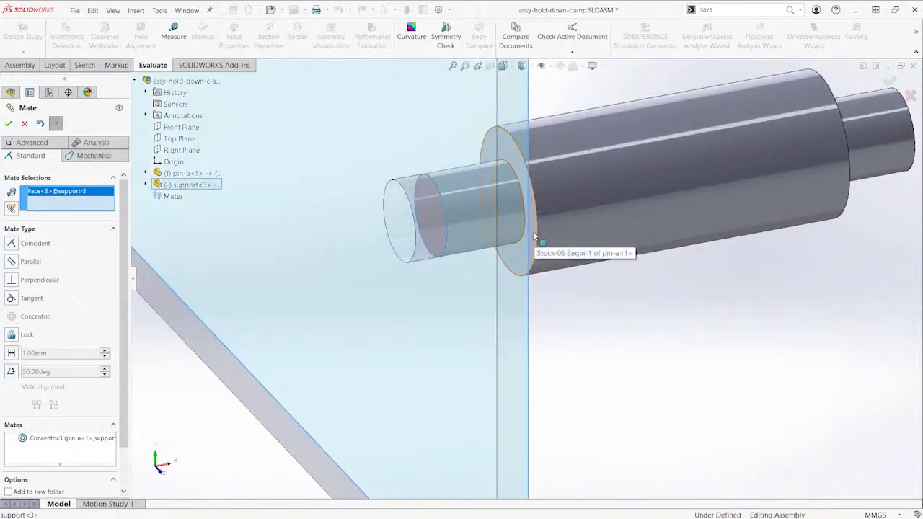
{"action": "left_click", "coordinate": [533, 231]}
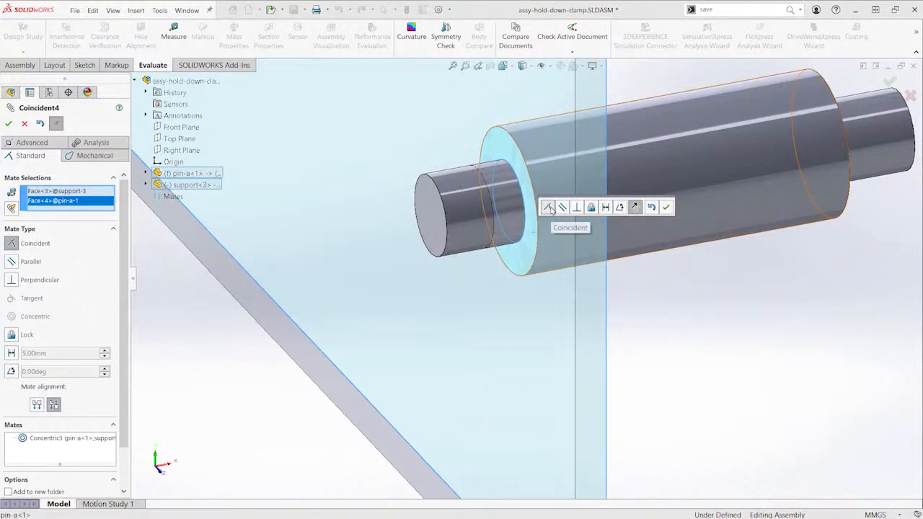
{"action": "left_click", "coordinate": [665, 207]}
Mate the support's Top Plane coincident with the assembly's Top Plane, finish mating and show the assembly in isometric view
{"action": "middle_click_drag", "start_coordinate": [573, 251], "coordinate": [453, 261]}
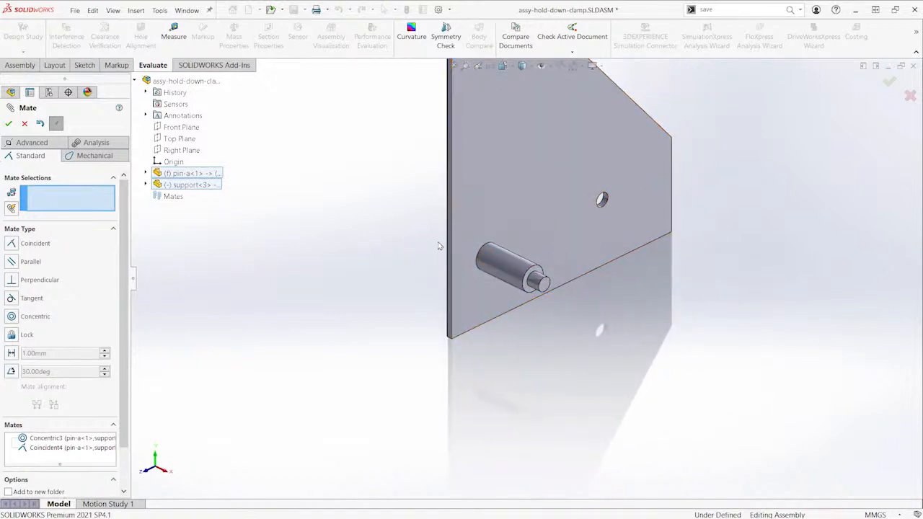
{"action": "left_click", "coordinate": [145, 185]}
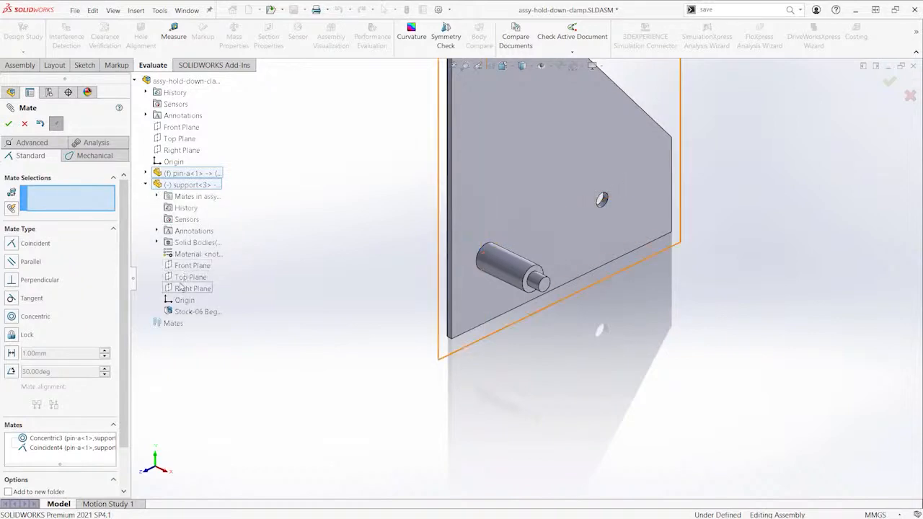
{"action": "left_click", "coordinate": [185, 280]}
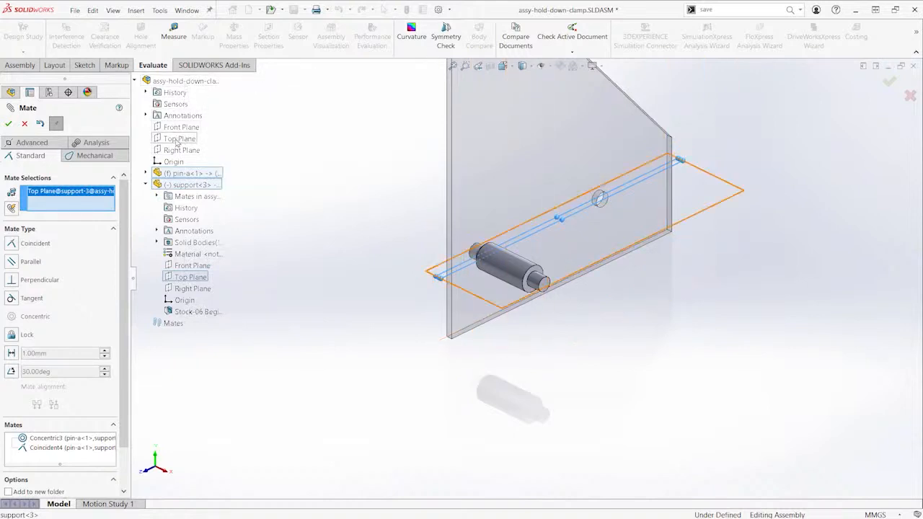
{"action": "left_click", "coordinate": [177, 139]}
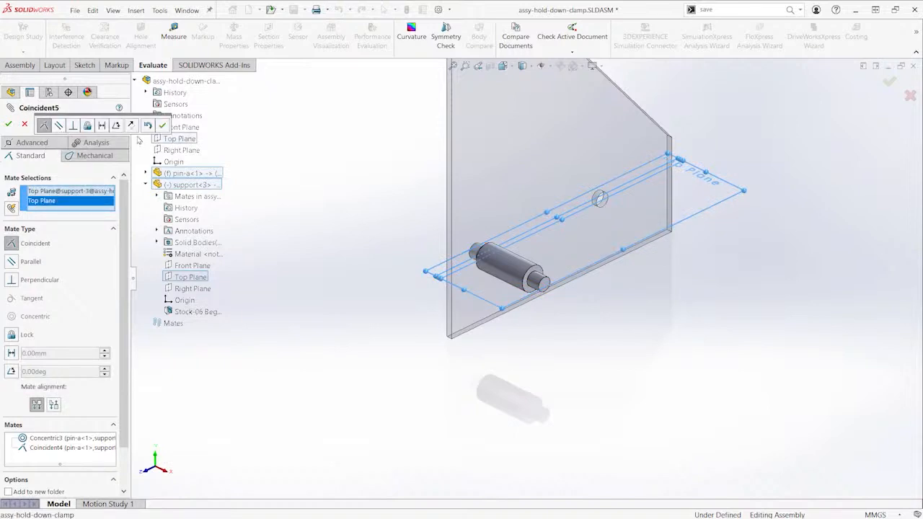
{"action": "left_click", "coordinate": [163, 127]}
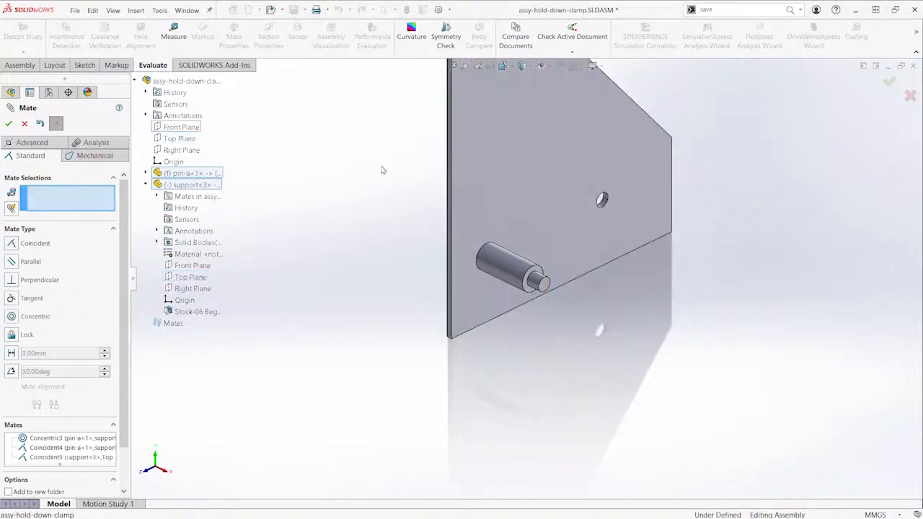
{"action": "key", "text": "Escape"}
{"action": "left_click_drag", "start_coordinate": [579, 160], "coordinate": [523, 190]}
{"action": "left_click", "coordinate": [358, 196]}
{"action": "middle_click_drag", "start_coordinate": [380, 179], "coordinate": [347, 257], "text": "ctrl"}
{"action": "key", "text": "ctrl+7"}
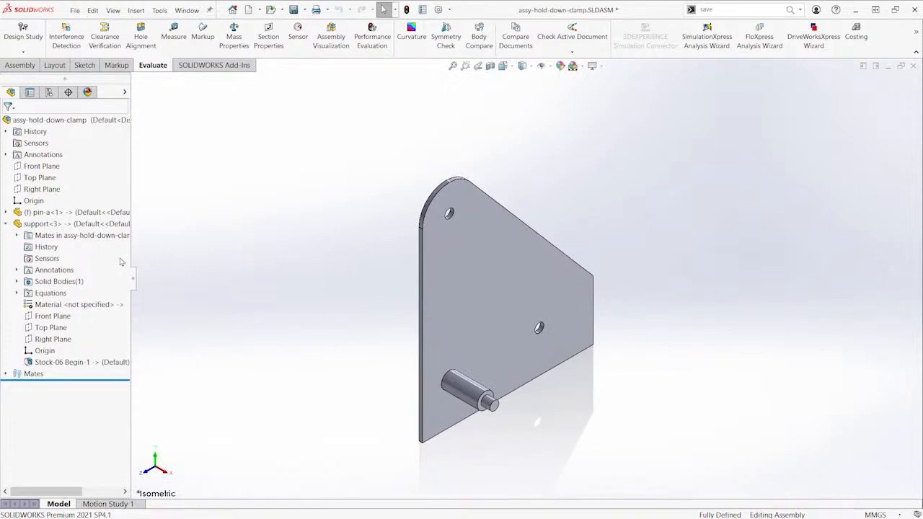
Open the support component of the assembly in its own part window
{"action": "left_click", "coordinate": [20, 225]}
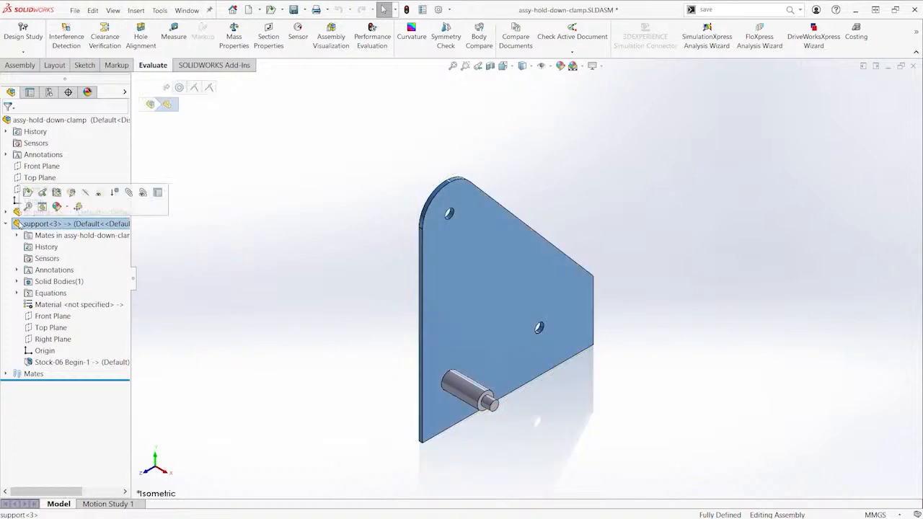
{"action": "left_click", "coordinate": [28, 193]}
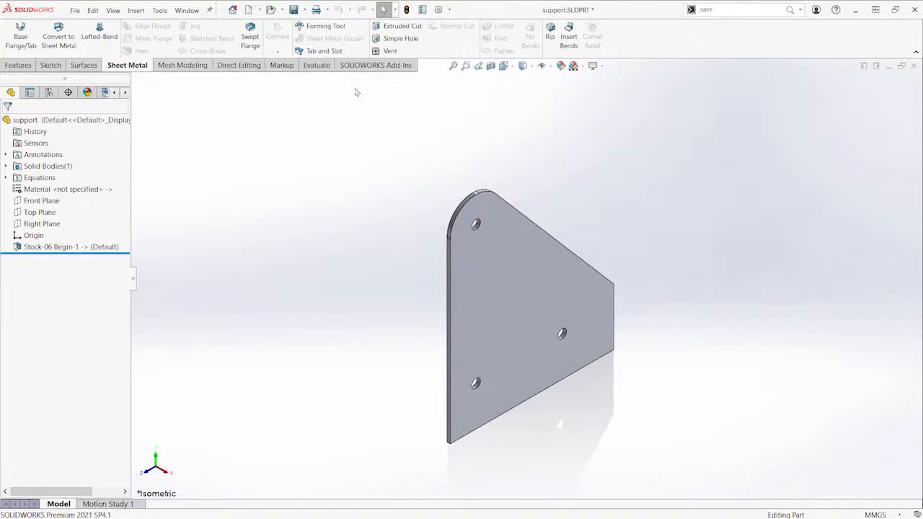
{"action": "right_click", "coordinate": [695, 39]}
{"action": "mouse_move", "coordinate": [721, 68]}
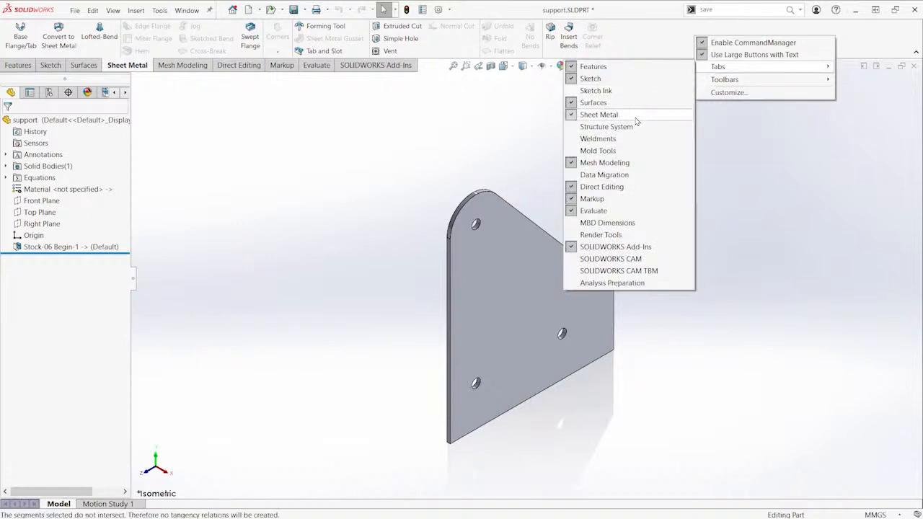
{"action": "left_click", "coordinate": [267, 130]}
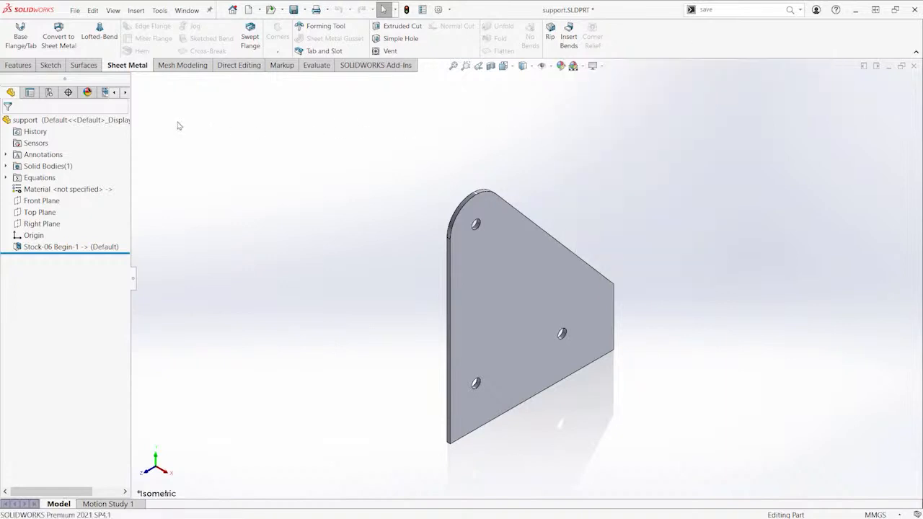
Convert the support plate to sheet metal with 2 mm thickness and 0.5 mm bend radius, fixing its large back face
{"action": "left_click", "coordinate": [60, 46]}
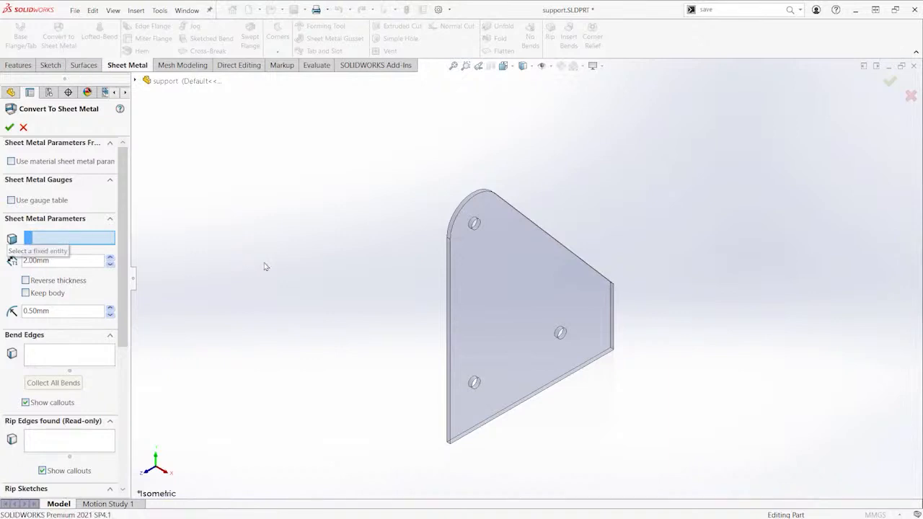
{"action": "middle_click_drag", "start_coordinate": [264, 264], "coordinate": [518, 316]}
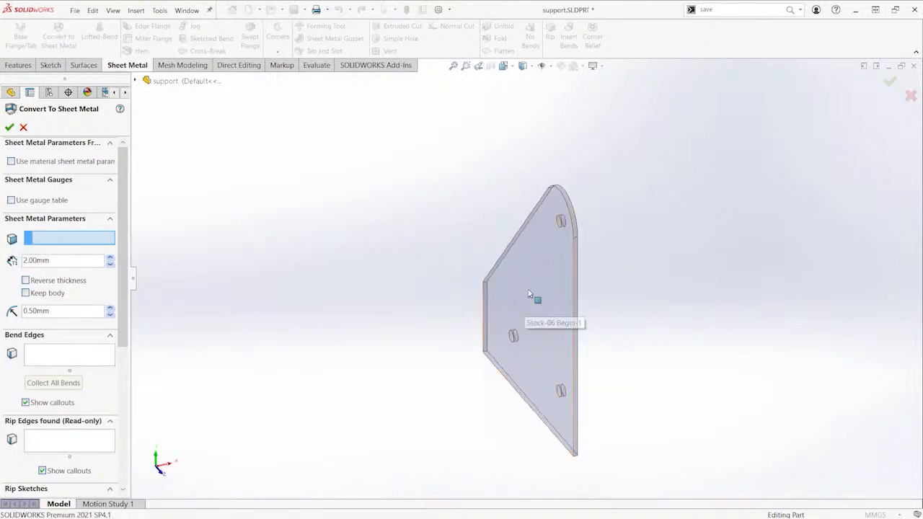
{"action": "left_click", "coordinate": [527, 301]}
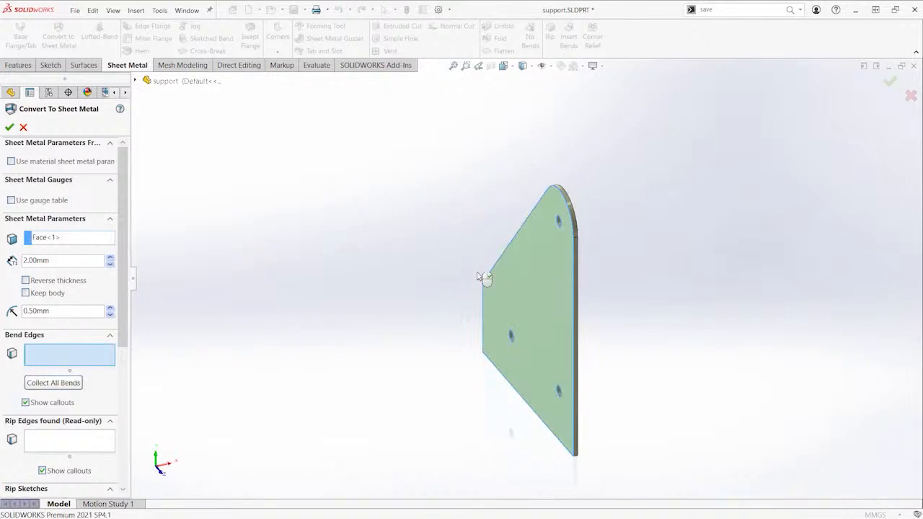
{"action": "right_click", "coordinate": [309, 199]}
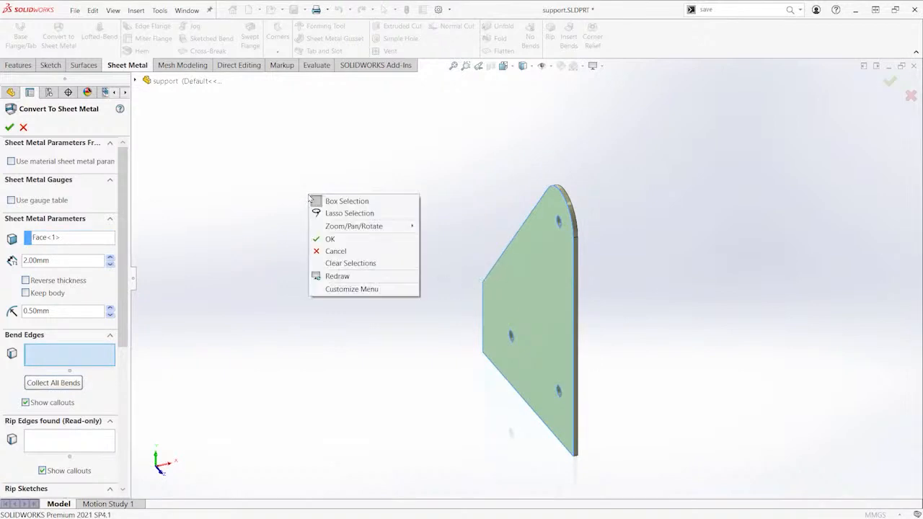
{"action": "left_click", "coordinate": [341, 240]}
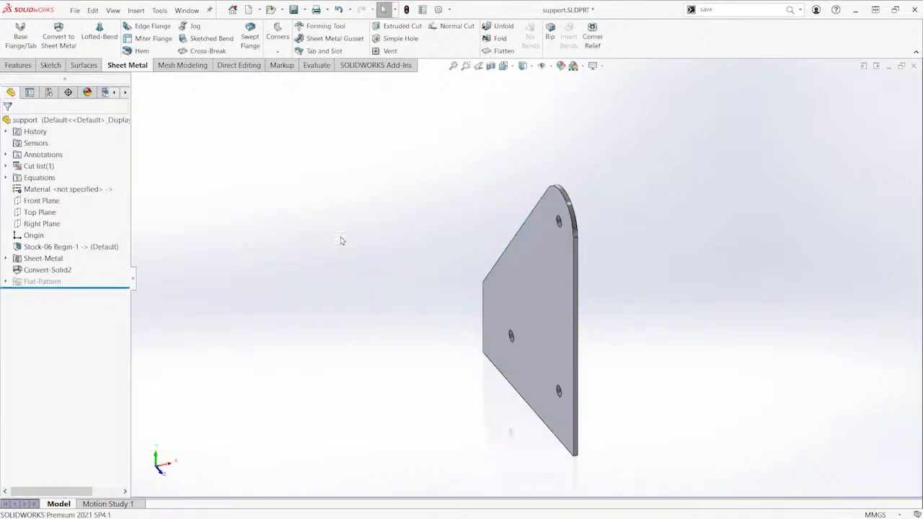
Add a 40 mm edge flange at 90 degrees along the plate's bottom edge, extending from the back face, and show the isometric view
{"action": "middle_click_drag", "start_coordinate": [404, 244], "coordinate": [393, 203], "text": "ctrl"}
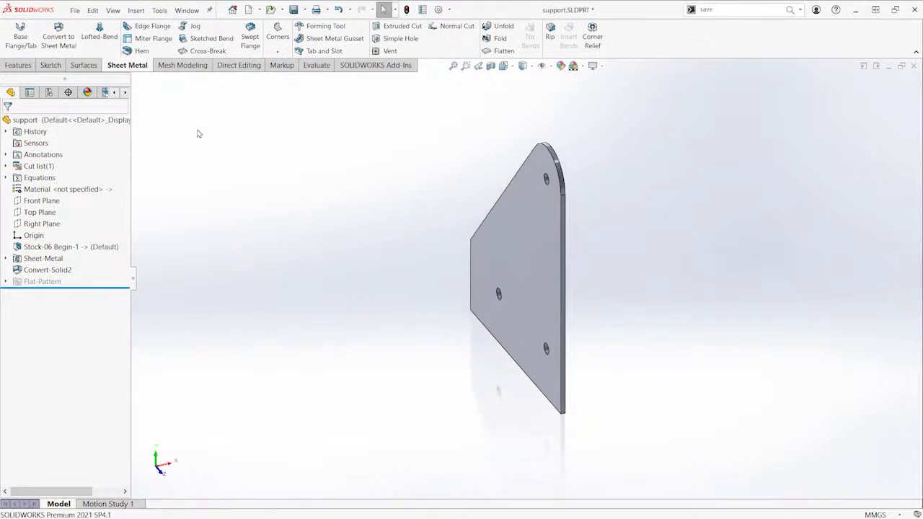
{"action": "left_click", "coordinate": [156, 30]}
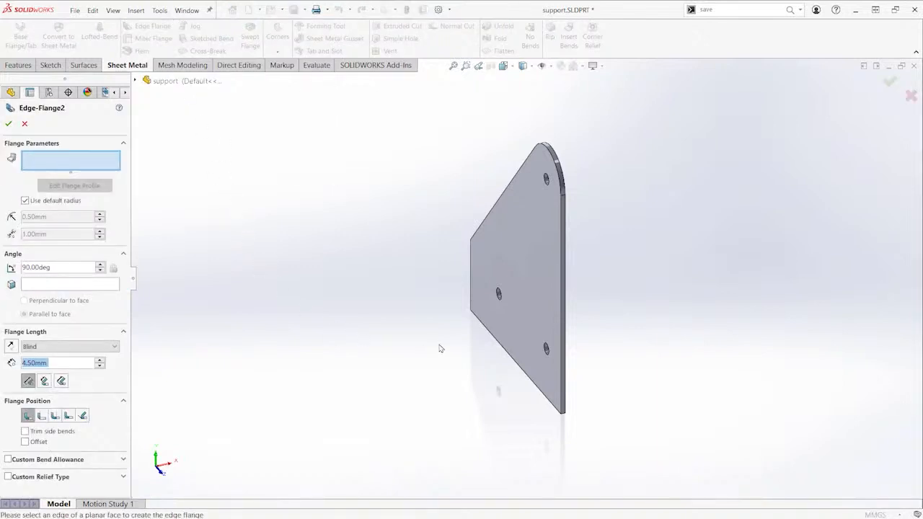
{"action": "left_click", "coordinate": [480, 330]}
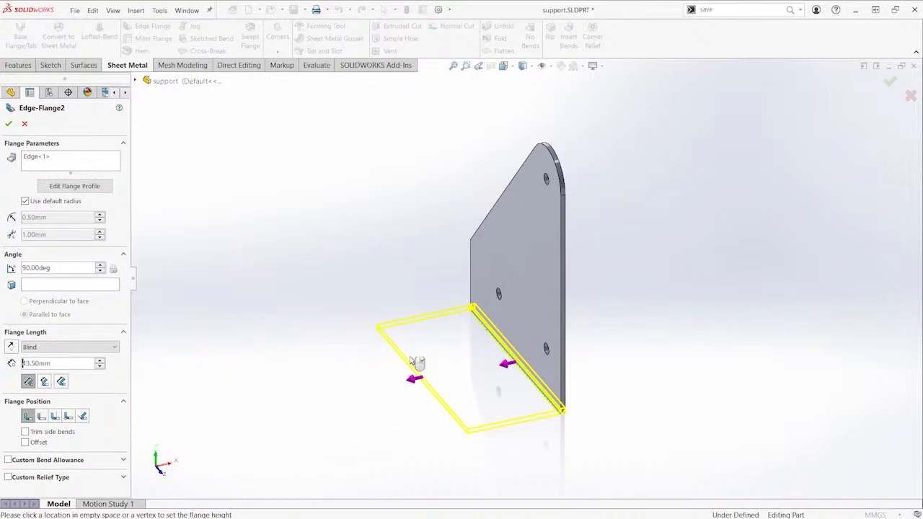
{"action": "double_click", "coordinate": [80, 363]}
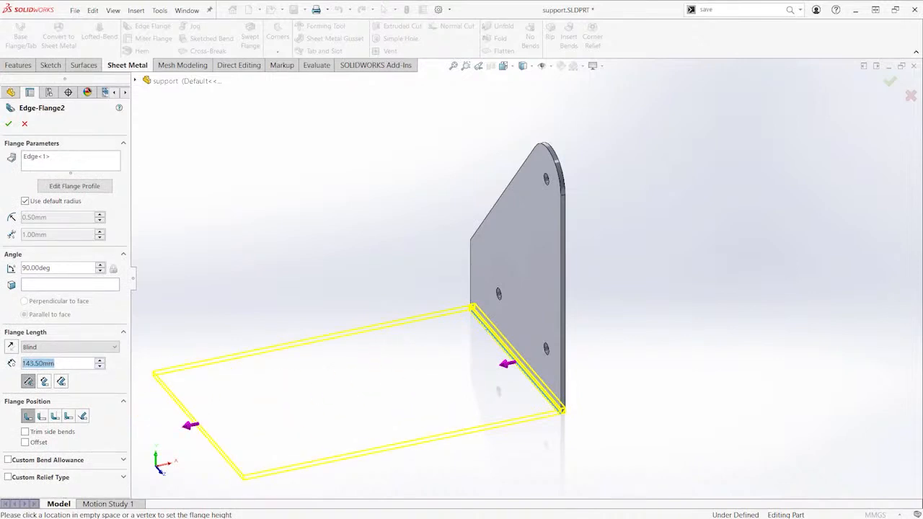
{"action": "type", "text": "40"}
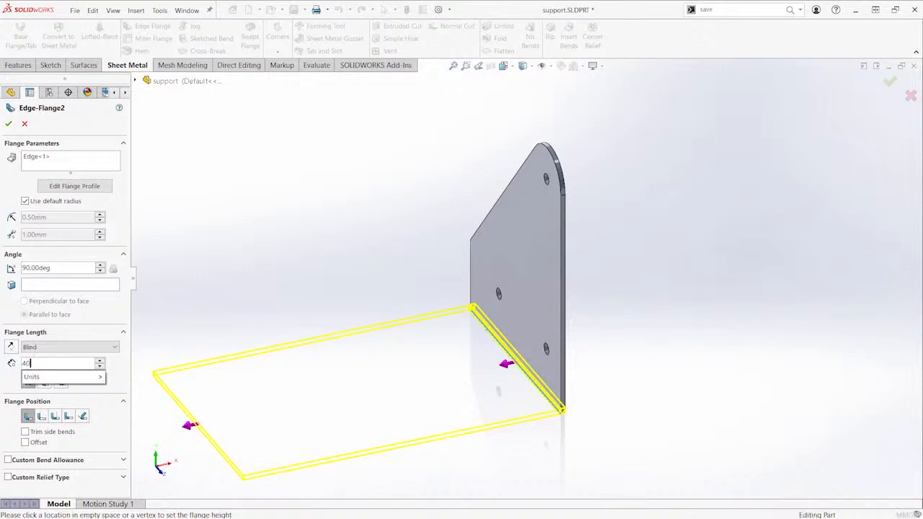
{"action": "key", "text": "Return"}
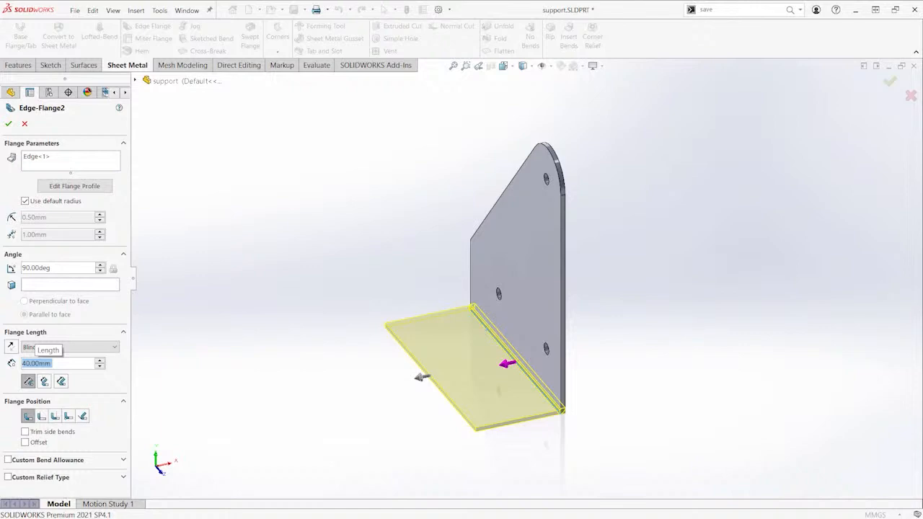
{"action": "key", "text": "Return"}
{"action": "middle_click_drag", "start_coordinate": [430, 274], "coordinate": [377, 231]}
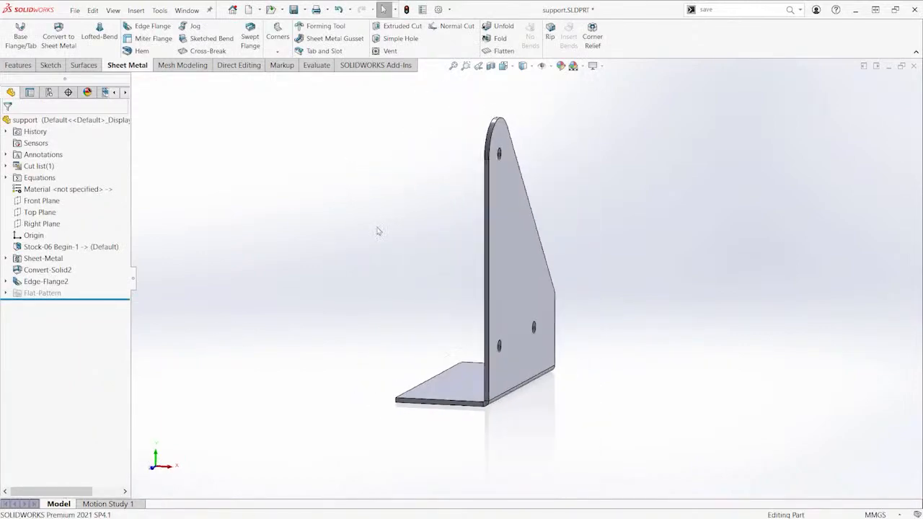
{"action": "key", "text": "ctrl+7"}
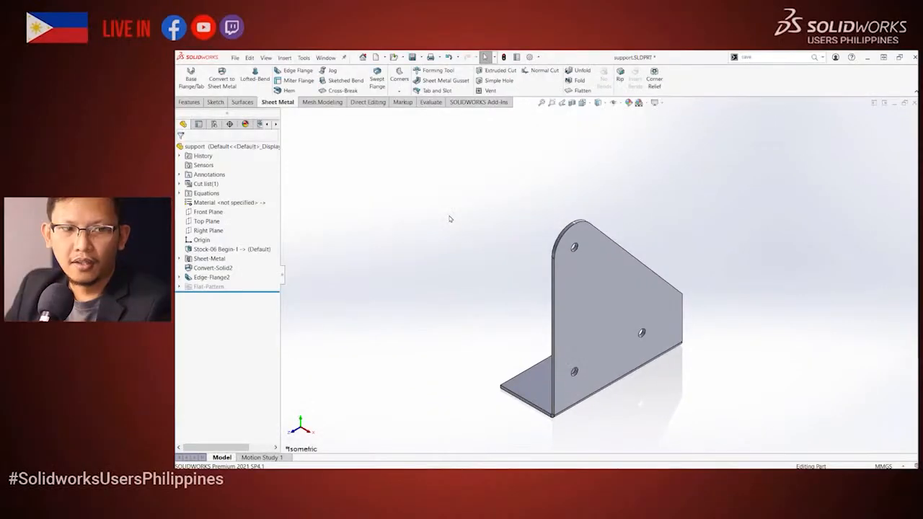
Switch back to the assy-hold-down-clamp assembly and bring up its assembly commands
{"action": "key", "text": "ctrl+Tab"}
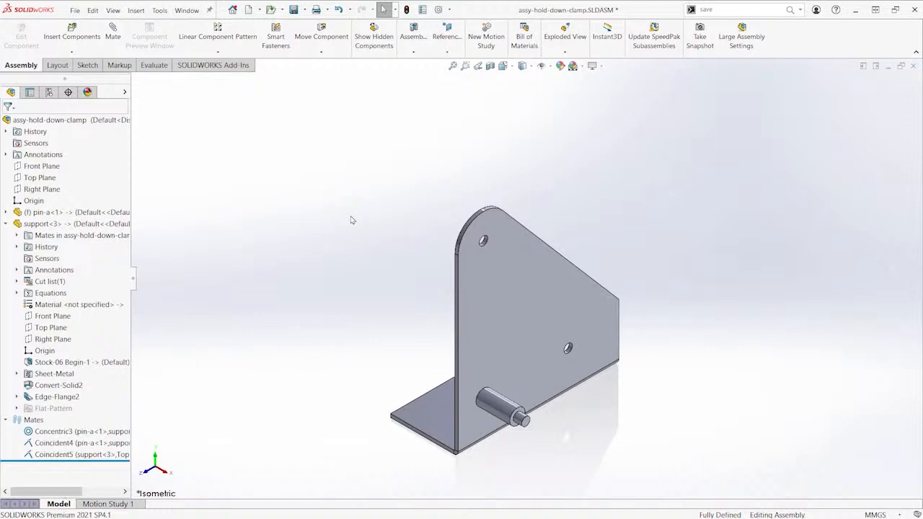
{"action": "key", "text": "ctrl+Page_Down"}
{"action": "key", "text": "ctrl+Page_Down"}
{"action": "key", "text": "ctrl+Page_Down"}
{"action": "key", "text": "ctrl+Page_Down"}
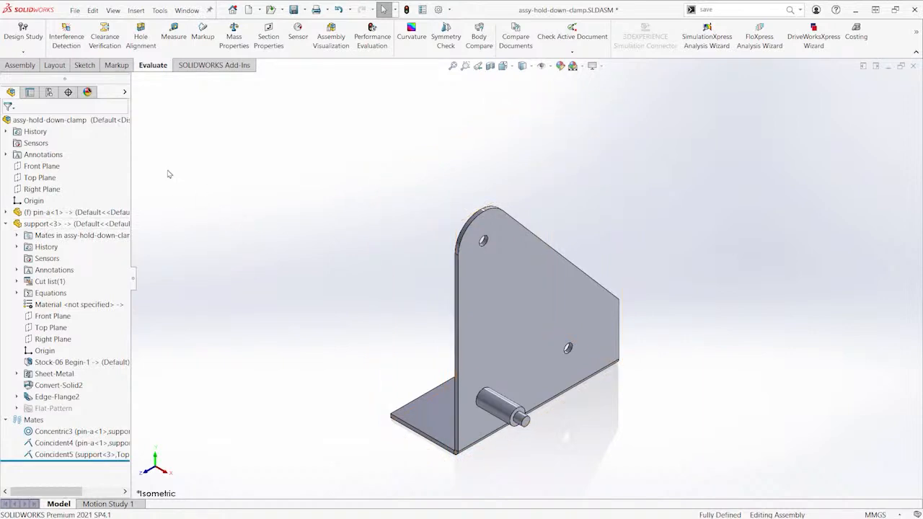
{"action": "left_click", "coordinate": [21, 65]}
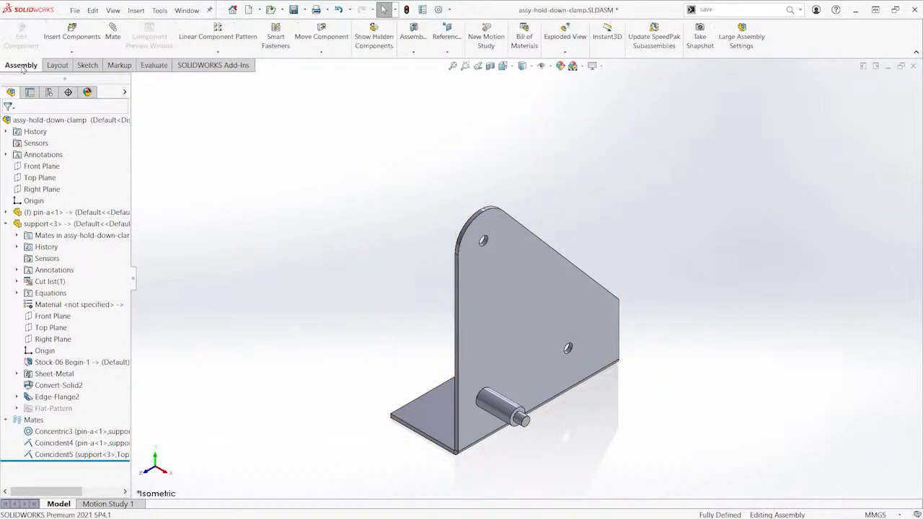
Set up Mirror Components with the assembly's Right Plane as mirror plane and the support as the component, continuing to the orientation stage
{"action": "left_click", "coordinate": [217, 55]}
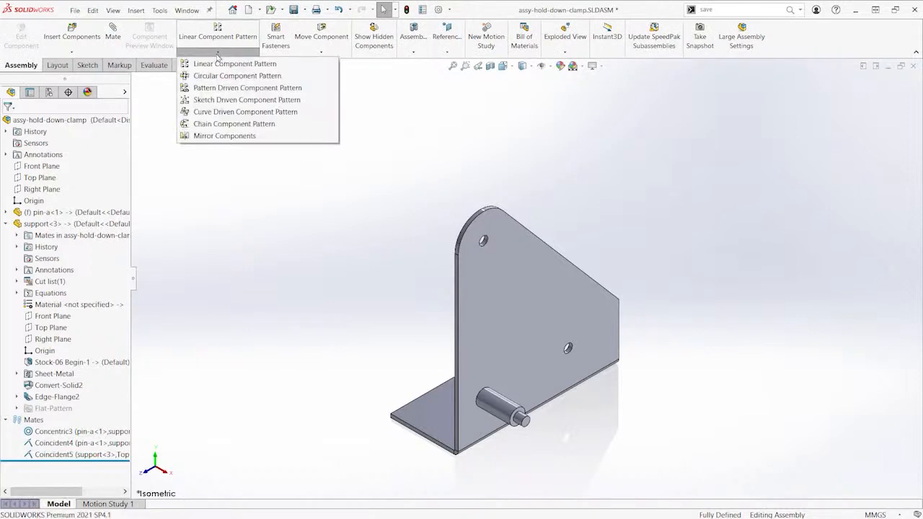
{"action": "left_click", "coordinate": [273, 137]}
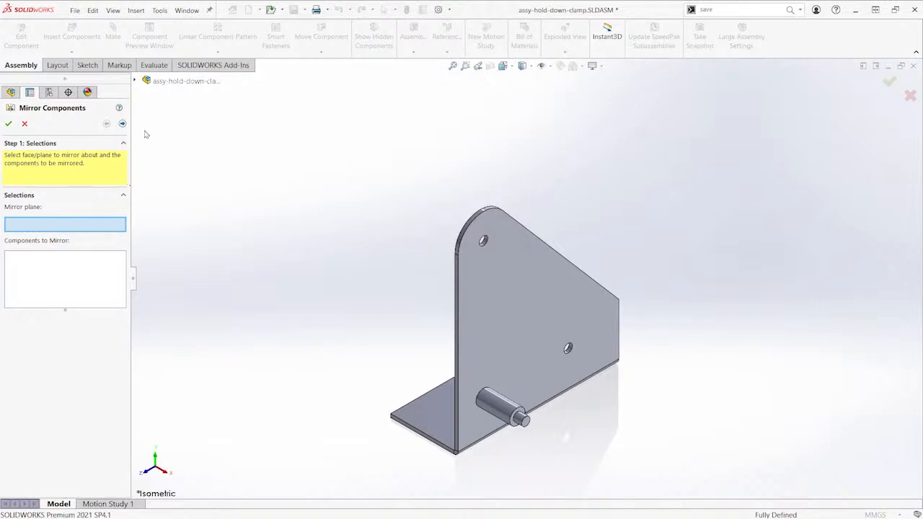
{"action": "left_click", "coordinate": [135, 82]}
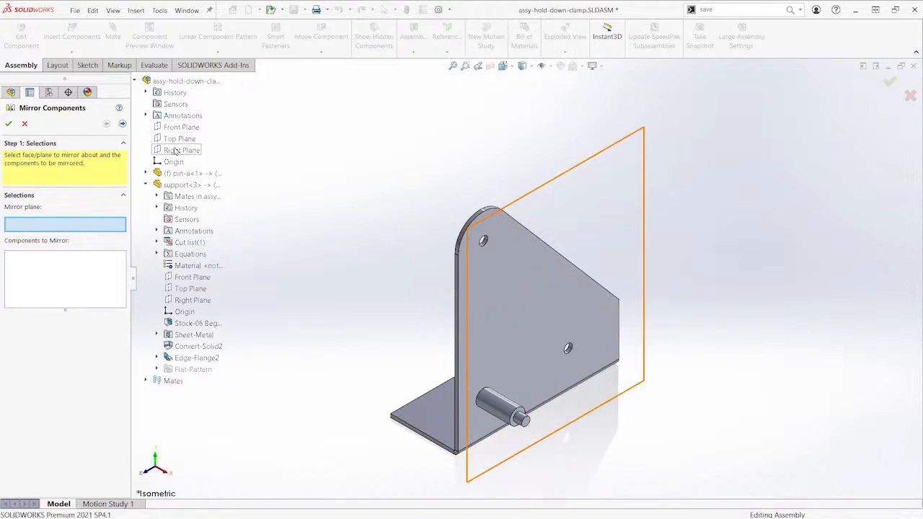
{"action": "left_click", "coordinate": [175, 150]}
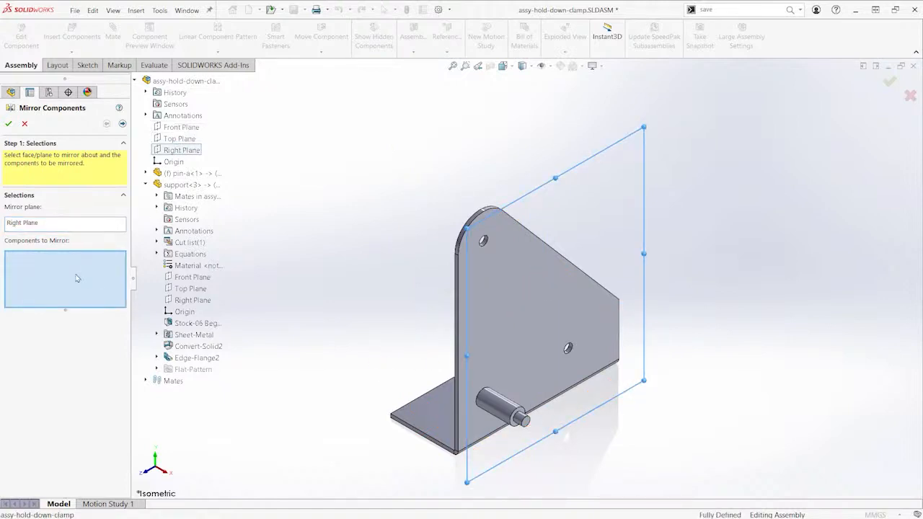
{"action": "left_click", "coordinate": [161, 185]}
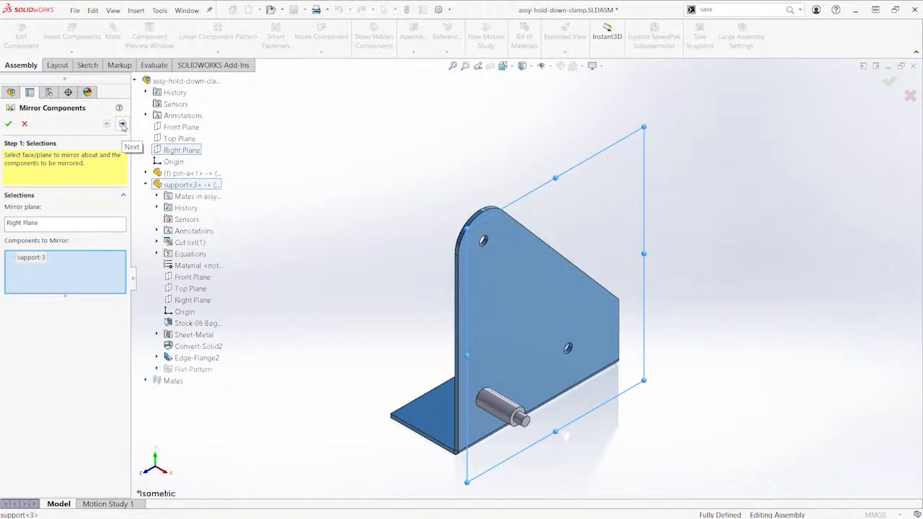
{"action": "left_click", "coordinate": [123, 124]}
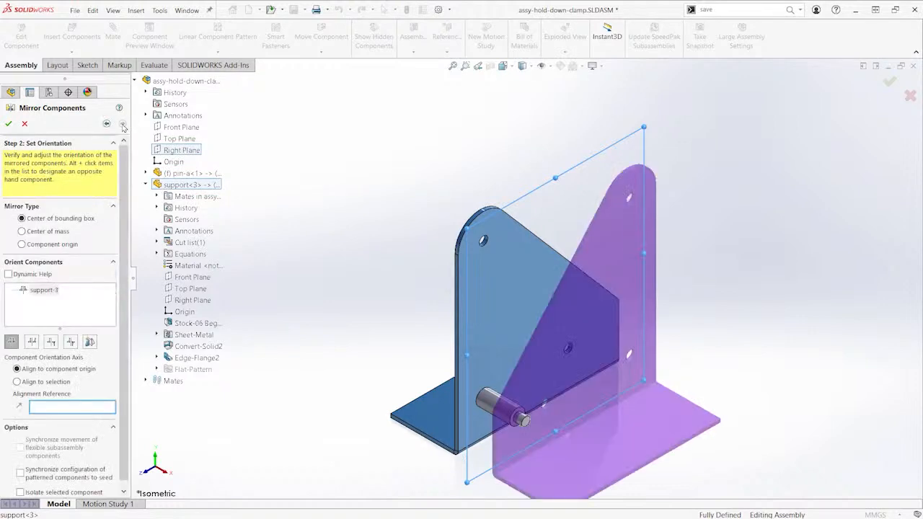
Make the mirrored support an opposite-hand version, complete the mirror and save all modified documents
{"action": "left_click_drag", "start_coordinate": [123, 195], "coordinate": [123, 216]}
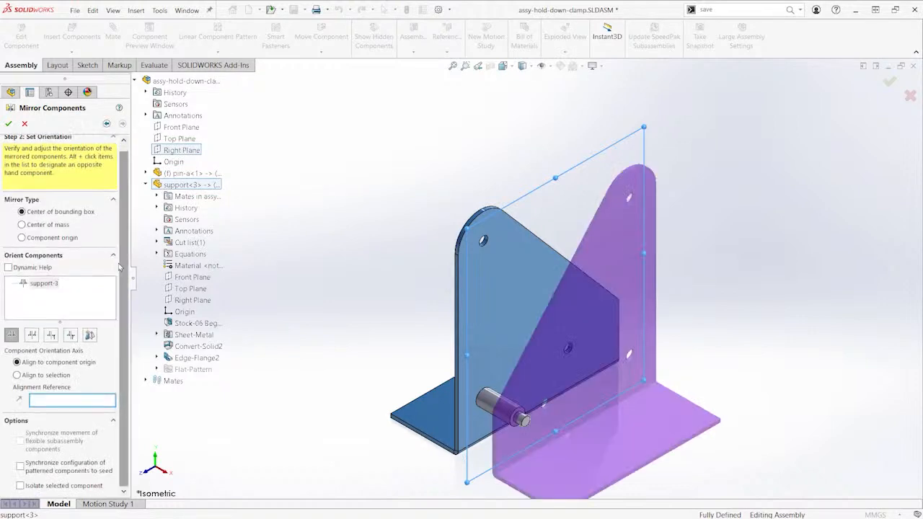
{"action": "left_click", "coordinate": [89, 336]}
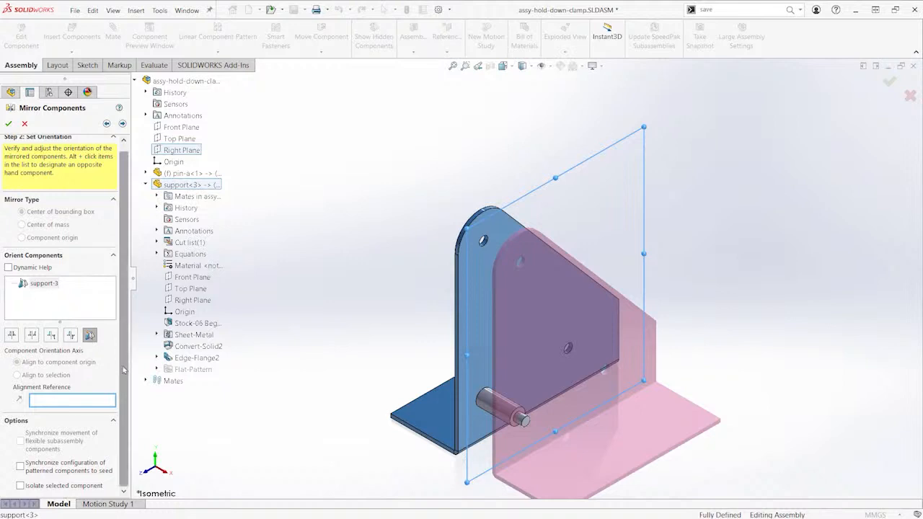
{"action": "right_click", "coordinate": [384, 150]}
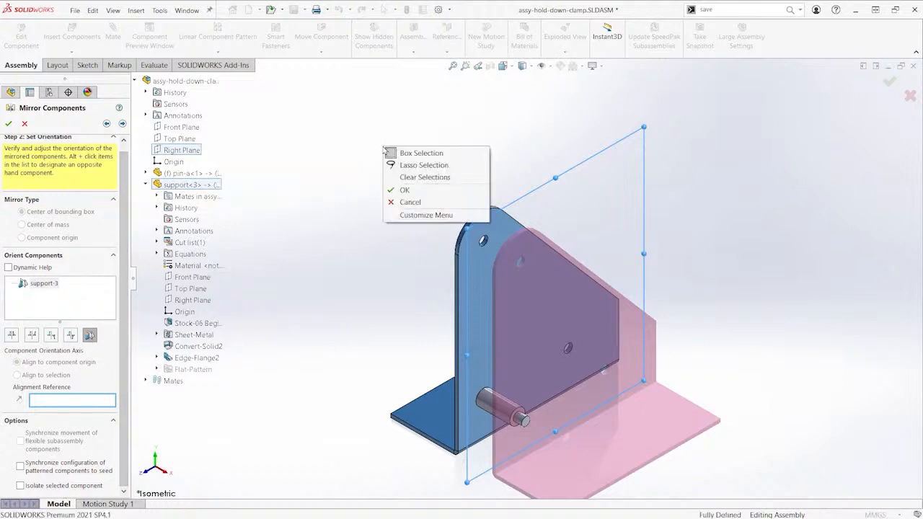
{"action": "left_click", "coordinate": [422, 191]}
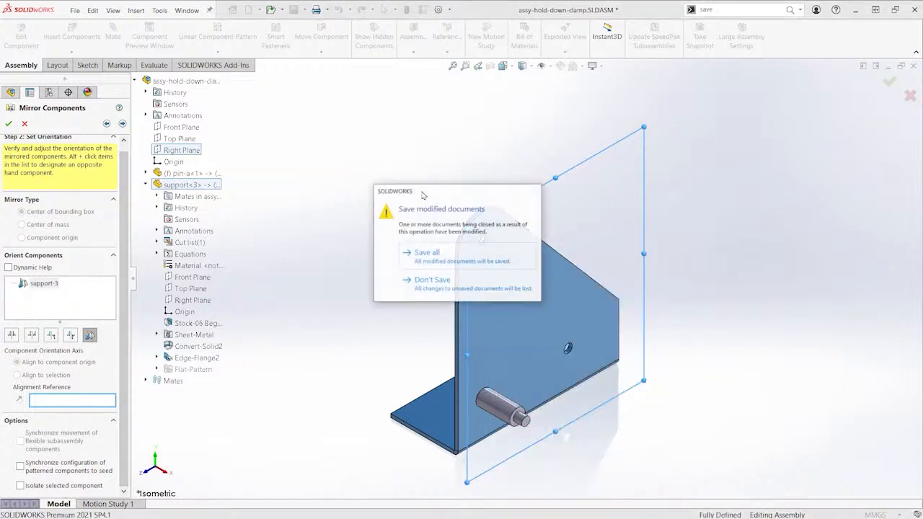
{"action": "left_click", "coordinate": [433, 253]}
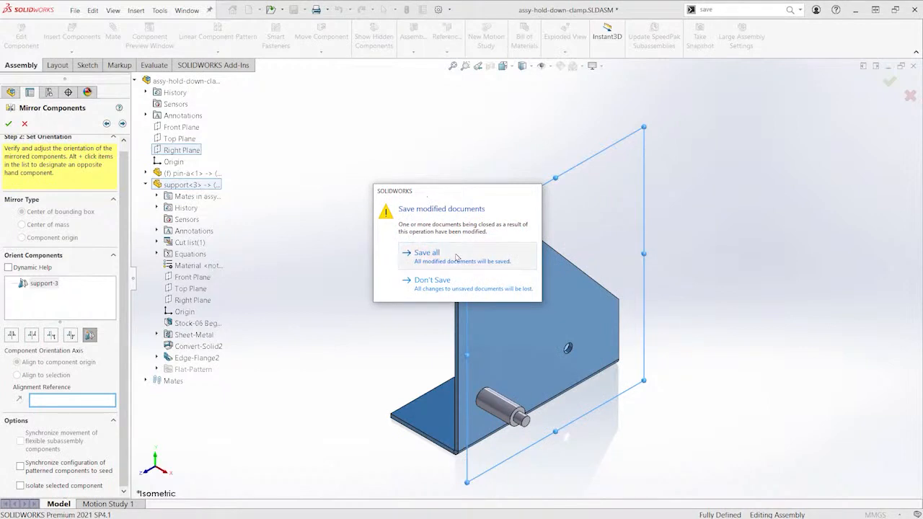
Insert the arm part as a component into the assembly, placing it in free space beside and above the two supports
{"action": "middle_click_drag", "start_coordinate": [435, 223], "coordinate": [424, 203], "text": "ctrl"}
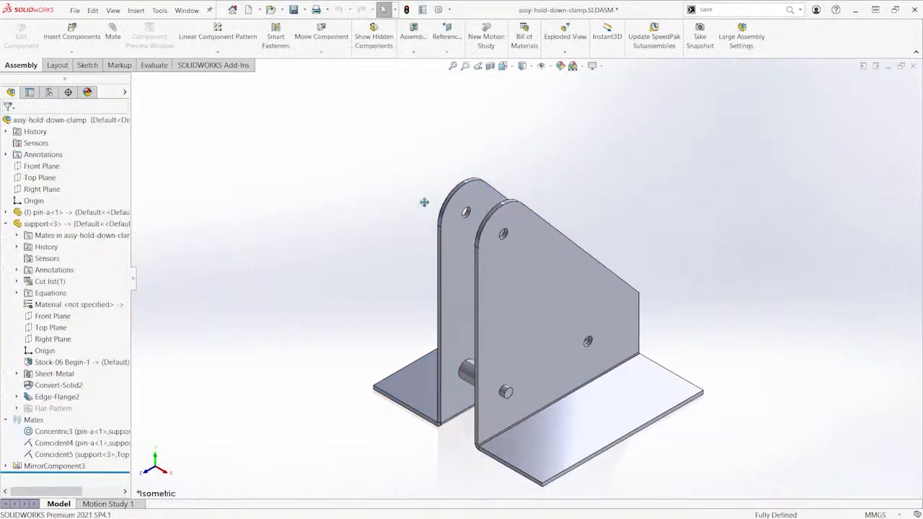
{"action": "scroll", "coordinate": [424, 203], "scroll_direction": "up", "scroll_amount": 2}
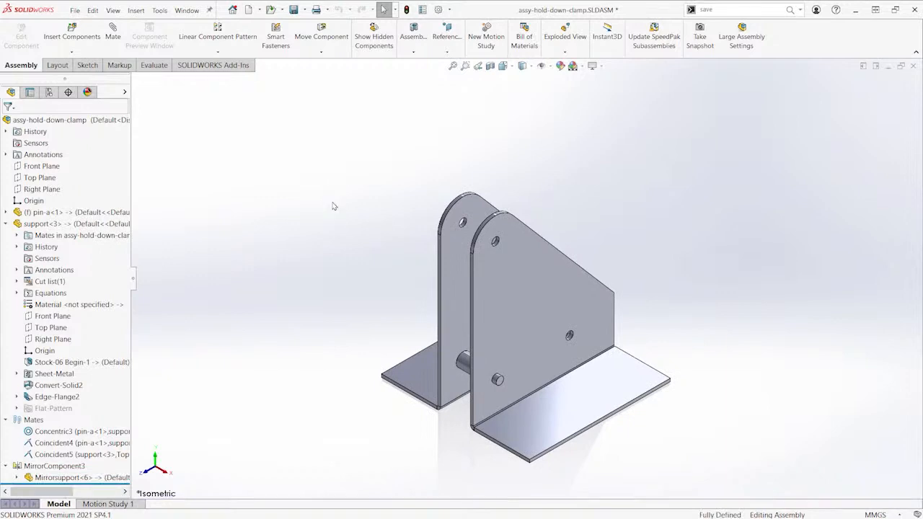
{"action": "left_click", "coordinate": [333, 206]}
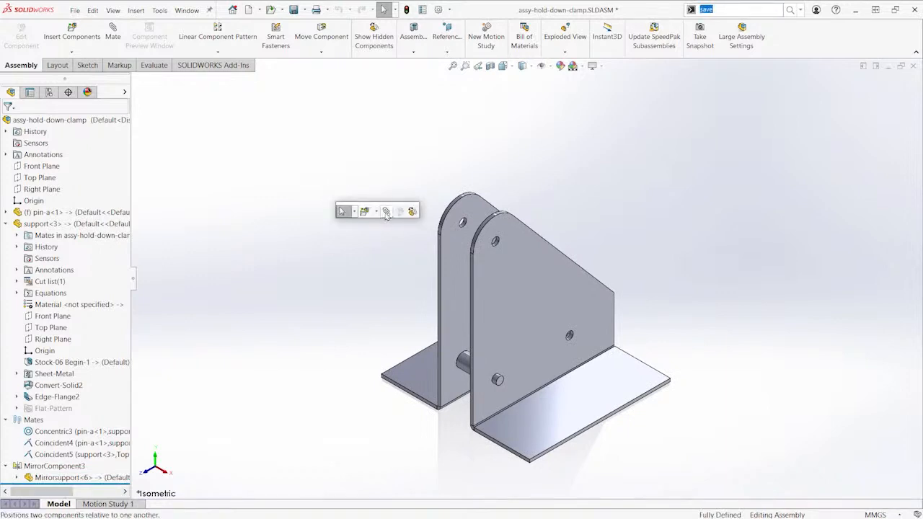
{"action": "left_click", "coordinate": [365, 212]}
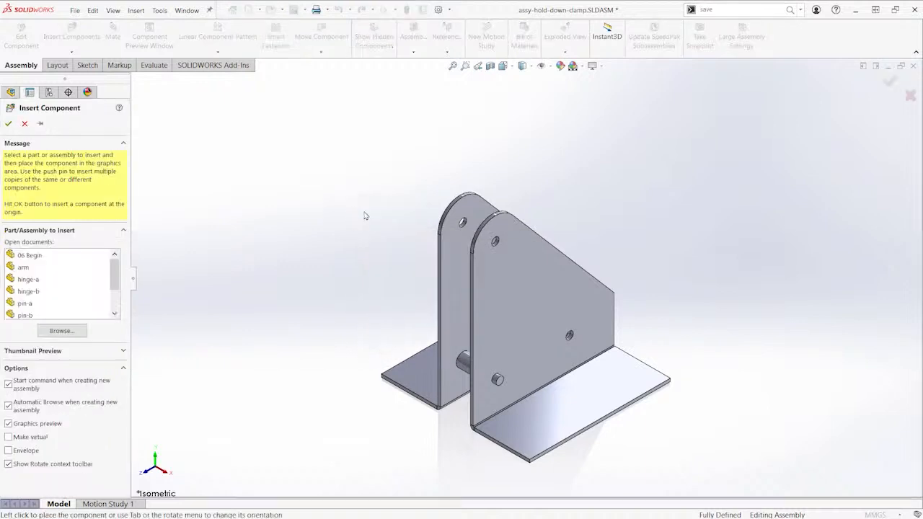
{"action": "left_click", "coordinate": [24, 268]}
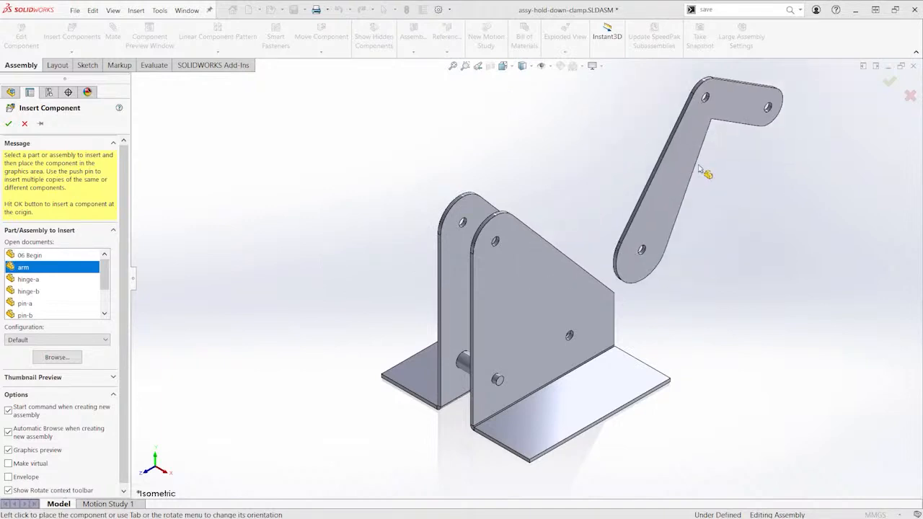
{"action": "middle_click_drag", "start_coordinate": [725, 210], "coordinate": [547, 300], "text": "ctrl"}
{"action": "left_click", "coordinate": [551, 223]}
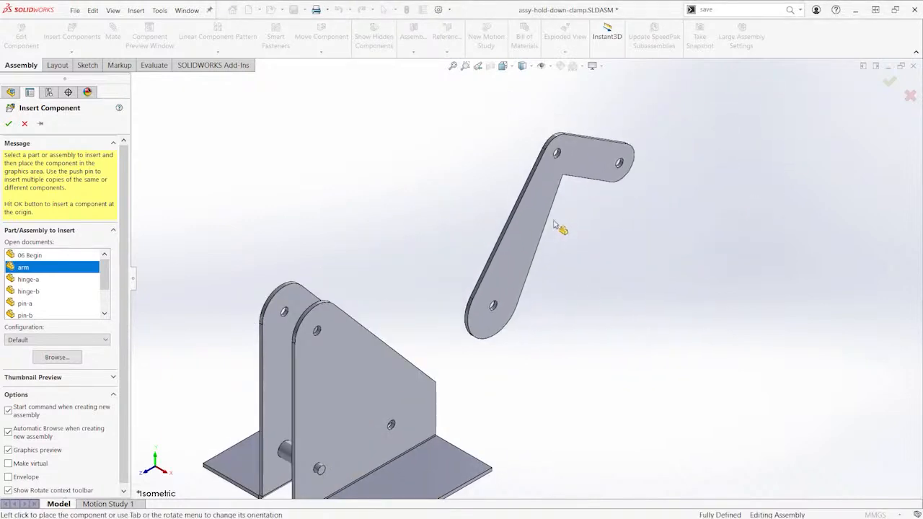
Make a second copy of the arm component beside the first one and fit the whole assembly in view
{"action": "left_click_drag", "start_coordinate": [512, 261], "coordinate": [591, 288], "text": "ctrl"}
{"action": "key", "text": "ctrl+z"}
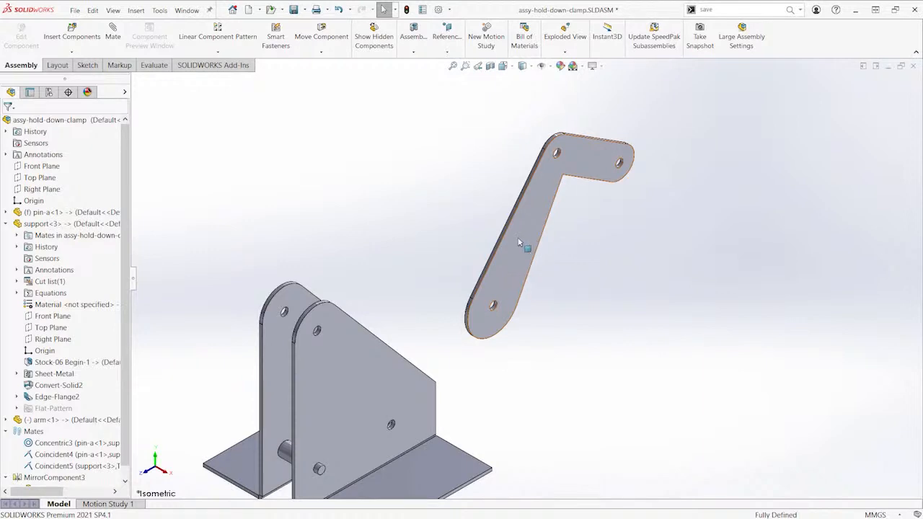
{"action": "left_click_drag", "start_coordinate": [519, 242], "coordinate": [620, 291], "text": "ctrl"}
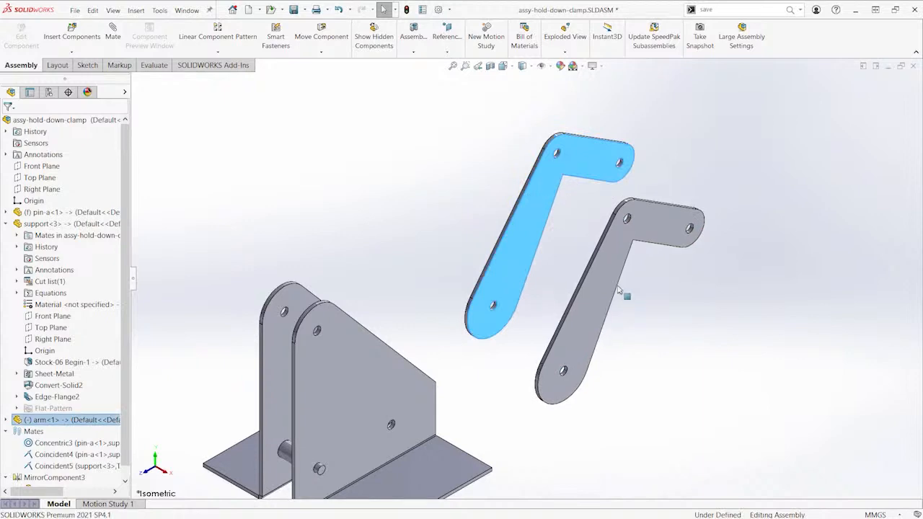
{"action": "key", "text": "f"}
Start a new mate in the assembly, with the two arms and the supports in view
{"action": "left_click", "coordinate": [457, 183]}
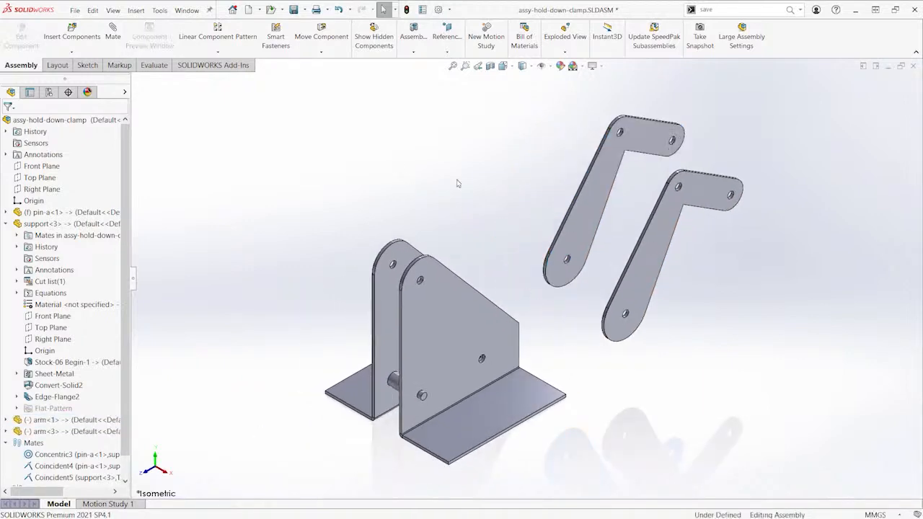
{"action": "key", "text": "s"}
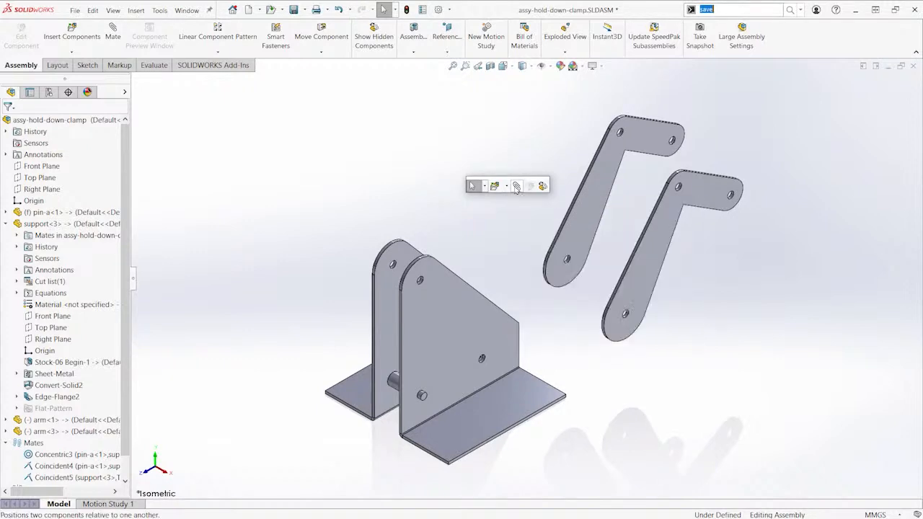
{"action": "scroll", "coordinate": [534, 274], "scroll_direction": "down", "scroll_amount": 1}
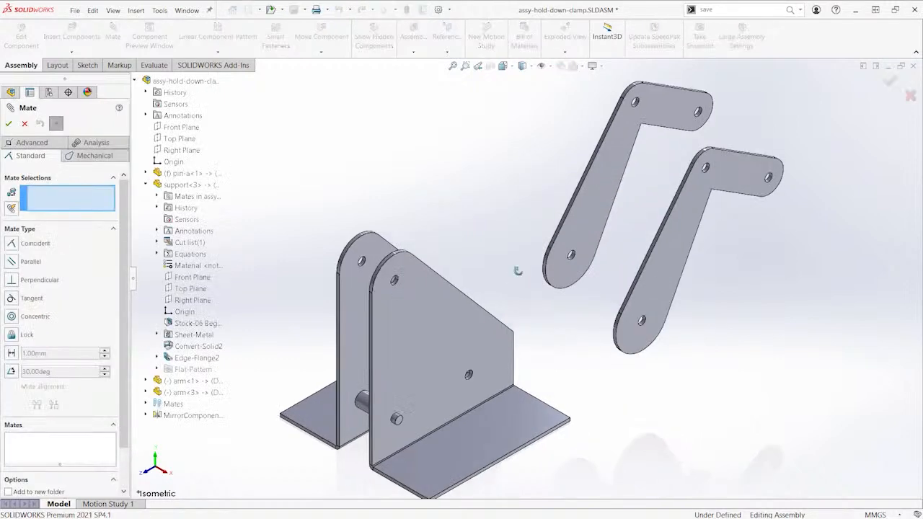
Mate the lower hole of arm<1> concentric with the lower front hole in the support<3> plate
{"action": "middle_click_drag", "start_coordinate": [518, 271], "coordinate": [621, 267]}
{"action": "scroll", "coordinate": [481, 269], "scroll_direction": "down", "scroll_amount": 2}
{"action": "scroll", "coordinate": [481, 269], "scroll_direction": "down", "scroll_amount": 5}
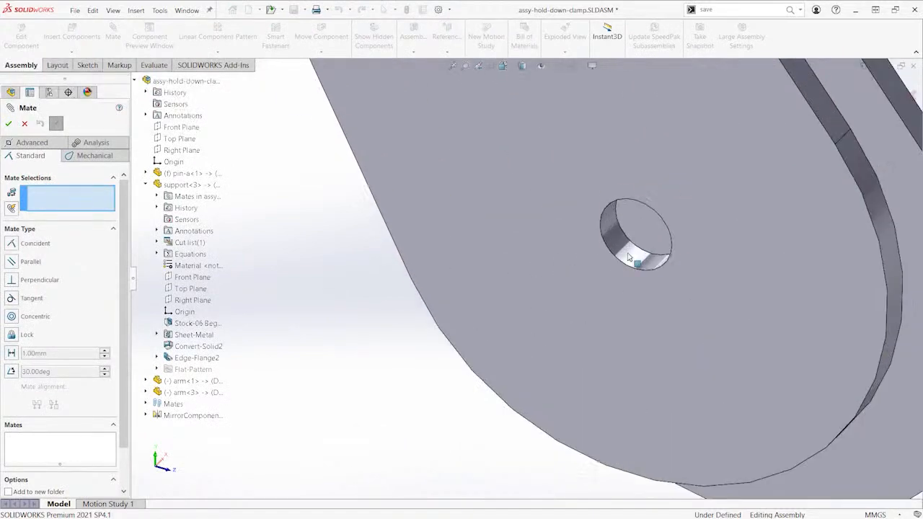
{"action": "left_click", "coordinate": [611, 245]}
{"action": "scroll", "coordinate": [611, 246], "scroll_direction": "up", "scroll_amount": 5}
{"action": "middle_click_drag", "start_coordinate": [608, 258], "coordinate": [449, 334]}
{"action": "scroll", "coordinate": [437, 320], "scroll_direction": "down", "scroll_amount": 6}
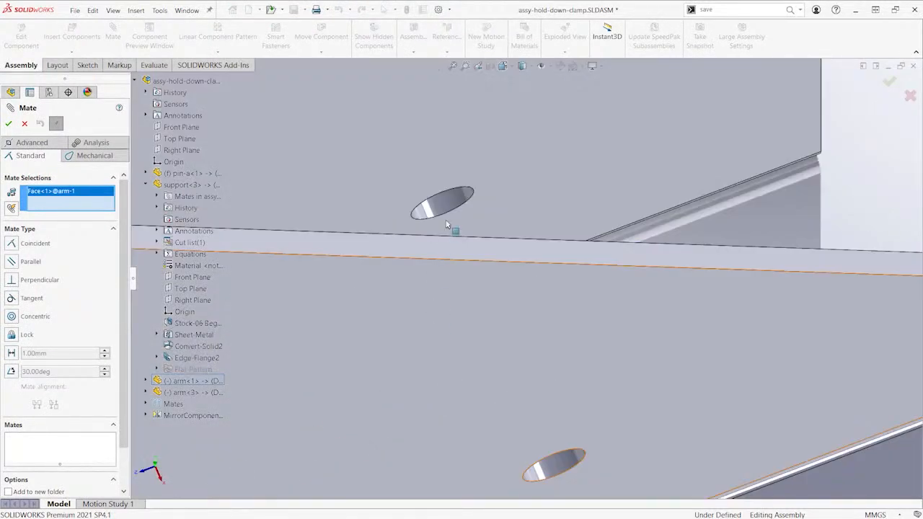
{"action": "scroll", "coordinate": [448, 222], "scroll_direction": "down", "scroll_amount": 3}
{"action": "left_click", "coordinate": [464, 132]}
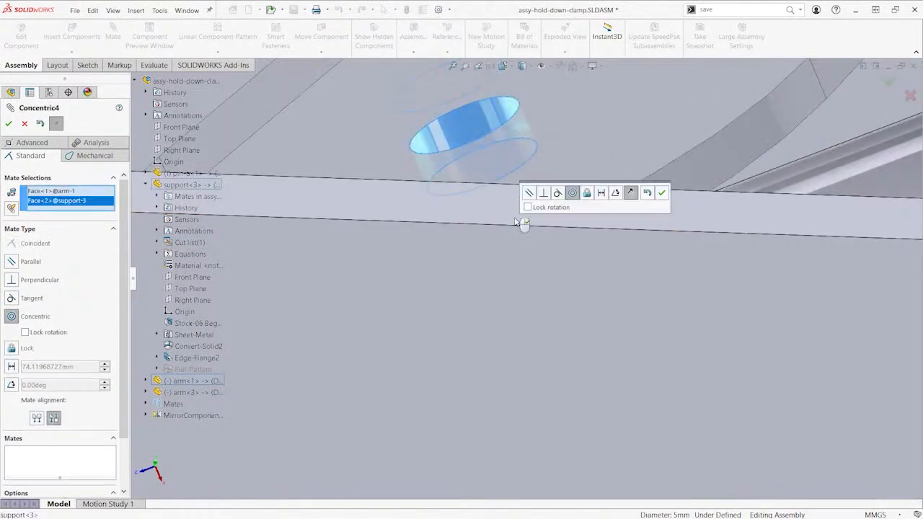
{"action": "scroll", "coordinate": [610, 177], "scroll_direction": "up", "scroll_amount": 3}
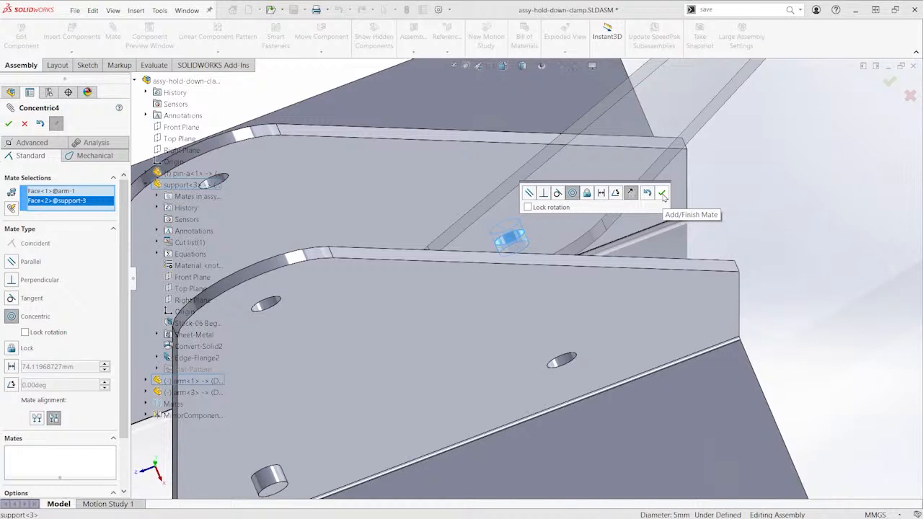
{"action": "left_click", "coordinate": [663, 194]}
{"action": "scroll", "coordinate": [620, 235], "scroll_direction": "up", "scroll_amount": 5}
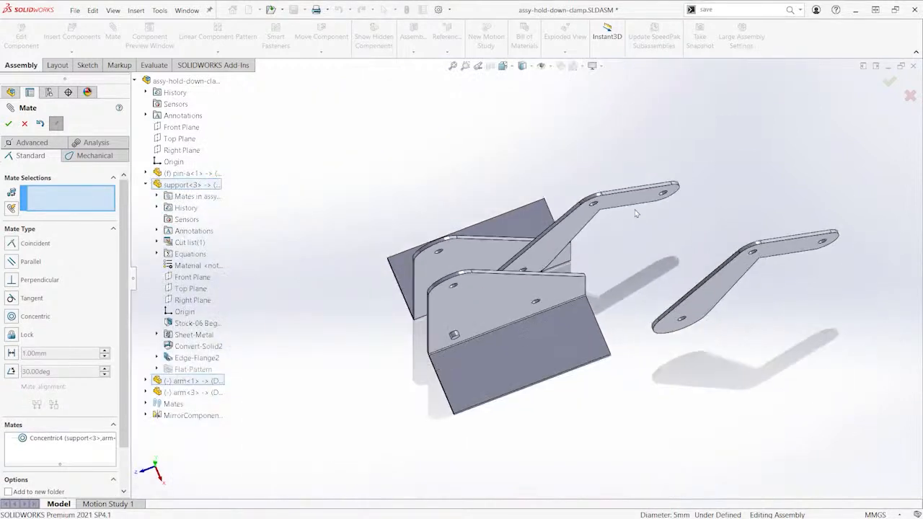
Mate the outer face of arm<1> coincident with the inner face of the support<3> plate and swing the arm upward
{"action": "middle_click_drag", "start_coordinate": [636, 214], "coordinate": [636, 189]}
{"action": "left_click_drag", "start_coordinate": [626, 194], "coordinate": [670, 174]}
{"action": "middle_click_drag", "start_coordinate": [605, 210], "coordinate": [773, 205]}
{"action": "scroll", "coordinate": [704, 268], "scroll_direction": "down", "scroll_amount": 4}
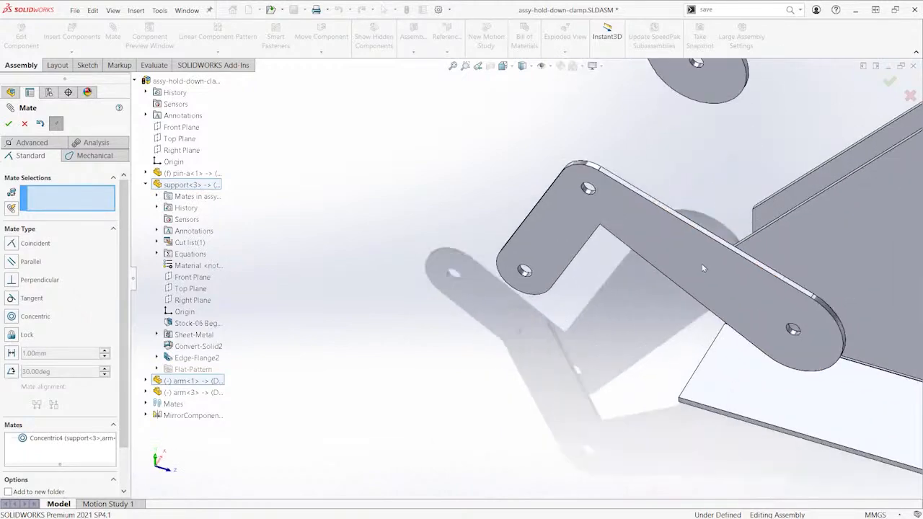
{"action": "left_click", "coordinate": [704, 268]}
{"action": "scroll", "coordinate": [704, 267], "scroll_direction": "up", "scroll_amount": 3}
{"action": "middle_click_drag", "start_coordinate": [704, 268], "coordinate": [496, 277]}
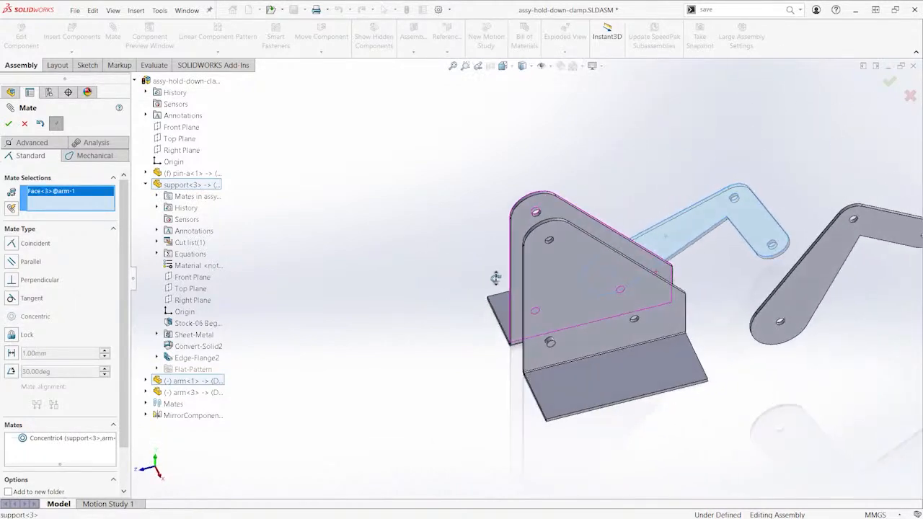
{"action": "scroll", "coordinate": [606, 231], "scroll_direction": "down", "scroll_amount": 5}
{"action": "left_click", "coordinate": [575, 251]}
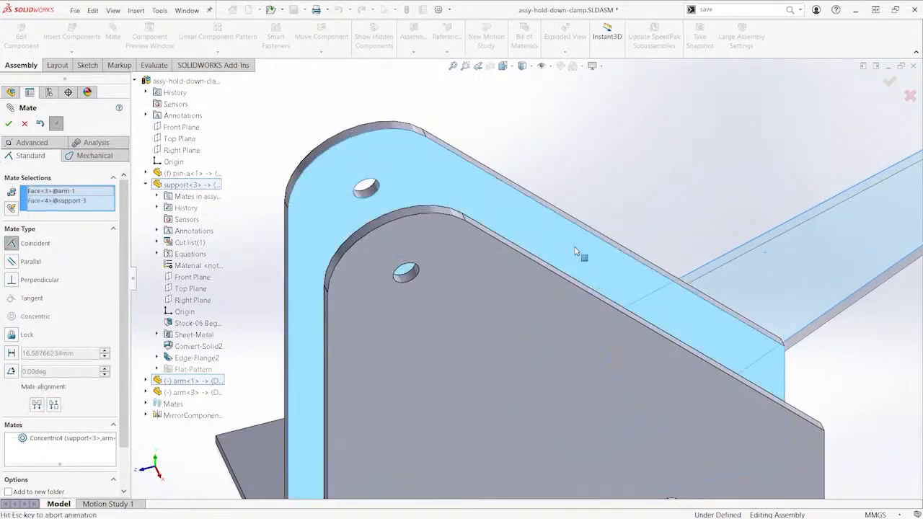
{"action": "key", "text": "Return"}
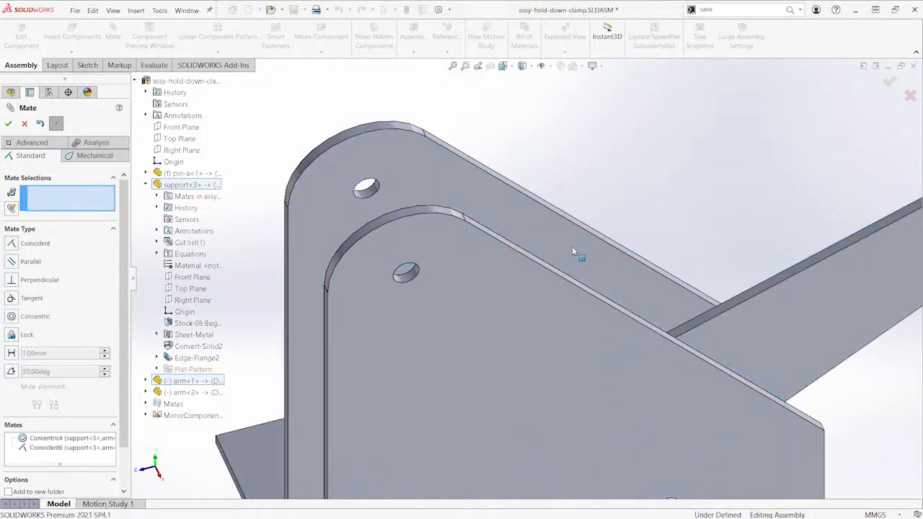
{"action": "scroll", "coordinate": [572, 245], "scroll_direction": "up", "scroll_amount": 5}
{"action": "left_click_drag", "start_coordinate": [649, 238], "coordinate": [576, 188]}
Mate the lower hole of arm<3> concentric with the matching hole in the mirrored support plate
{"action": "middle_click_drag", "start_coordinate": [574, 210], "coordinate": [783, 200]}
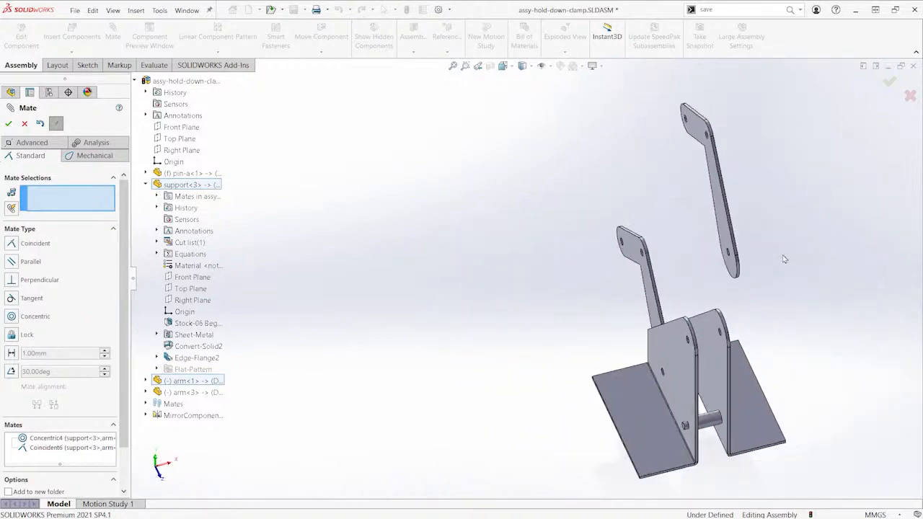
{"action": "scroll", "coordinate": [721, 259], "scroll_direction": "down", "scroll_amount": 5}
{"action": "scroll", "coordinate": [633, 271], "scroll_direction": "down", "scroll_amount": 8}
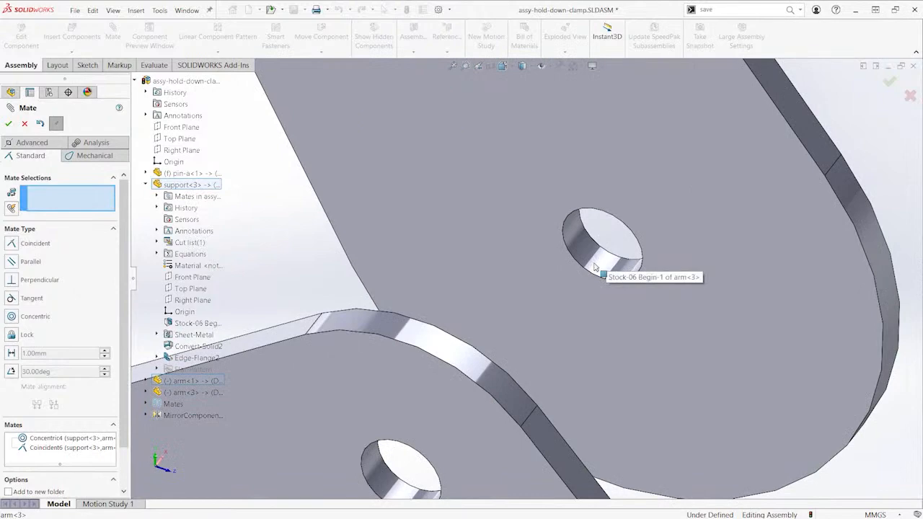
{"action": "scroll", "coordinate": [596, 268], "scroll_direction": "up", "scroll_amount": 2}
{"action": "left_click", "coordinate": [597, 264]}
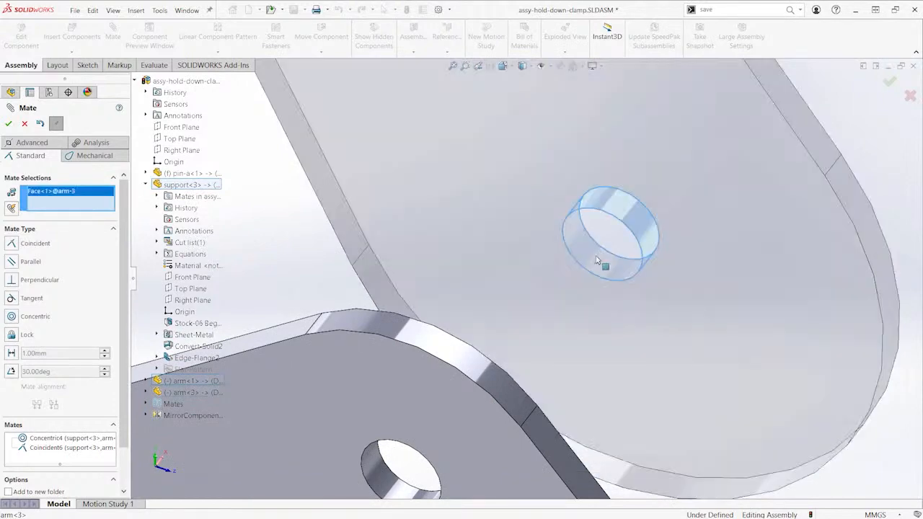
{"action": "scroll", "coordinate": [598, 263], "scroll_direction": "up", "scroll_amount": 5}
{"action": "middle_click_drag", "start_coordinate": [593, 288], "coordinate": [497, 314]}
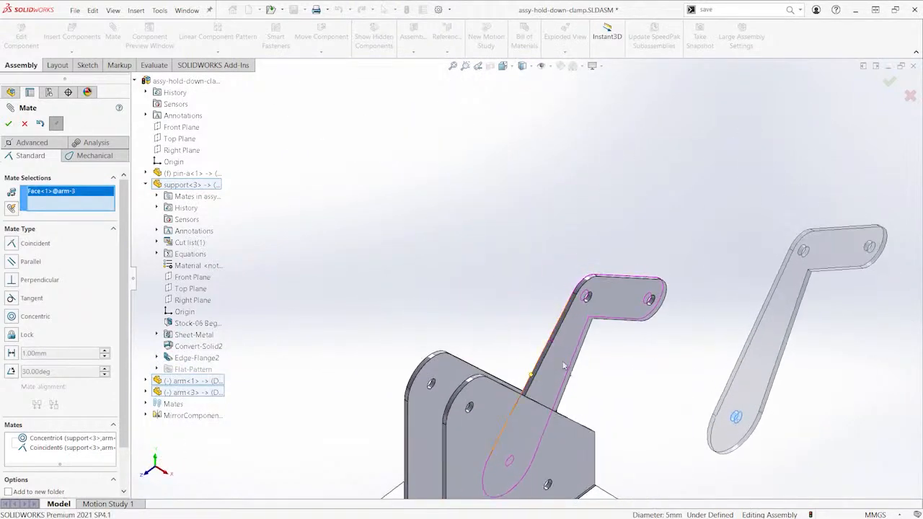
{"action": "scroll", "coordinate": [566, 361], "scroll_direction": "down", "scroll_amount": 7}
{"action": "scroll", "coordinate": [514, 218], "scroll_direction": "up", "scroll_amount": 6}
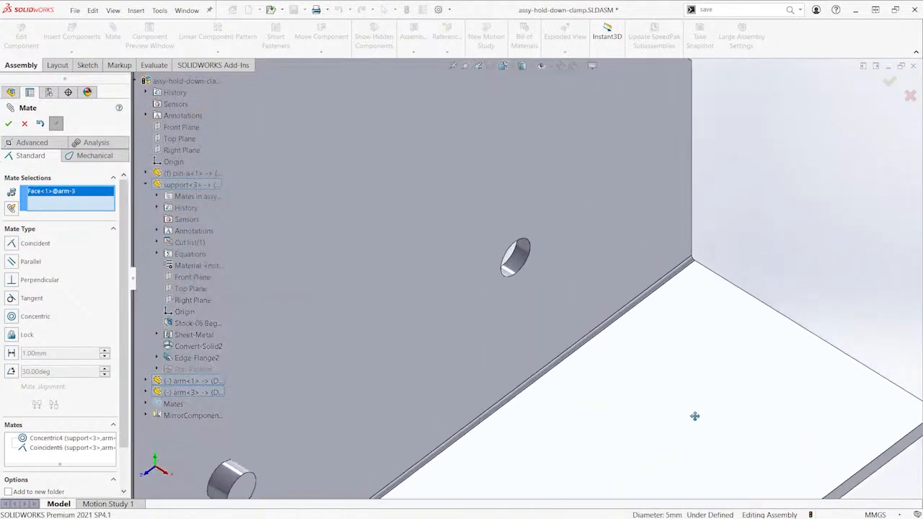
{"action": "left_click", "coordinate": [521, 264]}
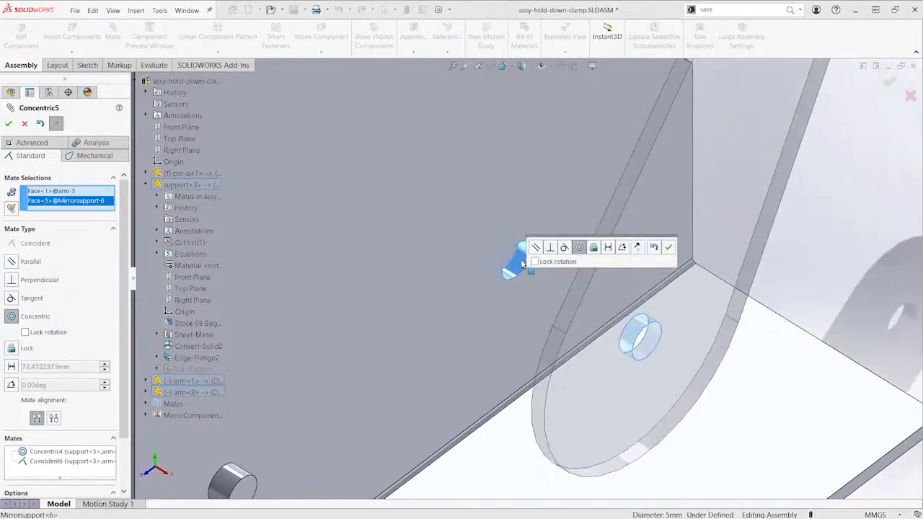
{"action": "key", "text": "Return"}
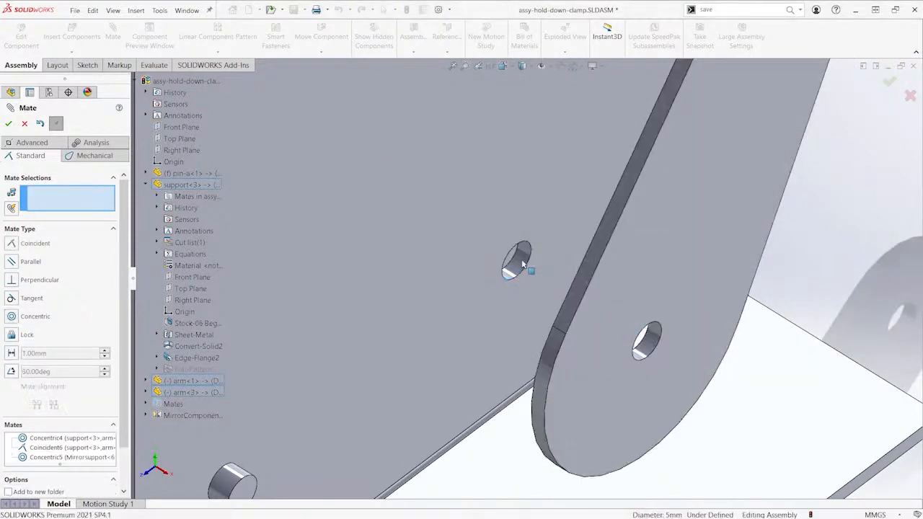
{"action": "scroll", "coordinate": [522, 265], "scroll_direction": "up", "scroll_amount": 8}
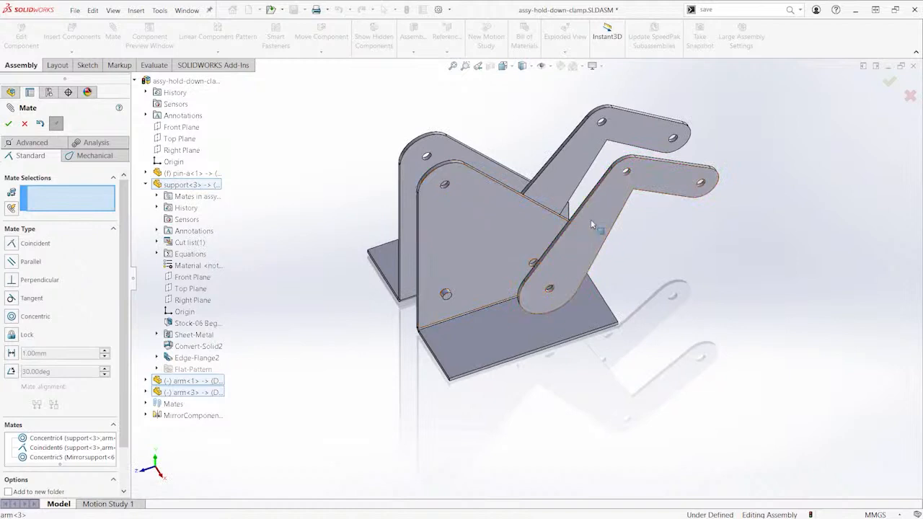
Mate the outer face of arm<3> coincident with the inner face of the mirrored support, and finish mating
{"action": "left_click", "coordinate": [591, 219]}
{"action": "middle_click_drag", "start_coordinate": [591, 219], "coordinate": [765, 237]}
{"action": "scroll", "coordinate": [765, 236], "scroll_direction": "down", "scroll_amount": 4}
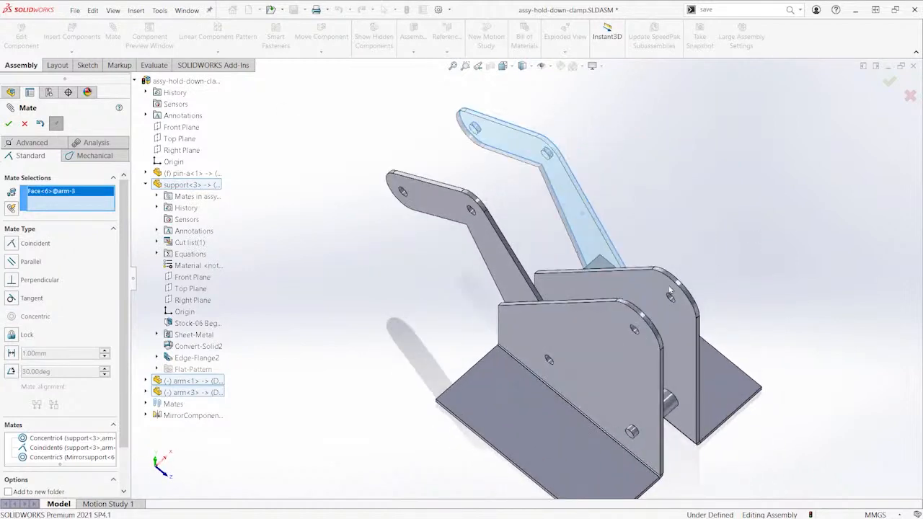
{"action": "left_click", "coordinate": [588, 269]}
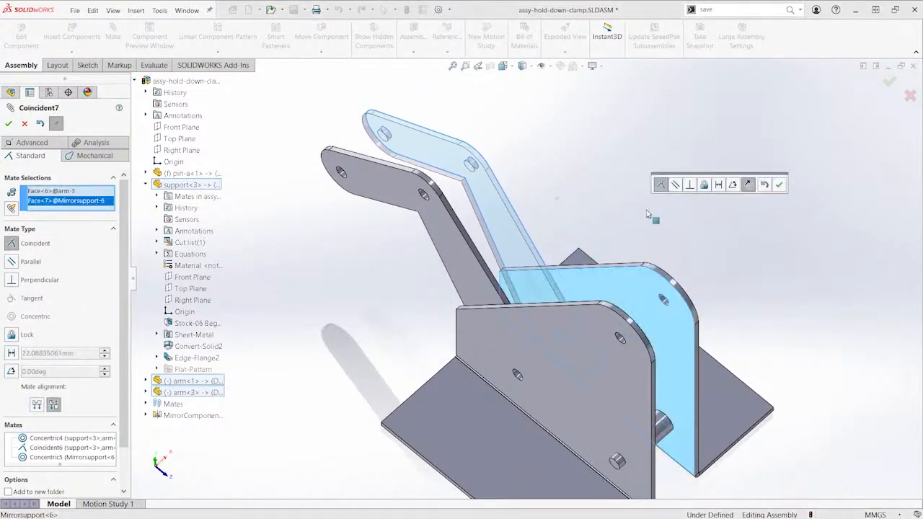
{"action": "key", "text": "Return"}
{"action": "scroll", "coordinate": [643, 214], "scroll_direction": "up", "scroll_amount": 3}
{"action": "middle_click_drag", "start_coordinate": [592, 201], "coordinate": [495, 194]}
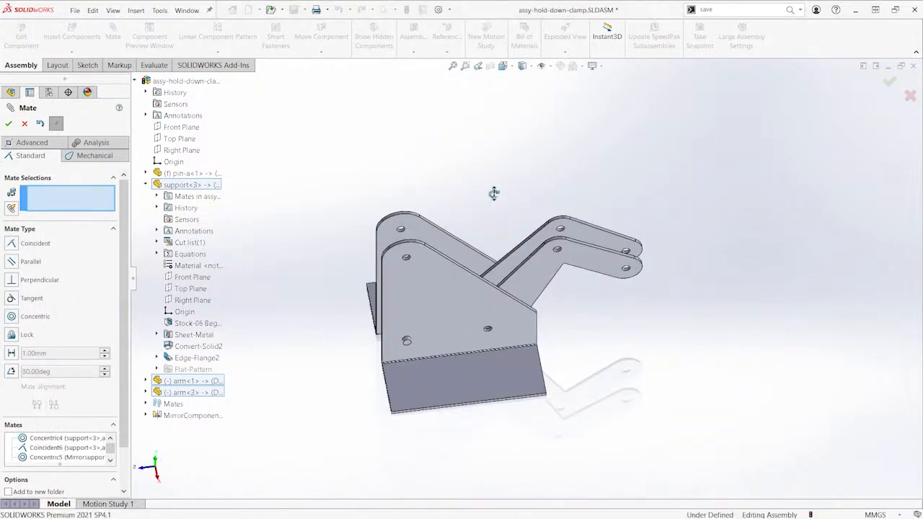
{"action": "scroll", "coordinate": [591, 262], "scroll_direction": "down", "scroll_amount": 3}
{"action": "left_click_drag", "start_coordinate": [591, 262], "coordinate": [568, 188]}
{"action": "scroll", "coordinate": [709, 173], "scroll_direction": "up", "scroll_amount": 3}
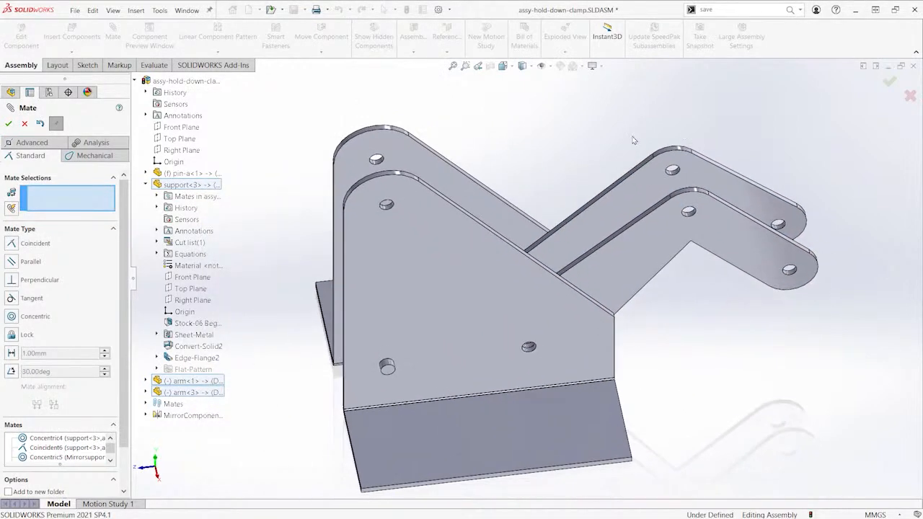
{"action": "scroll", "coordinate": [634, 140], "scroll_direction": "up", "scroll_amount": 4}
{"action": "key", "text": "Escape"}
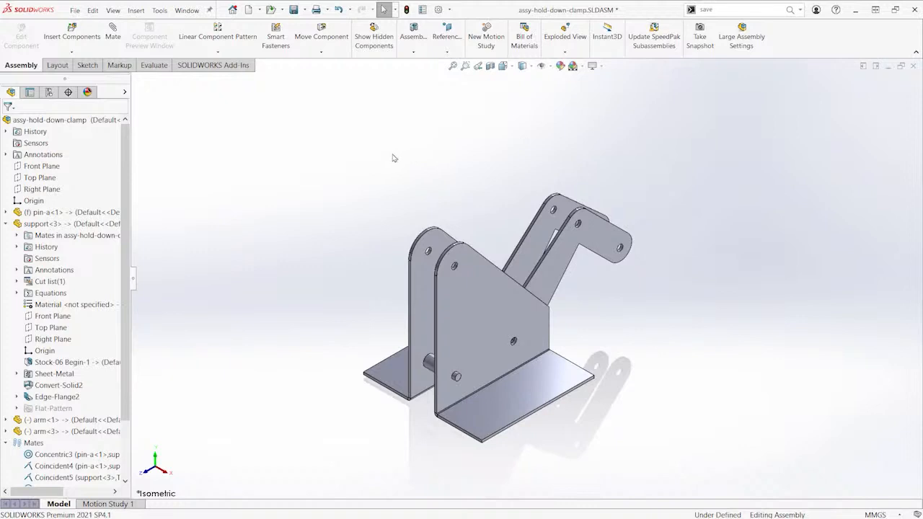
Insert the hinge-a component in the empty space above the supports
{"action": "key", "text": "s"}
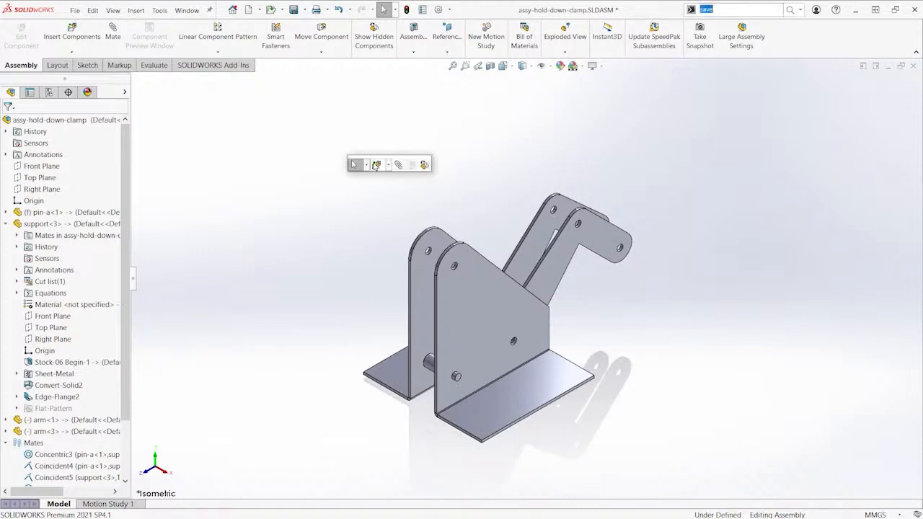
{"action": "left_click", "coordinate": [376, 165]}
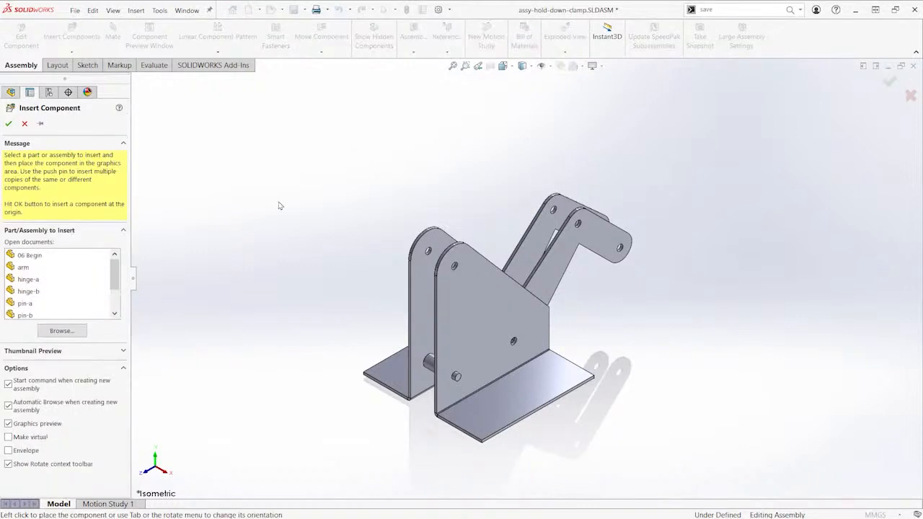
{"action": "left_click", "coordinate": [30, 281]}
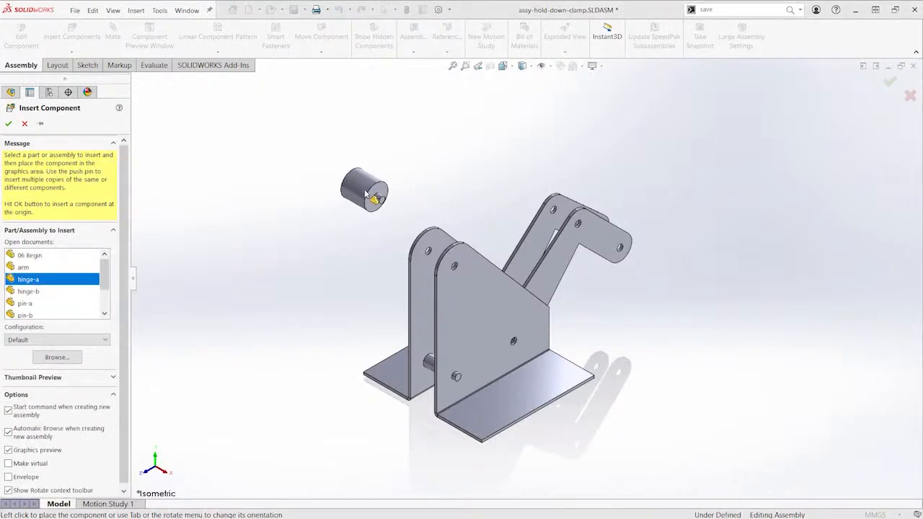
{"action": "left_click", "coordinate": [366, 194]}
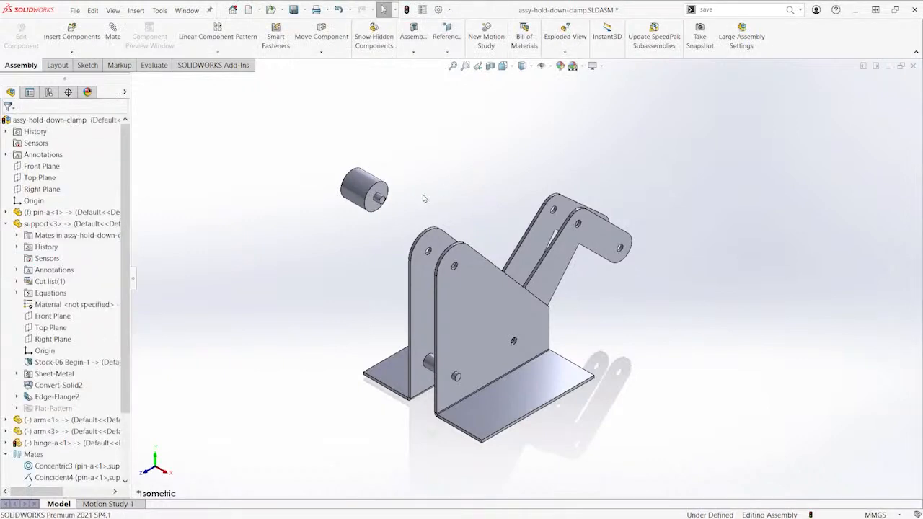
Insert the shaft component in the empty space above the hinge-a part
{"action": "scroll", "coordinate": [424, 198], "scroll_direction": "down", "scroll_amount": 2}
{"action": "scroll", "coordinate": [427, 196], "scroll_direction": "down", "scroll_amount": 2}
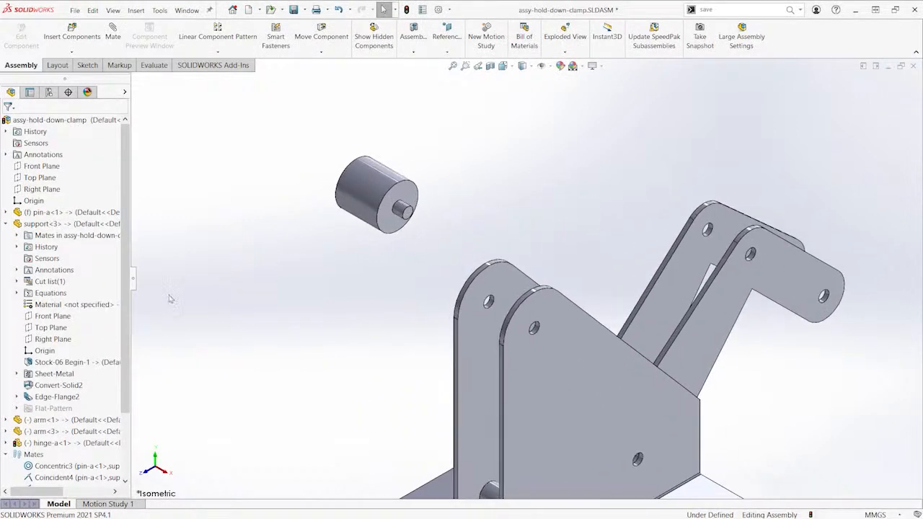
{"action": "left_click_drag", "start_coordinate": [125, 292], "coordinate": [138, 353]}
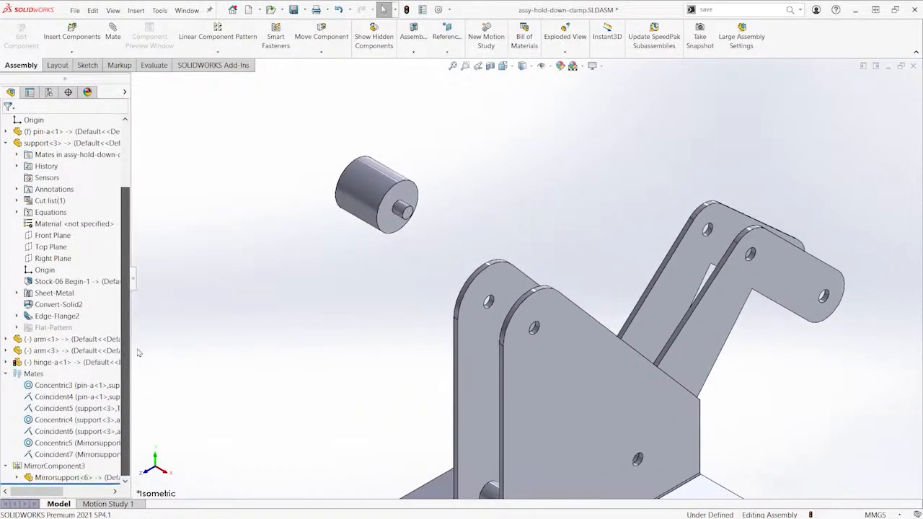
{"action": "left_click", "coordinate": [244, 300]}
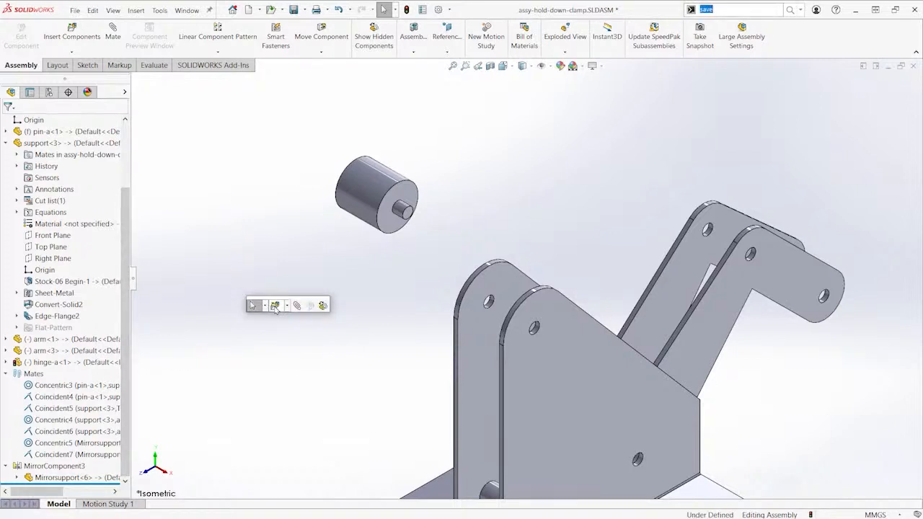
{"action": "left_click", "coordinate": [274, 308]}
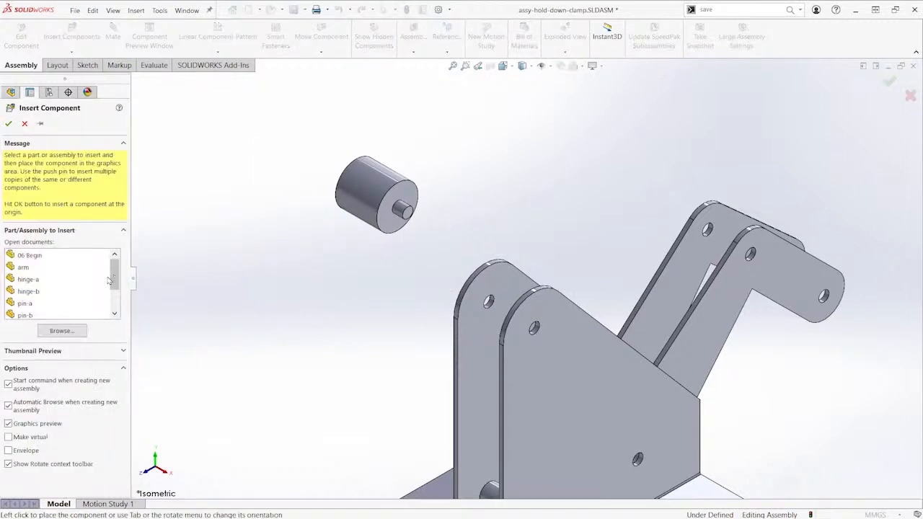
{"action": "scroll", "coordinate": [30, 294], "scroll_direction": "down", "scroll_amount": 3}
{"action": "left_click", "coordinate": [29, 292]}
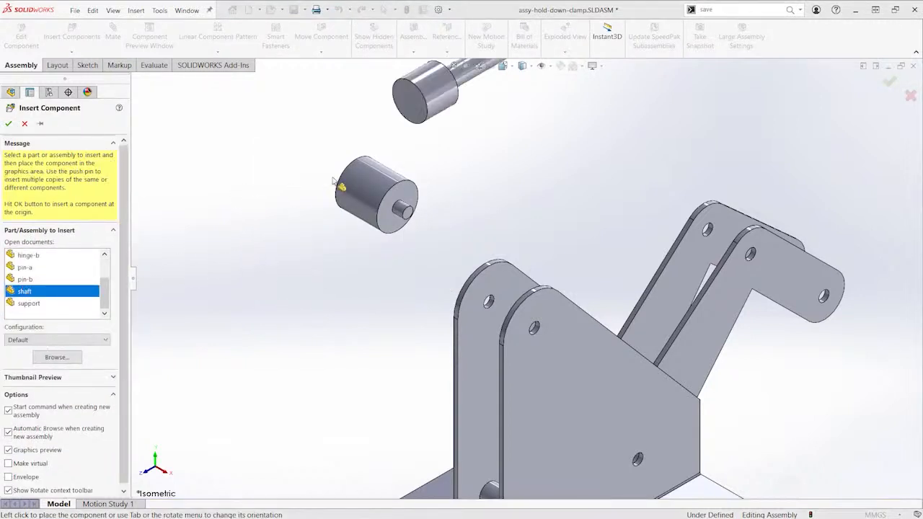
{"action": "left_click", "coordinate": [401, 129]}
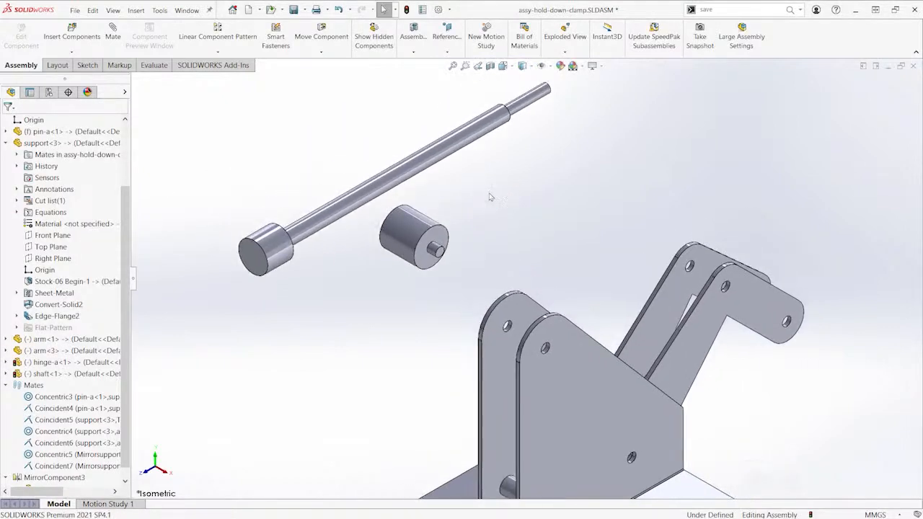
Measure the diameter of the shaft's long cylindrical body
{"action": "left_click", "coordinate": [154, 65]}
{"action": "left_click", "coordinate": [178, 34]}
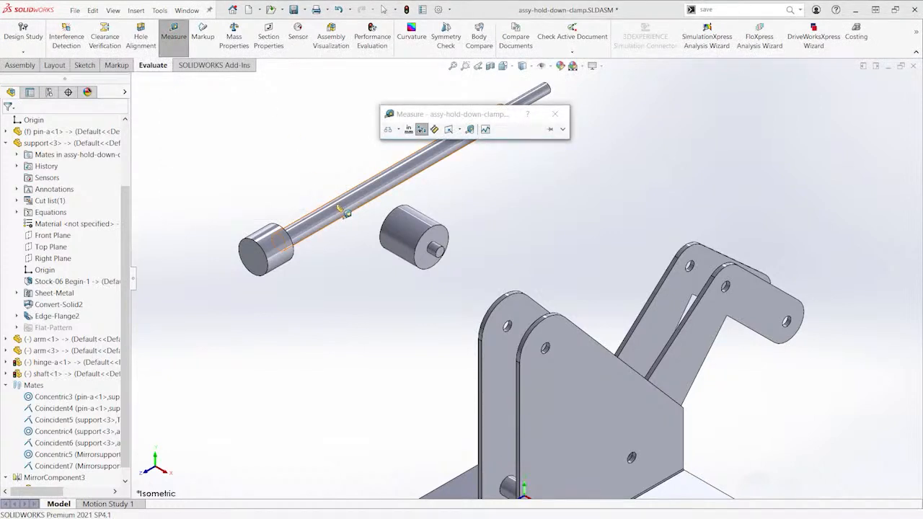
{"action": "left_click", "coordinate": [343, 211]}
{"action": "middle_click_drag", "start_coordinate": [376, 202], "coordinate": [353, 230], "text": "ctrl"}
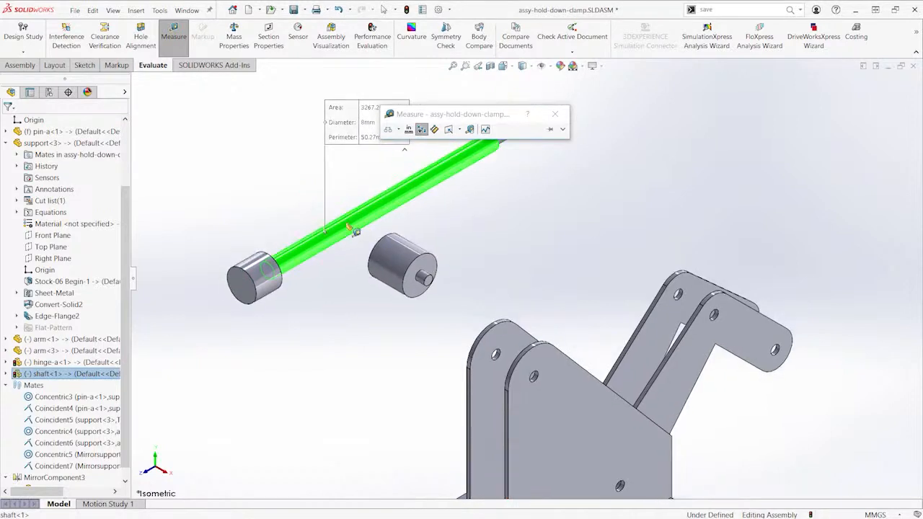
{"action": "left_click", "coordinate": [555, 114]}
{"action": "middle_click_drag", "start_coordinate": [480, 211], "coordinate": [518, 140], "text": "ctrl"}
{"action": "left_click", "coordinate": [474, 168]}
{"action": "scroll", "coordinate": [474, 167], "scroll_direction": "down", "scroll_amount": 2}
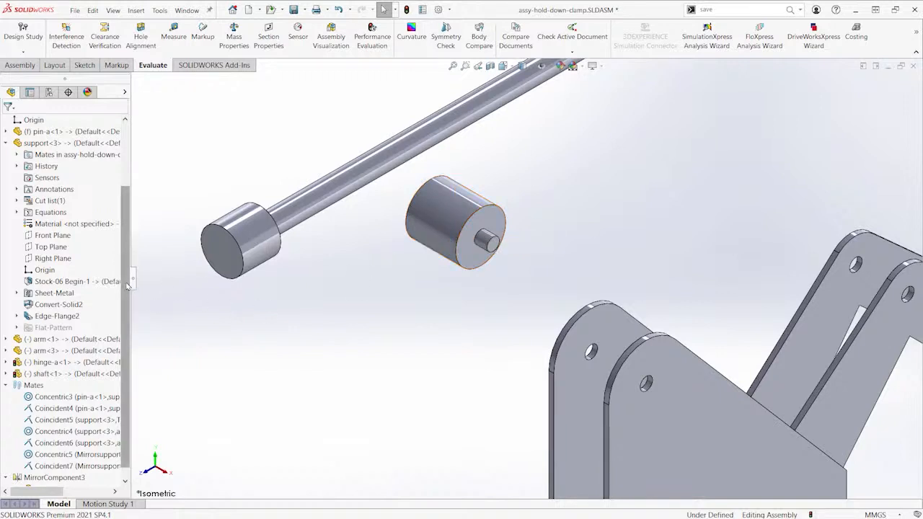
Open the hinge-a part from the assembly in its own window
{"action": "scroll", "coordinate": [132, 334], "scroll_direction": "down", "scroll_amount": 1}
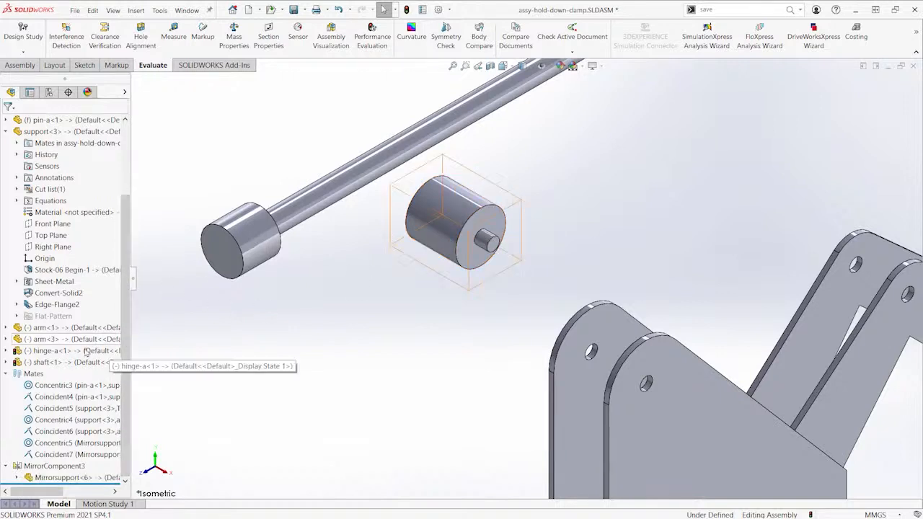
{"action": "left_click", "coordinate": [21, 352]}
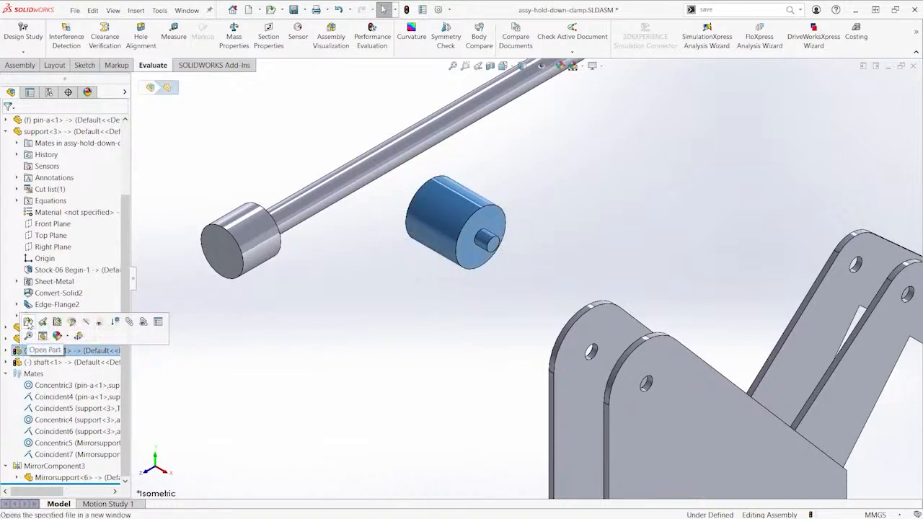
{"action": "left_click", "coordinate": [28, 322]}
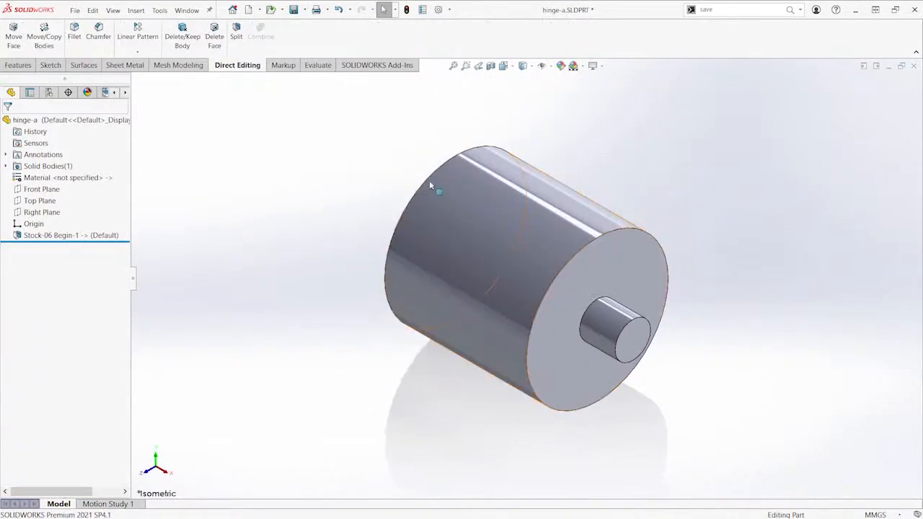
Turn on the display of origins and check where the hinge-a body lies relative to the part origin
{"action": "left_click", "coordinate": [33, 224]}
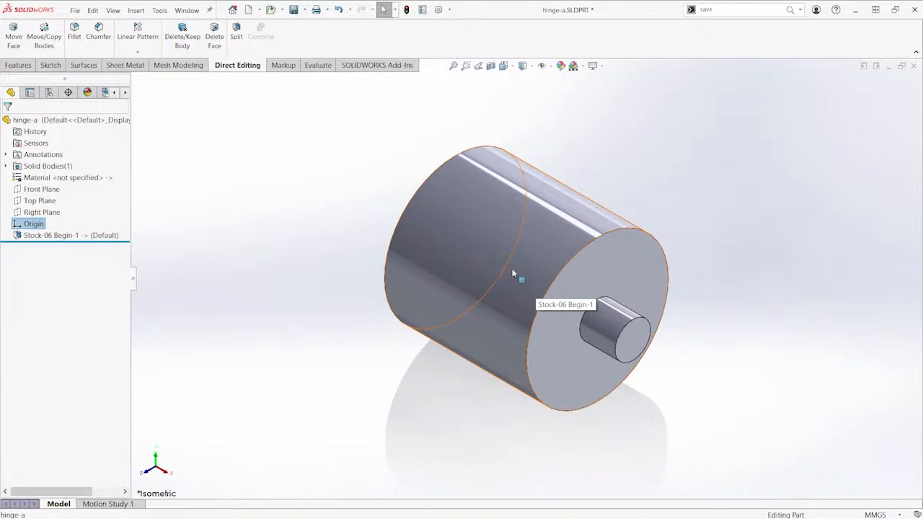
{"action": "middle_click_drag", "start_coordinate": [530, 257], "coordinate": [522, 226]}
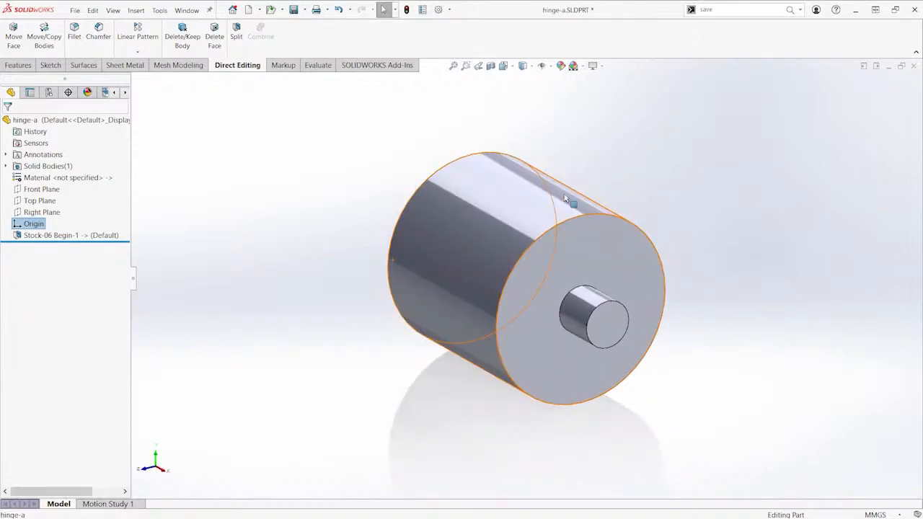
{"action": "middle_click_drag", "start_coordinate": [613, 167], "coordinate": [348, 158]}
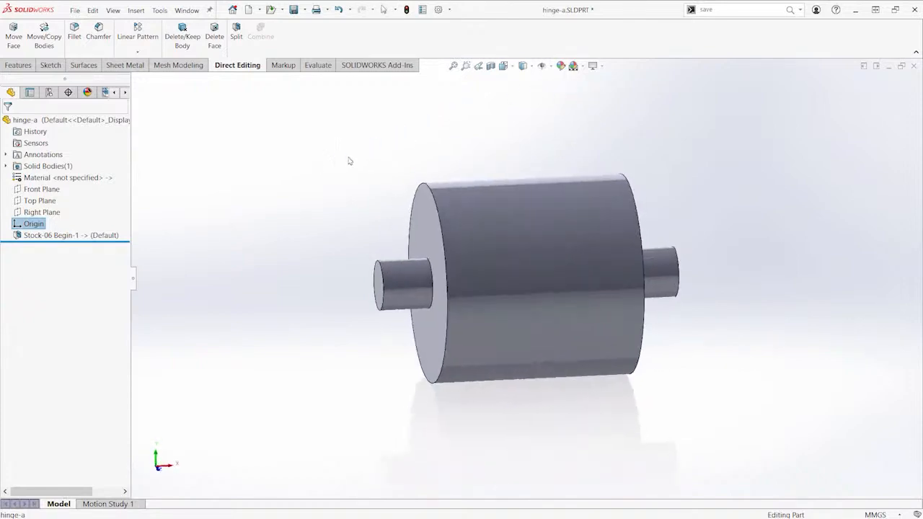
{"action": "left_click", "coordinate": [552, 66]}
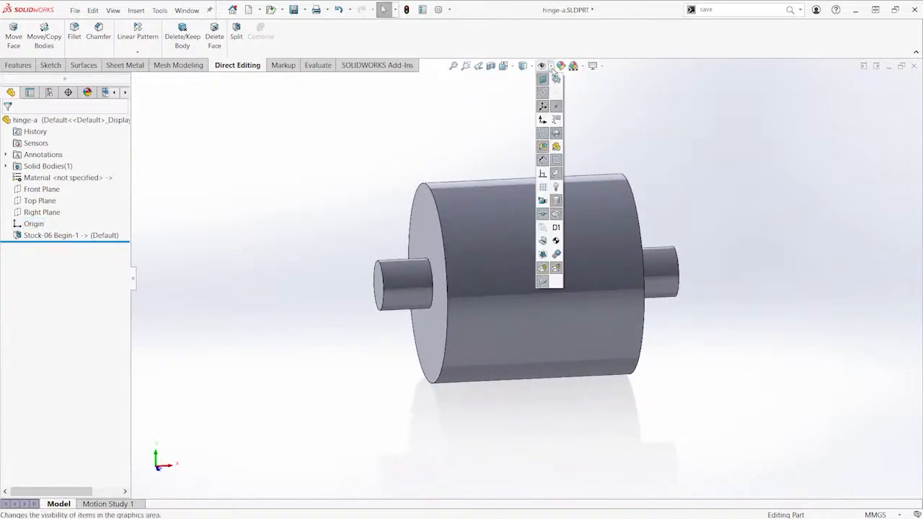
{"action": "left_click", "coordinate": [544, 124]}
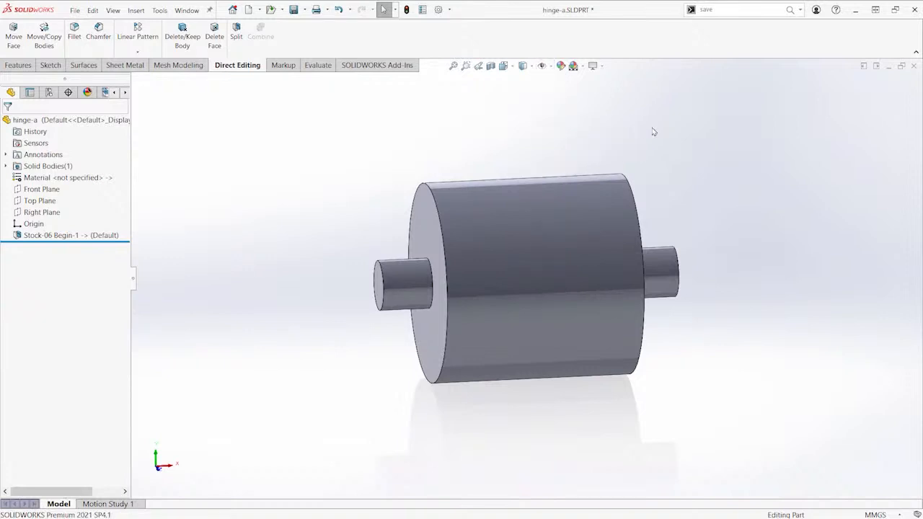
{"action": "scroll", "coordinate": [632, 178], "scroll_direction": "up", "scroll_amount": 6}
{"action": "middle_click_drag", "start_coordinate": [633, 180], "coordinate": [567, 207]}
{"action": "scroll", "coordinate": [596, 294], "scroll_direction": "up", "scroll_amount": 4}
{"action": "scroll", "coordinate": [581, 339], "scroll_direction": "down", "scroll_amount": 3}
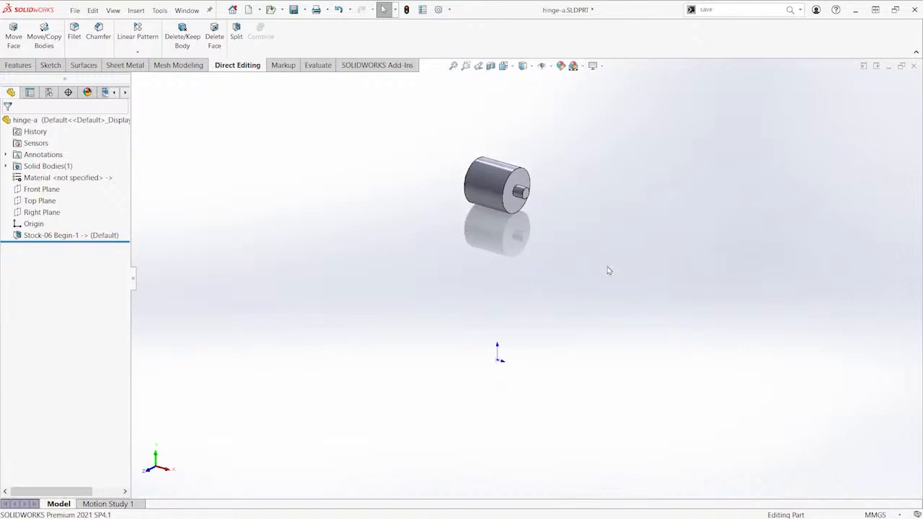
Start a Move/Copy Body operation on the hinge-a part's solid body
{"action": "key", "text": "ctrl+7"}
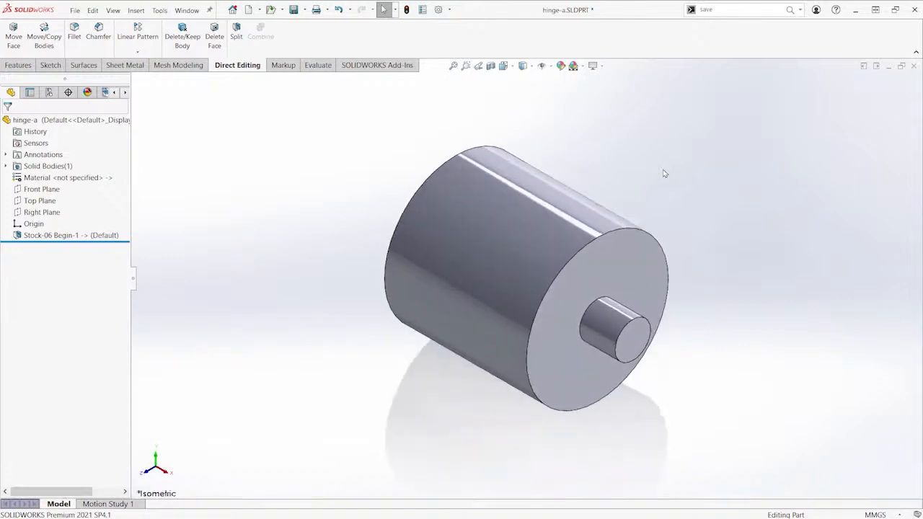
{"action": "scroll", "coordinate": [648, 185], "scroll_direction": "up", "scroll_amount": 4}
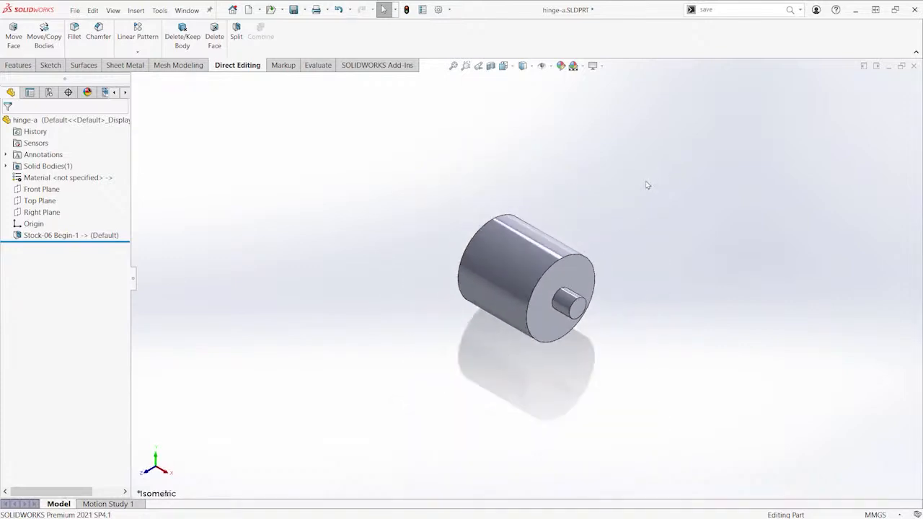
{"action": "scroll", "coordinate": [648, 185], "scroll_direction": "down", "scroll_amount": 3}
{"action": "middle_click_drag", "start_coordinate": [606, 187], "coordinate": [725, 112], "text": "ctrl"}
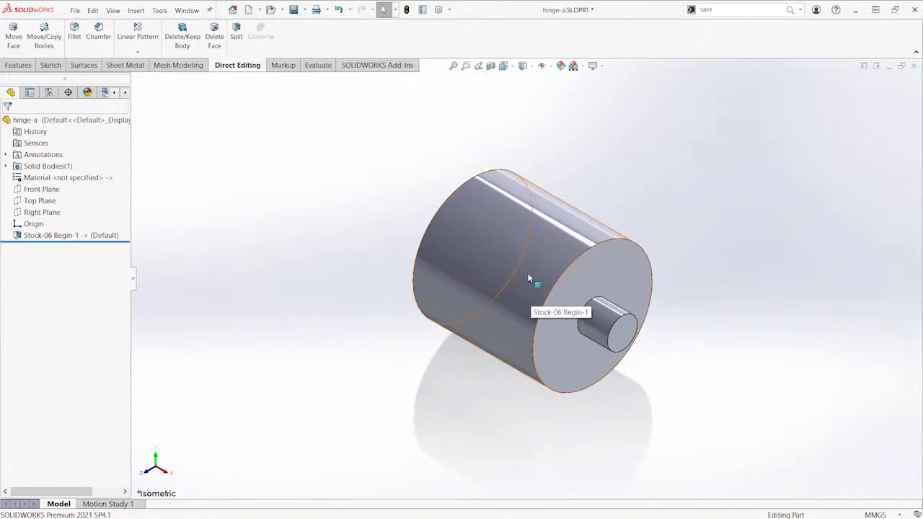
{"action": "key", "text": "ctrl+Page_Up"}
{"action": "key", "text": "ctrl+Page_Up"}
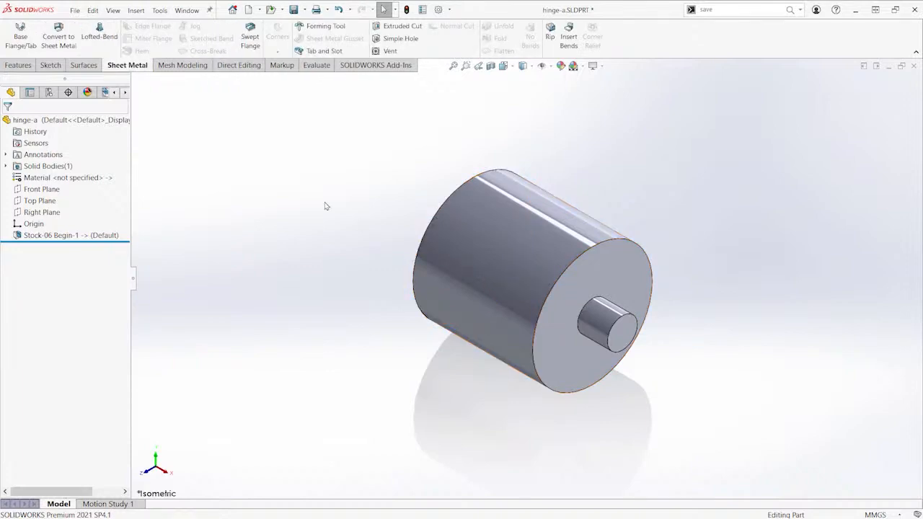
{"action": "left_click", "coordinate": [239, 67]}
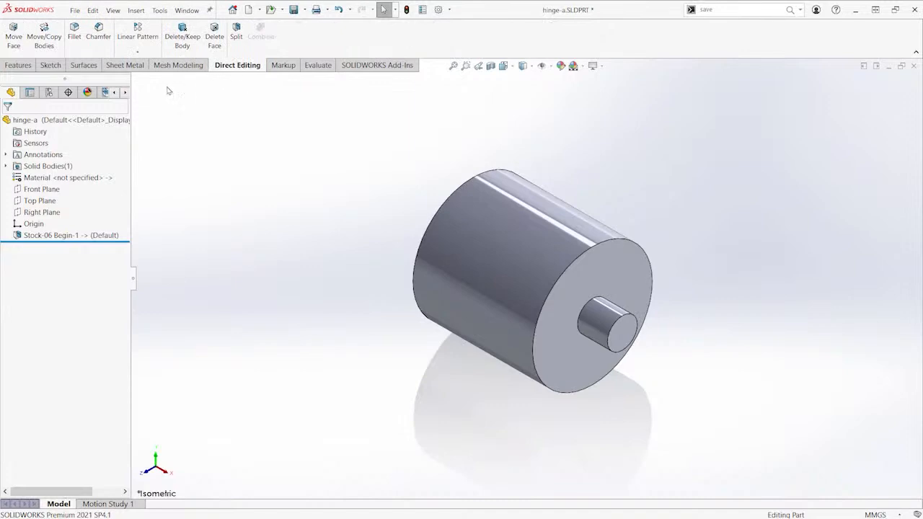
{"action": "left_click", "coordinate": [45, 41]}
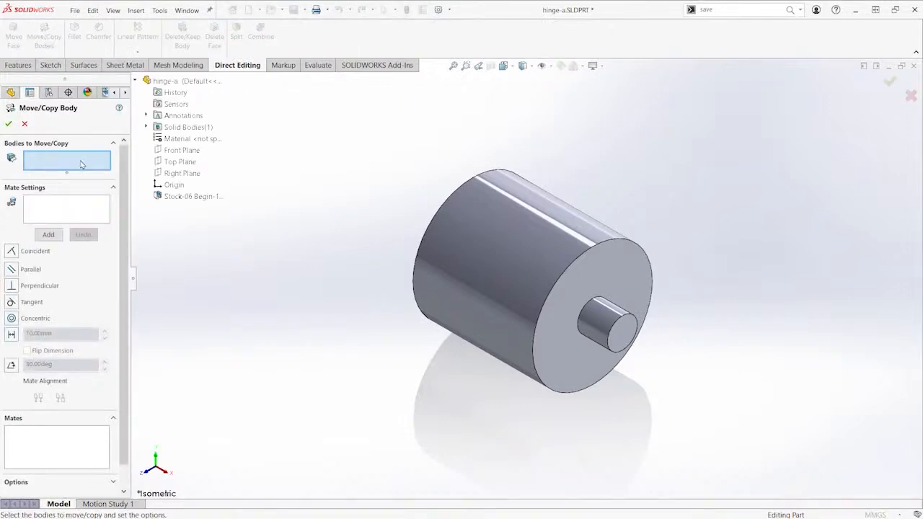
{"action": "left_click", "coordinate": [489, 239]}
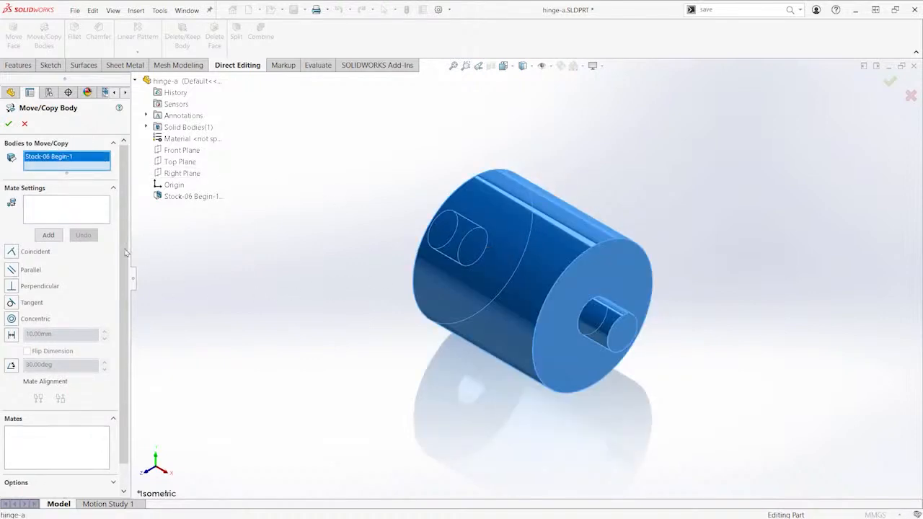
Move the body onto the part origin with a concentric mate between its large cylindrical face and the origin point, and accept the move
{"action": "left_click", "coordinate": [72, 215]}
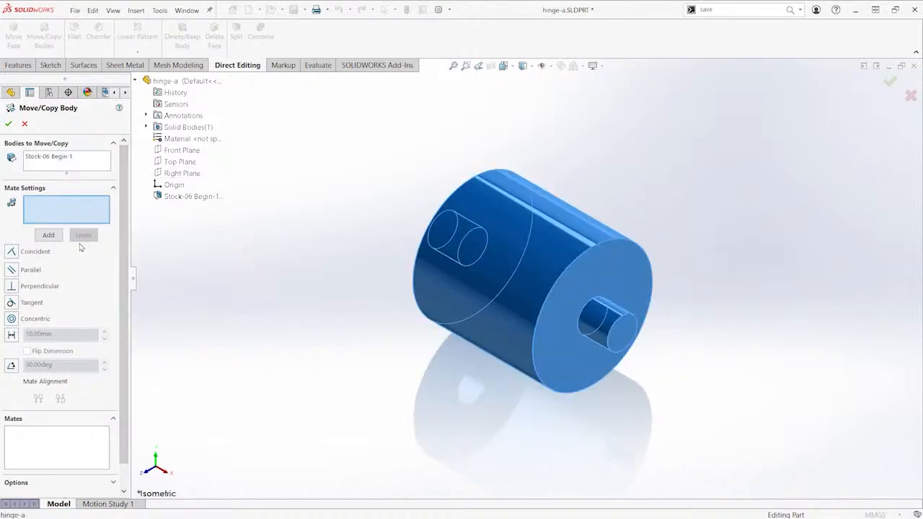
{"action": "left_click", "coordinate": [12, 320]}
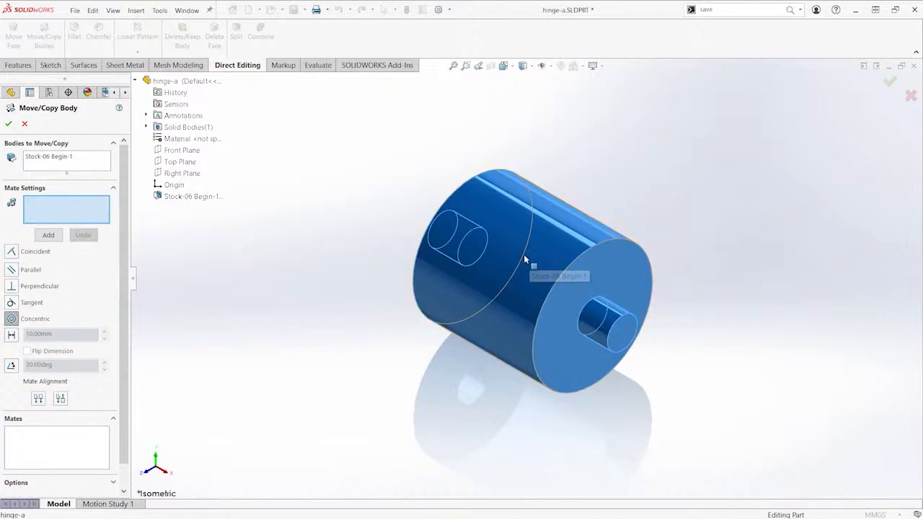
{"action": "left_click", "coordinate": [543, 240]}
{"action": "middle_click_drag", "start_coordinate": [532, 246], "coordinate": [534, 179], "text": "ctrl"}
{"action": "scroll", "coordinate": [430, 222], "scroll_direction": "up", "scroll_amount": 4}
{"action": "scroll", "coordinate": [340, 231], "scroll_direction": "down", "scroll_amount": 3}
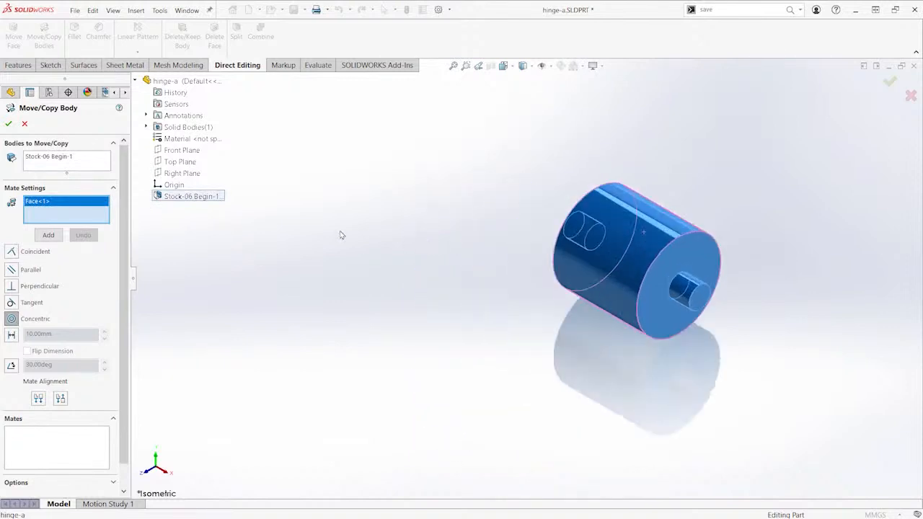
{"action": "middle_click_drag", "start_coordinate": [552, 217], "coordinate": [354, 209], "text": "ctrl"}
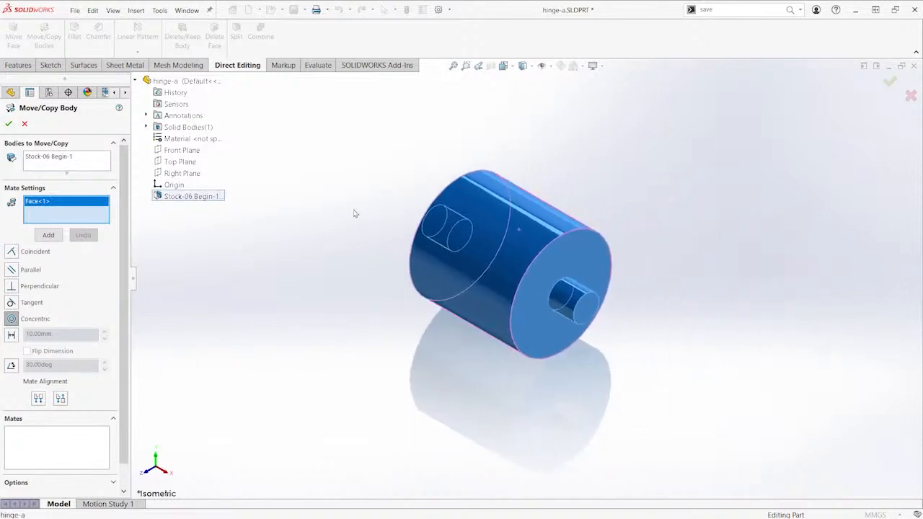
{"action": "left_click", "coordinate": [160, 188]}
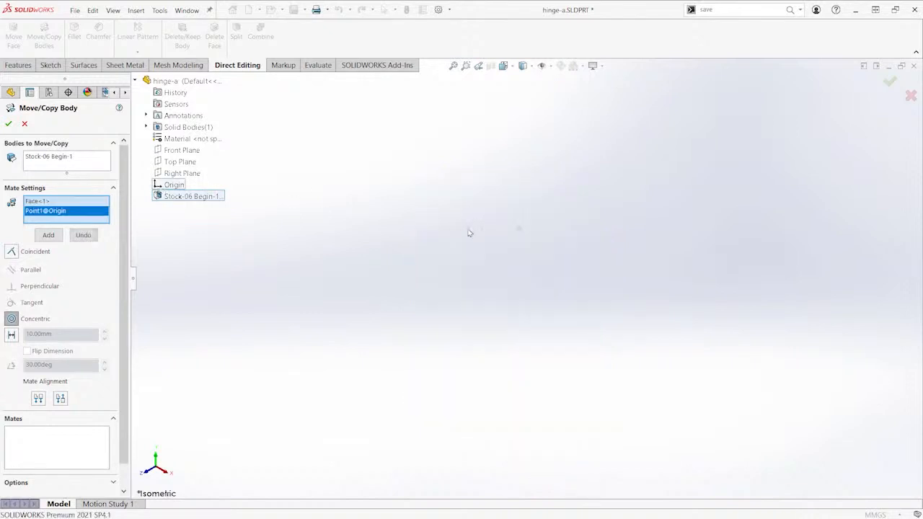
{"action": "key", "text": "f"}
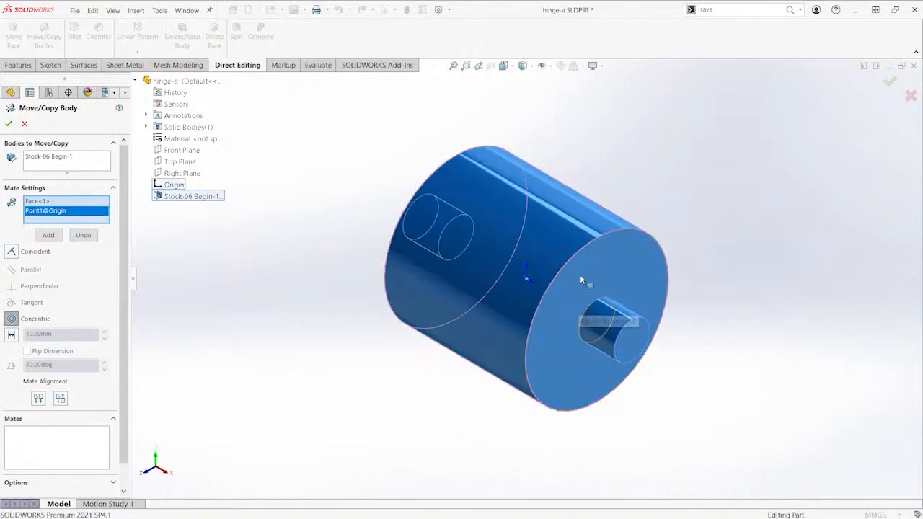
{"action": "middle_click_drag", "start_coordinate": [585, 280], "coordinate": [453, 222]}
{"action": "right_click", "coordinate": [321, 141]}
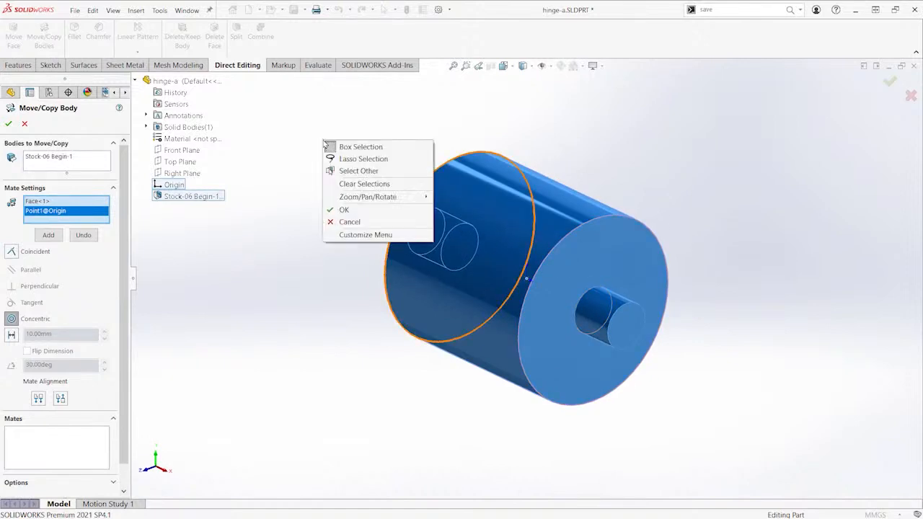
{"action": "left_click", "coordinate": [345, 210]}
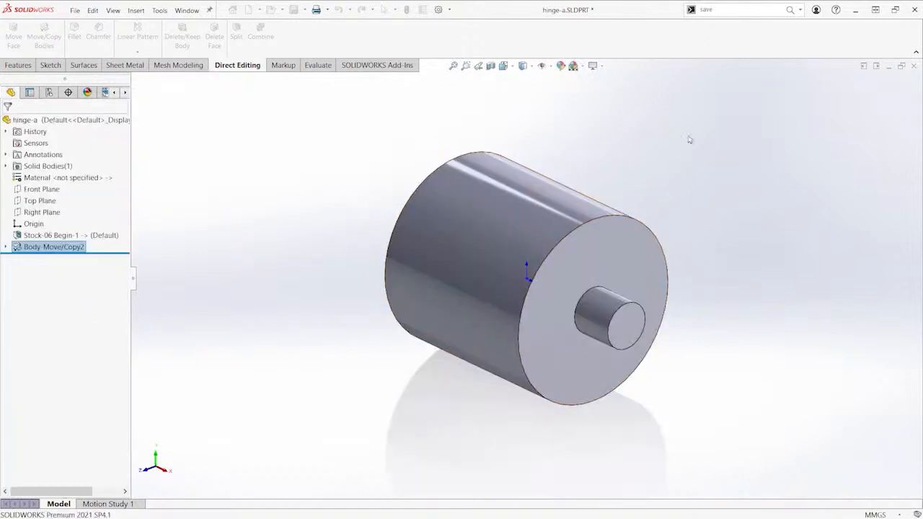
Switch to the assy-hold-down-clamp assembly and examine the placement of the hinge-a and shaft components beside the supports
{"action": "key", "text": "ctrl+7"}
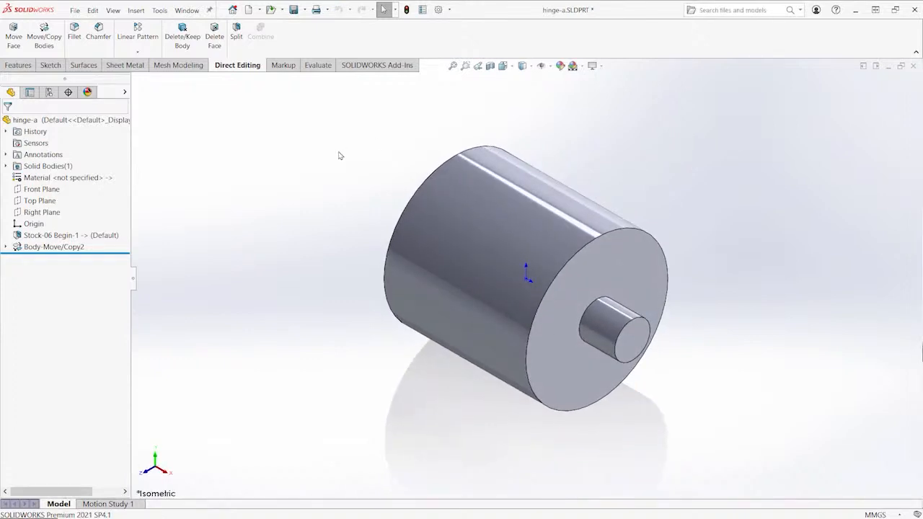
{"action": "key", "text": "ctrl+Tab"}
{"action": "scroll", "coordinate": [463, 230], "scroll_direction": "up", "scroll_amount": 4}
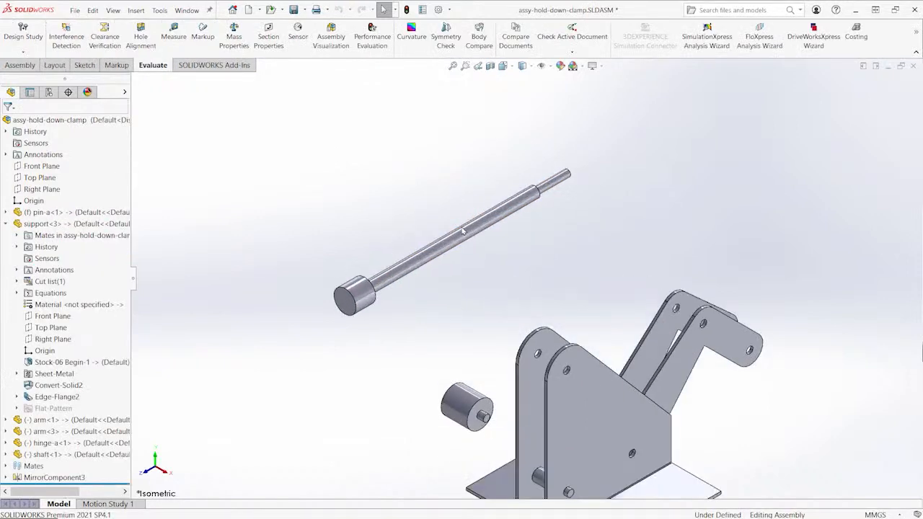
{"action": "scroll", "coordinate": [433, 220], "scroll_direction": "up", "scroll_amount": 2}
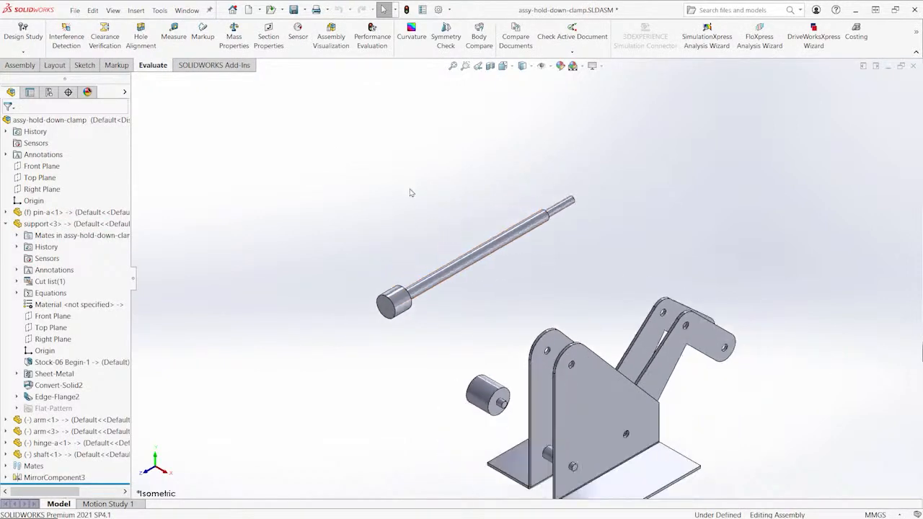
{"action": "scroll", "coordinate": [410, 192], "scroll_direction": "up", "scroll_amount": 3}
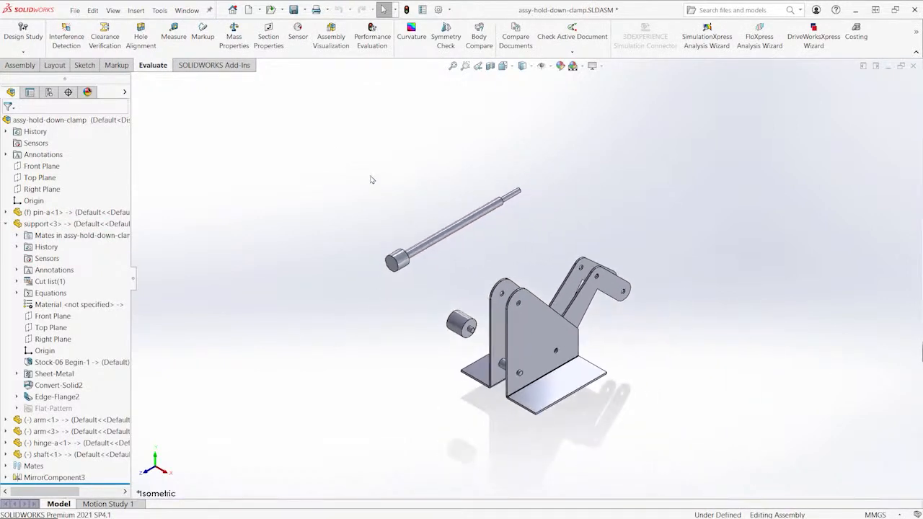
Return to the hinge-a part and sketch a circle about 10.5 mm in diameter on the Top Plane, centred on the origin
{"action": "key", "text": "ctrl+Tab"}
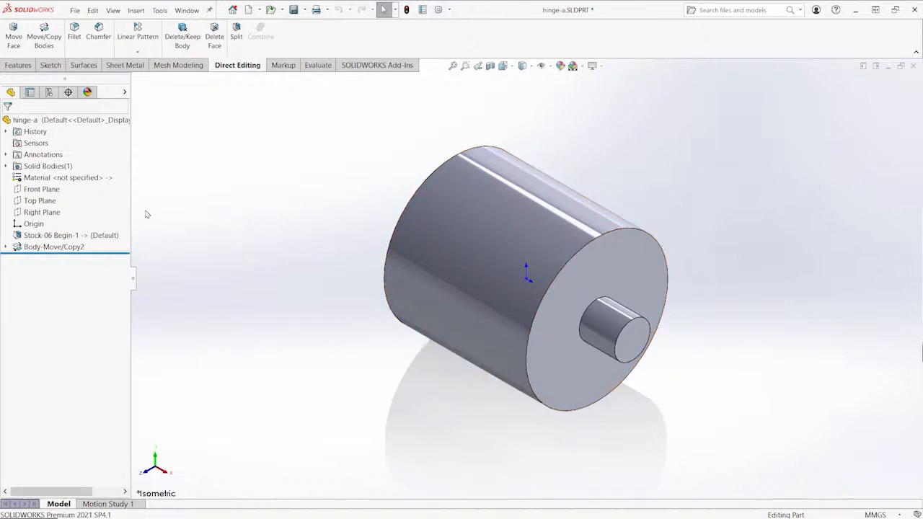
{"action": "left_click", "coordinate": [39, 201]}
{"action": "left_click", "coordinate": [46, 183]}
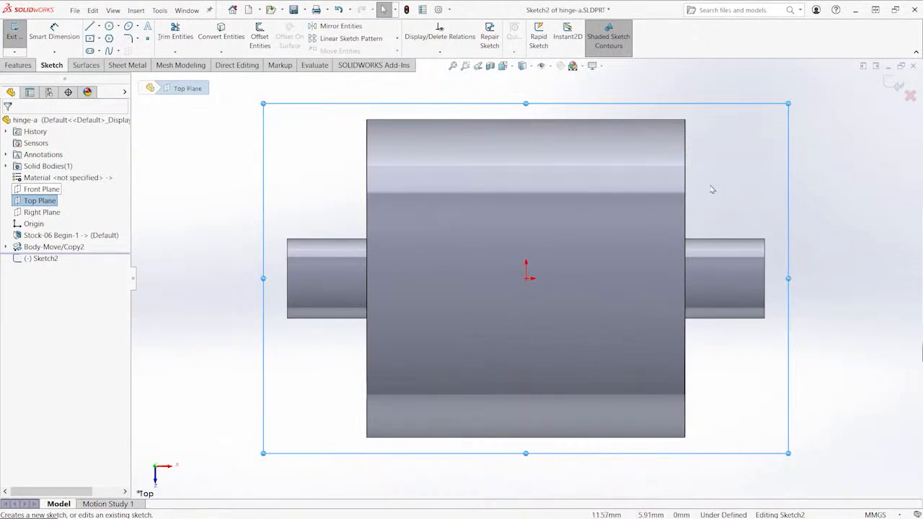
{"action": "right_click_drag", "start_coordinate": [710, 188], "coordinate": [813, 192]}
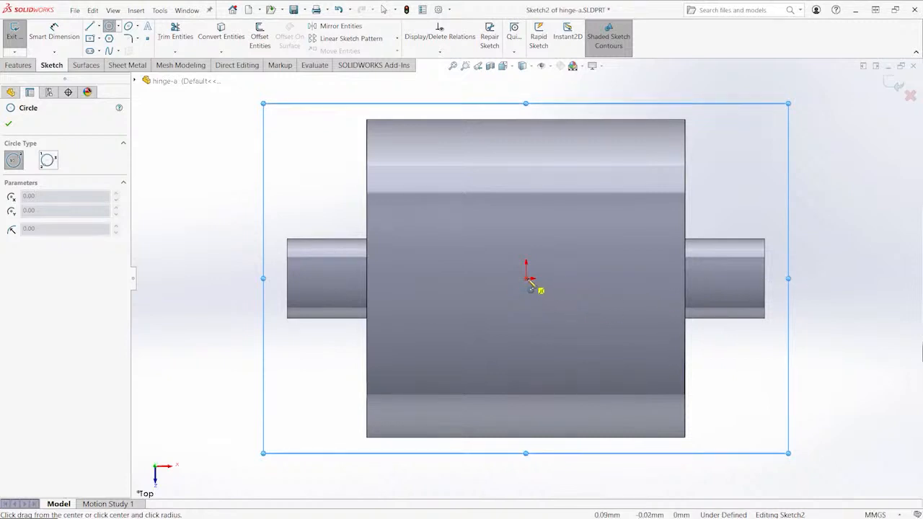
{"action": "left_click", "coordinate": [527, 279]}
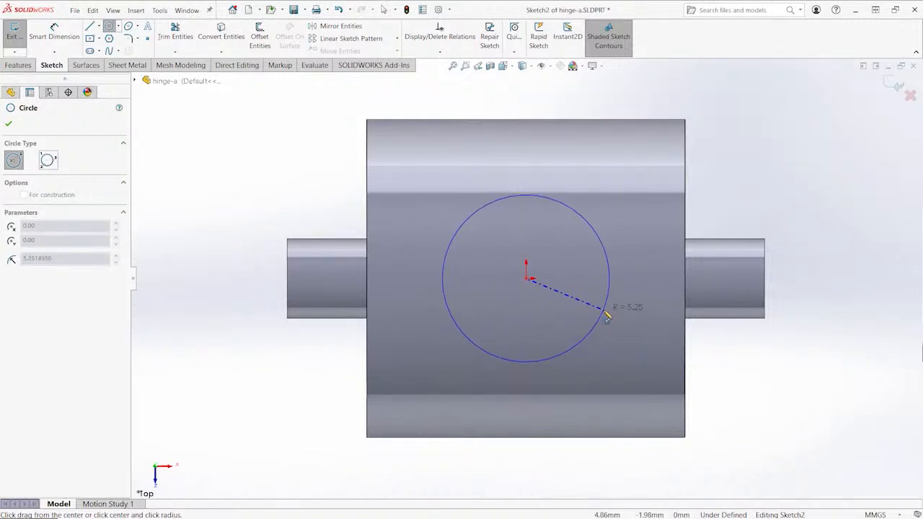
{"action": "left_click", "coordinate": [608, 314]}
Dimension the circle's diameter to 8 mm and exit the sketch
{"action": "key", "text": "s"}
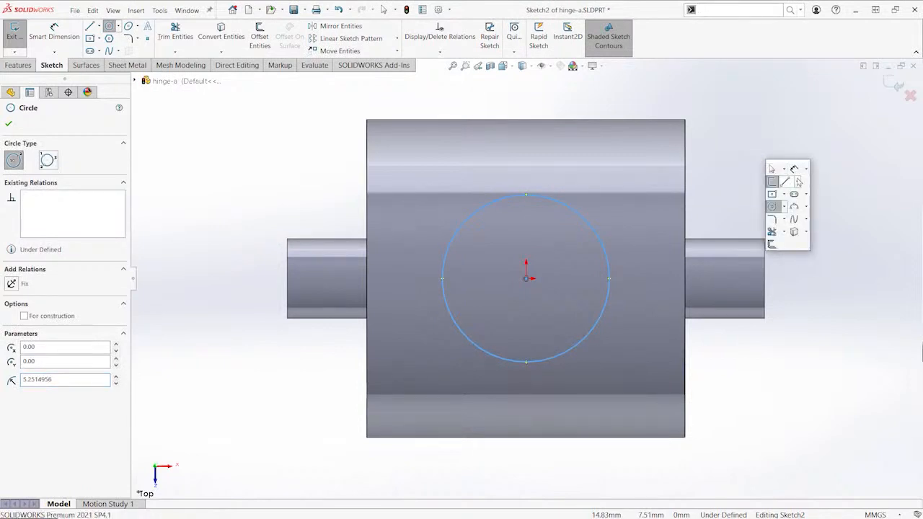
{"action": "left_click", "coordinate": [796, 170]}
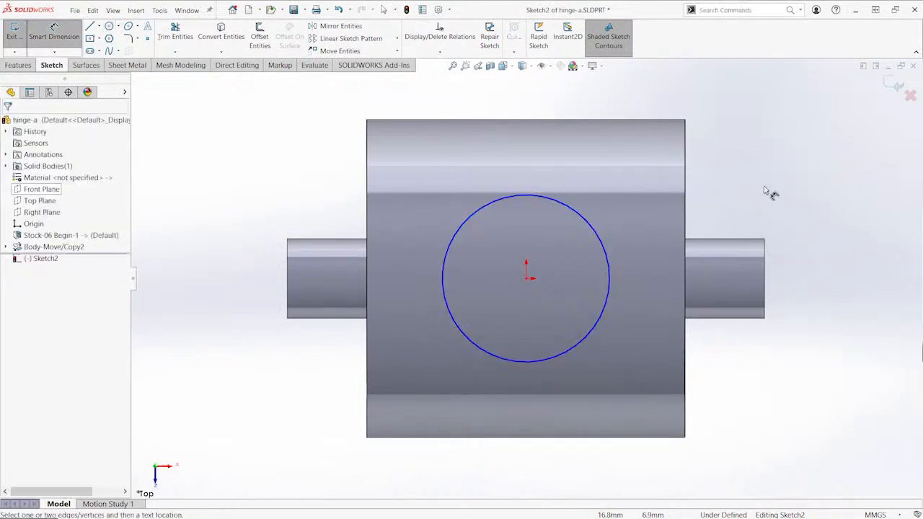
{"action": "left_click", "coordinate": [606, 242]}
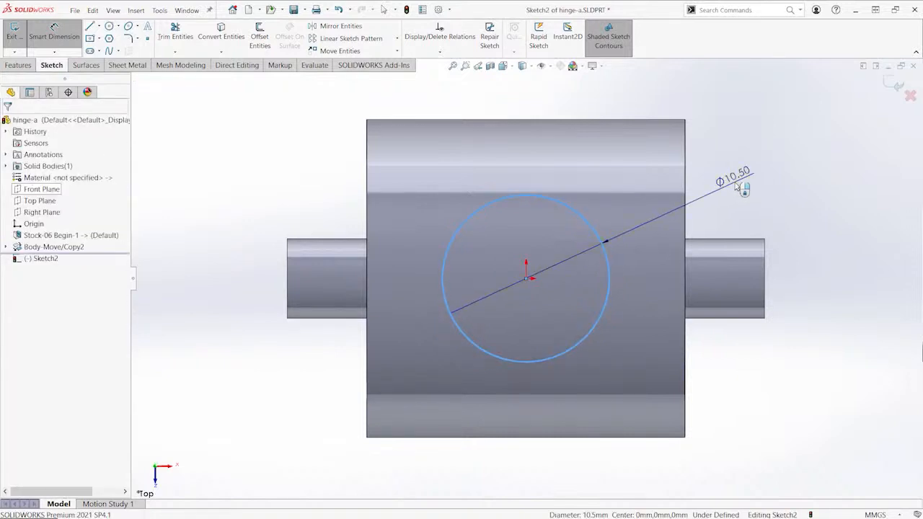
{"action": "left_click", "coordinate": [737, 186]}
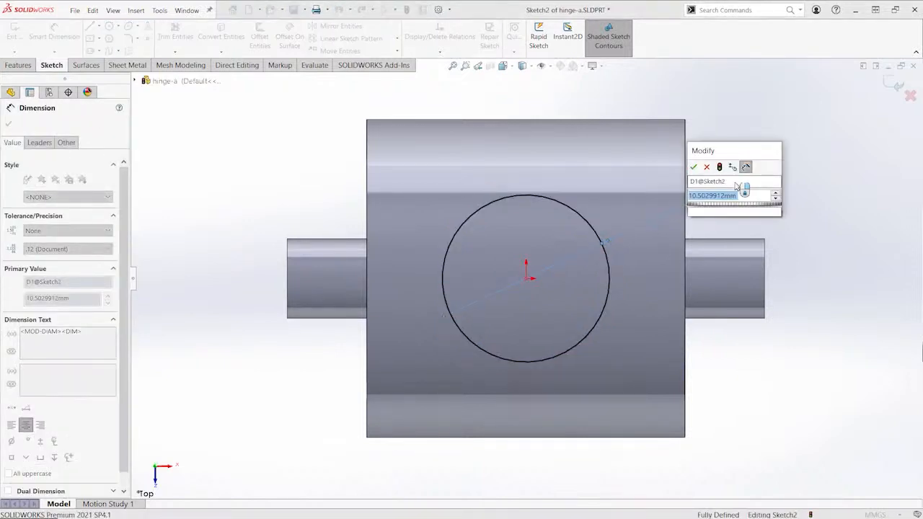
{"action": "type", "text": "8"}
{"action": "key", "text": "Return"}
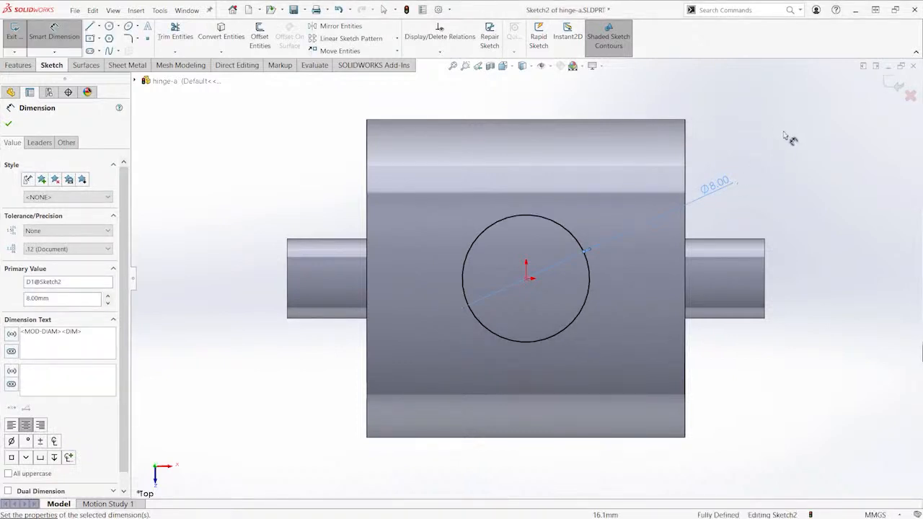
{"action": "left_click", "coordinate": [893, 83]}
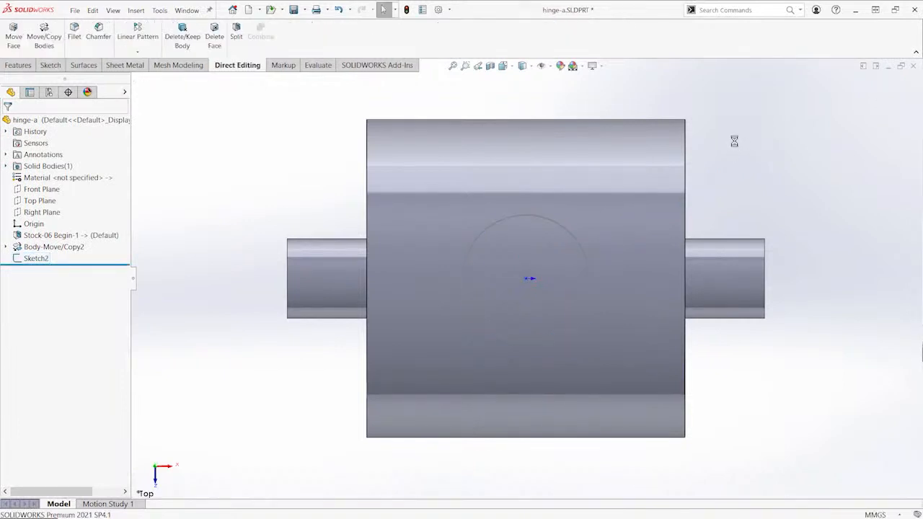
Cut-extrude the 8 mm circle through the hinge body with the Through All - Both end condition
{"action": "key", "text": "ctrl+6"}
{"action": "key", "text": "ctrl+7"}
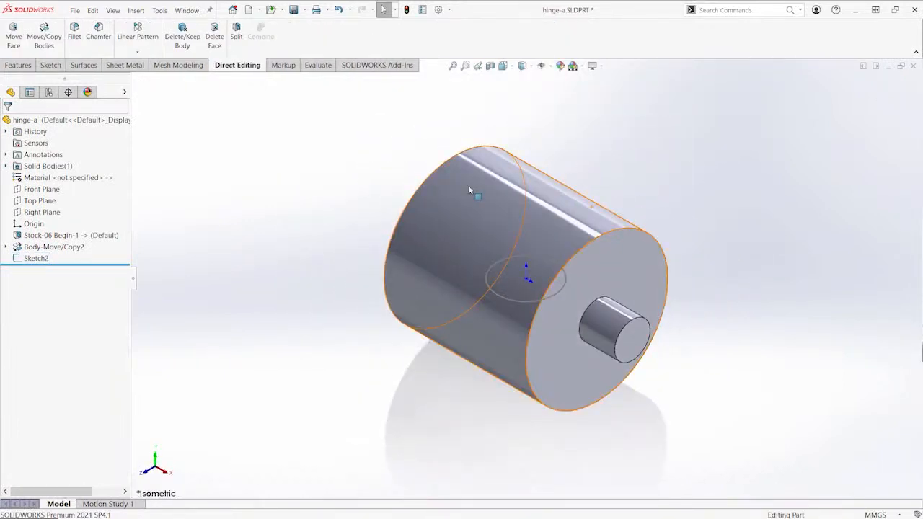
{"action": "left_click", "coordinate": [373, 169]}
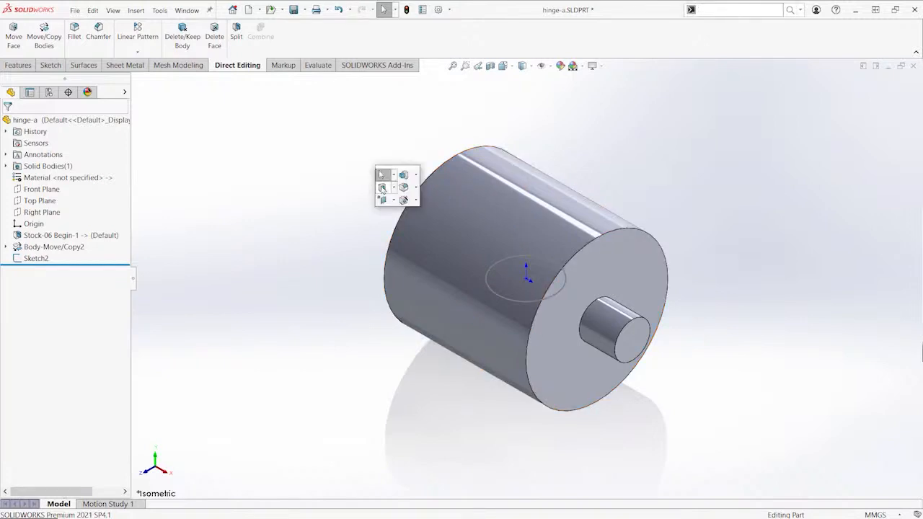
{"action": "left_click", "coordinate": [383, 189]}
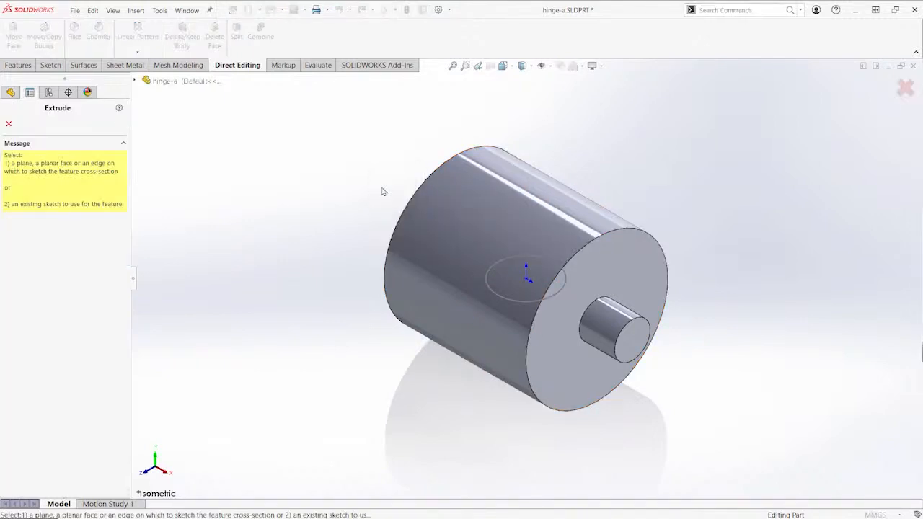
{"action": "left_click", "coordinate": [503, 300]}
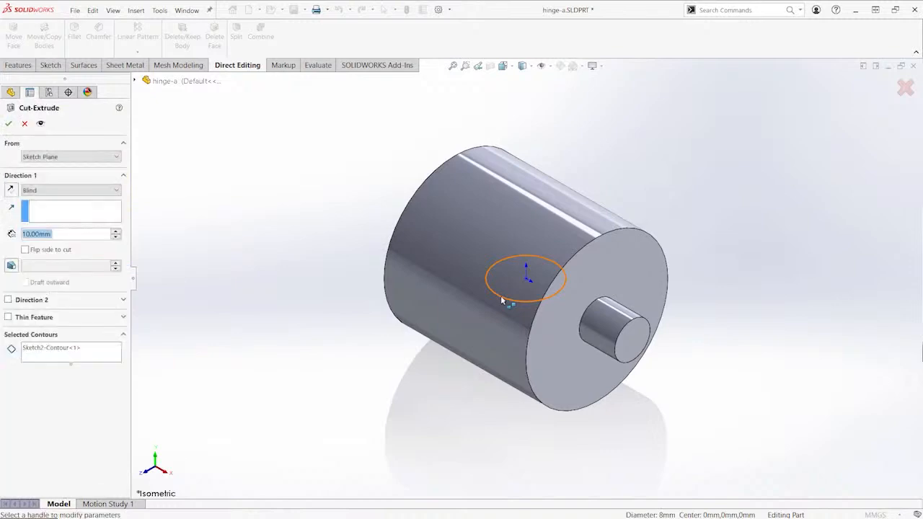
{"action": "left_click", "coordinate": [70, 192]}
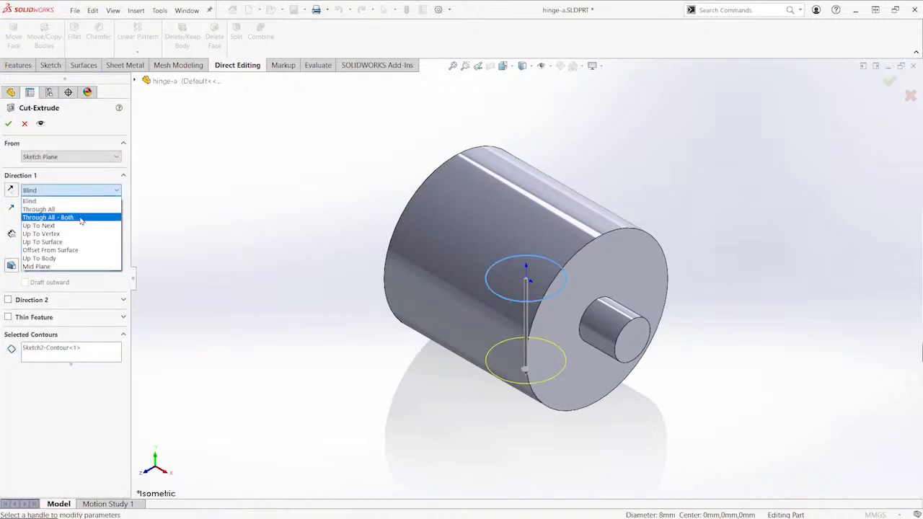
{"action": "left_click", "coordinate": [85, 218]}
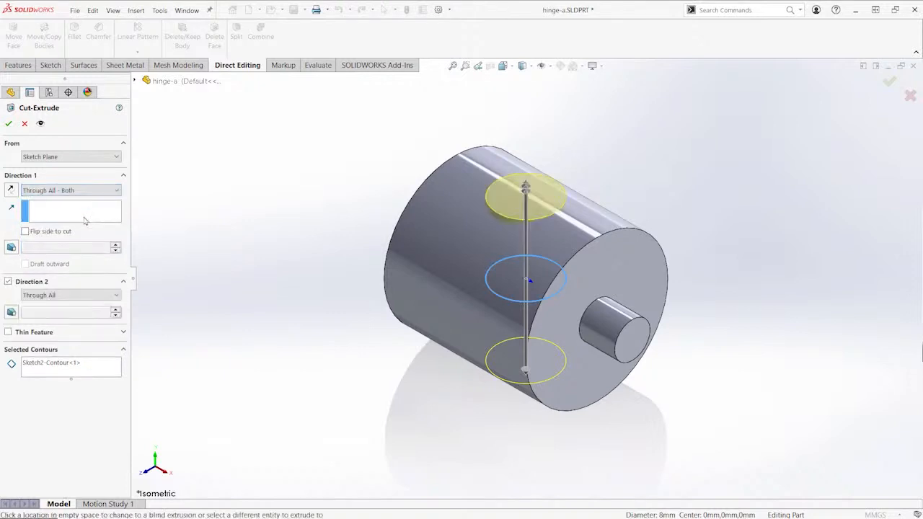
{"action": "key", "text": "Return"}
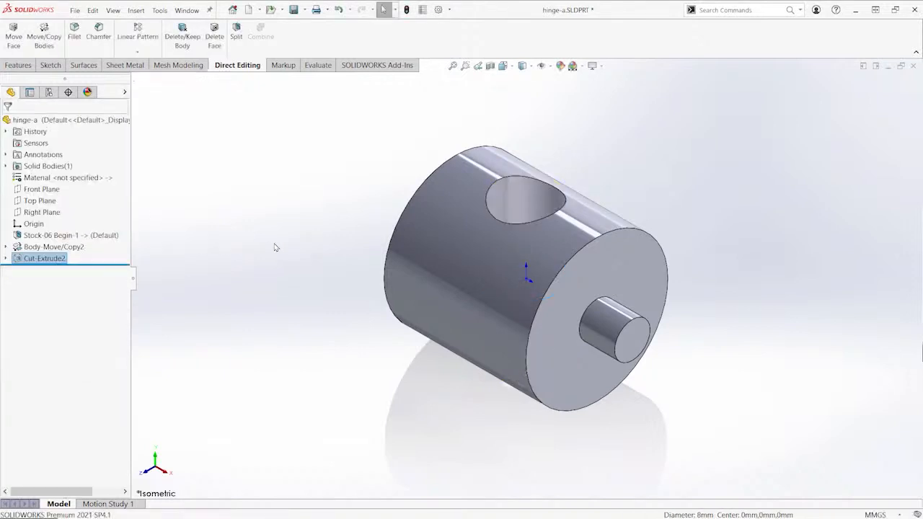
Chamfer both end edges of the cross hole with a 1 mm distance at 45 degrees
{"action": "middle_click_drag", "start_coordinate": [296, 247], "coordinate": [294, 208]}
{"action": "key", "text": "ctrl+7"}
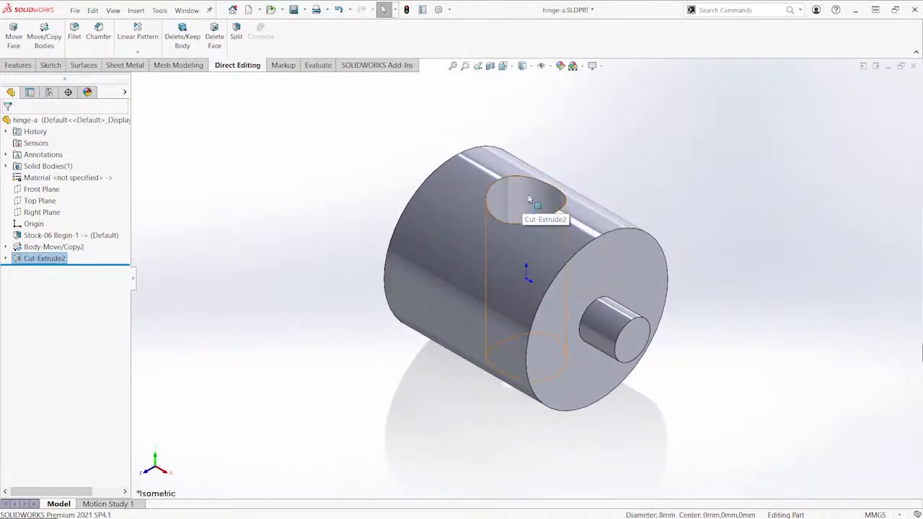
{"action": "left_click", "coordinate": [548, 181]}
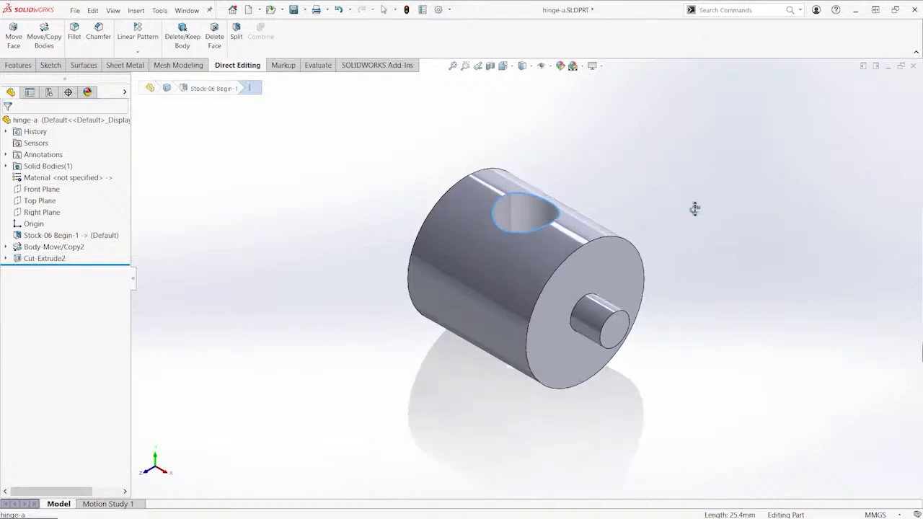
{"action": "middle_click_drag", "start_coordinate": [694, 207], "coordinate": [700, 33]}
{"action": "left_click", "coordinate": [536, 312], "text": "ctrl"}
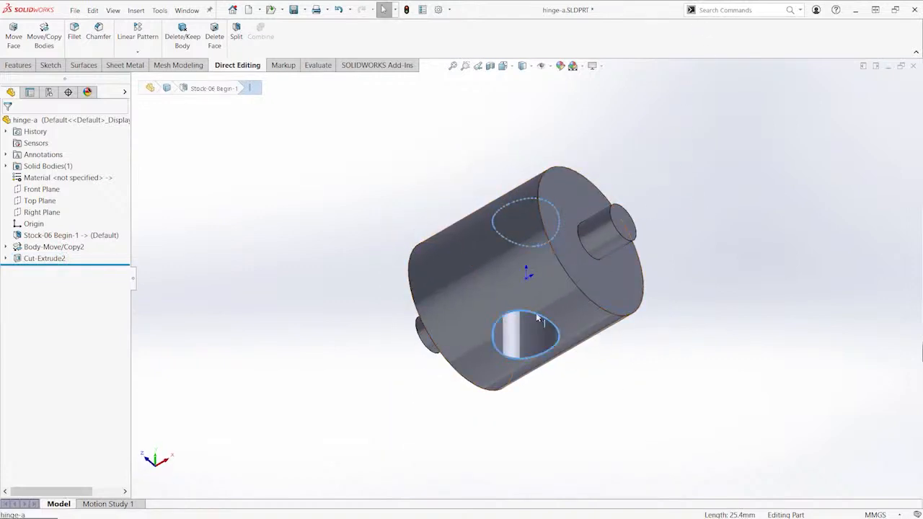
{"action": "middle_click_drag", "start_coordinate": [670, 205], "coordinate": [644, 326]}
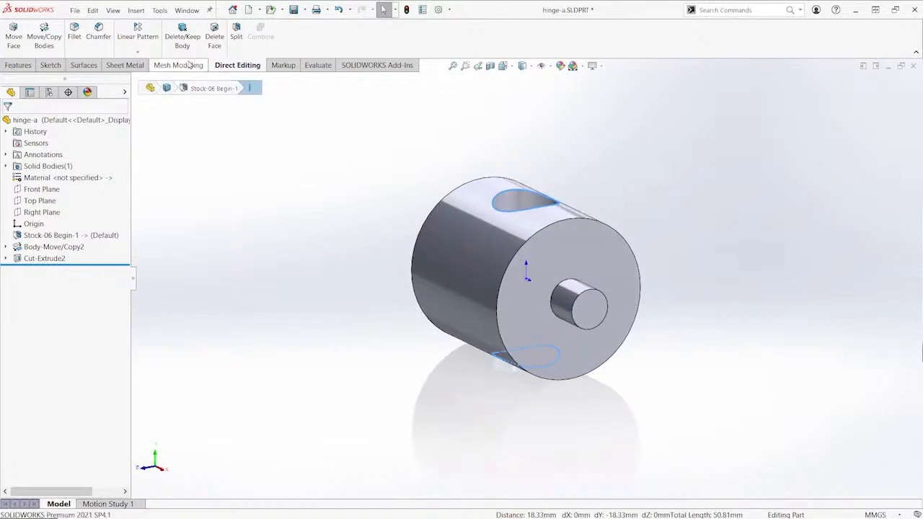
{"action": "left_click", "coordinate": [99, 34]}
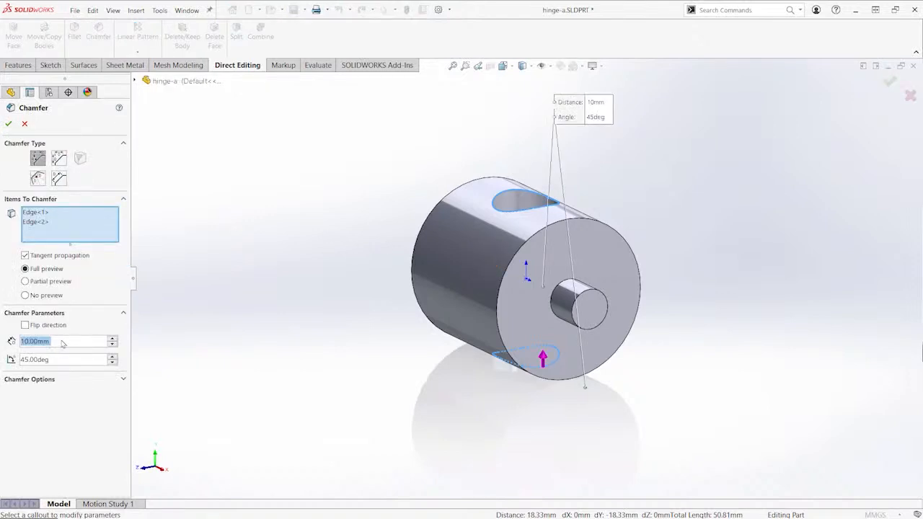
{"action": "type", "text": "1"}
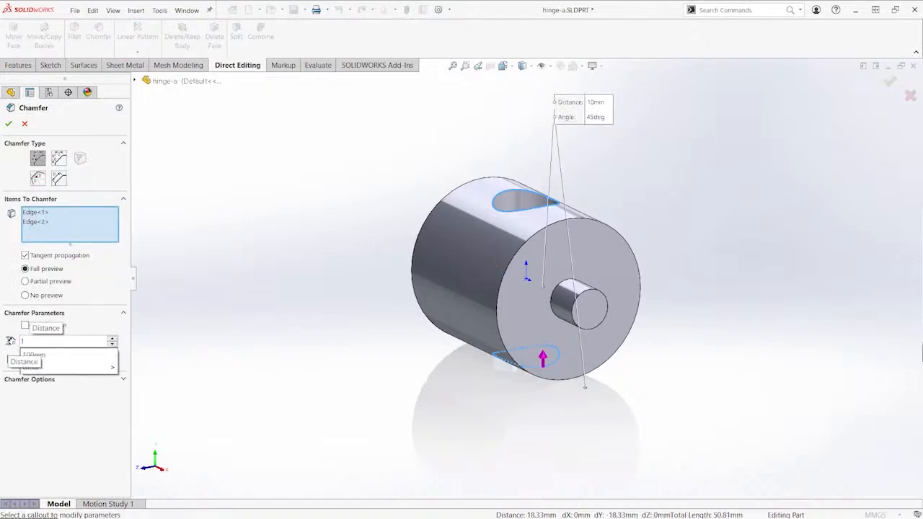
{"action": "key", "text": "Return"}
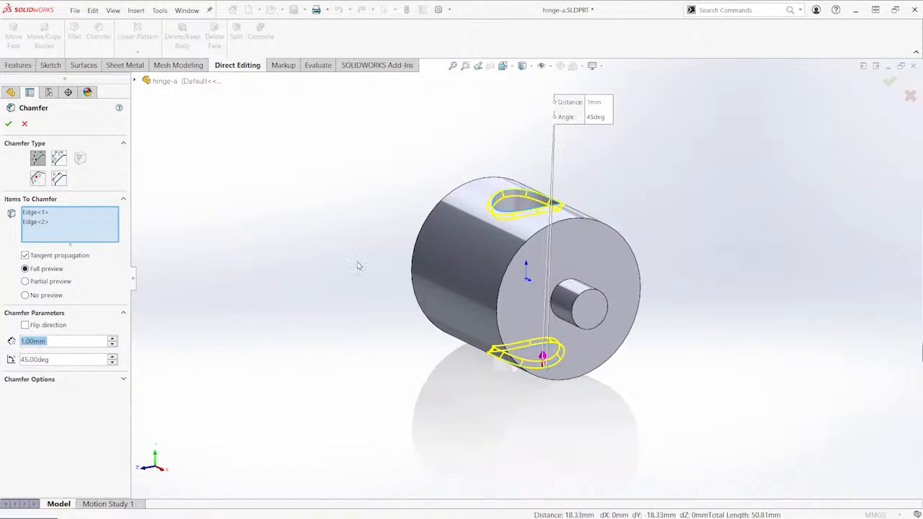
{"action": "key", "text": "Return"}
Start a reference plane tangent to the large cylindrical face, with the Top Plane as second reference
{"action": "middle_click_drag", "start_coordinate": [348, 258], "coordinate": [356, 279]}
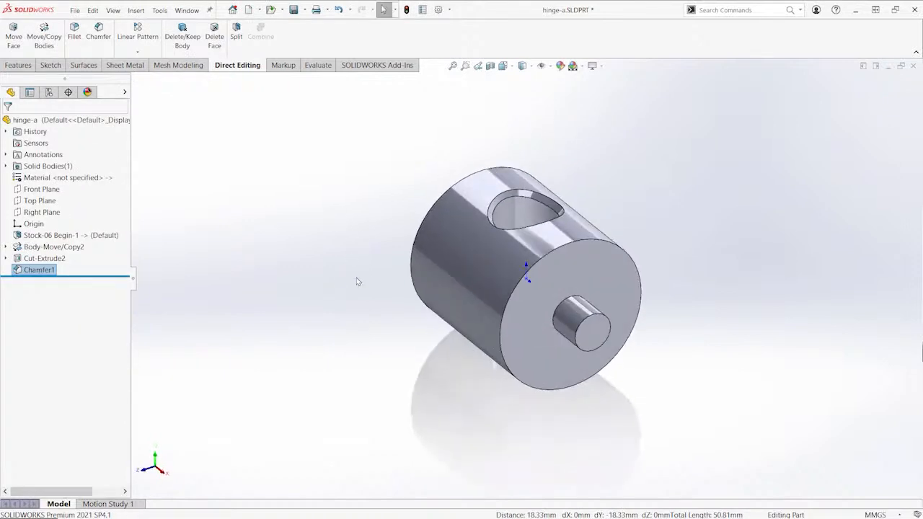
{"action": "key", "text": "ctrl+7"}
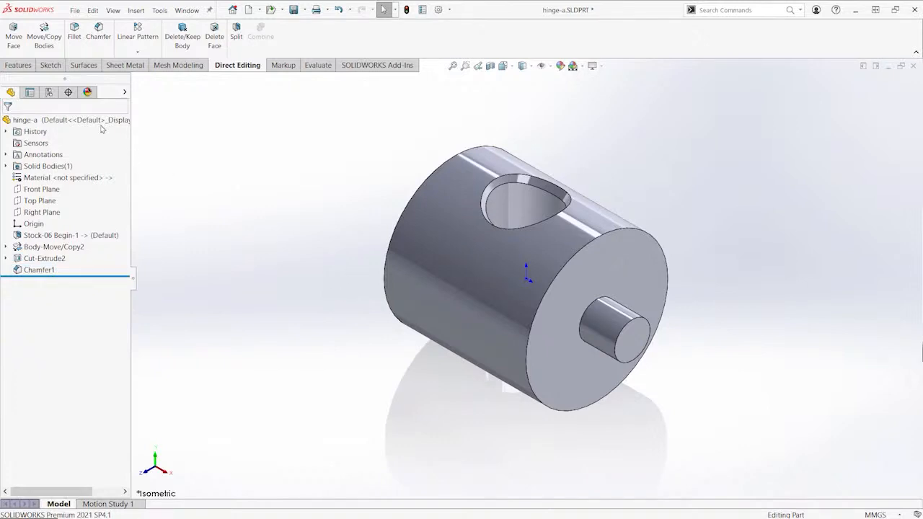
{"action": "left_click", "coordinate": [22, 66]}
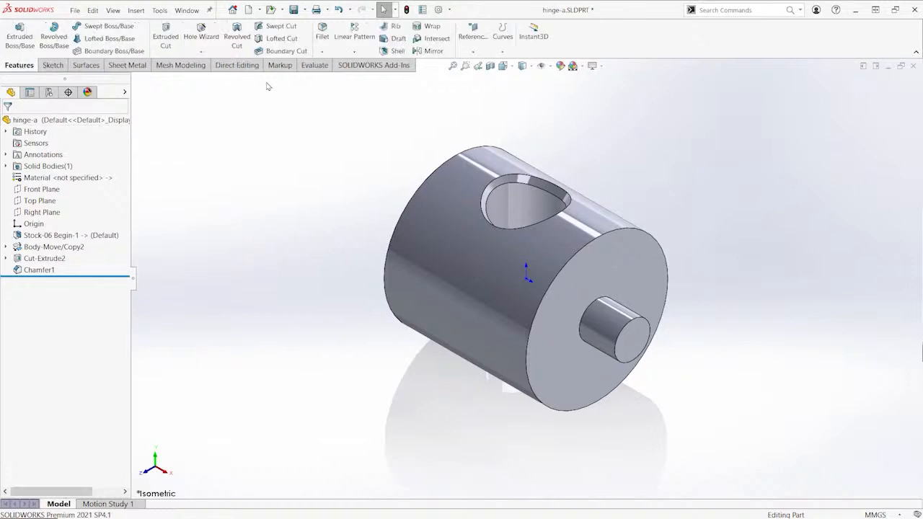
{"action": "left_click", "coordinate": [474, 53]}
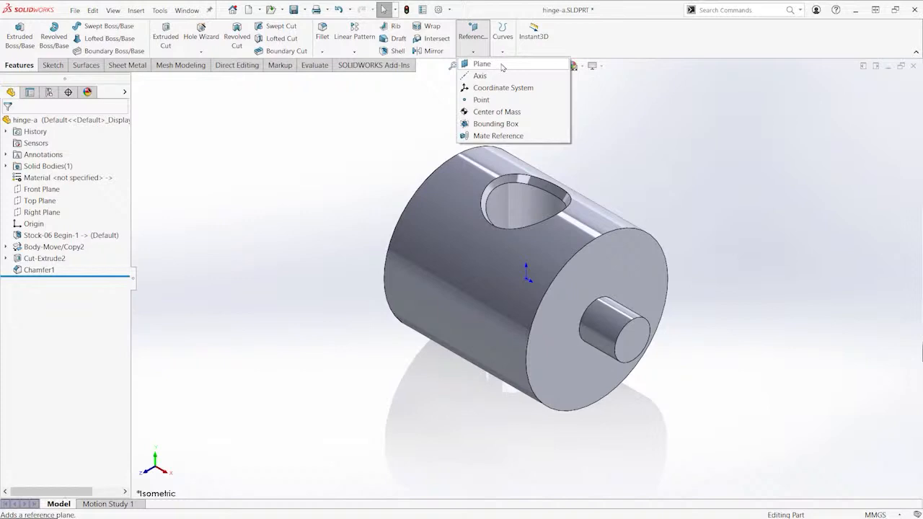
{"action": "left_click", "coordinate": [503, 66]}
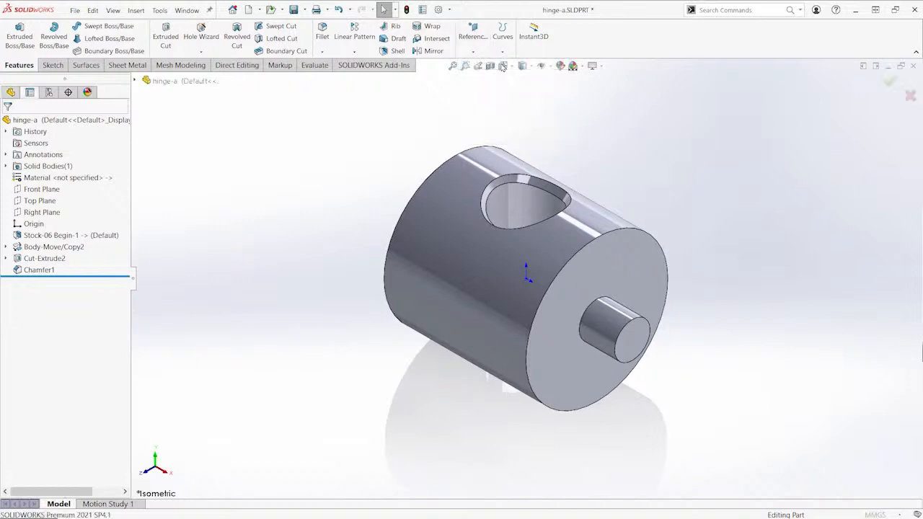
{"action": "left_click", "coordinate": [461, 267]}
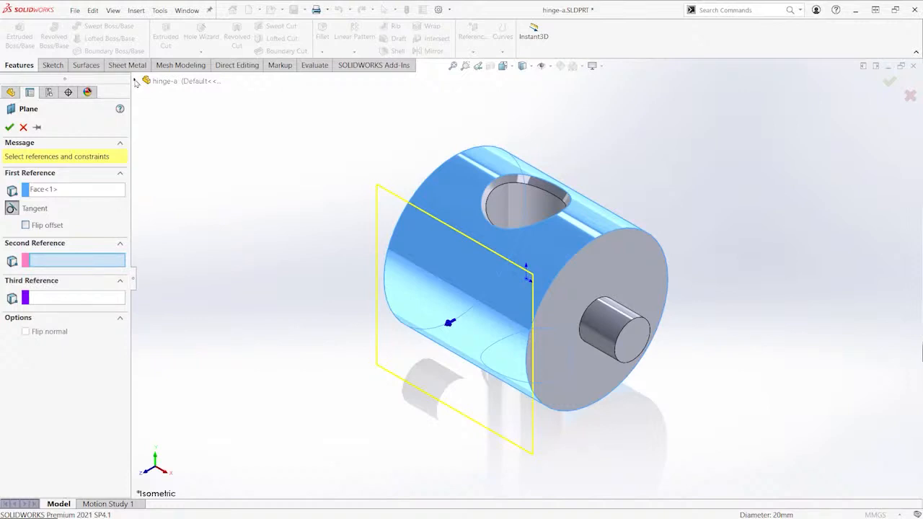
{"action": "left_click", "coordinate": [136, 81]}
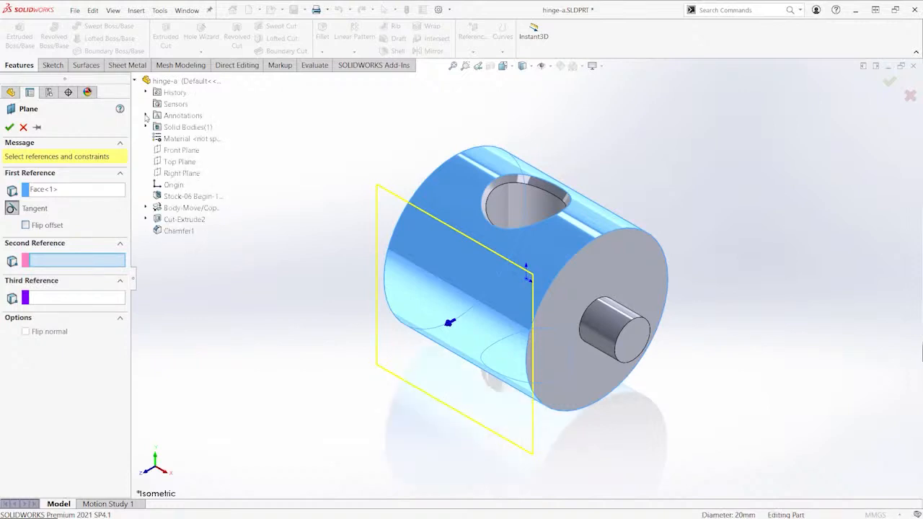
{"action": "left_click", "coordinate": [172, 163]}
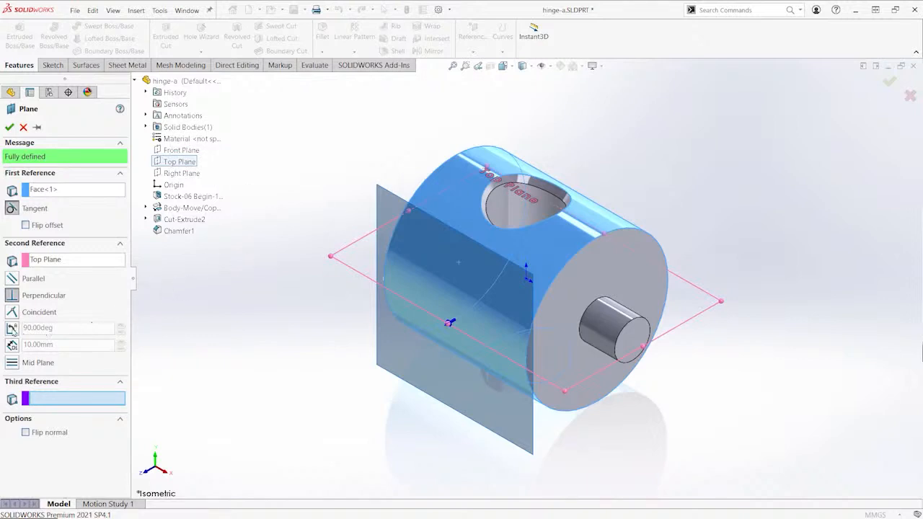
Constrain the new plane at an angle of 360 degrees to the Top Plane and accept it
{"action": "left_click", "coordinate": [12, 328]}
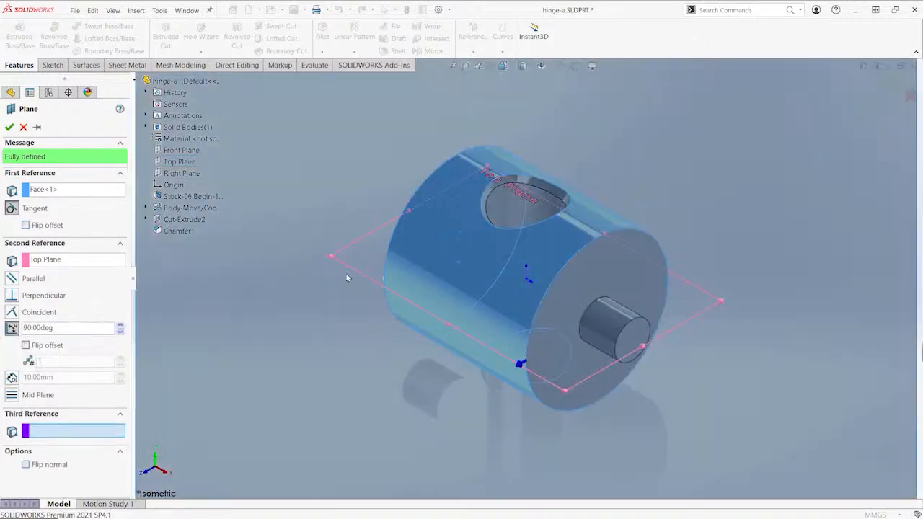
{"action": "scroll", "coordinate": [400, 272], "scroll_direction": "up", "scroll_amount": 5}
{"action": "middle_click_drag", "start_coordinate": [400, 271], "coordinate": [382, 215]}
{"action": "scroll", "coordinate": [383, 214], "scroll_direction": "up", "scroll_amount": 1}
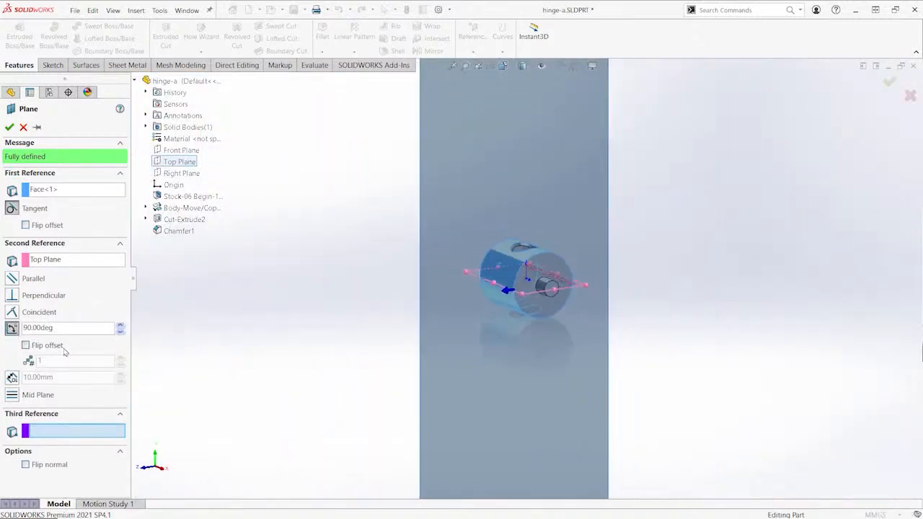
{"action": "left_click", "coordinate": [69, 330]}
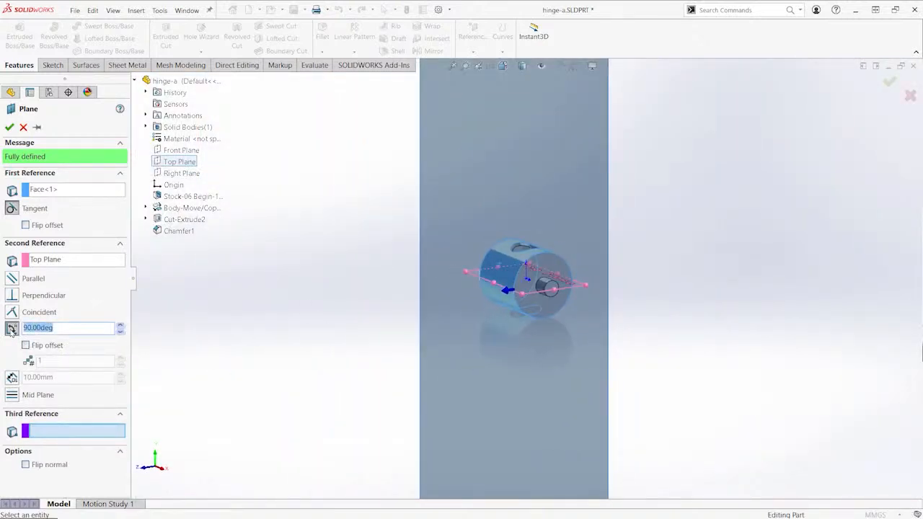
{"action": "type", "text": "360"}
{"action": "key", "text": "Return"}
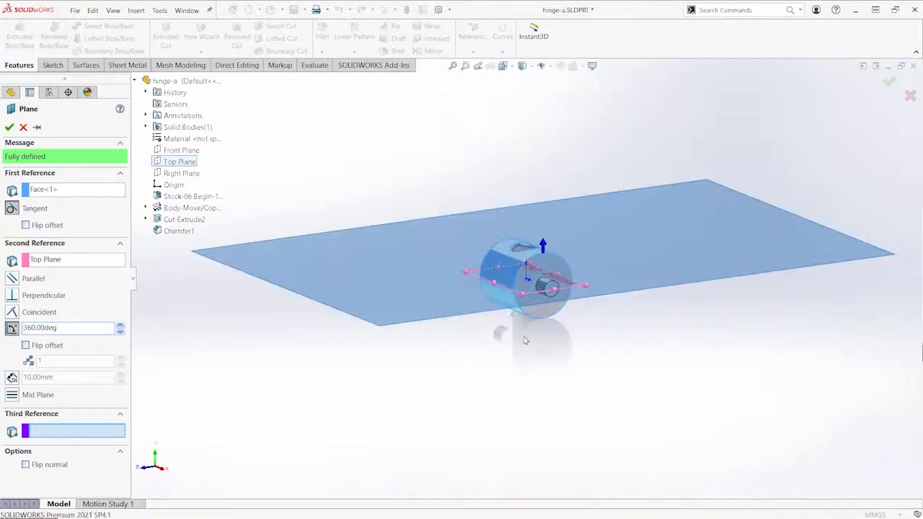
{"action": "middle_click_drag", "start_coordinate": [525, 340], "coordinate": [623, 182]}
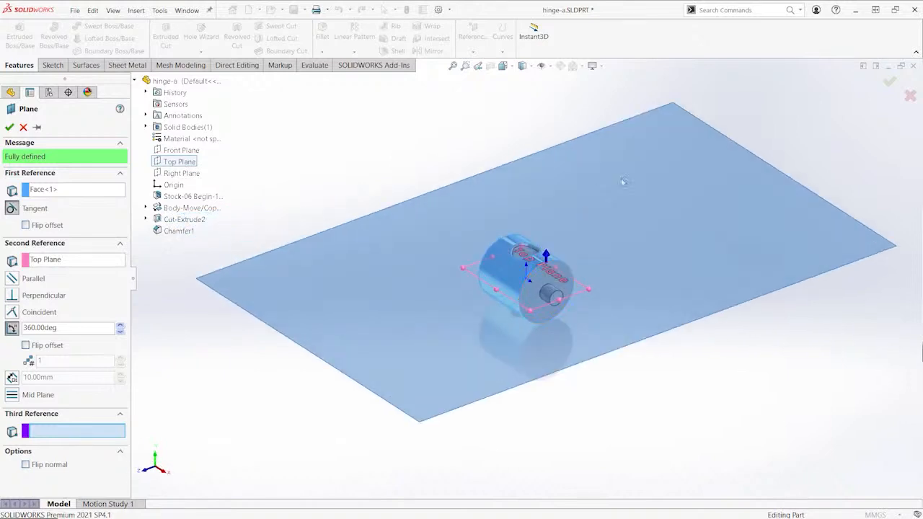
{"action": "left_click", "coordinate": [889, 83]}
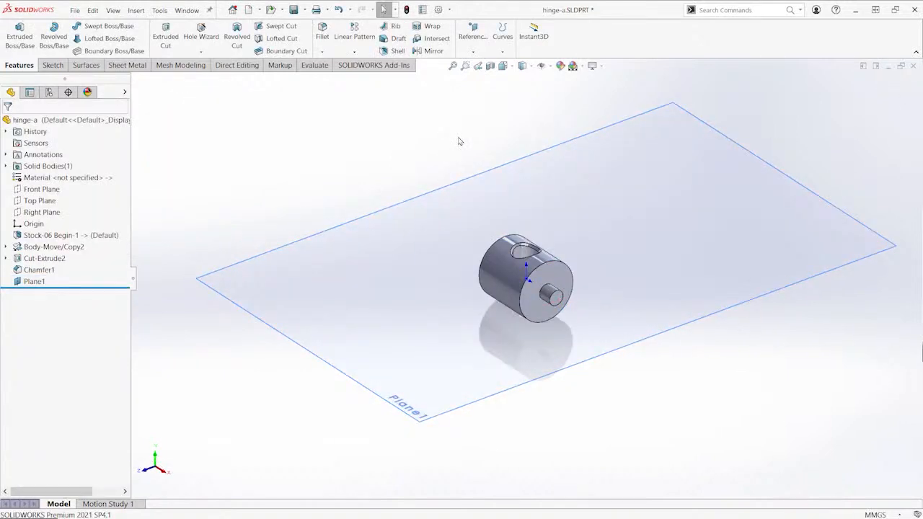
{"action": "key", "text": "ctrl+7"}
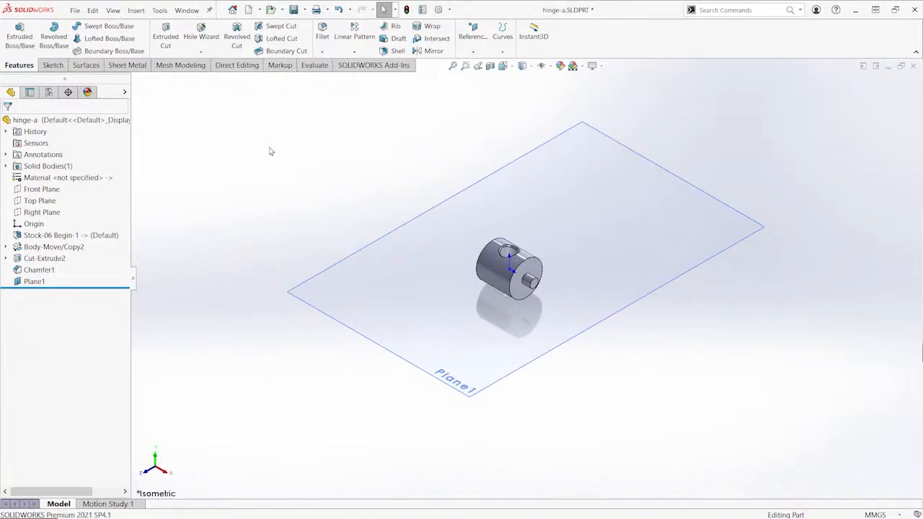
Start a Thread feature on the cross hole's upper edge at the inner rim of the chamfer
{"action": "left_click", "coordinate": [135, 10]}
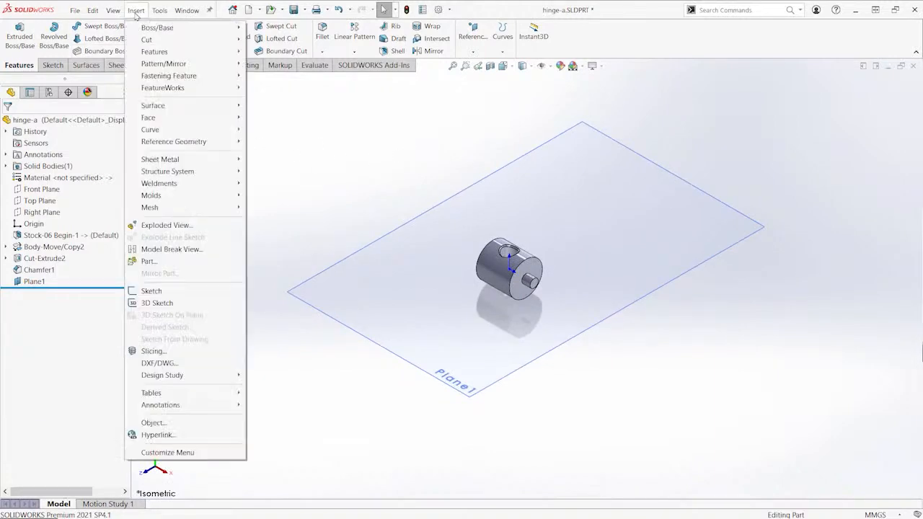
{"action": "mouse_move", "coordinate": [165, 55]}
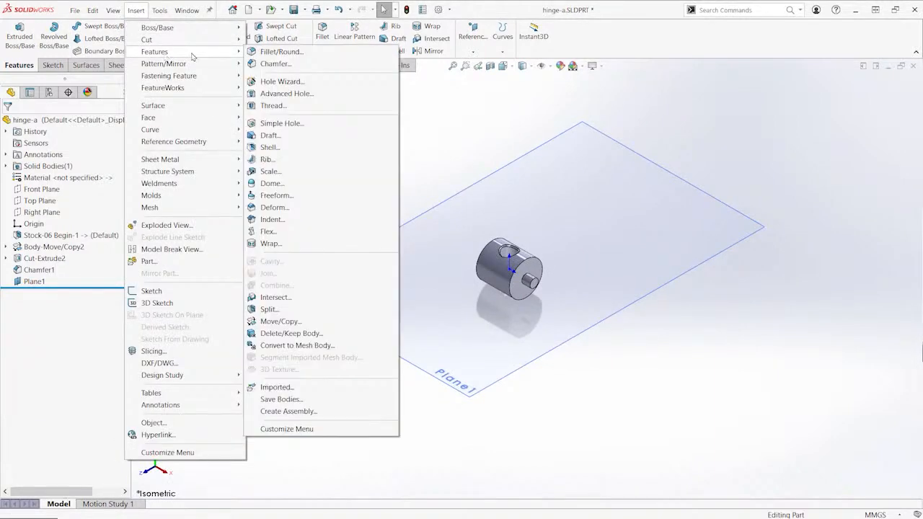
{"action": "left_click", "coordinate": [307, 107]}
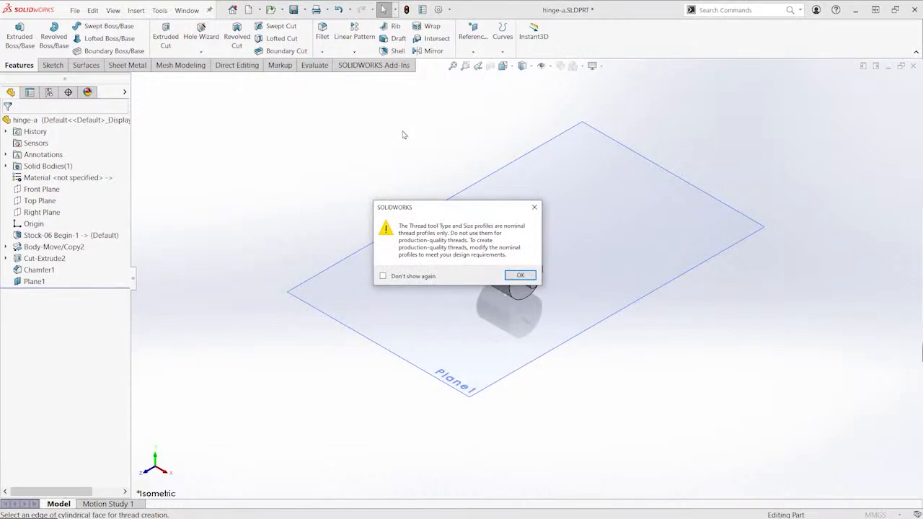
{"action": "key", "text": "Return"}
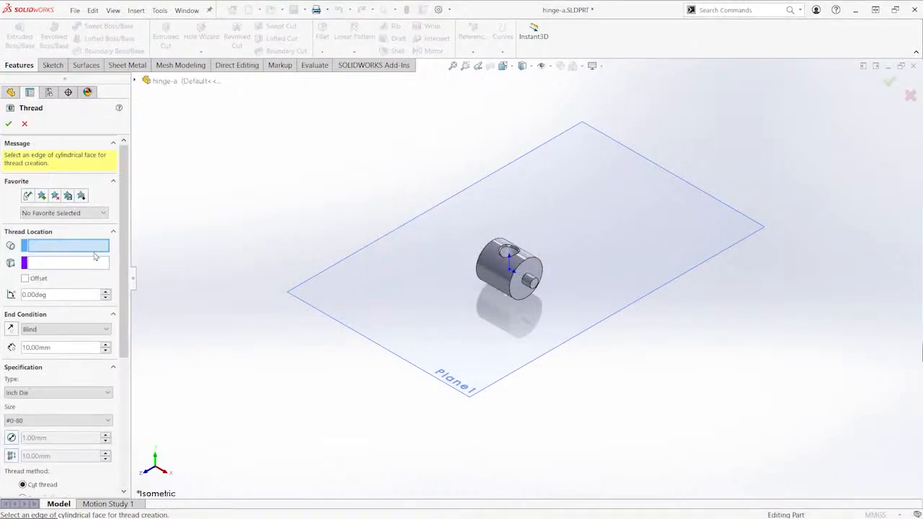
{"action": "scroll", "coordinate": [484, 253], "scroll_direction": "down", "scroll_amount": 10}
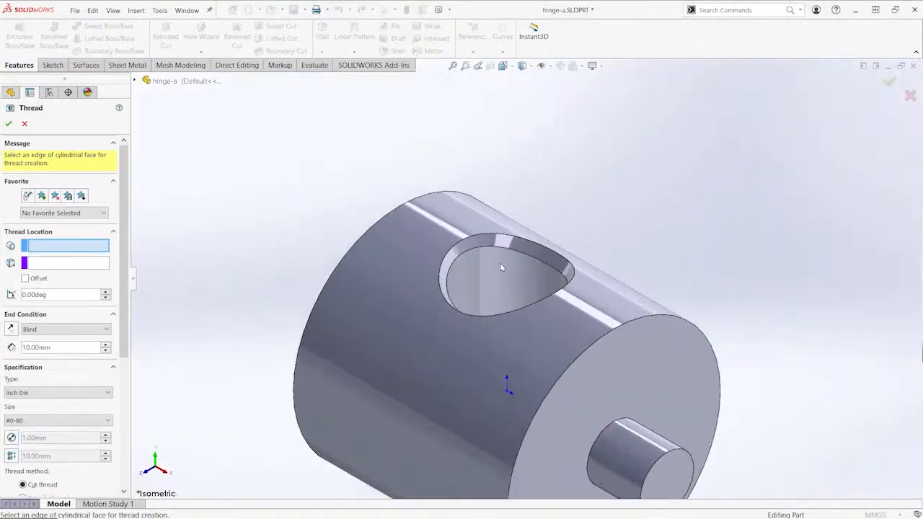
{"action": "left_click", "coordinate": [521, 257]}
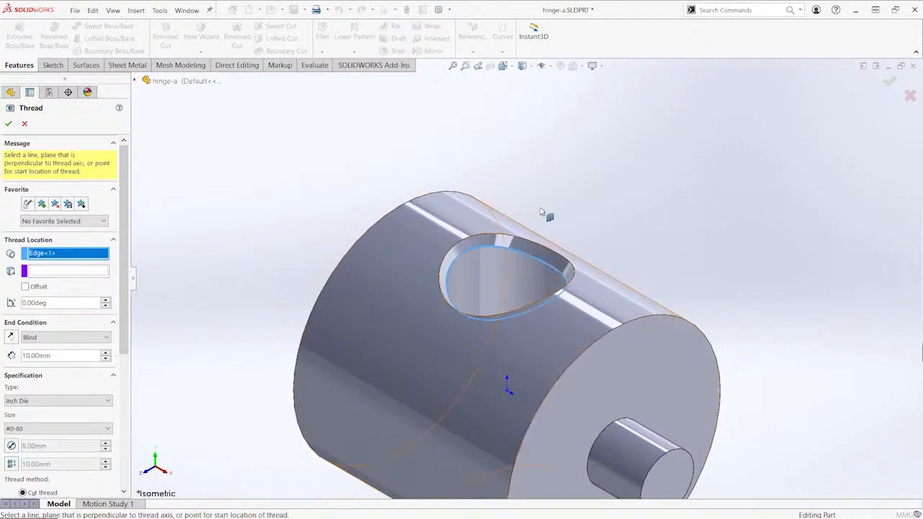
Set Plane1 as the start location of the thread
{"action": "scroll", "coordinate": [548, 212], "scroll_direction": "up", "scroll_amount": 10}
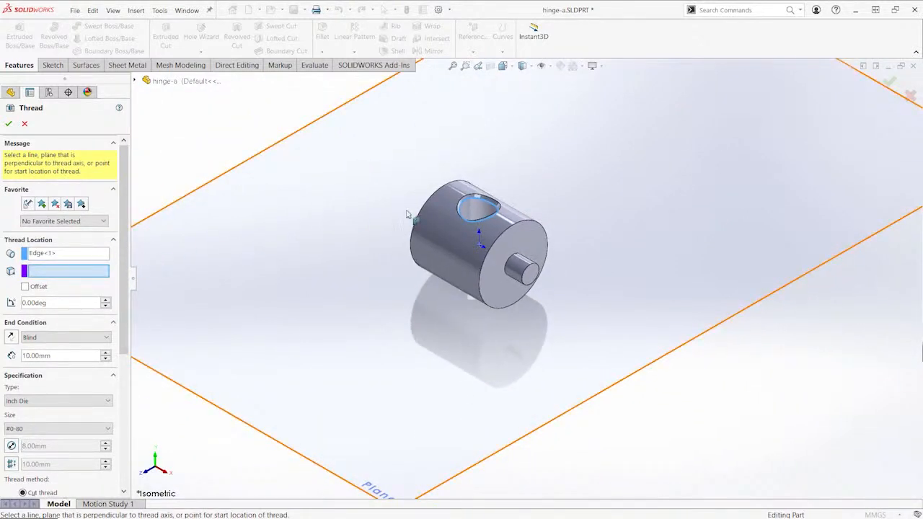
{"action": "scroll", "coordinate": [413, 210], "scroll_direction": "up", "scroll_amount": 3}
{"action": "middle_click_drag", "start_coordinate": [413, 209], "coordinate": [406, 234]}
{"action": "left_click", "coordinate": [498, 233]}
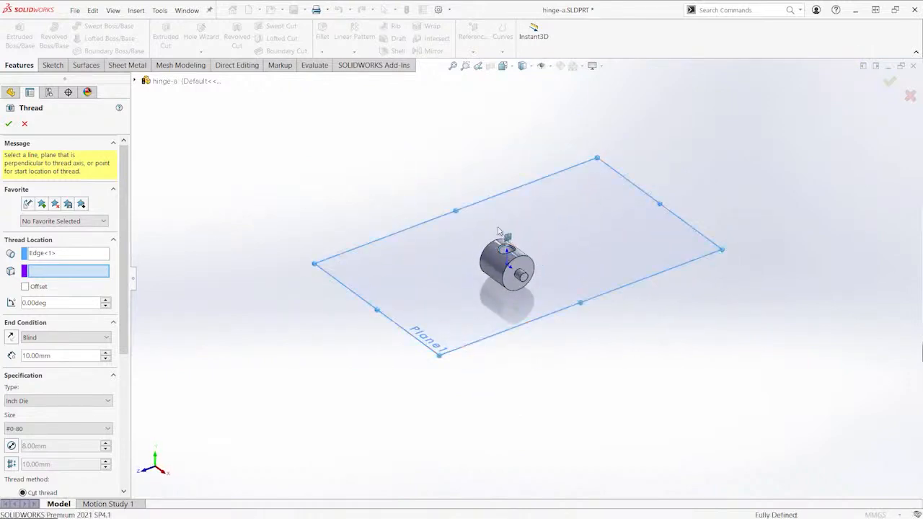
{"action": "middle_click_drag", "start_coordinate": [499, 232], "coordinate": [566, 249]}
{"action": "scroll", "coordinate": [567, 249], "scroll_direction": "down", "scroll_amount": 5}
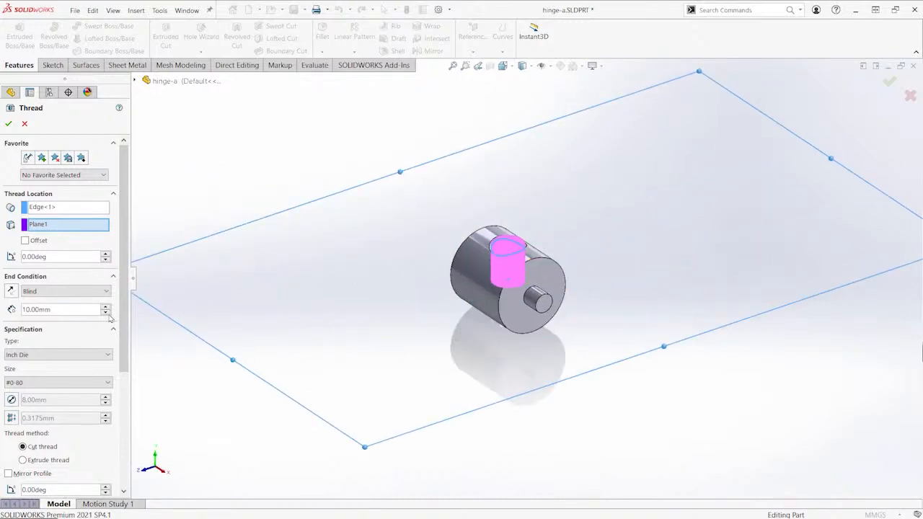
Set the thread's blind depth to 20 mm
{"action": "left_click", "coordinate": [106, 314]}
{"action": "left_click", "coordinate": [106, 313]}
{"action": "middle_click_drag", "start_coordinate": [530, 342], "coordinate": [498, 298]}
{"action": "double_click", "coordinate": [68, 309]}
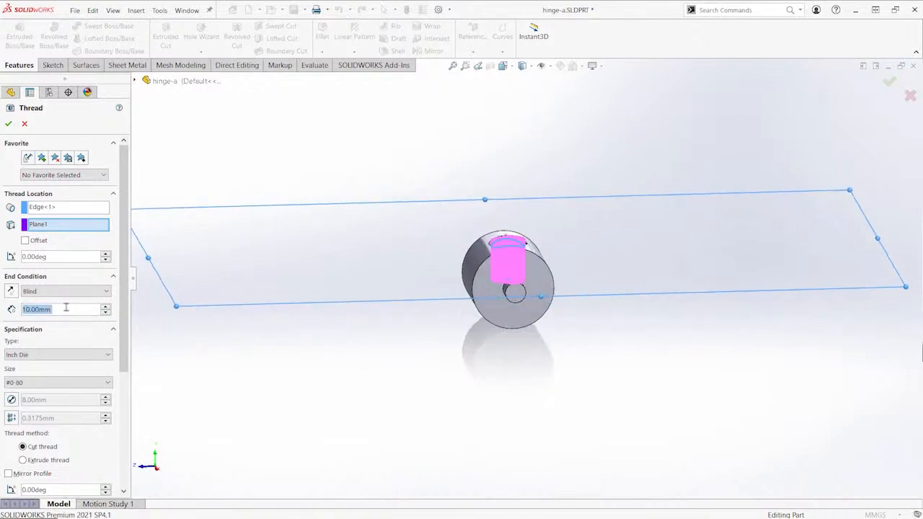
{"action": "left_click_drag", "start_coordinate": [66, 309], "coordinate": [6, 309]}
{"action": "type", "text": "20"}
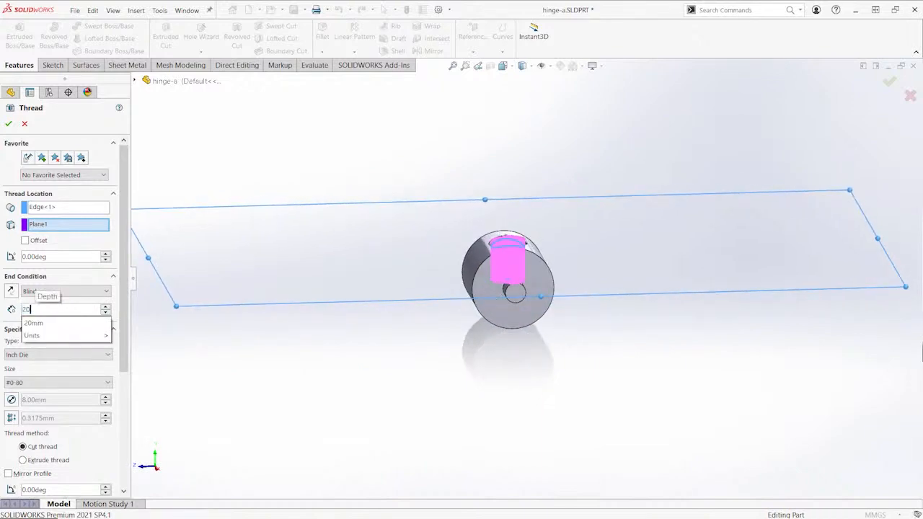
{"action": "key", "text": "Return"}
{"action": "middle_click_drag", "start_coordinate": [575, 326], "coordinate": [690, 243]}
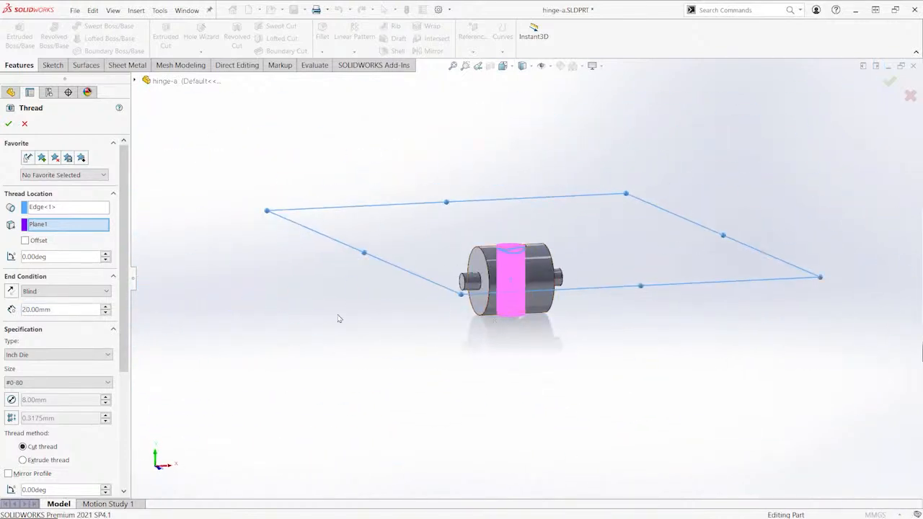
Specify the thread as Metric Tap, size M8x1.0, and accept the cut thread
{"action": "left_click", "coordinate": [55, 355]}
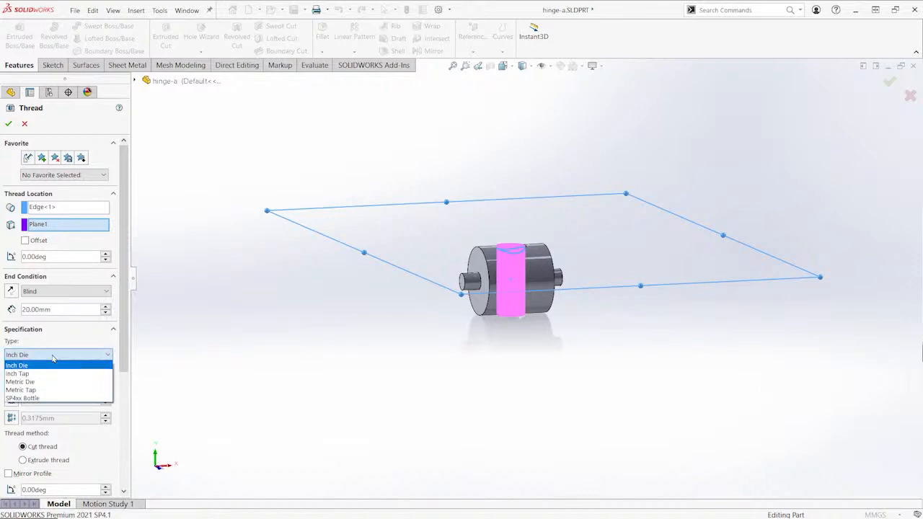
{"action": "left_click", "coordinate": [54, 390]}
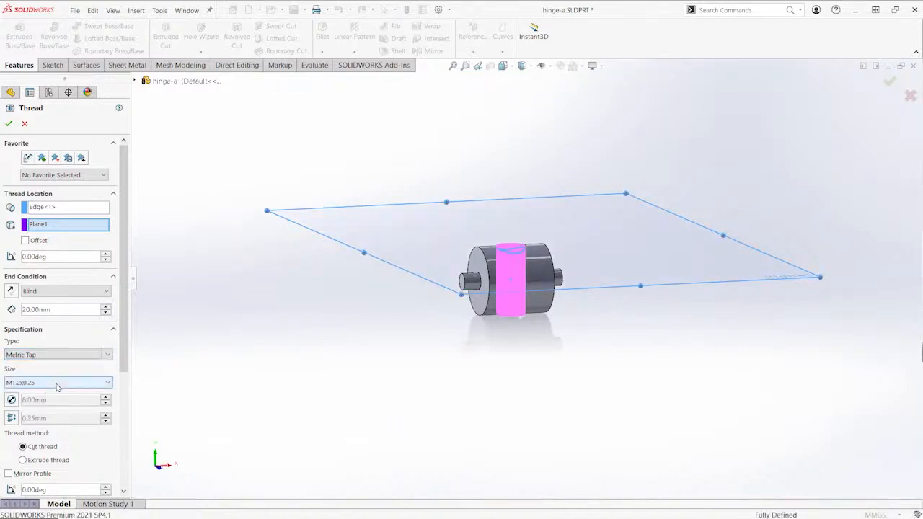
{"action": "left_click", "coordinate": [57, 384]}
{"action": "left_click_drag", "start_coordinate": [107, 220], "coordinate": [106, 342]}
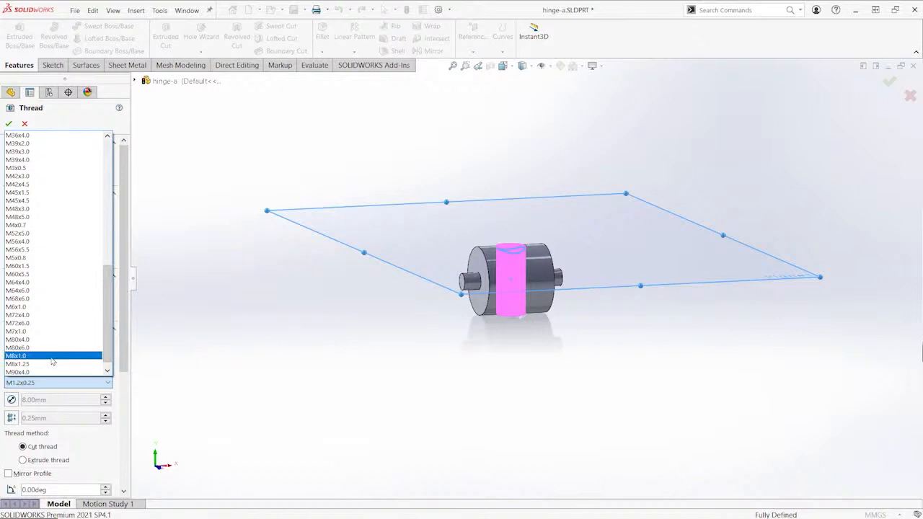
{"action": "left_click", "coordinate": [52, 357]}
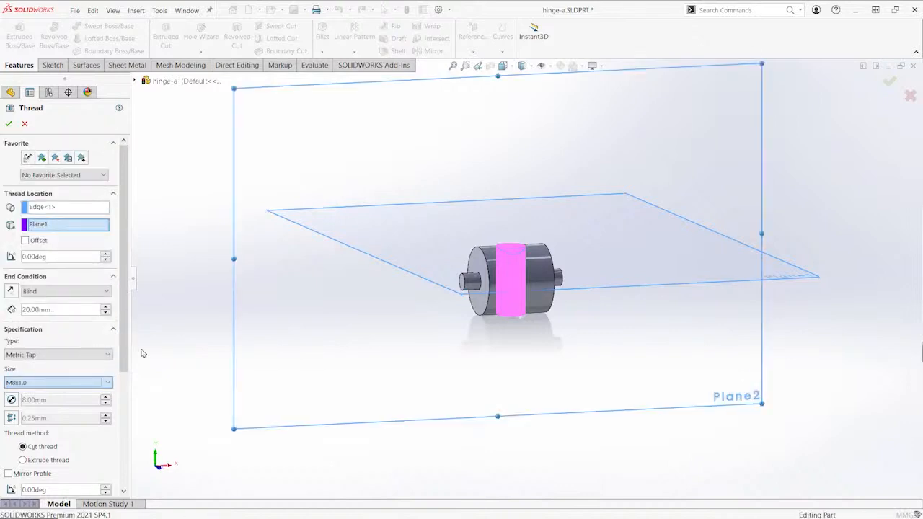
{"action": "scroll", "coordinate": [127, 333], "scroll_direction": "down", "scroll_amount": 5}
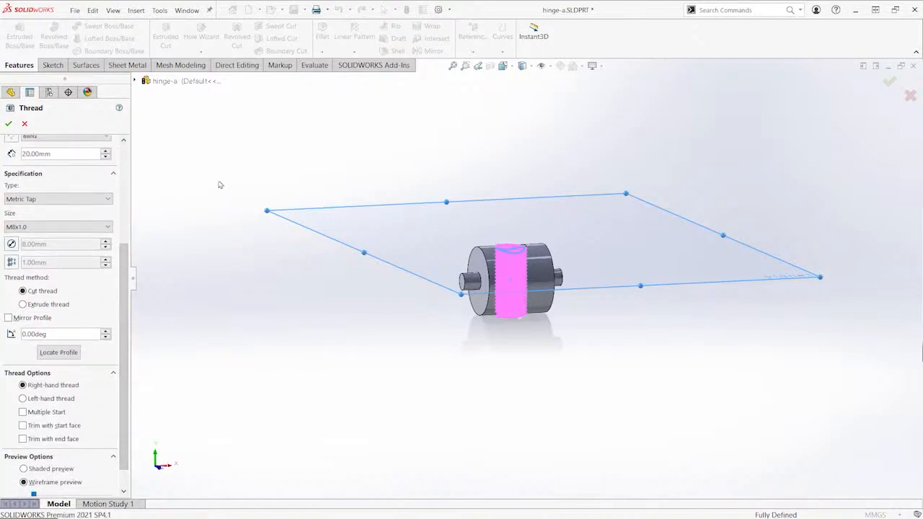
{"action": "right_click", "coordinate": [220, 184]}
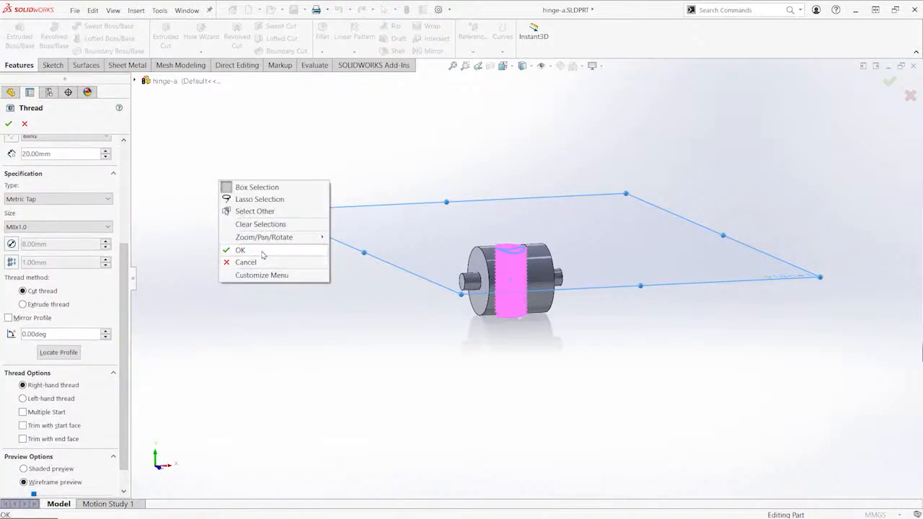
{"action": "left_click", "coordinate": [262, 252]}
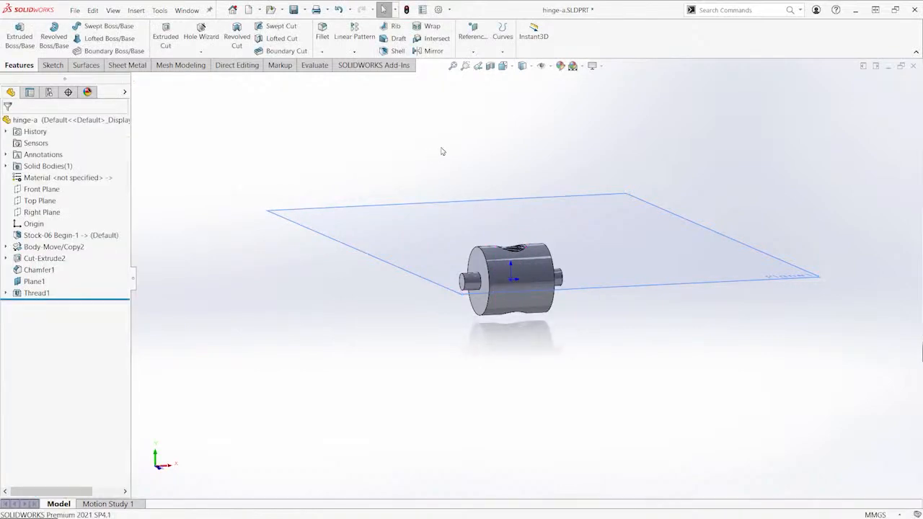
Switch to the assy-hold-down-clamp assembly and mate hinge-a's end pin concentric with the upper hole of the mirrored support
{"action": "key", "text": "ctrl+7"}
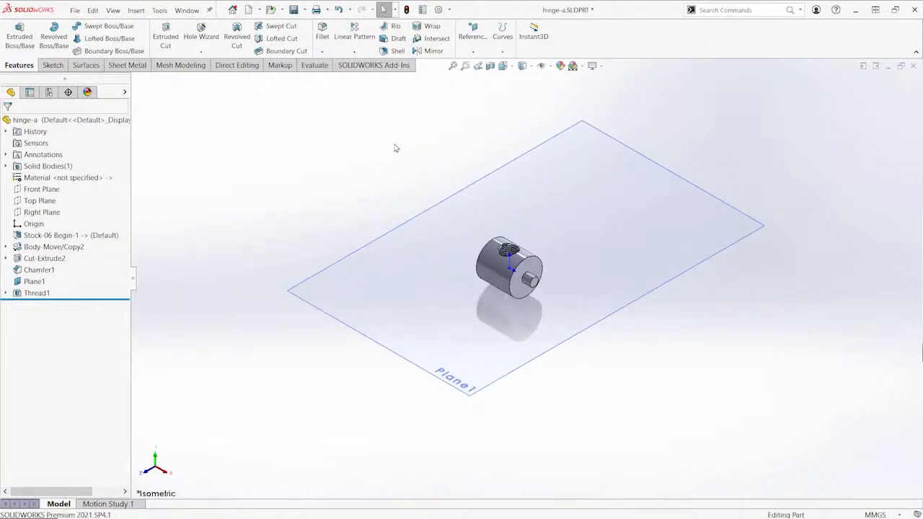
{"action": "key", "text": "ctrl+Tab"}
{"action": "scroll", "coordinate": [430, 267], "scroll_direction": "down", "scroll_amount": 6}
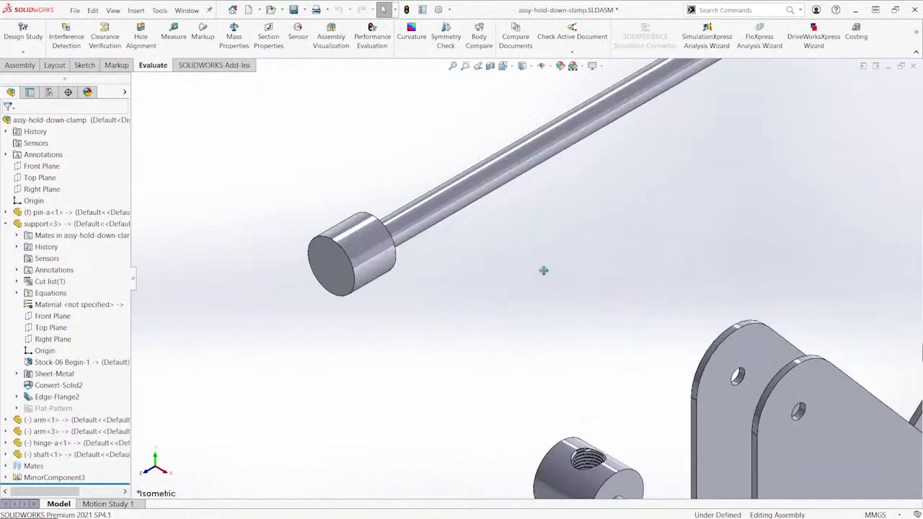
{"action": "middle_click_drag", "start_coordinate": [544, 271], "coordinate": [436, 98], "text": "ctrl"}
{"action": "scroll", "coordinate": [558, 208], "scroll_direction": "down", "scroll_amount": 3}
{"action": "middle_click_drag", "start_coordinate": [558, 209], "coordinate": [527, 152], "text": "ctrl"}
{"action": "scroll", "coordinate": [484, 189], "scroll_direction": "up", "scroll_amount": 1}
{"action": "middle_click_drag", "start_coordinate": [484, 189], "coordinate": [496, 146], "text": "ctrl"}
{"action": "scroll", "coordinate": [525, 227], "scroll_direction": "down", "scroll_amount": 2}
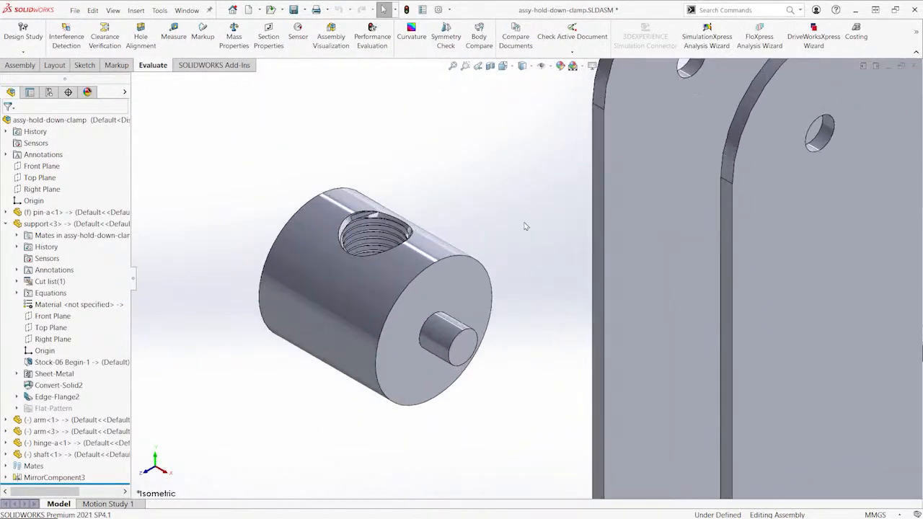
{"action": "left_click", "coordinate": [443, 332]}
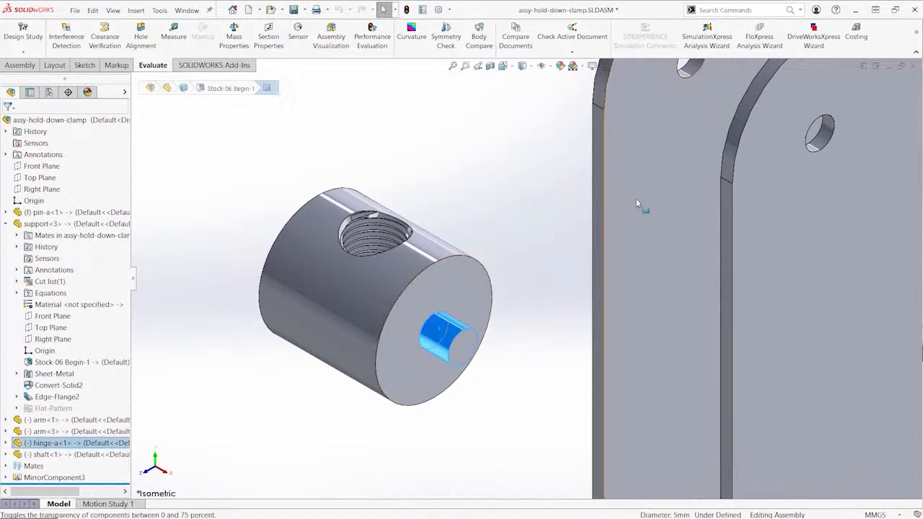
{"action": "left_click", "coordinate": [822, 137], "text": "ctrl"}
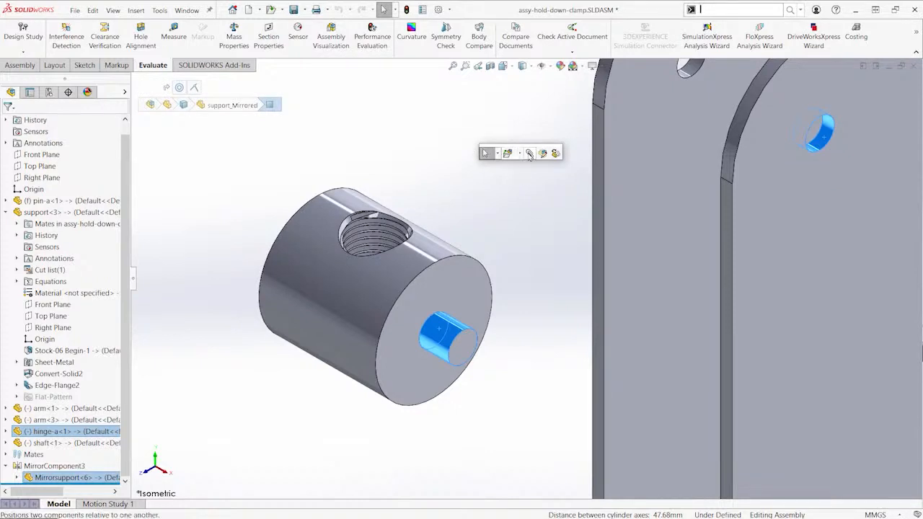
{"action": "left_click", "coordinate": [530, 154]}
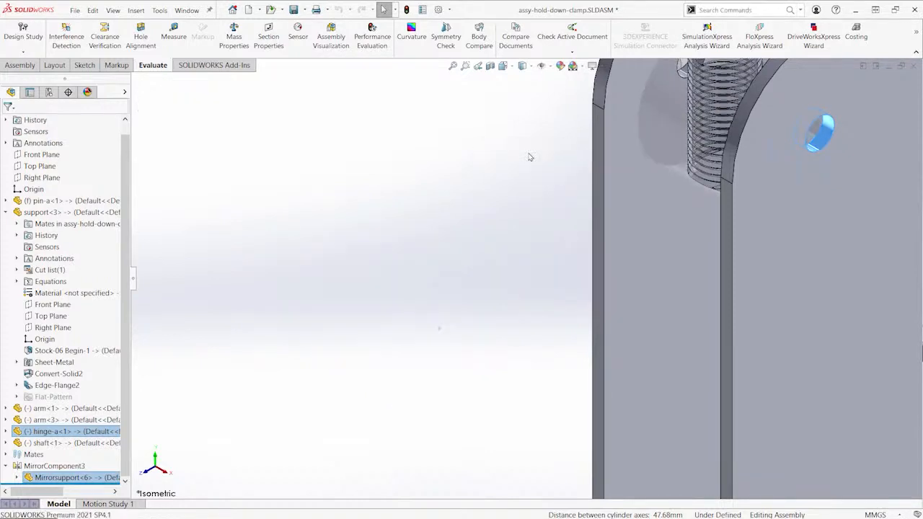
{"action": "left_click", "coordinate": [590, 131]}
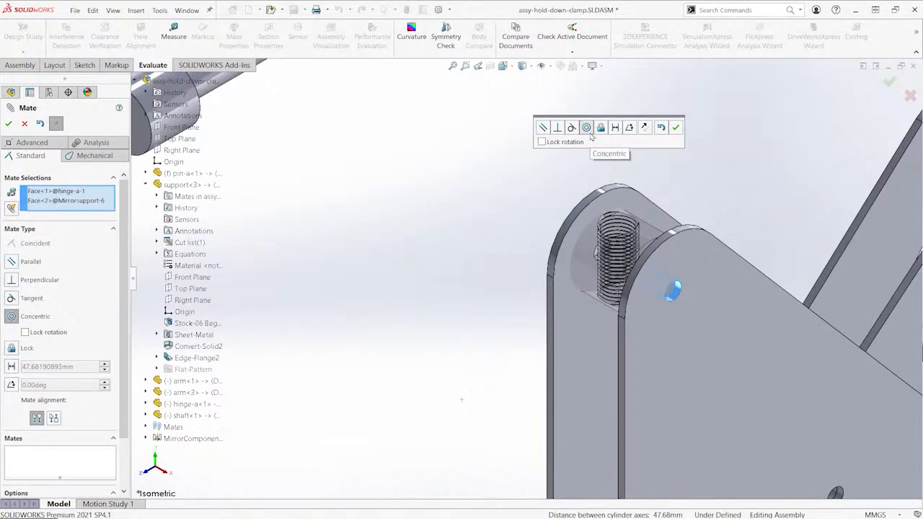
Slide hinge-a along its axis and mate its other end pin concentric with the upper hole of support<3>
{"action": "scroll", "coordinate": [593, 220], "scroll_direction": "up", "scroll_amount": 2}
{"action": "middle_click_drag", "start_coordinate": [594, 220], "coordinate": [651, 204]}
{"action": "left_click_drag", "start_coordinate": [630, 243], "coordinate": [695, 228]}
{"action": "scroll", "coordinate": [693, 238], "scroll_direction": "down", "scroll_amount": 4}
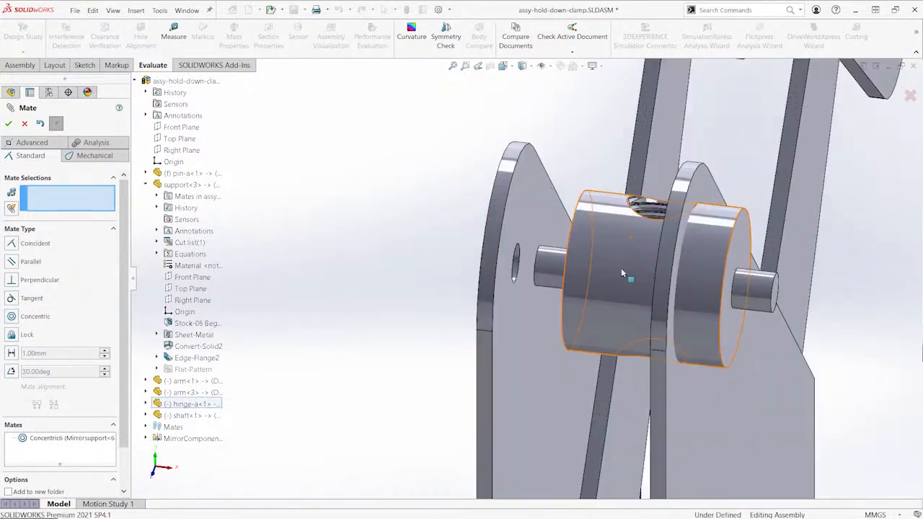
{"action": "left_click", "coordinate": [556, 265]}
{"action": "scroll", "coordinate": [516, 267], "scroll_direction": "down", "scroll_amount": 2}
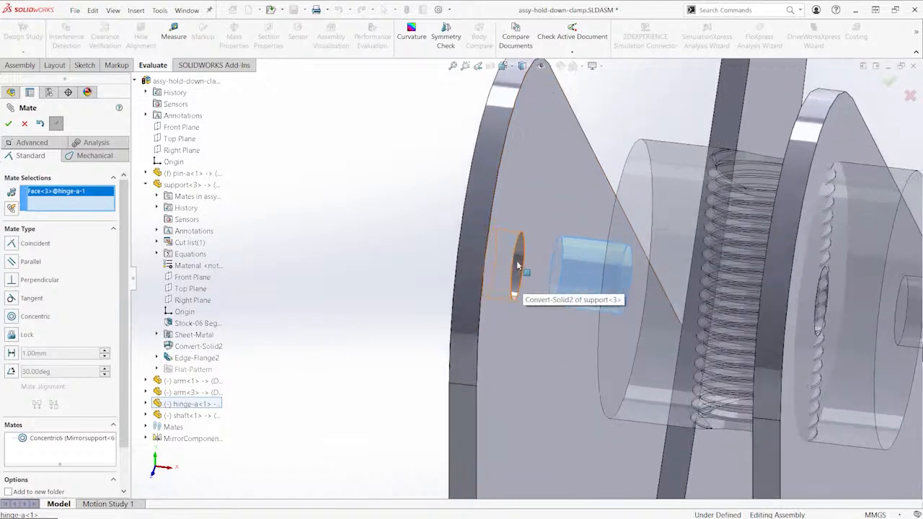
{"action": "left_click", "coordinate": [518, 265]}
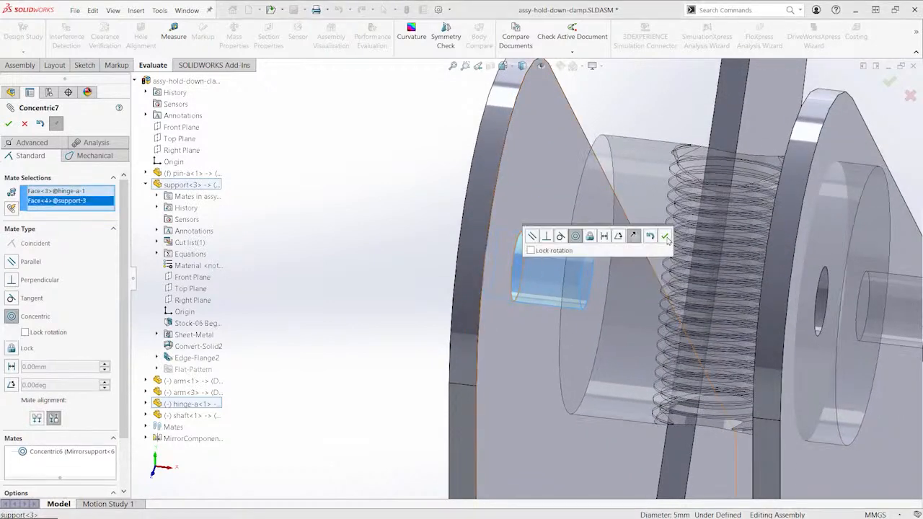
{"action": "left_click", "coordinate": [666, 240]}
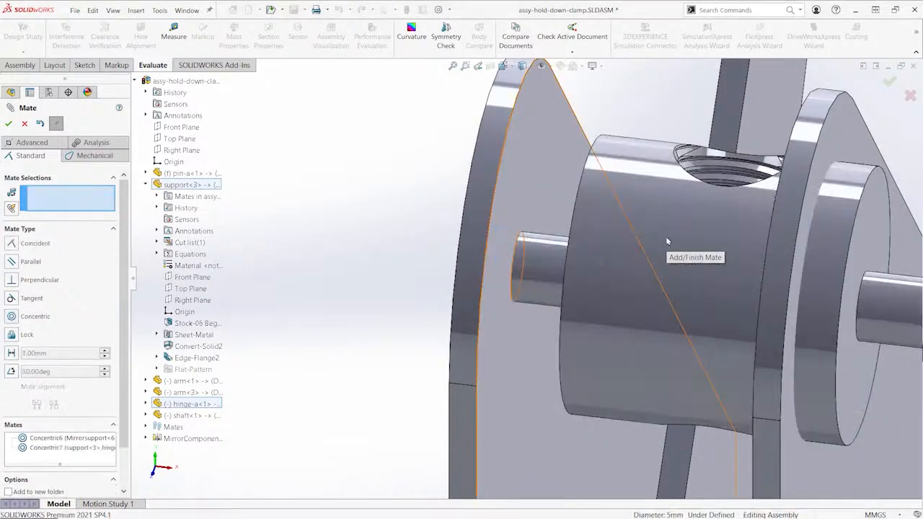
Mate the assembly's Right Plane coincident with hinge-a's Right Plane to centre the hinge between the support plates
{"action": "scroll", "coordinate": [666, 237], "scroll_direction": "up", "scroll_amount": 5}
{"action": "middle_click_drag", "start_coordinate": [615, 200], "coordinate": [586, 177]}
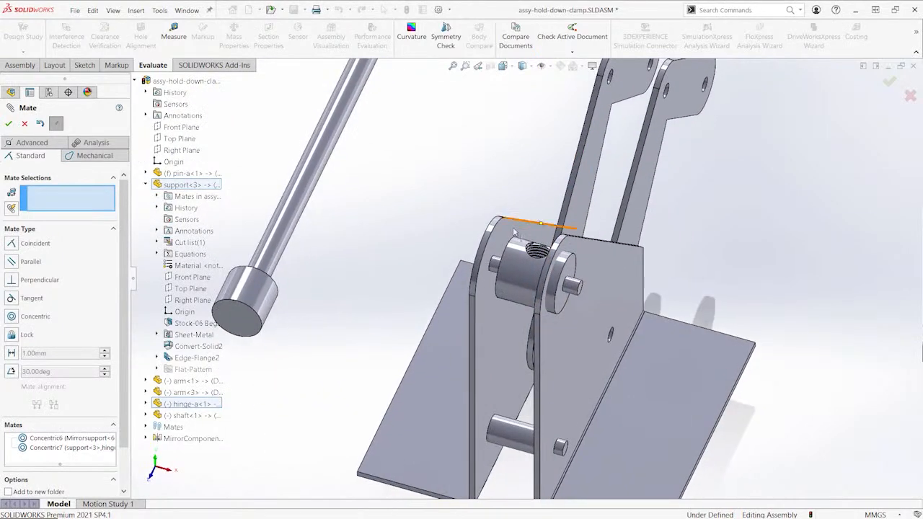
{"action": "scroll", "coordinate": [499, 212], "scroll_direction": "up", "scroll_amount": 2}
{"action": "middle_click_drag", "start_coordinate": [498, 212], "coordinate": [461, 189]}
{"action": "left_click", "coordinate": [185, 151]}
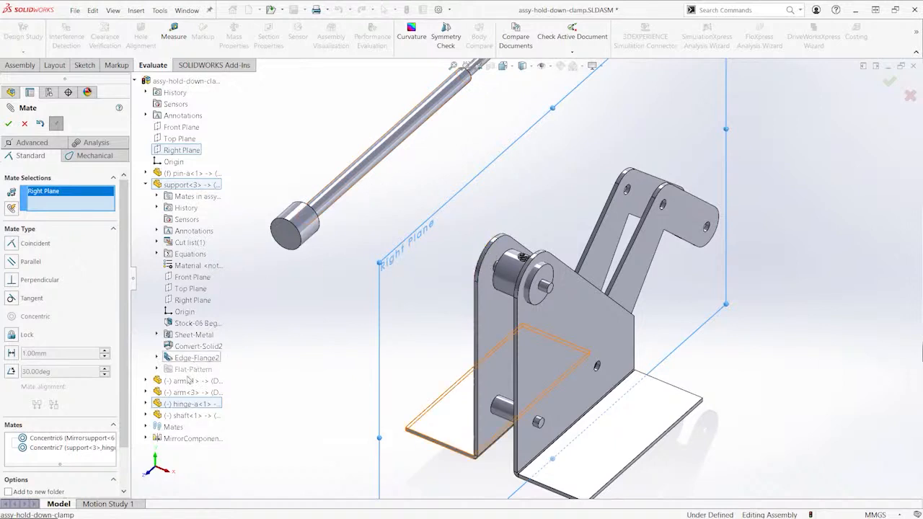
{"action": "left_click", "coordinate": [146, 404]}
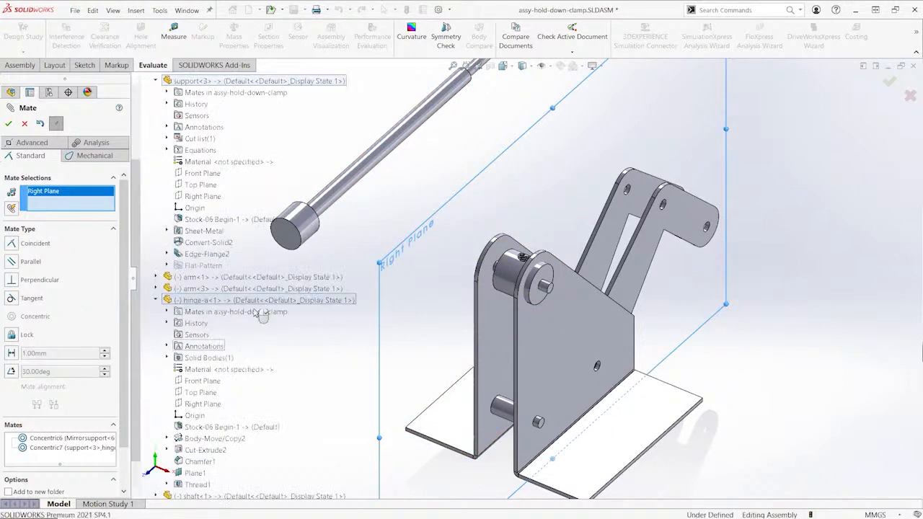
{"action": "left_click", "coordinate": [198, 405]}
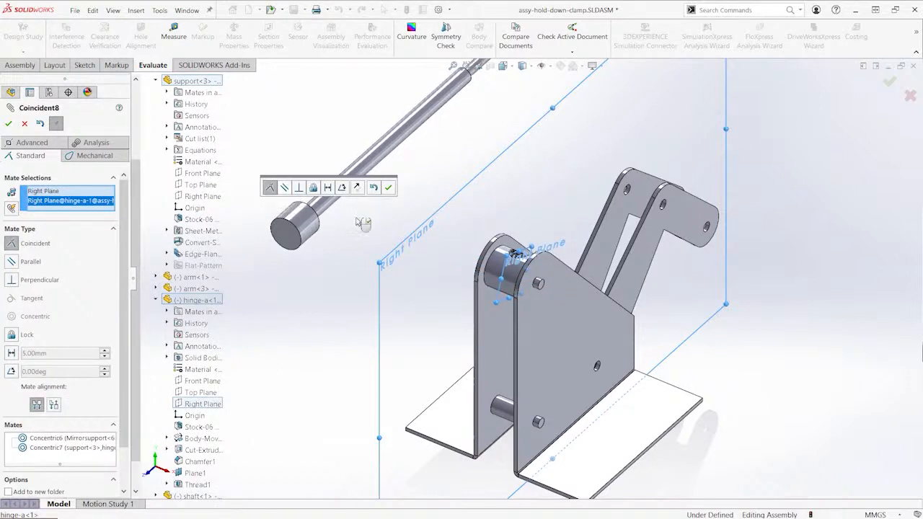
{"action": "right_click", "coordinate": [376, 221]}
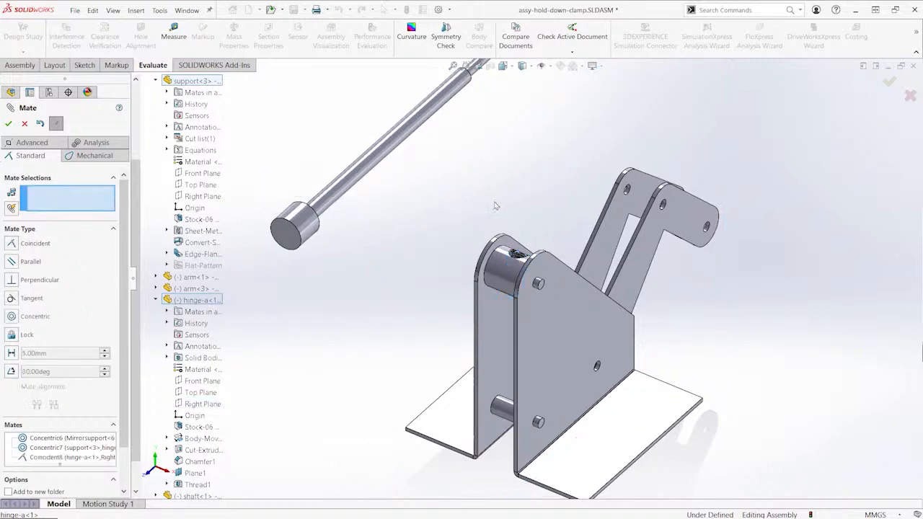
Turn hinge-a slightly about its pins between the support plates, finish mating and save the assembly
{"action": "mouse_move", "coordinate": [455, 191]}
{"action": "middle_mouse_down"}
{"action": "mouse_move", "coordinate": [401, 148]}
{"action": "mouse_move", "coordinate": [470, 195]}
{"action": "middle_mouse_up"}
{"action": "scroll", "coordinate": [469, 240], "scroll_direction": "down", "scroll_amount": 3}
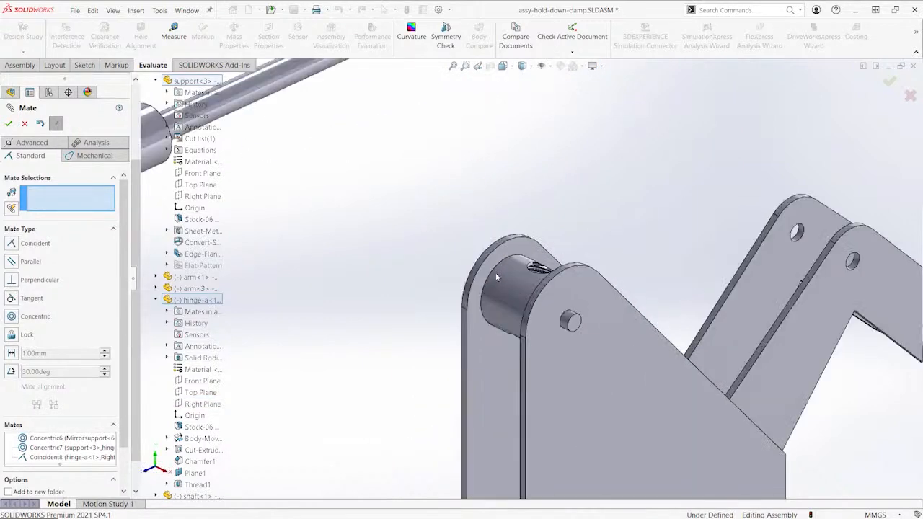
{"action": "left_click", "coordinate": [503, 304]}
{"action": "left_click_drag", "start_coordinate": [503, 305], "coordinate": [599, 169]}
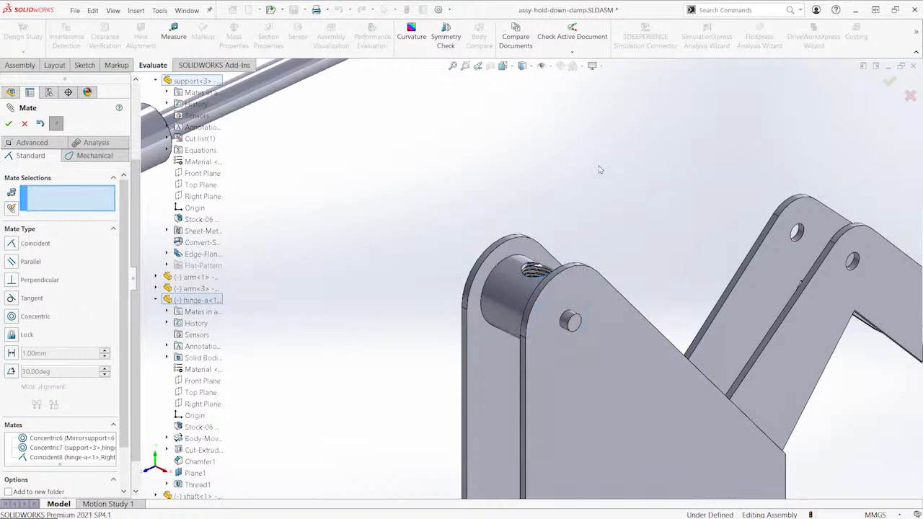
{"action": "middle_click_drag", "start_coordinate": [599, 170], "coordinate": [601, 170]}
{"action": "key", "text": "ctrl+7"}
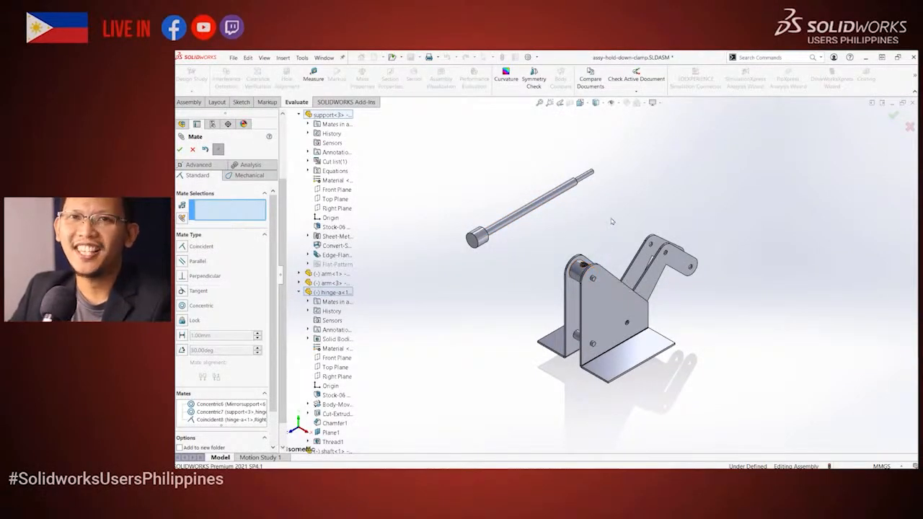
{"action": "key", "text": "Escape"}
{"action": "key", "text": "ctrl+s"}
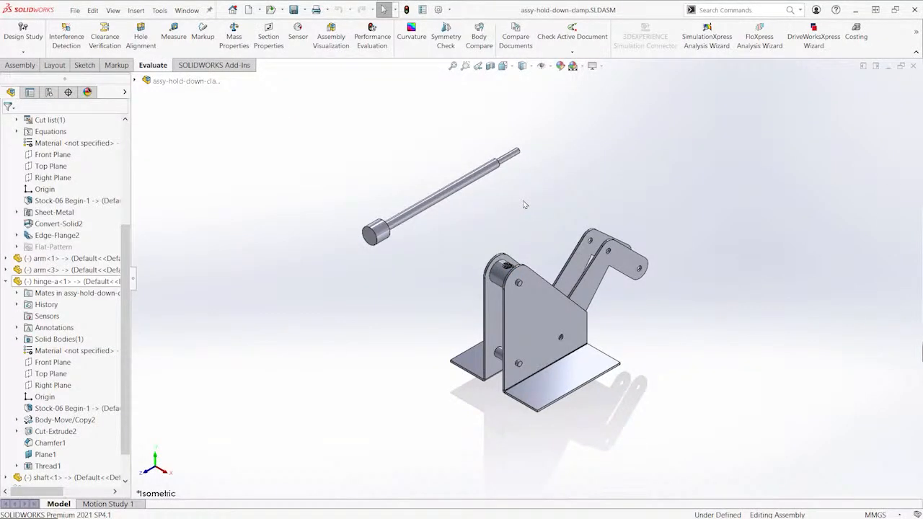
Open the shaft part and start a thread at the circular edge where the rod meets the large cylindrical head
{"action": "left_click", "coordinate": [380, 230]}
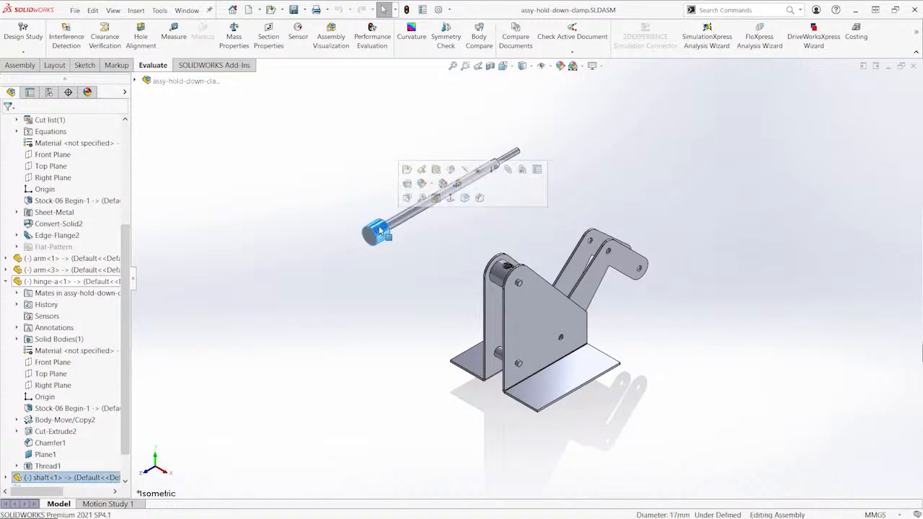
{"action": "left_click", "coordinate": [407, 171]}
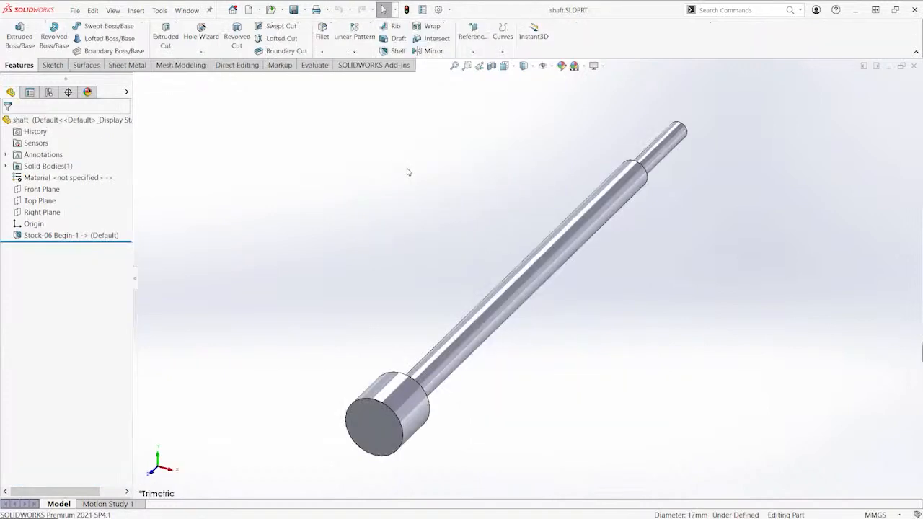
{"action": "left_click", "coordinate": [136, 11]}
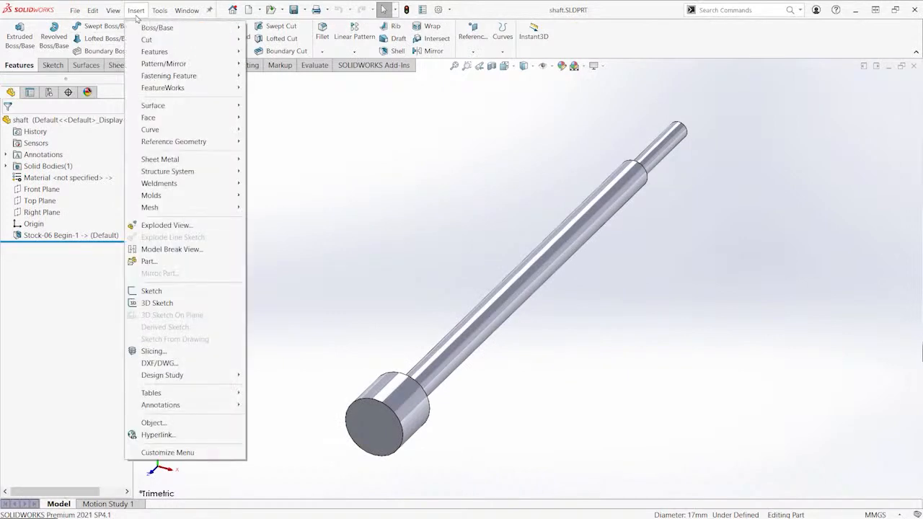
{"action": "mouse_move", "coordinate": [174, 52]}
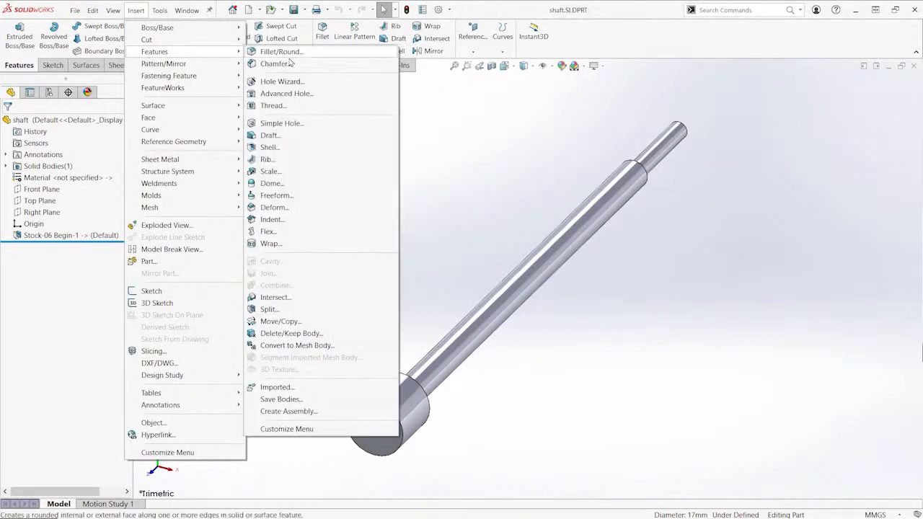
{"action": "left_click", "coordinate": [301, 106]}
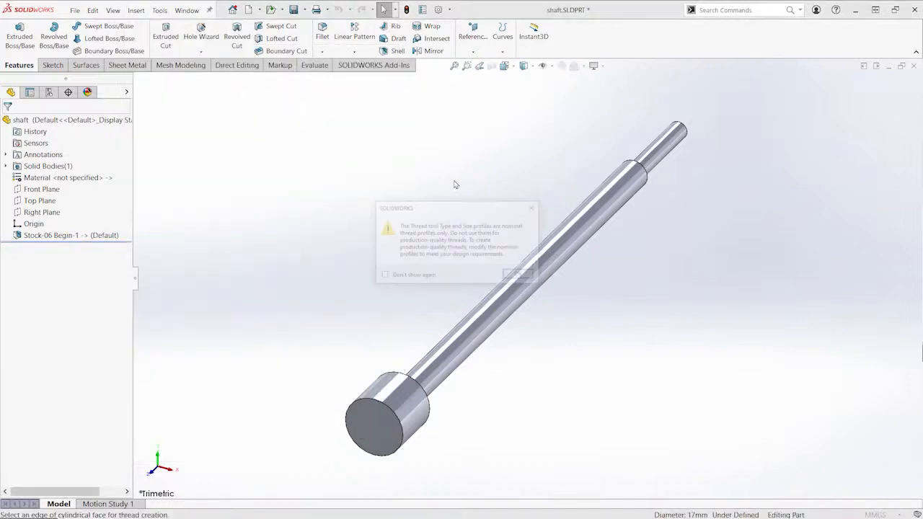
{"action": "left_click", "coordinate": [521, 275]}
{"action": "mouse_move", "coordinate": [505, 261]}
{"action": "middle_mouse_down"}
{"action": "mouse_move", "coordinate": [448, 217]}
{"action": "mouse_move", "coordinate": [454, 238]}
{"action": "middle_mouse_up"}
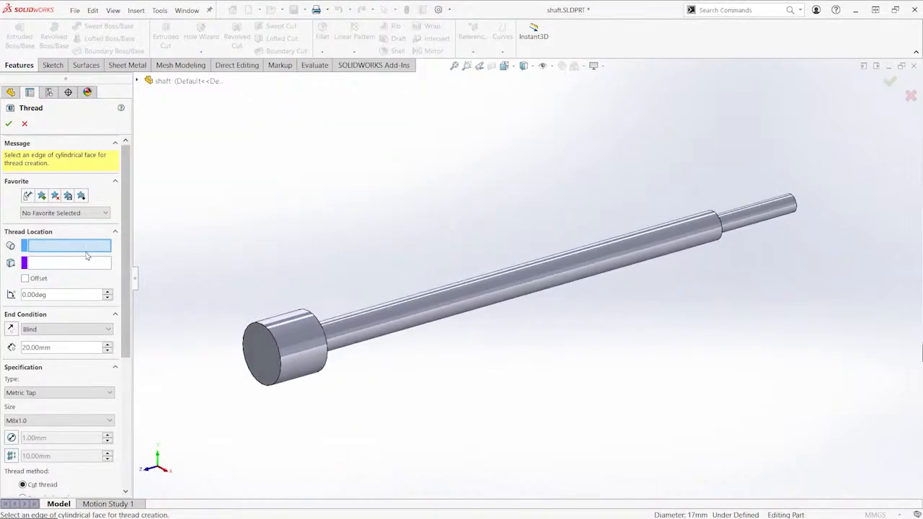
{"action": "middle_click_drag", "start_coordinate": [363, 351], "coordinate": [266, 265]}
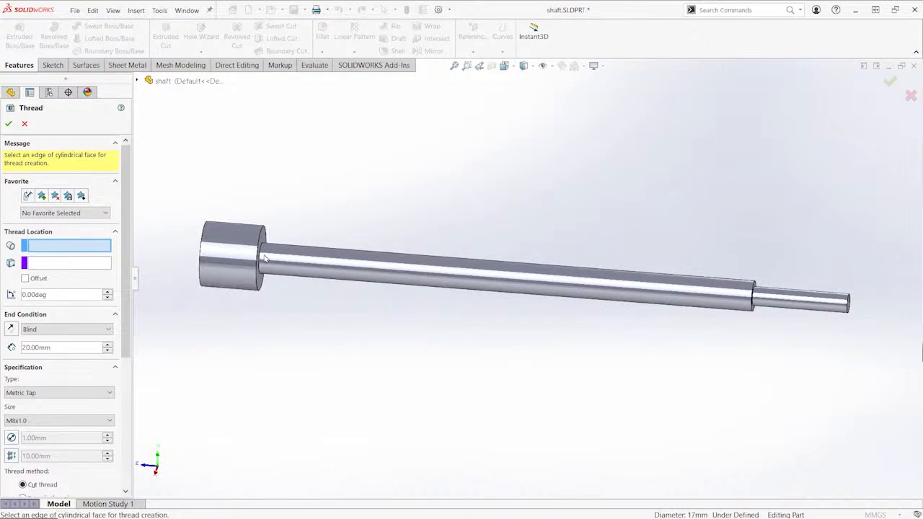
{"action": "scroll", "coordinate": [265, 259], "scroll_direction": "down", "scroll_amount": 3}
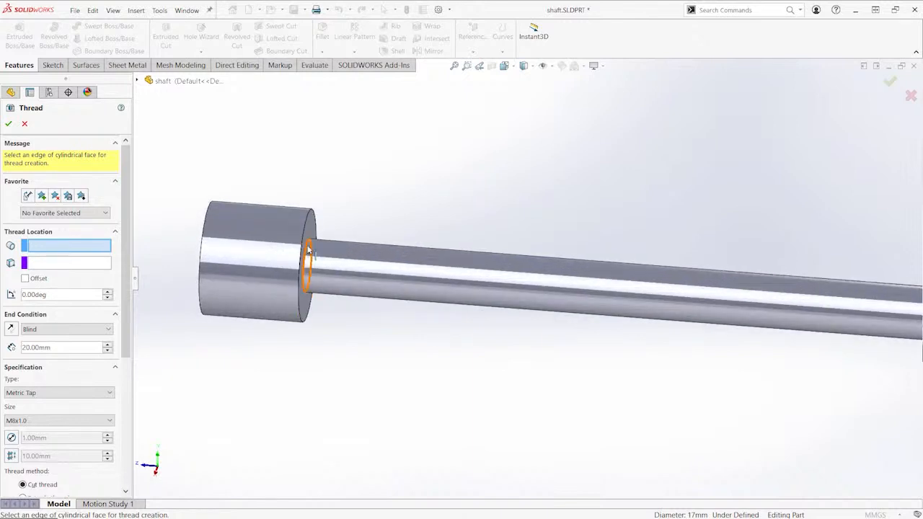
{"action": "left_click", "coordinate": [308, 249]}
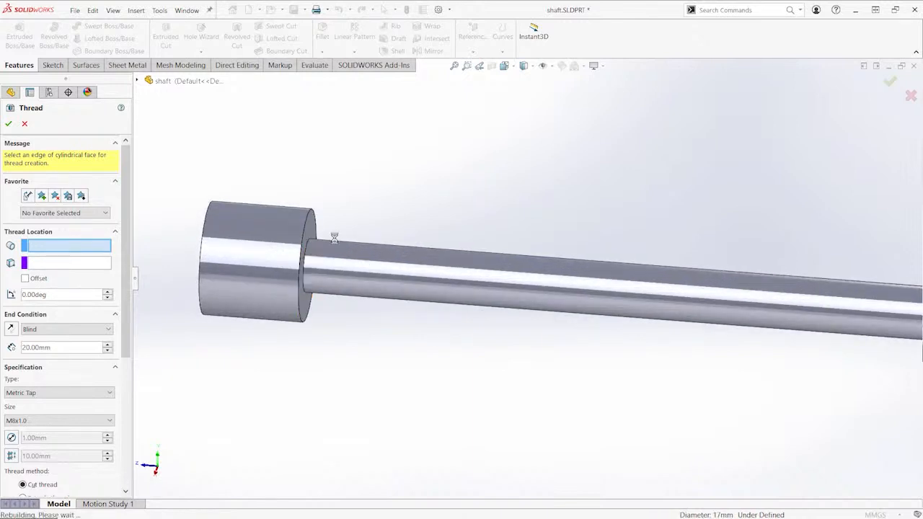
{"action": "scroll", "coordinate": [389, 211], "scroll_direction": "up", "scroll_amount": 3}
{"action": "middle_click_drag", "start_coordinate": [390, 210], "coordinate": [416, 218]}
{"action": "scroll", "coordinate": [413, 217], "scroll_direction": "up", "scroll_amount": 2}
{"action": "scroll", "coordinate": [461, 223], "scroll_direction": "down", "scroll_amount": 2}
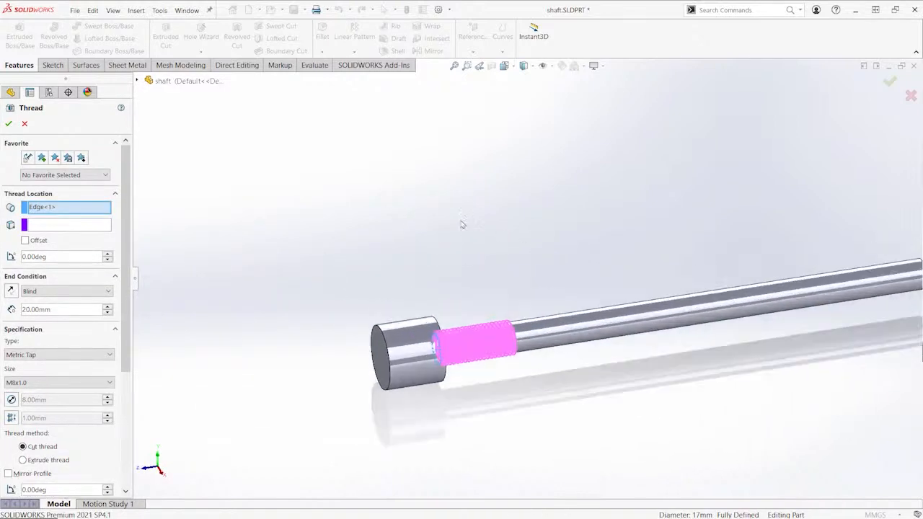
Set the thread's end condition to Up To Selection, ending at the outer edge of the shoulder near the shaft's thin tip
{"action": "left_click", "coordinate": [72, 295]}
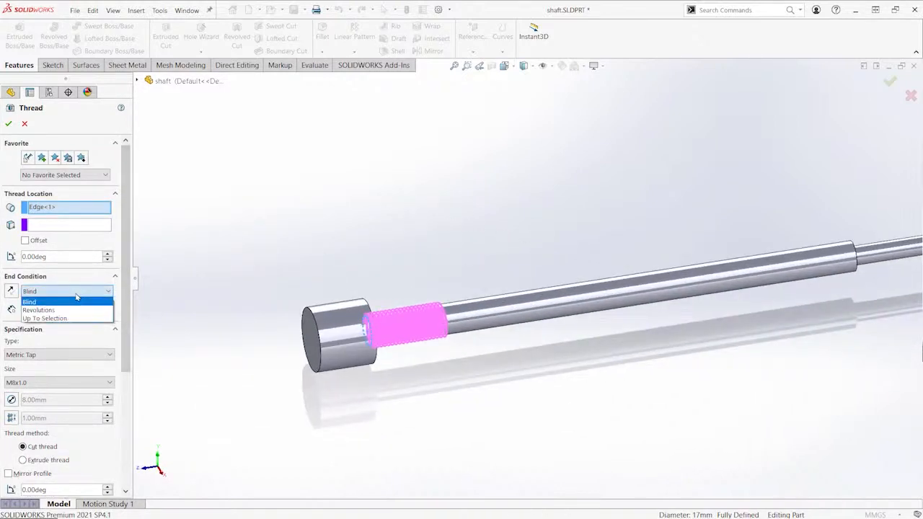
{"action": "left_click", "coordinate": [72, 319]}
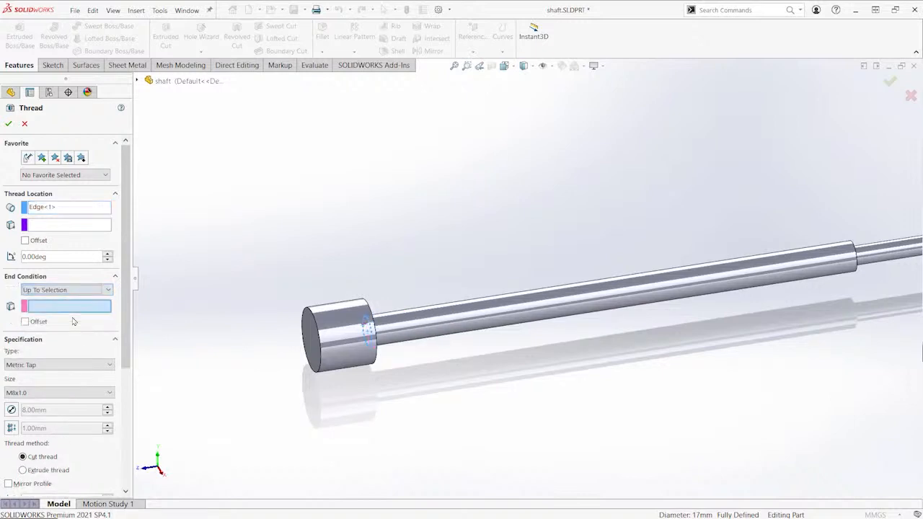
{"action": "middle_click_drag", "start_coordinate": [671, 258], "coordinate": [743, 364]}
{"action": "scroll", "coordinate": [744, 364], "scroll_direction": "down", "scroll_amount": 3}
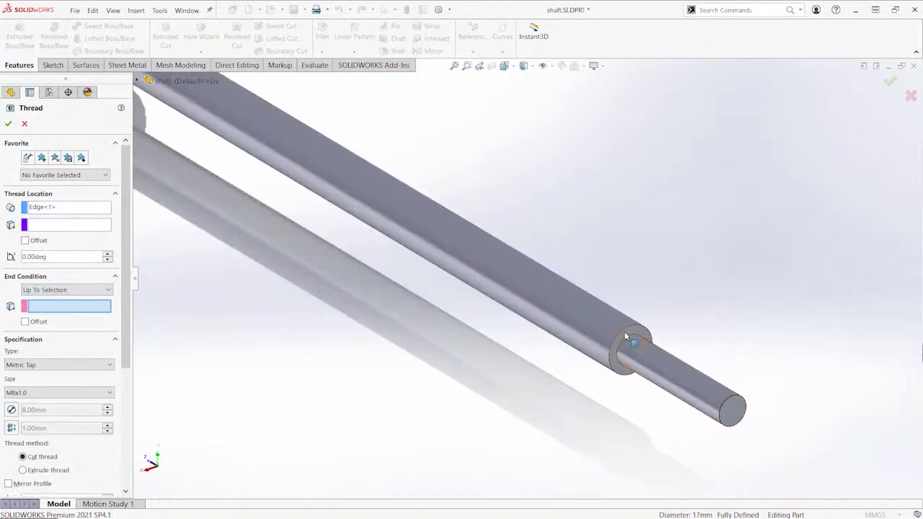
{"action": "scroll", "coordinate": [628, 329], "scroll_direction": "down", "scroll_amount": 2}
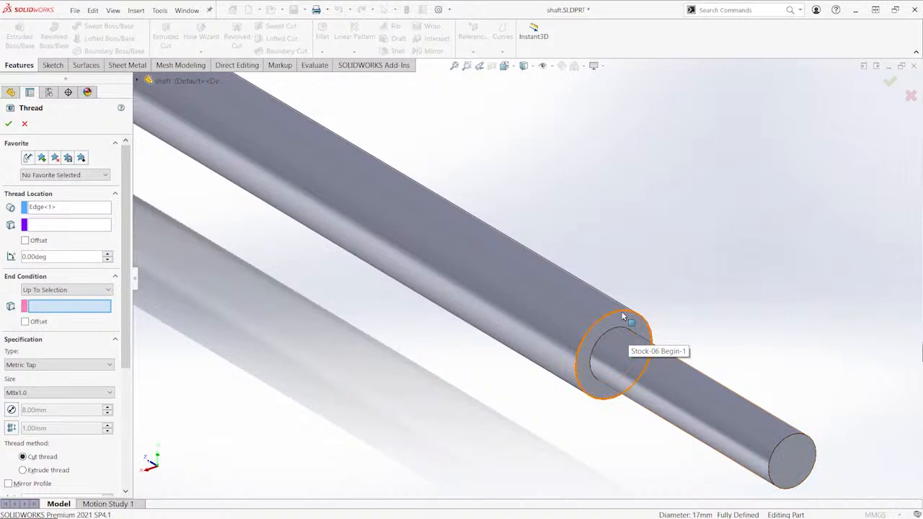
{"action": "left_click", "coordinate": [623, 316]}
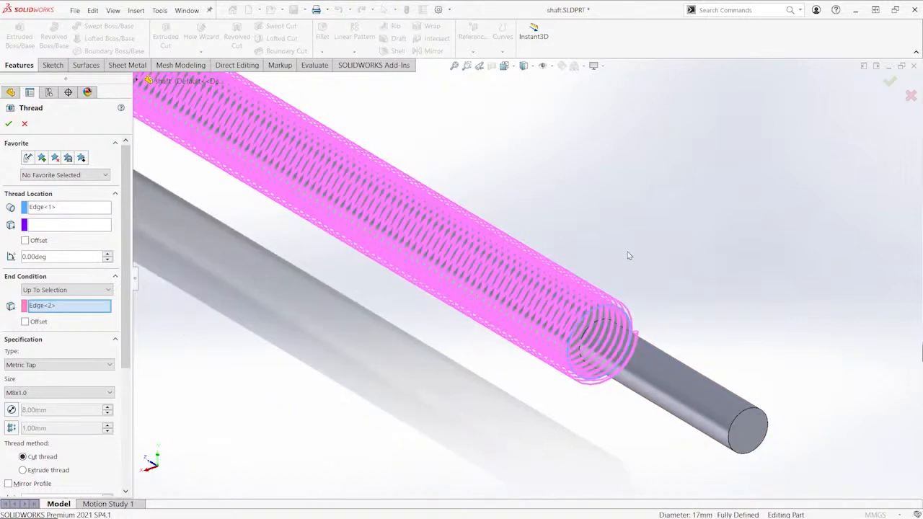
Specify the shaft thread as Metric Tap, size M8x1.0, with the Extrude thread method, and accept it
{"action": "scroll", "coordinate": [627, 252], "scroll_direction": "up", "scroll_amount": 5}
{"action": "middle_click_drag", "start_coordinate": [587, 253], "coordinate": [261, 286], "text": "ctrl"}
{"action": "left_click", "coordinate": [41, 365]}
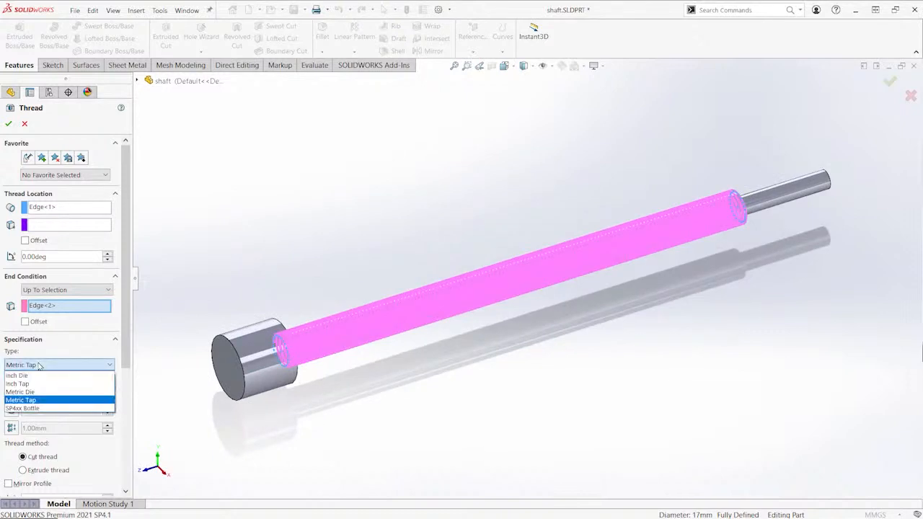
{"action": "left_click", "coordinate": [40, 401]}
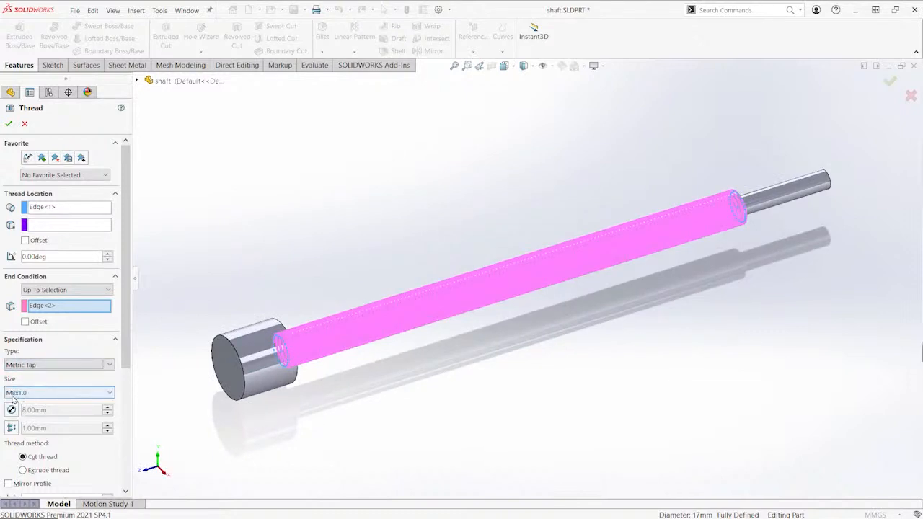
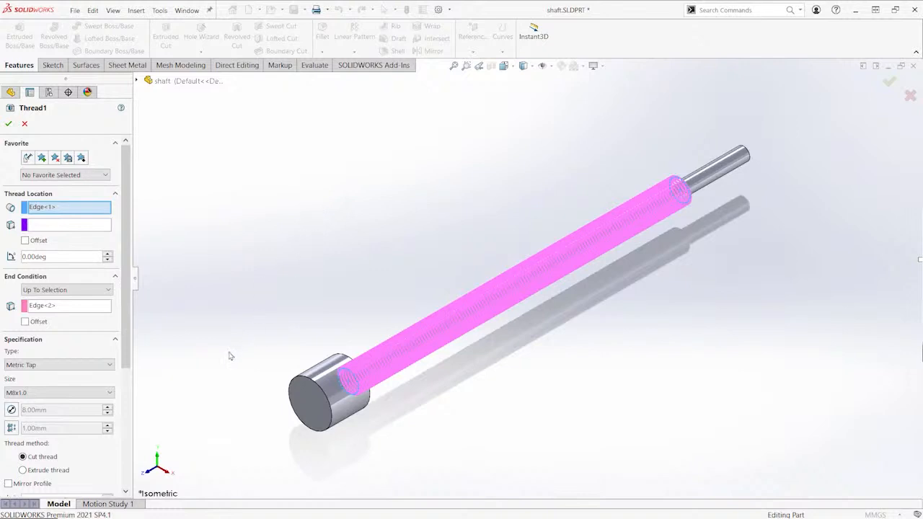
{"action": "left_click", "coordinate": [22, 471]}
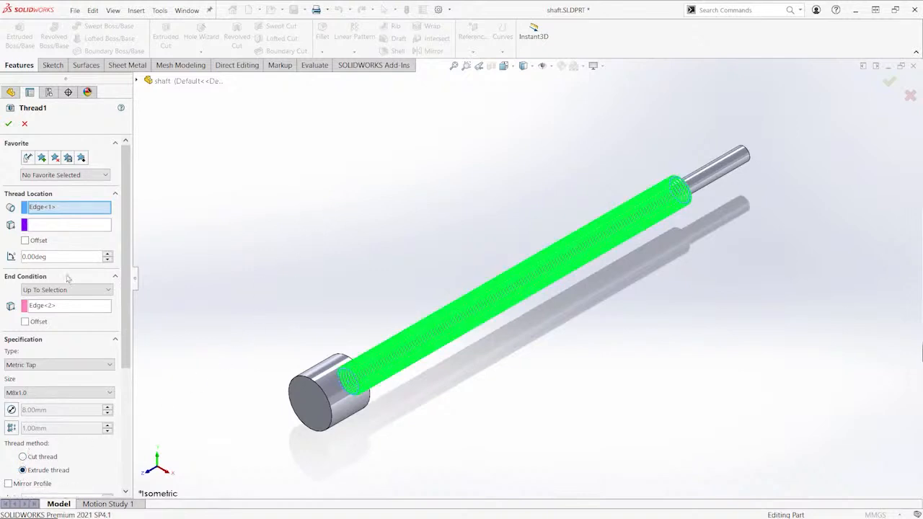
{"action": "left_click", "coordinate": [9, 125]}
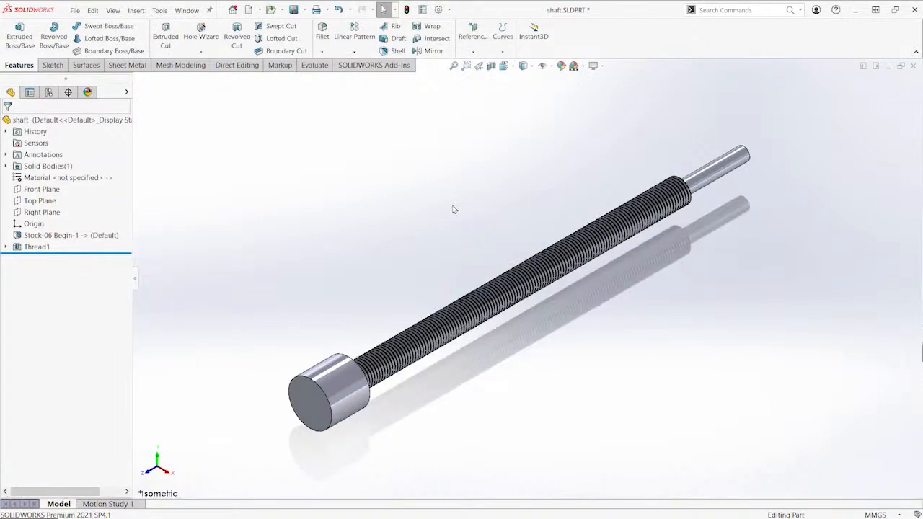
Switch to the assy-hold-down-clamp assembly and insert hinge-b.SLDPRT from the 10 End folder, placing it above the arms
{"action": "key", "text": "ctrl+Tab"}
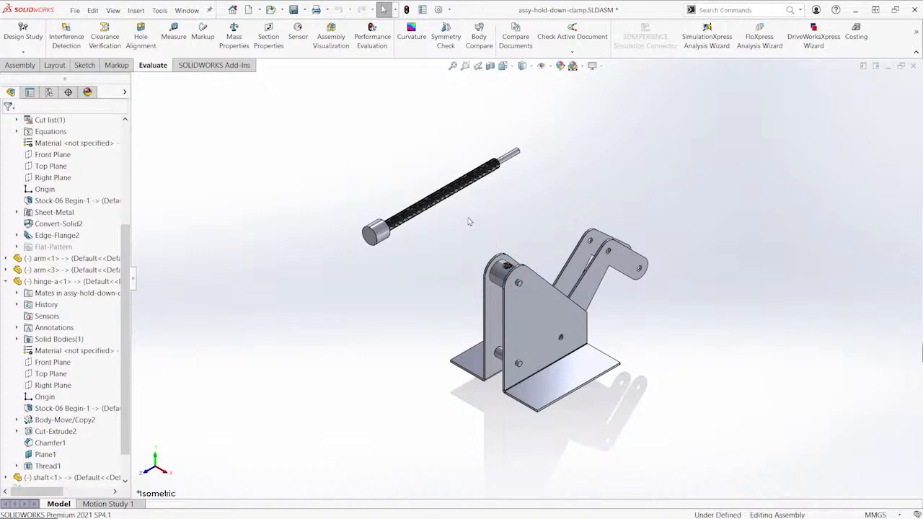
{"action": "key", "text": "s"}
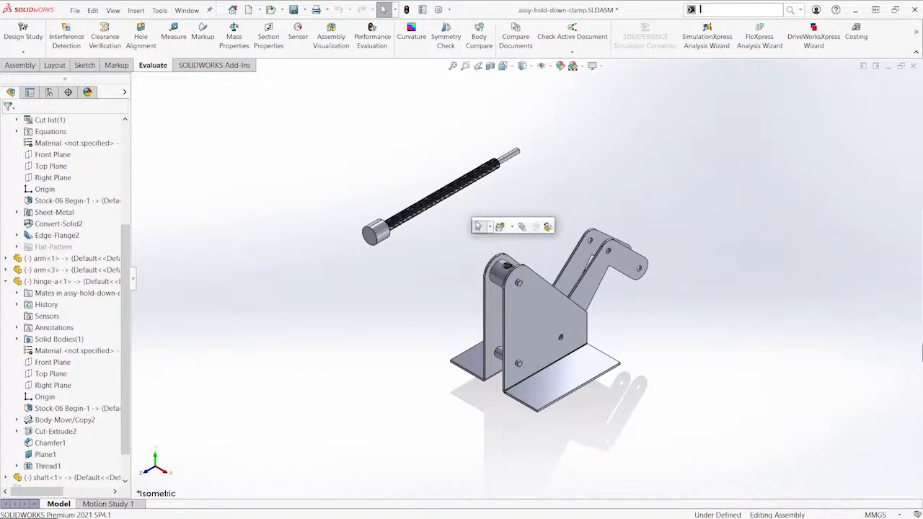
{"action": "left_click", "coordinate": [500, 227]}
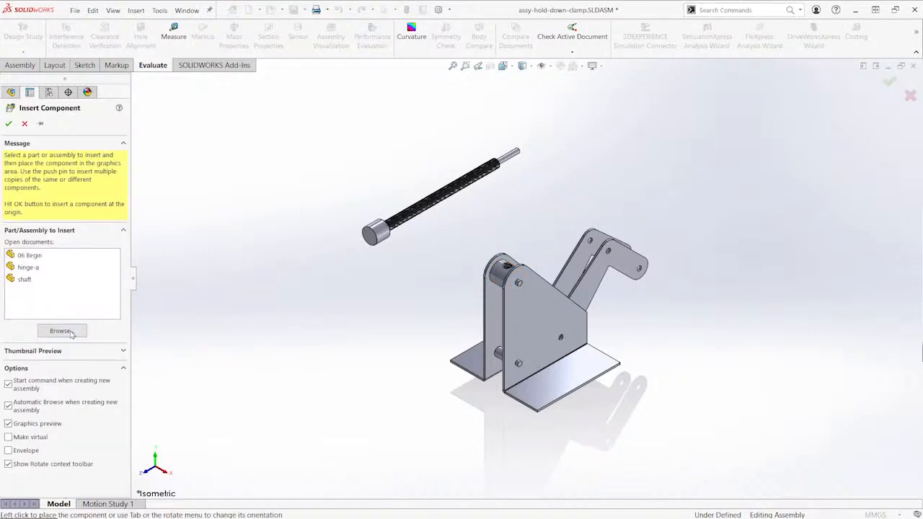
{"action": "left_click", "coordinate": [62, 331]}
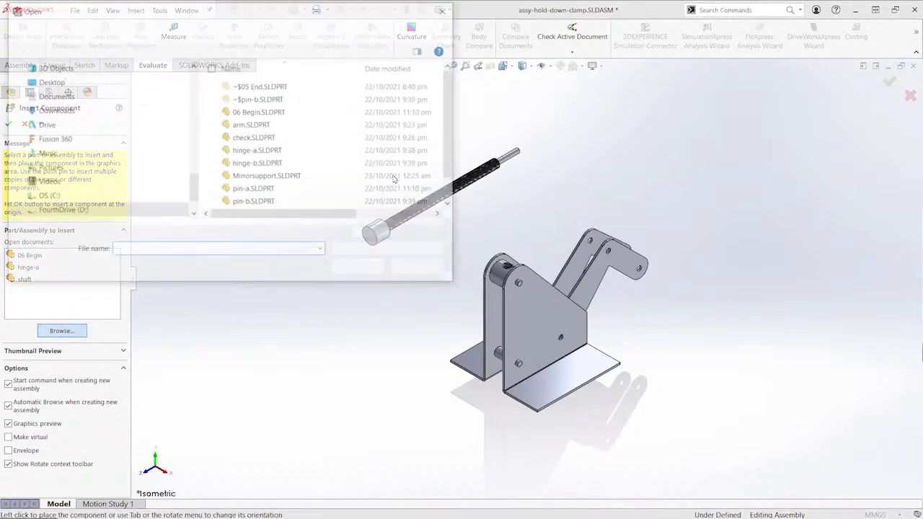
{"action": "key", "text": "Return"}
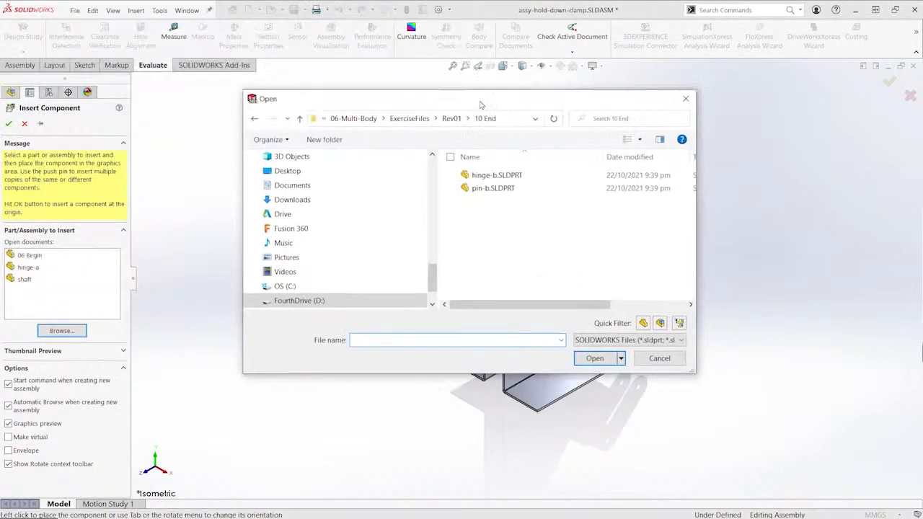
{"action": "left_click", "coordinate": [500, 176]}
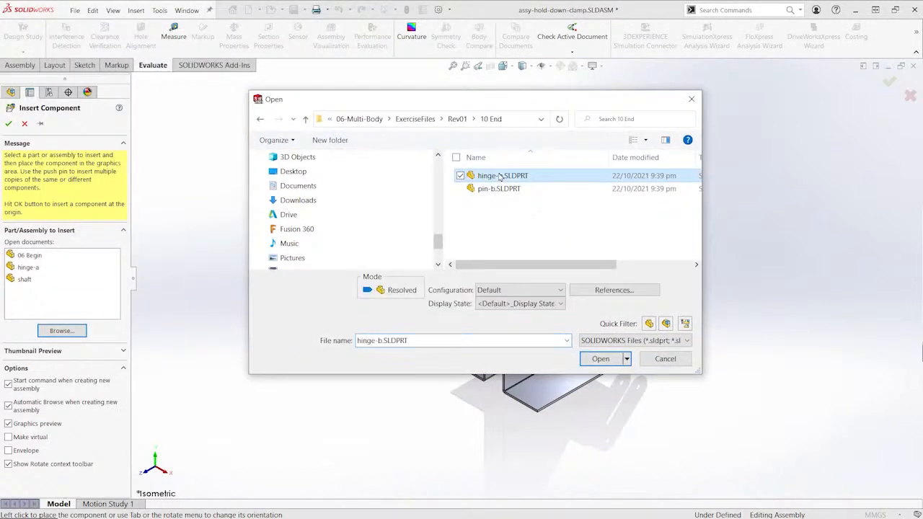
{"action": "double_click", "coordinate": [501, 176]}
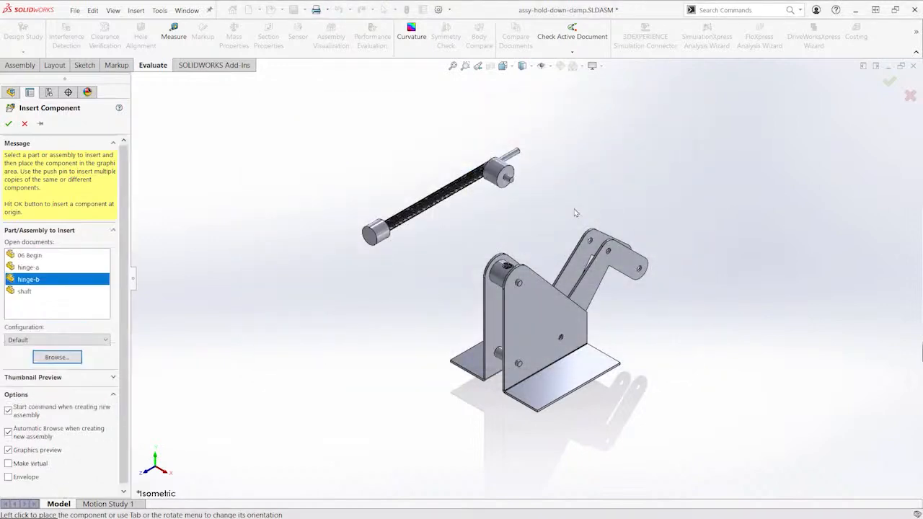
{"action": "scroll", "coordinate": [566, 209], "scroll_direction": "down", "scroll_amount": 4}
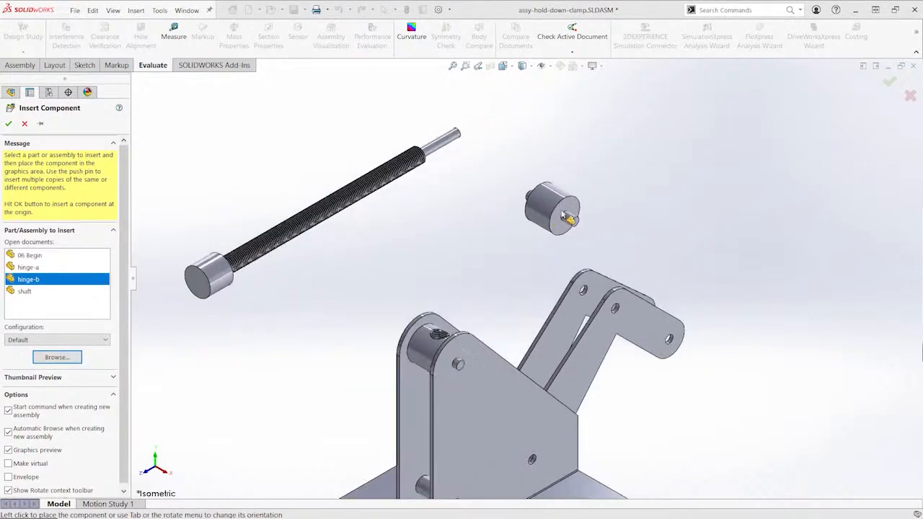
{"action": "left_click", "coordinate": [564, 216]}
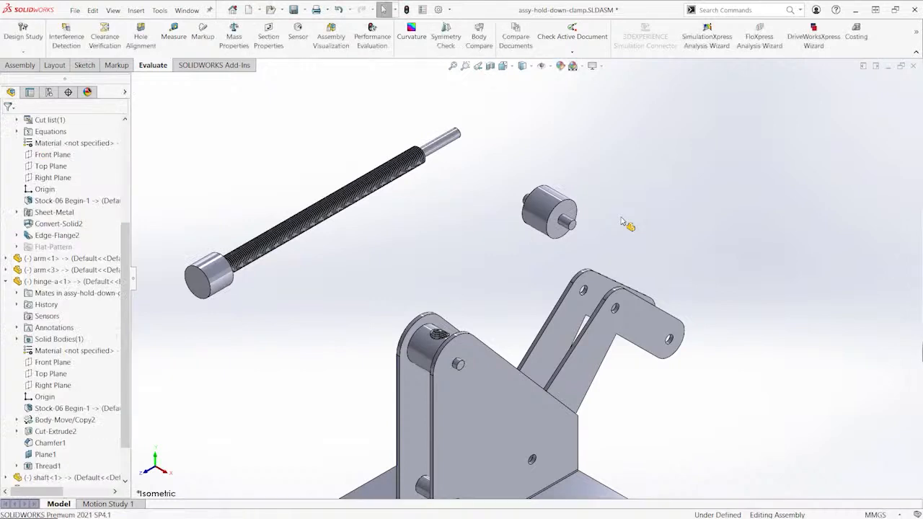
Add a concentric mate between one end pin of hinge-b and the upper bend hole of the nearer arm, arm<3>
{"action": "scroll", "coordinate": [596, 233], "scroll_direction": "down", "scroll_amount": 2}
{"action": "middle_click_drag", "start_coordinate": [610, 217], "coordinate": [617, 203], "text": "ctrl"}
{"action": "key", "text": "s"}
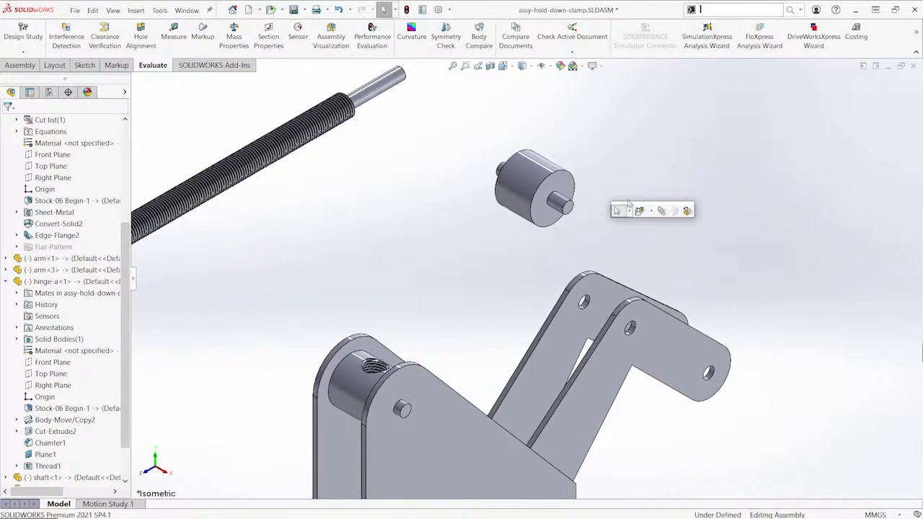
{"action": "left_click", "coordinate": [661, 214]}
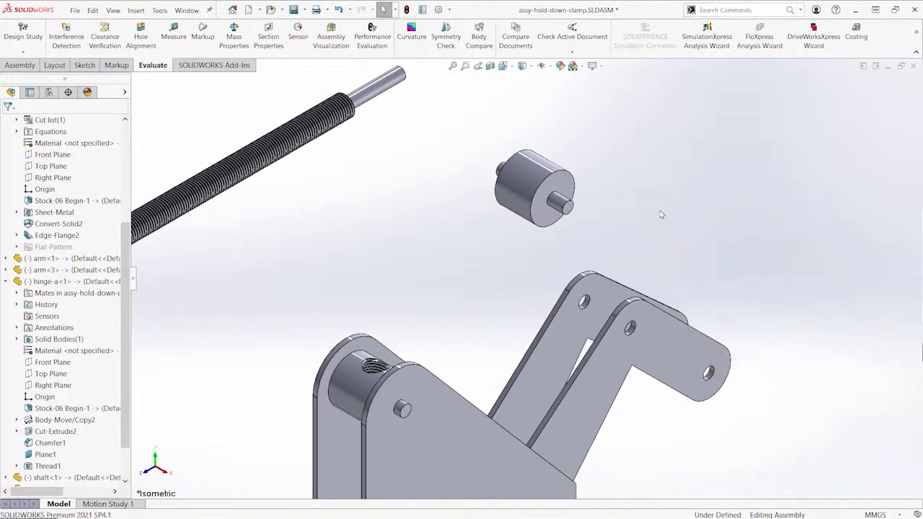
{"action": "left_click", "coordinate": [562, 205]}
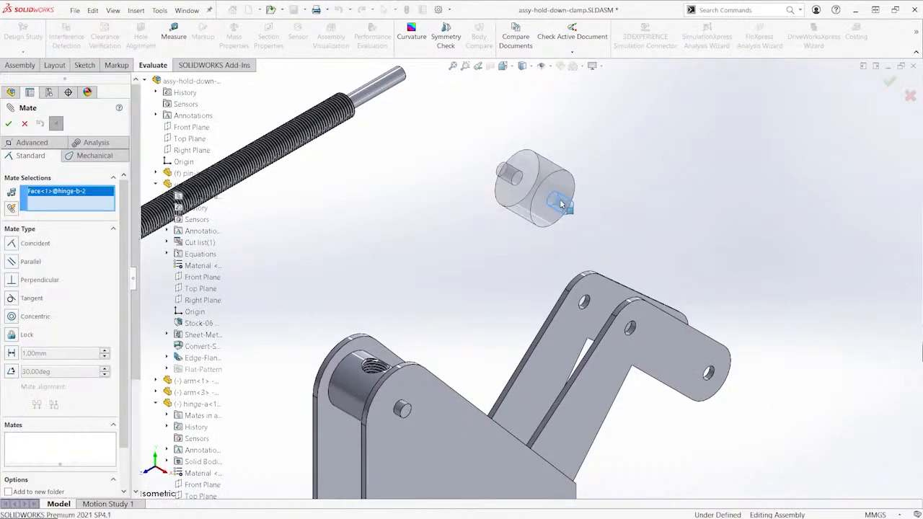
{"action": "scroll", "coordinate": [562, 204], "scroll_direction": "down", "scroll_amount": 2}
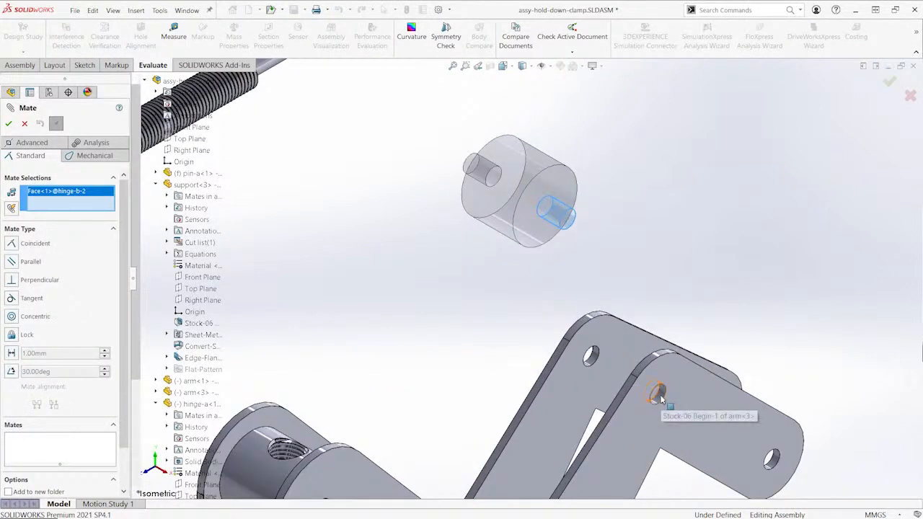
{"action": "left_click", "coordinate": [656, 395]}
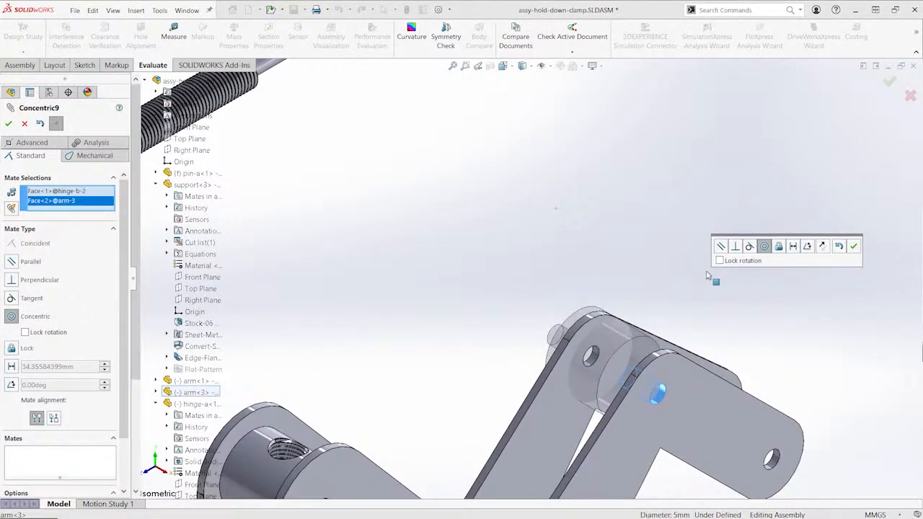
{"action": "key", "text": "Return"}
Add a second concentric mate between hinge-b's opposite end pin and the matching bend hole of the other arm, arm<1>
{"action": "scroll", "coordinate": [647, 265], "scroll_direction": "up", "scroll_amount": 4}
{"action": "middle_click_drag", "start_coordinate": [647, 265], "coordinate": [683, 313]}
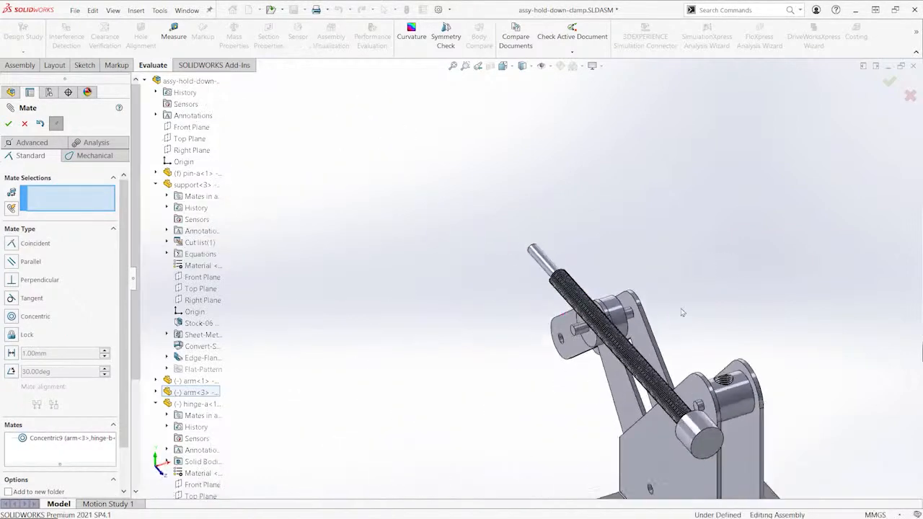
{"action": "scroll", "coordinate": [634, 306], "scroll_direction": "down", "scroll_amount": 4}
{"action": "scroll", "coordinate": [629, 301], "scroll_direction": "down", "scroll_amount": 2}
{"action": "left_click_drag", "start_coordinate": [649, 270], "coordinate": [779, 274]}
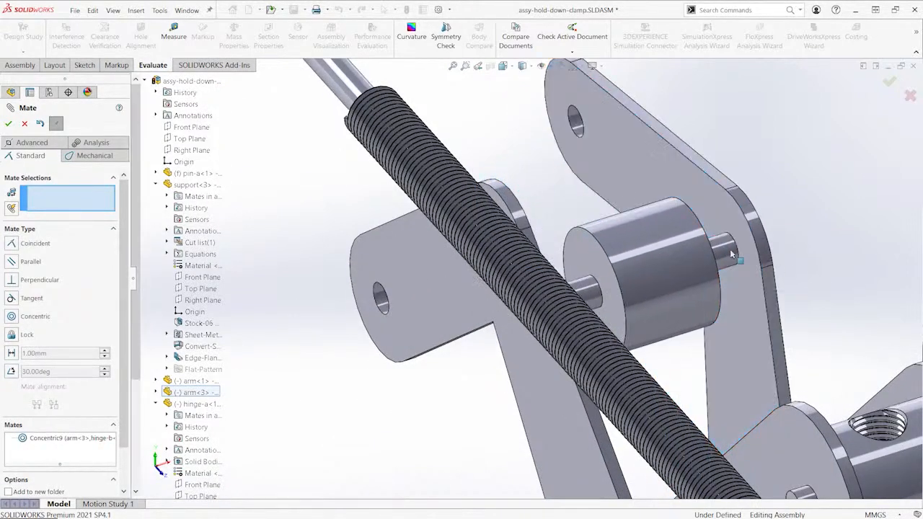
{"action": "scroll", "coordinate": [722, 260], "scroll_direction": "up", "scroll_amount": 4}
{"action": "middle_click_drag", "start_coordinate": [644, 305], "coordinate": [617, 303]}
{"action": "scroll", "coordinate": [553, 274], "scroll_direction": "down", "scroll_amount": 3}
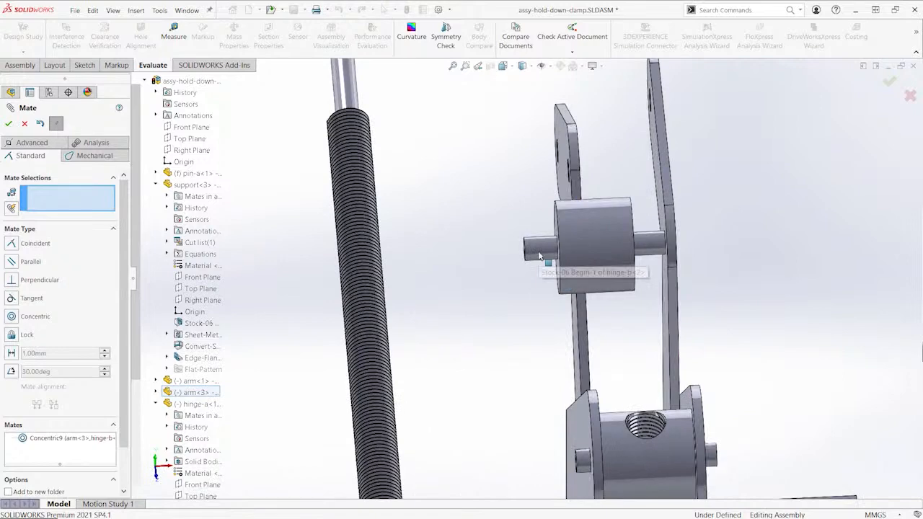
{"action": "left_click", "coordinate": [537, 252]}
{"action": "middle_click_drag", "start_coordinate": [503, 239], "coordinate": [588, 274]}
{"action": "scroll", "coordinate": [445, 166], "scroll_direction": "down", "scroll_amount": 6}
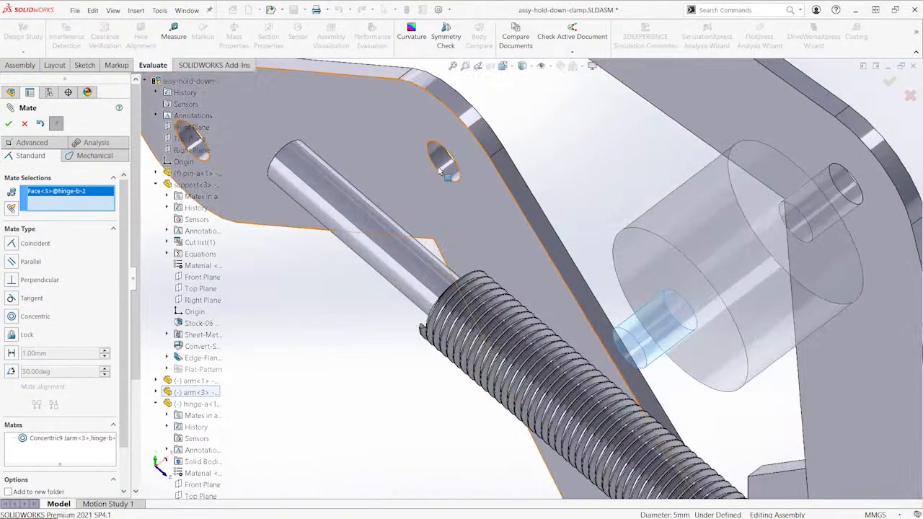
{"action": "left_click", "coordinate": [445, 168]}
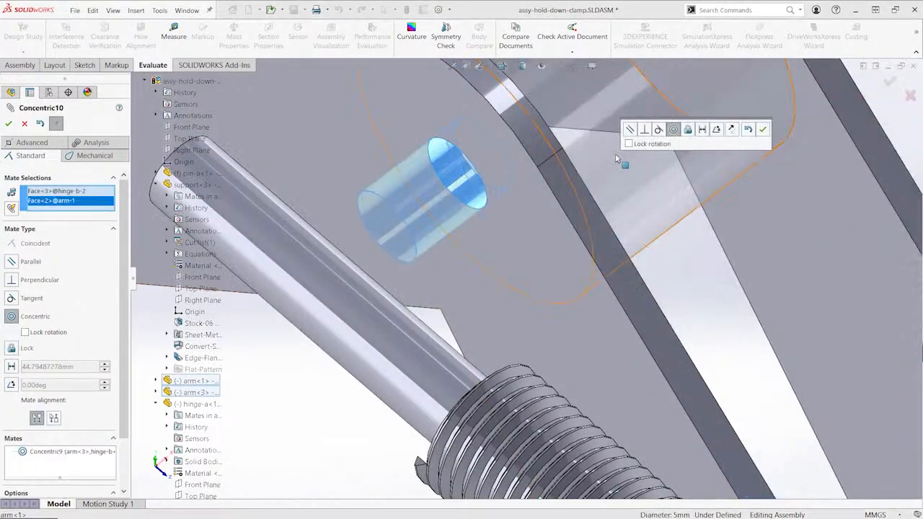
{"action": "key", "text": "Return"}
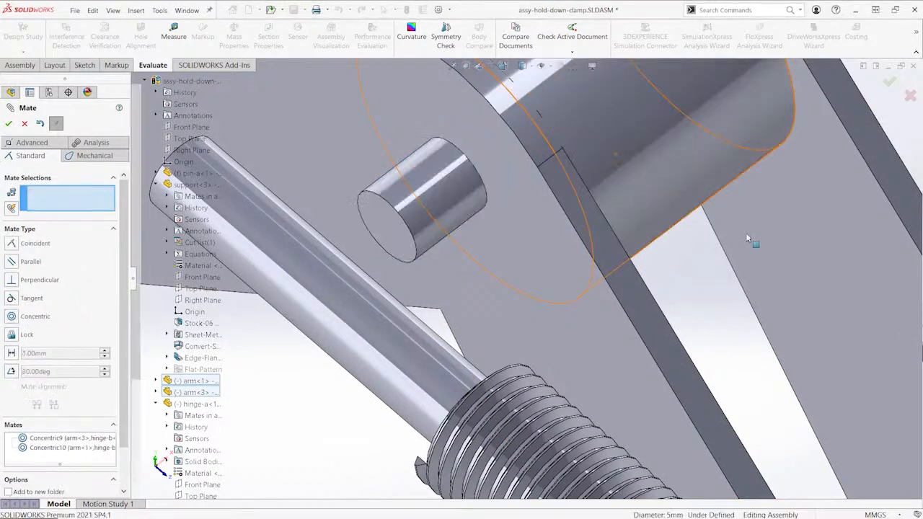
Slide hinge-b along its axis out past the far arm to test its remaining freedom
{"action": "scroll", "coordinate": [746, 237], "scroll_direction": "up", "scroll_amount": 8}
{"action": "middle_click_drag", "start_coordinate": [708, 254], "coordinate": [707, 354]}
{"action": "scroll", "coordinate": [703, 336], "scroll_direction": "down", "scroll_amount": 10}
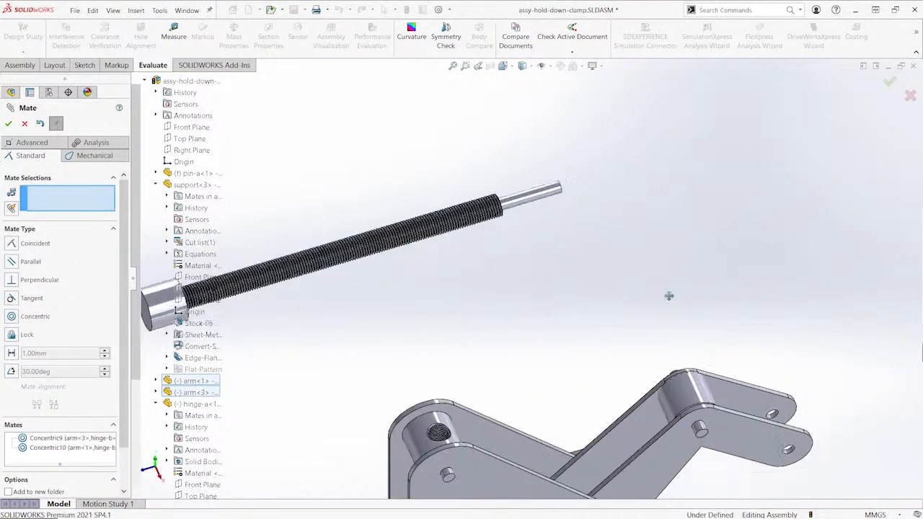
{"action": "left_click_drag", "start_coordinate": [595, 238], "coordinate": [571, 126]}
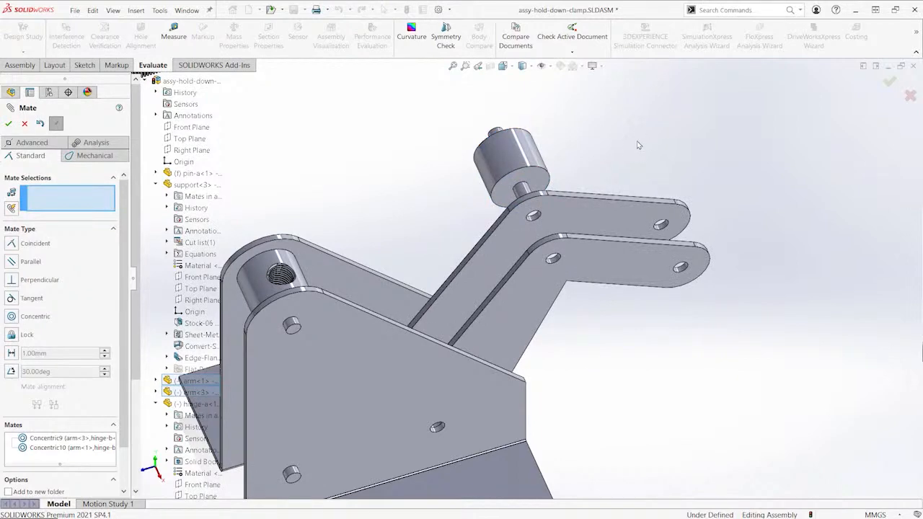
Centre hinge-b between the arms with a coincident mate between the assembly's Right Plane and hinge-b's Right Plane, and finish mating
{"action": "left_click", "coordinate": [192, 150]}
{"action": "middle_click_drag", "start_coordinate": [461, 187], "coordinate": [297, 252]}
{"action": "scroll", "coordinate": [204, 257], "scroll_direction": "down", "scroll_amount": 5}
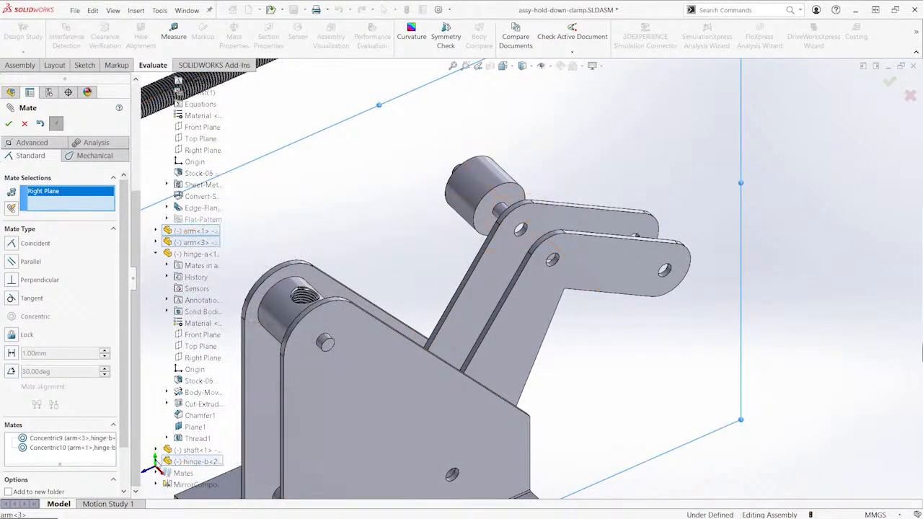
{"action": "left_click", "coordinate": [155, 461]}
{"action": "scroll", "coordinate": [187, 404], "scroll_direction": "down", "scroll_amount": 4}
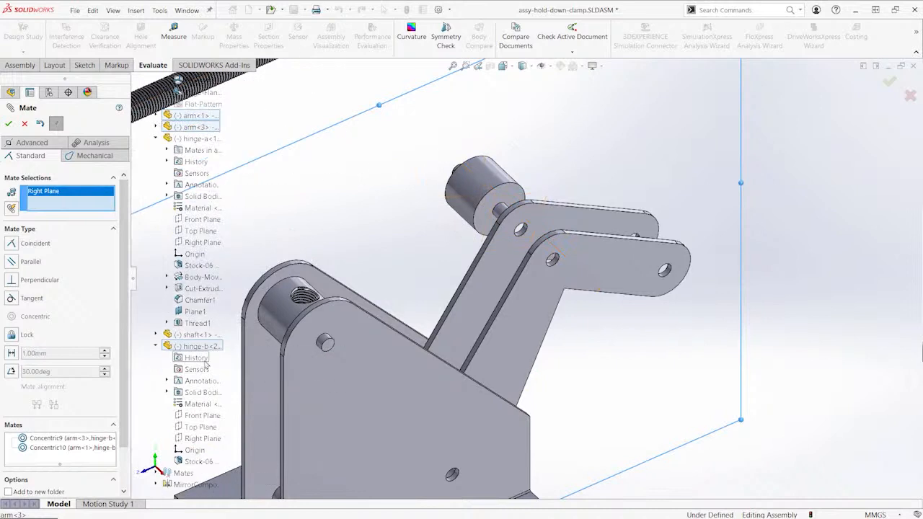
{"action": "left_click", "coordinate": [203, 439]}
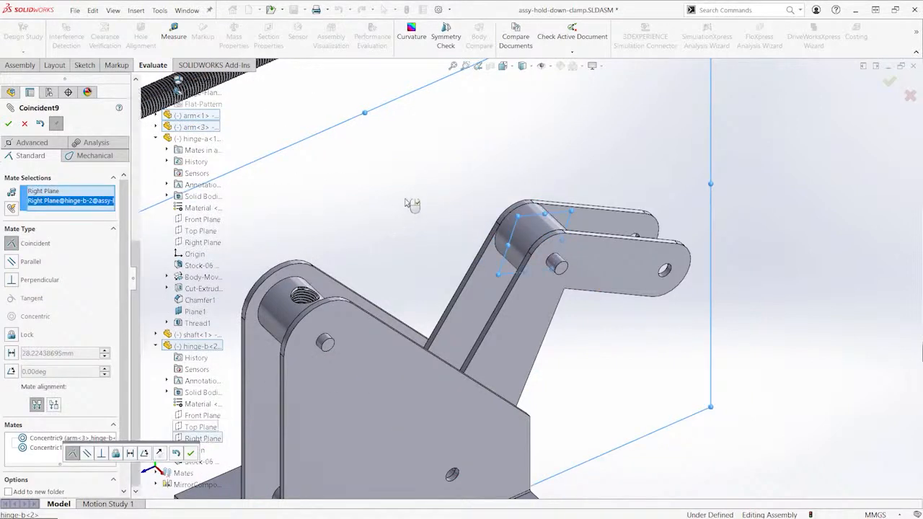
{"action": "key", "text": "Return"}
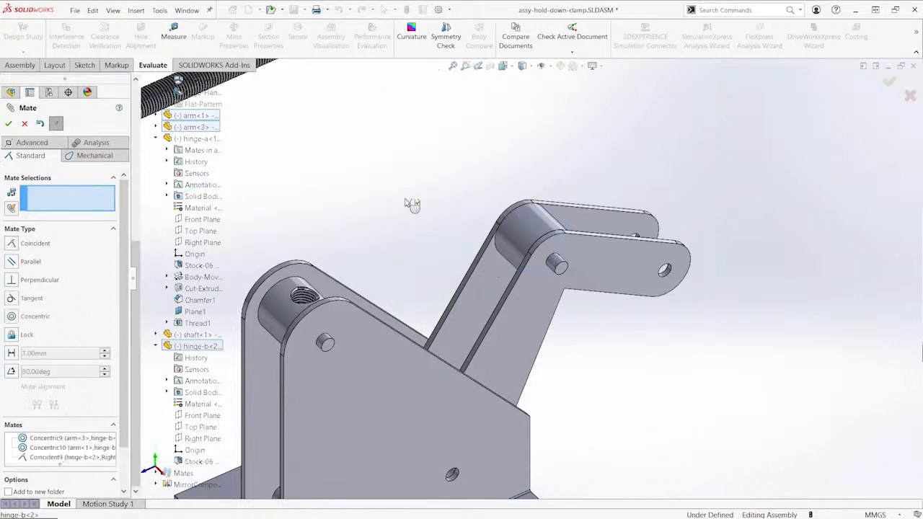
{"action": "key", "text": "f"}
{"action": "middle_click_drag", "start_coordinate": [495, 208], "coordinate": [522, 205]}
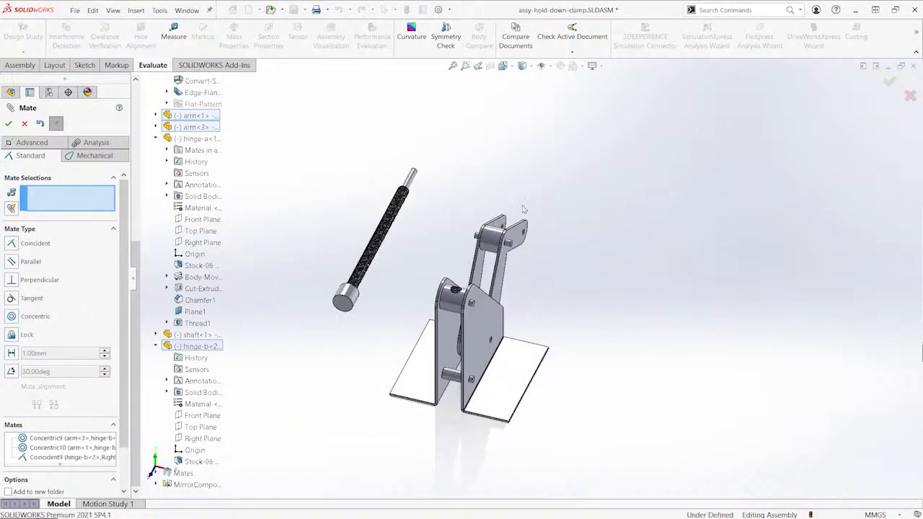
{"action": "key", "text": "Escape"}
{"action": "key", "text": "ctrl+7"}
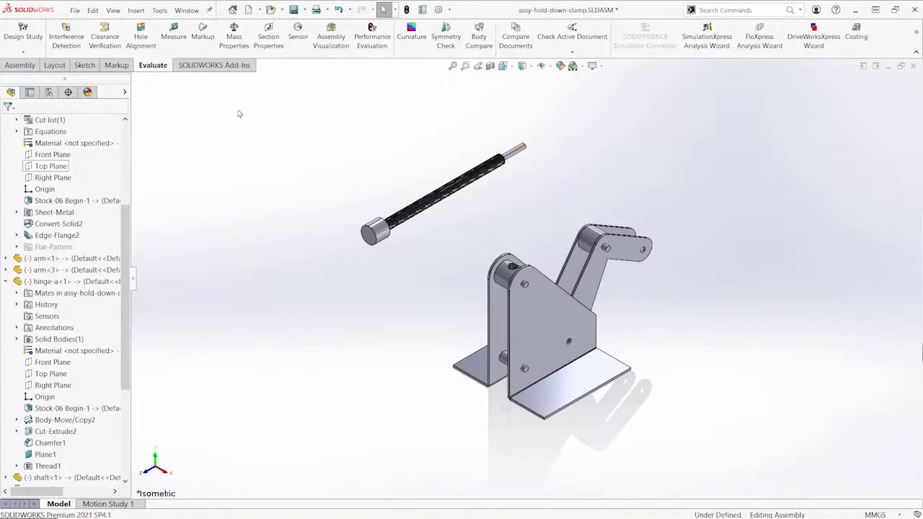
Measure the diameter of the shaft's thin unthreaded tip
{"action": "left_click", "coordinate": [173, 33]}
{"action": "scroll", "coordinate": [545, 165], "scroll_direction": "down", "scroll_amount": 5}
{"action": "scroll", "coordinate": [543, 164], "scroll_direction": "down", "scroll_amount": 1}
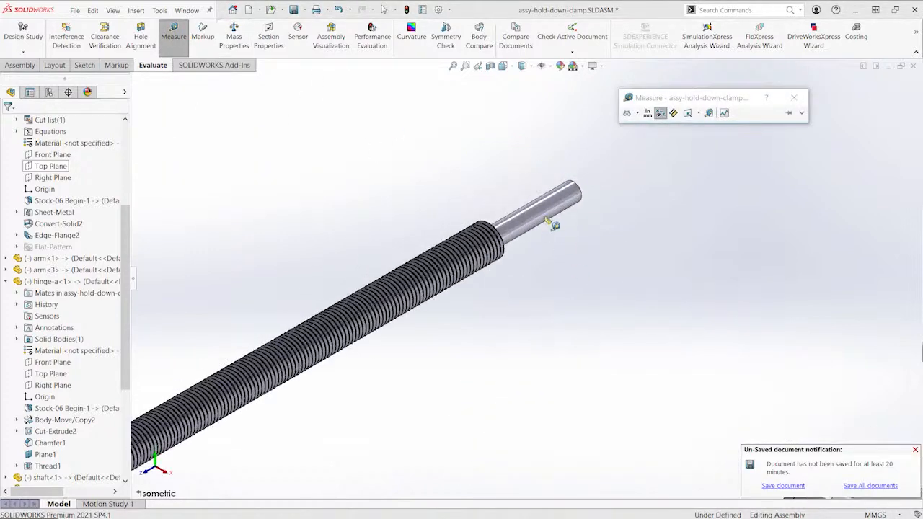
{"action": "left_click", "coordinate": [554, 222]}
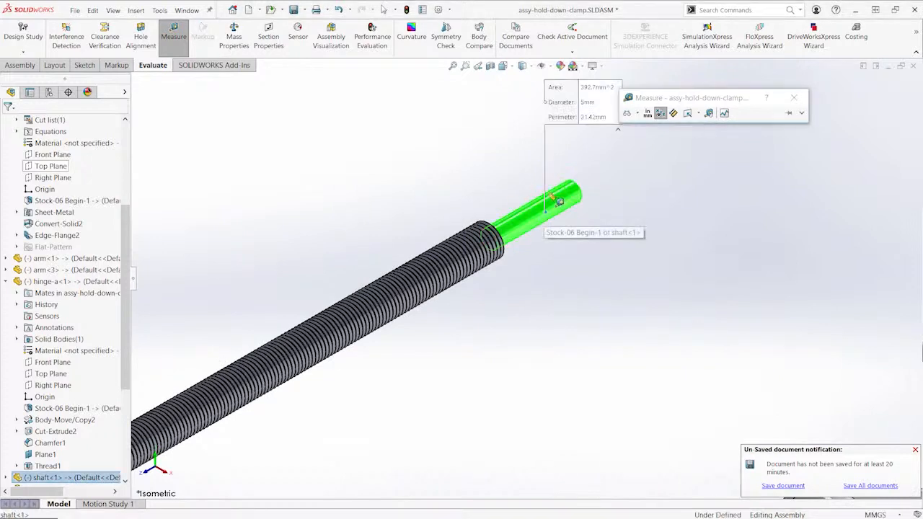
{"action": "scroll", "coordinate": [643, 295], "scroll_direction": "up", "scroll_amount": 5}
{"action": "scroll", "coordinate": [638, 290], "scroll_direction": "up", "scroll_amount": 1}
{"action": "middle_click_drag", "start_coordinate": [650, 282], "coordinate": [640, 164], "text": "ctrl"}
{"action": "scroll", "coordinate": [622, 201], "scroll_direction": "down", "scroll_amount": 2}
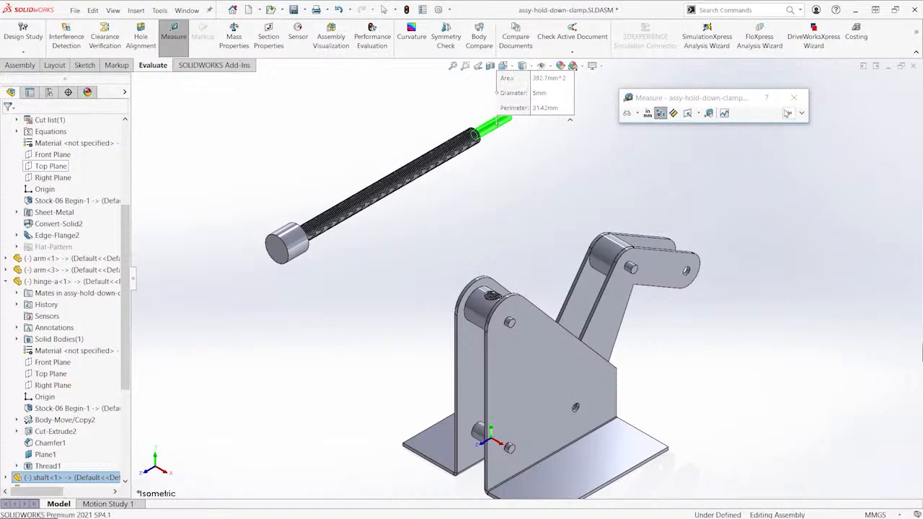
{"action": "left_click", "coordinate": [794, 97]}
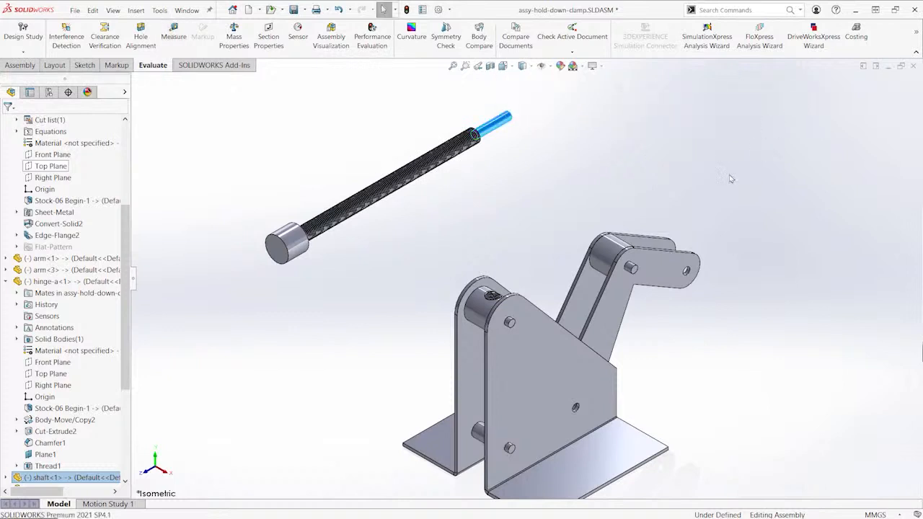
Open the hinge-b part from the assembly in its own window
{"action": "left_click", "coordinate": [613, 258]}
{"action": "left_click", "coordinate": [637, 195]}
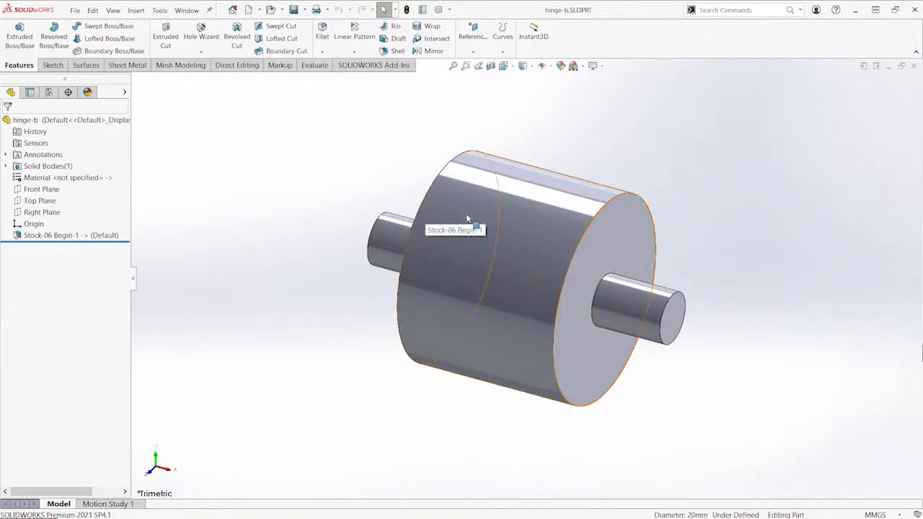
{"action": "scroll", "coordinate": [475, 236], "scroll_direction": "up", "scroll_amount": 4}
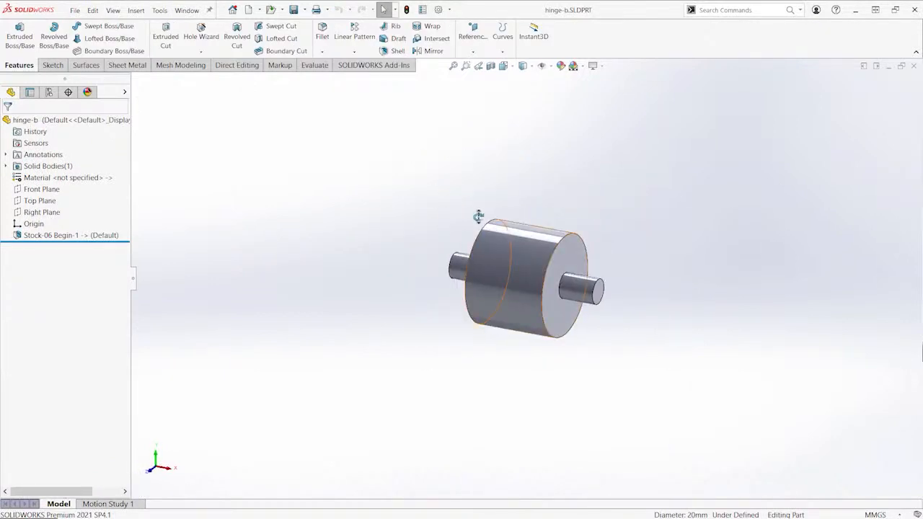
{"action": "scroll", "coordinate": [465, 246], "scroll_direction": "down", "scroll_amount": 2}
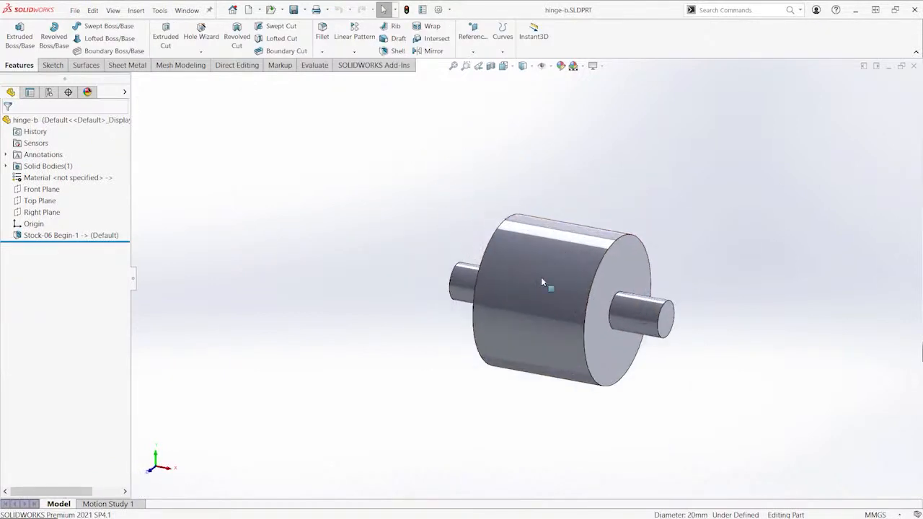
{"action": "scroll", "coordinate": [490, 209], "scroll_direction": "up", "scroll_amount": 2}
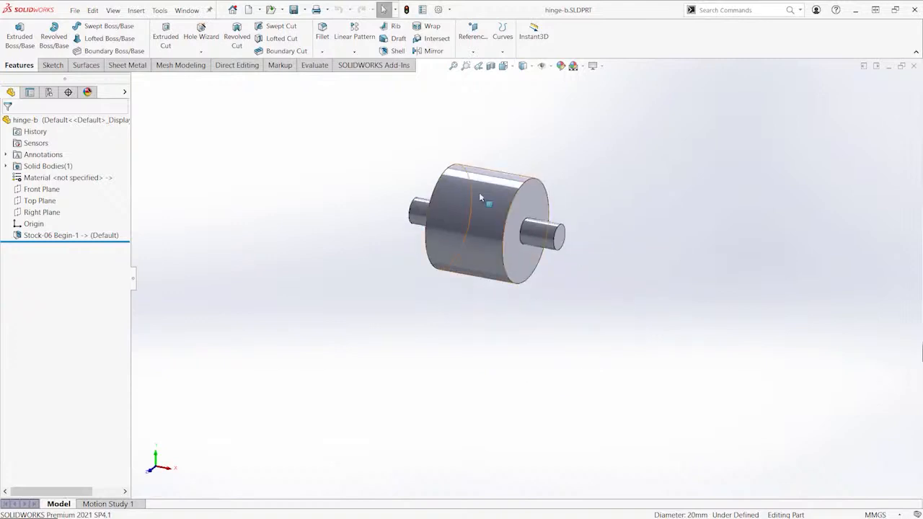
Locate hinge-b's origin relative to its body and turn on the display of origins
{"action": "left_click", "coordinate": [34, 224]}
{"action": "mouse_move", "coordinate": [423, 286]}
{"action": "middle_mouse_down"}
{"action": "mouse_move", "coordinate": [558, 285]}
{"action": "mouse_move", "coordinate": [548, 295]}
{"action": "mouse_move", "coordinate": [602, 302]}
{"action": "mouse_move", "coordinate": [615, 348]}
{"action": "mouse_move", "coordinate": [535, 310]}
{"action": "mouse_move", "coordinate": [525, 317]}
{"action": "middle_mouse_up"}
{"action": "scroll", "coordinate": [556, 270], "scroll_direction": "up", "scroll_amount": 5}
{"action": "scroll", "coordinate": [383, 371], "scroll_direction": "down", "scroll_amount": 3}
{"action": "middle_click_drag", "start_coordinate": [577, 255], "coordinate": [505, 316], "text": "ctrl"}
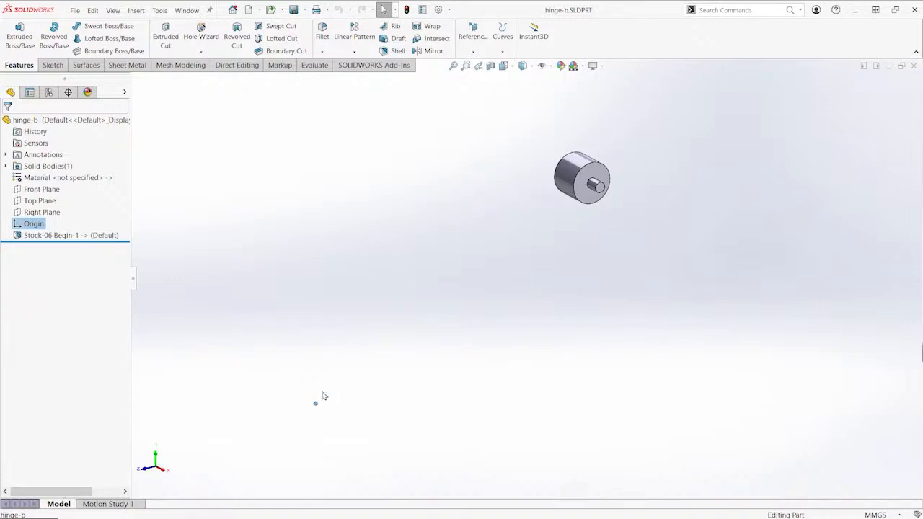
{"action": "left_click", "coordinate": [528, 235]}
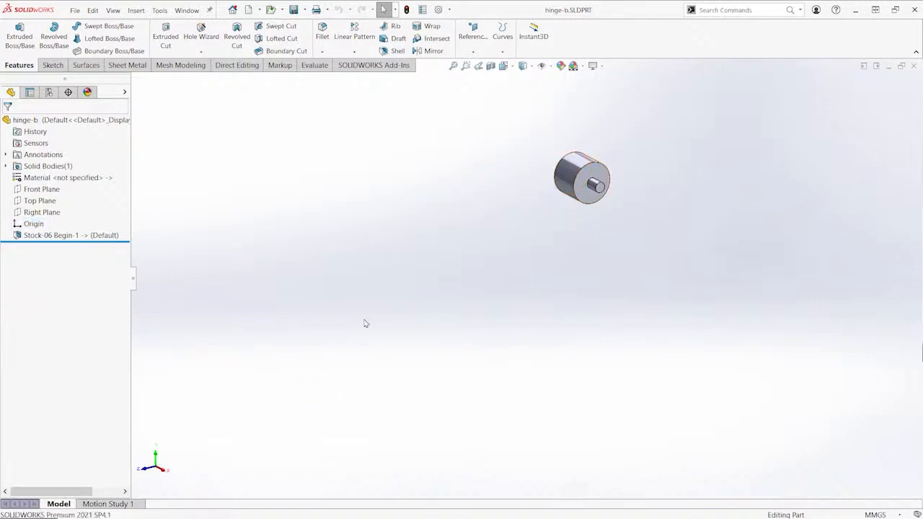
{"action": "left_click", "coordinate": [551, 65]}
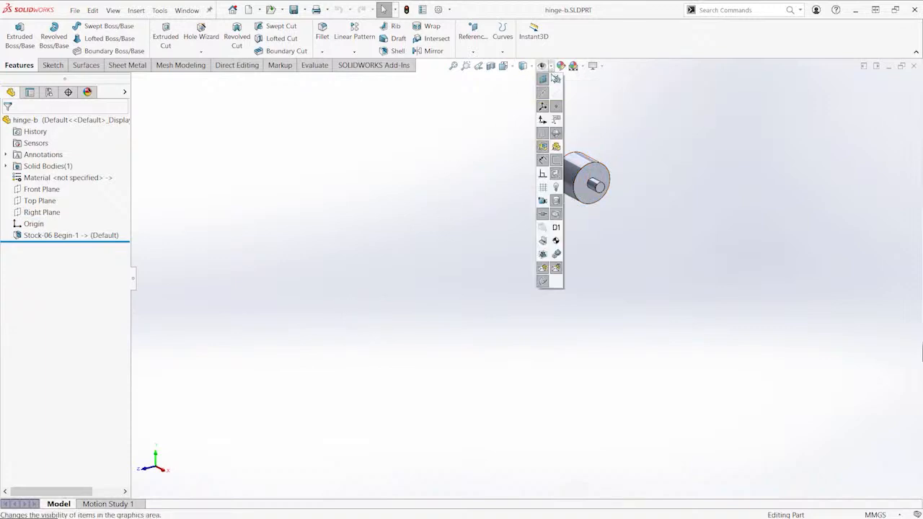
{"action": "left_click", "coordinate": [543, 120]}
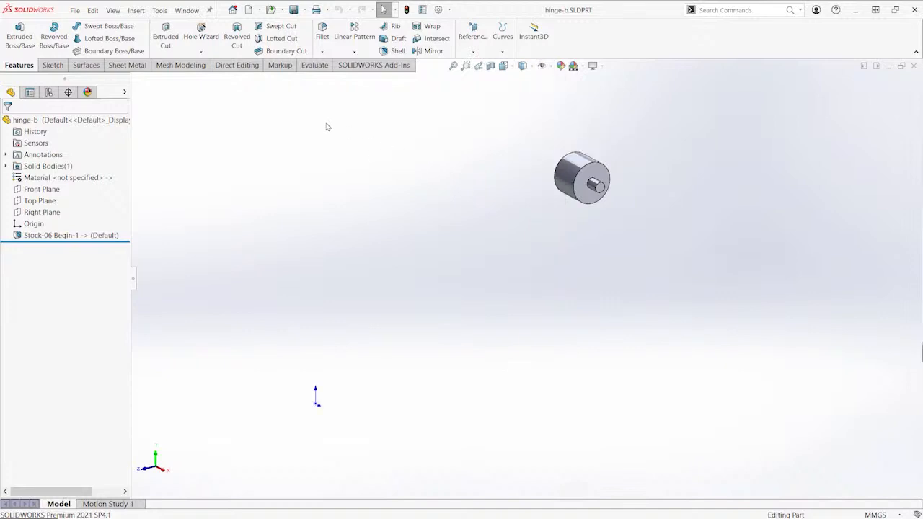
Relocate hinge-b's solid body with Move/Copy Body, using a concentric mate between its large cylindrical face and the part origin
{"action": "left_click", "coordinate": [238, 65]}
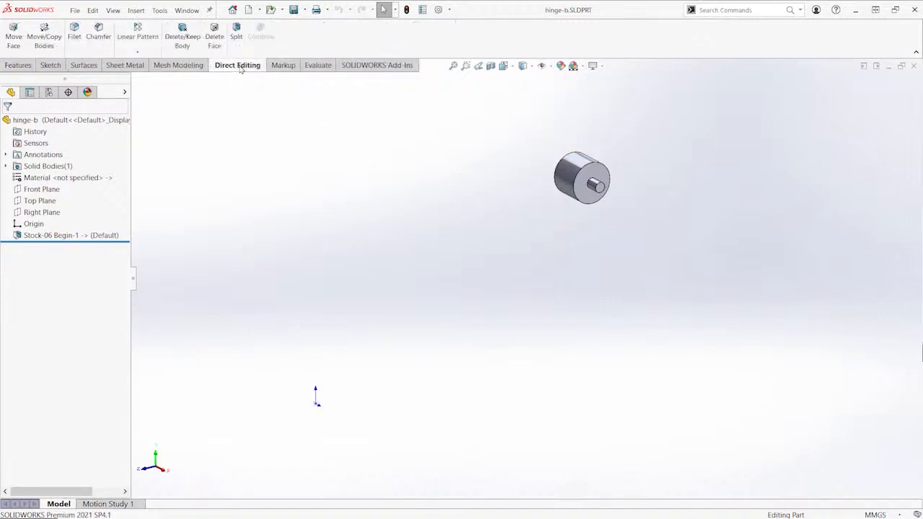
{"action": "left_click", "coordinate": [44, 39]}
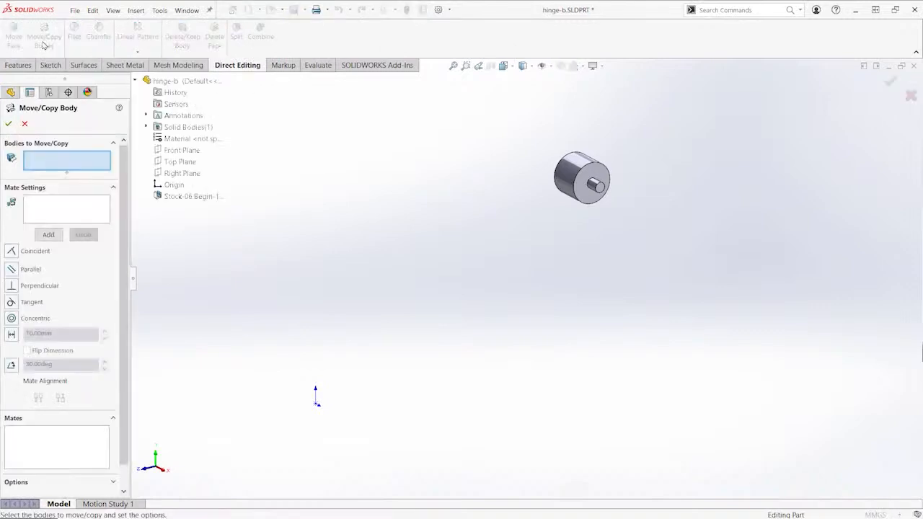
{"action": "left_click", "coordinate": [575, 175]}
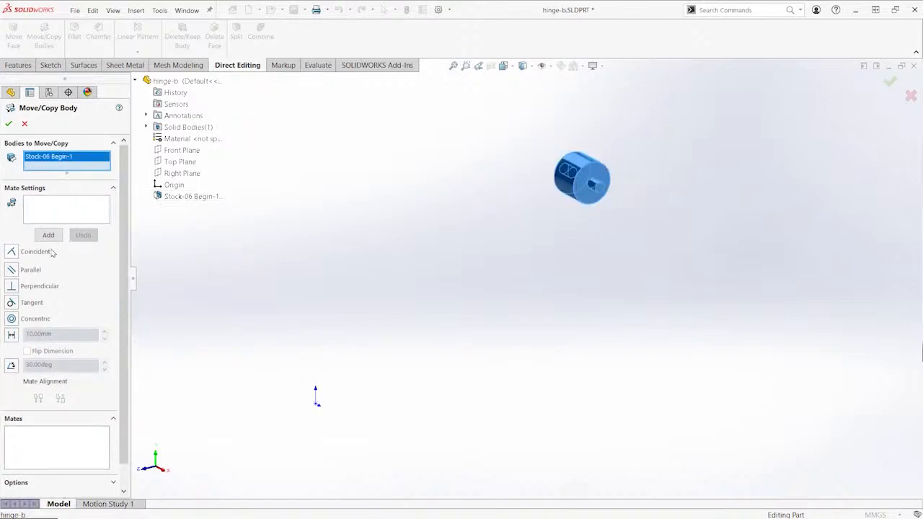
{"action": "left_click", "coordinate": [49, 218]}
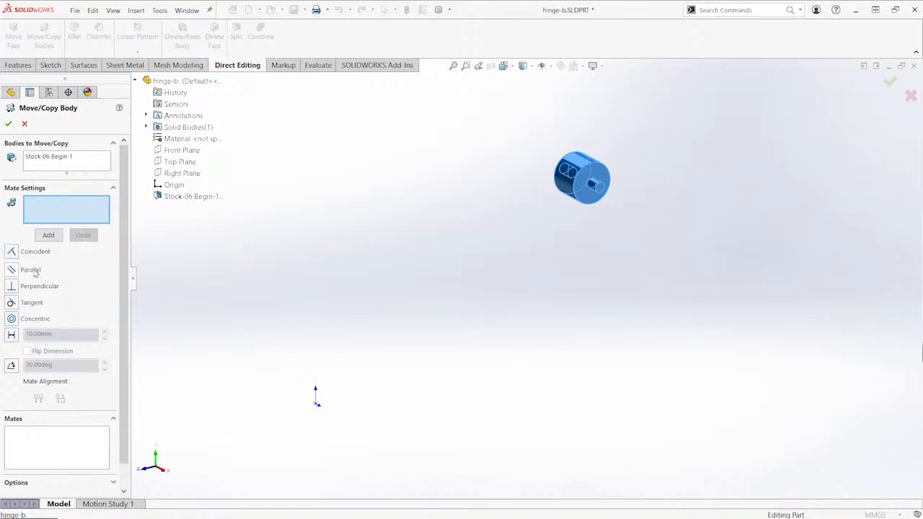
{"action": "left_click", "coordinate": [12, 320]}
{"action": "left_click", "coordinate": [576, 168]}
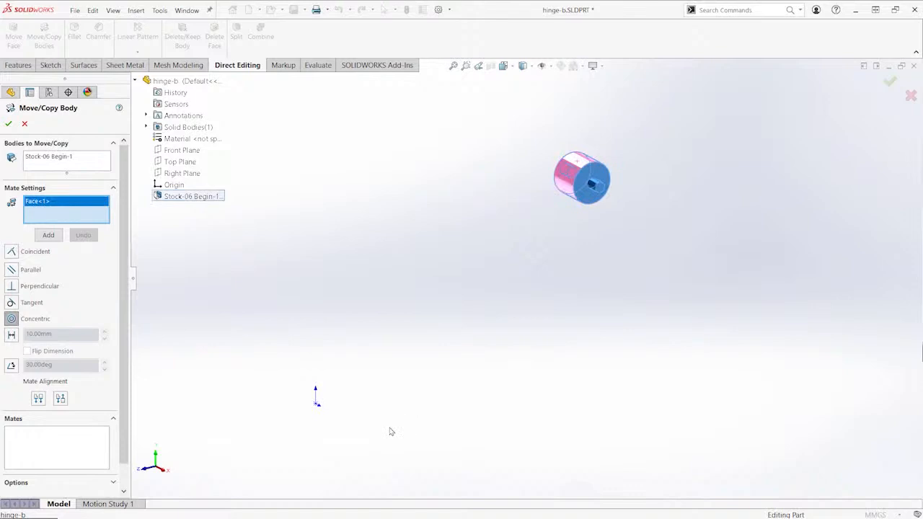
{"action": "left_click", "coordinate": [316, 405]}
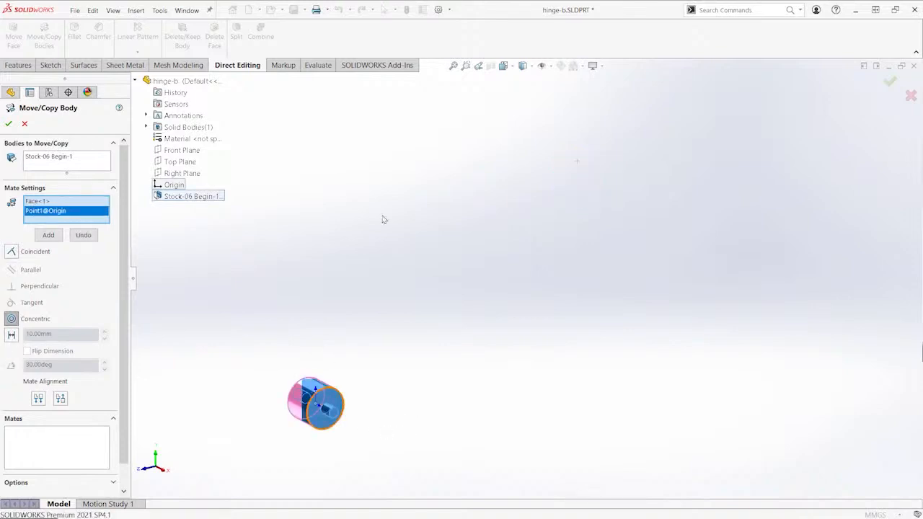
{"action": "key", "text": "Return"}
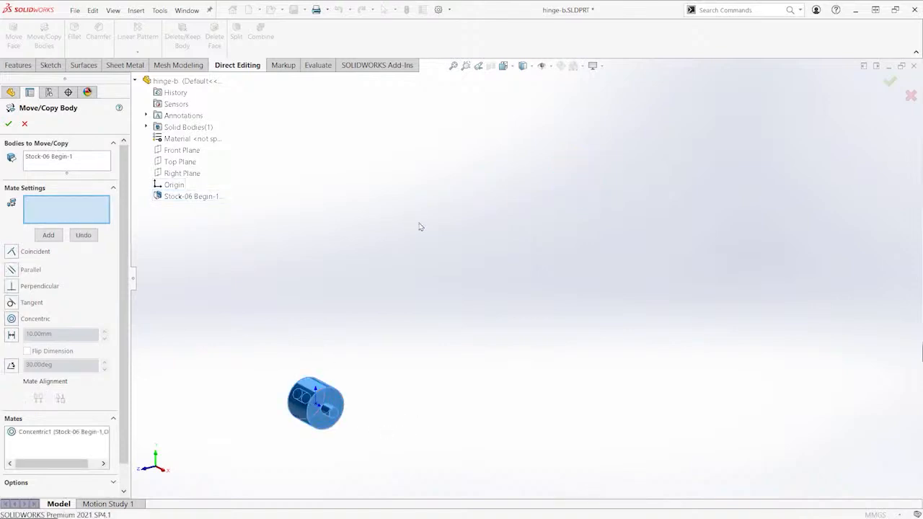
{"action": "key", "text": "Return"}
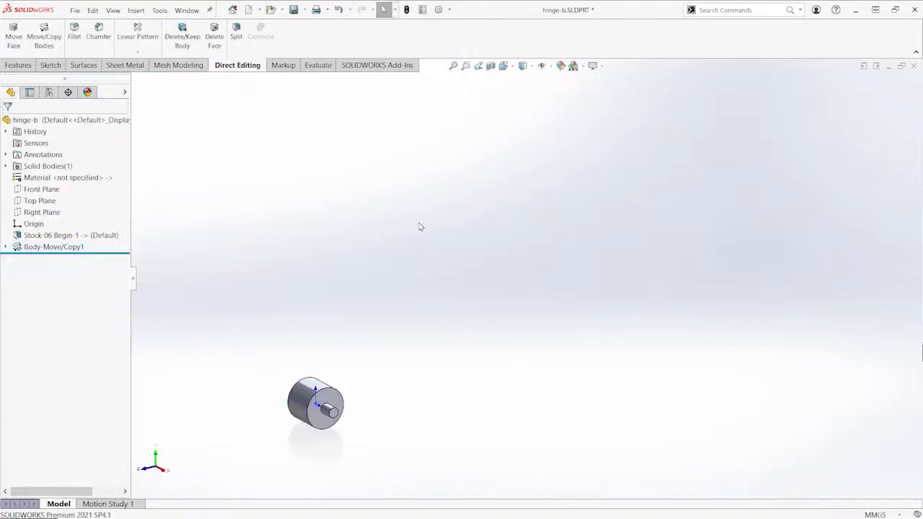
Start a sketch on hinge-b's Top Plane and draw a circle about 9.1 mm in diameter centred on the origin
{"action": "key", "text": "ctrl+7"}
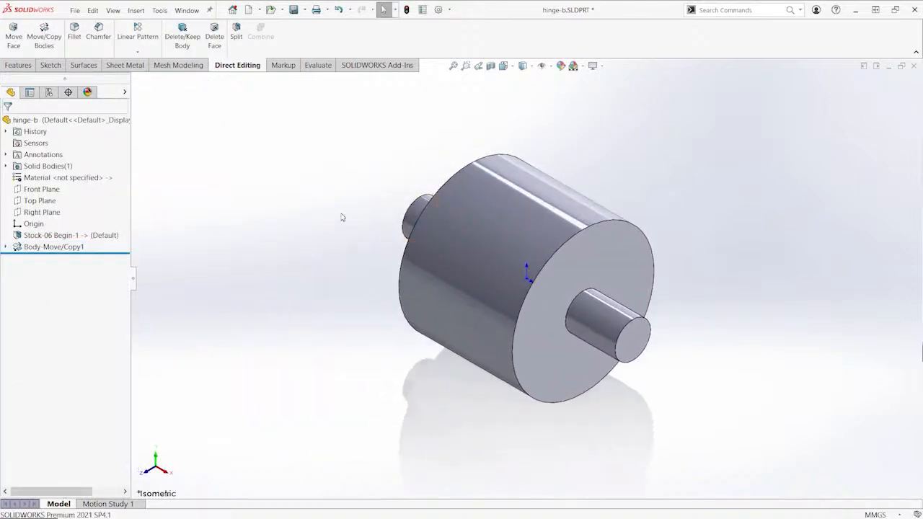
{"action": "left_click", "coordinate": [20, 204]}
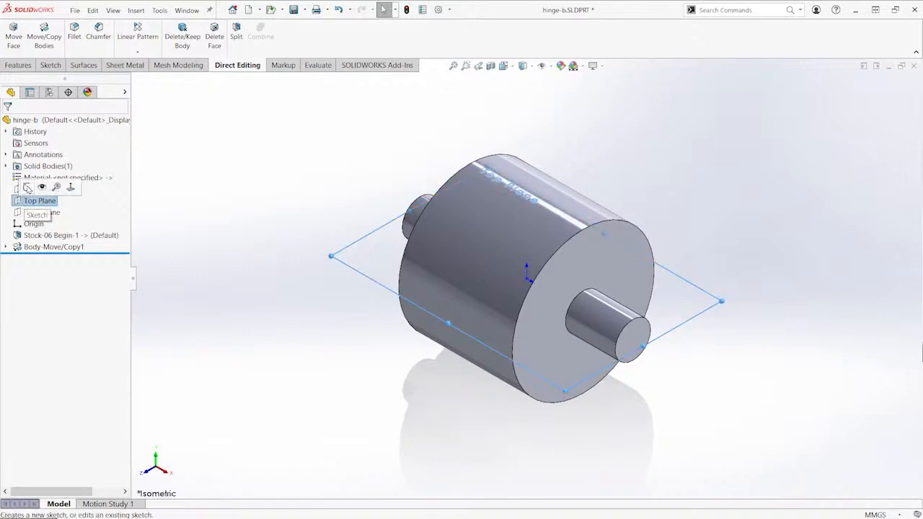
{"action": "left_click", "coordinate": [26, 188]}
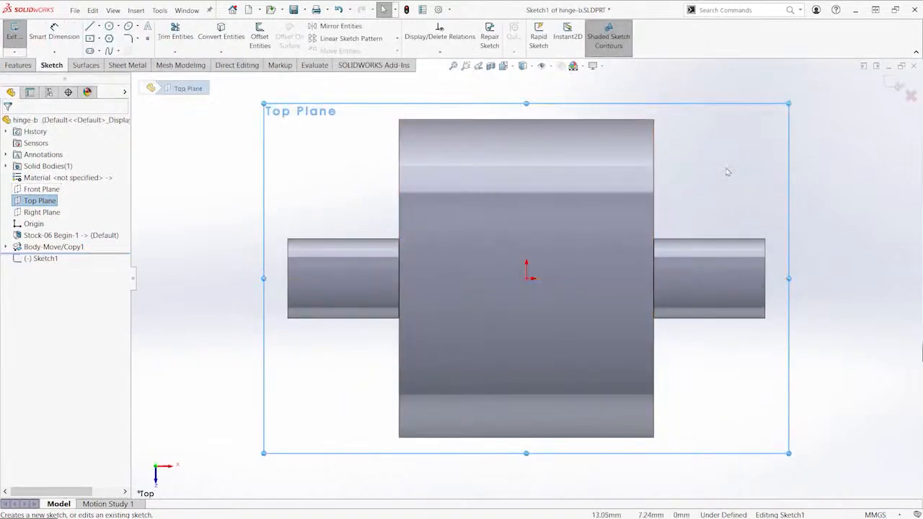
{"action": "key", "text": "s"}
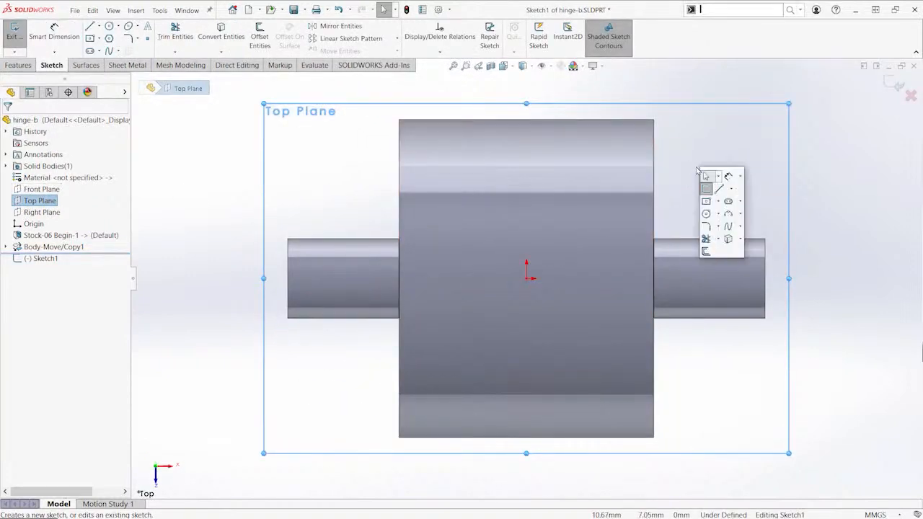
{"action": "left_click", "coordinate": [706, 213]}
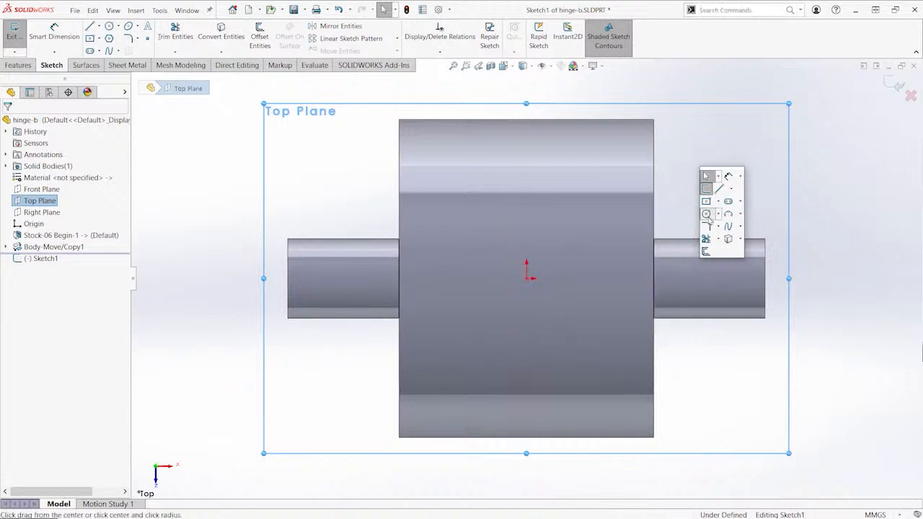
{"action": "left_click", "coordinate": [528, 277]}
{"action": "left_click", "coordinate": [588, 321]}
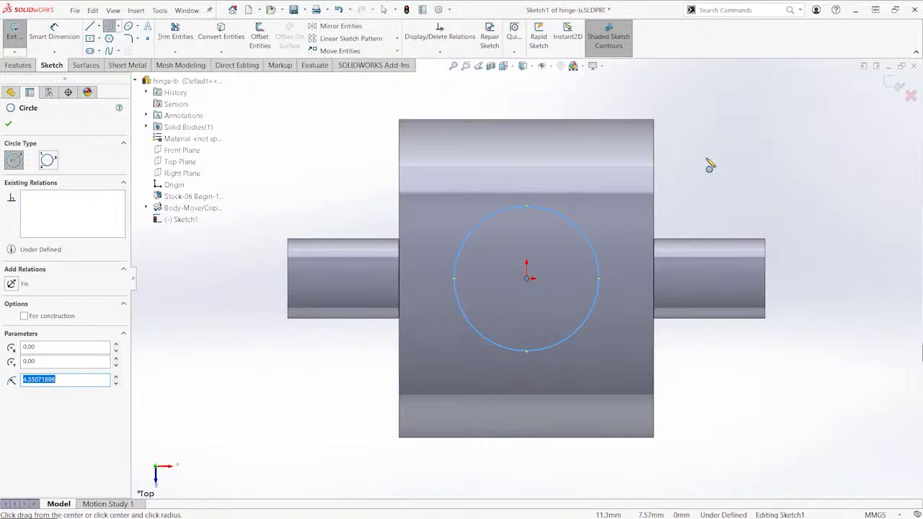
Dimension the circle's diameter as 5 mm and close the sketch
{"action": "key", "text": "s"}
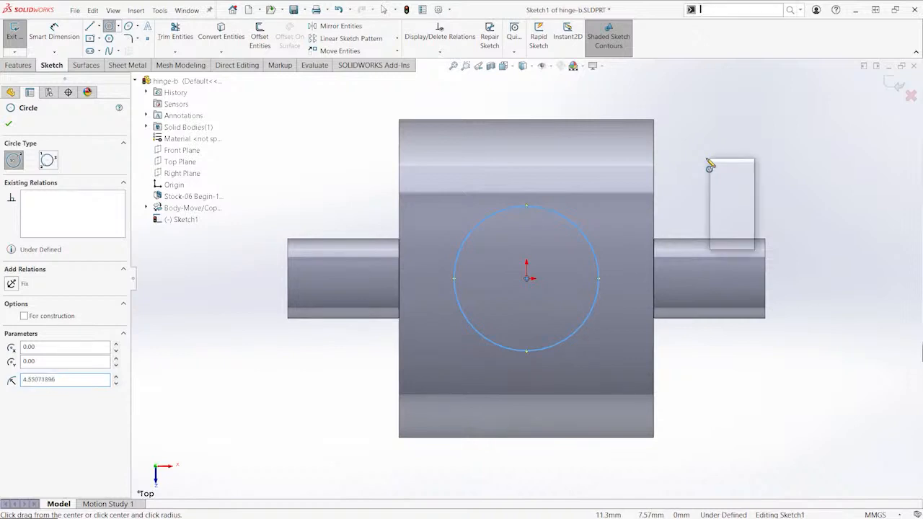
{"action": "left_click", "coordinate": [737, 169]}
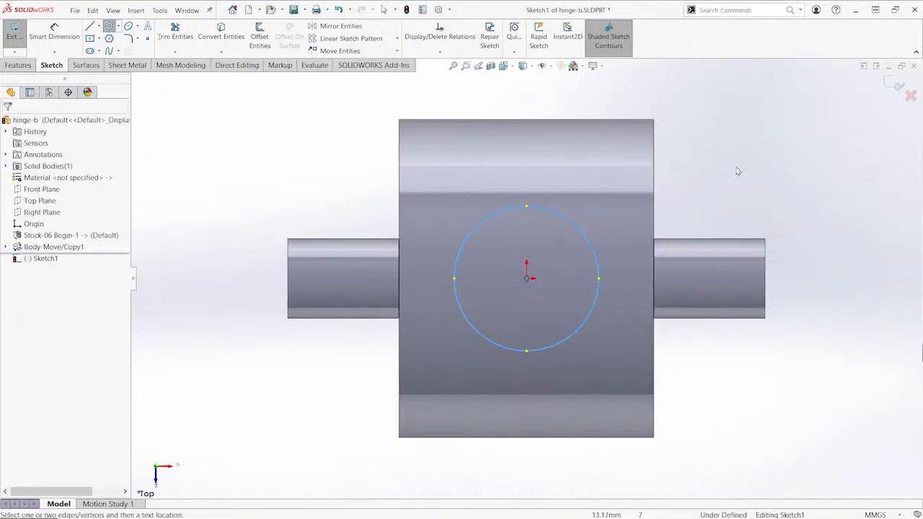
{"action": "left_click", "coordinate": [594, 244]}
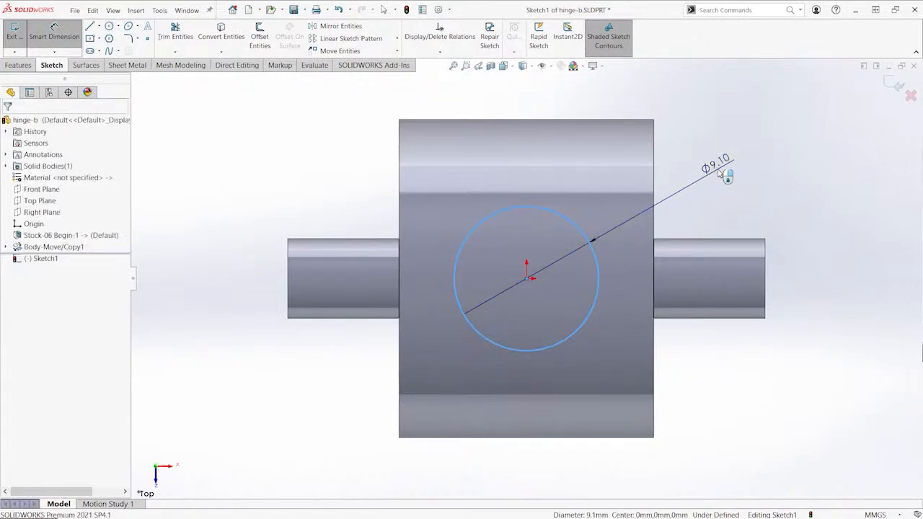
{"action": "left_click", "coordinate": [719, 176]}
{"action": "type", "text": "5"}
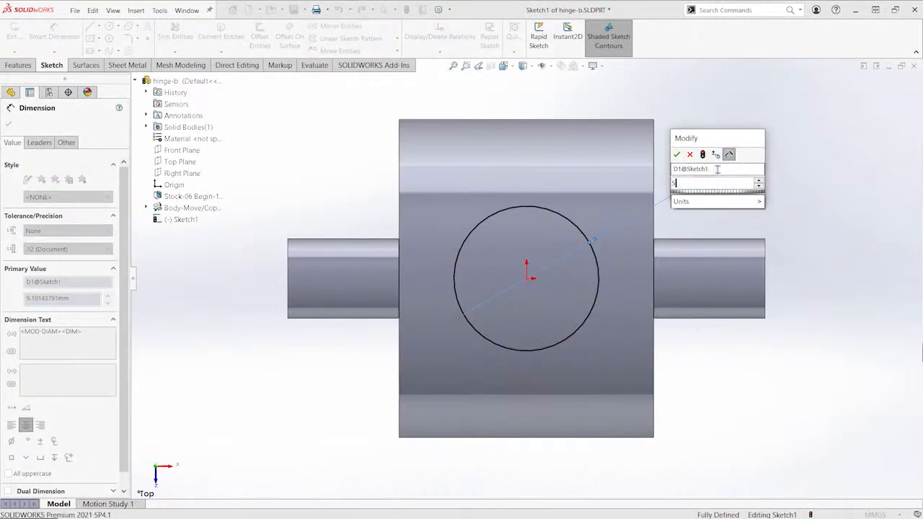
{"action": "key", "text": "Return"}
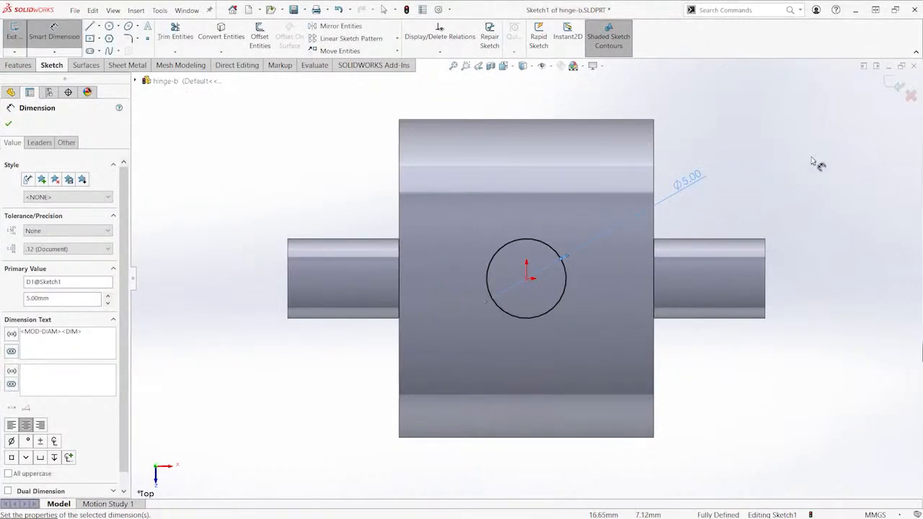
{"action": "left_click", "coordinate": [898, 86]}
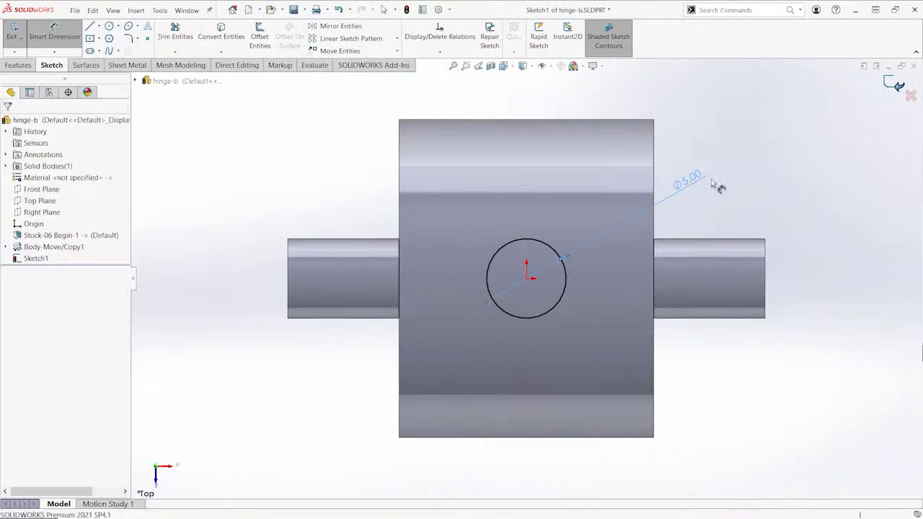
Cut-extrude the circle with the Through All - Both end condition to make the shaft hole through hinge-b
{"action": "key", "text": "s"}
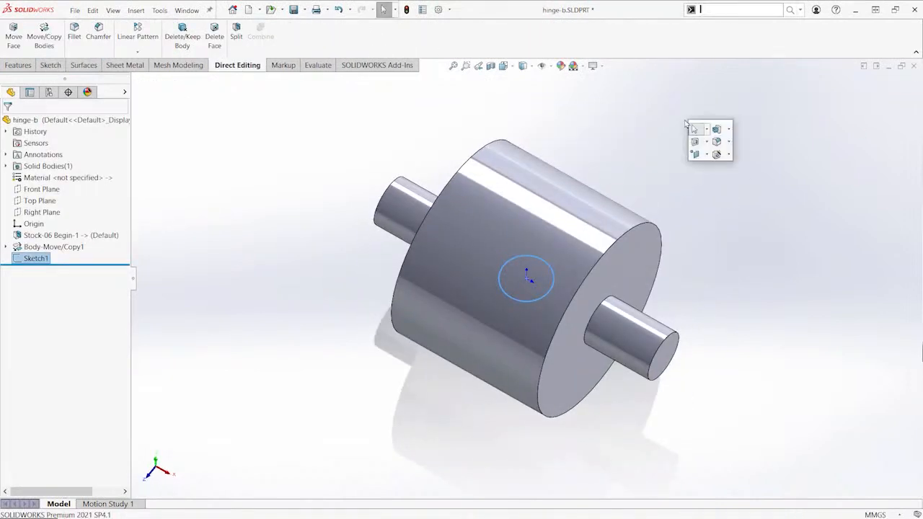
{"action": "left_click", "coordinate": [696, 150]}
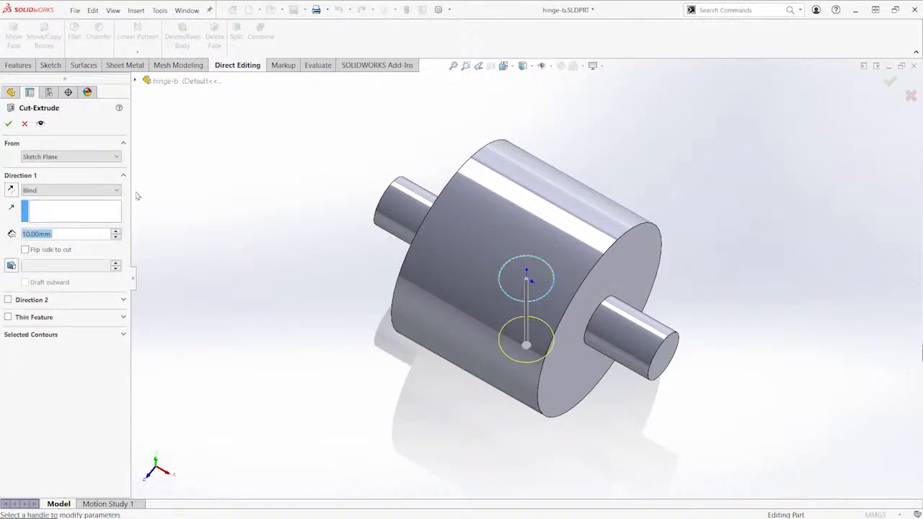
{"action": "left_click", "coordinate": [69, 192]}
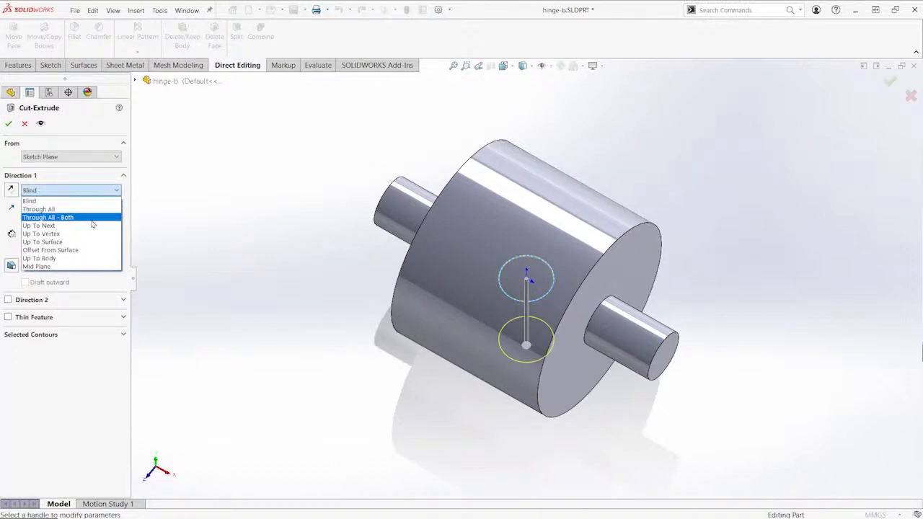
{"action": "left_click", "coordinate": [92, 218]}
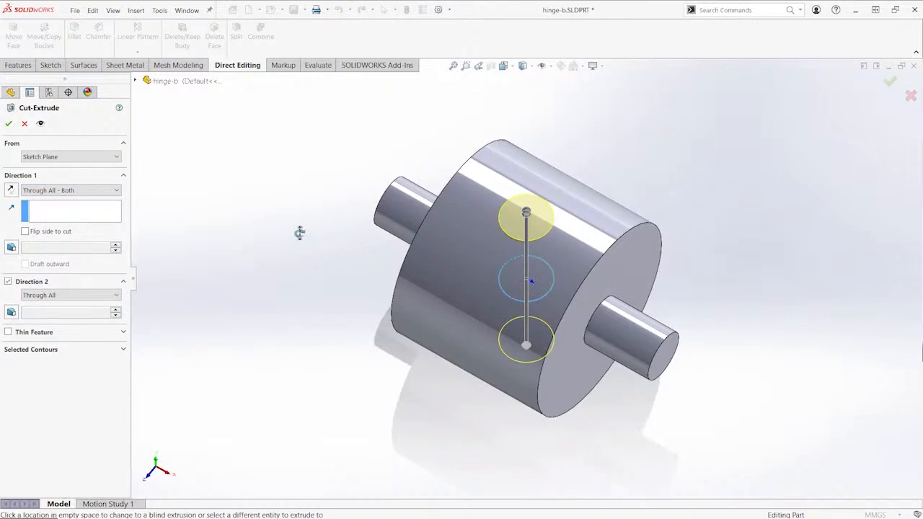
{"action": "middle_click_drag", "start_coordinate": [300, 232], "coordinate": [288, 186]}
{"action": "key", "text": "Return"}
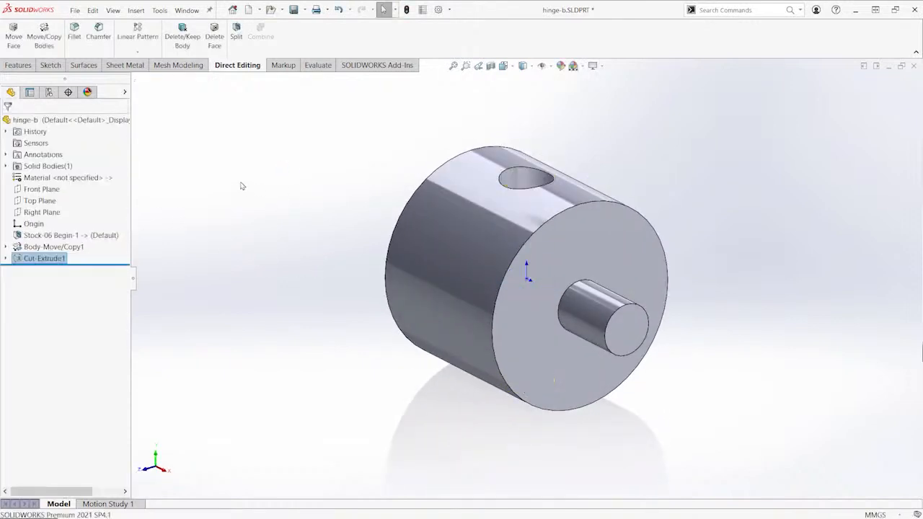
Chamfer the edges at both ends of hinge-b's cross hole with a 1 mm distance at 45 degrees
{"action": "key", "text": "ctrl+7"}
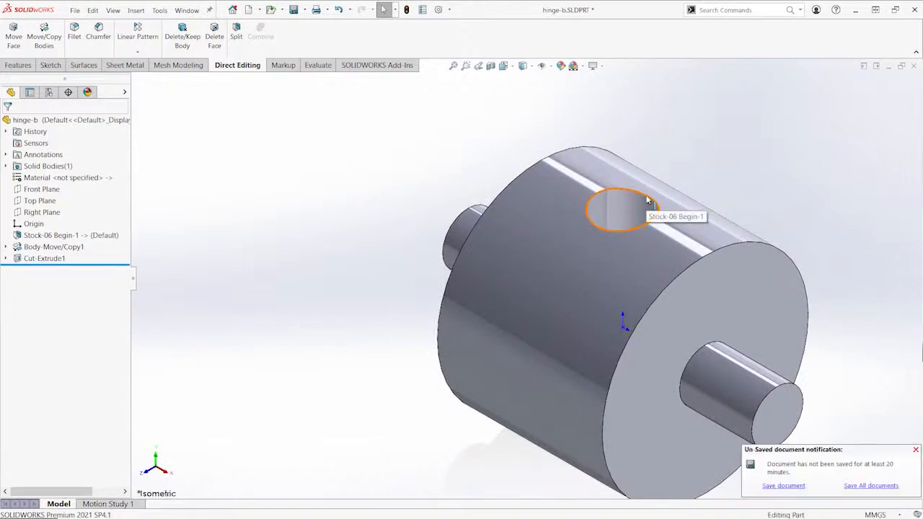
{"action": "left_click", "coordinate": [647, 198]}
{"action": "scroll", "coordinate": [642, 205], "scroll_direction": "up", "scroll_amount": 3}
{"action": "middle_click_drag", "start_coordinate": [632, 217], "coordinate": [624, 74]}
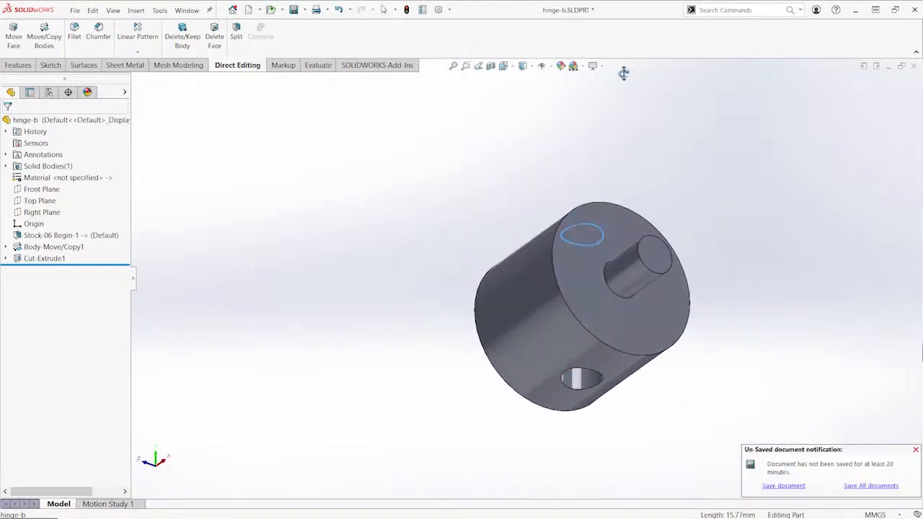
{"action": "left_click", "coordinate": [593, 375], "text": "ctrl"}
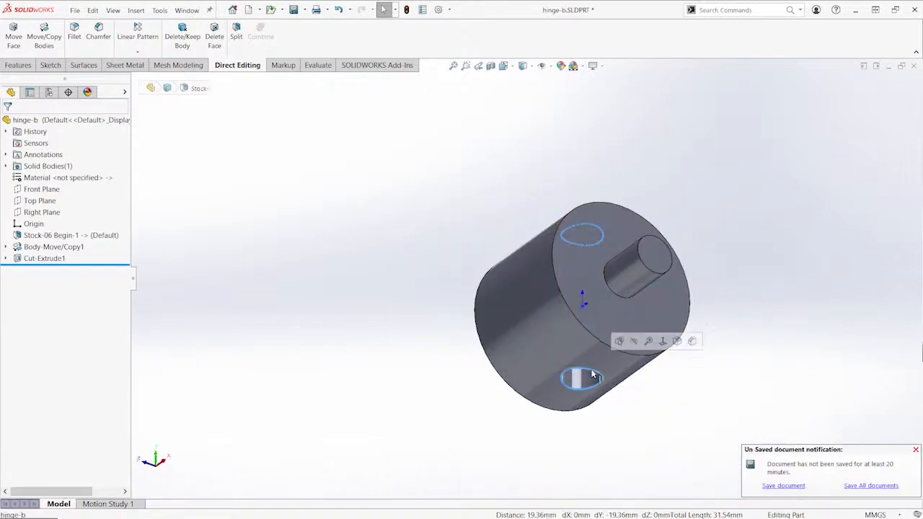
{"action": "left_click", "coordinate": [693, 342]}
{"action": "middle_click_drag", "start_coordinate": [746, 265], "coordinate": [743, 332]}
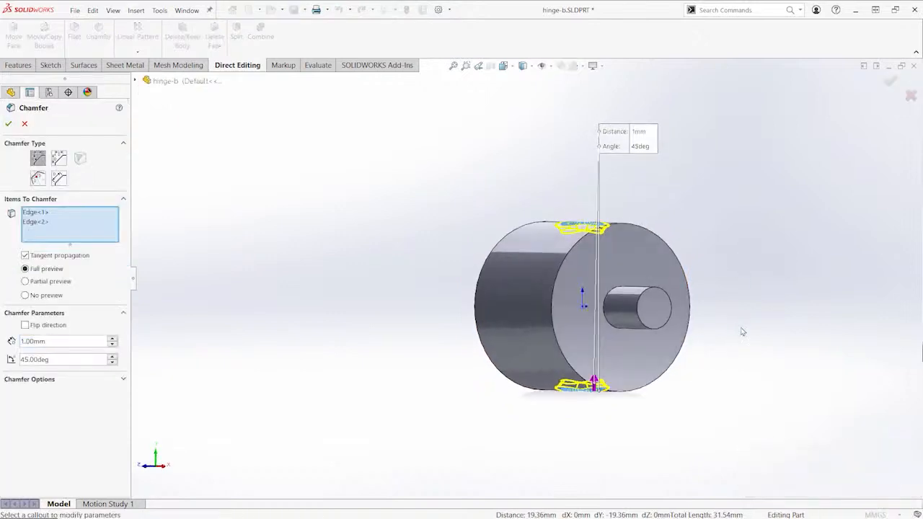
{"action": "left_click", "coordinate": [61, 343]}
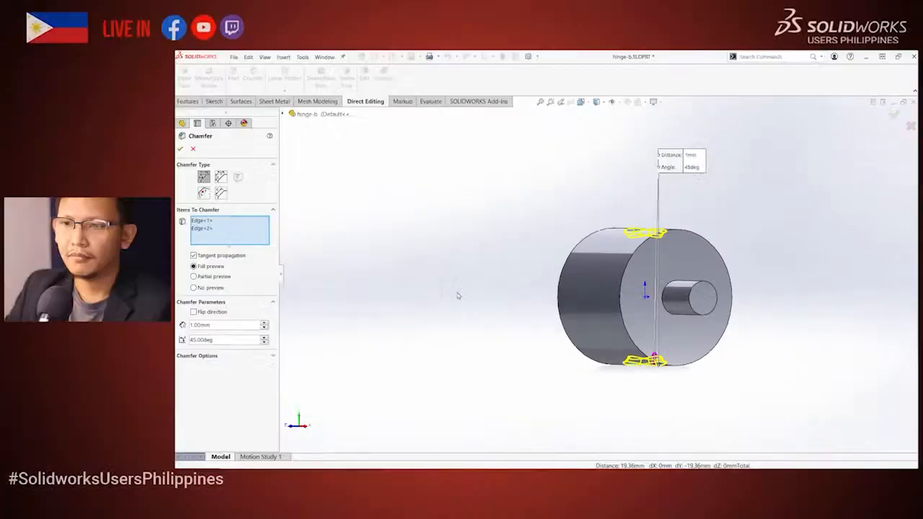
{"action": "key", "text": "Return"}
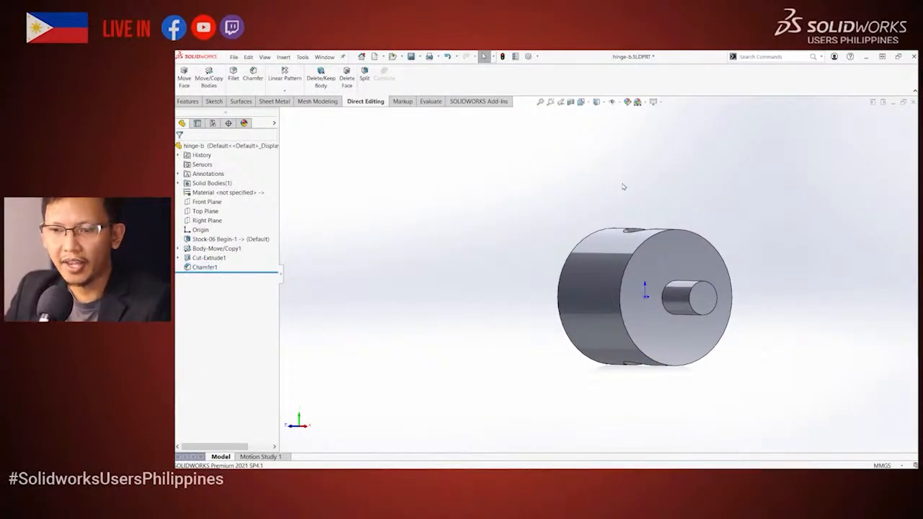
{"action": "key", "text": "ctrl+7"}
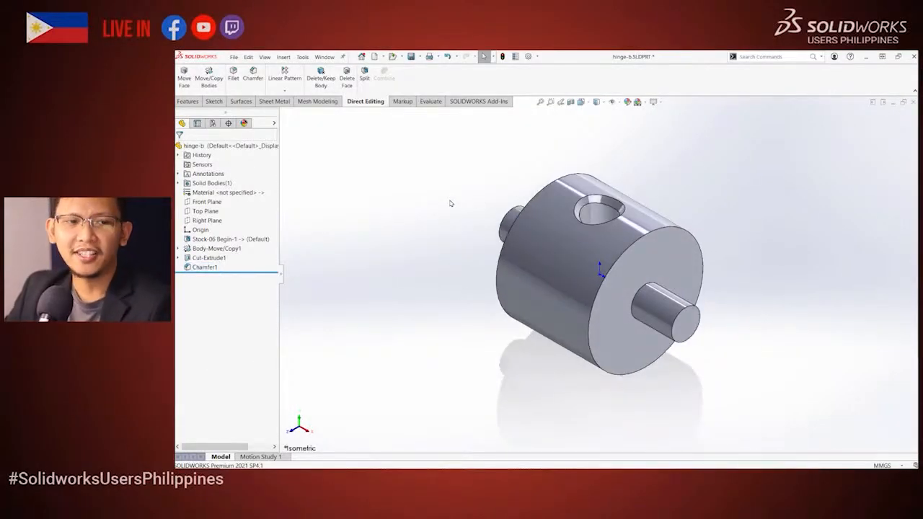
Switch to the hold-down clamp assembly and insert pin-b.SLDPRT from the 11 End folder in the open space above the support
{"action": "key", "text": "ctrl+Tab"}
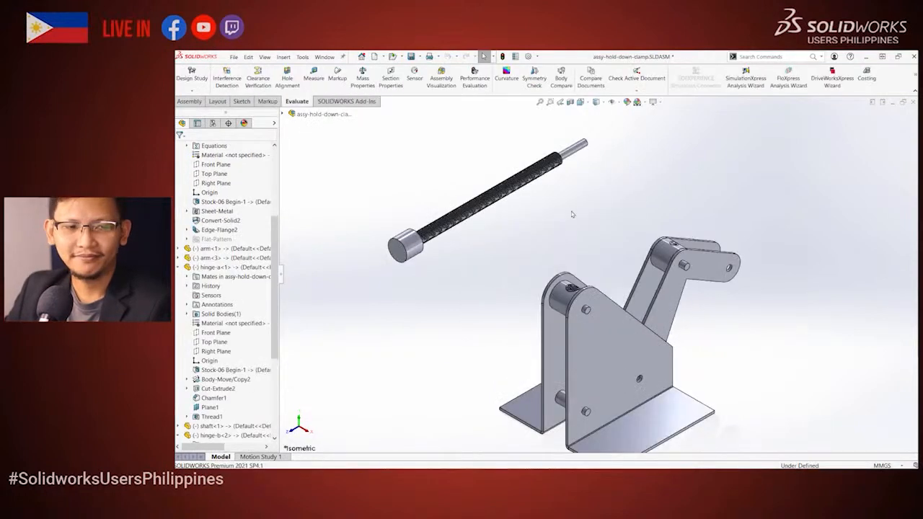
{"action": "scroll", "coordinate": [577, 214], "scroll_direction": "up", "scroll_amount": 3}
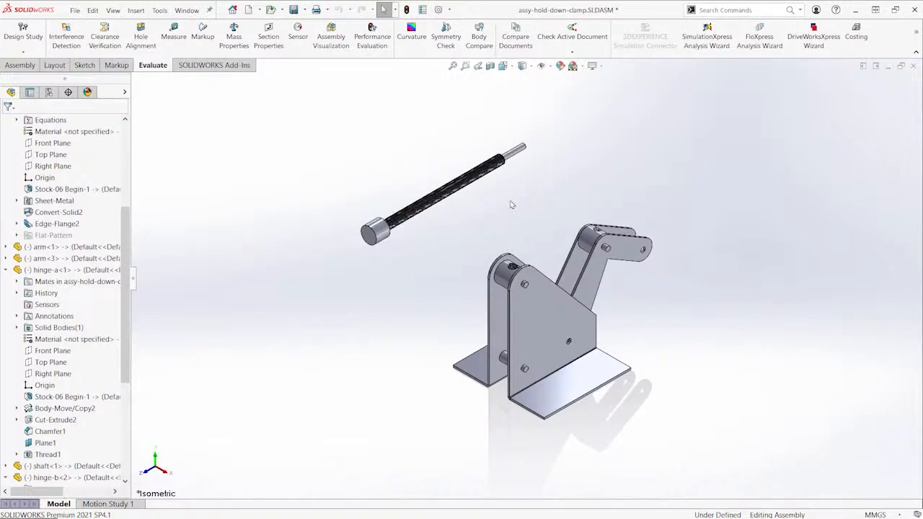
{"action": "key", "text": "s"}
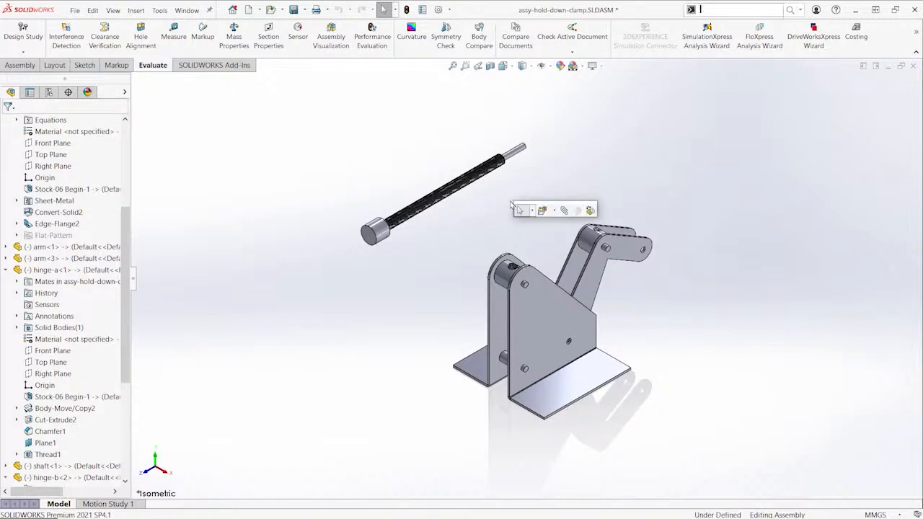
{"action": "left_click", "coordinate": [543, 211]}
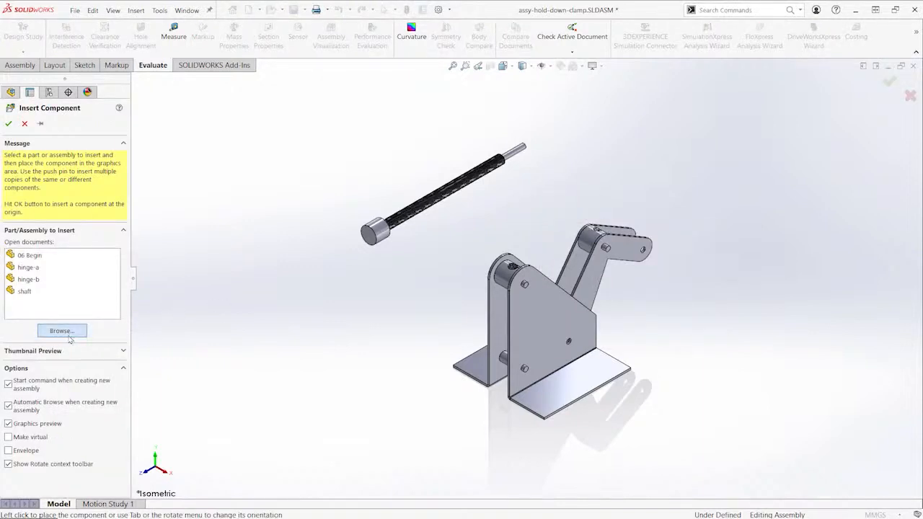
{"action": "left_click", "coordinate": [68, 335]}
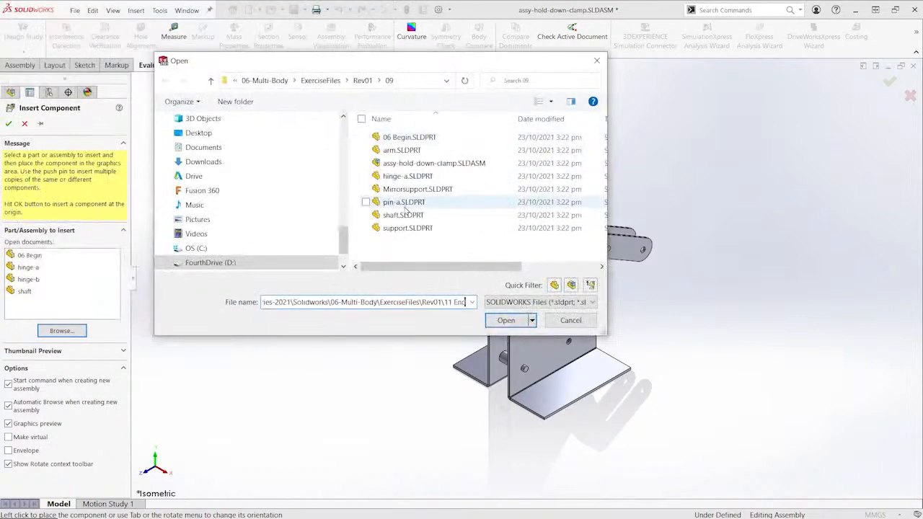
{"action": "key", "text": "Return"}
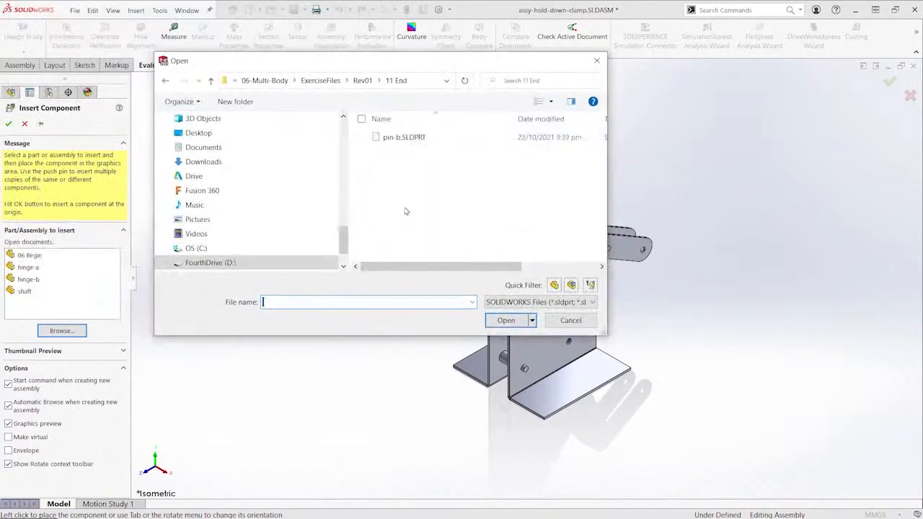
{"action": "double_click", "coordinate": [402, 138]}
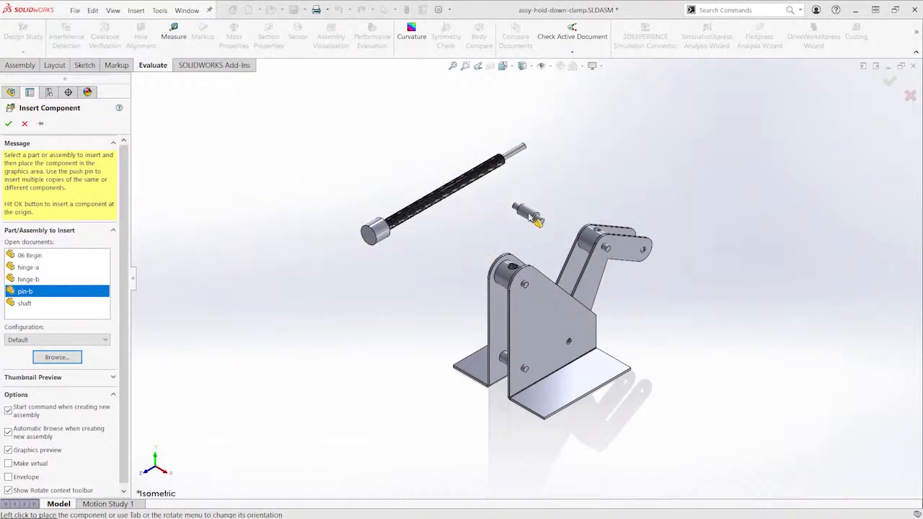
{"action": "left_click", "coordinate": [530, 217]}
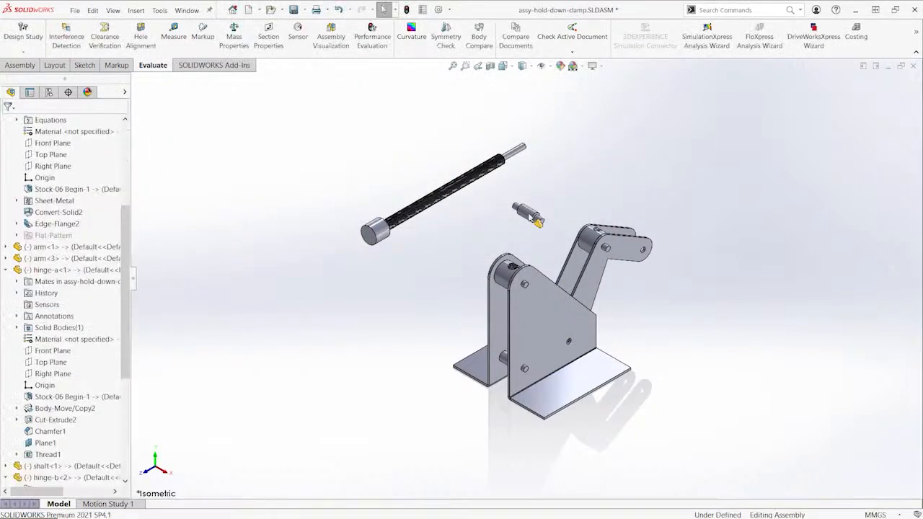
Add a concentric mate between pin-b's small end cylinder and the empty pin hole in the mirrored support
{"action": "scroll", "coordinate": [532, 218], "scroll_direction": "up", "scroll_amount": 5}
{"action": "left_click", "coordinate": [636, 201]}
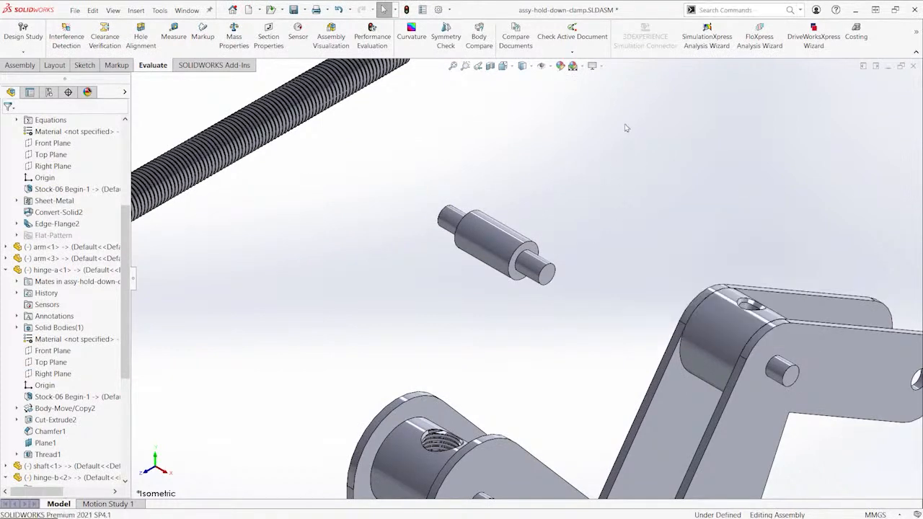
{"action": "key", "text": "m"}
{"action": "scroll", "coordinate": [609, 328], "scroll_direction": "up", "scroll_amount": 1}
{"action": "middle_click_drag", "start_coordinate": [609, 335], "coordinate": [600, 225], "text": "ctrl"}
{"action": "scroll", "coordinate": [540, 171], "scroll_direction": "down", "scroll_amount": 2}
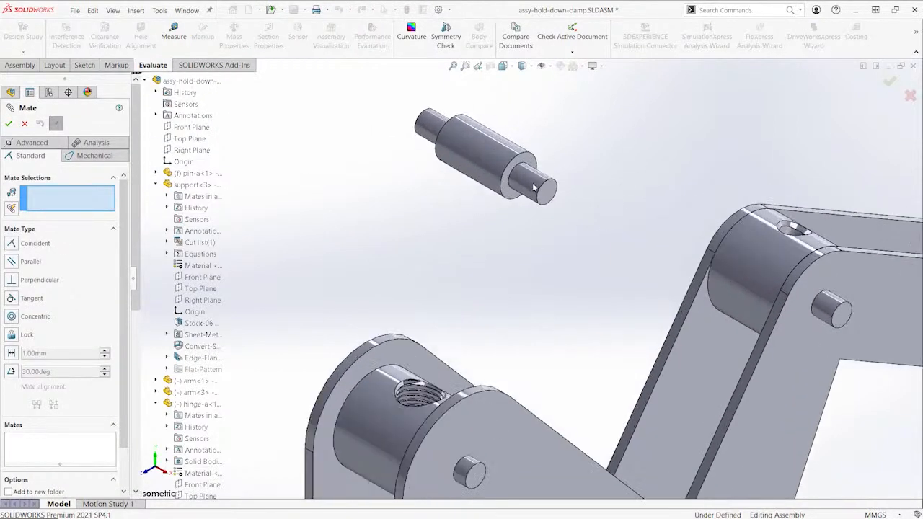
{"action": "left_click", "coordinate": [533, 187]}
{"action": "scroll", "coordinate": [599, 249], "scroll_direction": "up", "scroll_amount": 4}
{"action": "middle_click_drag", "start_coordinate": [600, 305], "coordinate": [579, 175], "text": "ctrl"}
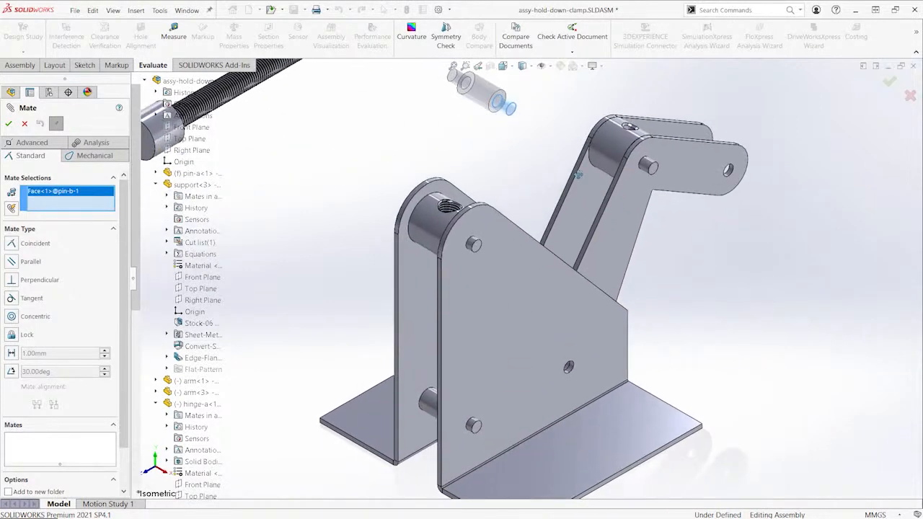
{"action": "scroll", "coordinate": [570, 369], "scroll_direction": "down", "scroll_amount": 4}
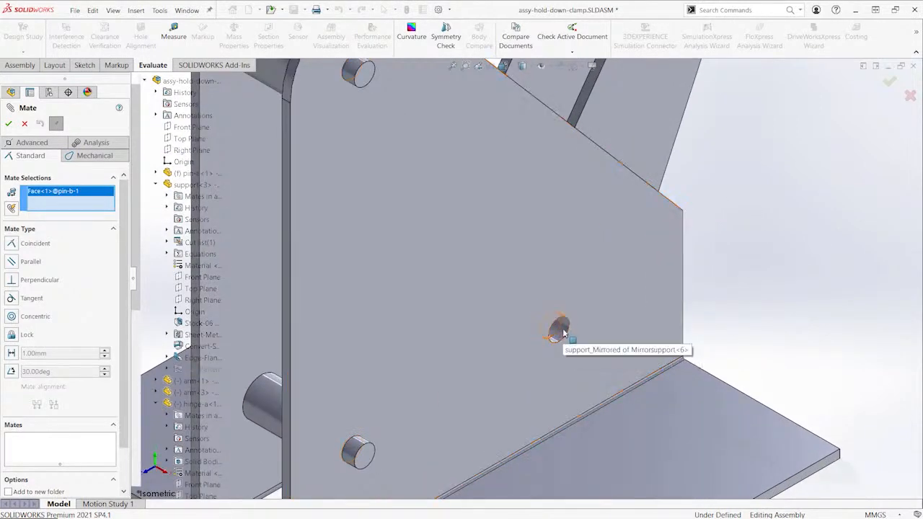
{"action": "left_click", "coordinate": [561, 331]}
{"action": "scroll", "coordinate": [490, 202], "scroll_direction": "up", "scroll_amount": 5}
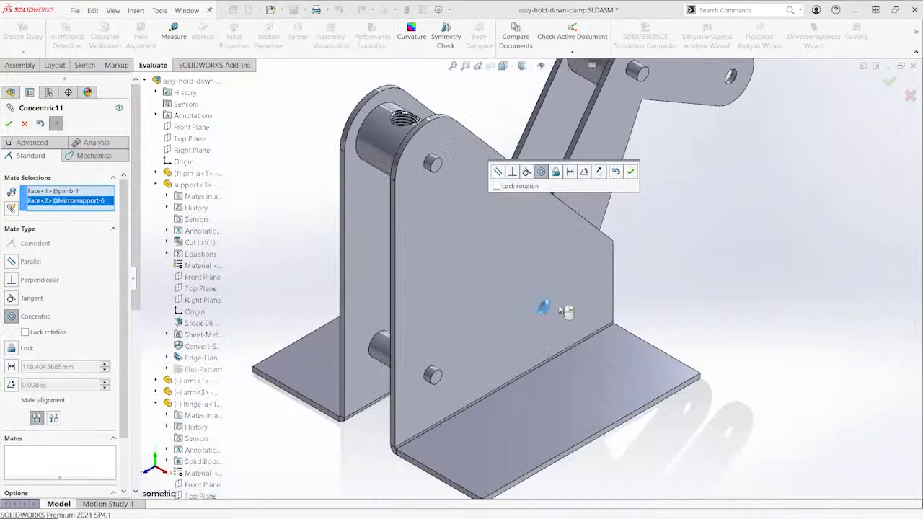
{"action": "scroll", "coordinate": [610, 342], "scroll_direction": "down", "scroll_amount": 2}
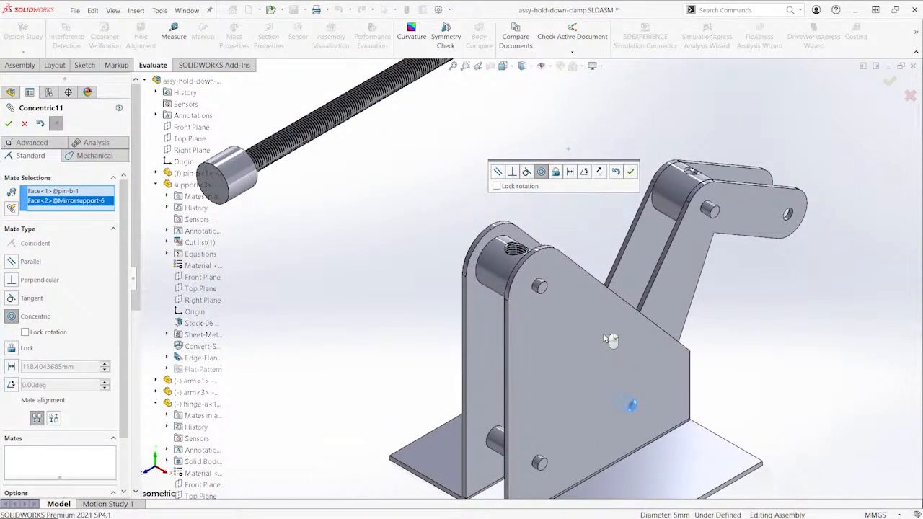
{"action": "right_click", "coordinate": [605, 338]}
Add a concentric mate between pin-b's opposite end and the matching hole in the original support
{"action": "scroll", "coordinate": [604, 324], "scroll_direction": "up", "scroll_amount": 2}
{"action": "middle_click_drag", "start_coordinate": [591, 227], "coordinate": [585, 330]}
{"action": "scroll", "coordinate": [469, 223], "scroll_direction": "down", "scroll_amount": 2}
{"action": "scroll", "coordinate": [551, 257], "scroll_direction": "down", "scroll_amount": 4}
{"action": "middle_click_drag", "start_coordinate": [590, 250], "coordinate": [600, 233]}
{"action": "left_click_drag", "start_coordinate": [715, 209], "coordinate": [803, 205]}
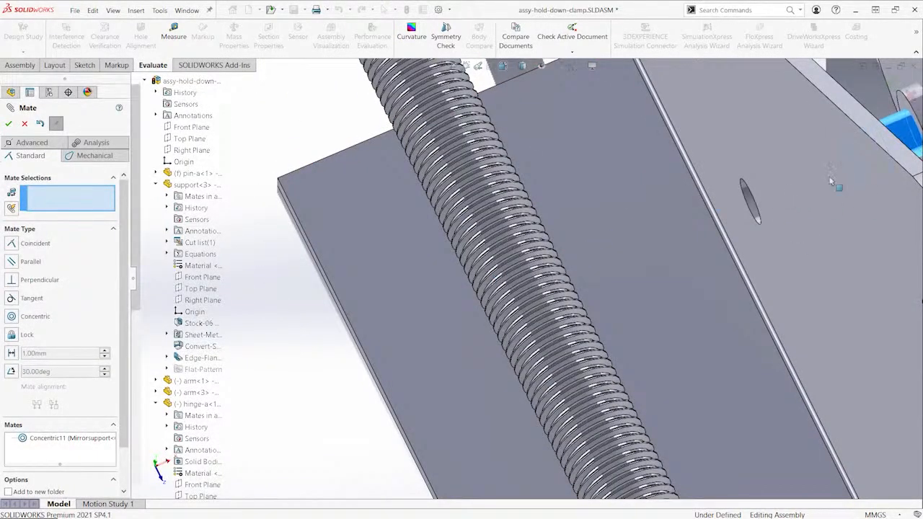
{"action": "scroll", "coordinate": [899, 137], "scroll_direction": "up", "scroll_amount": 1}
{"action": "middle_click_drag", "start_coordinate": [899, 138], "coordinate": [646, 216], "text": "ctrl"}
{"action": "left_click", "coordinate": [646, 220]}
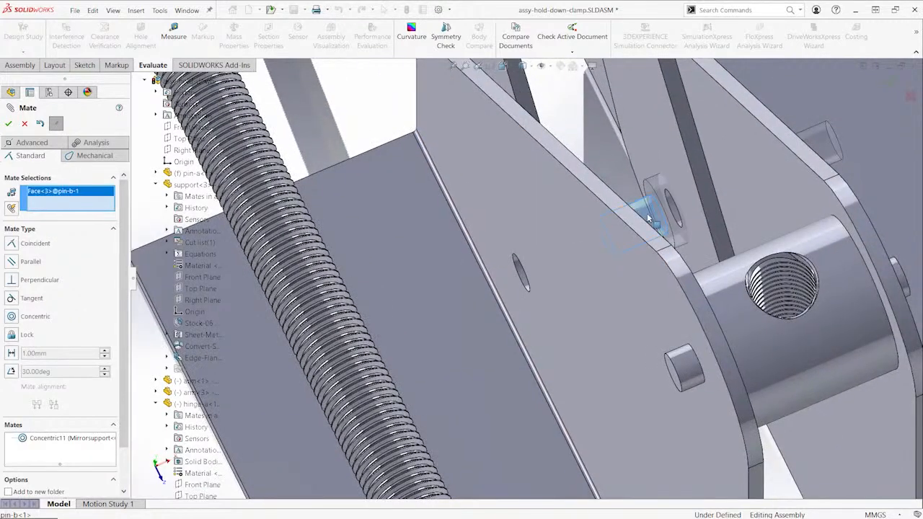
{"action": "left_click", "coordinate": [524, 278]}
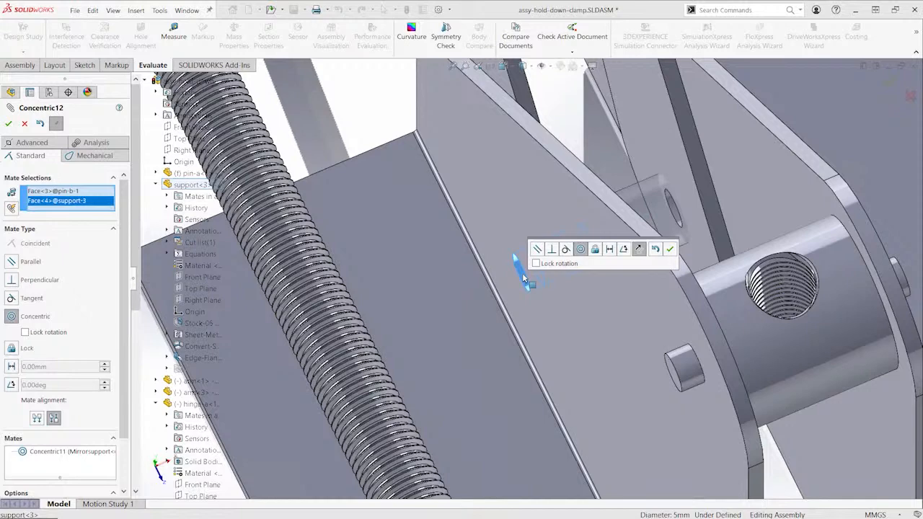
{"action": "key", "text": "Return"}
Centre pin-b with a coincident mate between the assembly's Right Plane and pin-b's Right Plane, and finish mating
{"action": "middle_click_drag", "start_coordinate": [628, 271], "coordinate": [590, 299], "text": "shift"}
{"action": "middle_click_drag", "start_coordinate": [590, 300], "coordinate": [344, 226]}
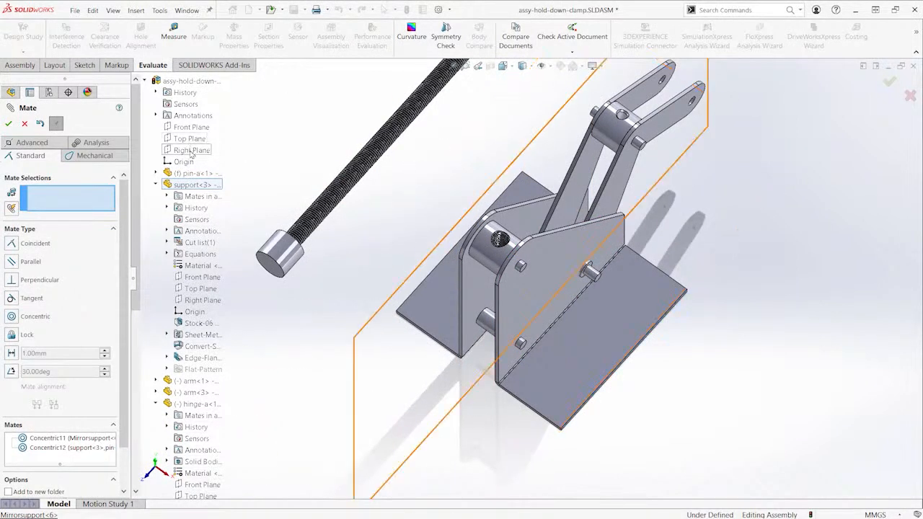
{"action": "left_click", "coordinate": [191, 150]}
{"action": "middle_click_drag", "start_coordinate": [476, 180], "coordinate": [512, 185]}
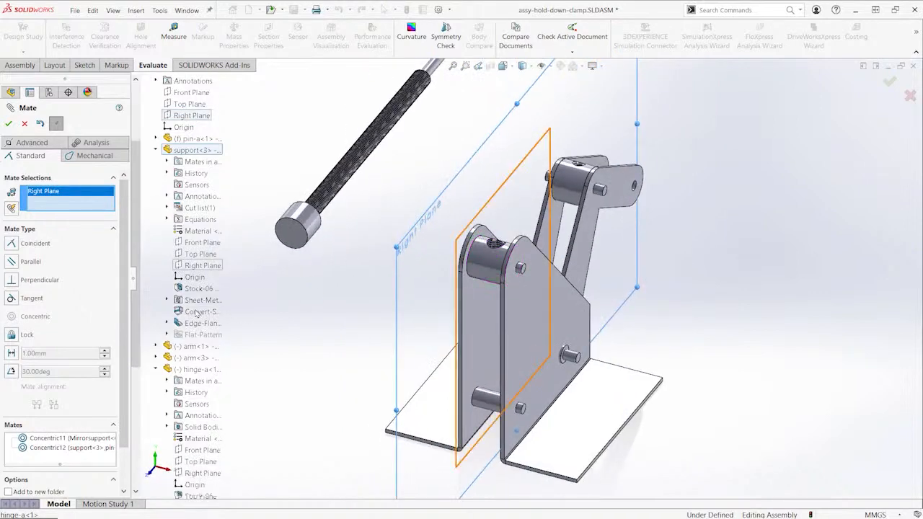
{"action": "scroll", "coordinate": [221, 334], "scroll_direction": "down", "scroll_amount": 9}
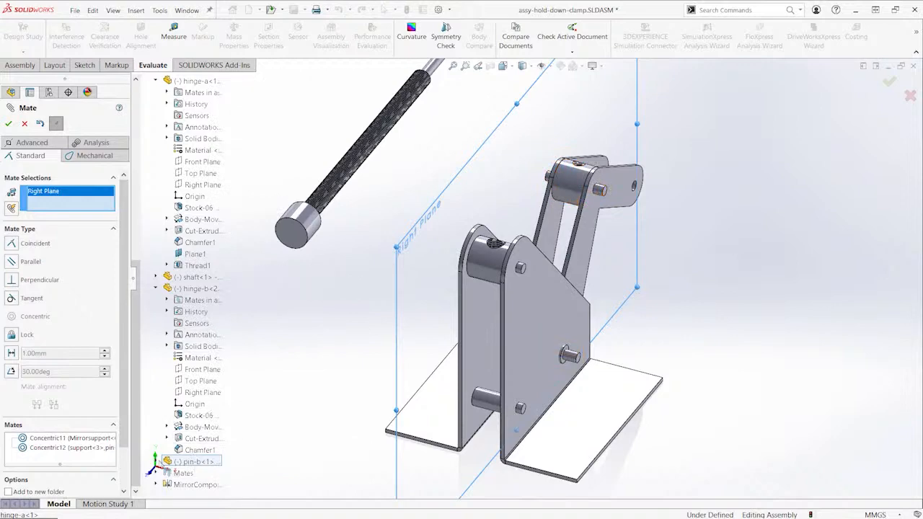
{"action": "left_click", "coordinate": [154, 459]}
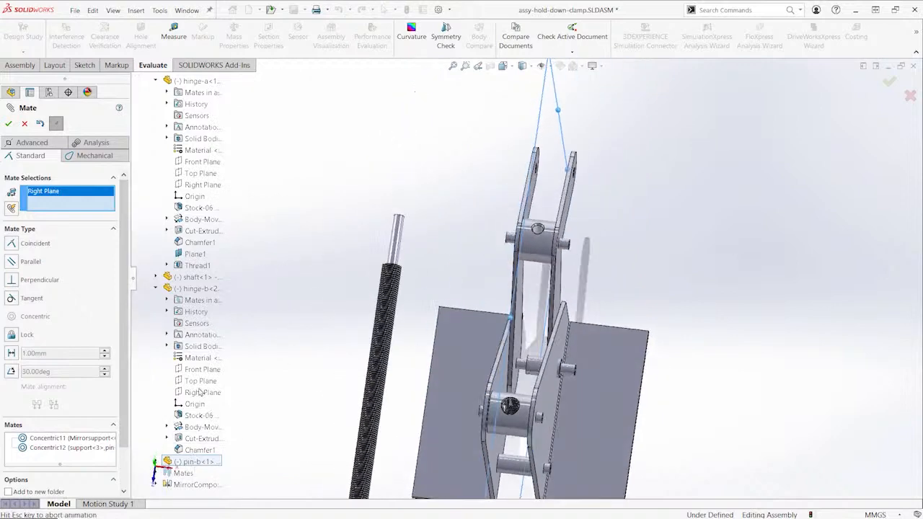
{"action": "left_click", "coordinate": [156, 462]}
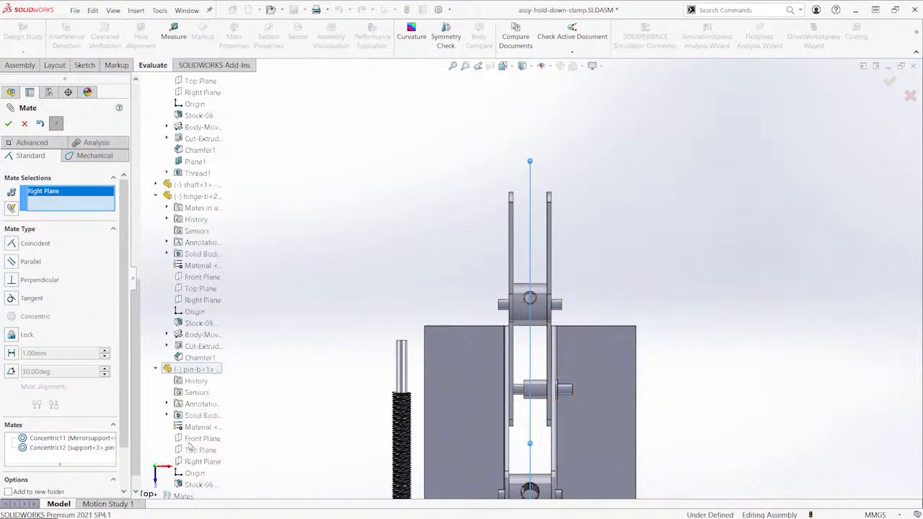
{"action": "scroll", "coordinate": [193, 446], "scroll_direction": "down", "scroll_amount": 1}
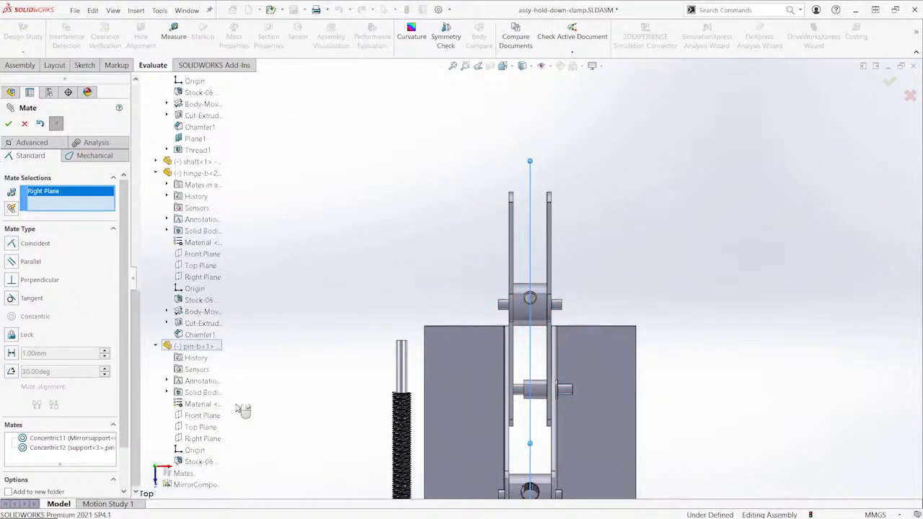
{"action": "left_click", "coordinate": [203, 438]}
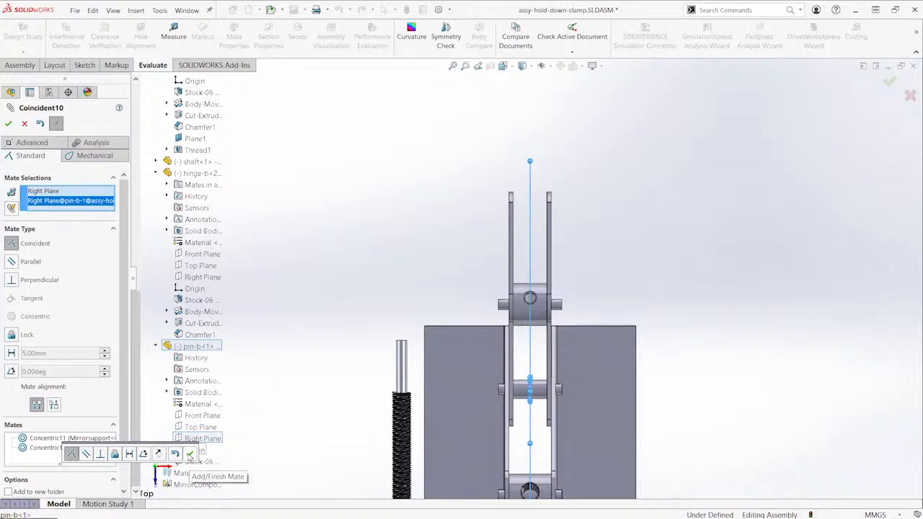
{"action": "left_click", "coordinate": [190, 456]}
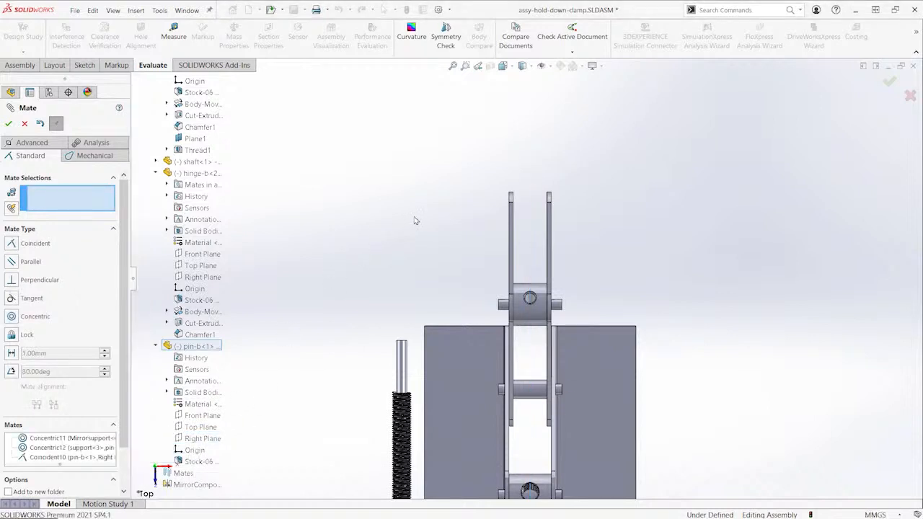
{"action": "key", "text": "ctrl+7"}
{"action": "key", "text": "Escape"}
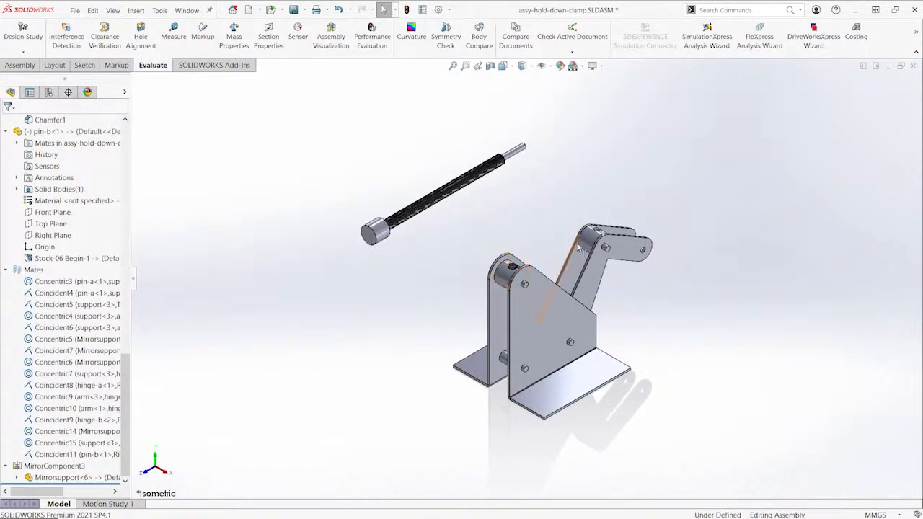
Rotate hinge-b and hinge-a about their pins so their cross holes face towards the shaft's head end
{"action": "left_click", "coordinate": [591, 239]}
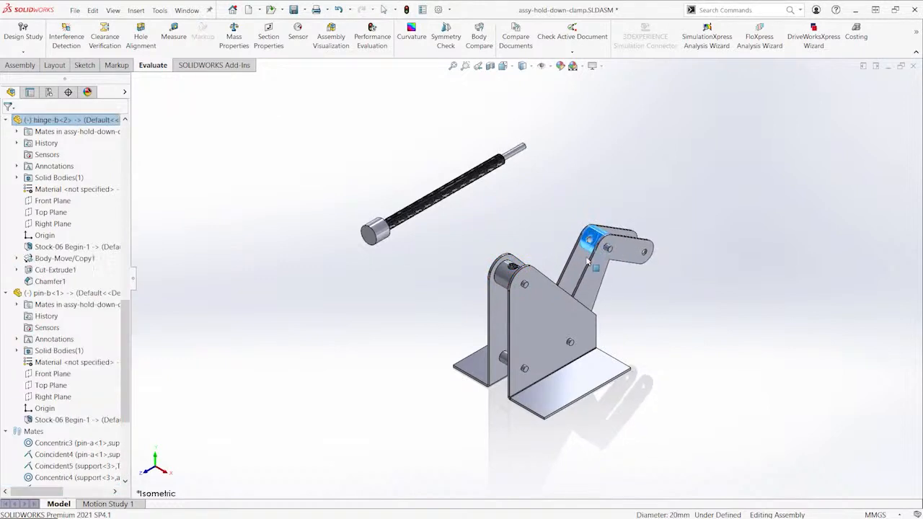
{"action": "left_click", "coordinate": [504, 277]}
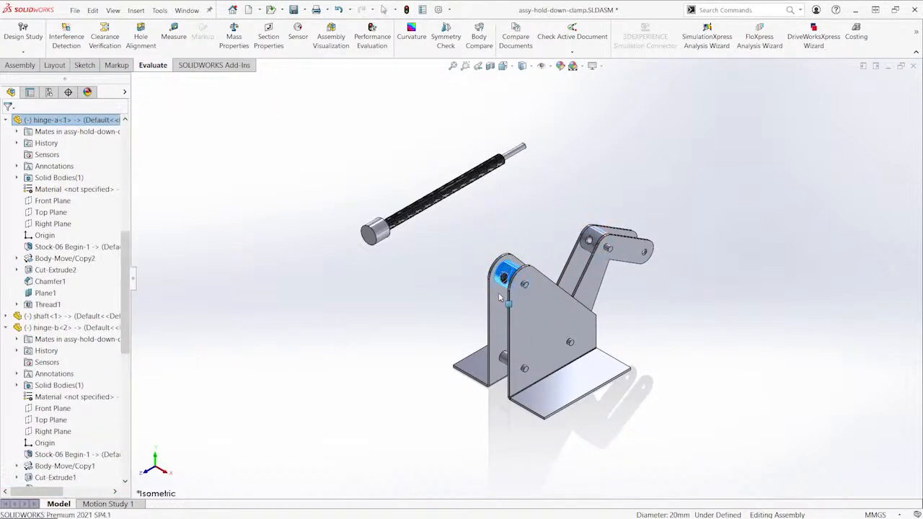
{"action": "left_click", "coordinate": [502, 230]}
{"action": "scroll", "coordinate": [502, 229], "scroll_direction": "down", "scroll_amount": 3}
{"action": "scroll", "coordinate": [505, 244], "scroll_direction": "up", "scroll_amount": 3}
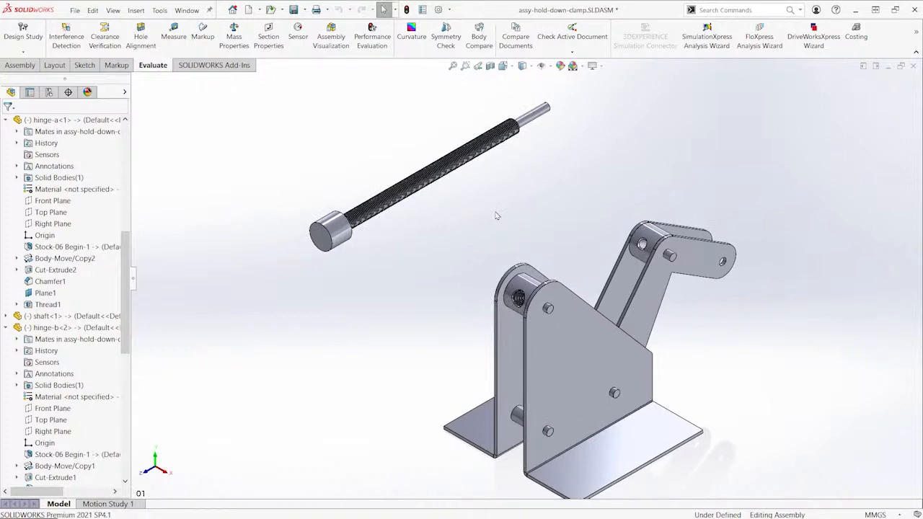
Start a new mate and select the shaft's cylindrical root face between the thread ridges near its head
{"action": "left_click", "coordinate": [497, 215]}
{"action": "key", "text": "m"}
{"action": "scroll", "coordinate": [541, 266], "scroll_direction": "down", "scroll_amount": 1}
{"action": "middle_click_drag", "start_coordinate": [532, 296], "coordinate": [471, 311]}
{"action": "scroll", "coordinate": [416, 197], "scroll_direction": "up", "scroll_amount": 5}
{"action": "scroll", "coordinate": [351, 230], "scroll_direction": "down", "scroll_amount": 12}
{"action": "middle_click_drag", "start_coordinate": [354, 235], "coordinate": [319, 205]}
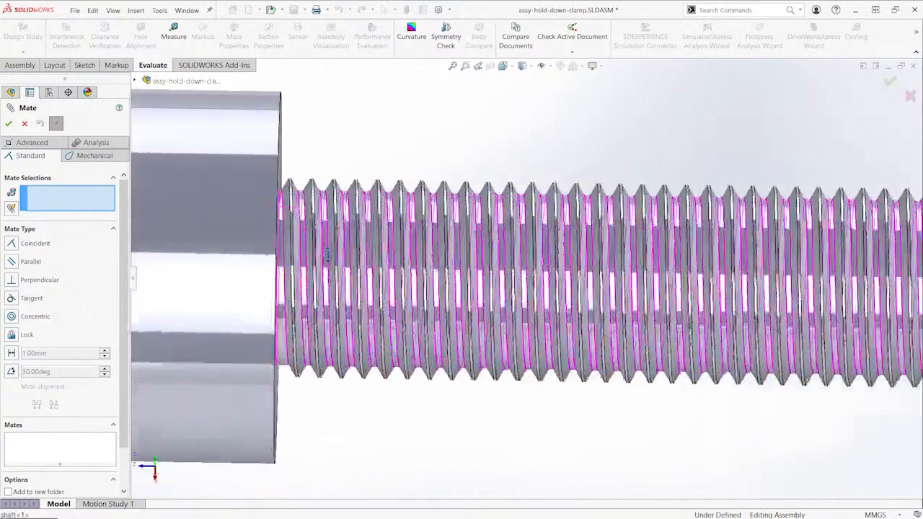
{"action": "scroll", "coordinate": [317, 201], "scroll_direction": "down", "scroll_amount": 7}
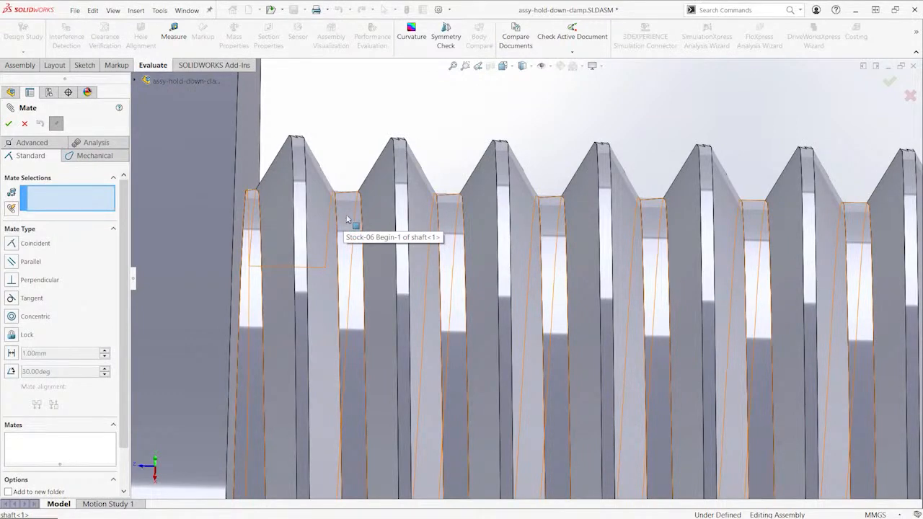
{"action": "left_click", "coordinate": [347, 219]}
Set the display style to Wireframe to expose the faces inside hinge-a's threaded cross hole
{"action": "scroll", "coordinate": [411, 200], "scroll_direction": "up", "scroll_amount": 10}
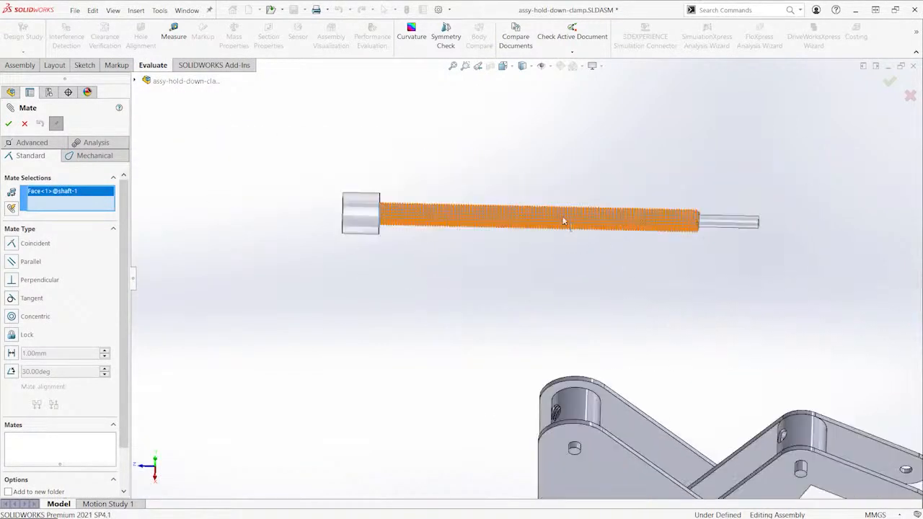
{"action": "middle_click_drag", "start_coordinate": [564, 222], "coordinate": [519, 275]}
{"action": "scroll", "coordinate": [520, 278], "scroll_direction": "down", "scroll_amount": 8}
{"action": "scroll", "coordinate": [505, 275], "scroll_direction": "down", "scroll_amount": 1}
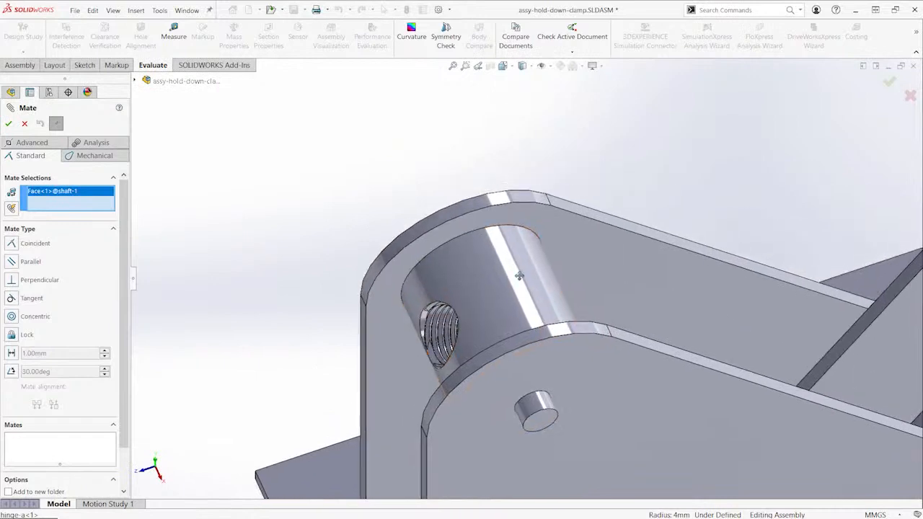
{"action": "scroll", "coordinate": [519, 276], "scroll_direction": "down", "scroll_amount": 3}
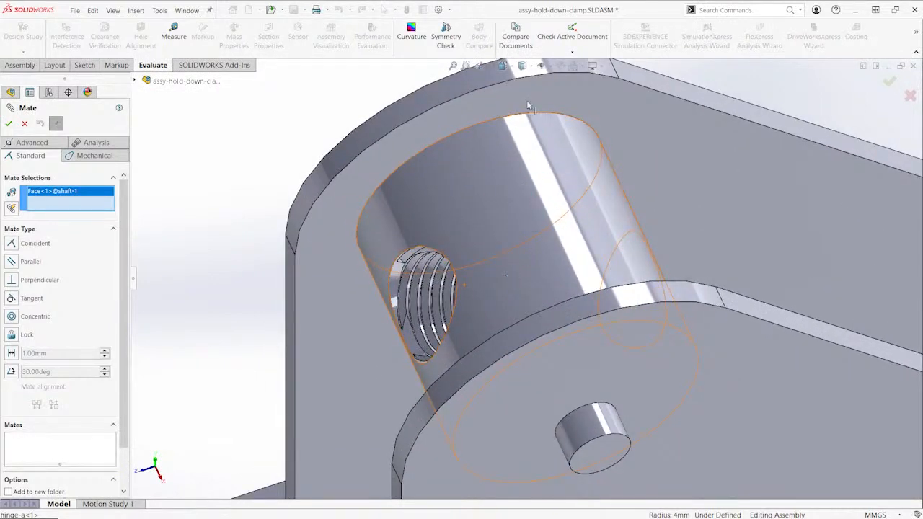
{"action": "left_click", "coordinate": [534, 67]}
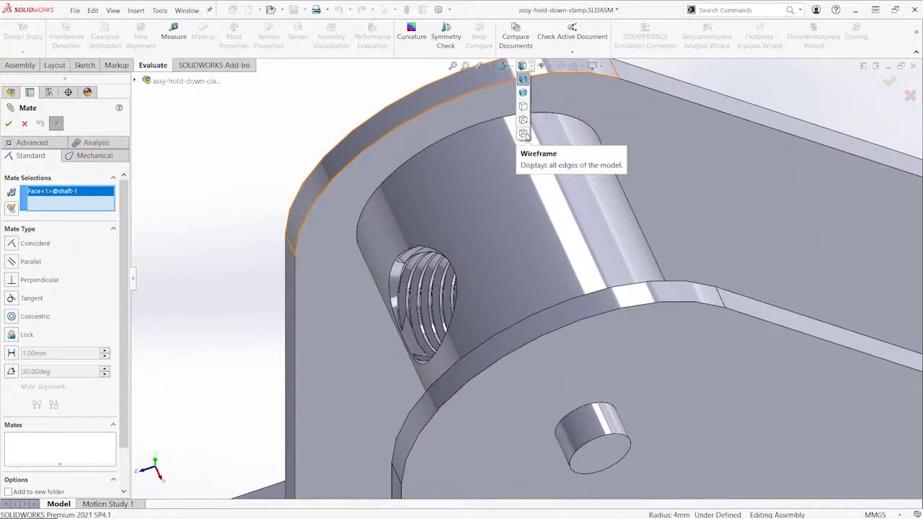
{"action": "left_click", "coordinate": [526, 135]}
Add a concentric mate between the shaft's thread root face and the Cut-Extrude2 face of hinge-a's threaded hole
{"action": "mouse_move", "coordinate": [404, 180]}
{"action": "middle_mouse_down"}
{"action": "mouse_move", "coordinate": [392, 206]}
{"action": "mouse_move", "coordinate": [408, 241]}
{"action": "mouse_move", "coordinate": [369, 212]}
{"action": "middle_mouse_up"}
{"action": "scroll", "coordinate": [443, 282], "scroll_direction": "down", "scroll_amount": 10}
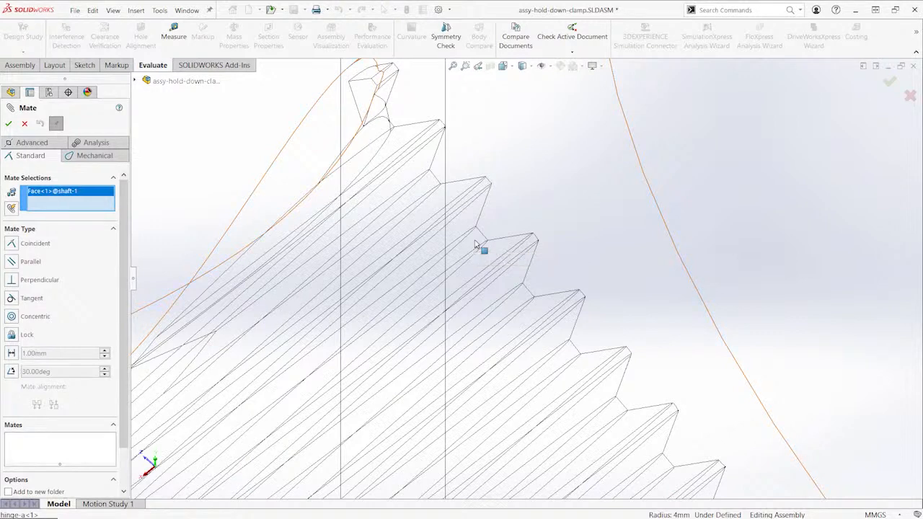
{"action": "right_click", "coordinate": [476, 243]}
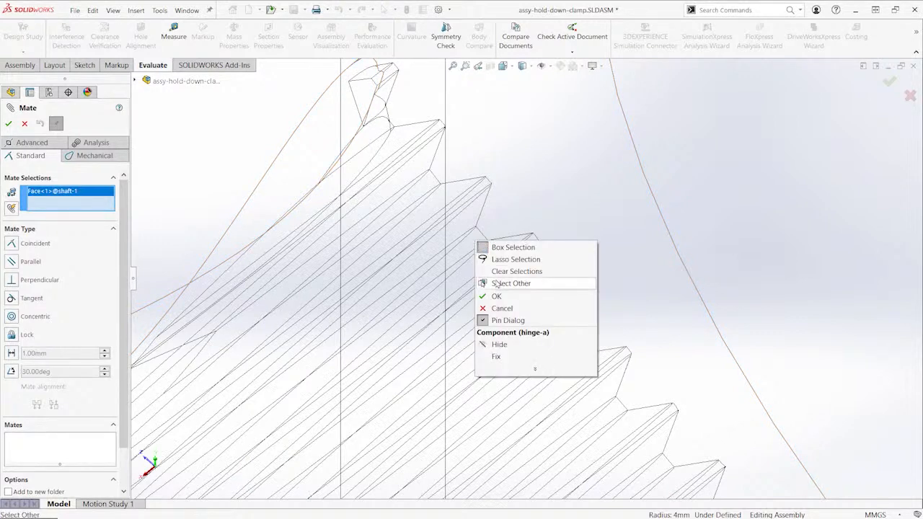
{"action": "left_click", "coordinate": [547, 287]}
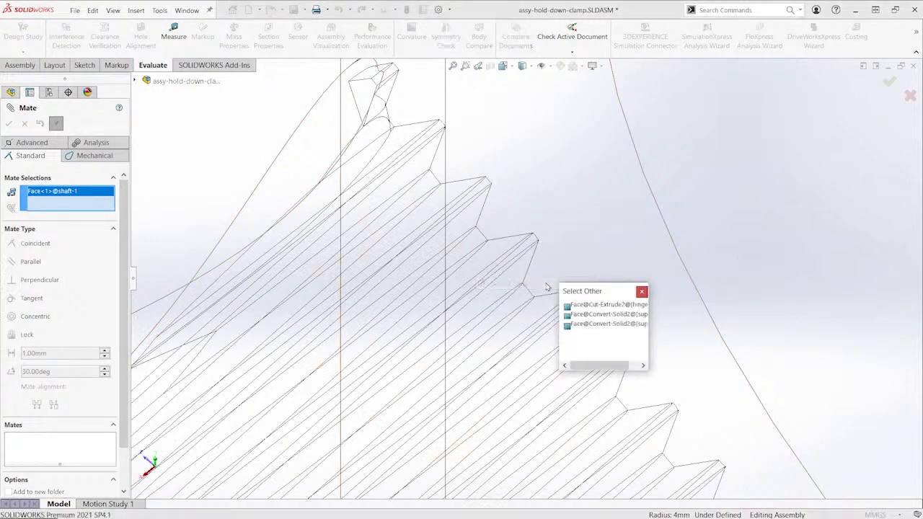
{"action": "left_click", "coordinate": [595, 306]}
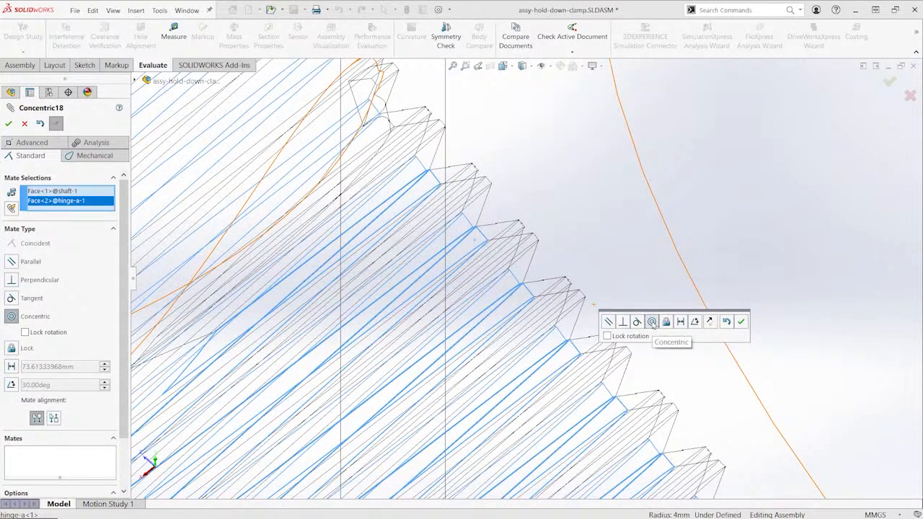
{"action": "left_click", "coordinate": [652, 321]}
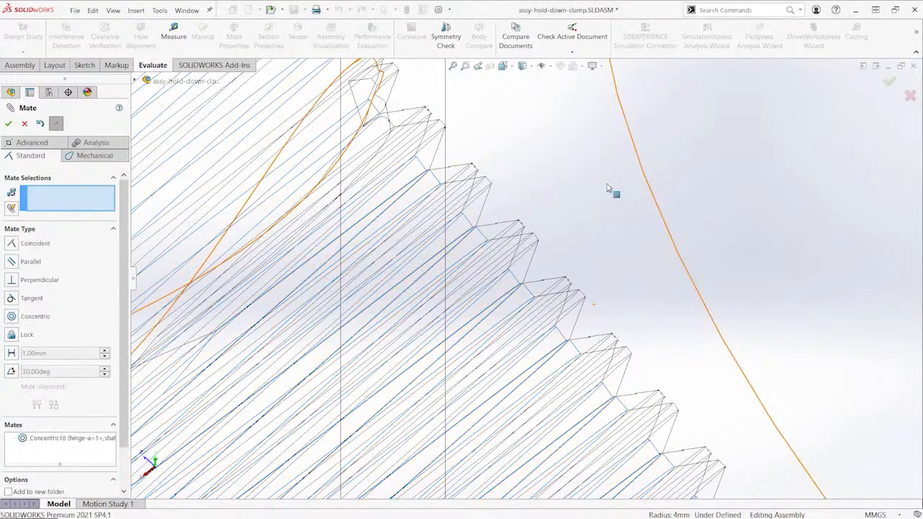
Restore the Shaded With Edges display style and return the assembly to the isometric view
{"action": "scroll", "coordinate": [604, 199], "scroll_direction": "up", "scroll_amount": 3}
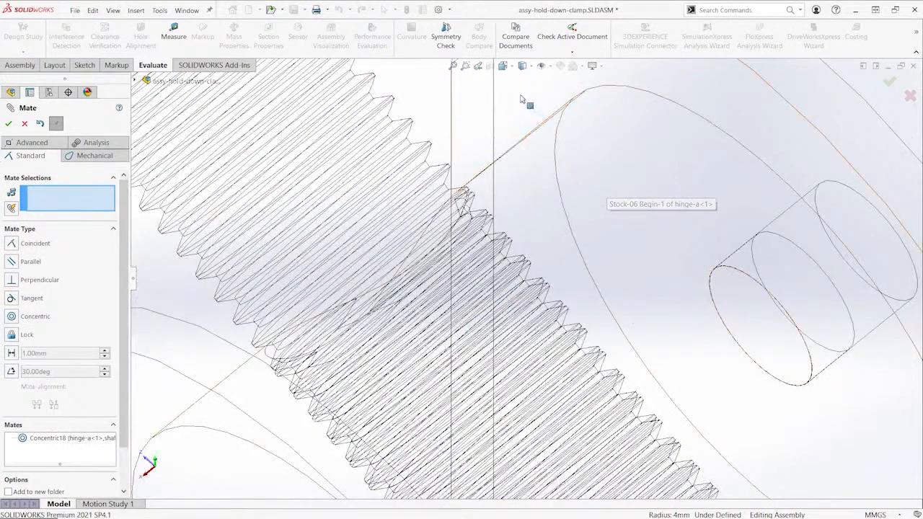
{"action": "left_click", "coordinate": [531, 67]}
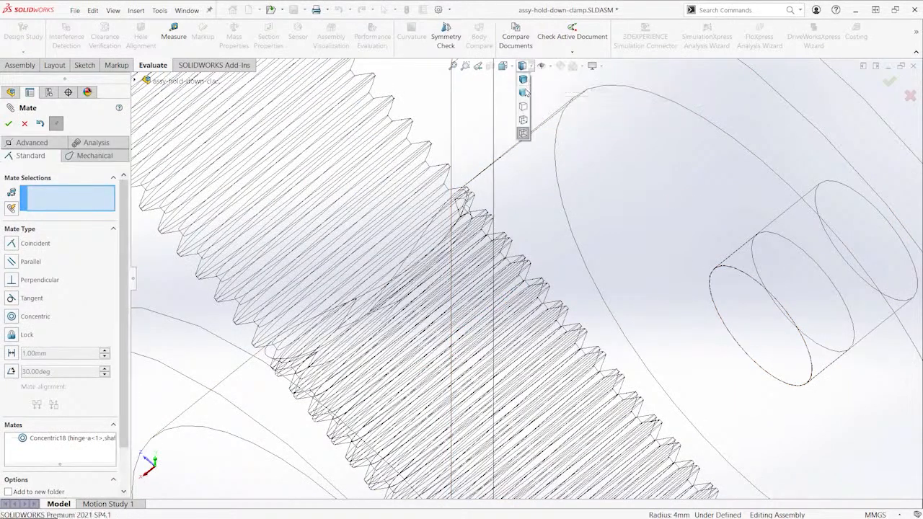
{"action": "left_click", "coordinate": [524, 80]}
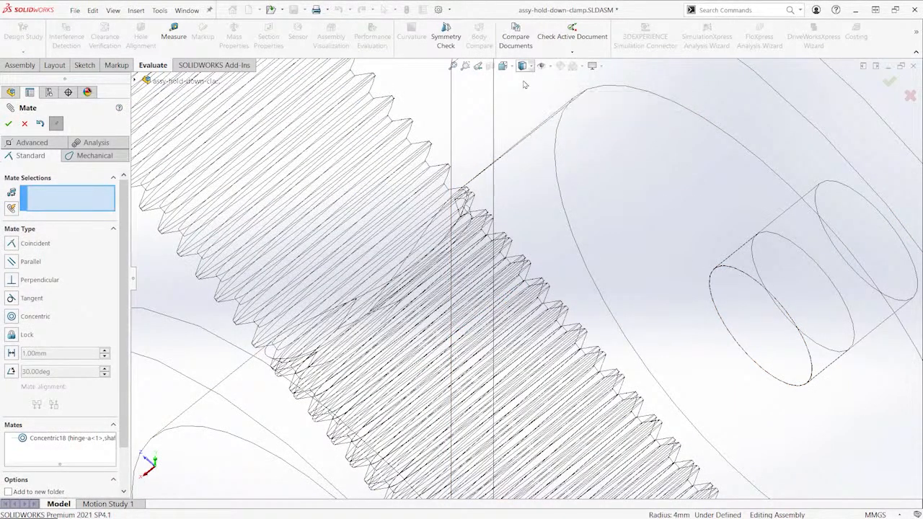
{"action": "scroll", "coordinate": [534, 205], "scroll_direction": "up", "scroll_amount": 5}
{"action": "key", "text": "ctrl+7"}
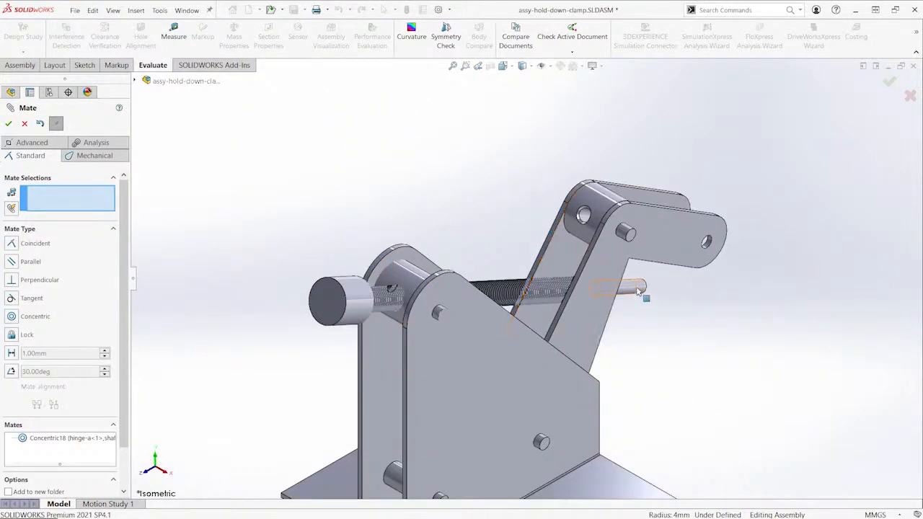
Add a concentric mate between the shaft's slim plain end and hinge-b's cross hole, finish mating, and slide the shaft slightly outwards by its head
{"action": "left_click", "coordinate": [638, 290]}
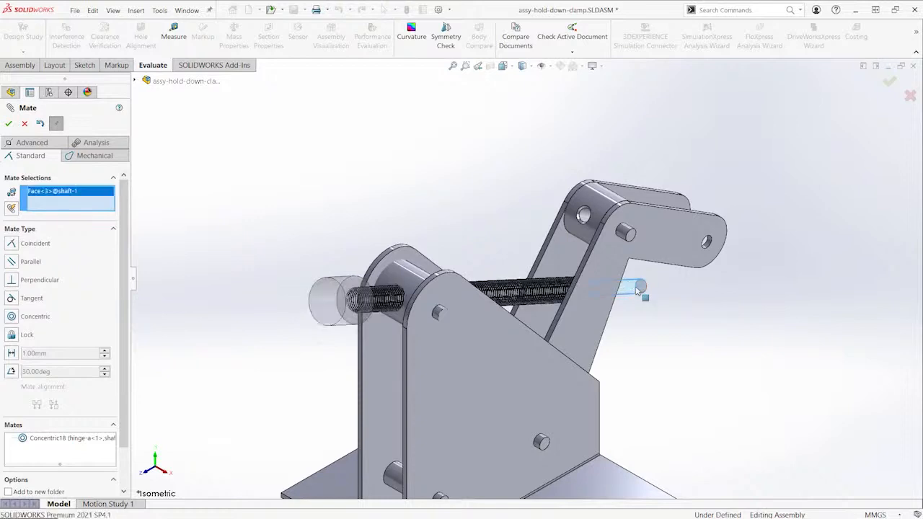
{"action": "left_click", "coordinate": [584, 217]}
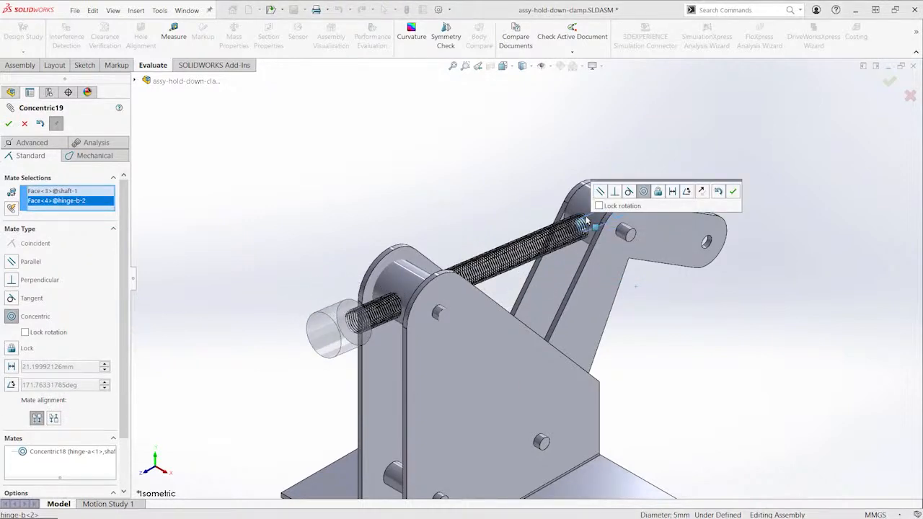
{"action": "right_click", "coordinate": [586, 221]}
{"action": "scroll", "coordinate": [581, 212], "scroll_direction": "up", "scroll_amount": 2}
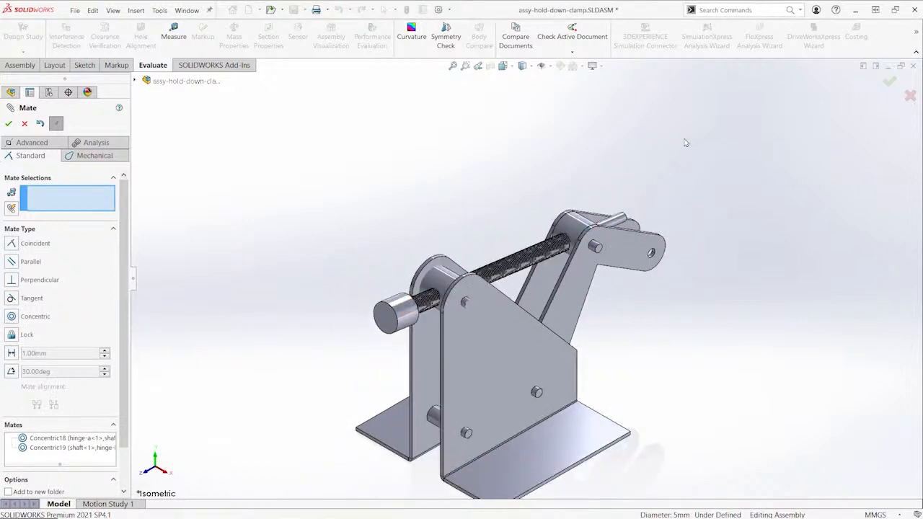
{"action": "key", "text": "Escape"}
{"action": "scroll", "coordinate": [686, 142], "scroll_direction": "up", "scroll_amount": 1}
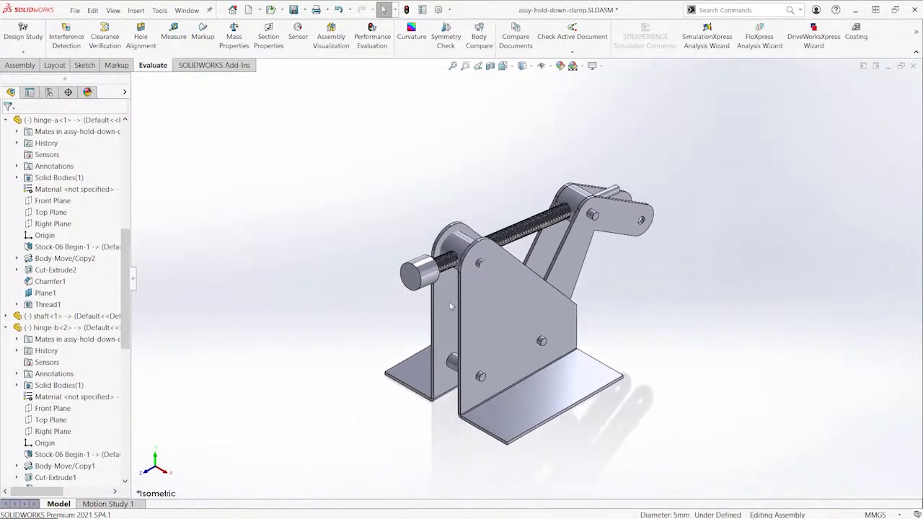
{"action": "left_click_drag", "start_coordinate": [414, 268], "coordinate": [399, 277]}
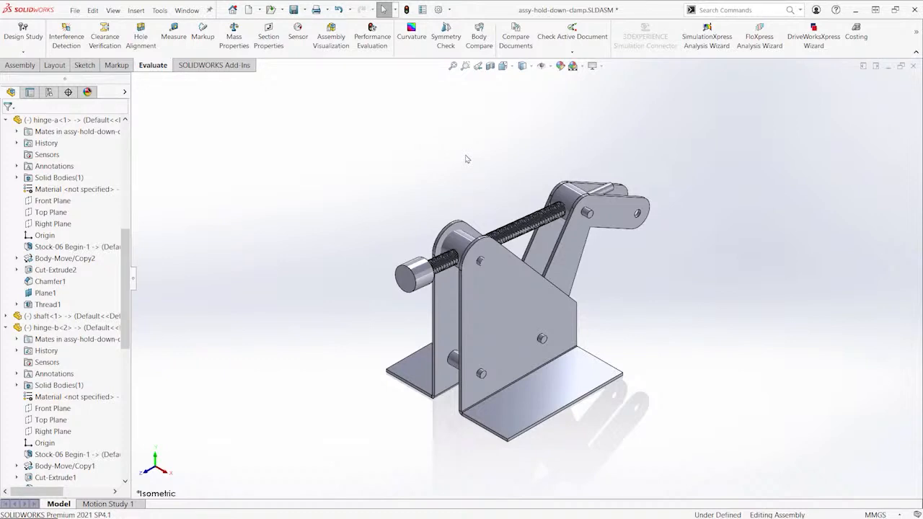
Switch to the 06 Begin part and open Sketch1 of Boss-Extrude1 for editing
{"action": "key", "text": "ctrl+Tab"}
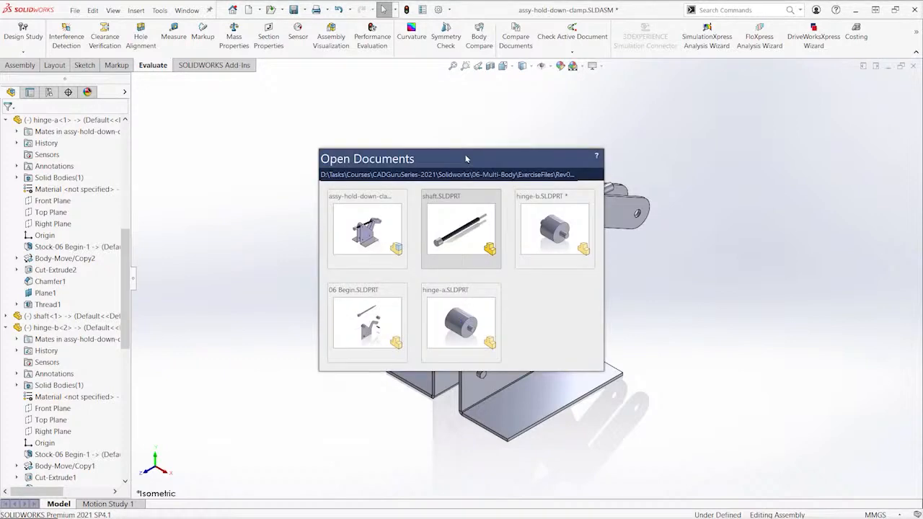
{"action": "left_click", "coordinate": [358, 319]}
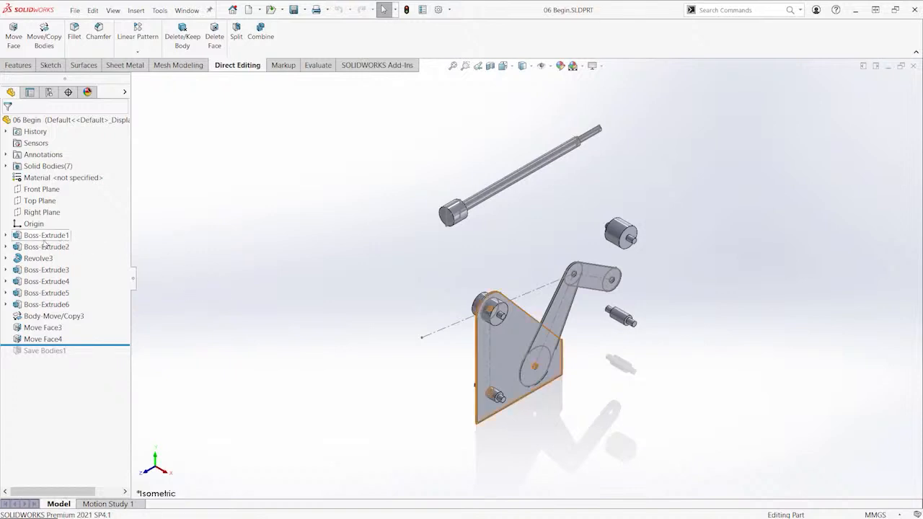
{"action": "left_click", "coordinate": [7, 236]}
{"action": "left_click", "coordinate": [52, 247]}
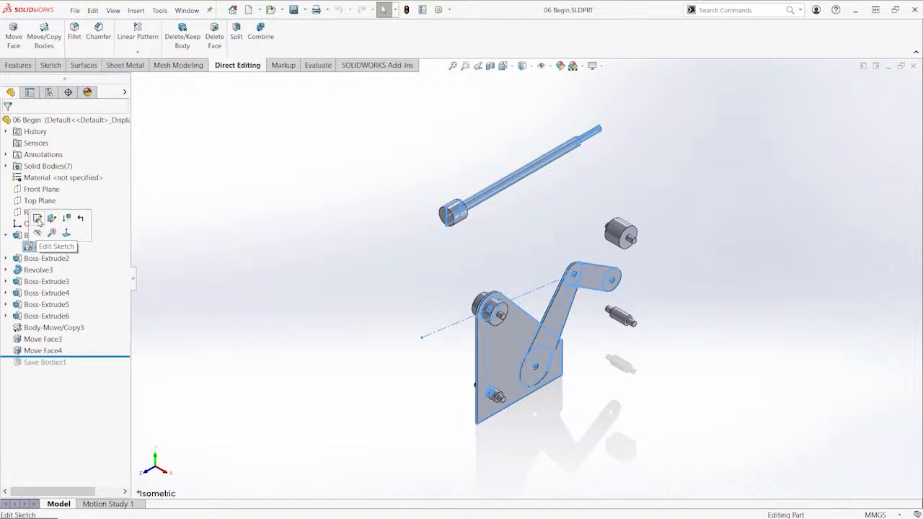
{"action": "left_click", "coordinate": [37, 219]}
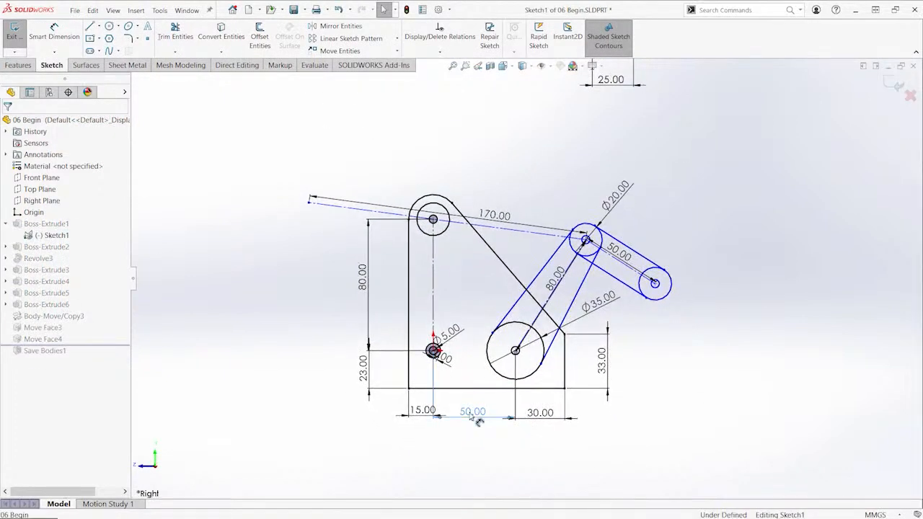
Set the horizontal distance between the support's two lower pin holes to 80 mm and exit the sketch
{"action": "double_click", "coordinate": [471, 413]}
{"action": "type", "text": "100"}
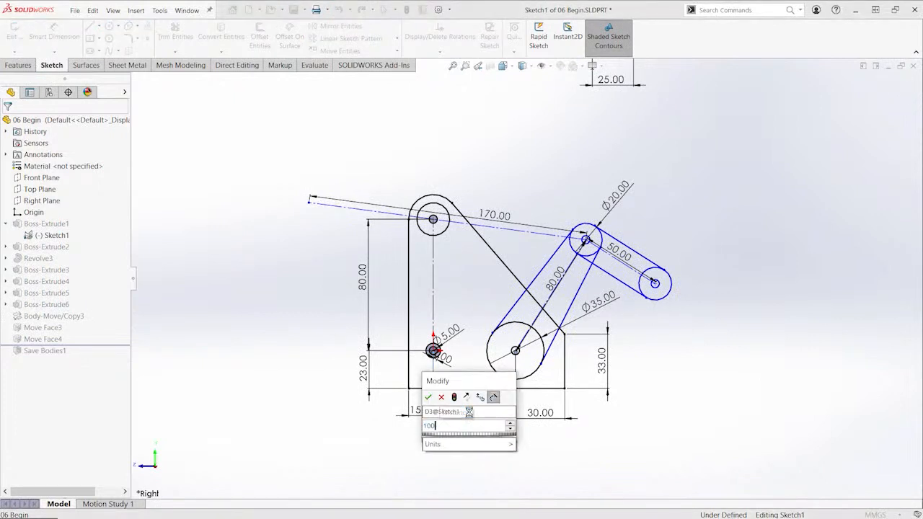
{"action": "key", "text": "Return"}
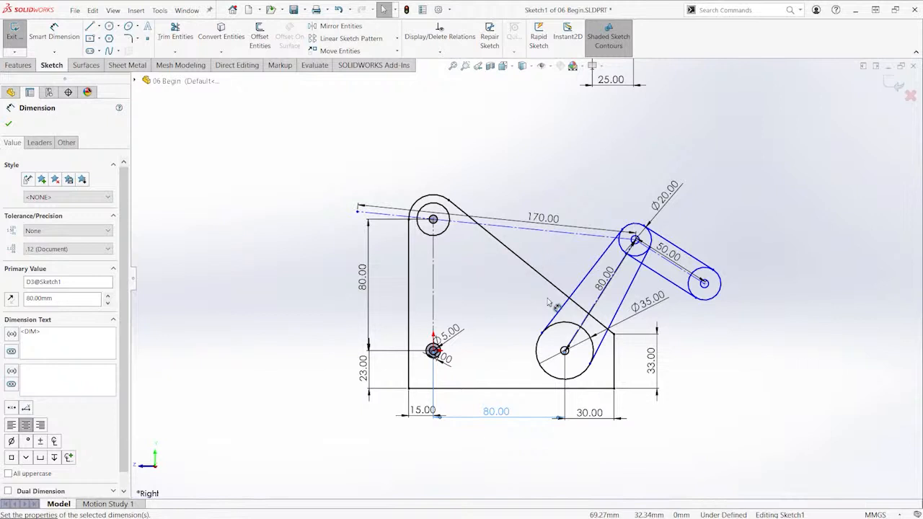
{"action": "left_click", "coordinate": [893, 87]}
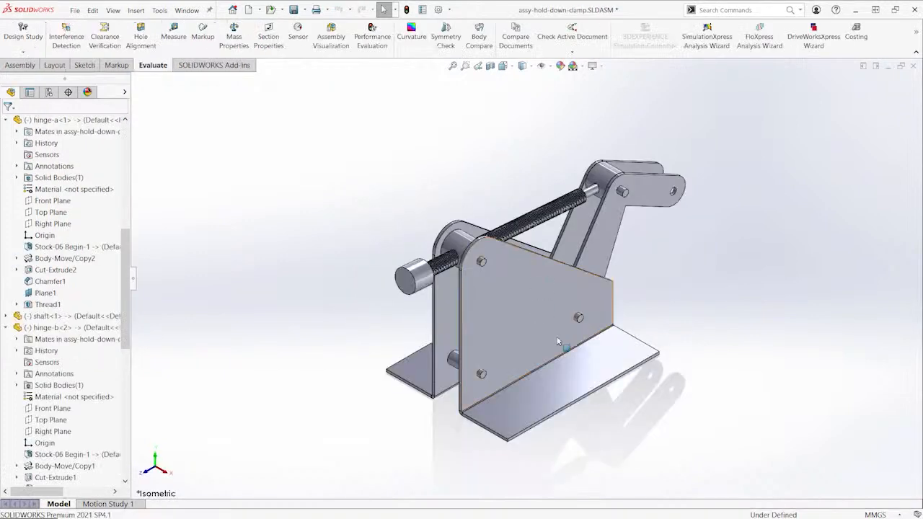
Examine how the supports, arms and shaft of the clamp assembly follow the changed master sketch
{"action": "scroll", "coordinate": [553, 349], "scroll_direction": "down", "scroll_amount": 3}
{"action": "middle_click_drag", "start_coordinate": [532, 334], "coordinate": [535, 281]}
{"action": "scroll", "coordinate": [534, 282], "scroll_direction": "up", "scroll_amount": 2}
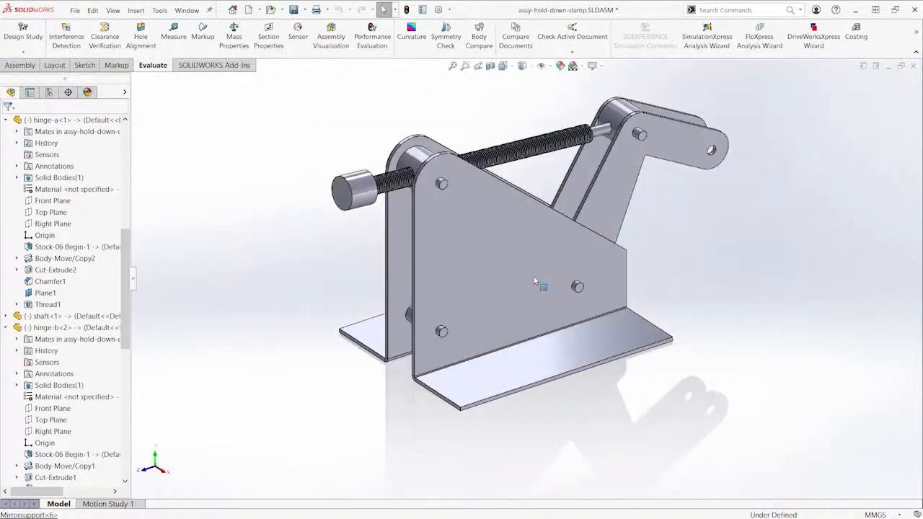
{"action": "scroll", "coordinate": [535, 281], "scroll_direction": "up", "scroll_amount": 2}
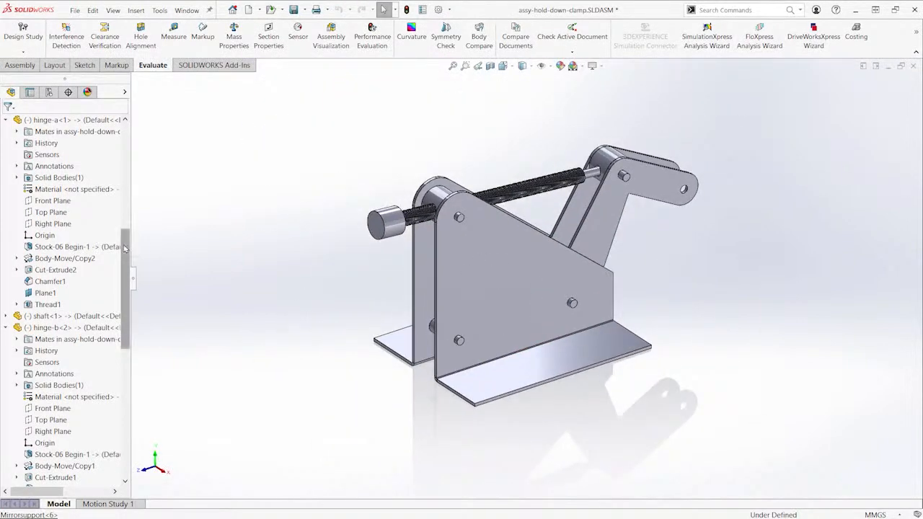
{"action": "left_click_drag", "start_coordinate": [125, 249], "coordinate": [125, 134]}
{"action": "scroll", "coordinate": [472, 202], "scroll_direction": "down", "scroll_amount": 1}
{"action": "middle_click_drag", "start_coordinate": [516, 153], "coordinate": [491, 176], "text": "ctrl"}
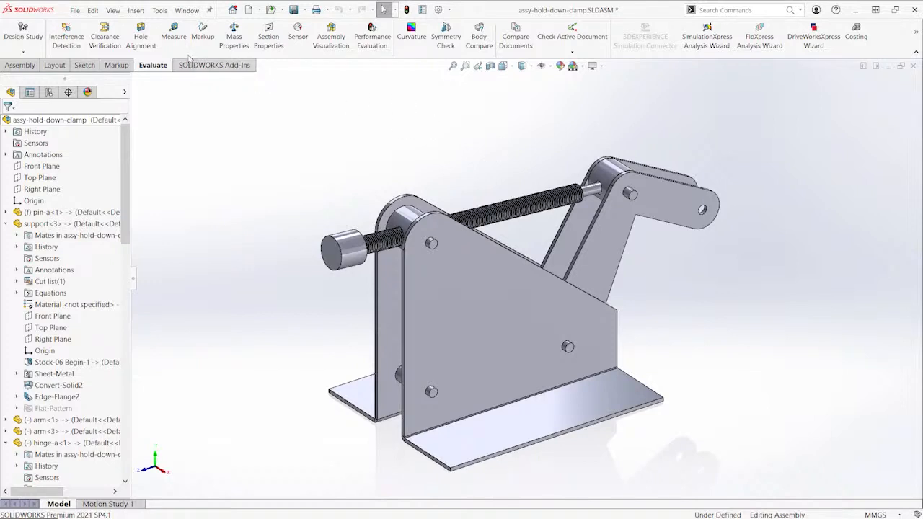
Measure the centre distance between pin-a and pin-b on the outer face of the support
{"action": "left_click", "coordinate": [173, 36]}
{"action": "scroll", "coordinate": [461, 333], "scroll_direction": "down", "scroll_amount": 6}
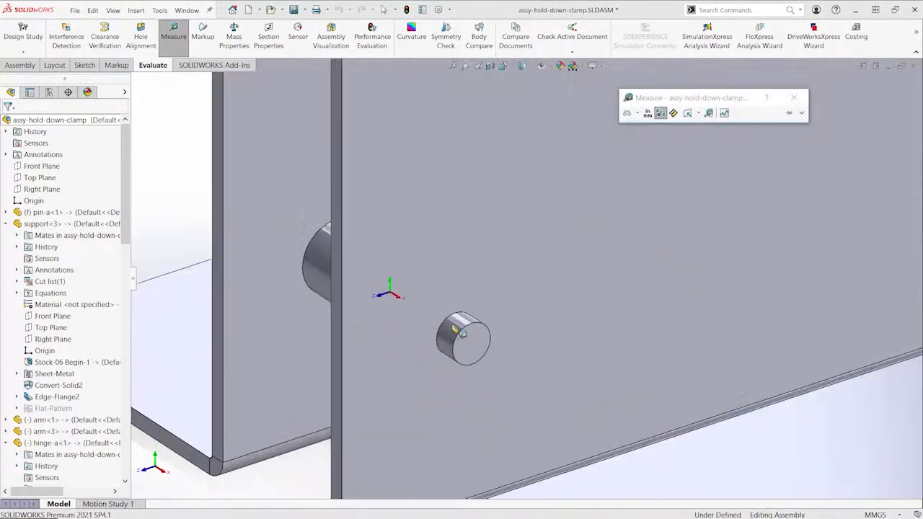
{"action": "left_click", "coordinate": [462, 334]}
{"action": "scroll", "coordinate": [465, 325], "scroll_direction": "up", "scroll_amount": 5}
{"action": "scroll", "coordinate": [670, 280], "scroll_direction": "down", "scroll_amount": 5}
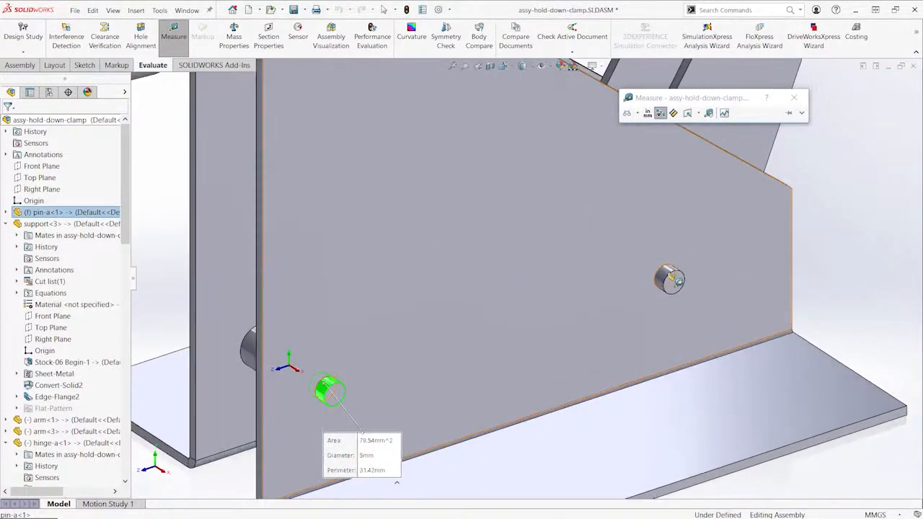
{"action": "left_click", "coordinate": [670, 280]}
{"action": "scroll", "coordinate": [669, 281], "scroll_direction": "up", "scroll_amount": 5}
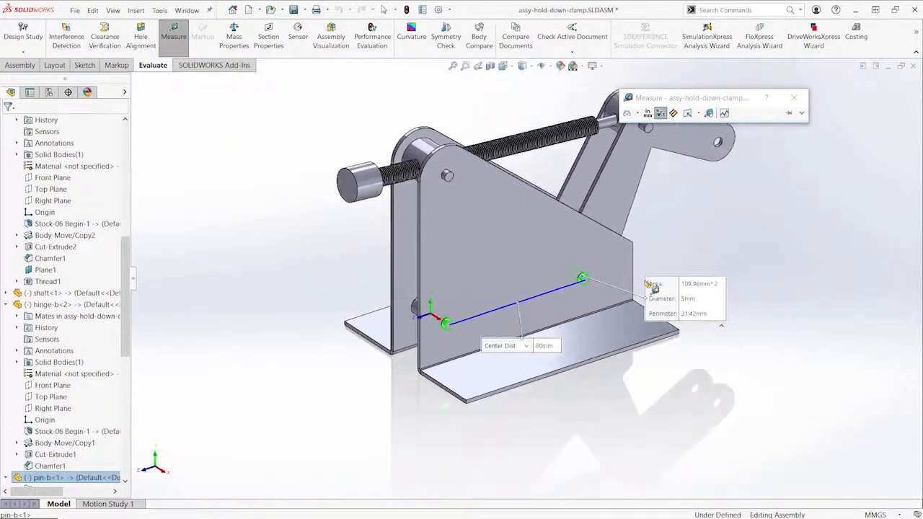
{"action": "key", "text": "f"}
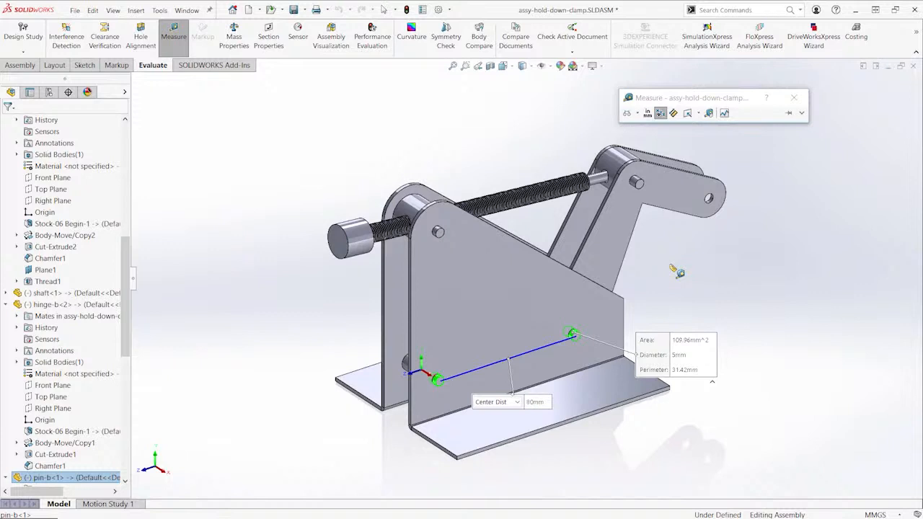
{"action": "key", "text": "Escape"}
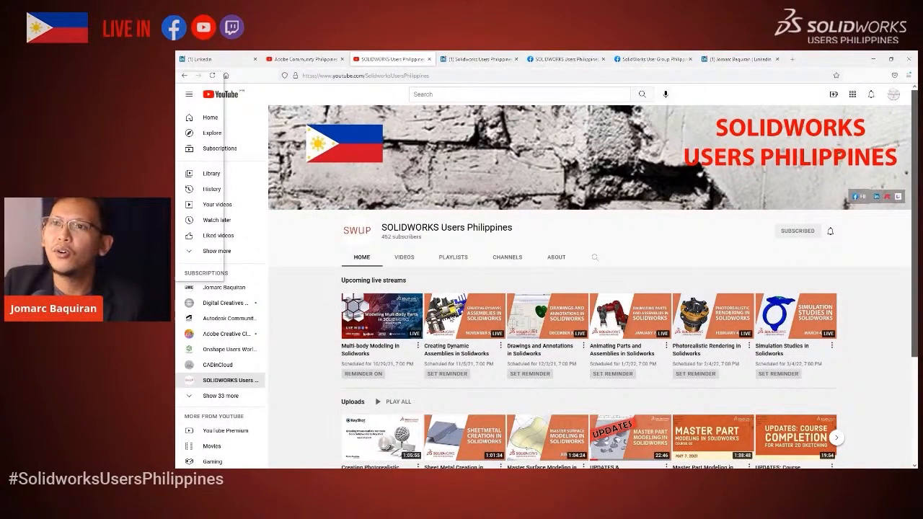
Switch to the browser's Modeling Multibody Part in Solidworks course page and review its course curriculum
{"action": "left_click", "coordinate": [874, 59]}
{"action": "left_click", "coordinate": [441, 166]}
{"action": "scroll", "coordinate": [279, 190], "scroll_direction": "down", "scroll_amount": 3}
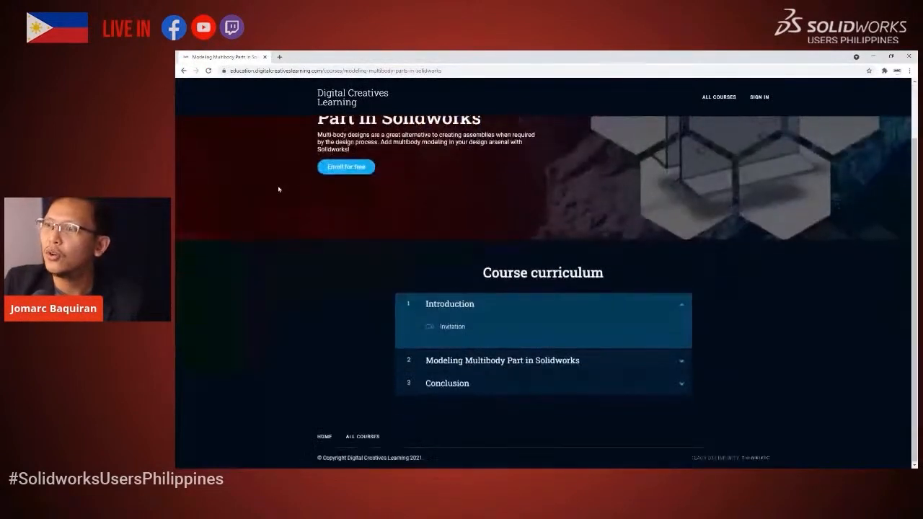
{"action": "scroll", "coordinate": [279, 189], "scroll_direction": "up", "scroll_amount": 3}
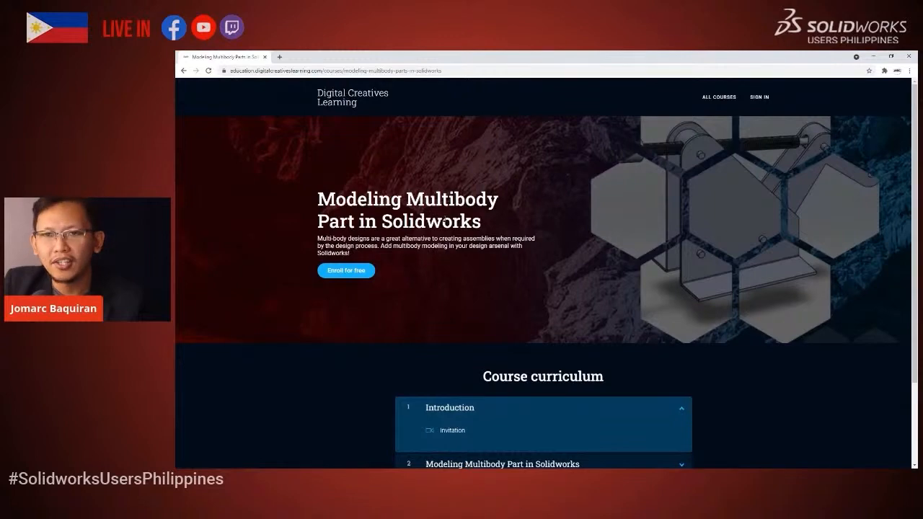
{"action": "scroll", "coordinate": [481, 209], "scroll_direction": "down", "scroll_amount": 3}
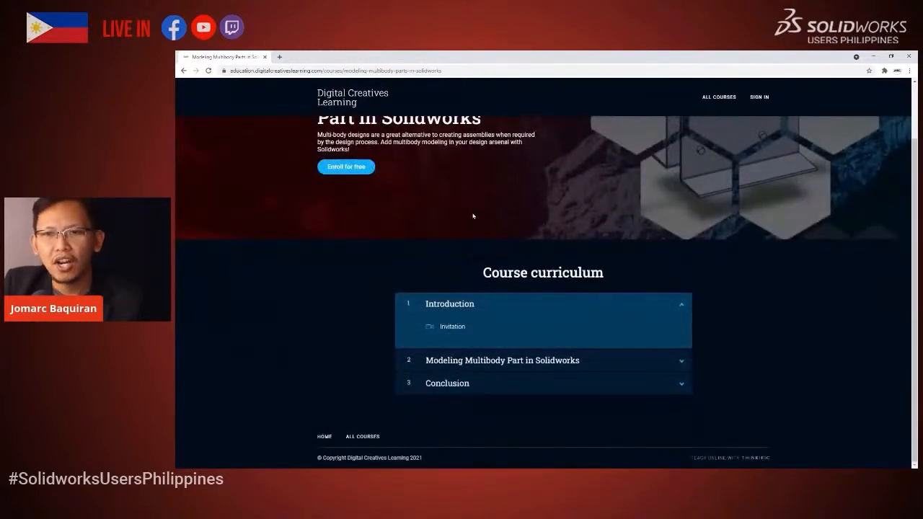
{"action": "scroll", "coordinate": [421, 125], "scroll_direction": "up", "scroll_amount": 3}
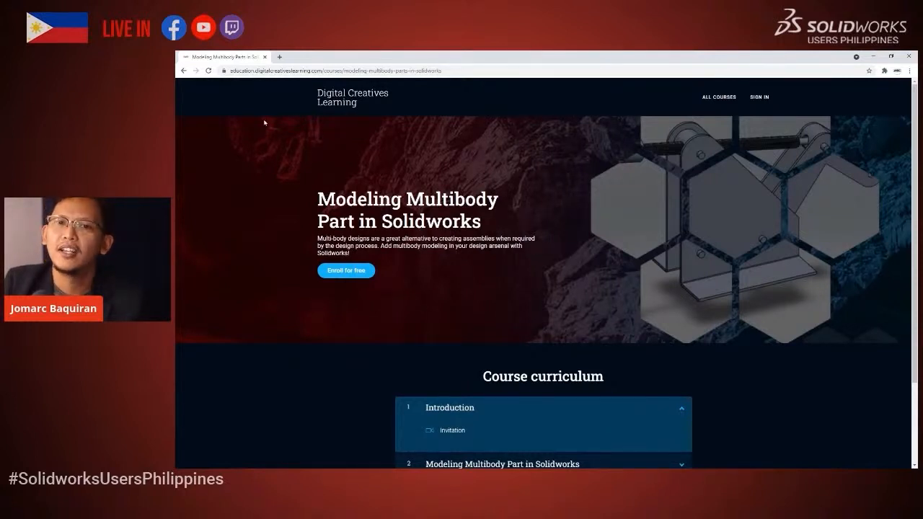
{"action": "scroll", "coordinate": [537, 300], "scroll_direction": "down", "scroll_amount": 3}
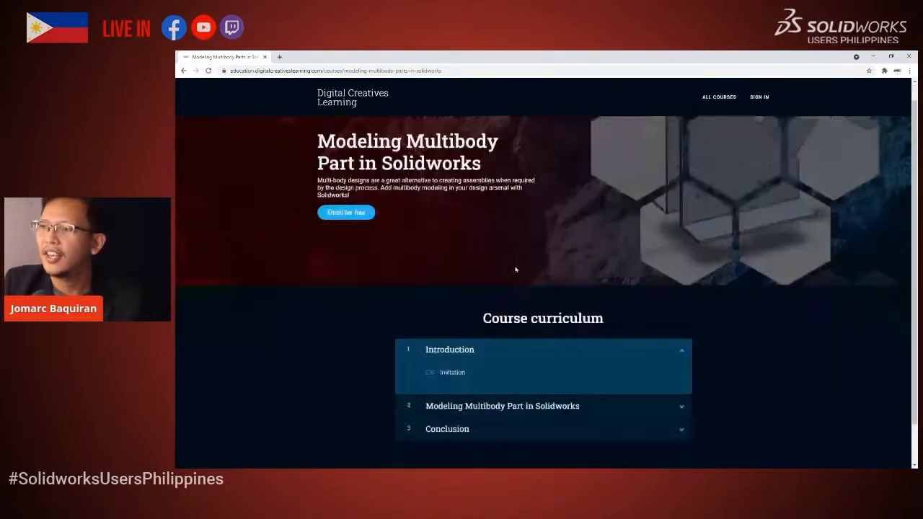
{"action": "scroll", "coordinate": [474, 238], "scroll_direction": "up", "scroll_amount": 3}
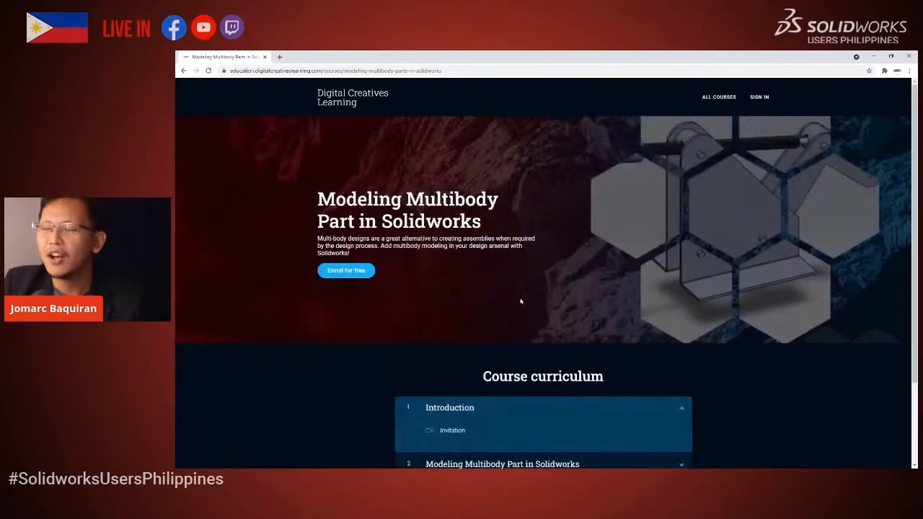
Switch from the course page to the other browser window and view the presenter's LinkedIn profile and the SOLIDWORKS Users Philippines Facebook group
{"action": "left_click", "coordinate": [874, 56]}
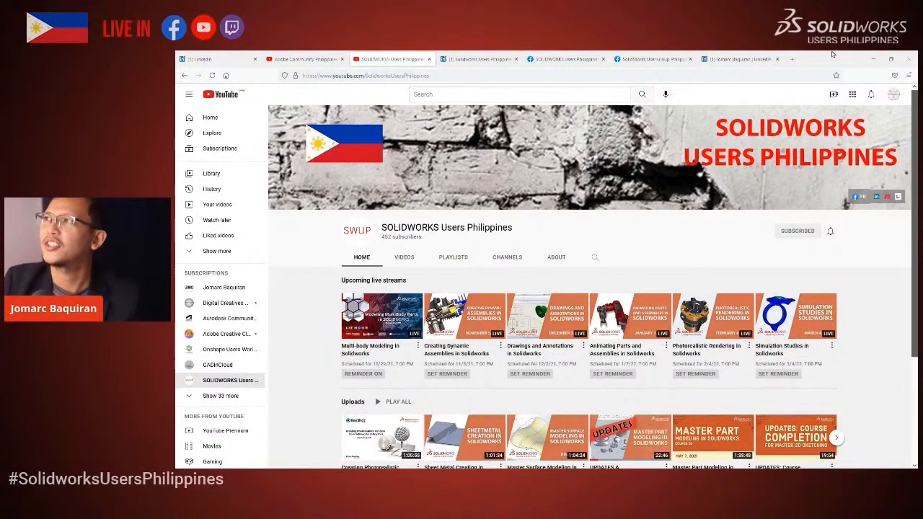
{"action": "left_click", "coordinate": [740, 58]}
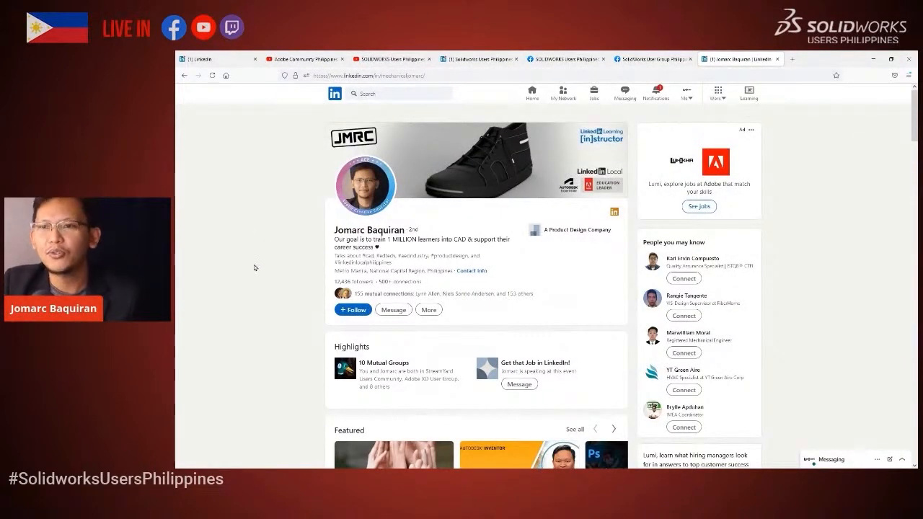
{"action": "left_click", "coordinate": [566, 58]}
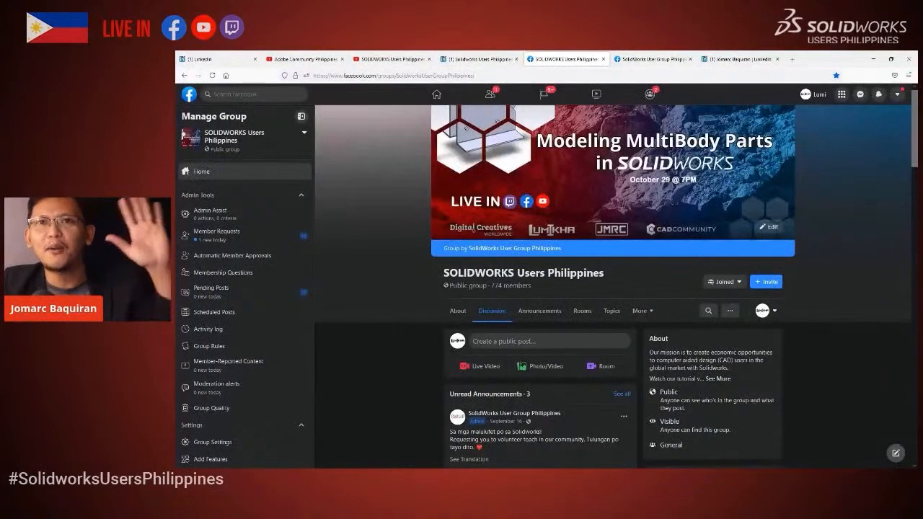